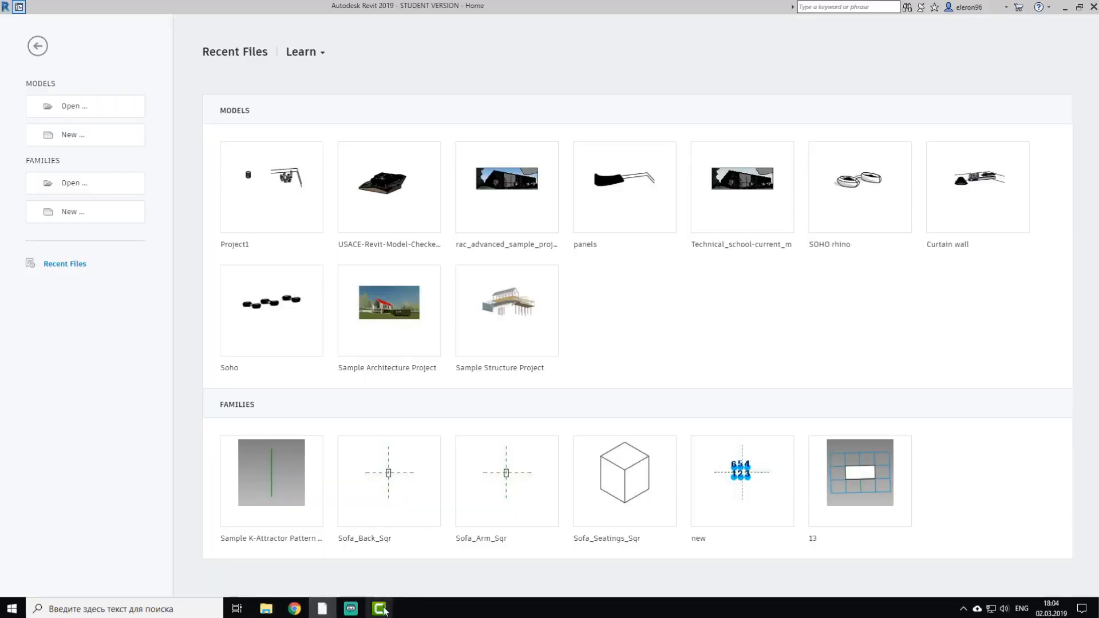
left_click(379, 609)
left_click(378, 609)
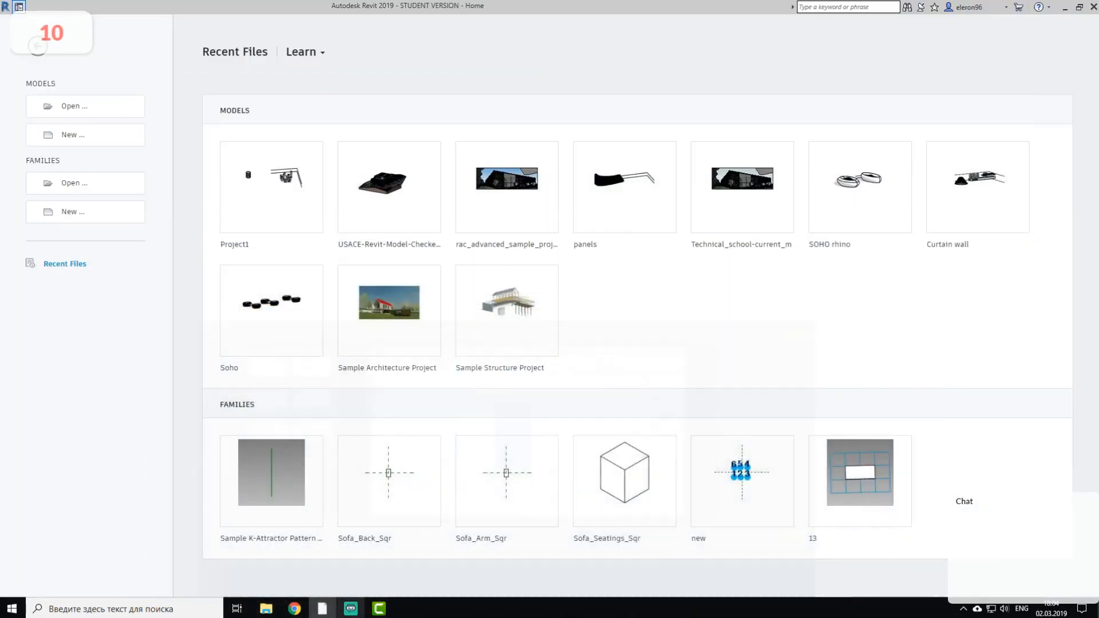
left_click(351, 609)
left_click(351, 609)
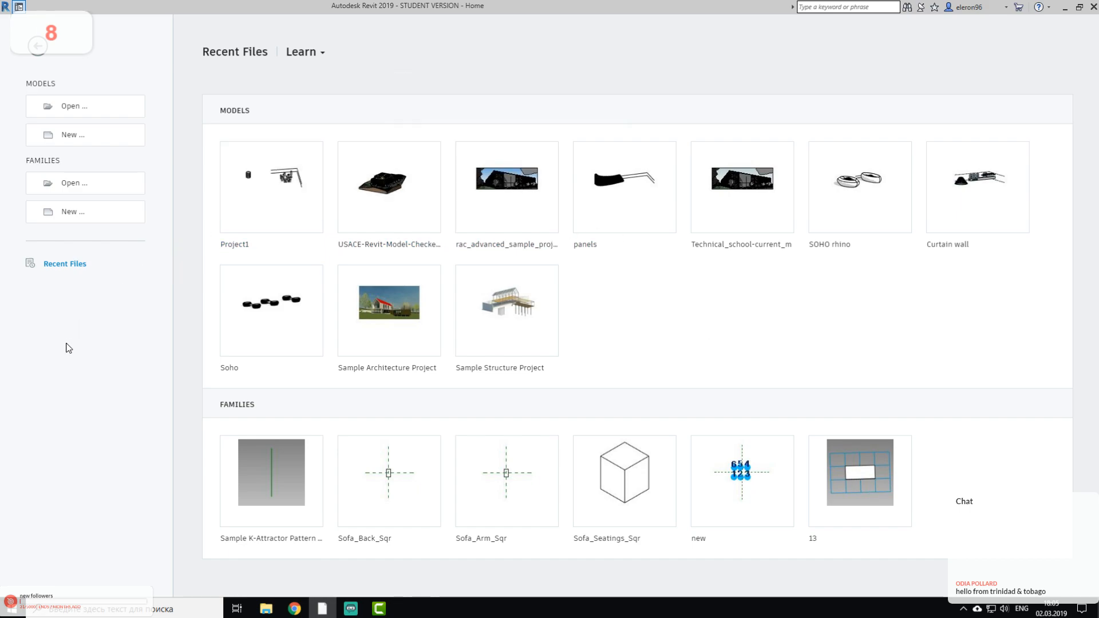
Step: Create a new project from the Architectural Template
left_click(74, 136)
left_click(522, 280)
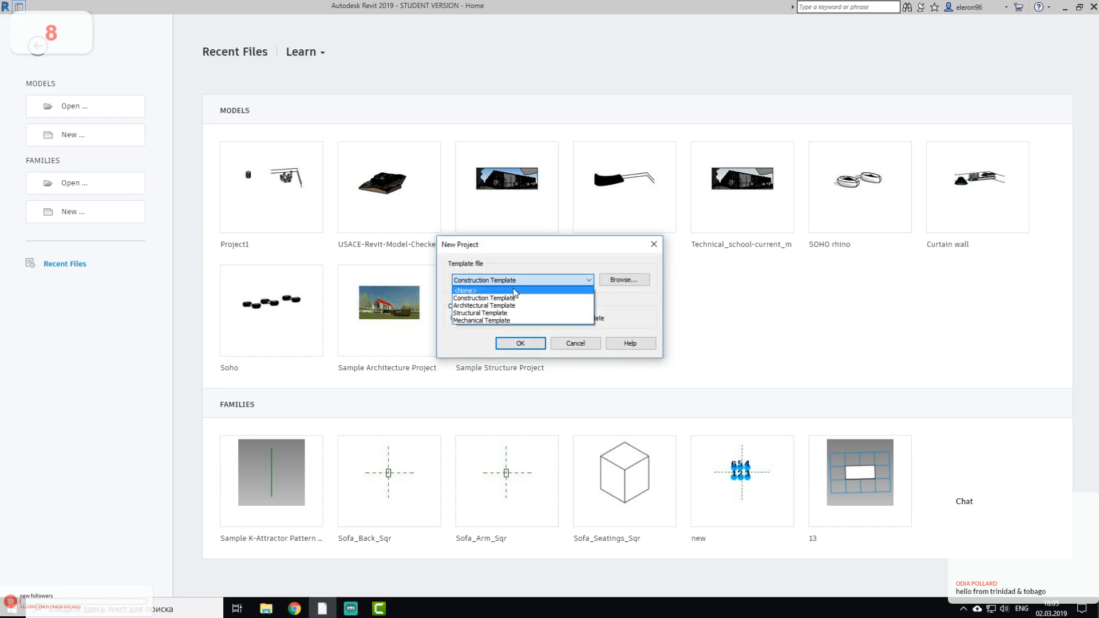
left_click(496, 309)
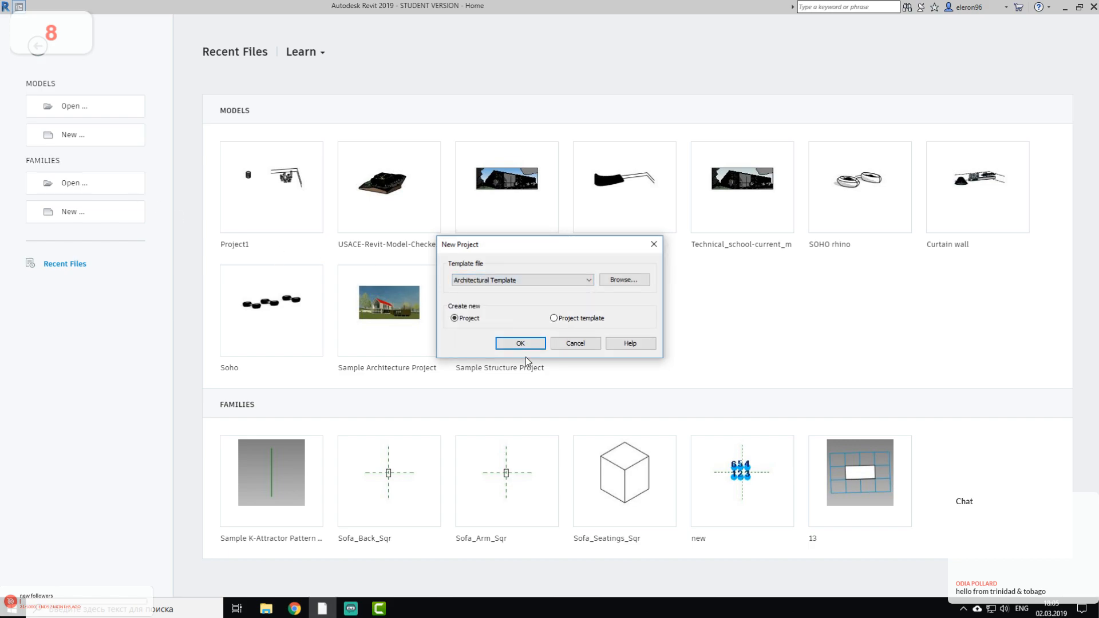
left_click(531, 342)
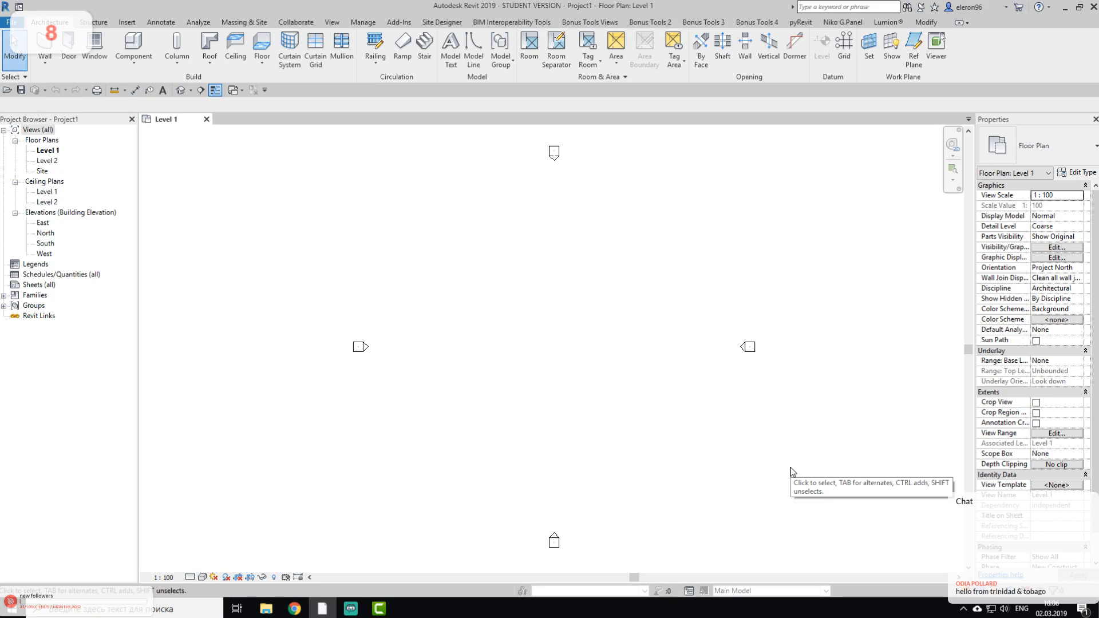
Step: In the default 3D view, create a rectangular Generic Floor - 400mm slab about 10900 by 9400 mm on Level 1
middle_click_drag(580, 323, 538, 327)
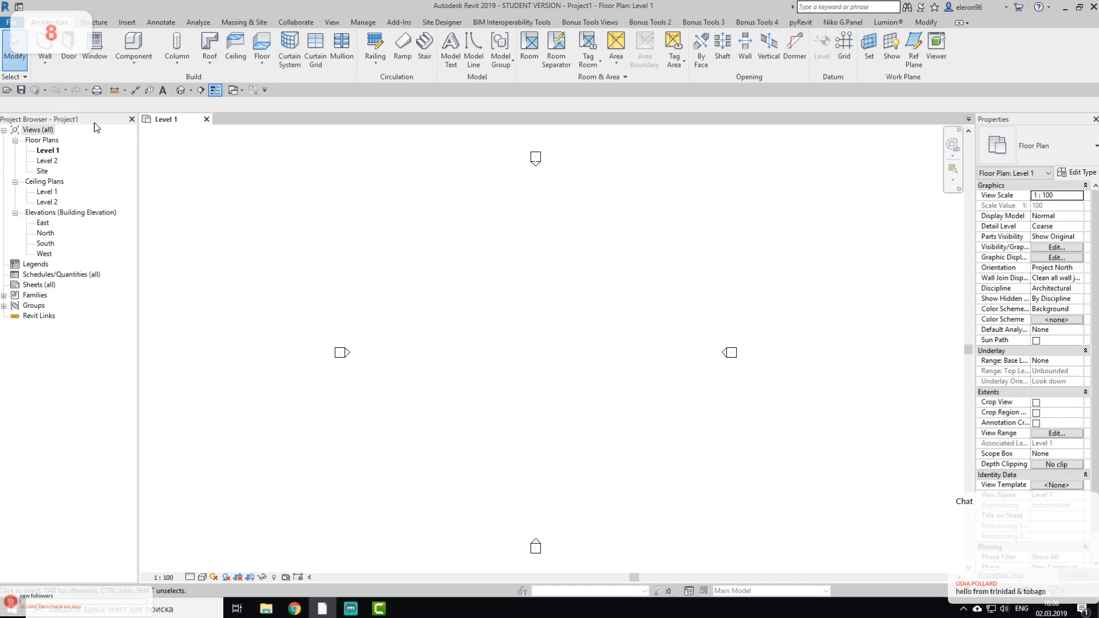
left_click(181, 90)
middle_click_drag(531, 343, 465, 312)
left_click(264, 45)
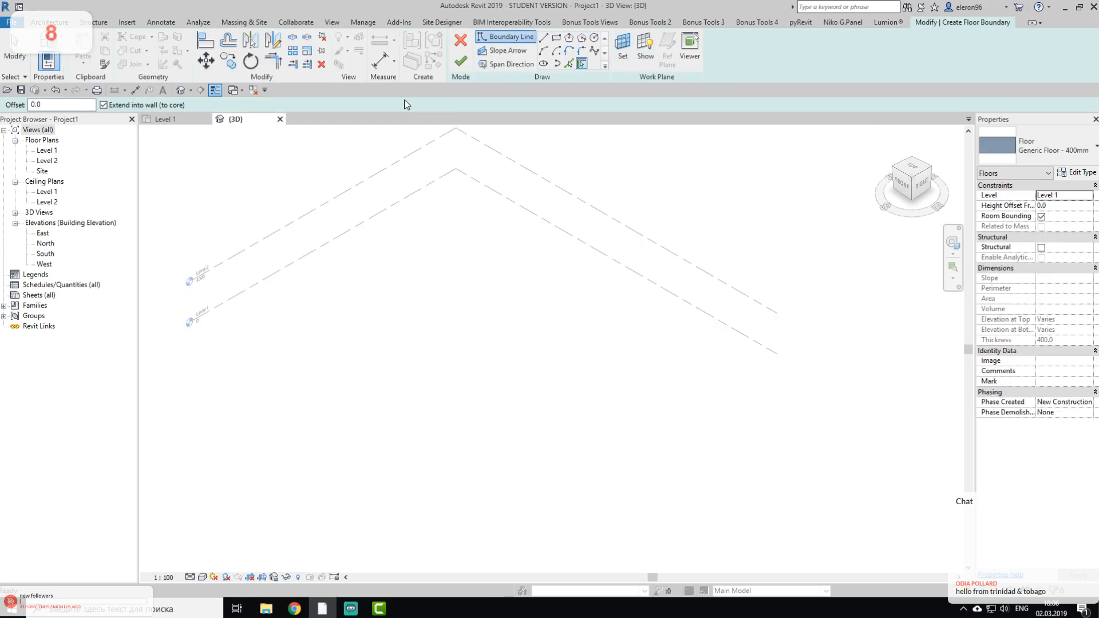
left_click(556, 37)
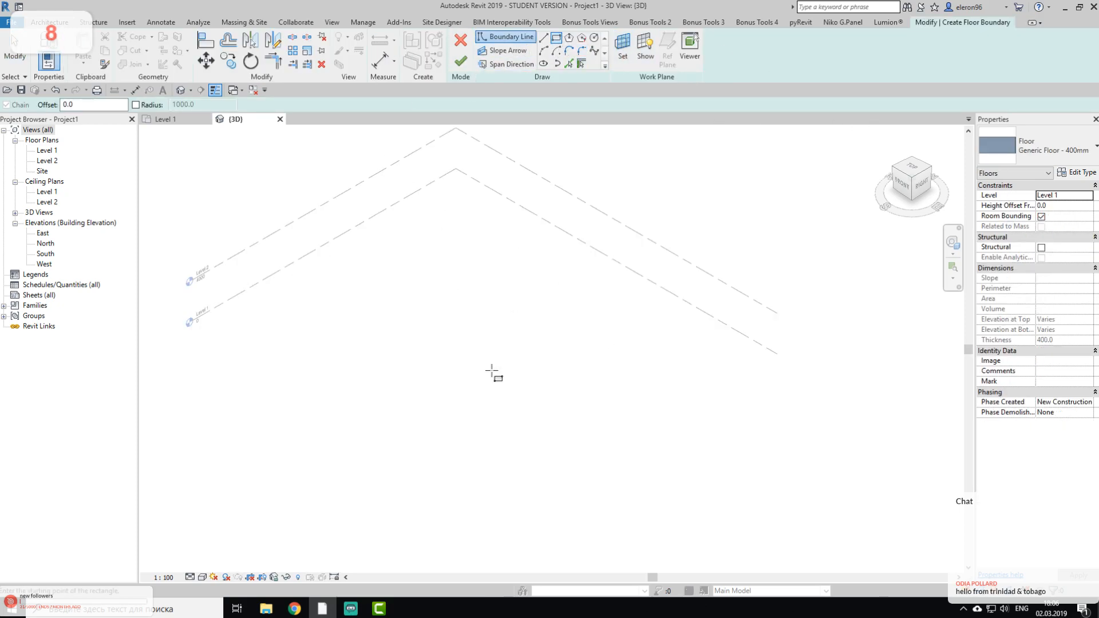
left_click(468, 261)
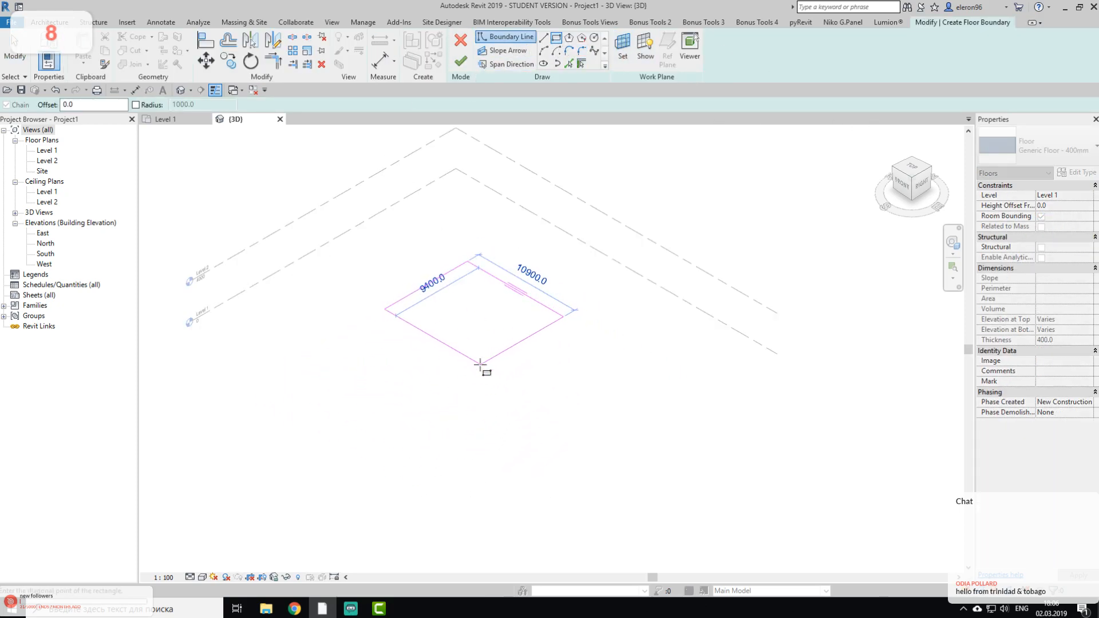
left_click(481, 364)
left_click(461, 61)
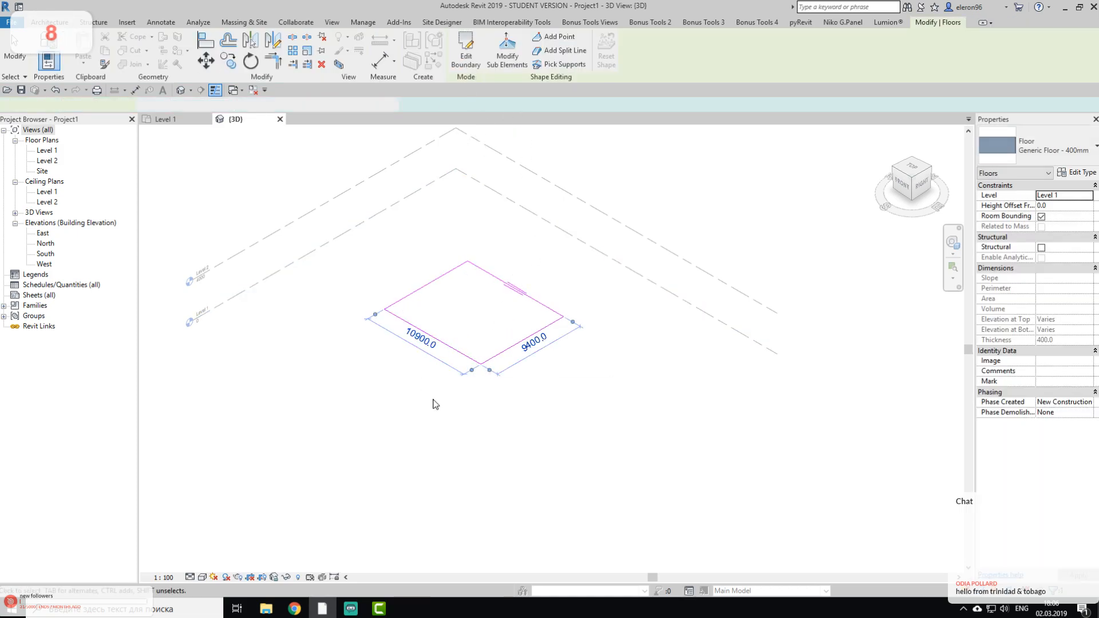
scroll(456, 312, "up", 4)
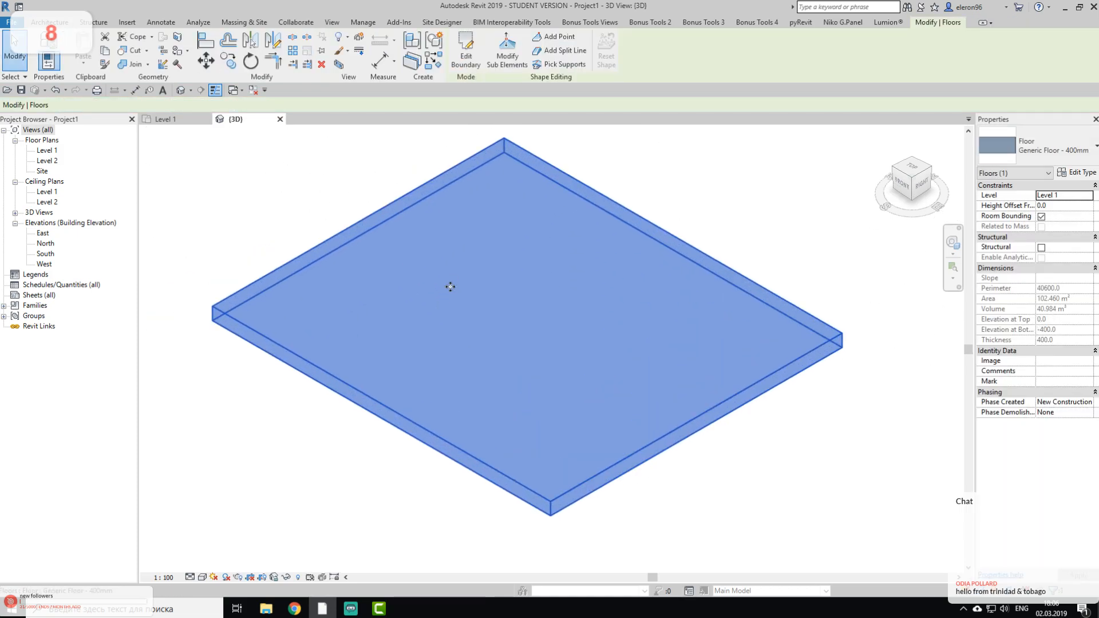
left_click(320, 198)
middle_click_drag(341, 179, 316, 230)
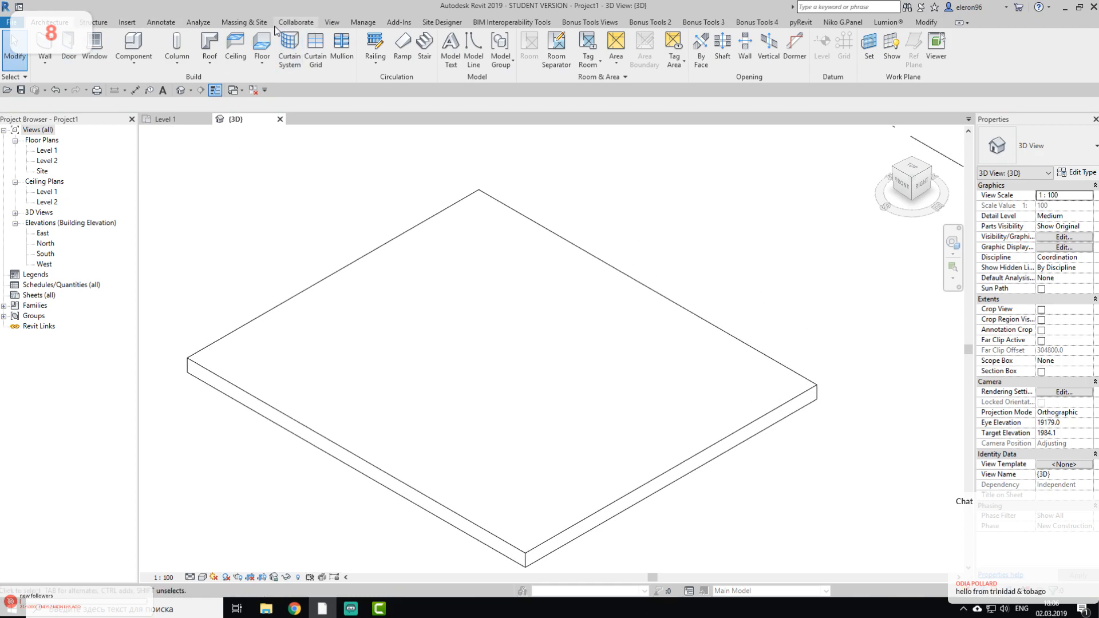
Step: Create a new conceptual mass family from the Metric Mass.rft template
left_click(239, 24)
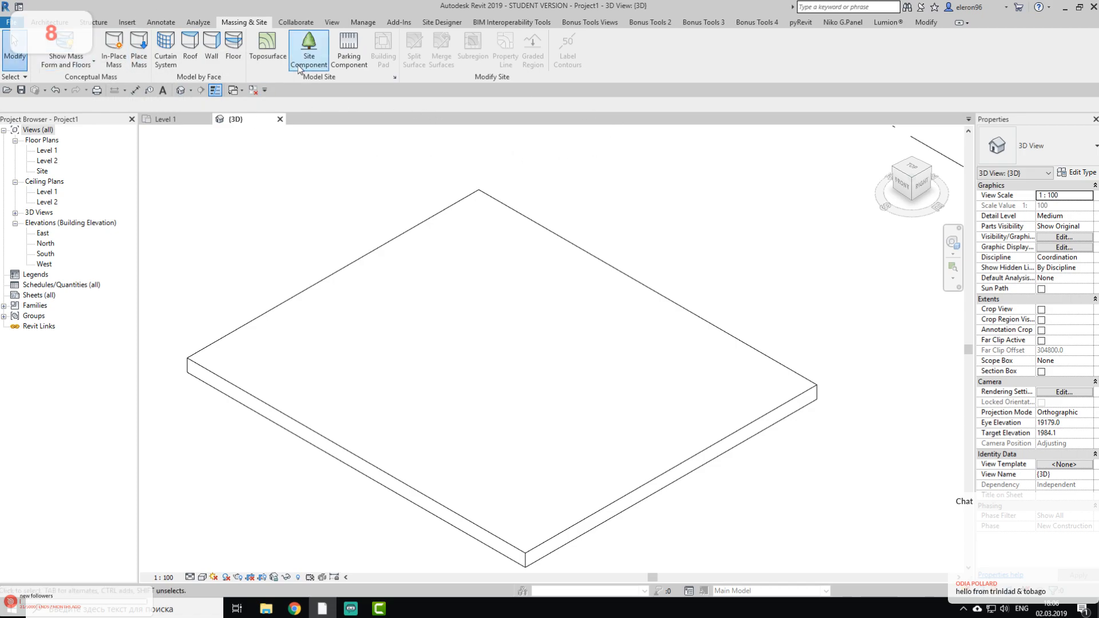
middle_click_drag(328, 178, 298, 198)
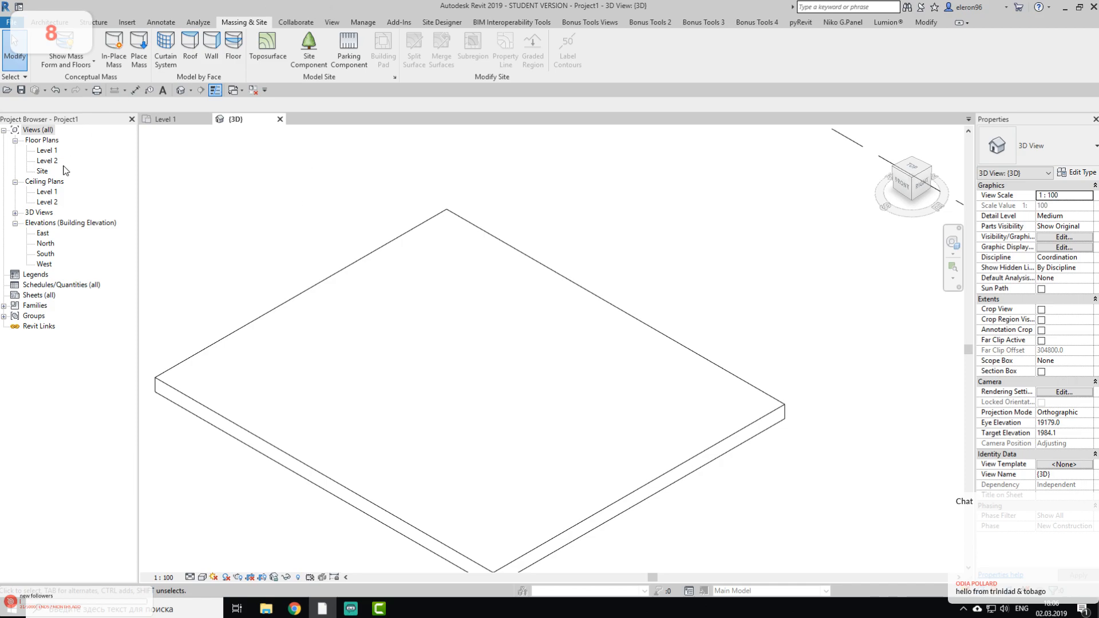
left_click(6, 23)
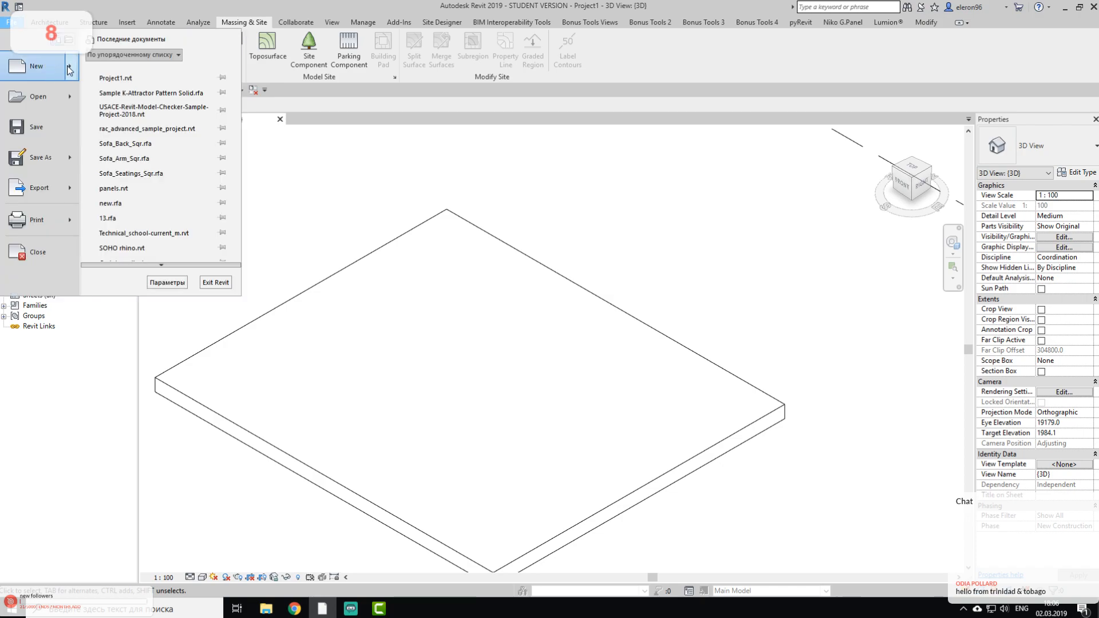
mouse_move(68, 69)
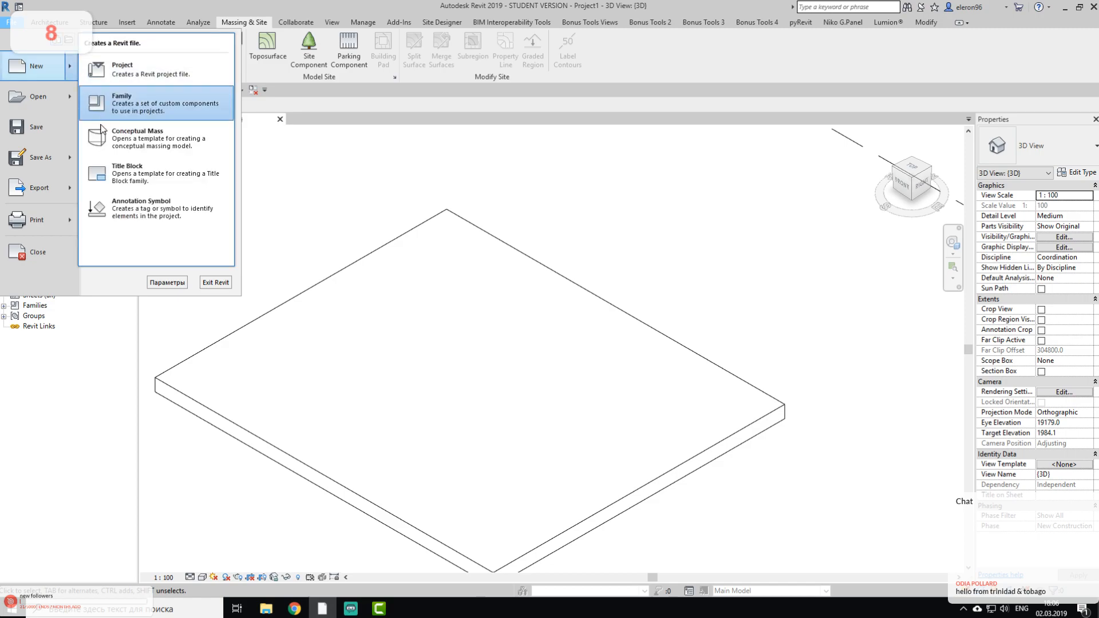
left_click(130, 140)
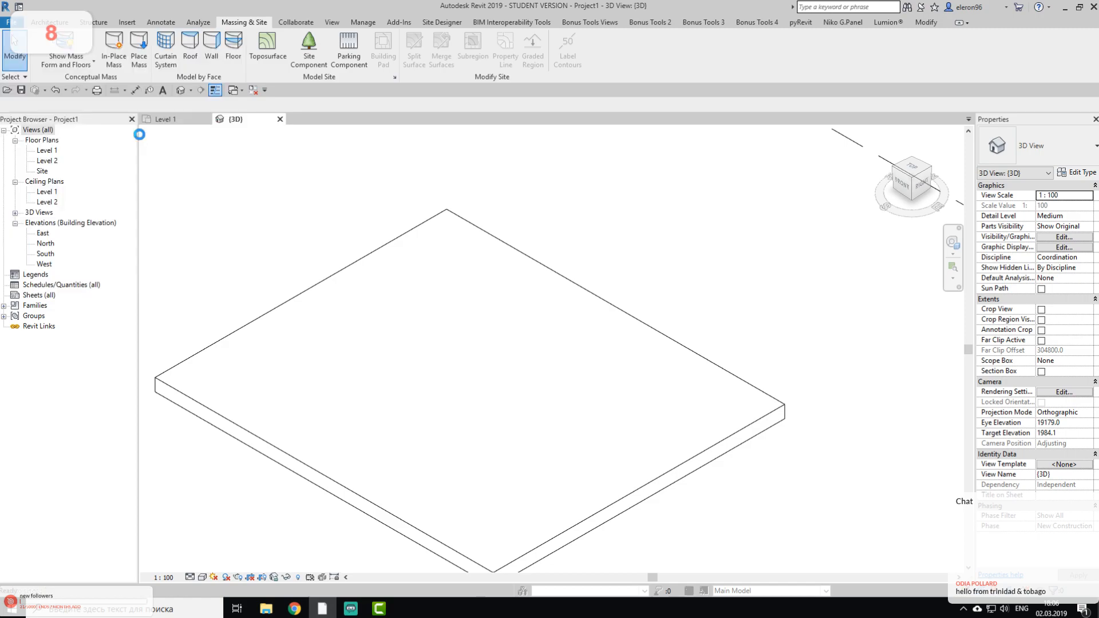
left_click(319, 151)
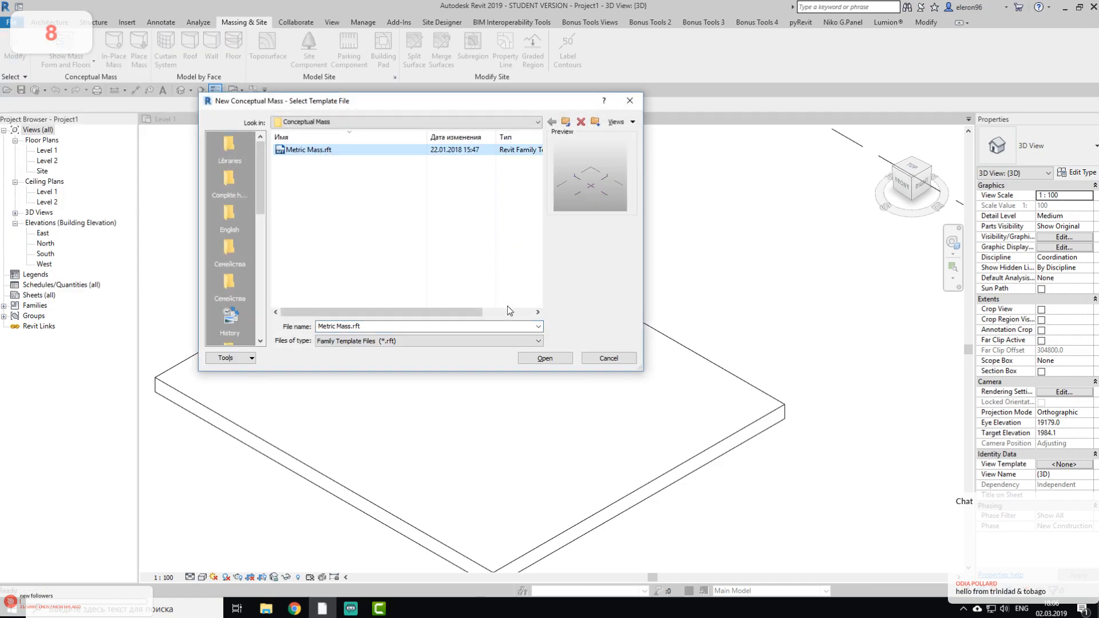
left_click(553, 362)
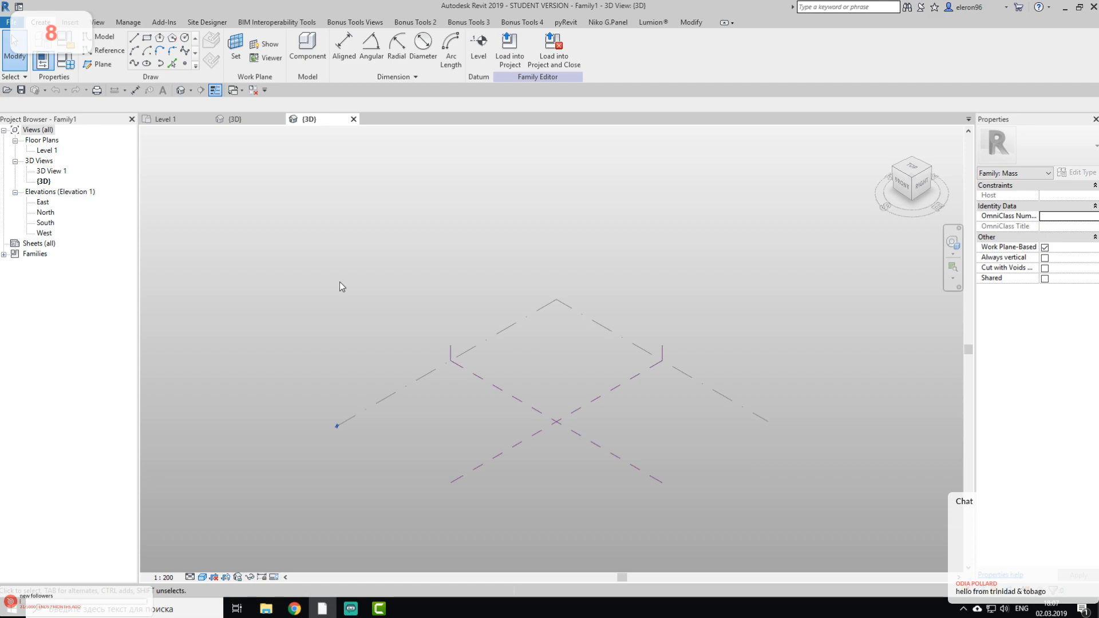
Step: Draw a model-line circle with a radius of about 7600 mm, centred on the intersection of the reference planes
scroll(544, 403, "up", 4)
mouse_move(531, 406)
middle_mouse_down()
mouse_move(478, 343)
mouse_move(480, 366)
middle_mouse_up()
scroll(468, 323, "up", 2)
left_click(184, 38)
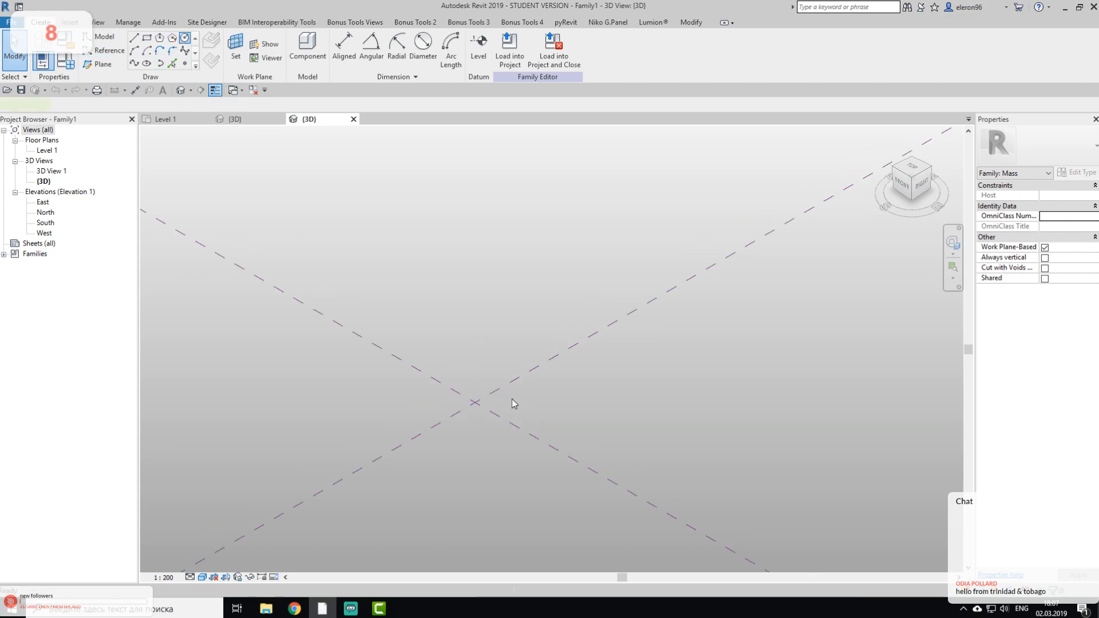
left_click(475, 403)
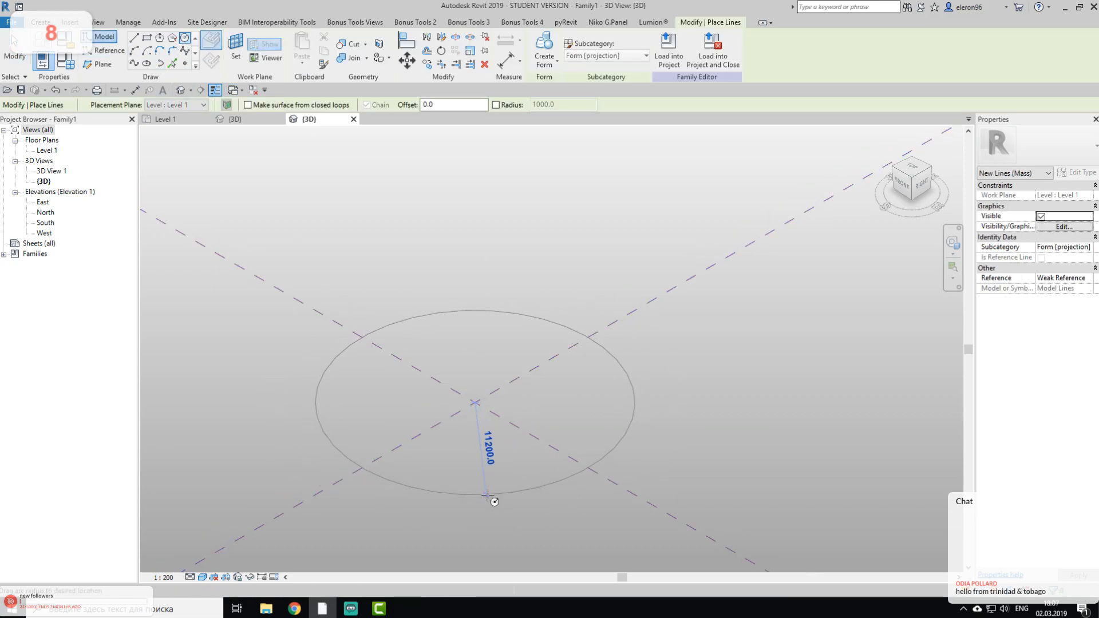
left_click(491, 465)
key("Escape")
key("Escape")
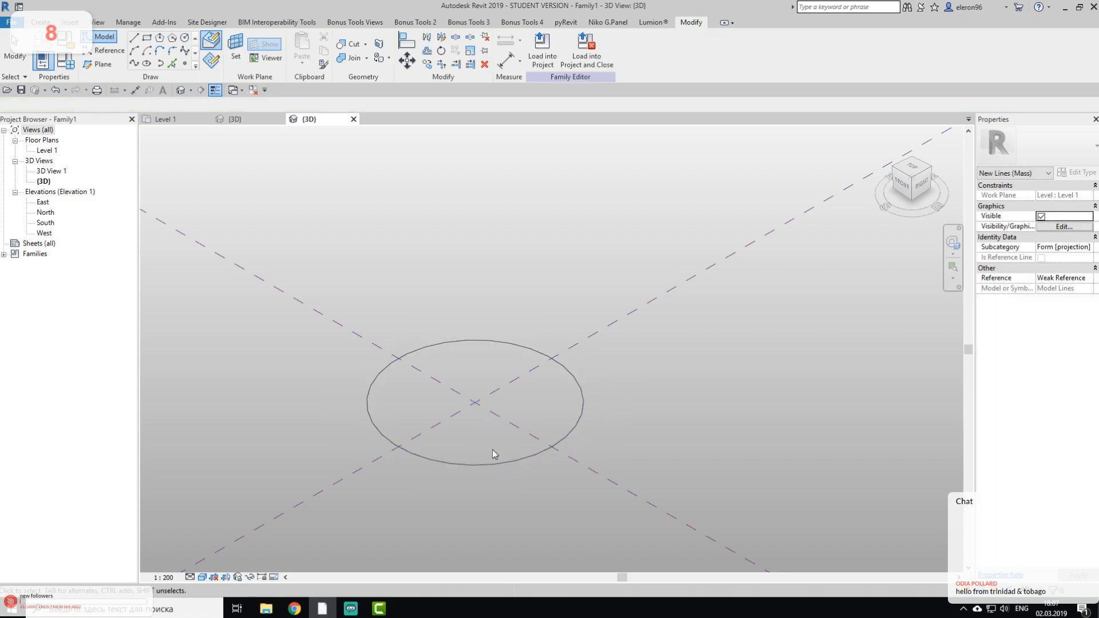
Step: Create a solid cylinder form from the circle and raise its top face to a height of about 19025 mm
left_click(490, 465)
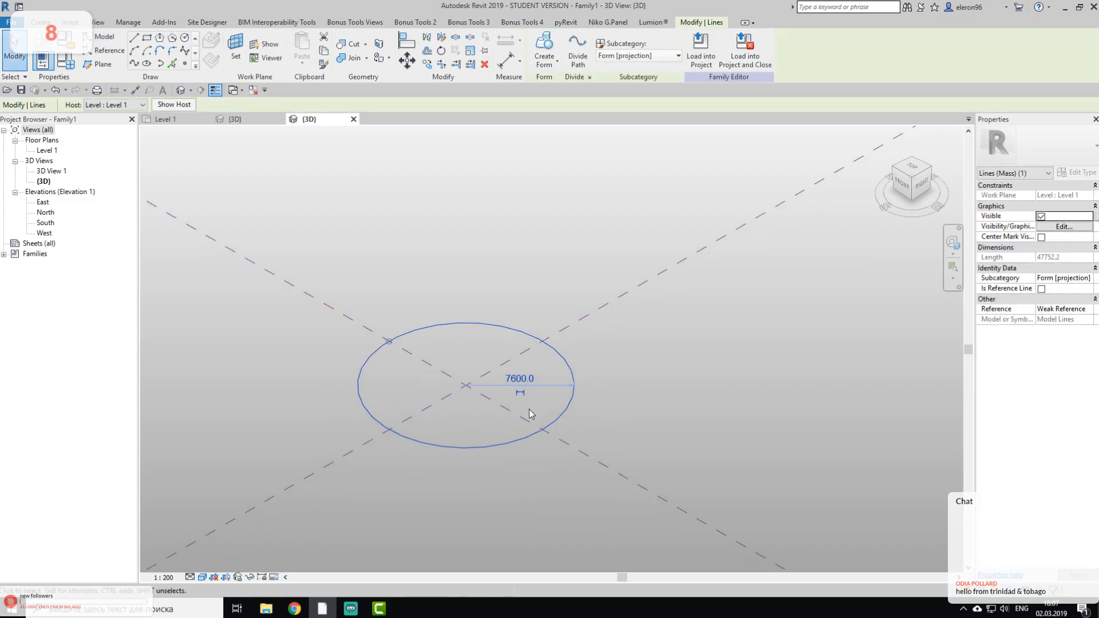
left_click(543, 49)
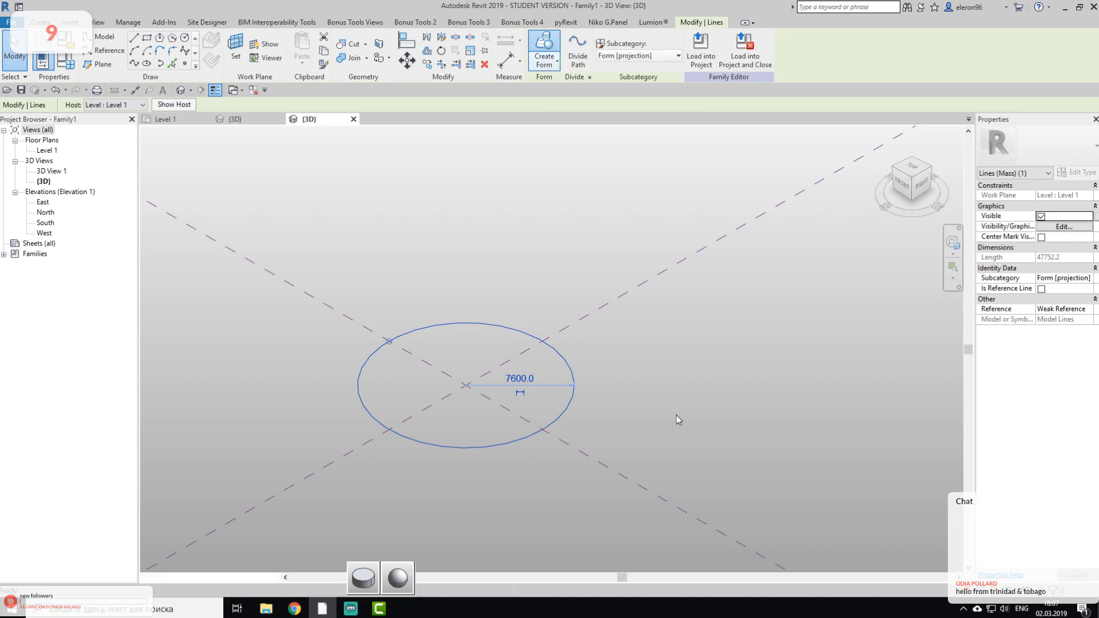
left_click(363, 578)
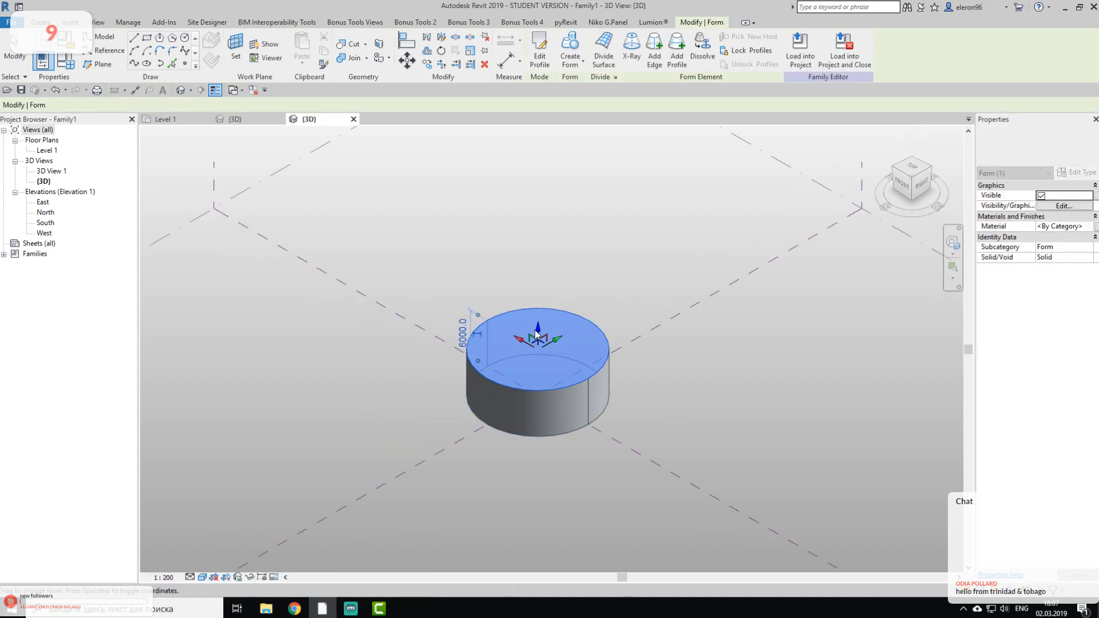
left_click_drag(537, 331, 540, 232)
middle_click_drag(686, 243, 650, 302)
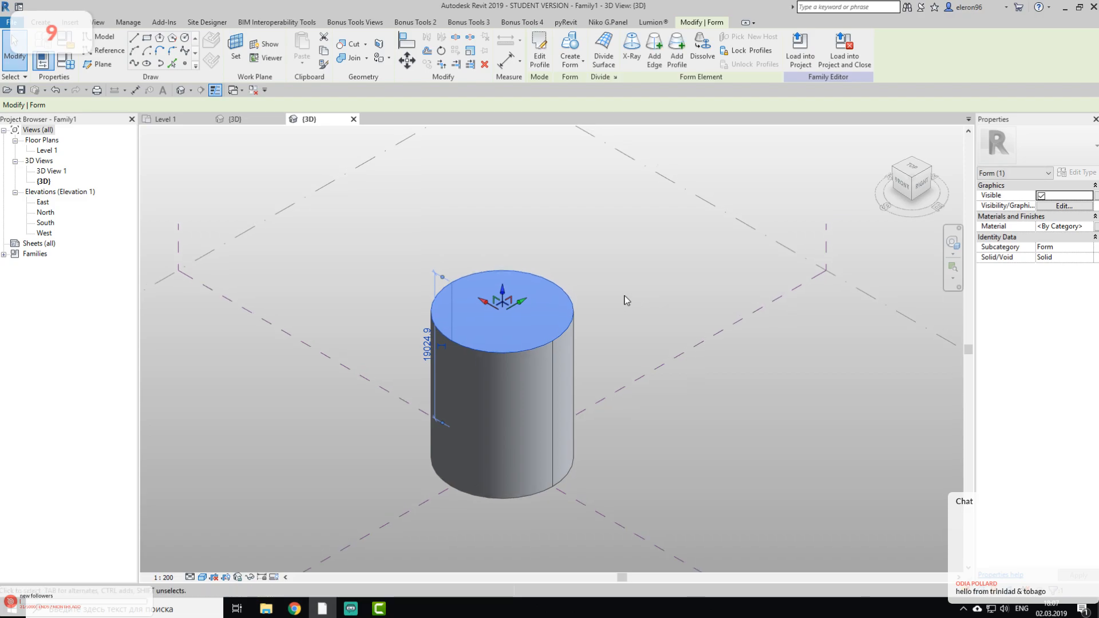
left_click(627, 299)
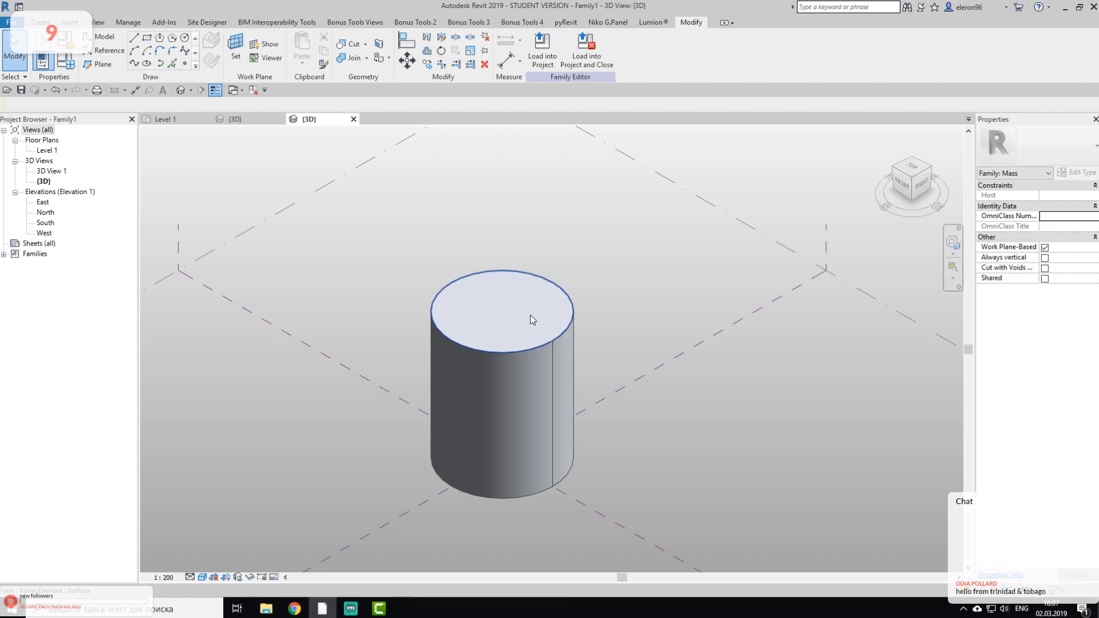
Step: Try enlarging only the cylinder's top face about its centre with Scale, and undo the scaling
left_click(497, 324)
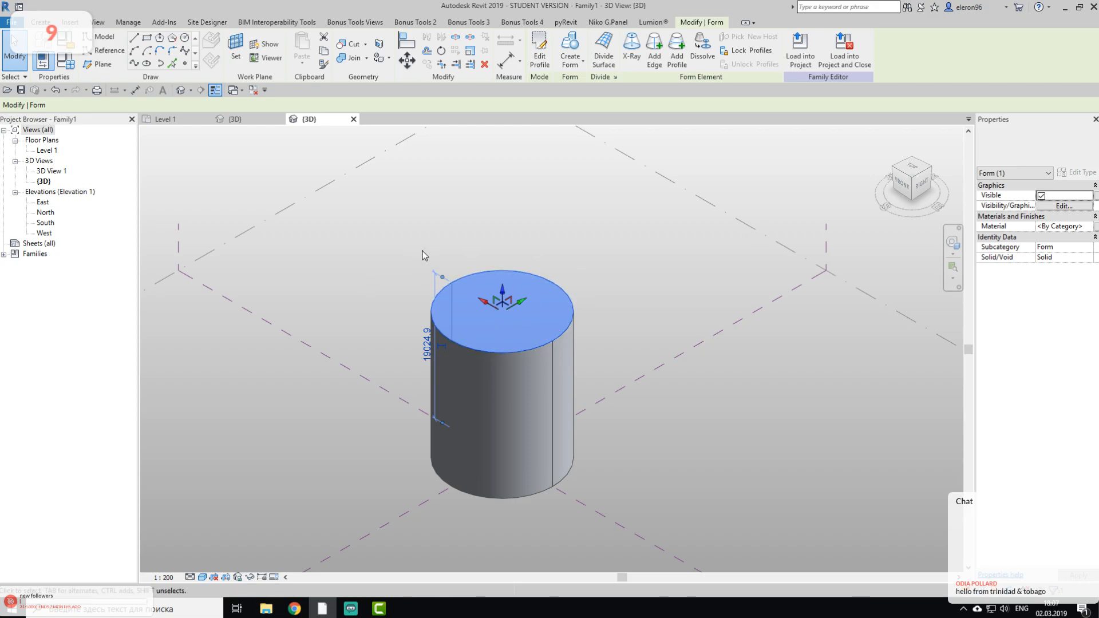
left_click(470, 50)
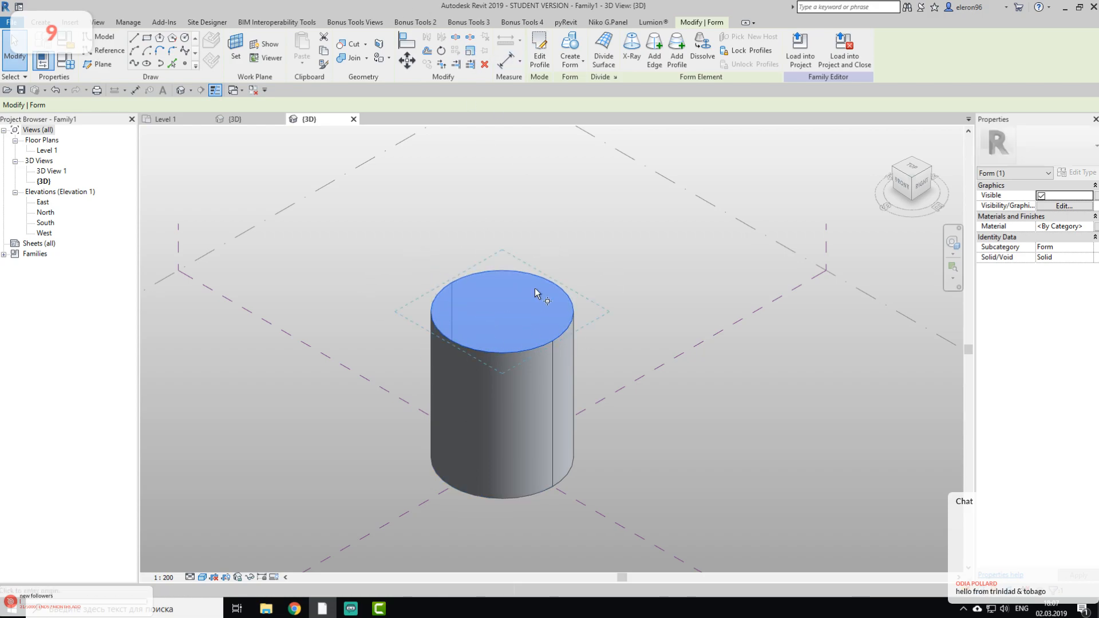
left_click(499, 313)
left_click(536, 294)
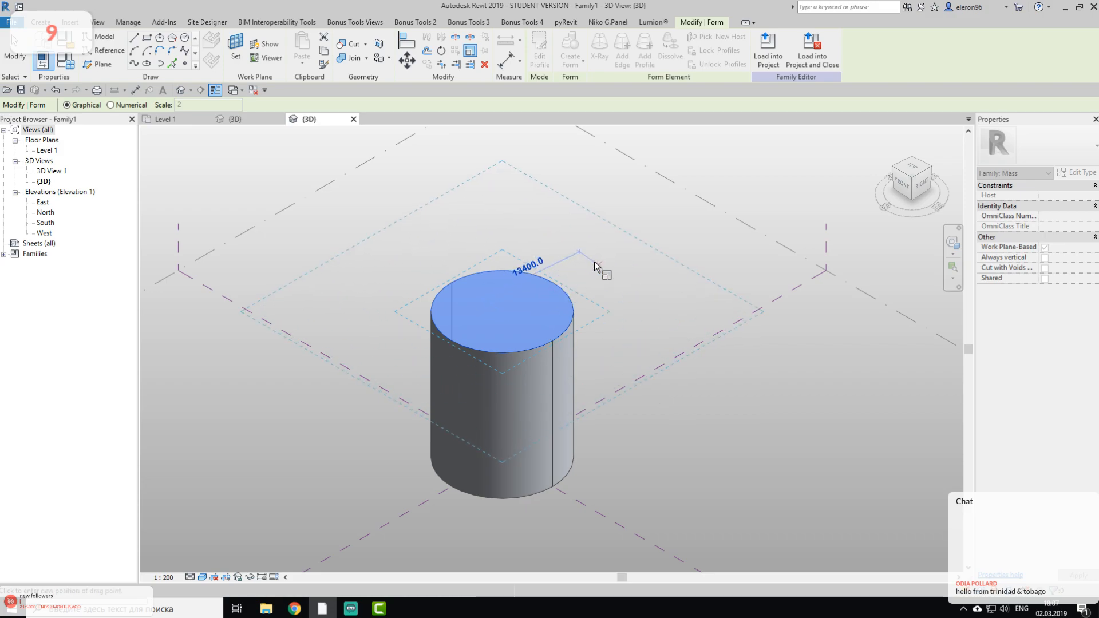
left_click(595, 262)
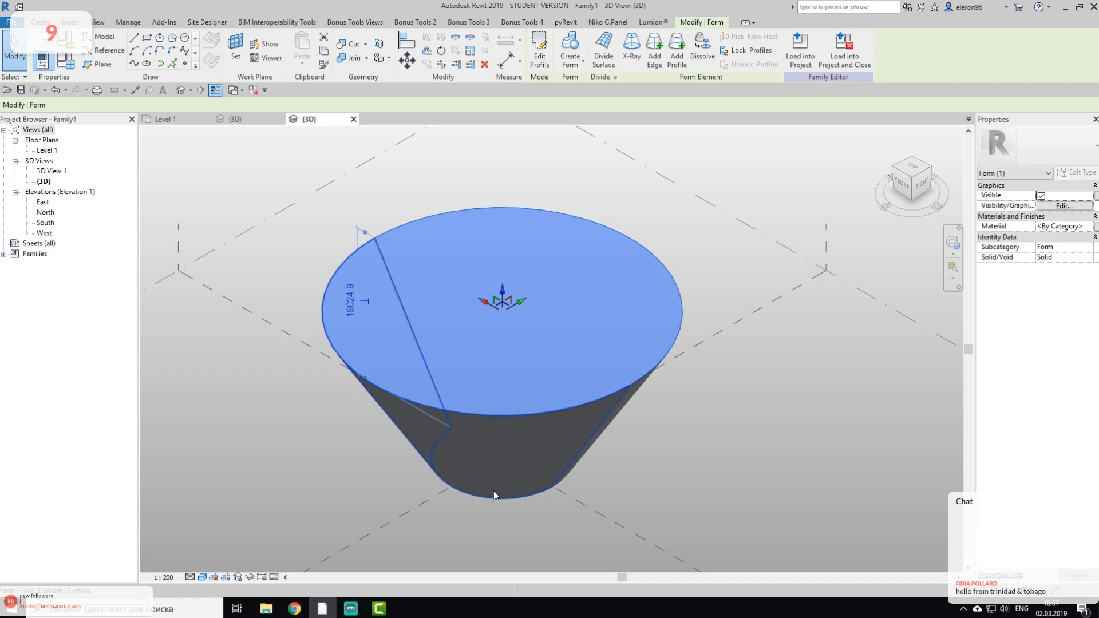
key("ctrl+z")
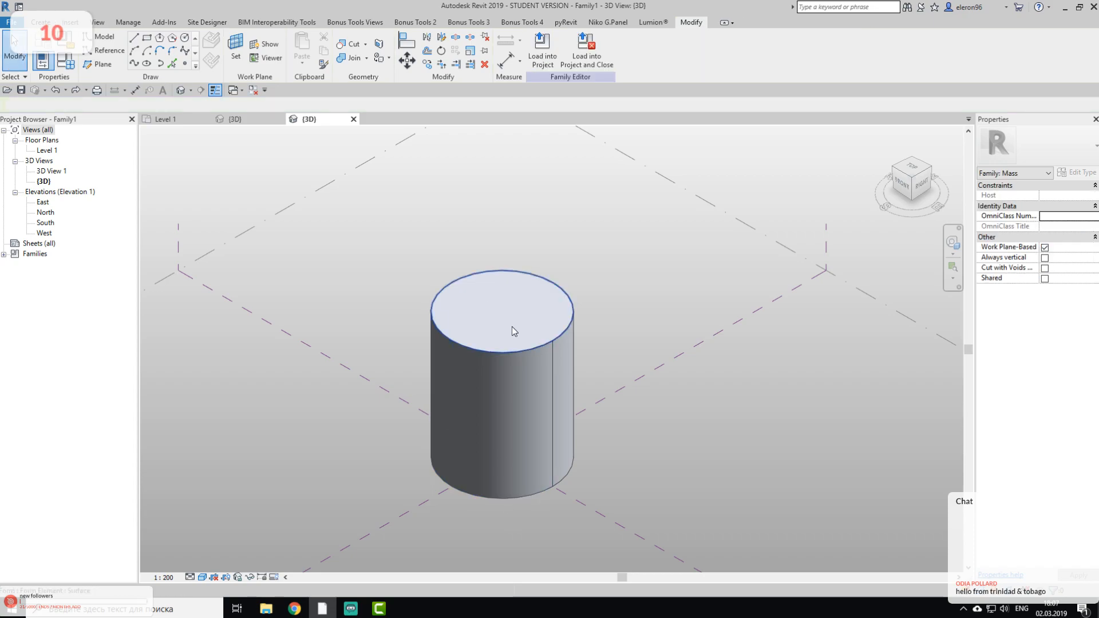
Step: Lock the profiles of the cylinder form
left_click(540, 387)
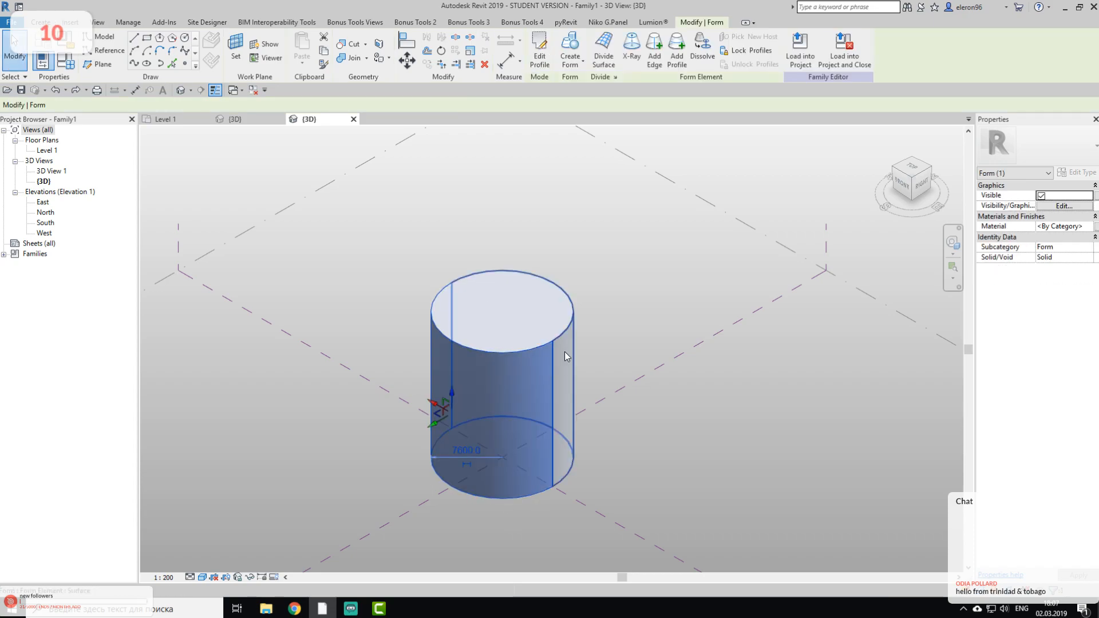
left_click(766, 52)
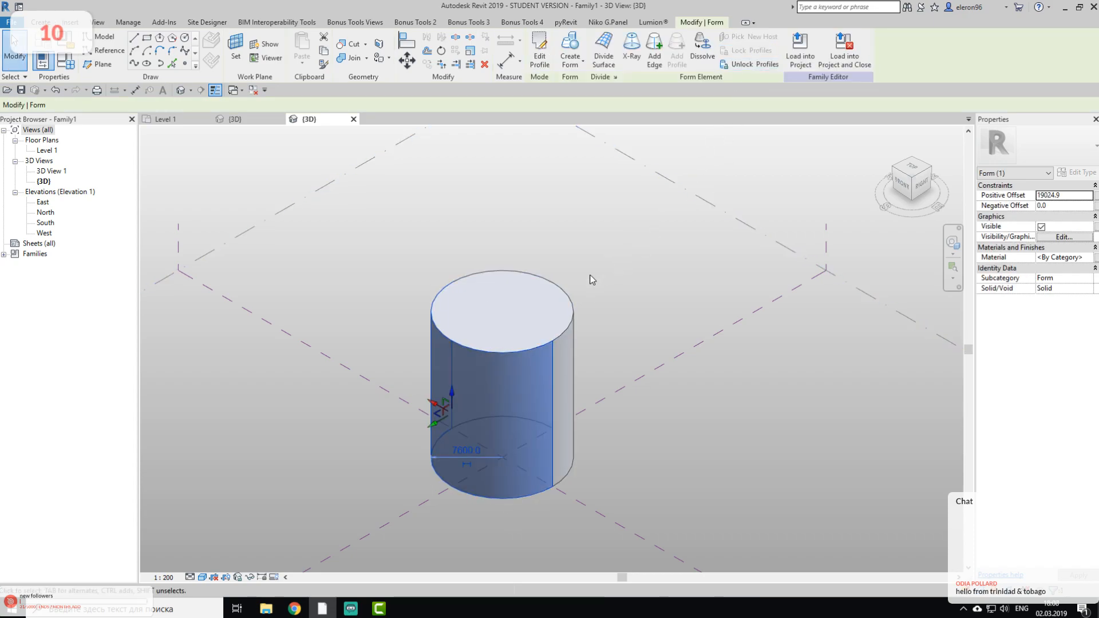
Step: Try enlarging the cylinder's top face with Scale while its profiles are locked, and undo the scaling
left_click(533, 321)
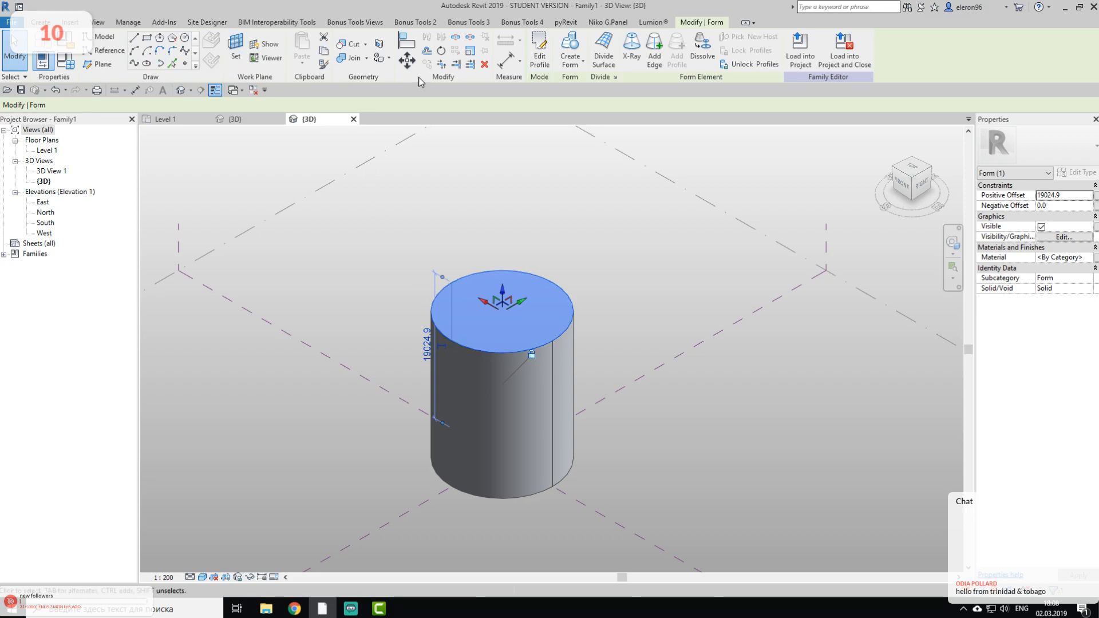
key("r")
key("e")
left_click(511, 320)
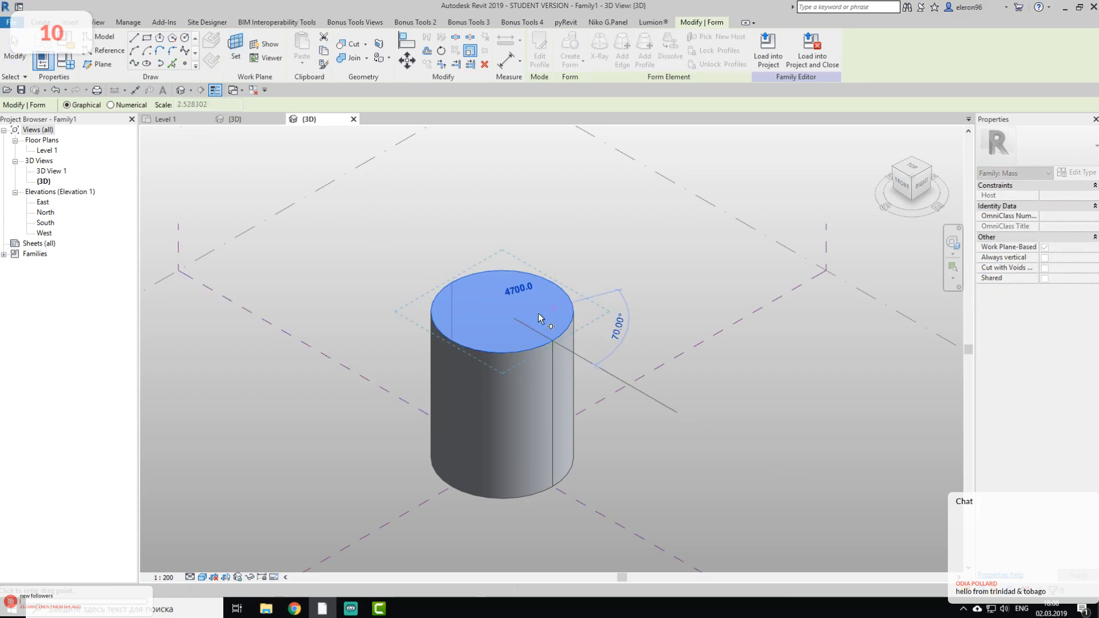
left_click(609, 291)
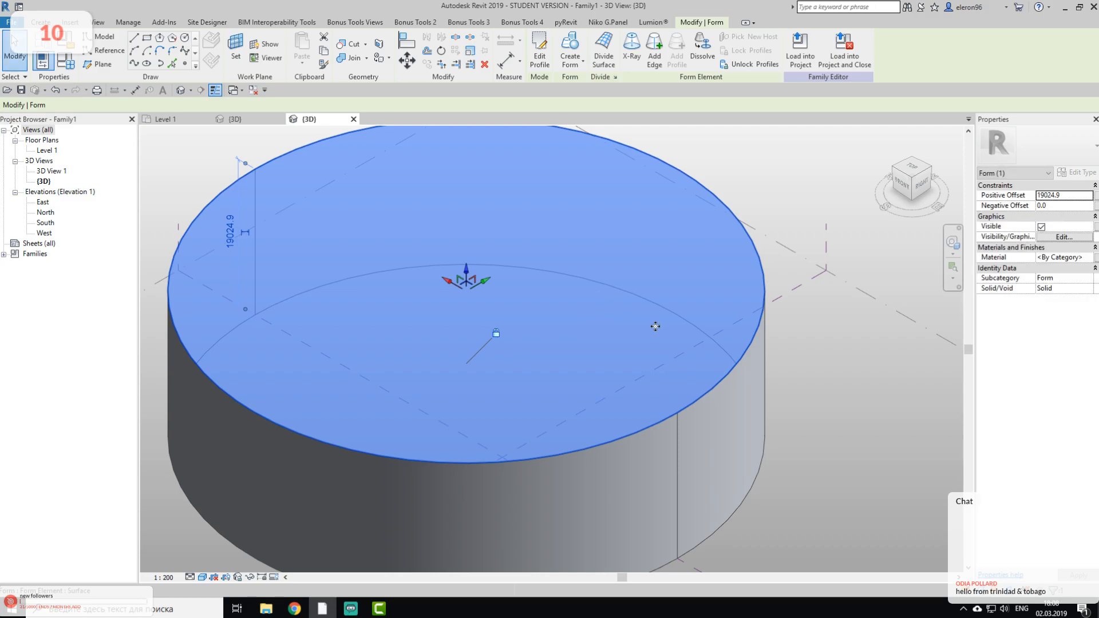
key("ctrl+z")
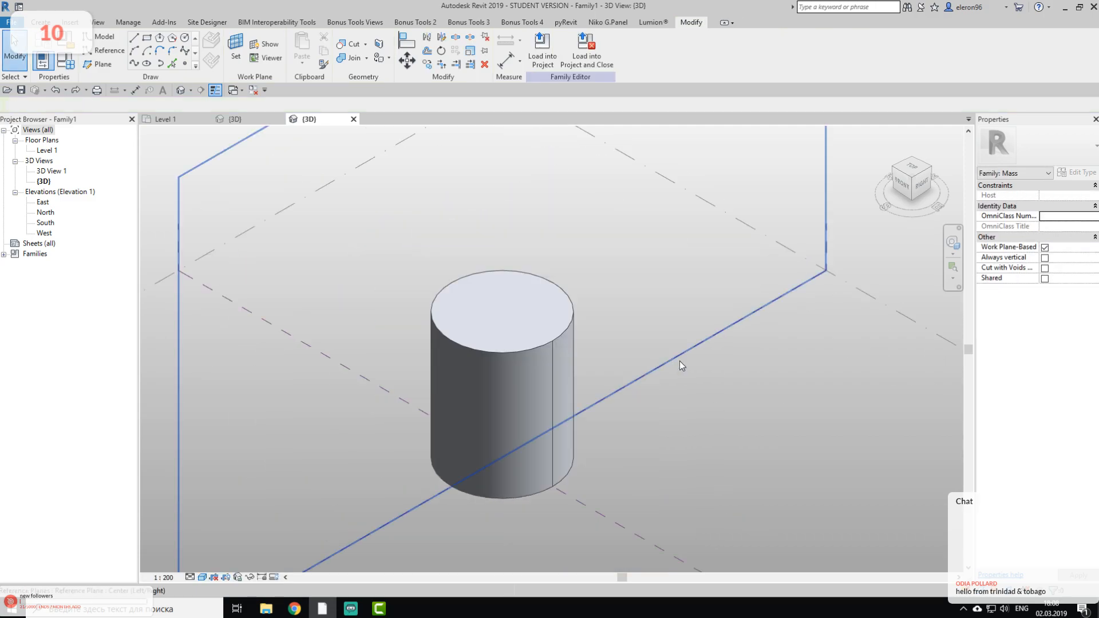
left_click(512, 378)
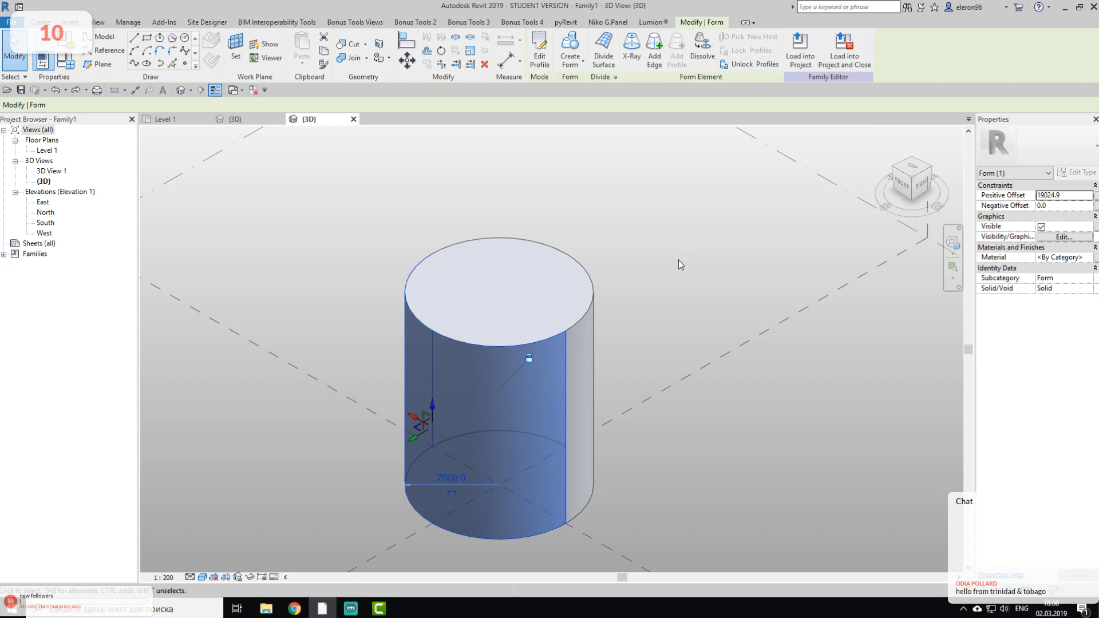
left_click(655, 51)
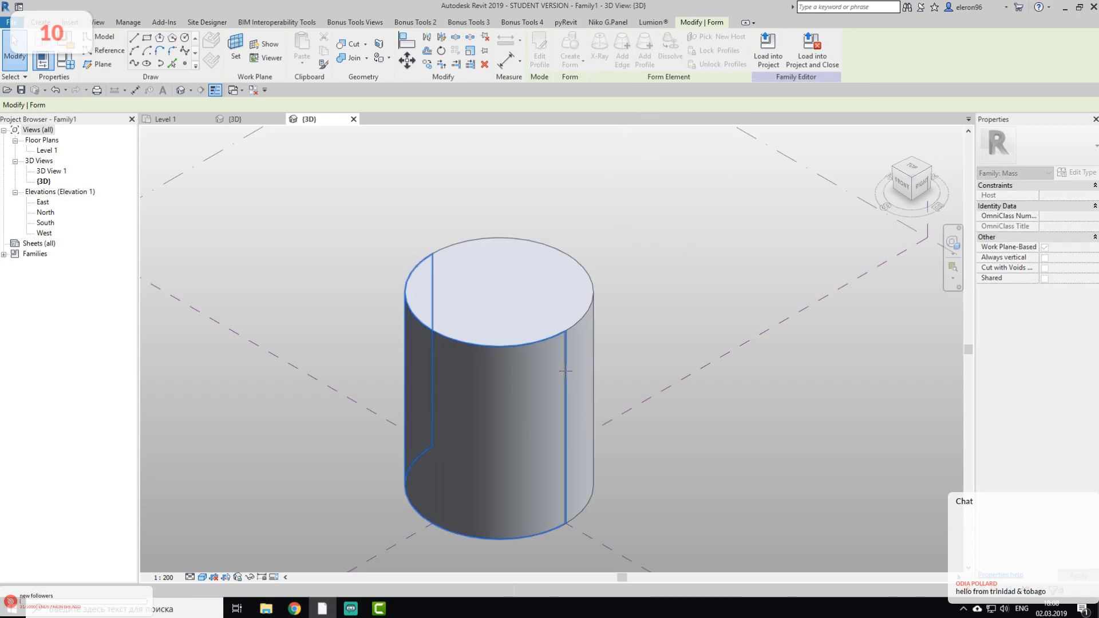
key("Escape")
key("Escape")
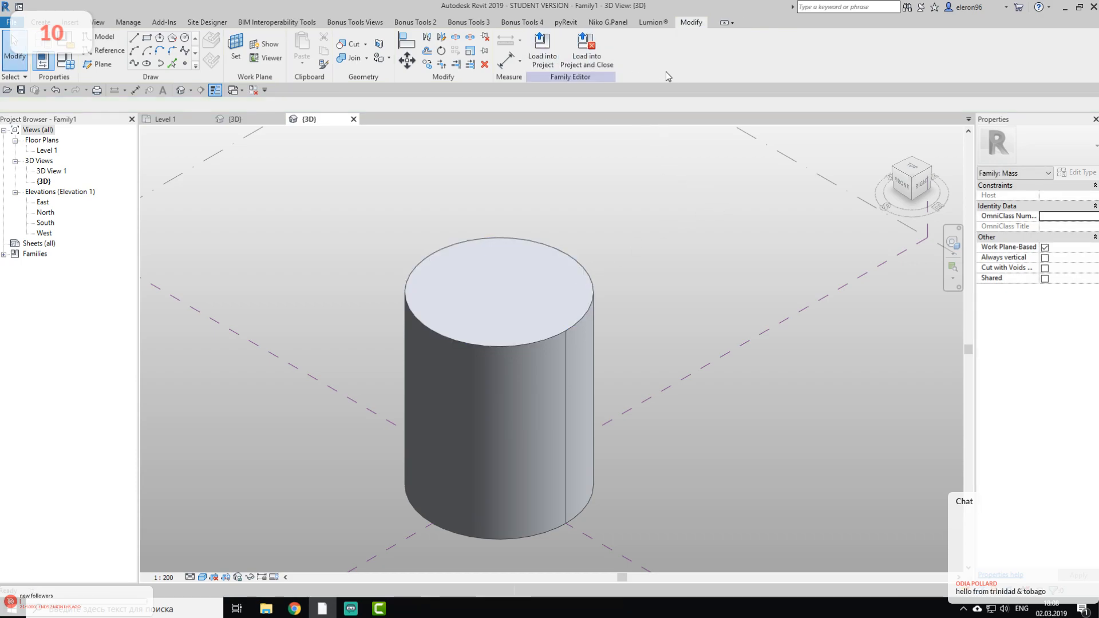
left_click(40, 22)
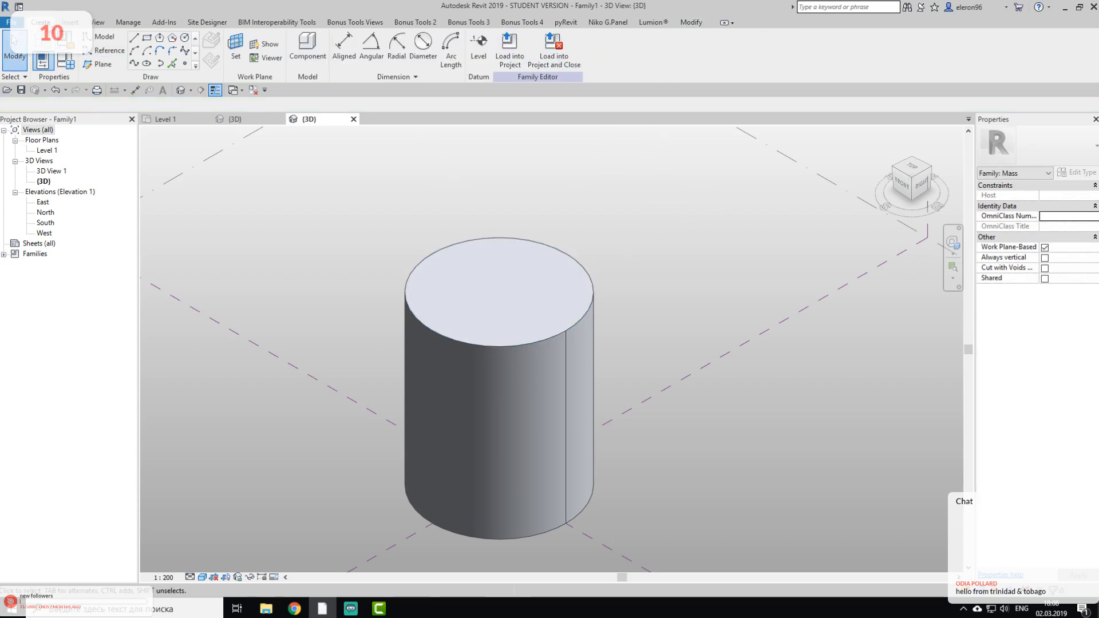
Step: Dissolve the cylinder form back into its base curve, and undo the dissolve
left_click(520, 370)
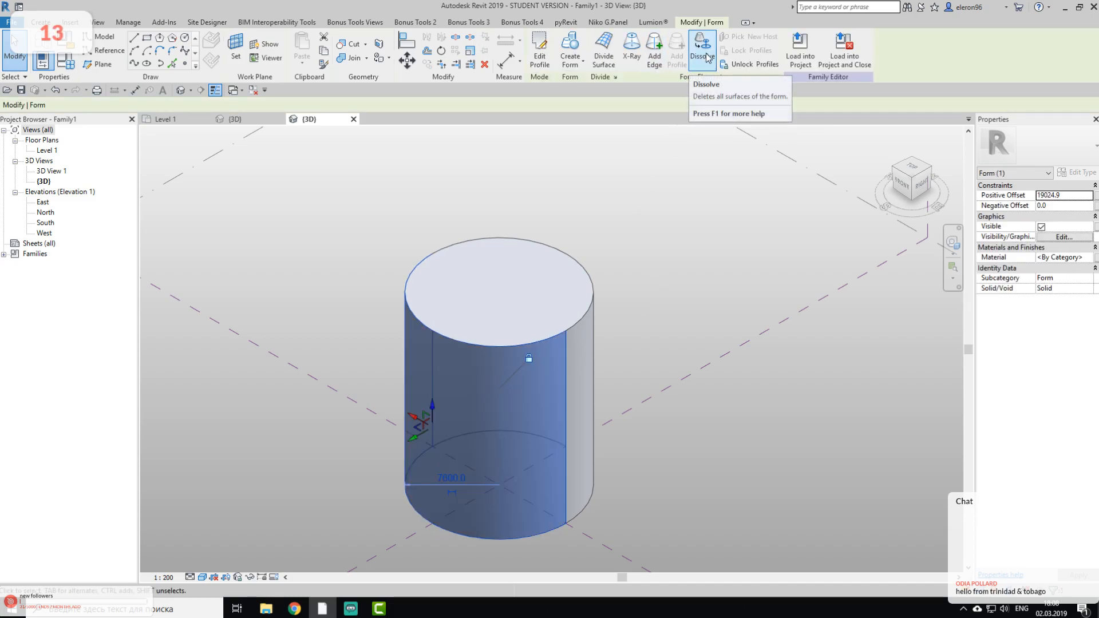
left_click(706, 56)
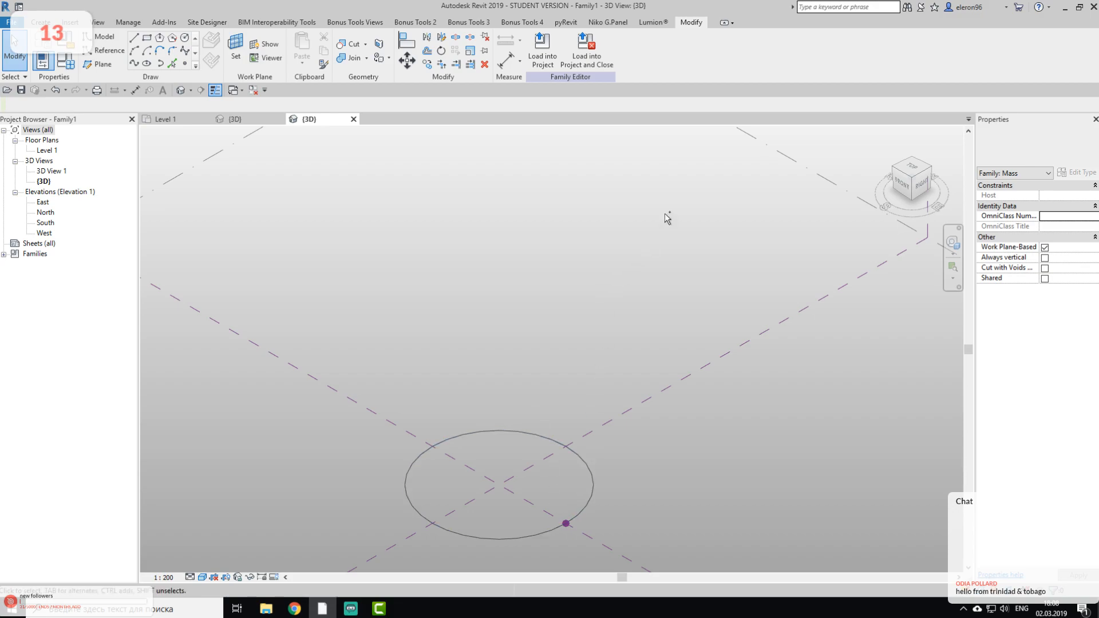
key("ctrl+z")
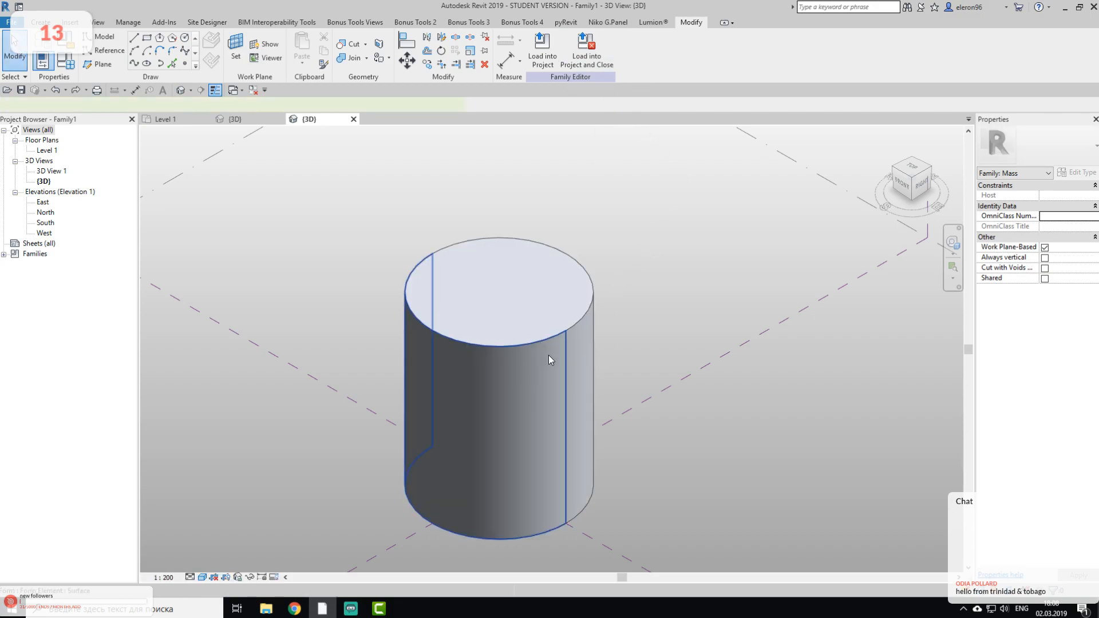
Step: Add a vertical edge to the cylinder's front side face
left_click(548, 355)
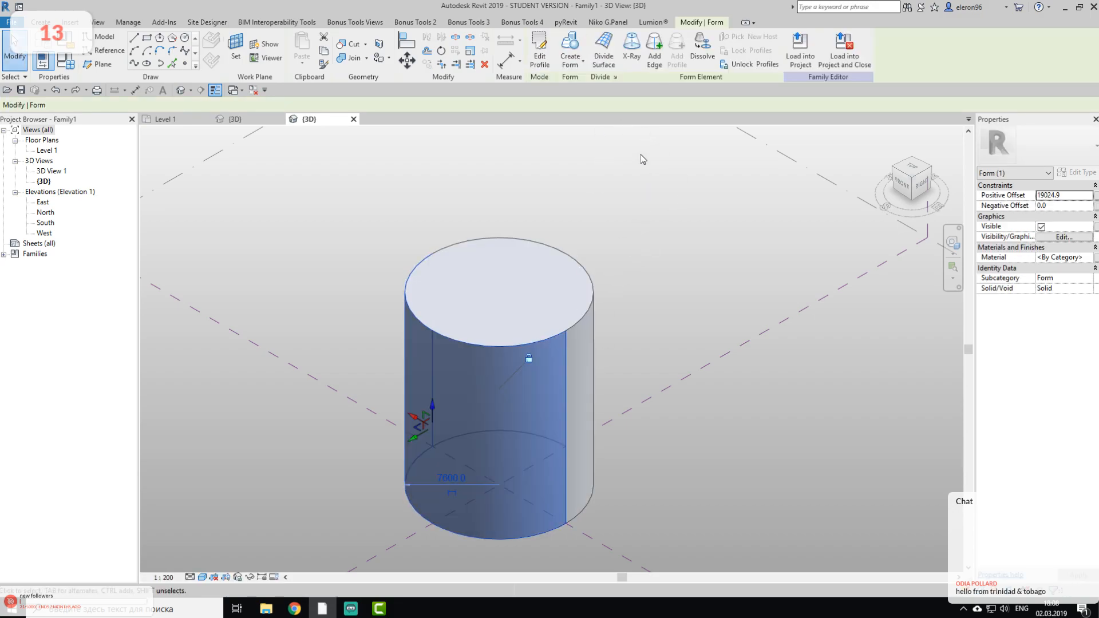
left_click(659, 63)
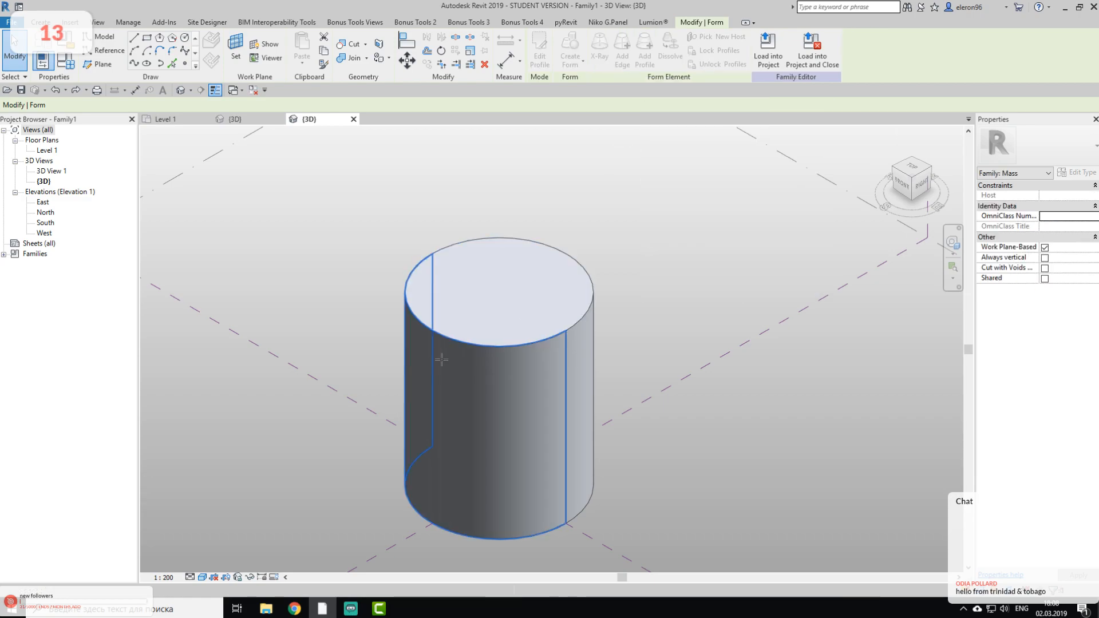
left_click(449, 418)
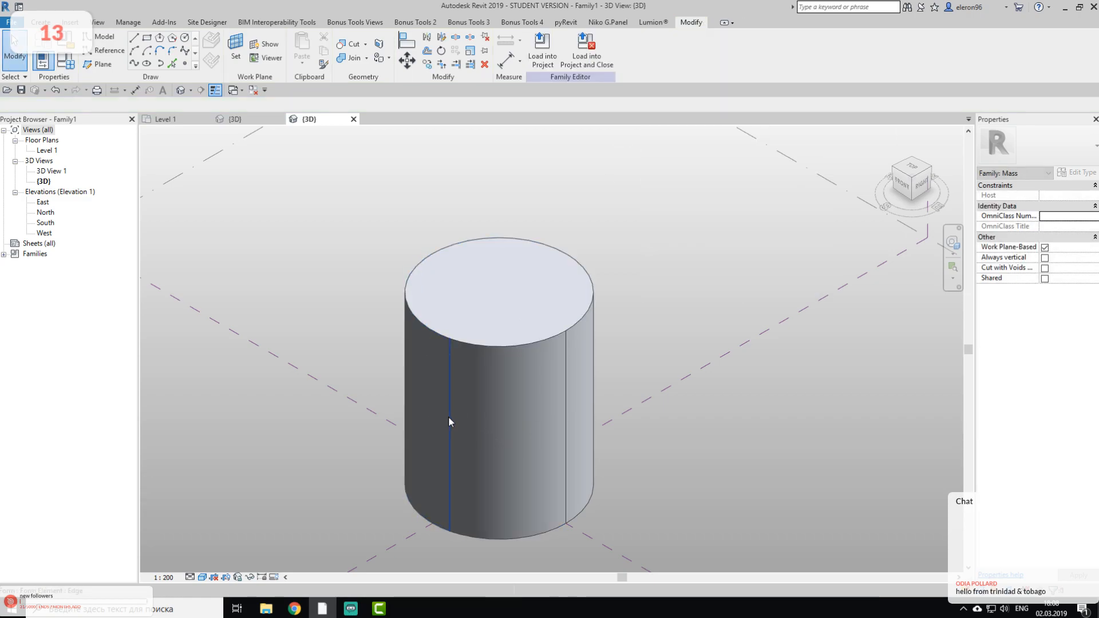
Step: Pull the added vertical edge well outward from the cylinder to reshape the form into a body with a pointed corner
left_click(448, 423)
left_click_drag(437, 448, 407, 477)
middle_click_drag(645, 386, 466, 446, "shift")
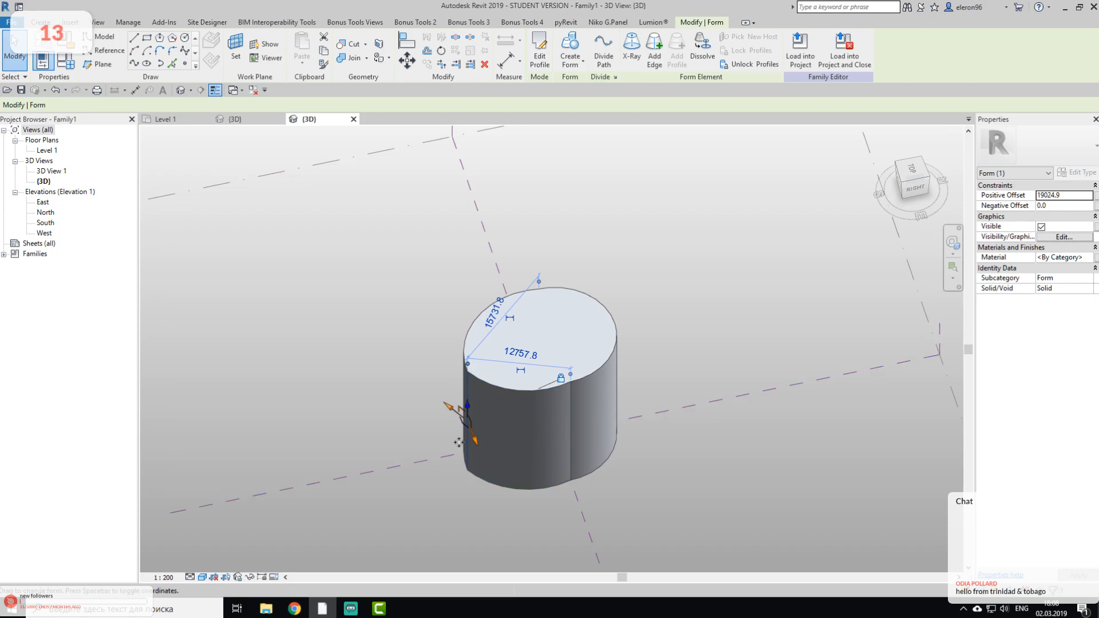
left_click_drag(452, 414, 403, 410)
left_click(701, 468)
middle_click_drag(722, 480, 623, 464, "shift")
scroll(532, 312, "up", 3)
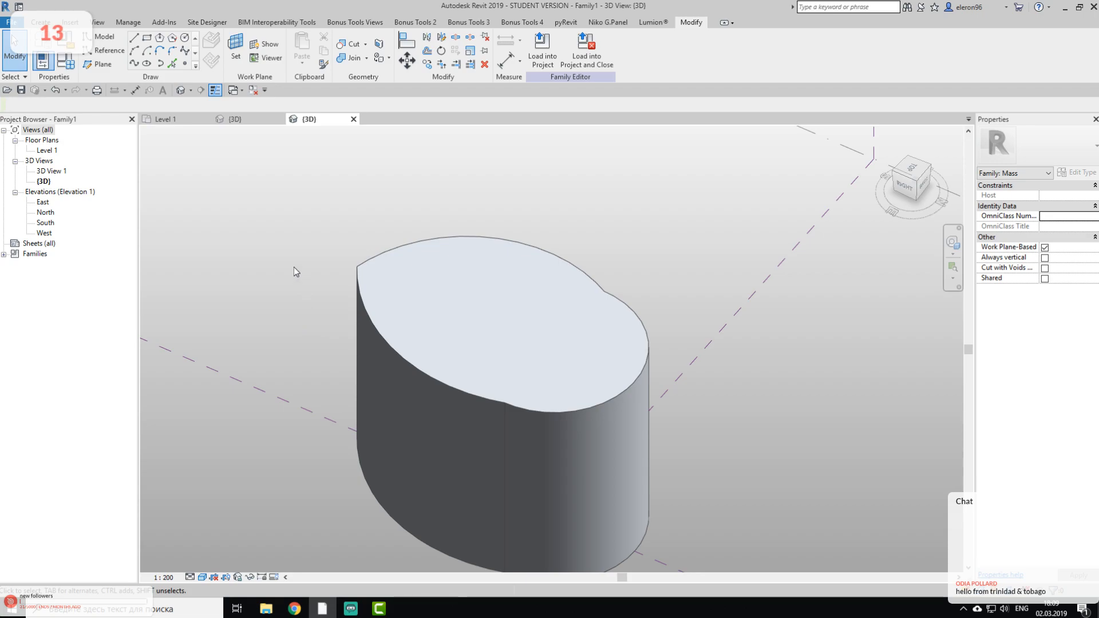
Step: Create a new curtain panel family from the Metric Generic Model Pattern Based.rft template
left_click(11, 22)
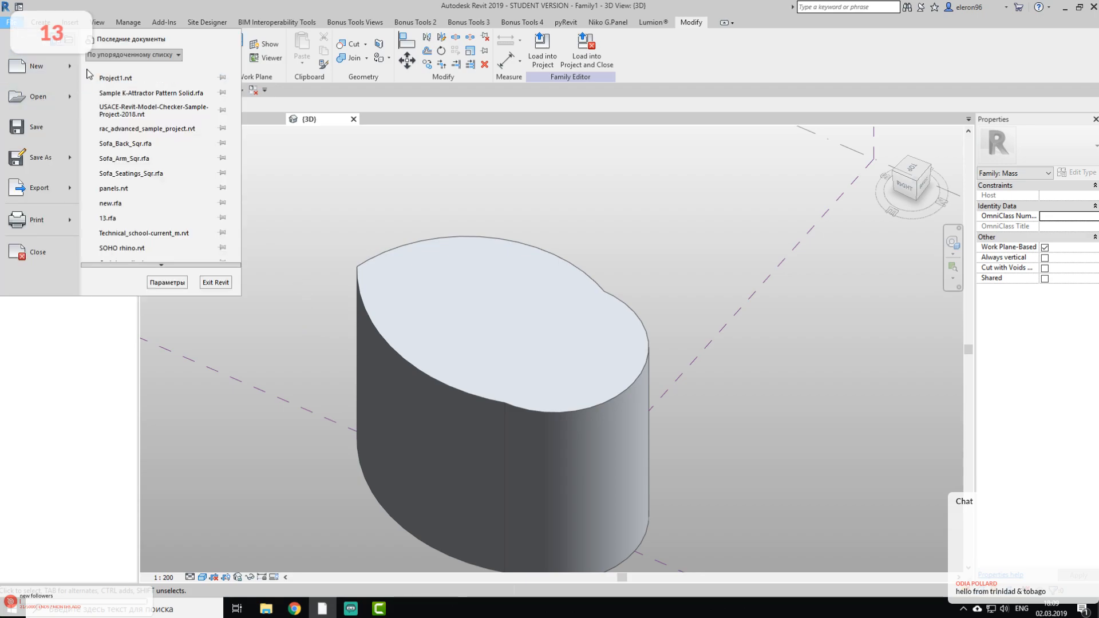
mouse_move(76, 66)
left_click(105, 94)
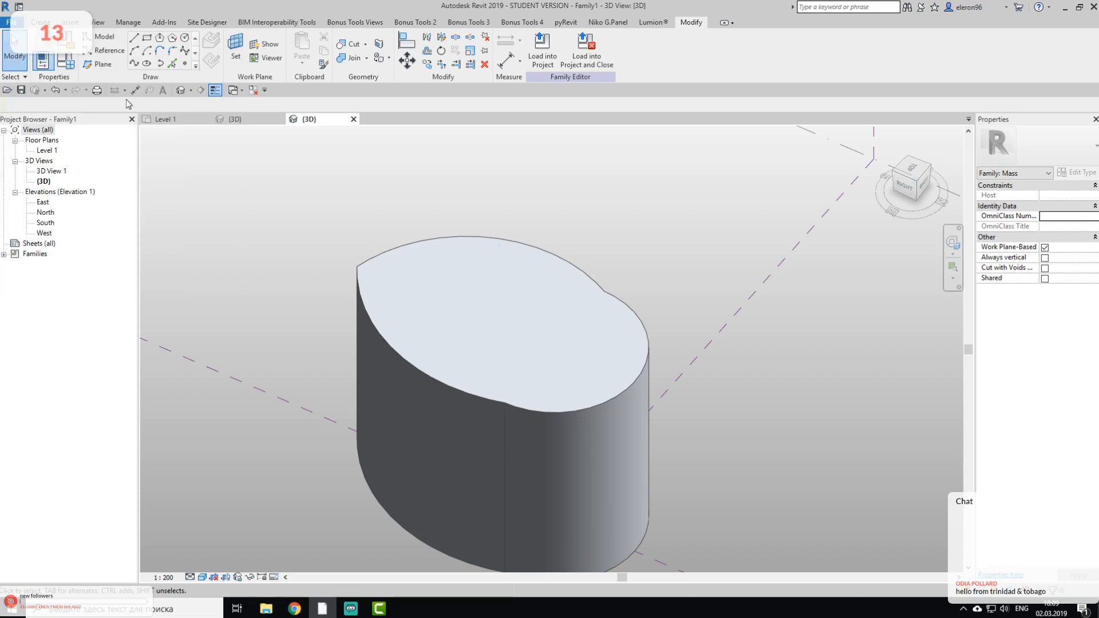
scroll(526, 170, "down", 15)
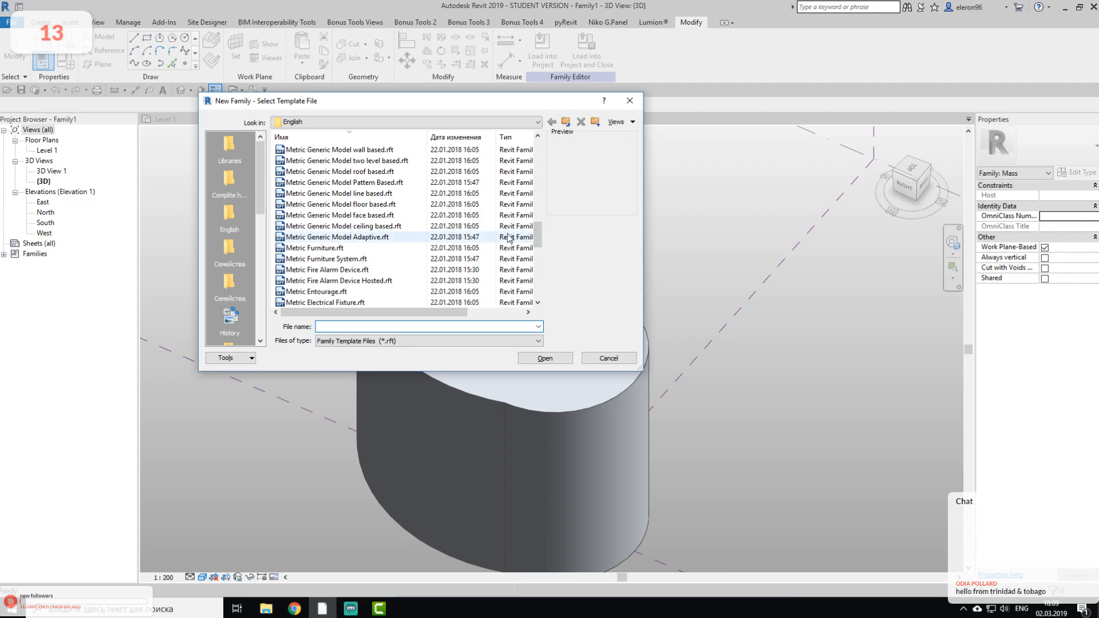
left_click(395, 183)
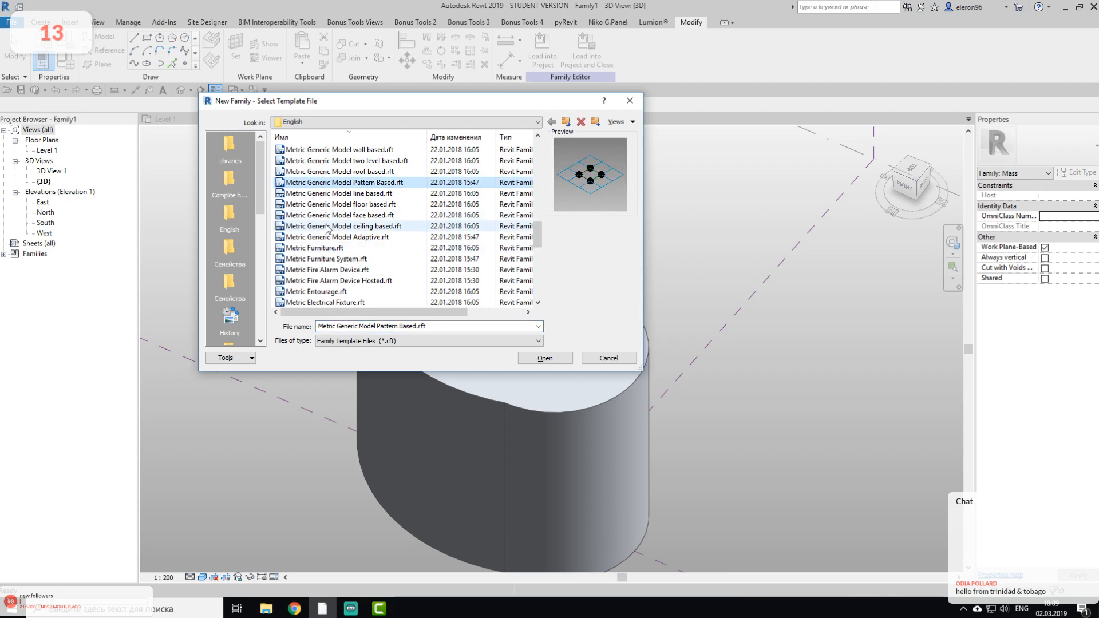
left_click(530, 358)
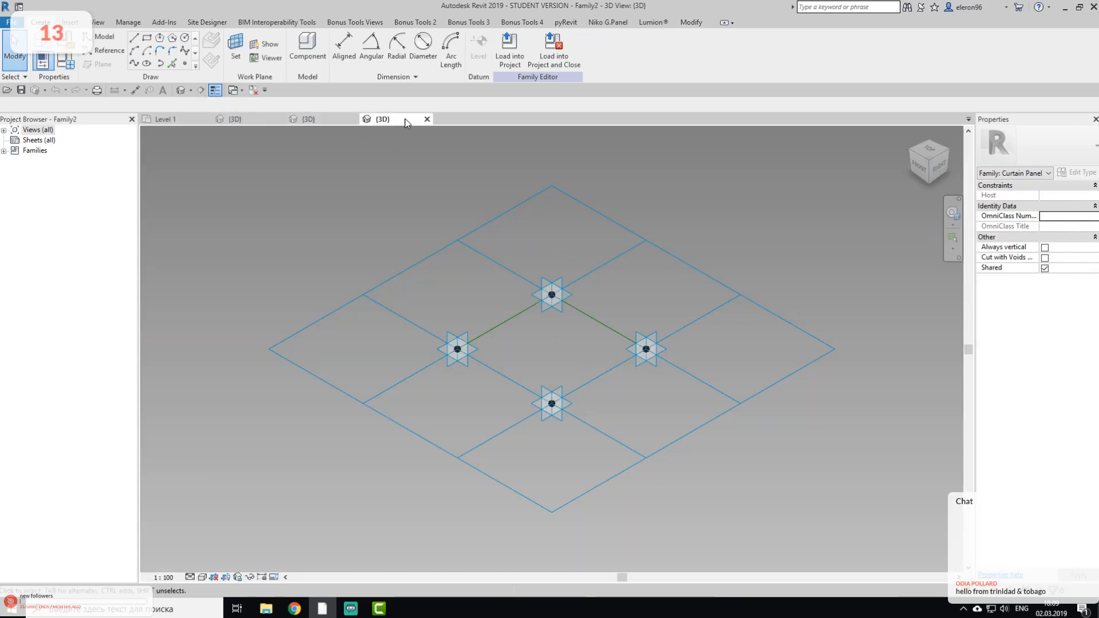
Step: Return to the mass family's 3D view and divide all three curved side faces of the form with Divide Surface
left_click(321, 118)
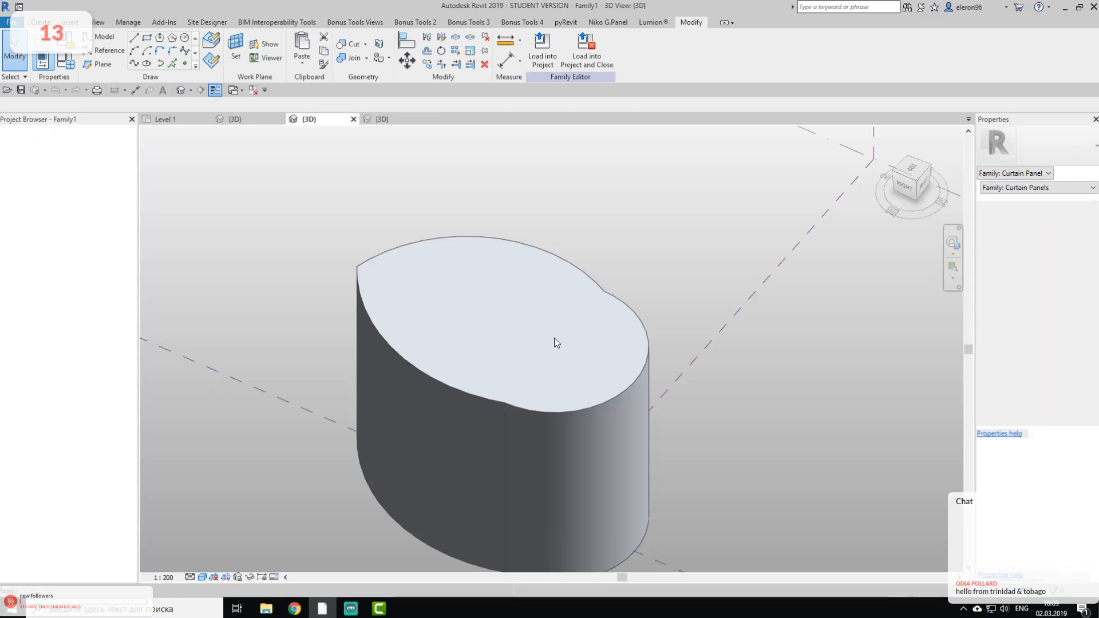
left_click(428, 396)
middle_click_drag(611, 395, 559, 326)
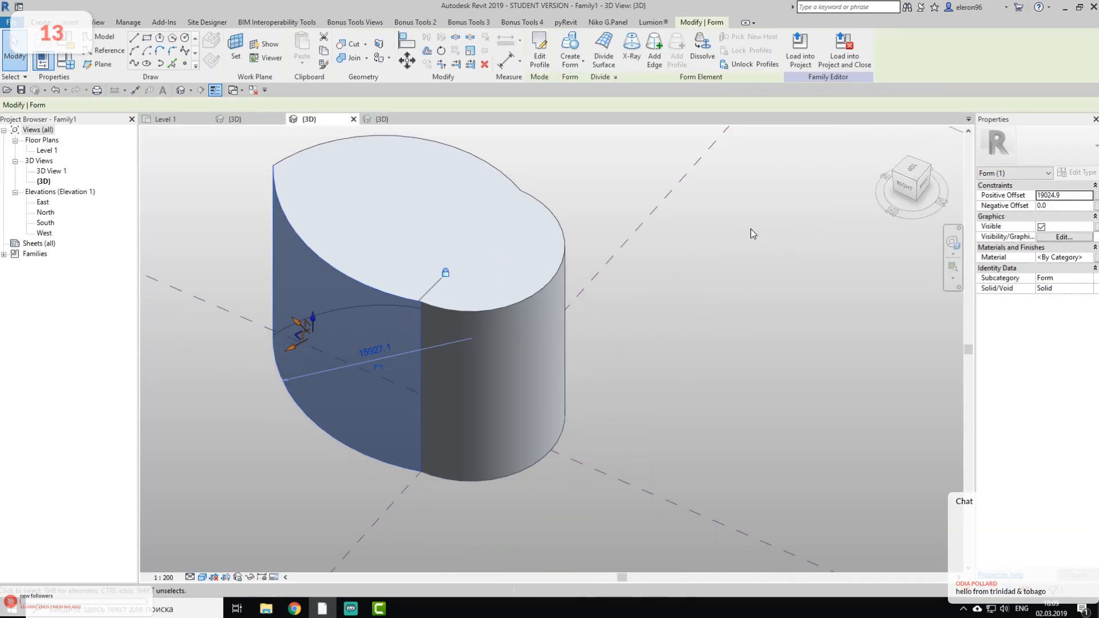
middle_click_drag(341, 345, 380, 358)
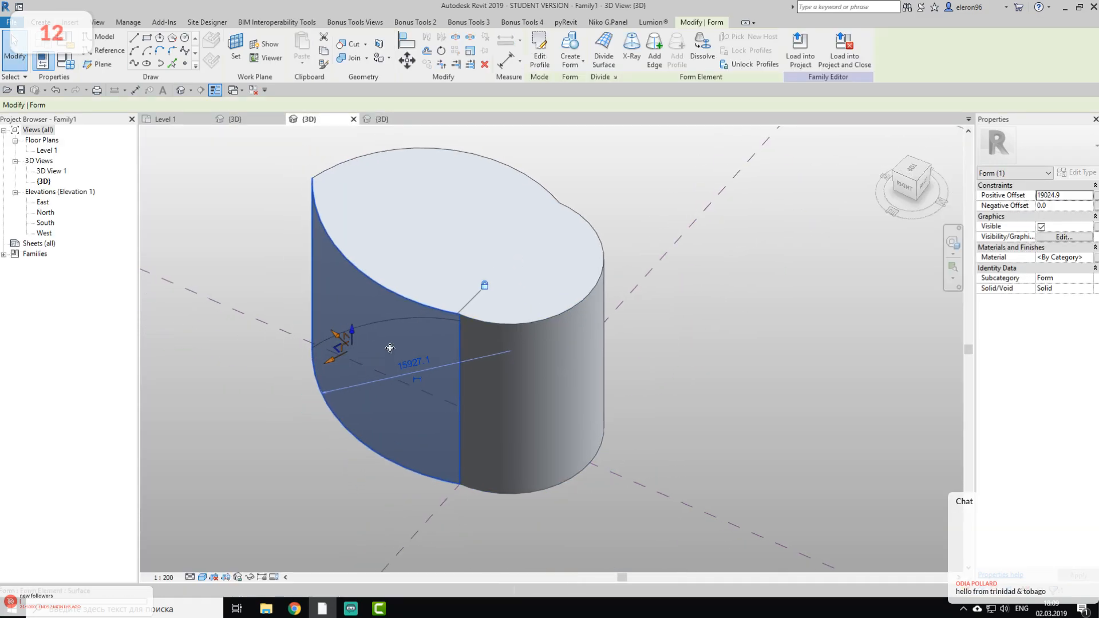
left_click(604, 49)
left_click(538, 371)
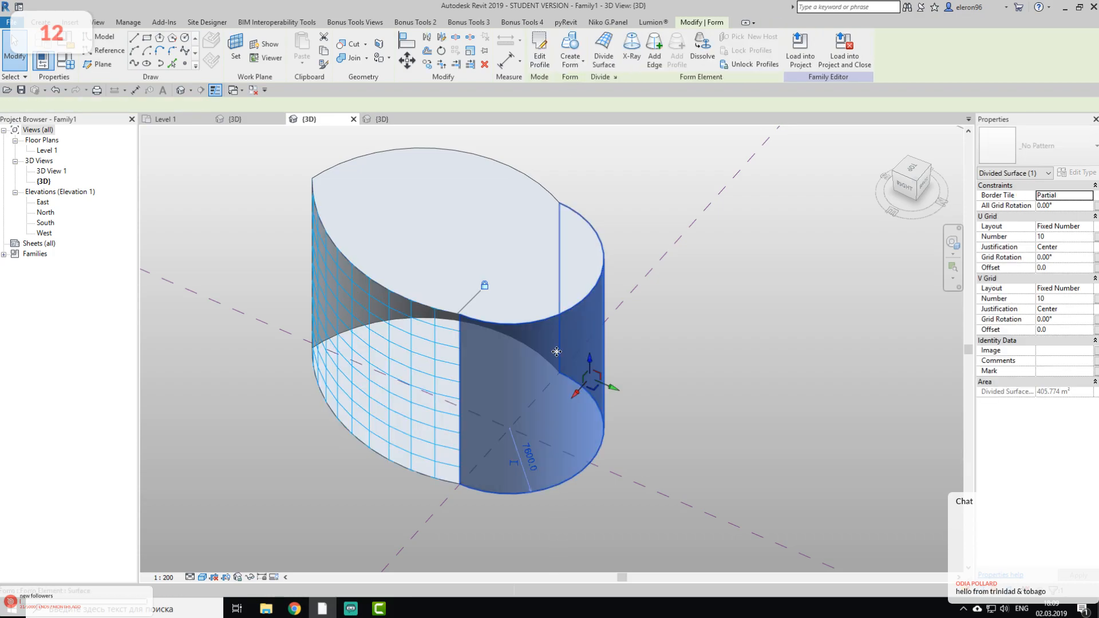
left_click(603, 49)
middle_click_drag(761, 355, 727, 404, "shift")
left_click(727, 404)
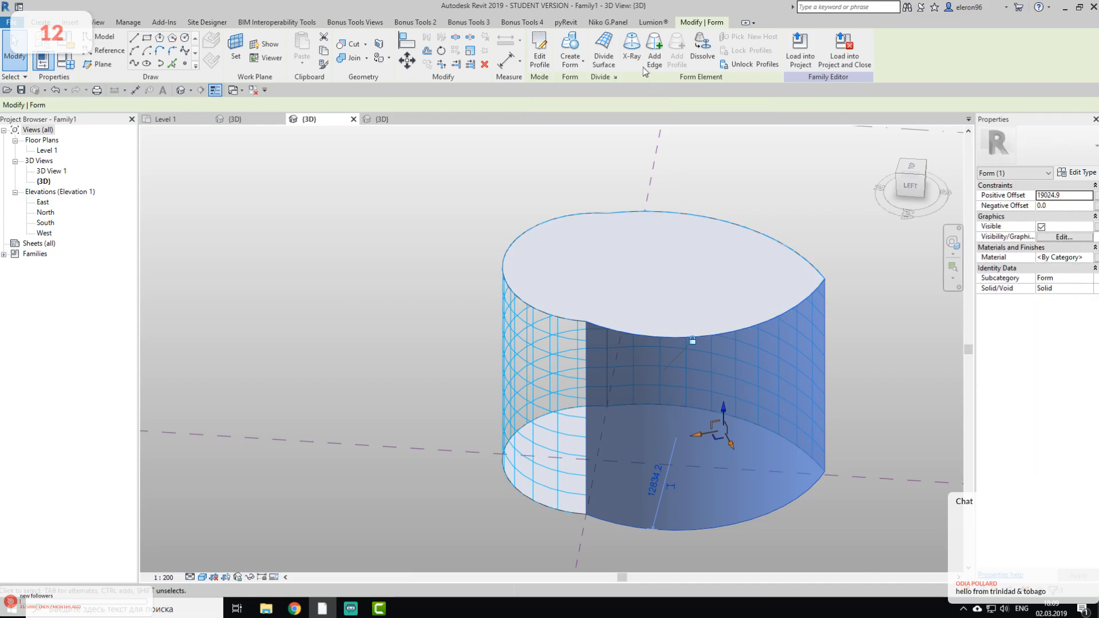
left_click(605, 52)
left_click(474, 465)
middle_click_drag(474, 465, 619, 391, "shift")
Step: Apply the Octagon pattern to the large Left-facing divided surface that runs to the pointed corner
left_click(556, 356)
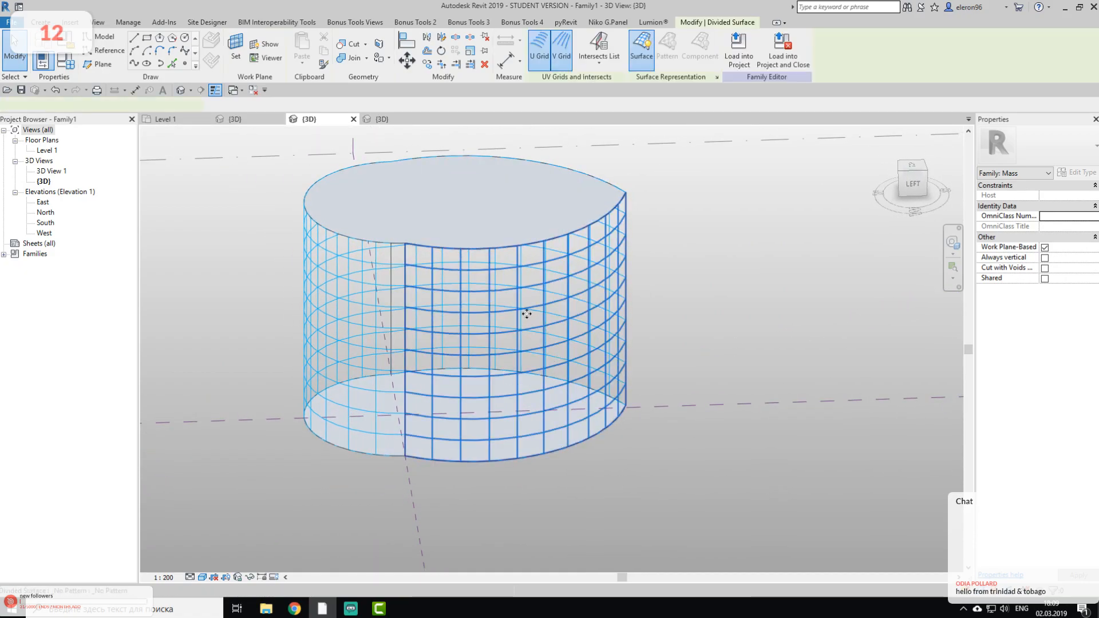
key("Escape")
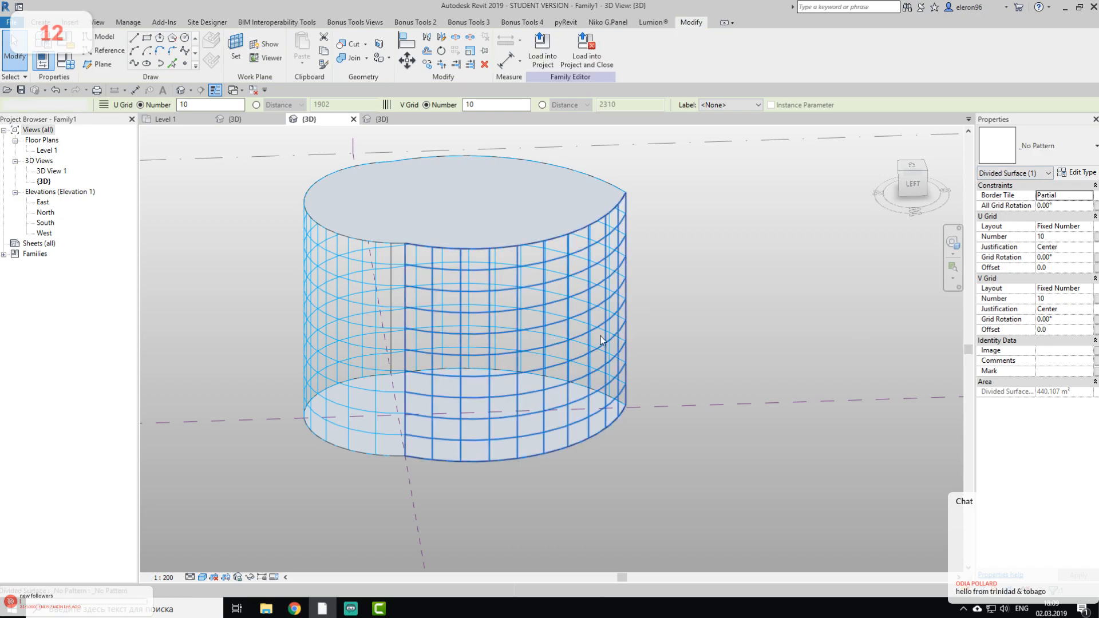
left_click(506, 374)
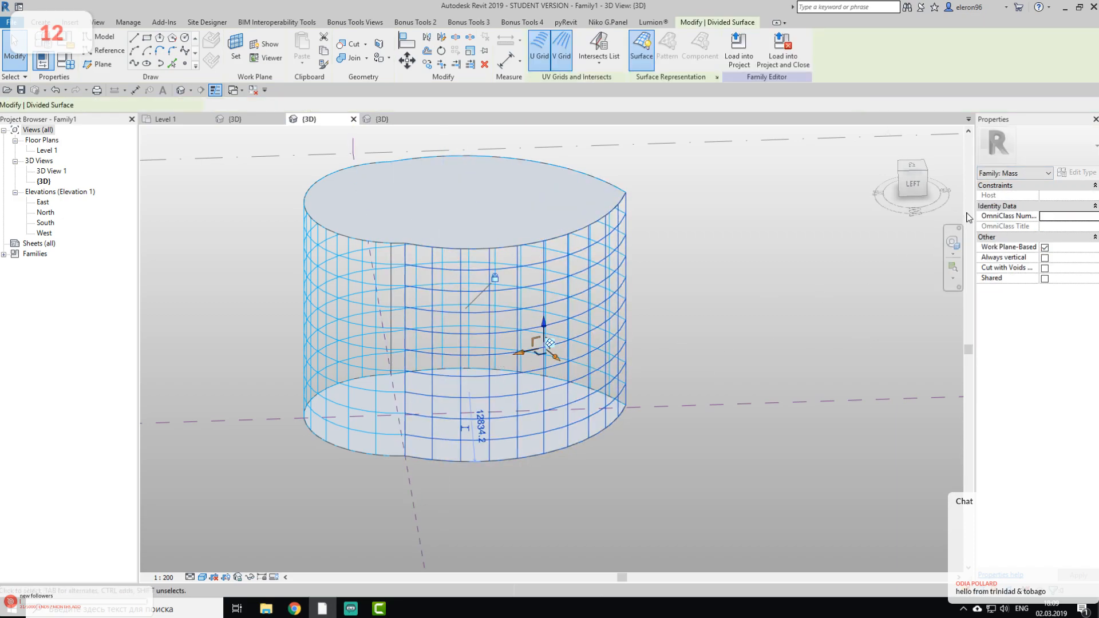
left_click(1053, 146)
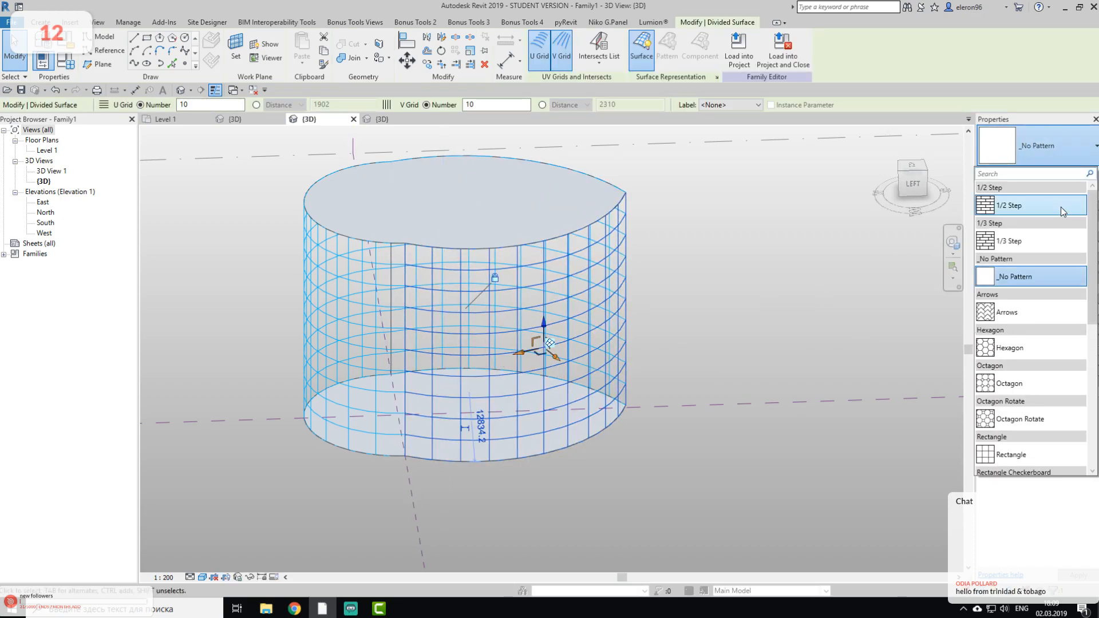
scroll(1039, 292, "down", 3)
scroll(1040, 292, "down", 2)
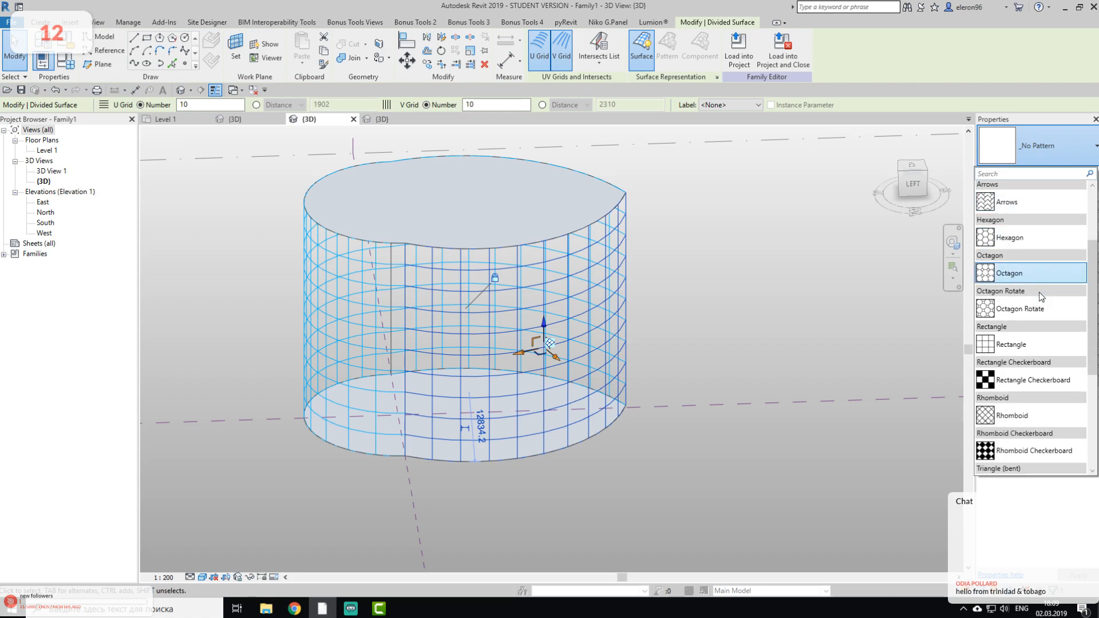
scroll(1042, 302, "down", 3)
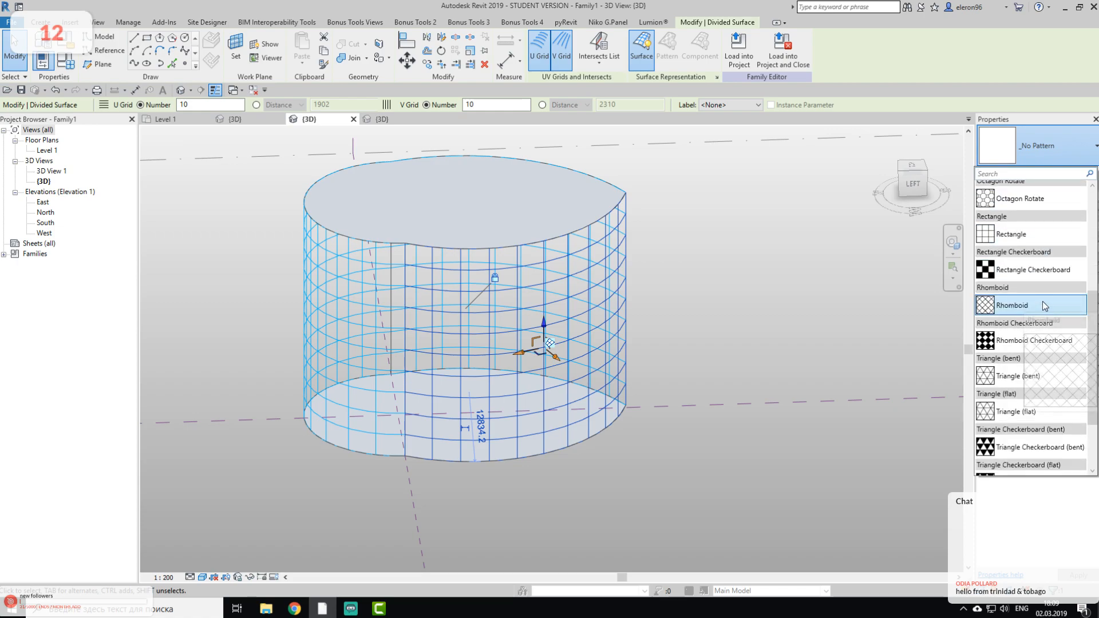
scroll(1042, 298, "down", 2)
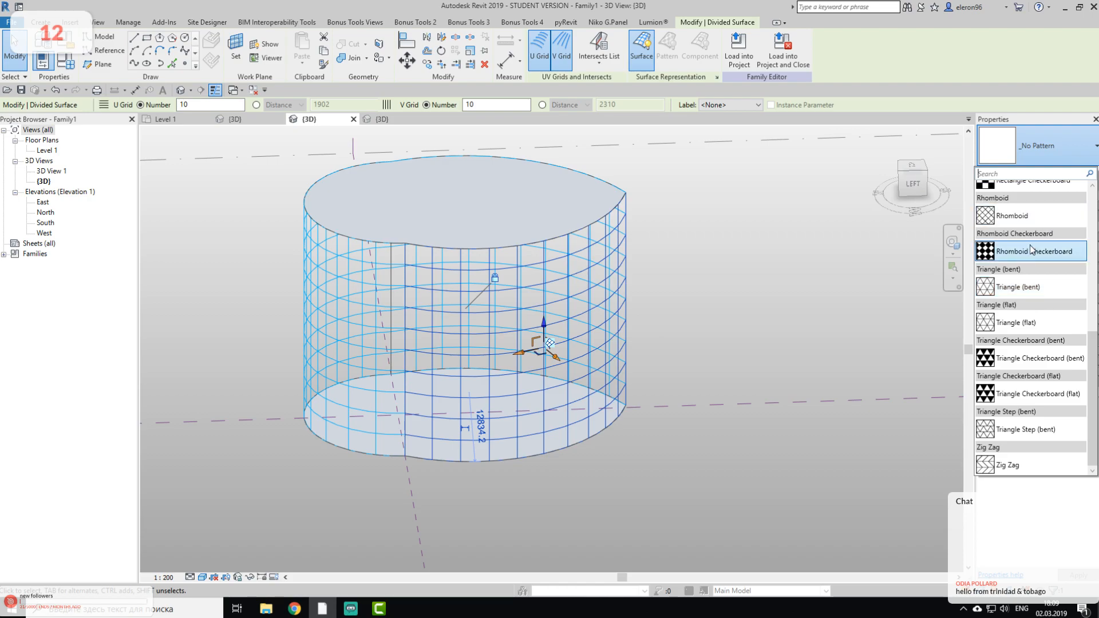
scroll(1031, 305, "up", 2)
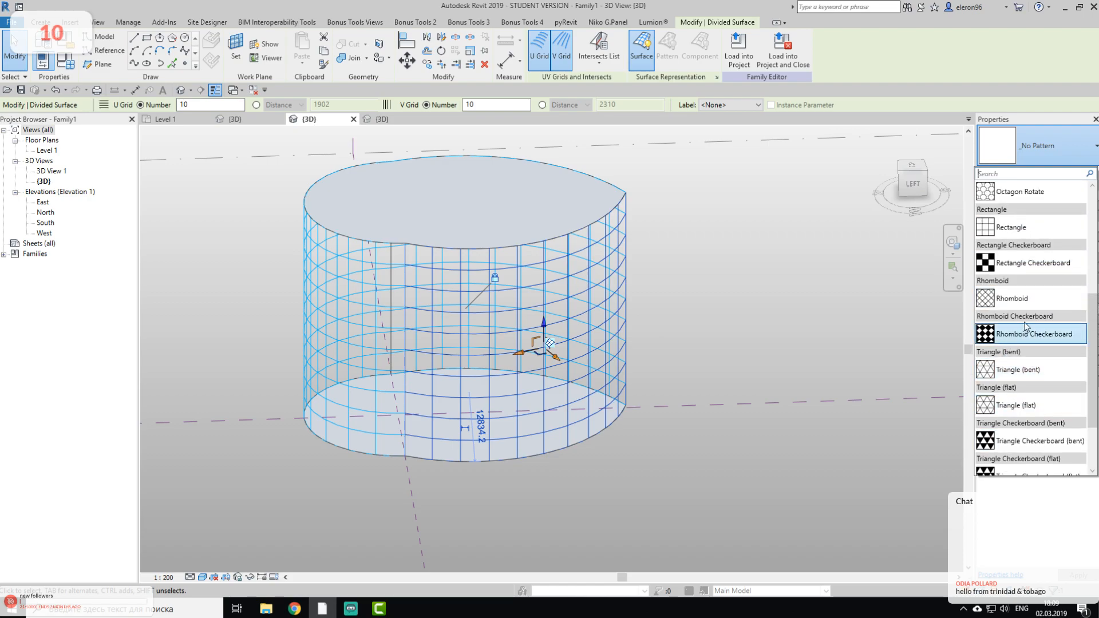
scroll(1028, 326, "up", 1)
scroll(1028, 328, "up", 1)
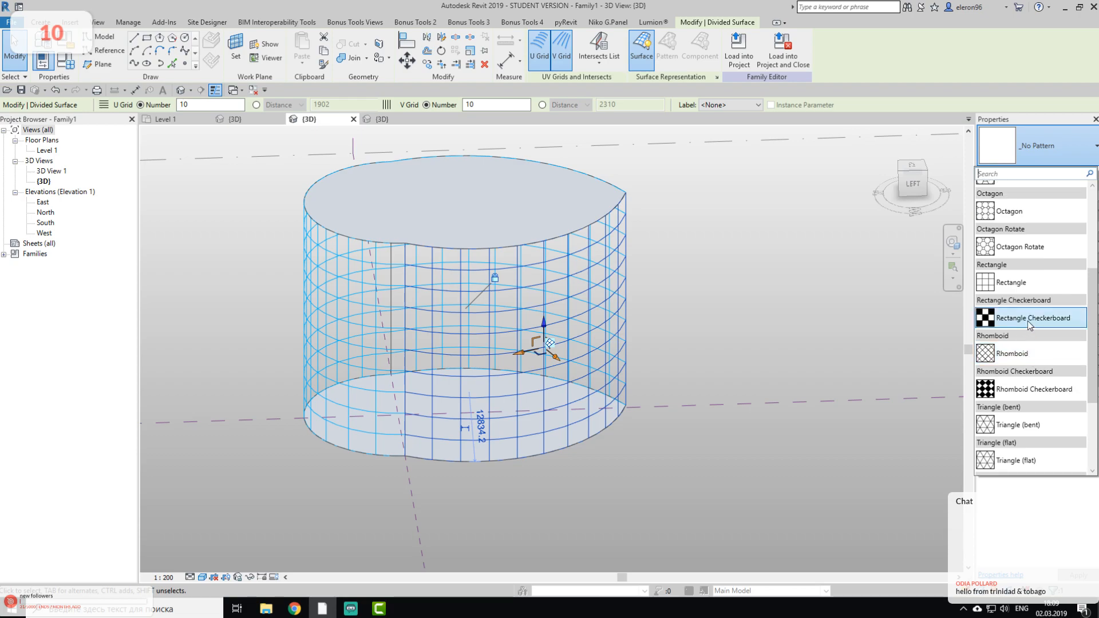
scroll(1027, 322, "up", 2)
scroll(1028, 320, "up", 1)
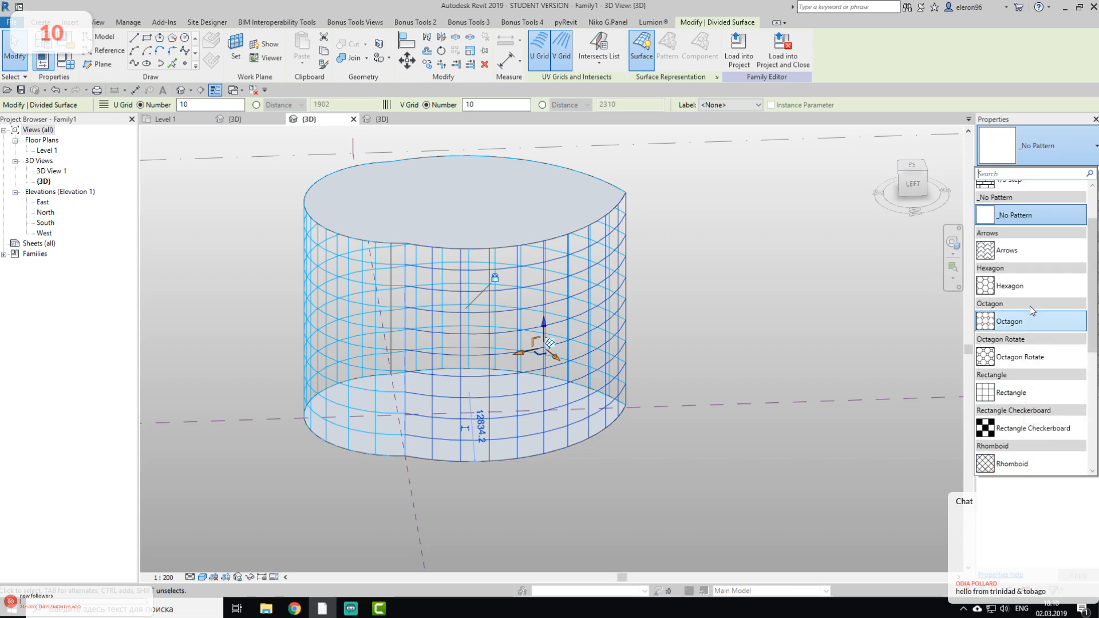
scroll(1034, 290, "up", 2)
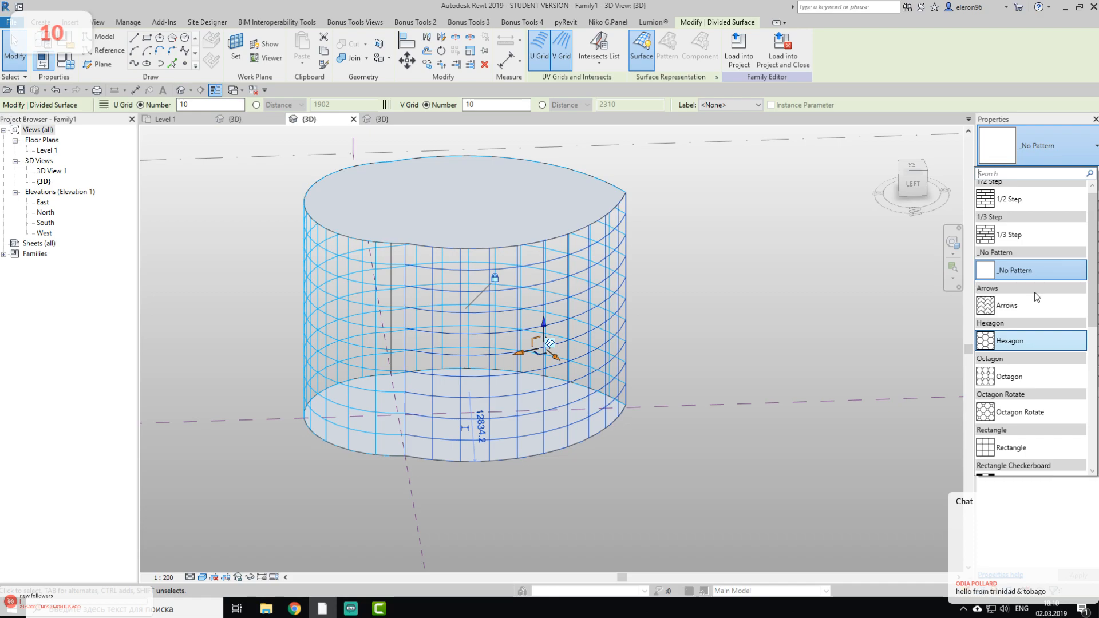
left_click(1028, 384)
left_click(686, 336)
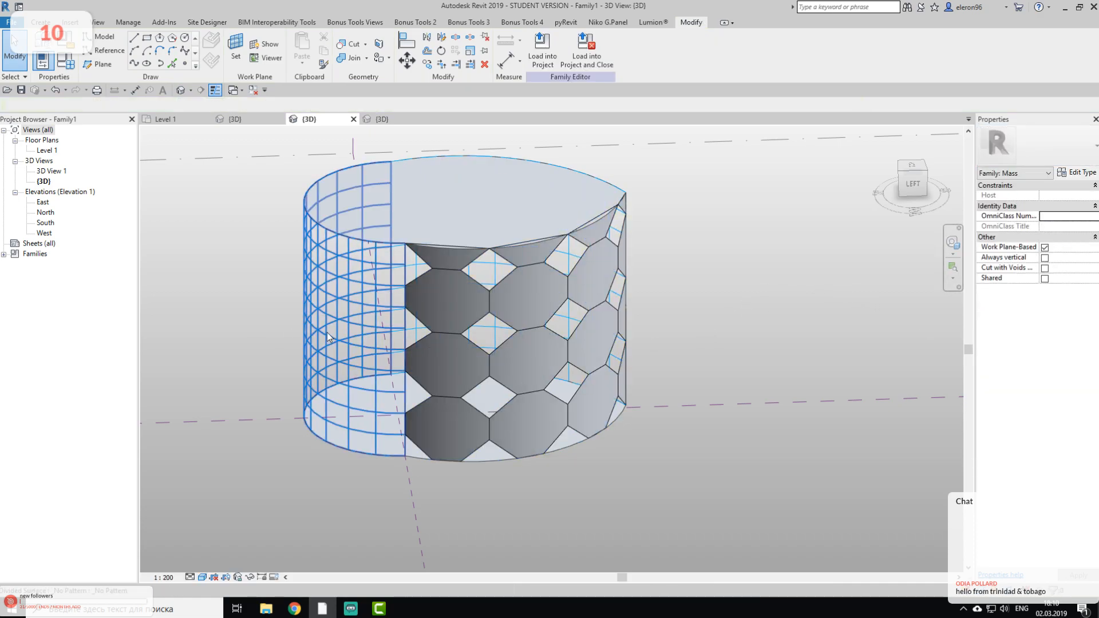
Step: Apply the Octagon pattern to the rounded end face and to the large Right-facing divided surface
left_click(1013, 146)
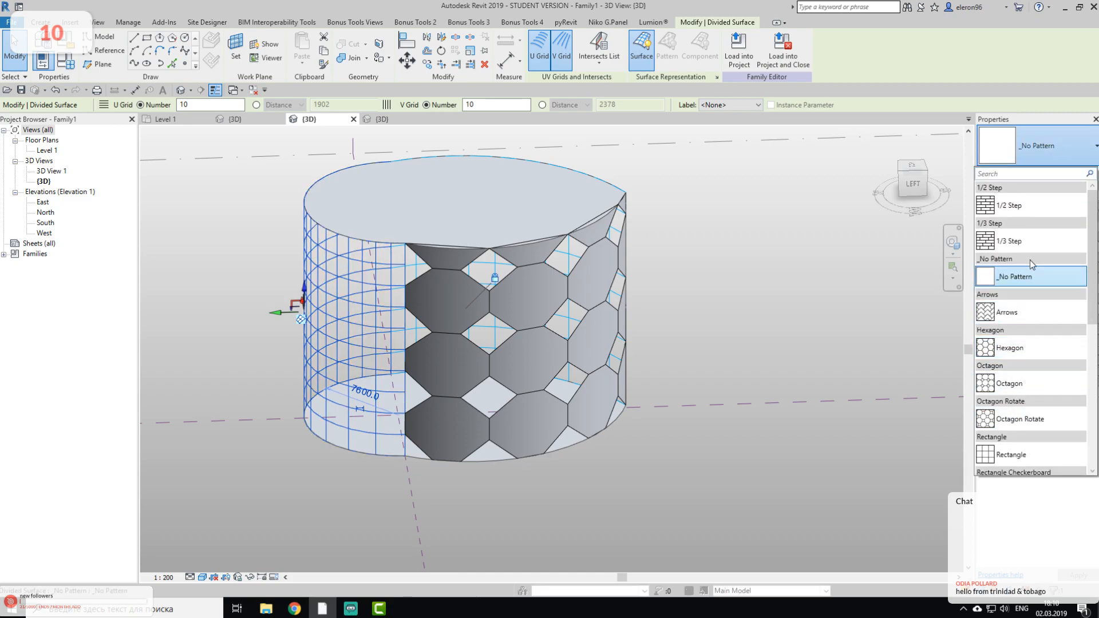
left_click(1026, 386)
left_click(729, 311)
middle_click_drag(728, 311, 414, 303, "shift")
left_click(271, 377)
middle_click_drag(414, 426, 567, 379)
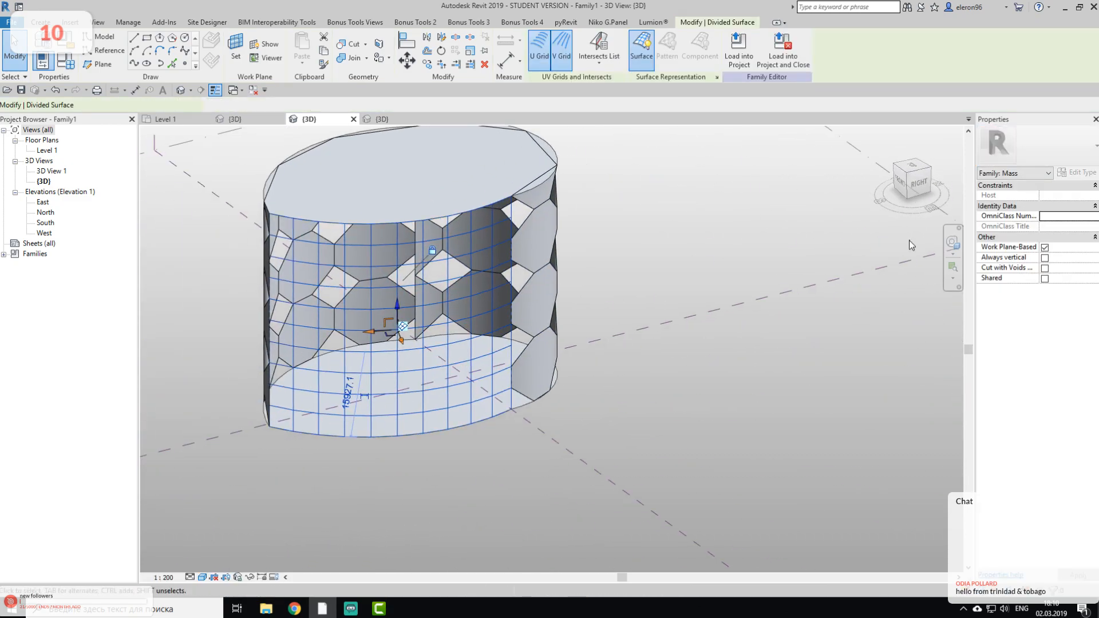
left_click(1036, 146)
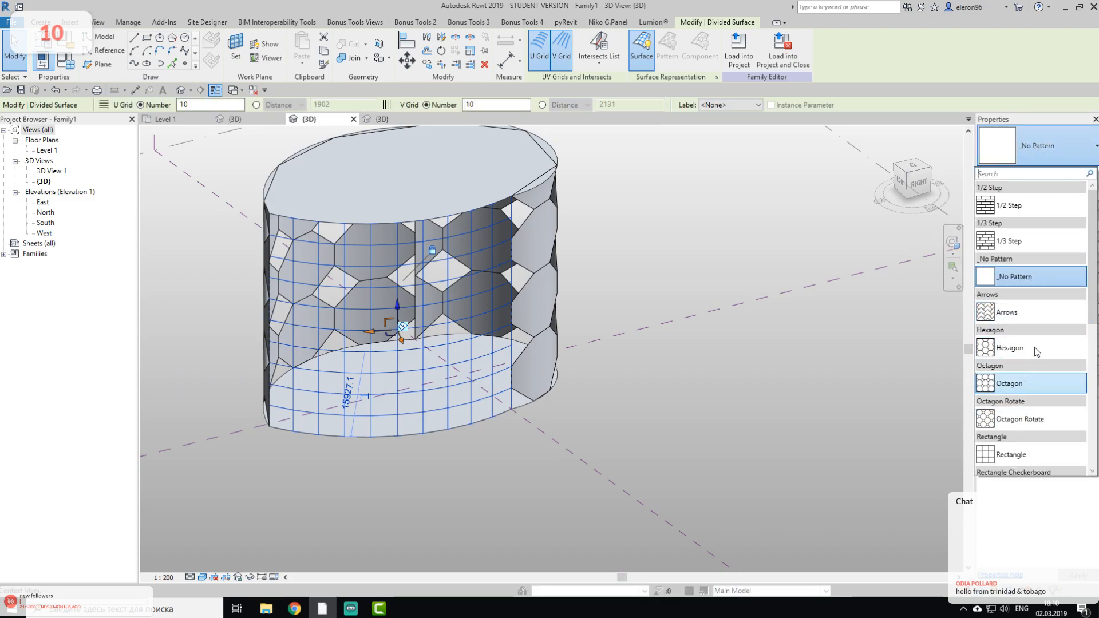
left_click(1024, 383)
left_click(751, 406)
Step: Set the Right-facing surface's Border Tile to Empty and back to Partial
scroll(750, 407, "down", 2)
middle_click_drag(750, 405, 477, 356, "shift")
left_click(476, 359)
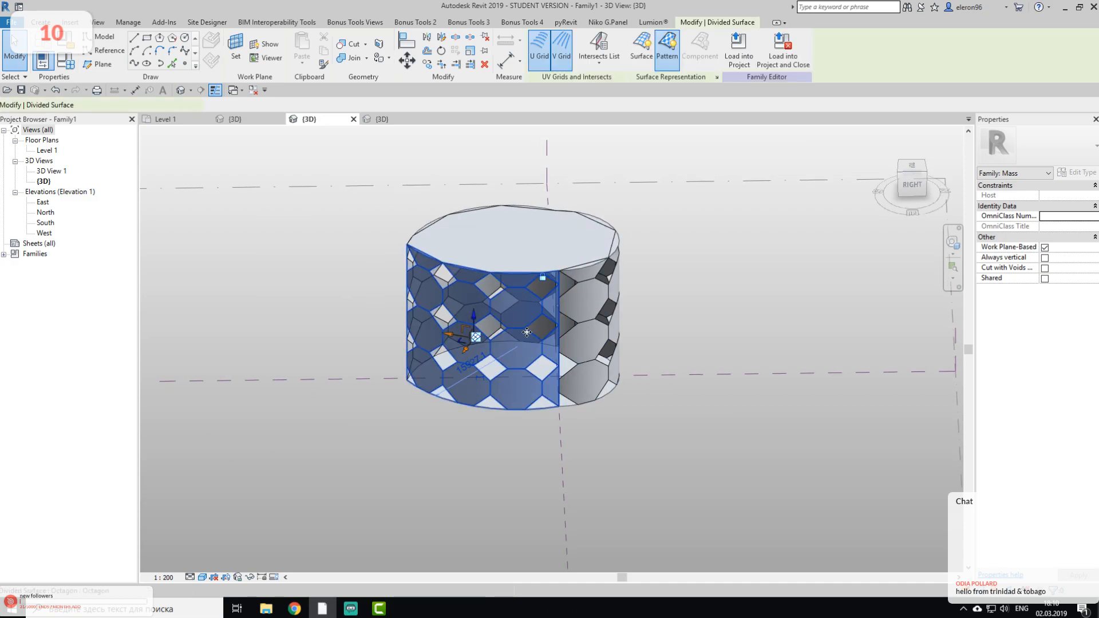
scroll(515, 338, "up", 2)
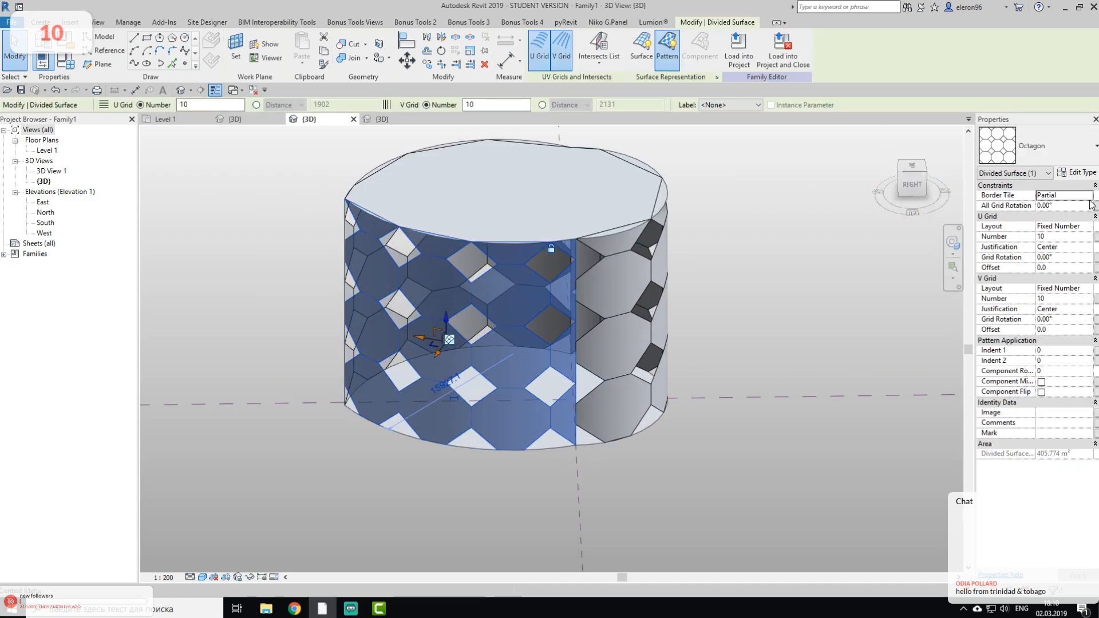
left_click(1089, 196)
left_click(1059, 224)
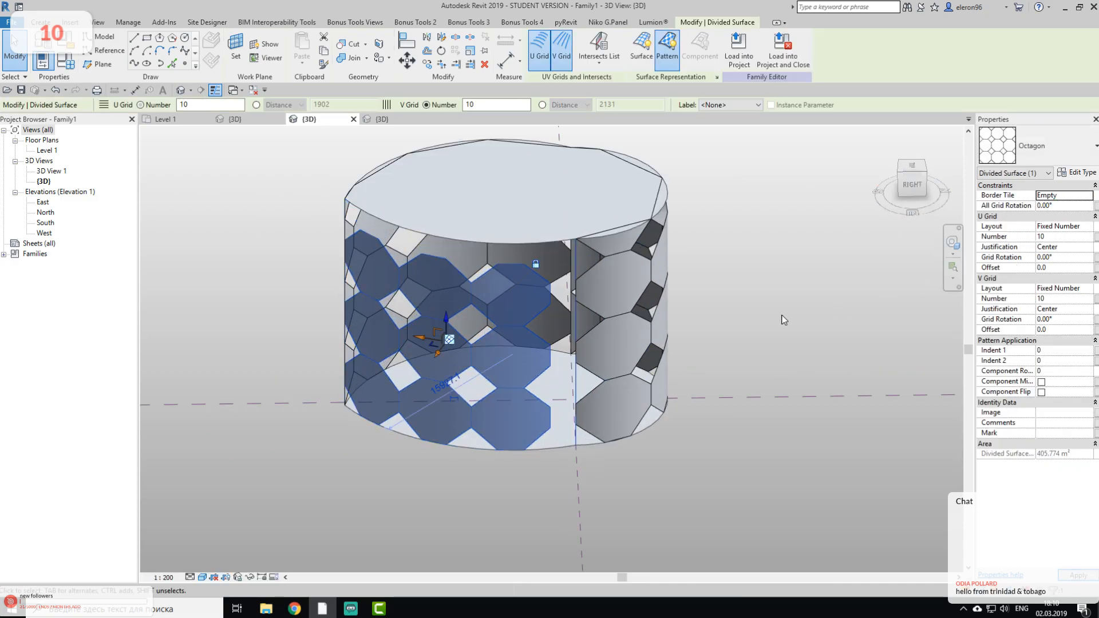
middle_click_drag(788, 320, 714, 314, "shift")
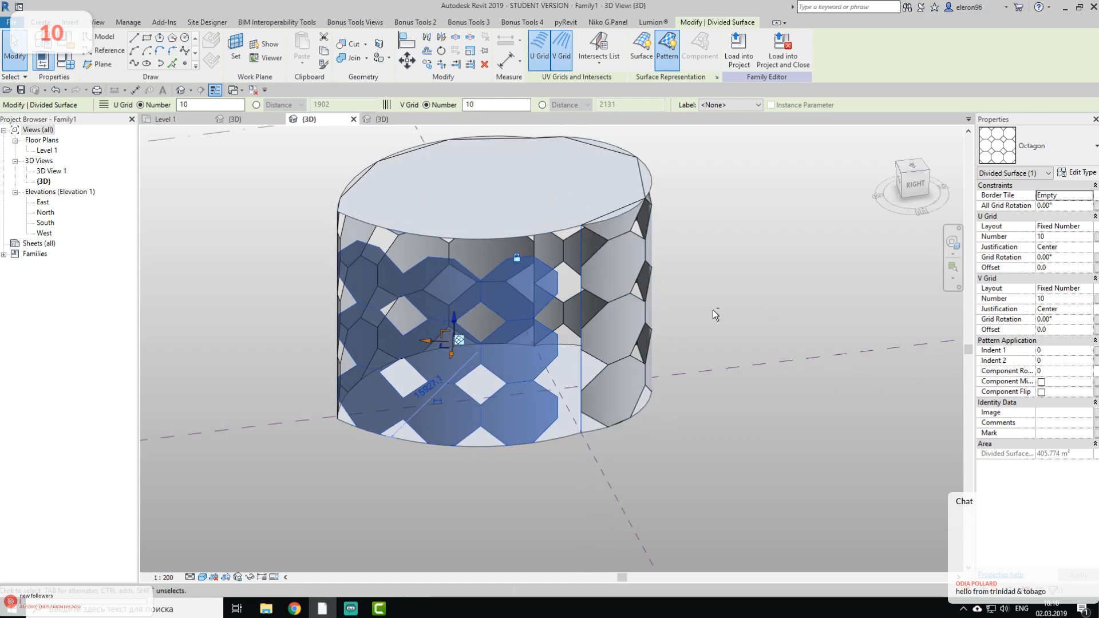
left_click(1090, 197)
left_click(1062, 214)
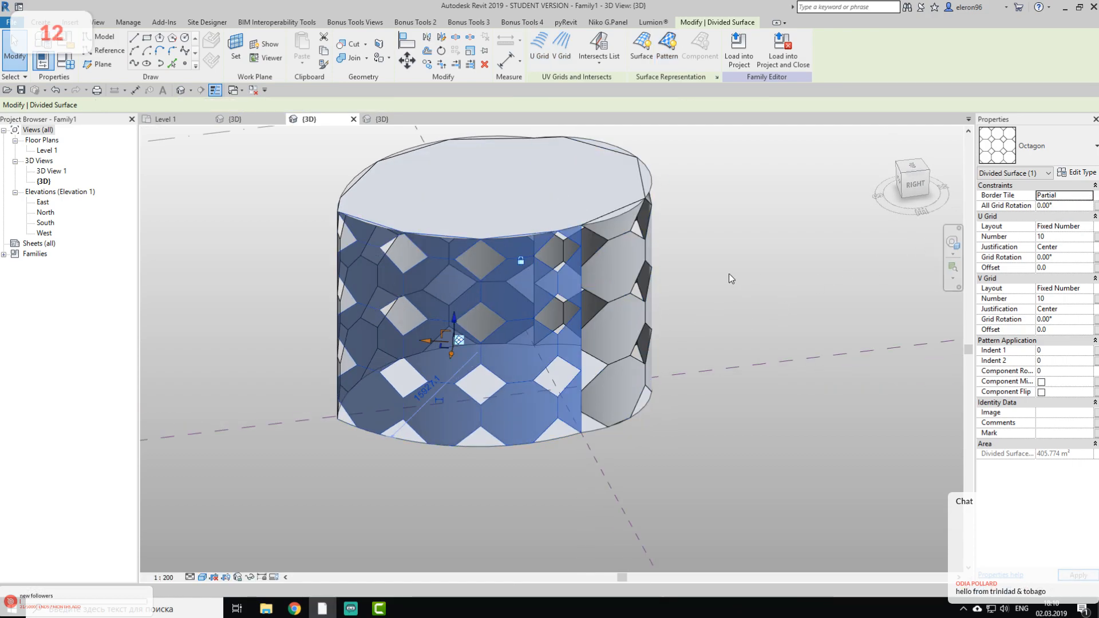
Step: Set both the U Grid and V Grid justification of the rounded end face to Beginning
middle_click_drag(881, 286, 927, 283, "shift")
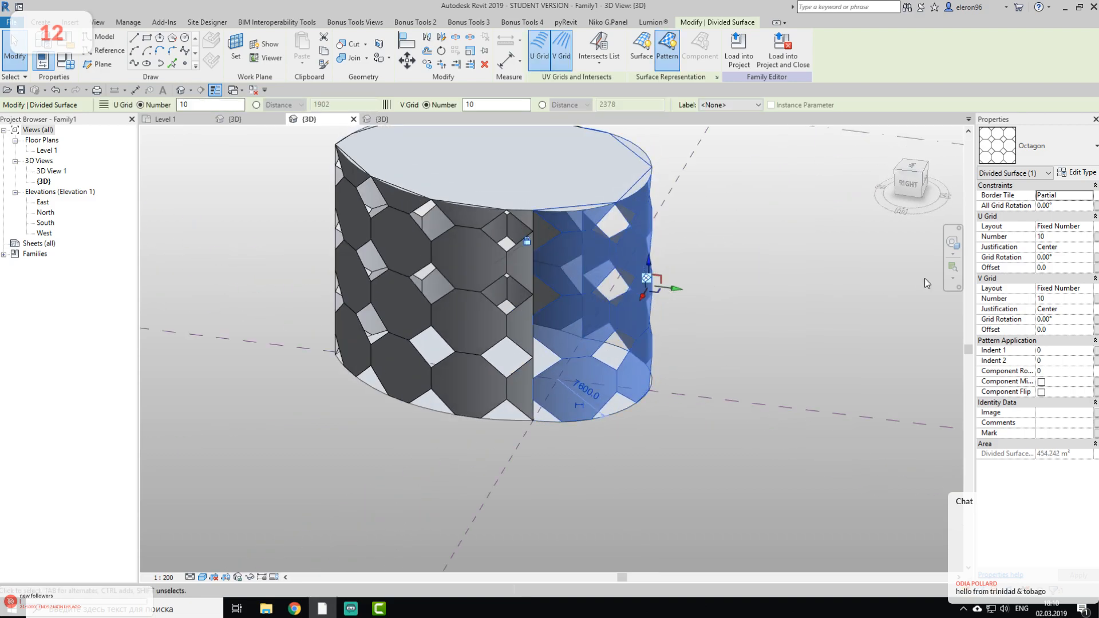
left_click(1079, 248)
left_click(1051, 257)
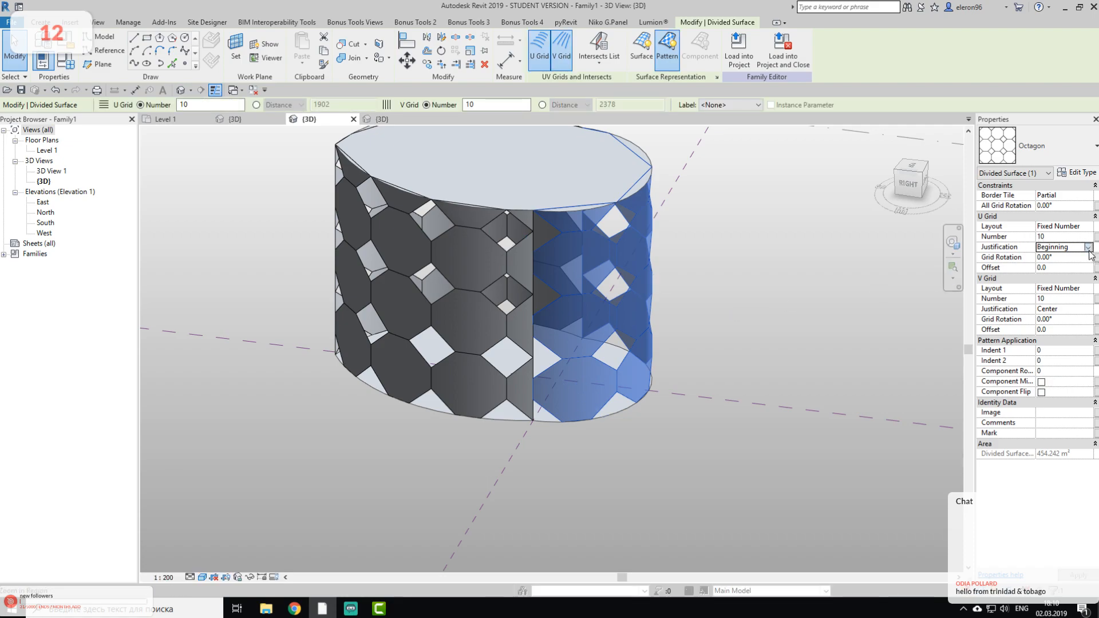
left_click(1088, 249)
left_click(1084, 311)
left_click(1087, 312)
left_click(1077, 319)
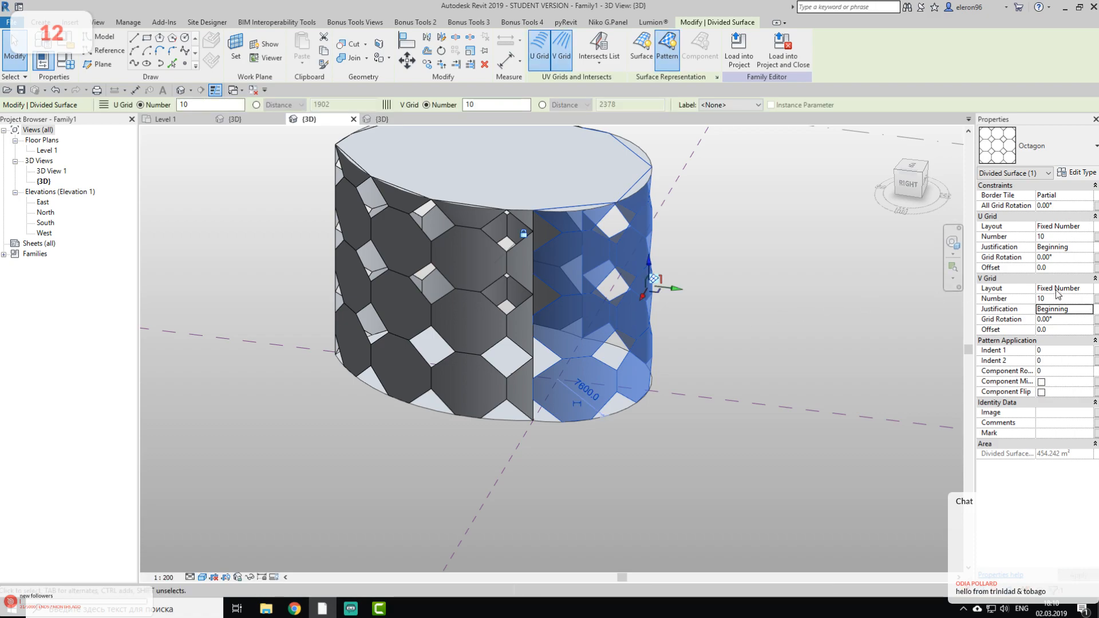
Step: Try a V Grid offset of -500 on the rounded end face, and settle on -300
left_click(1061, 330)
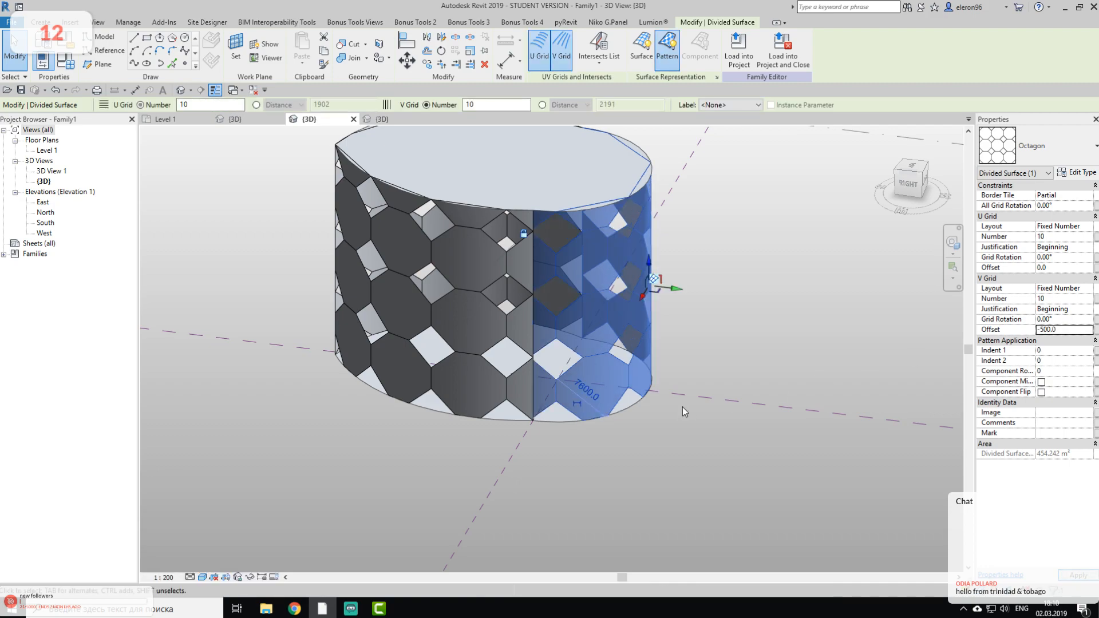
left_click(1062, 331)
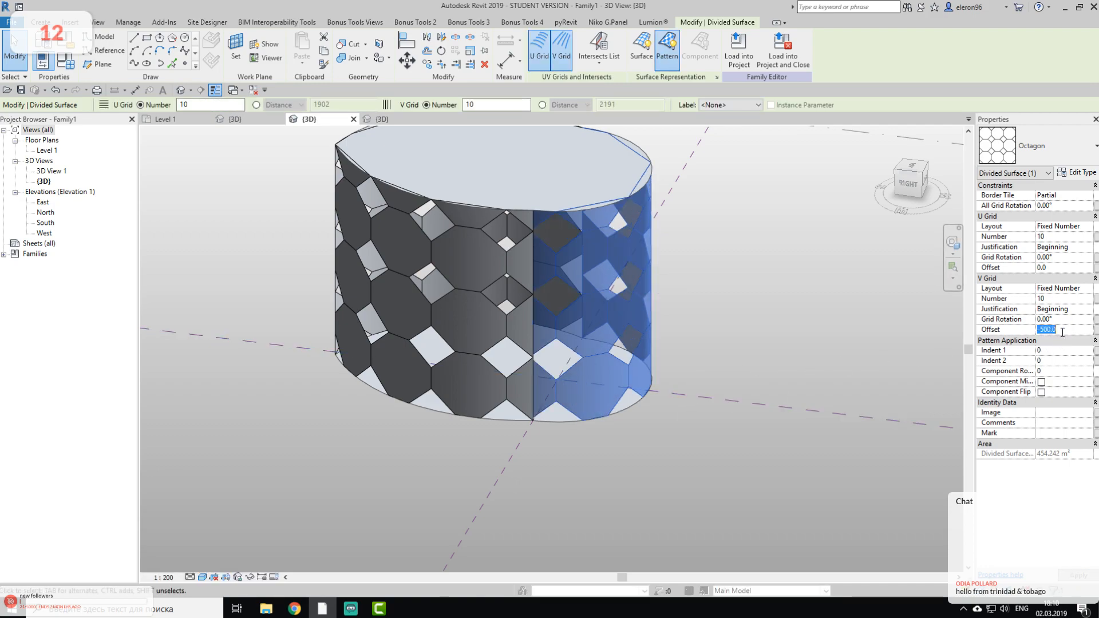
type("-300")
key("Return")
left_click(801, 324)
middle_click_drag(837, 312, 761, 304, "shift")
mouse_move(631, 357)
middle_mouse_down("shift")
mouse_move(487, 320)
mouse_move(544, 326)
mouse_move(622, 361)
middle_mouse_up("shift")
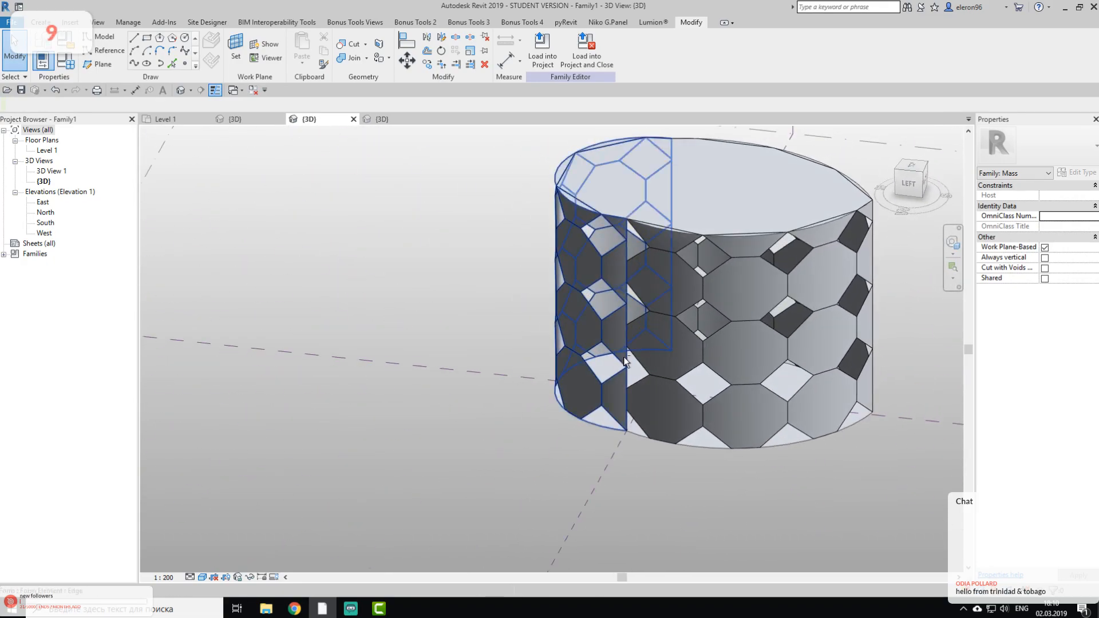
middle_click_drag(833, 350, 767, 235, "shift")
left_click_drag(857, 257, 512, 278)
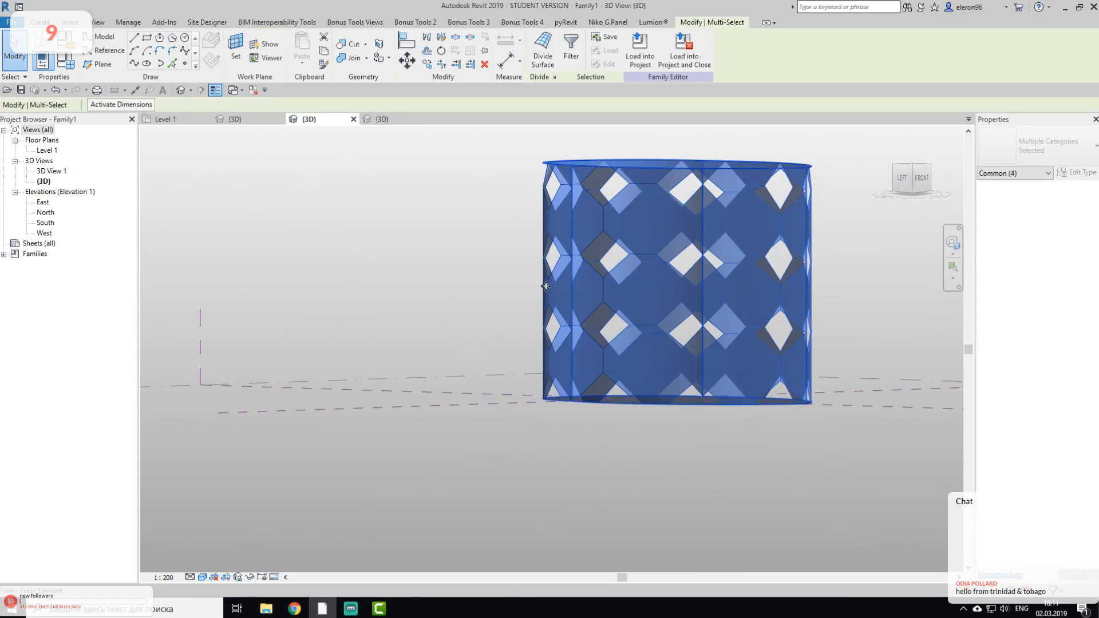
left_click(829, 256)
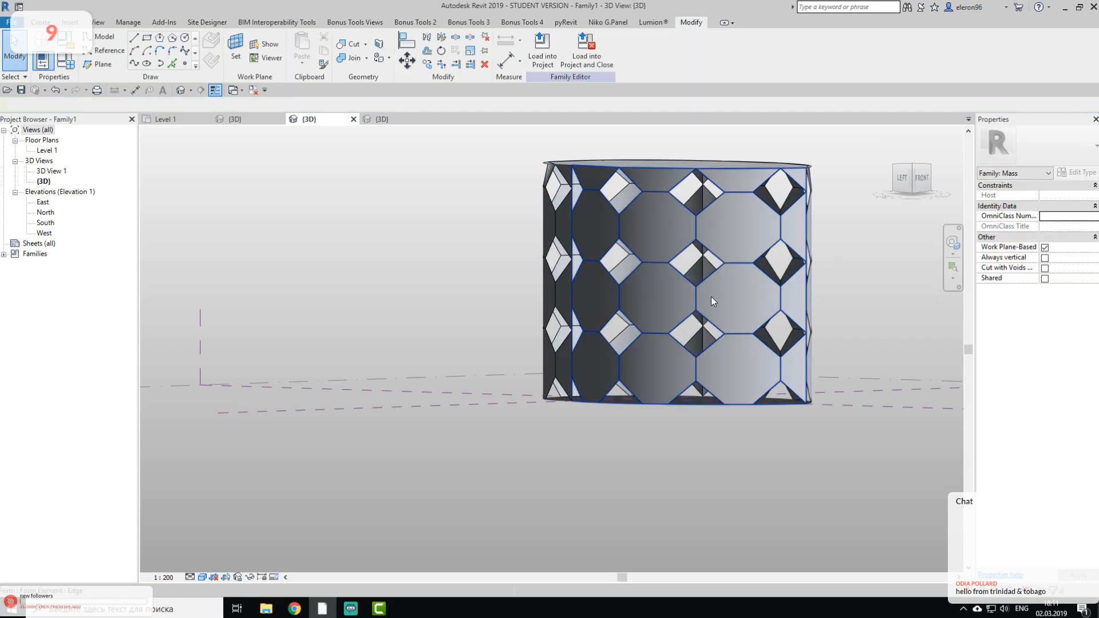
Step: Clear the octagon pattern from the large Left-facing divided surface and apply the Rectangle pattern to it
middle_click_drag(710, 302, 748, 353, "shift")
left_click(796, 341)
left_click(1056, 148)
scroll(1035, 252, "up", 2)
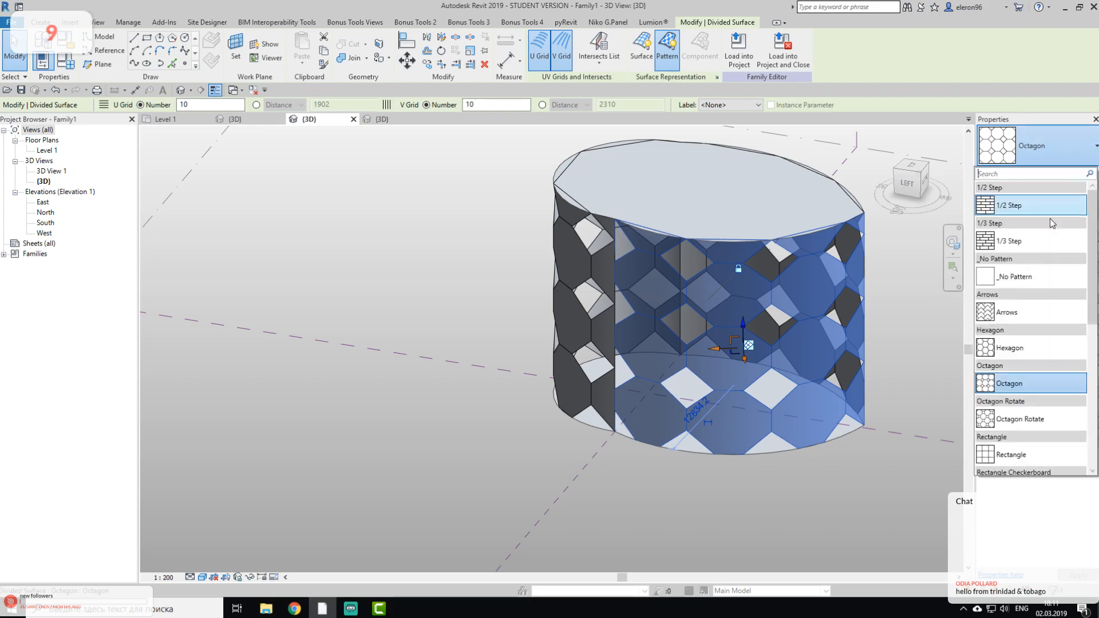
left_click(1030, 277)
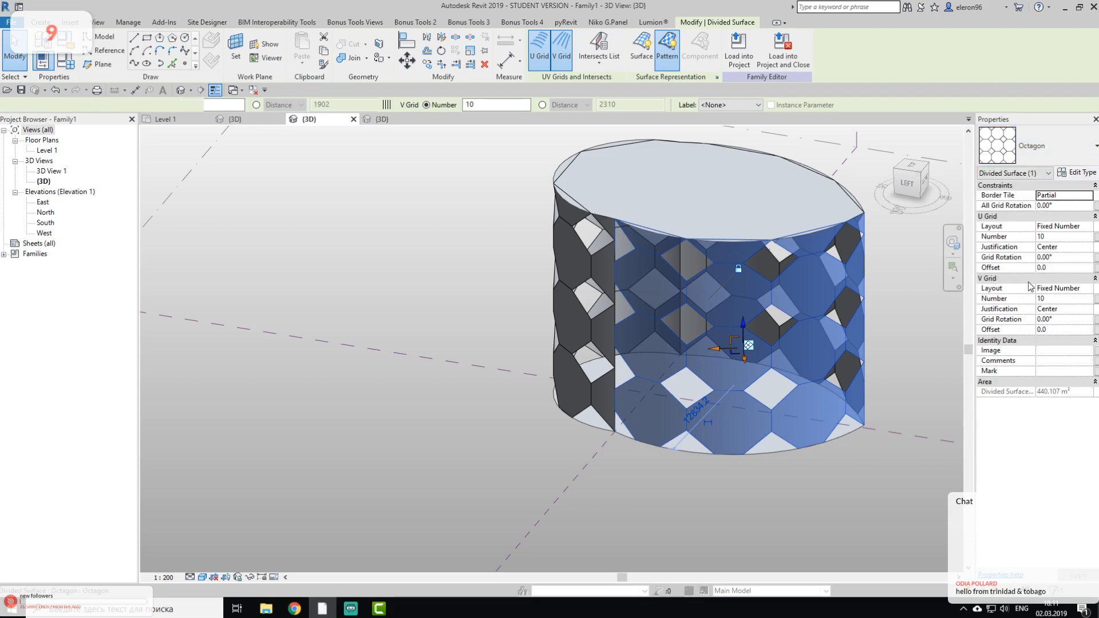
left_click(1056, 148)
scroll(1048, 331, "down", 1)
scroll(1049, 330, "down", 1)
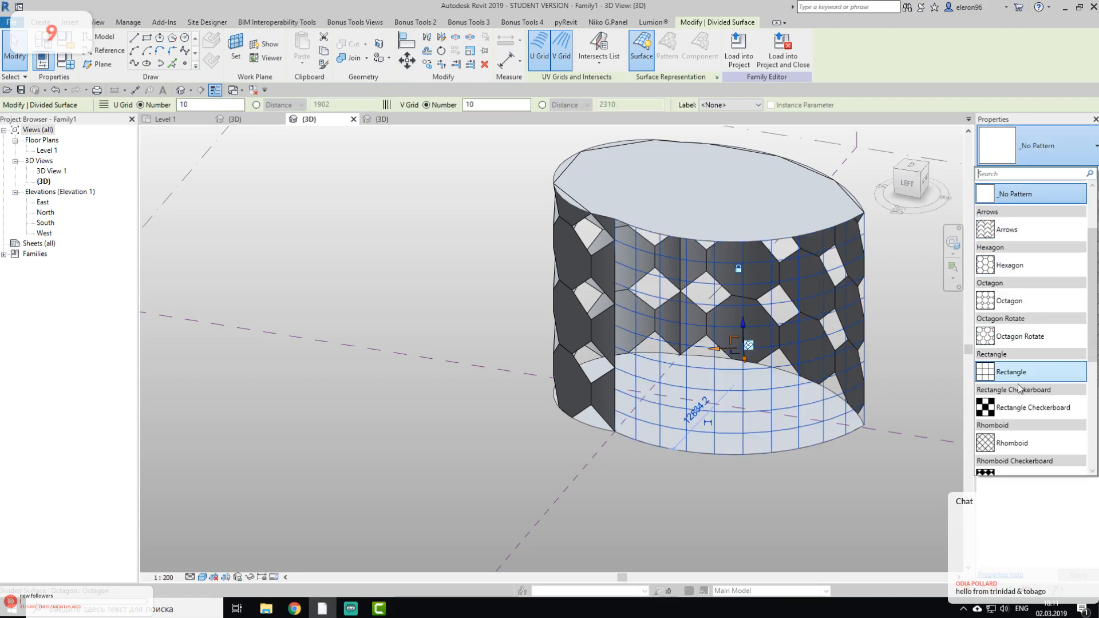
left_click(1024, 376)
Step: Apply the Rectangle pattern to the rounded end face and the large Right-facing divided surface
left_click(1055, 148)
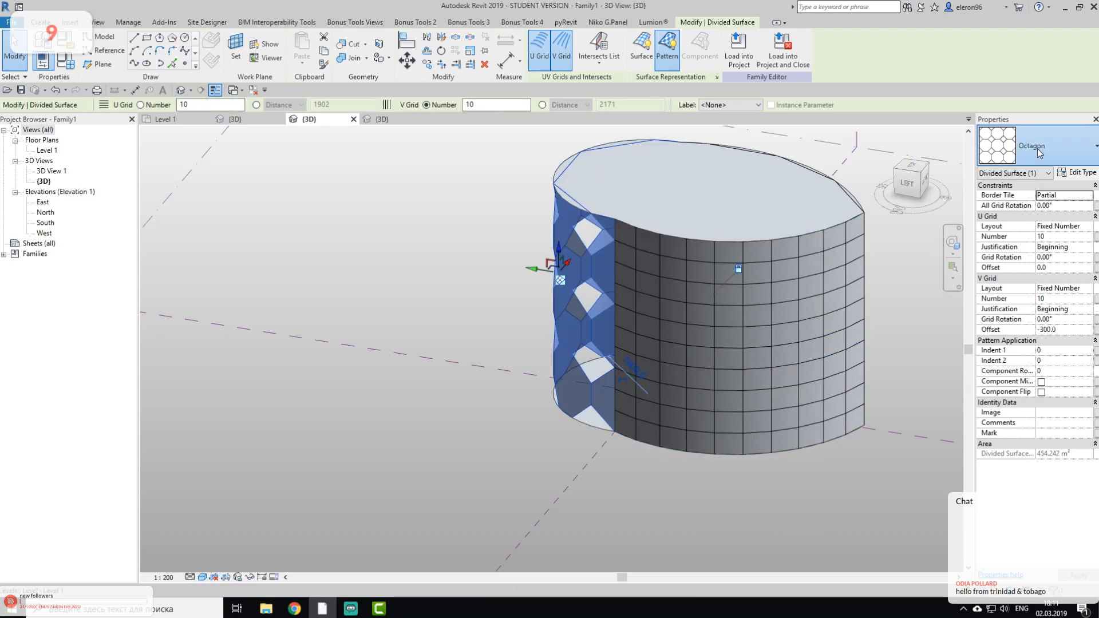
left_click(1007, 365)
middle_click_drag(850, 368, 498, 321, "shift")
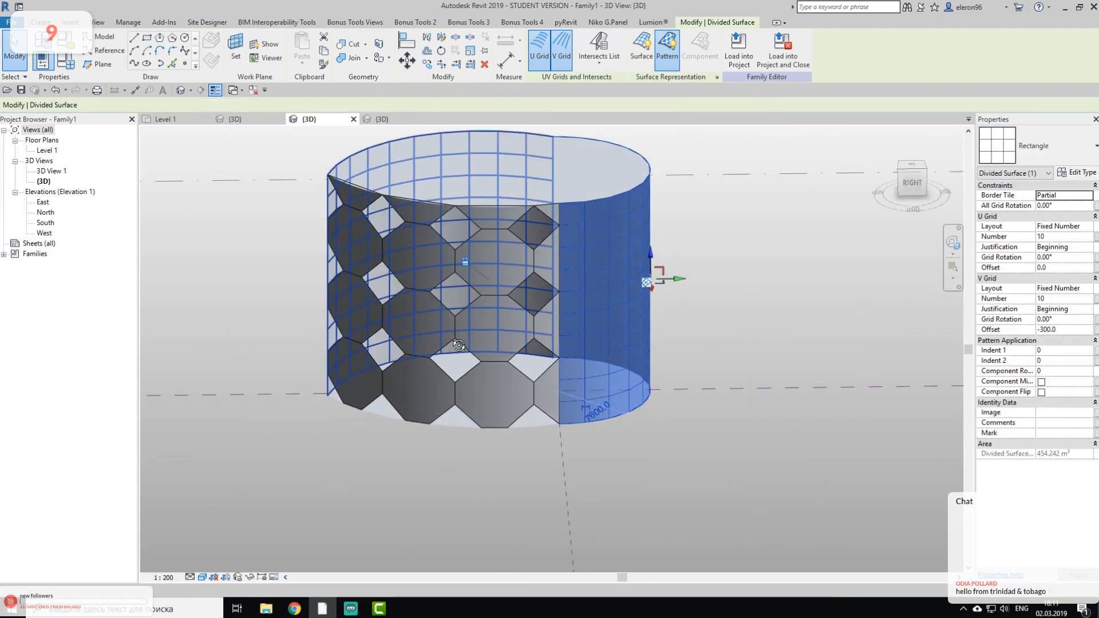
left_click(486, 309)
left_click(1036, 154)
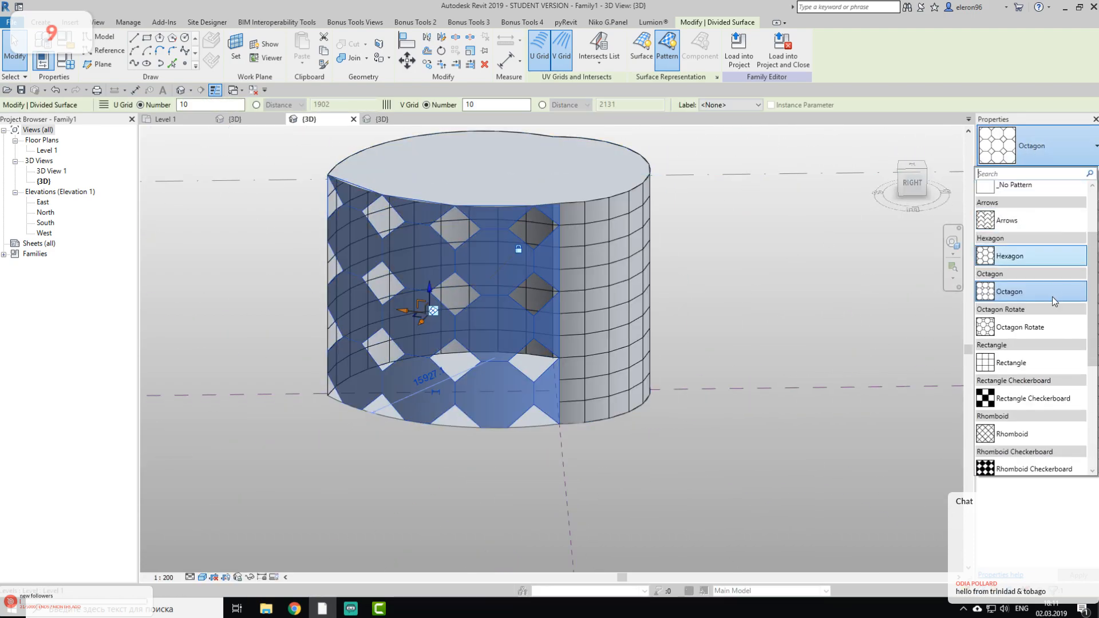
left_click(1030, 366)
Step: Set the All Grid Rotation of the large Right-facing divided surface and the rounded end face to 45°
left_click(1059, 206)
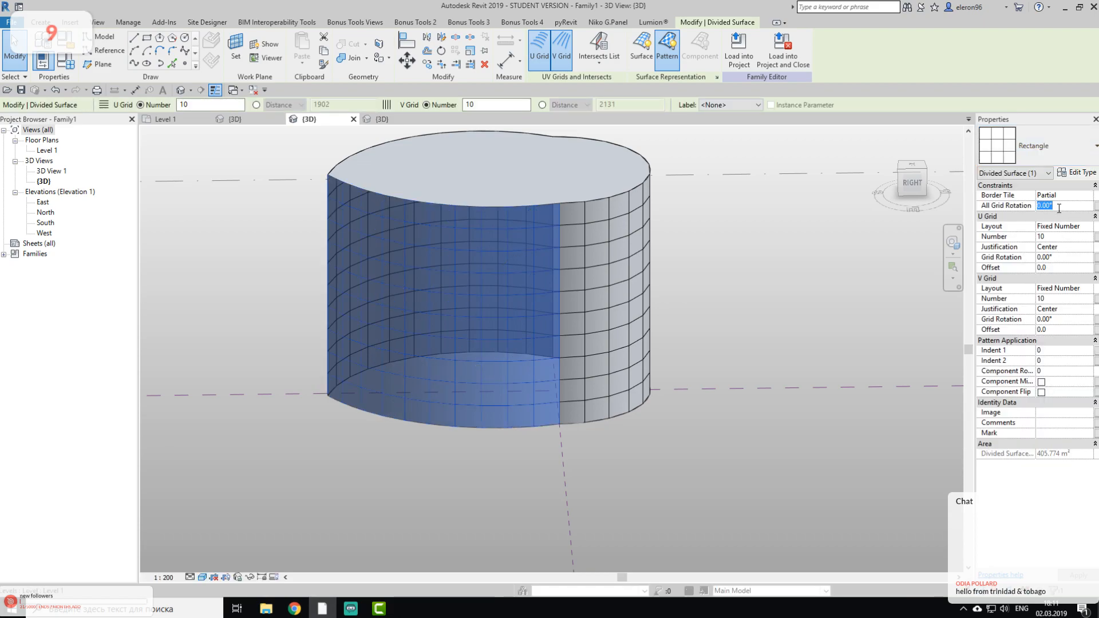
type("45")
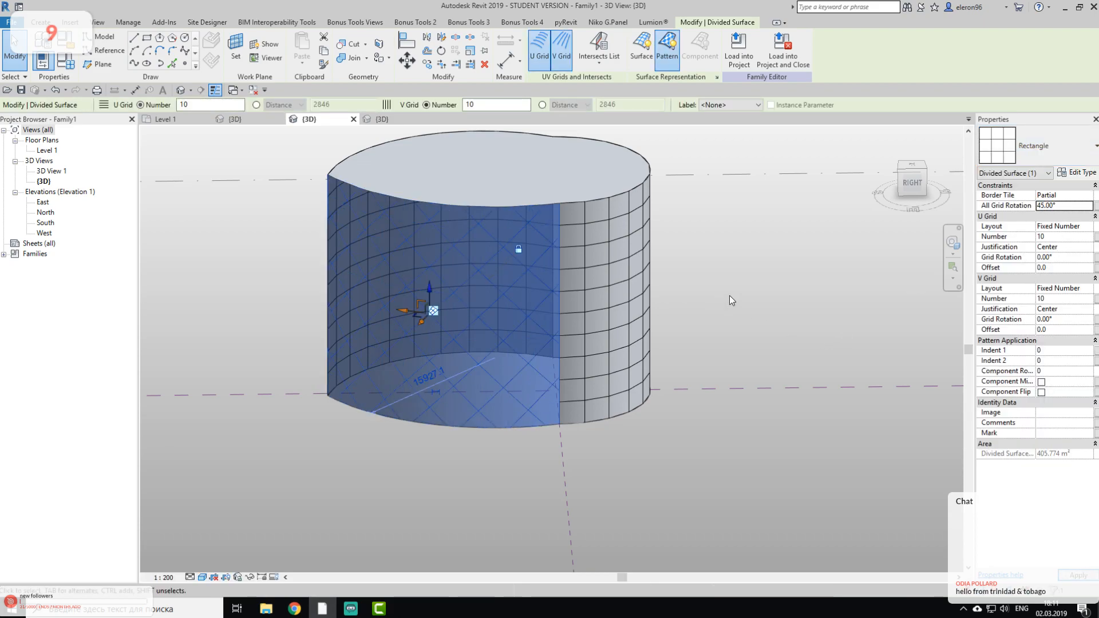
middle_click_drag(731, 299, 588, 307, "shift")
left_click(584, 342)
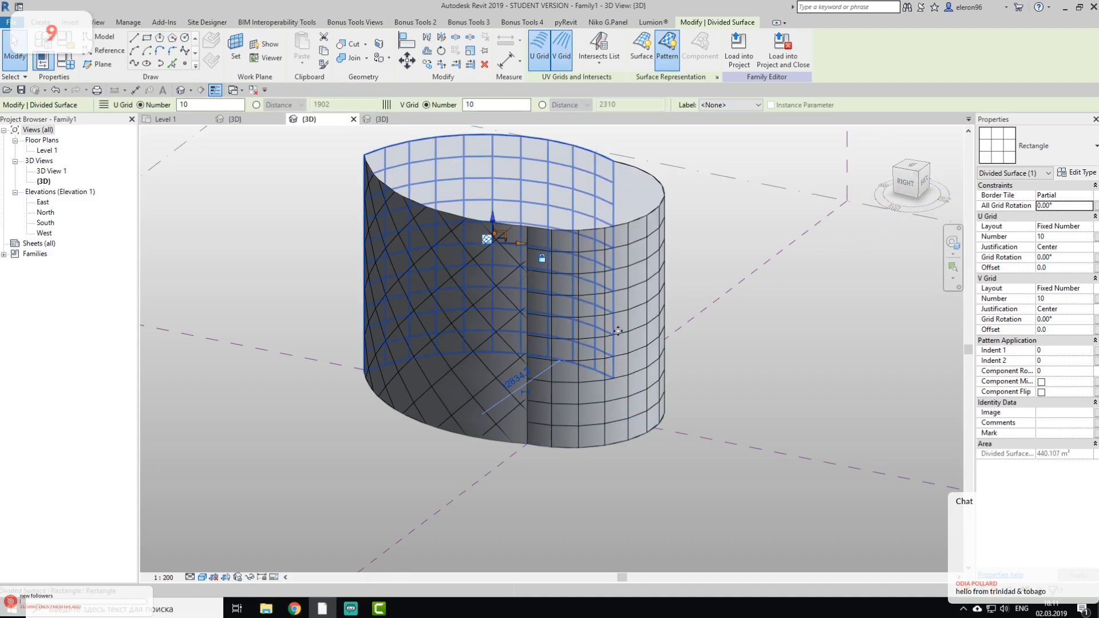
left_click(628, 354)
left_click(628, 359)
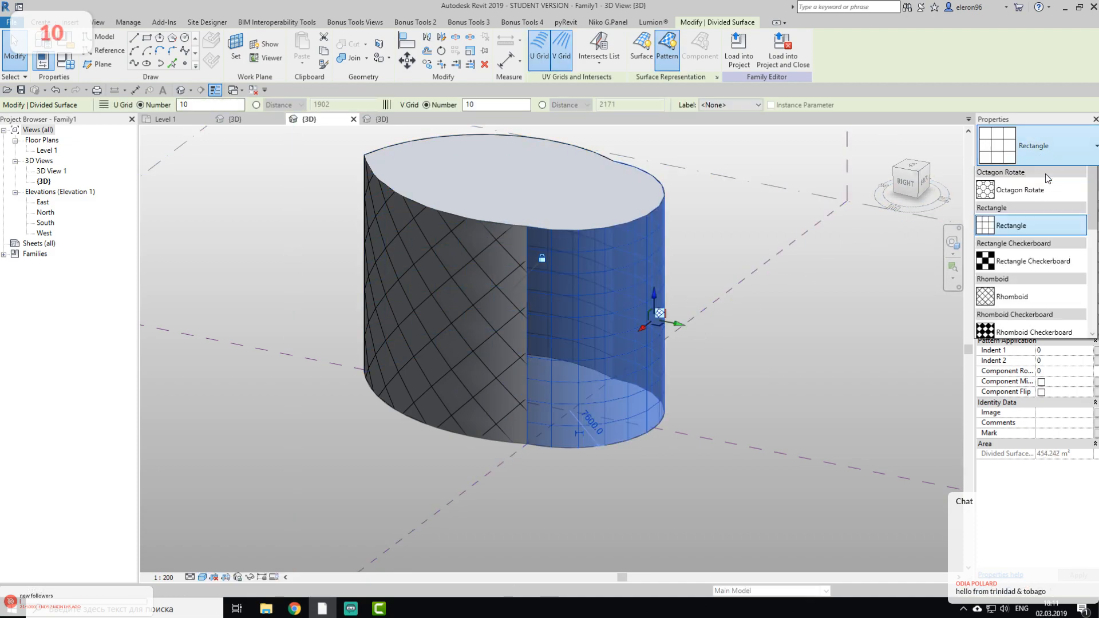
left_click(1061, 206)
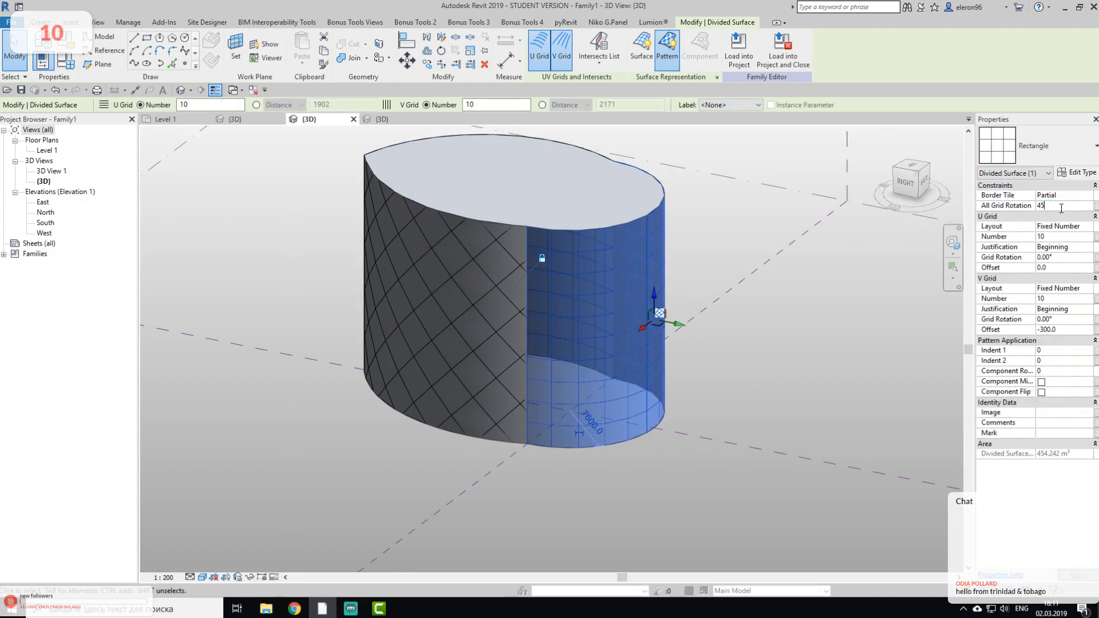
Step: Set the All Grid Rotation of the large Left-facing divided surface to 45°
middle_click_drag(695, 246, 435, 289, "shift")
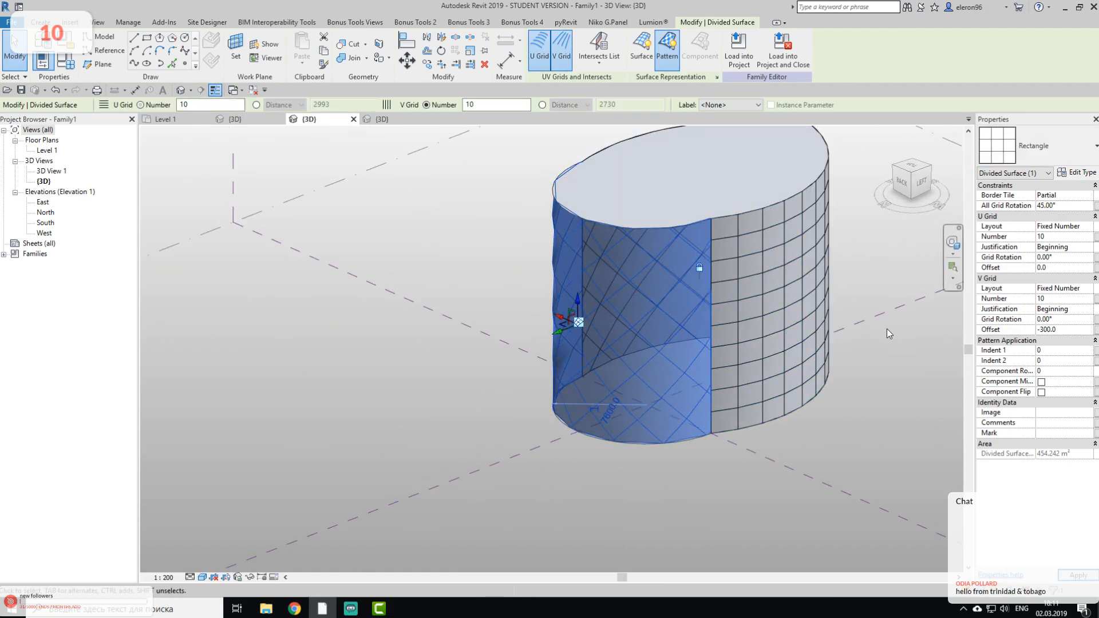
left_click(796, 339)
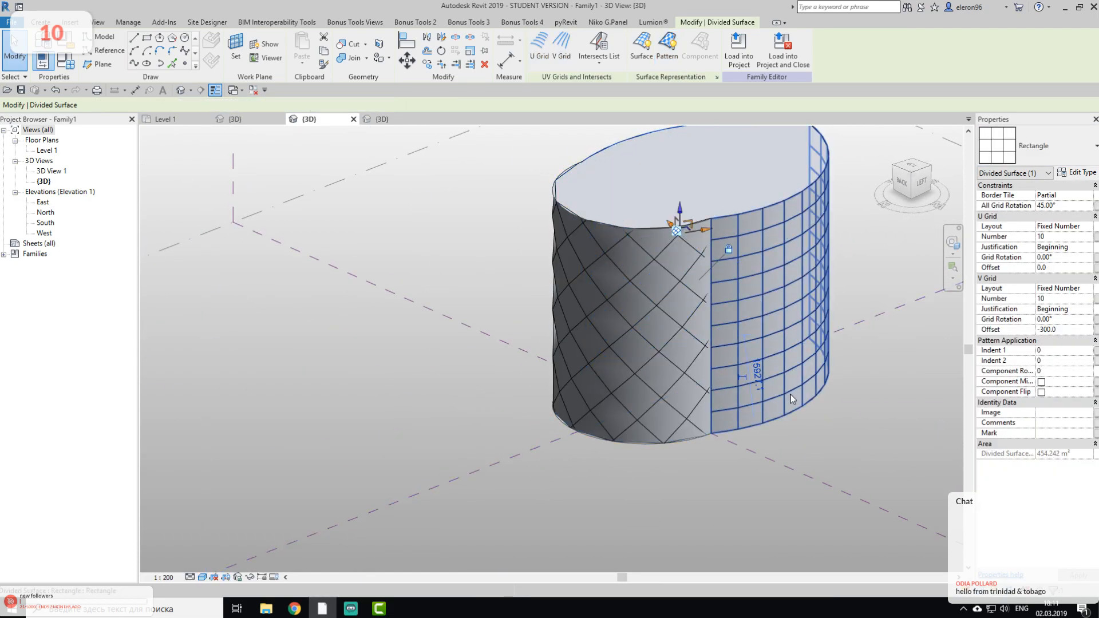
left_click(1071, 206)
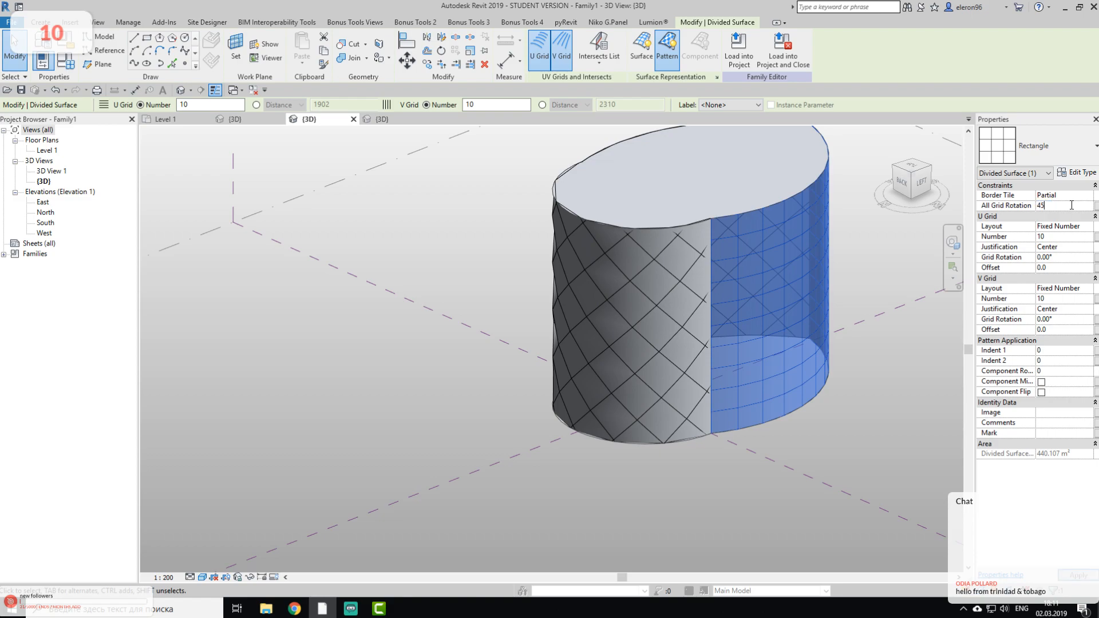
left_click(853, 379)
middle_click_drag(854, 379, 493, 226, "shift")
Step: In the curtain panel family, create a solid box form from the closed loop of four reference lines
left_click(372, 120)
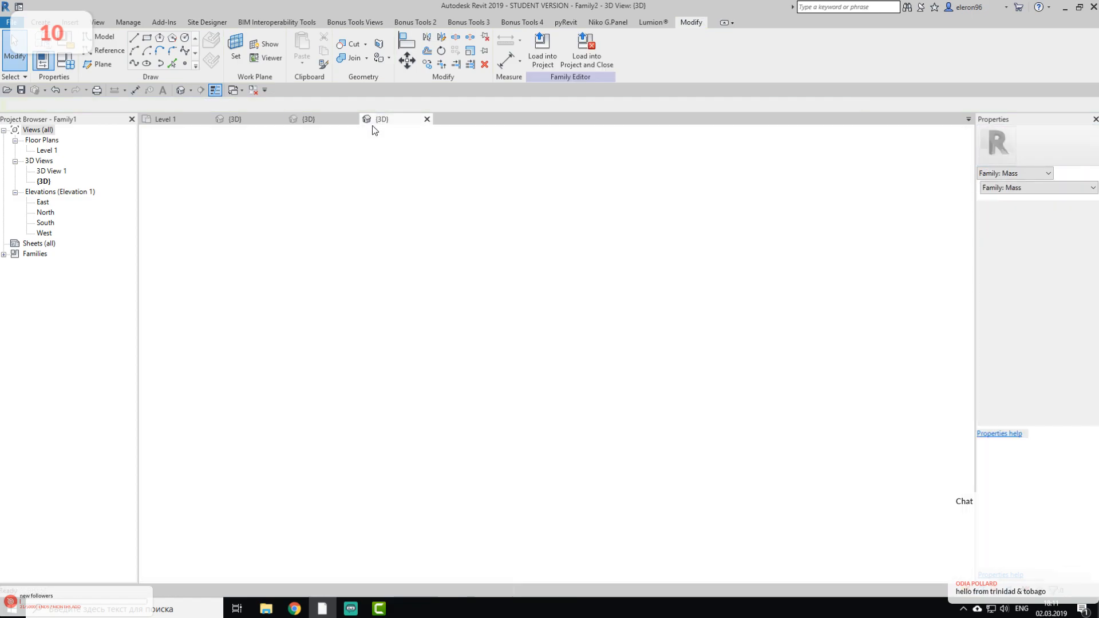
middle_click_drag(596, 361, 495, 300, "shift")
scroll(537, 328, "up", 2)
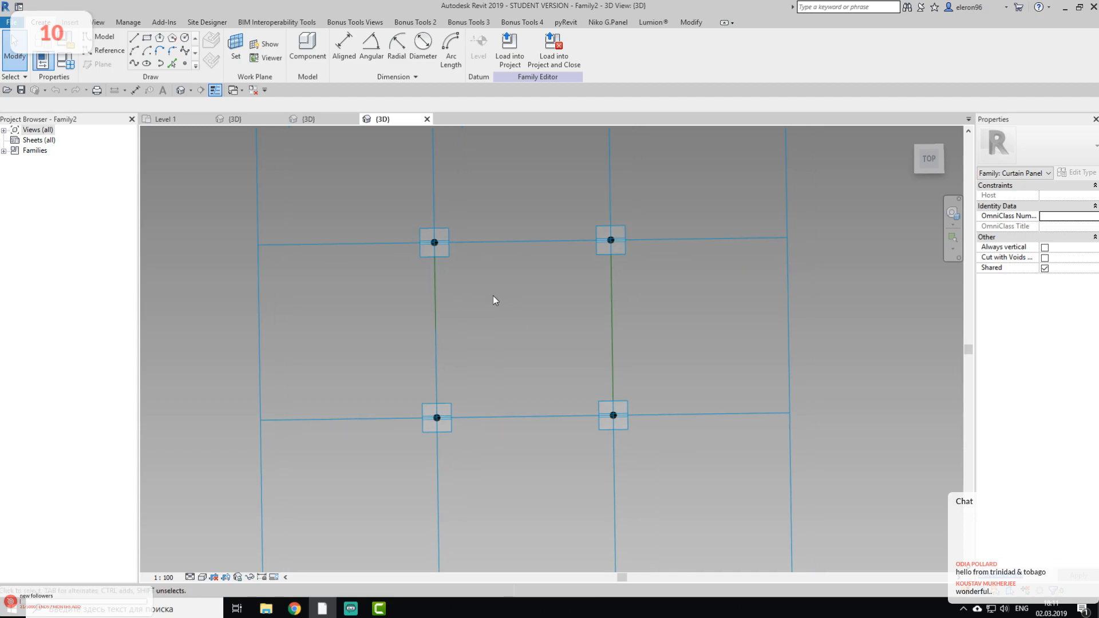
key("Tab")
left_click(433, 312)
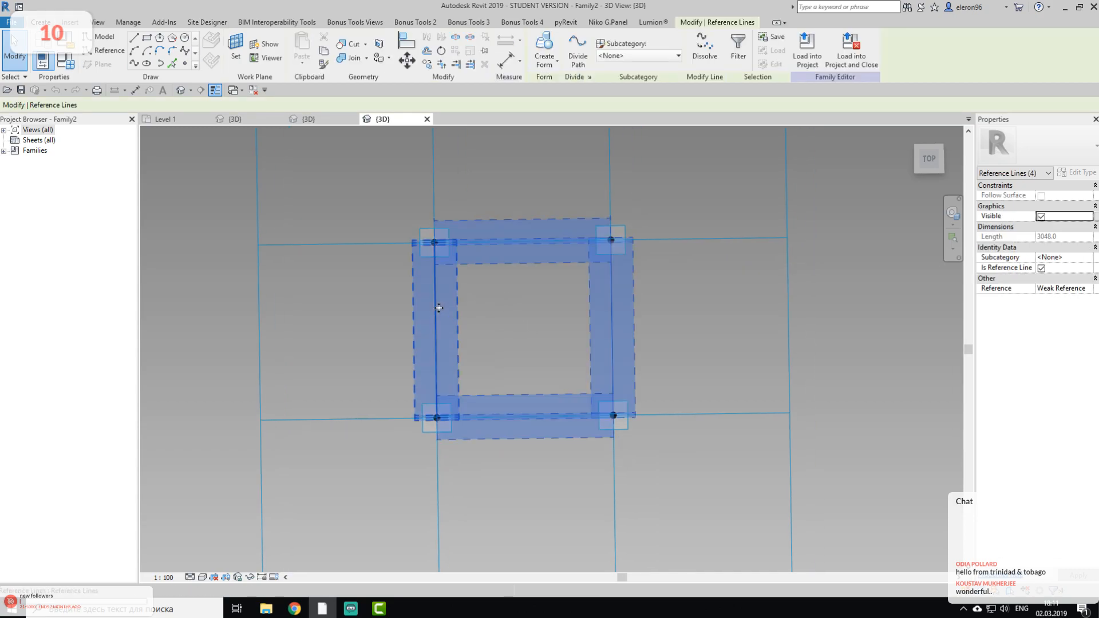
left_click(543, 44)
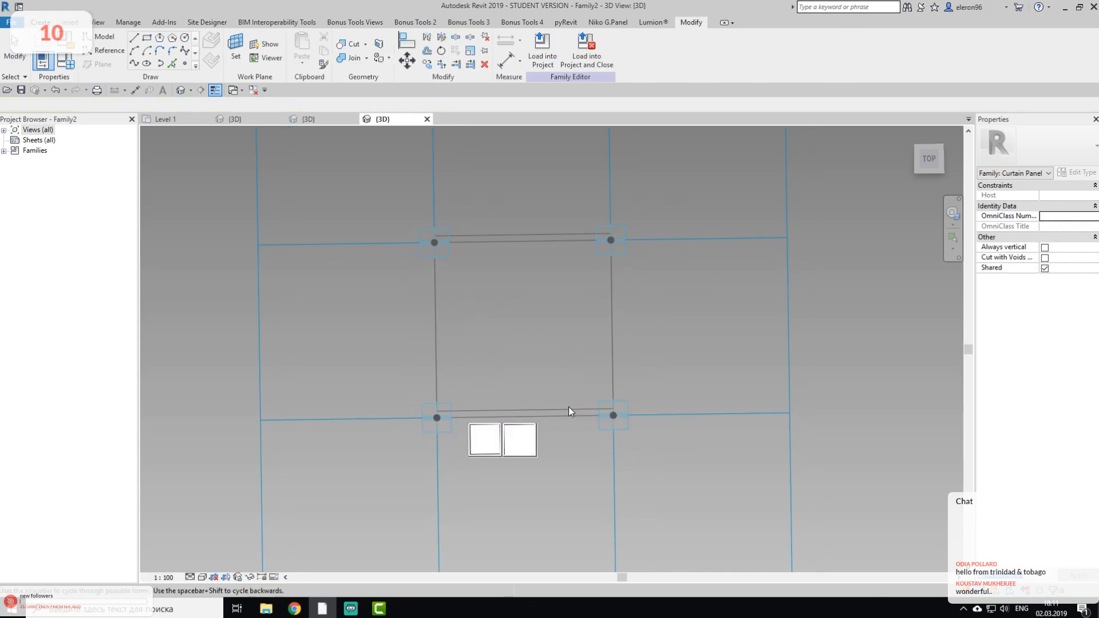
left_click(497, 437)
middle_click_drag(730, 337, 625, 220, "shift")
left_click(624, 219)
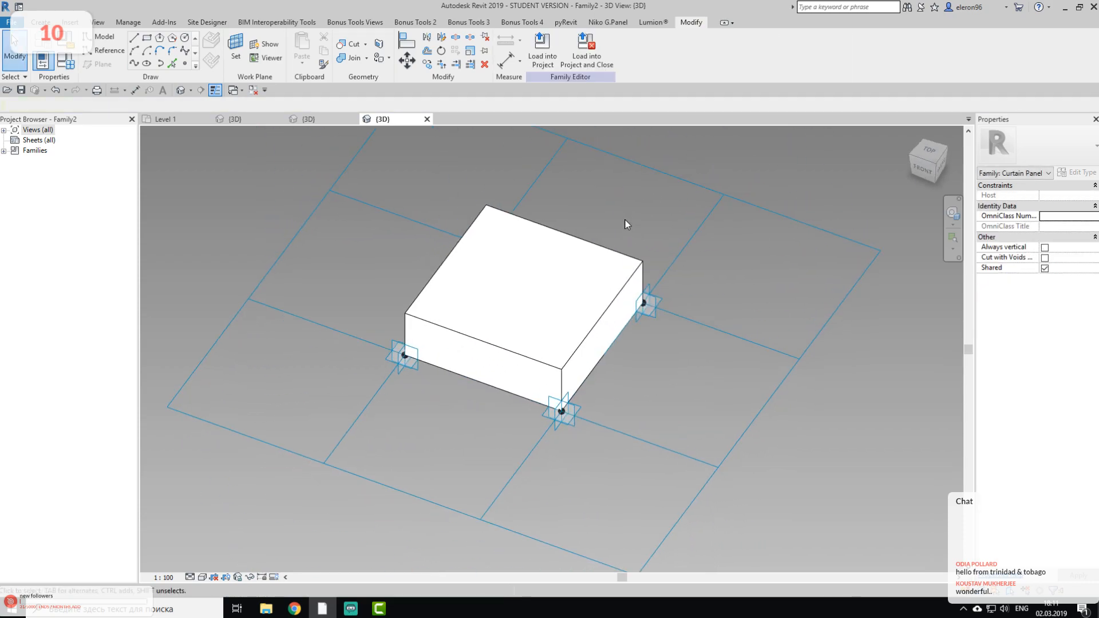
Step: Lower the box's upper face to a positive offset of about 388, and undo both this change and the form creation
left_click(530, 280)
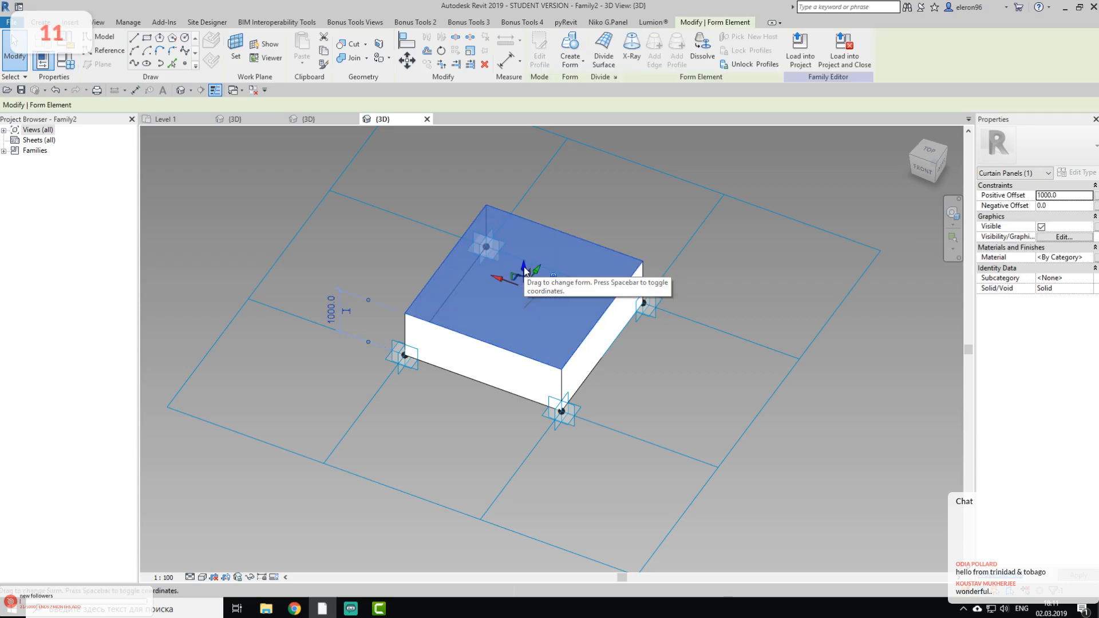
left_click_drag(524, 269, 644, 372)
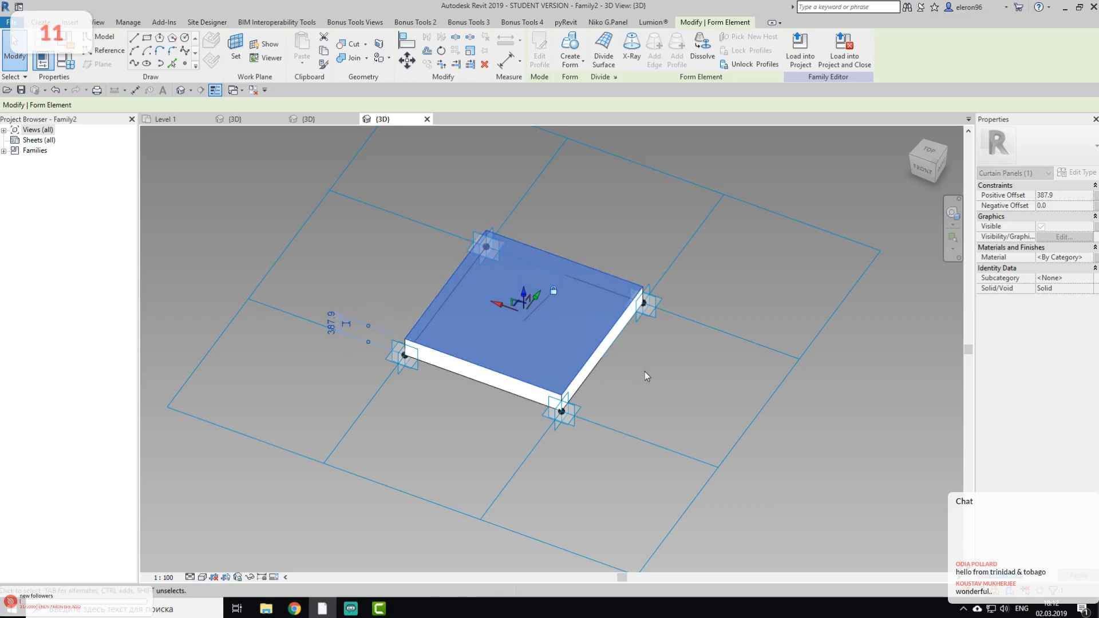
left_click(646, 371)
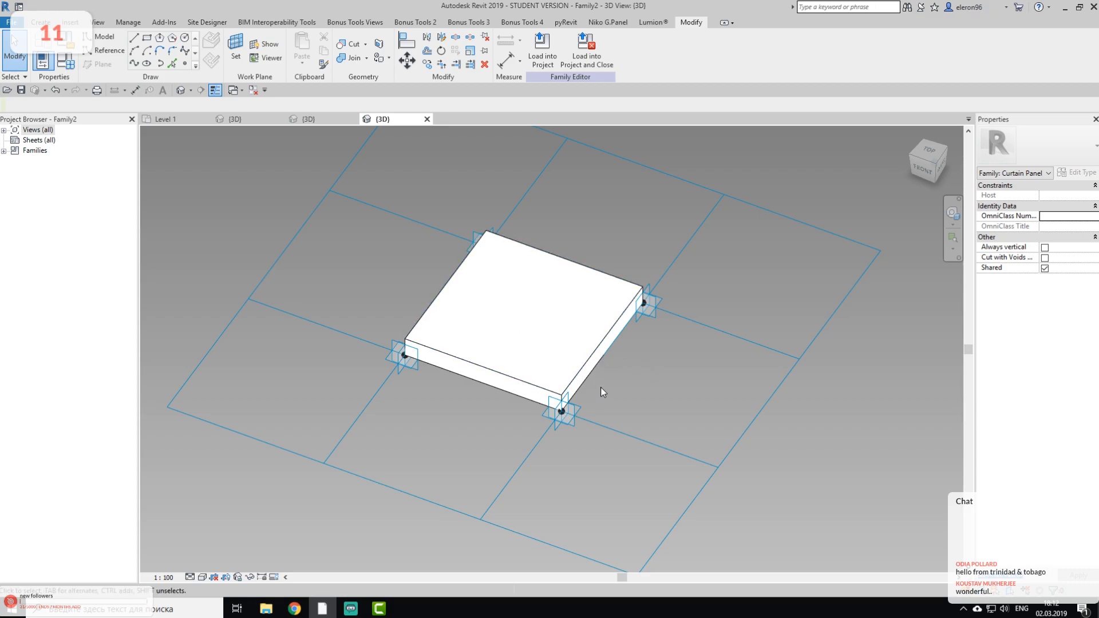
key("ctrl+z")
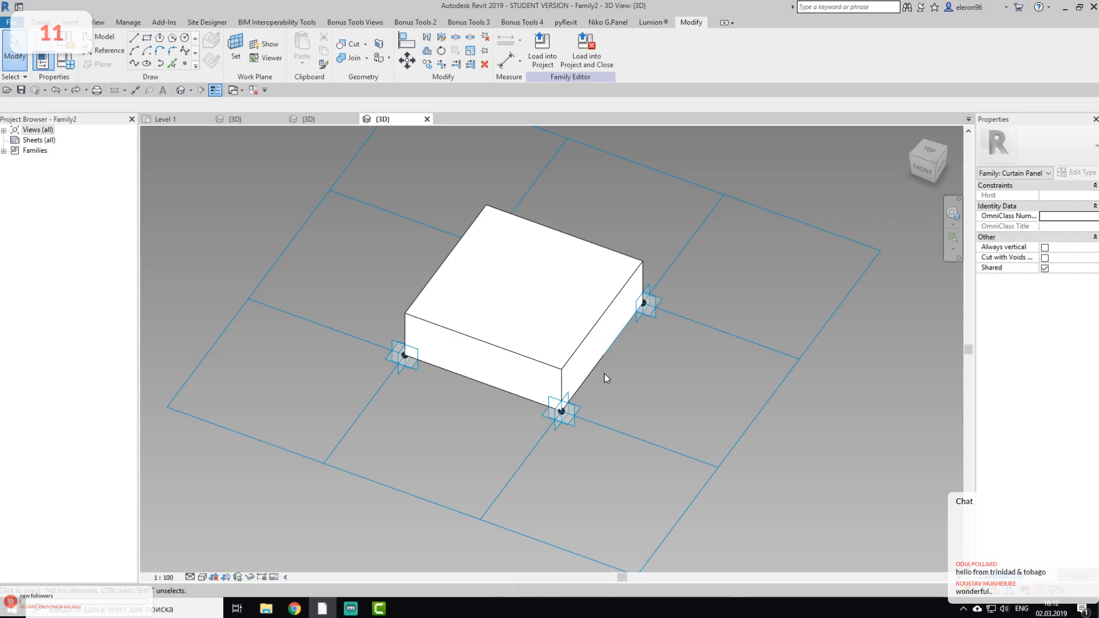
key("ctrl+z")
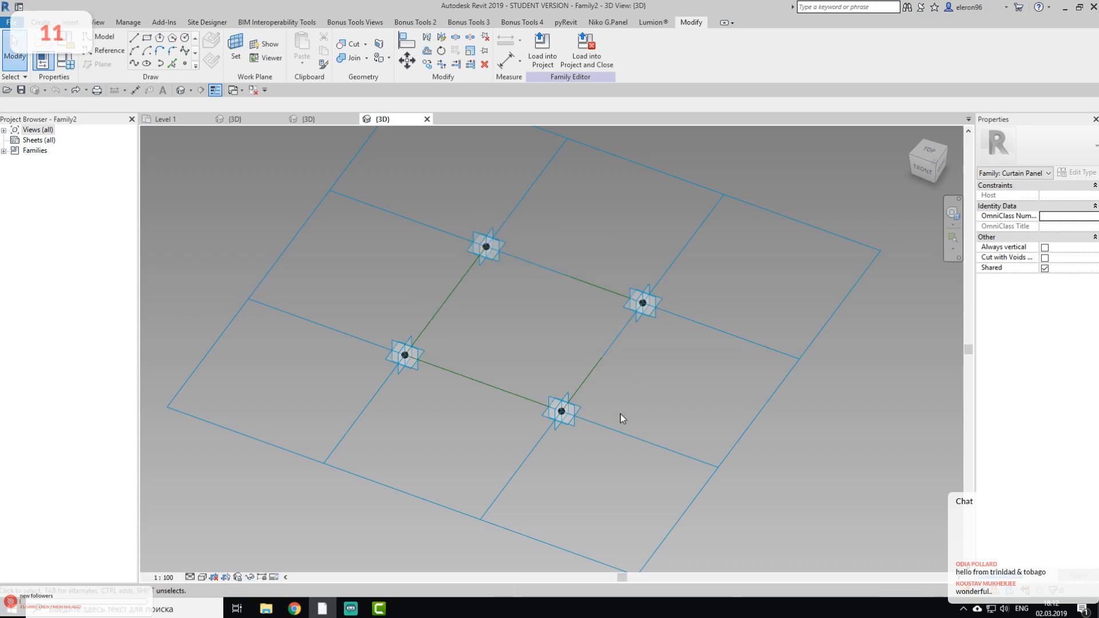
left_click(246, 123)
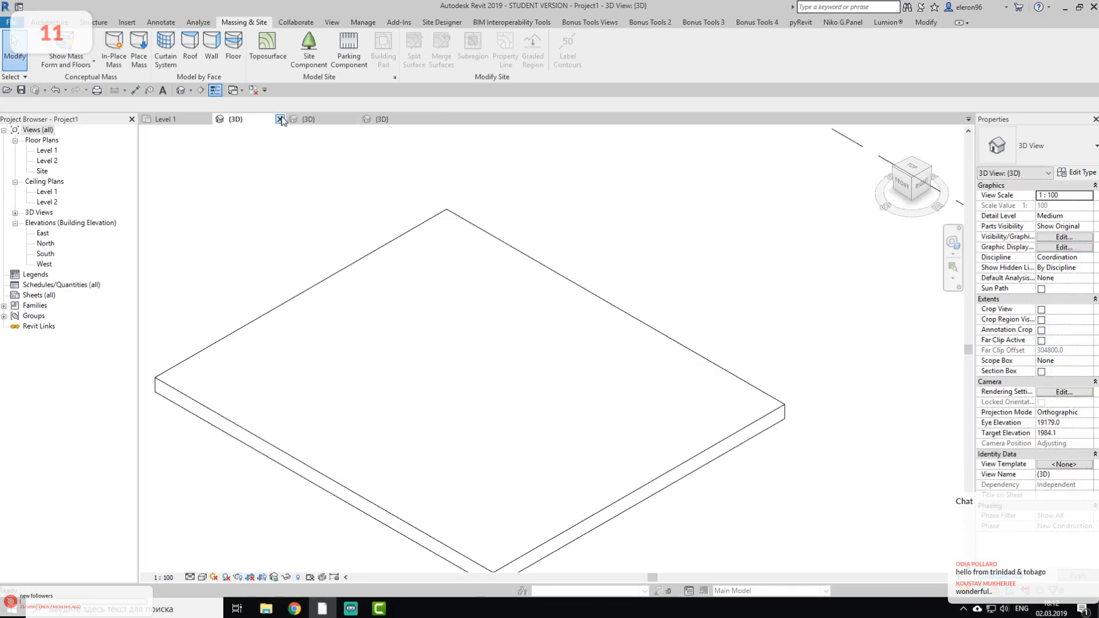
left_click(307, 118)
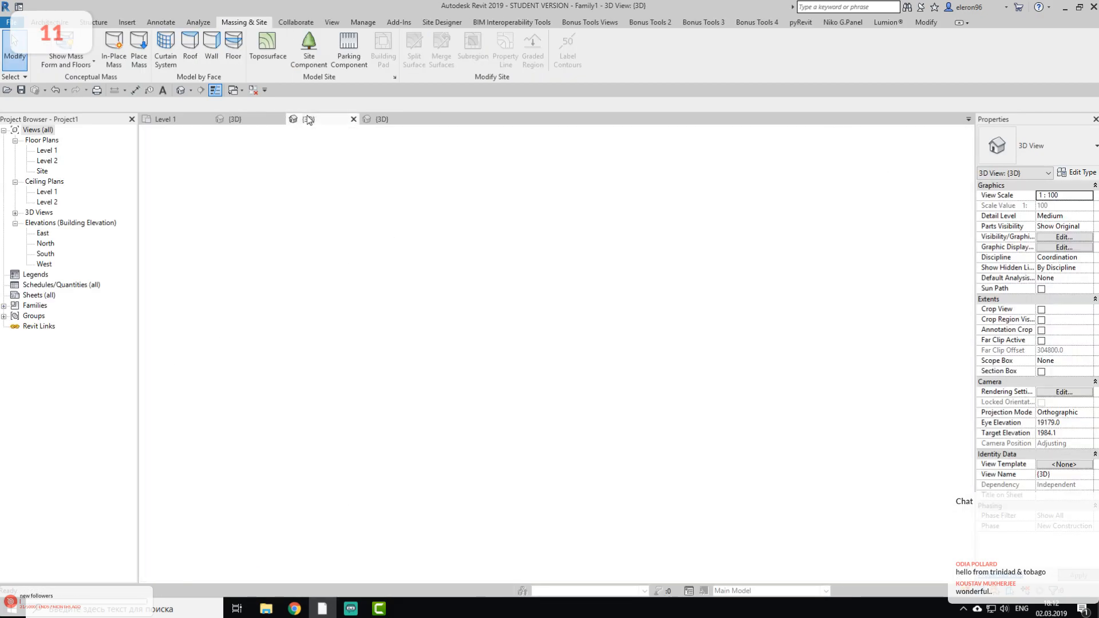
left_click(385, 119)
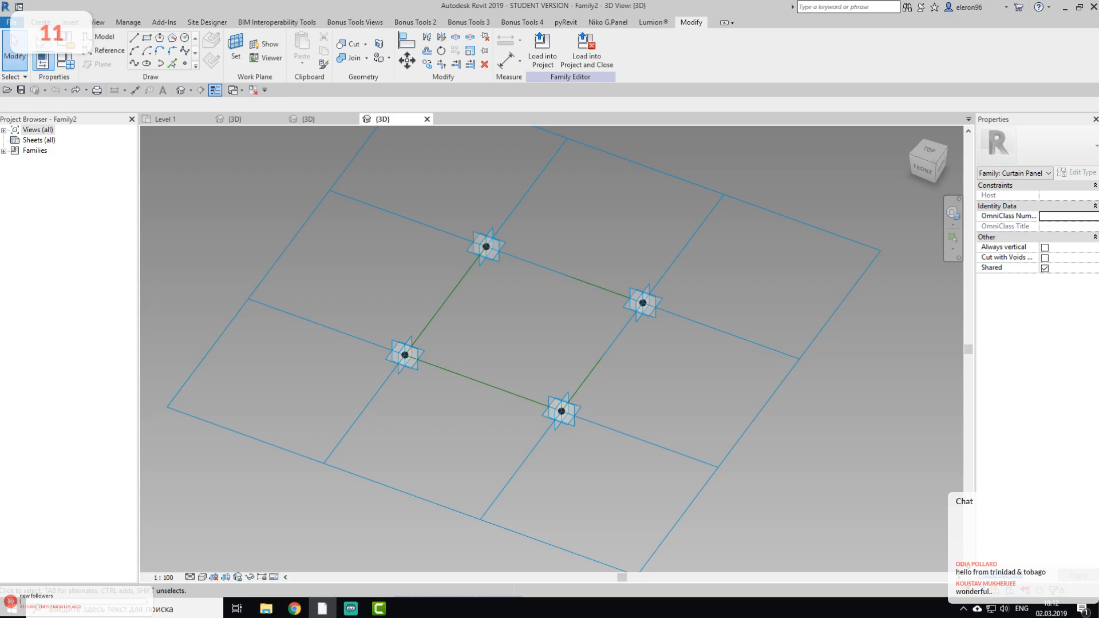
Step: Create a new family from the Metric Generic Model Adaptive.rft template
left_click(10, 22)
mouse_move(35, 66)
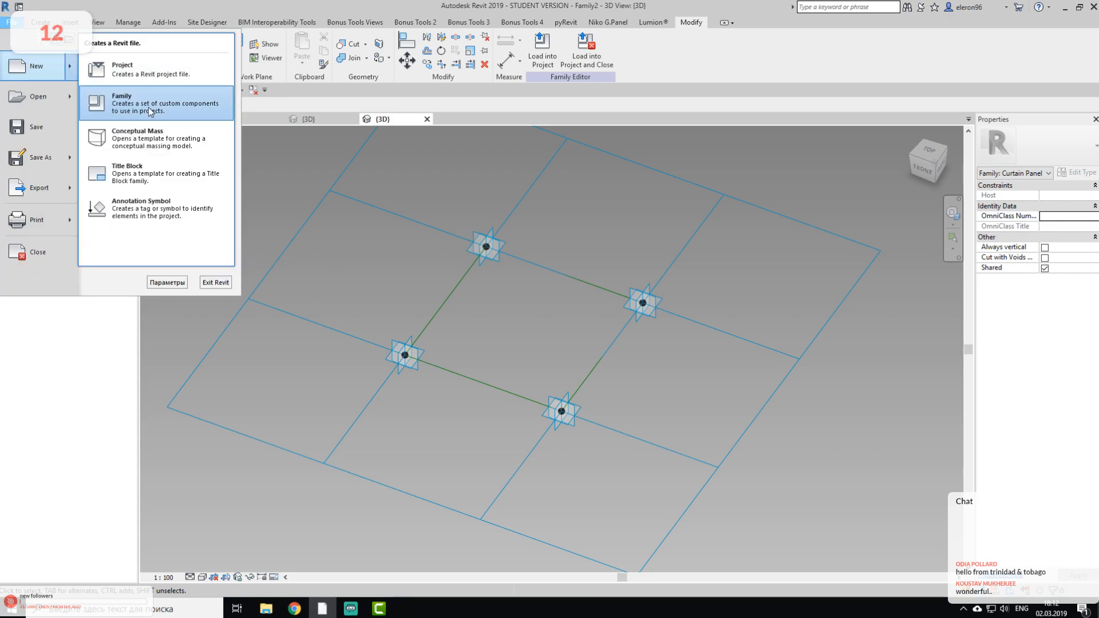
left_click(150, 109)
scroll(407, 264, "down", 10)
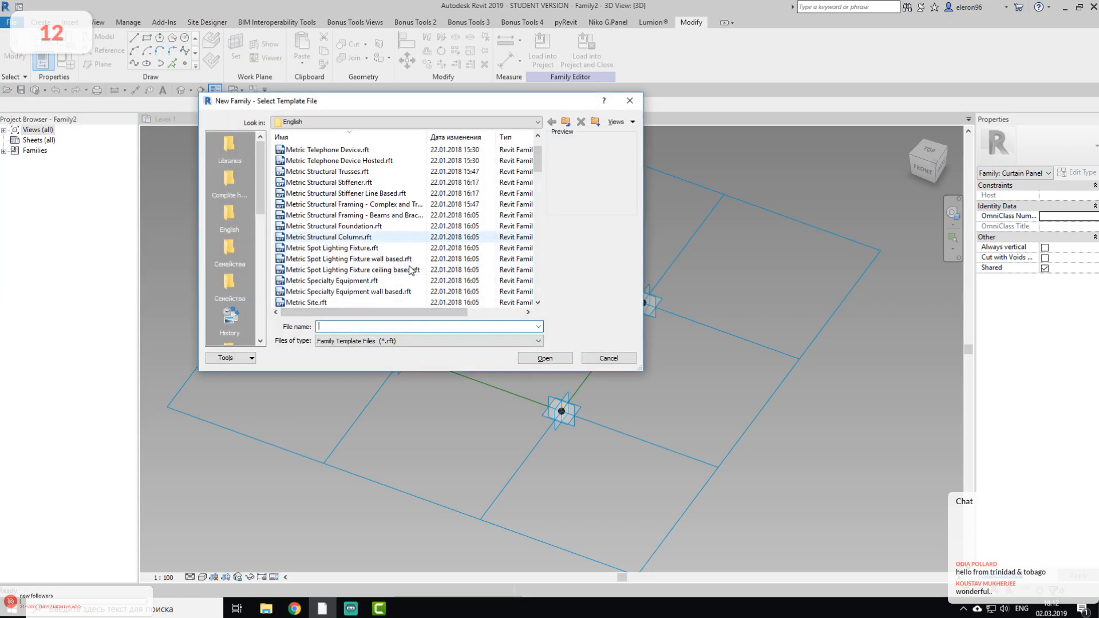
scroll(407, 265, "down", 4)
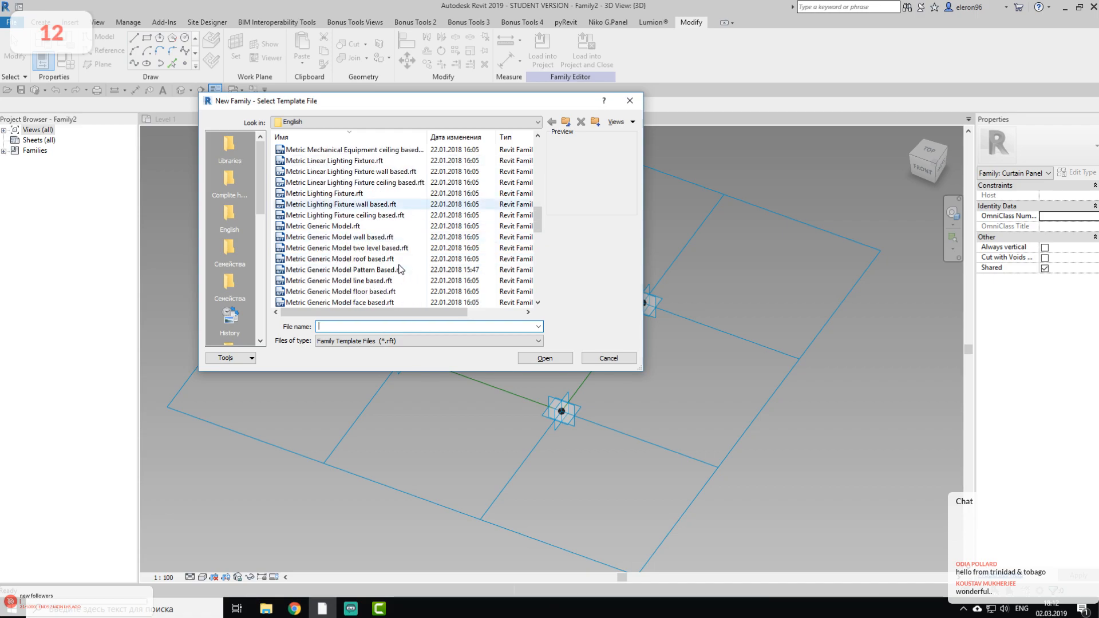
scroll(358, 232, "down", 2)
left_click(355, 258)
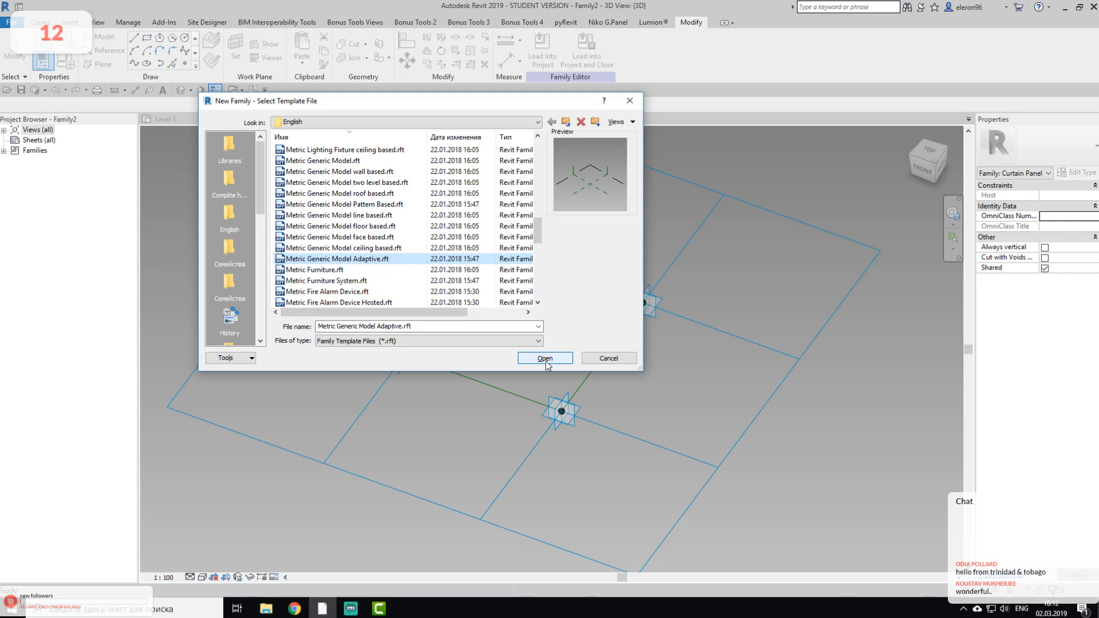
left_click(545, 359)
Step: Place a reference point near the intersection of the center reference planes and make it adaptive
scroll(550, 411, "up", 5)
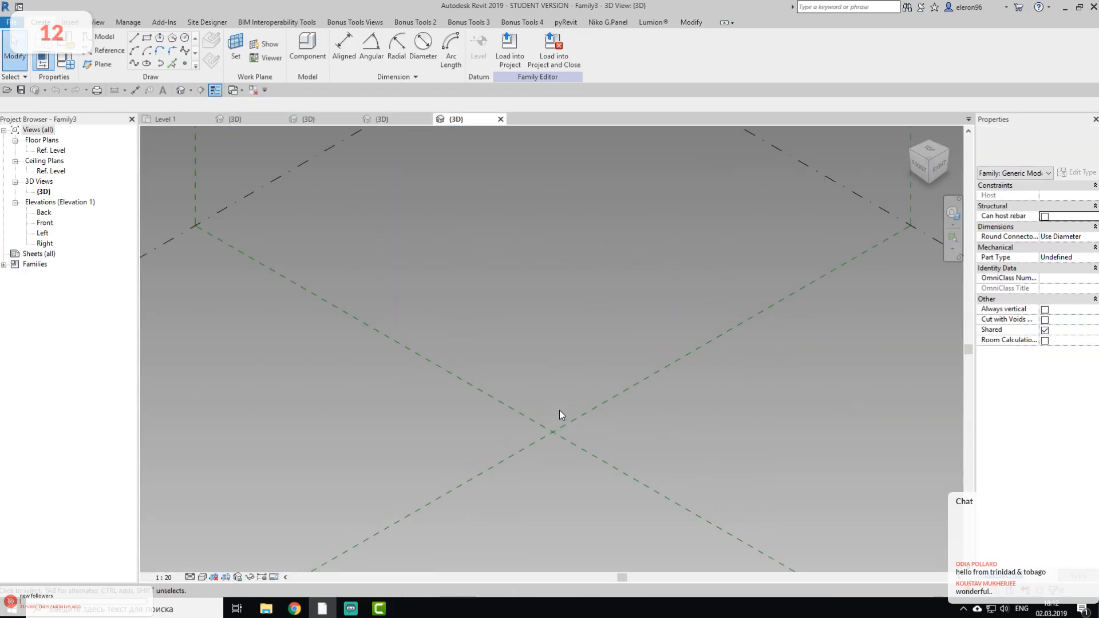
left_click(184, 65)
left_click(504, 387)
middle_click_drag(461, 385, 541, 411, "shift")
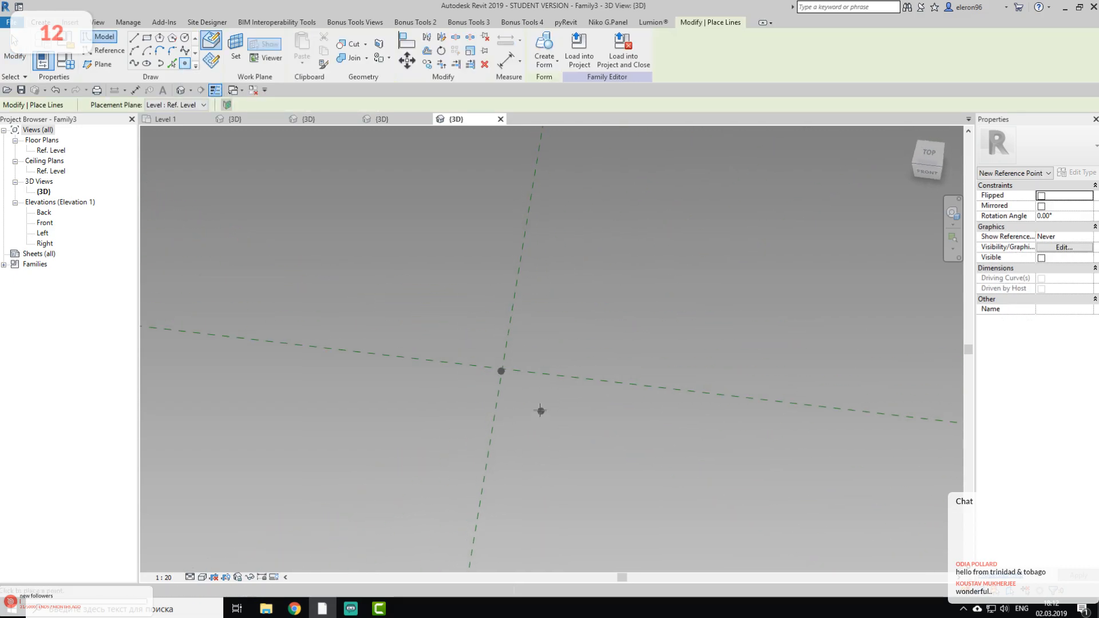
key("Escape")
left_click_drag(424, 300, 520, 434)
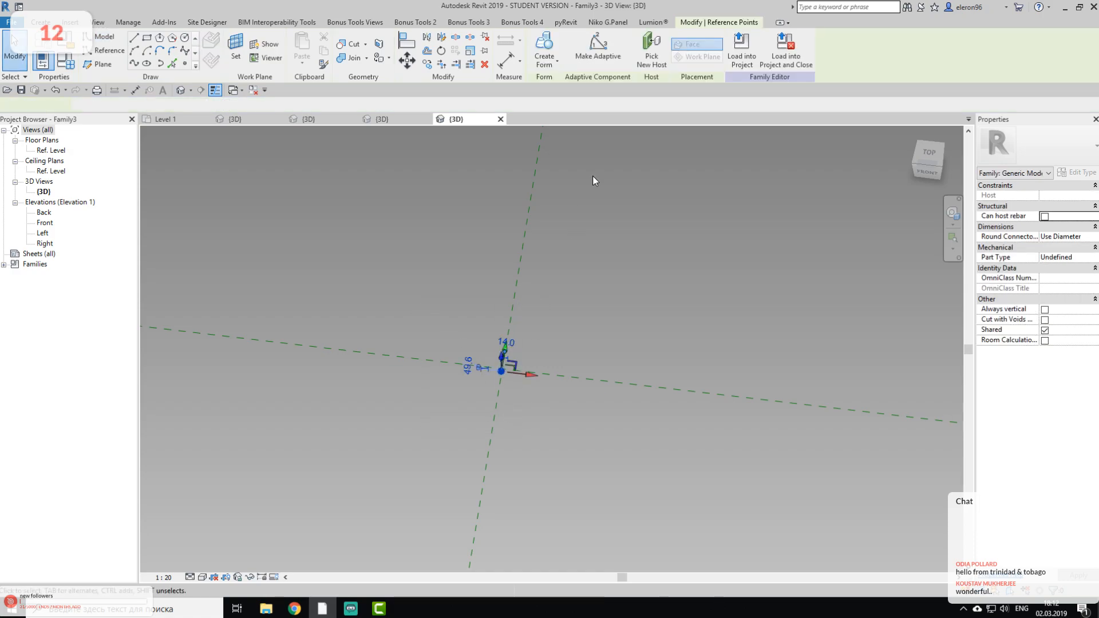
left_click(595, 59)
left_click(585, 348)
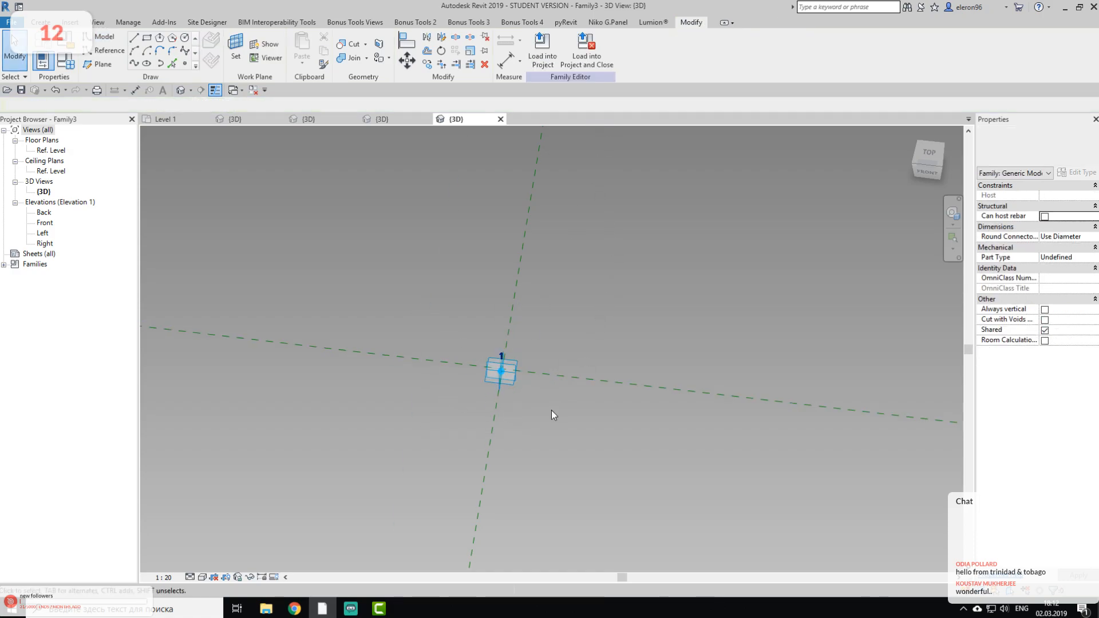
Step: Set a plane of the adaptive point as the work plane and draw a circle of radius 220 centred on the point
left_click(186, 39)
mouse_move(672, 341)
middle_mouse_down("shift")
mouse_move(470, 268)
mouse_move(508, 478)
middle_mouse_up("shift")
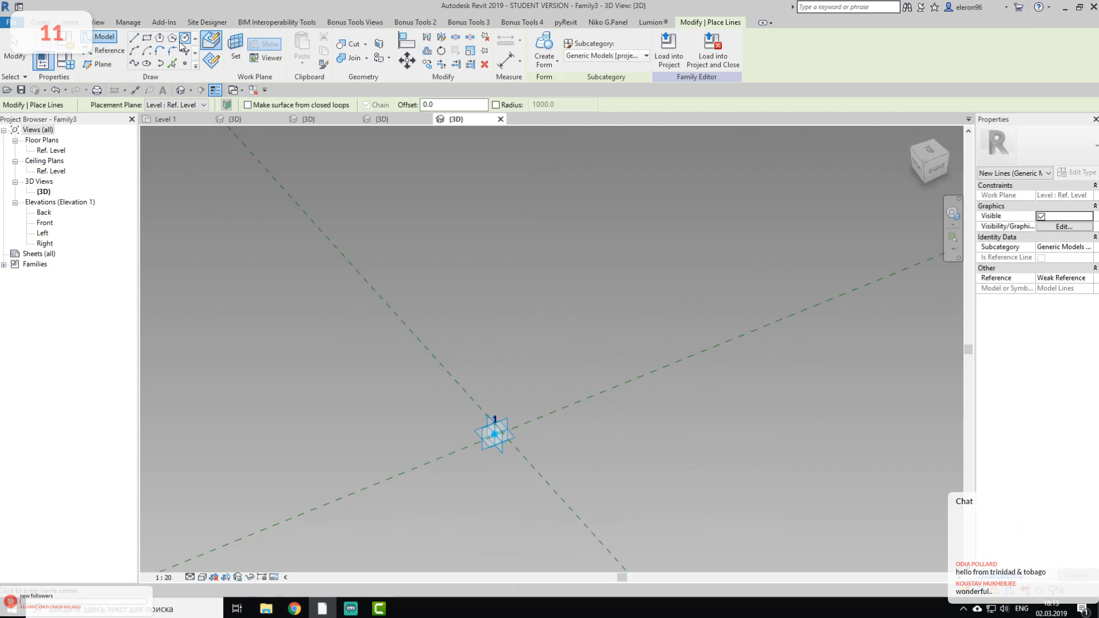
left_click(235, 44)
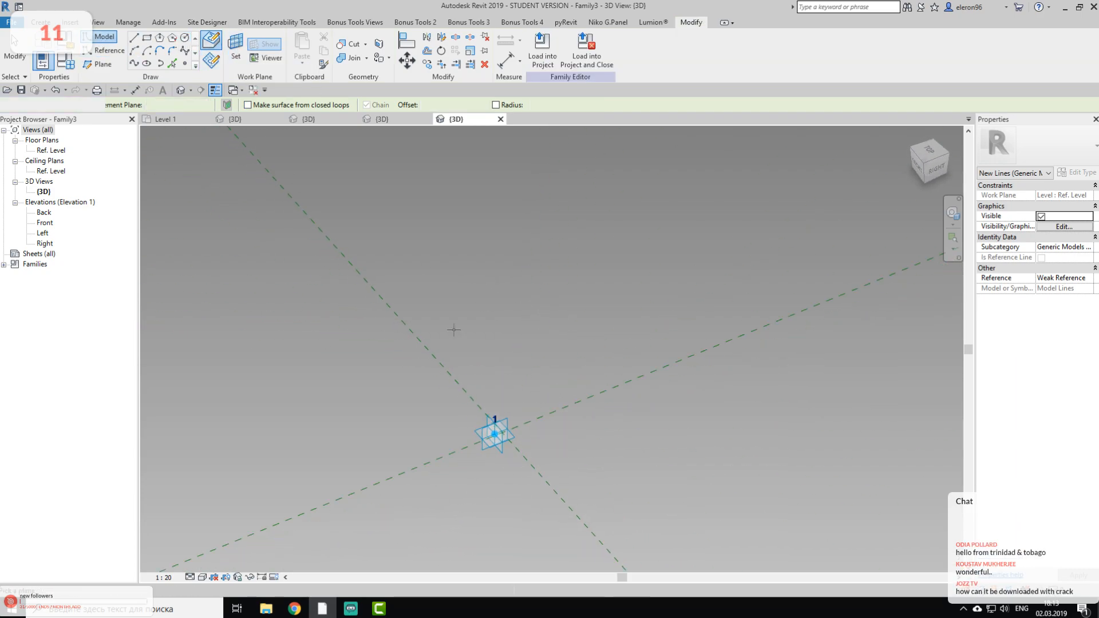
left_click(501, 438)
left_click(503, 441)
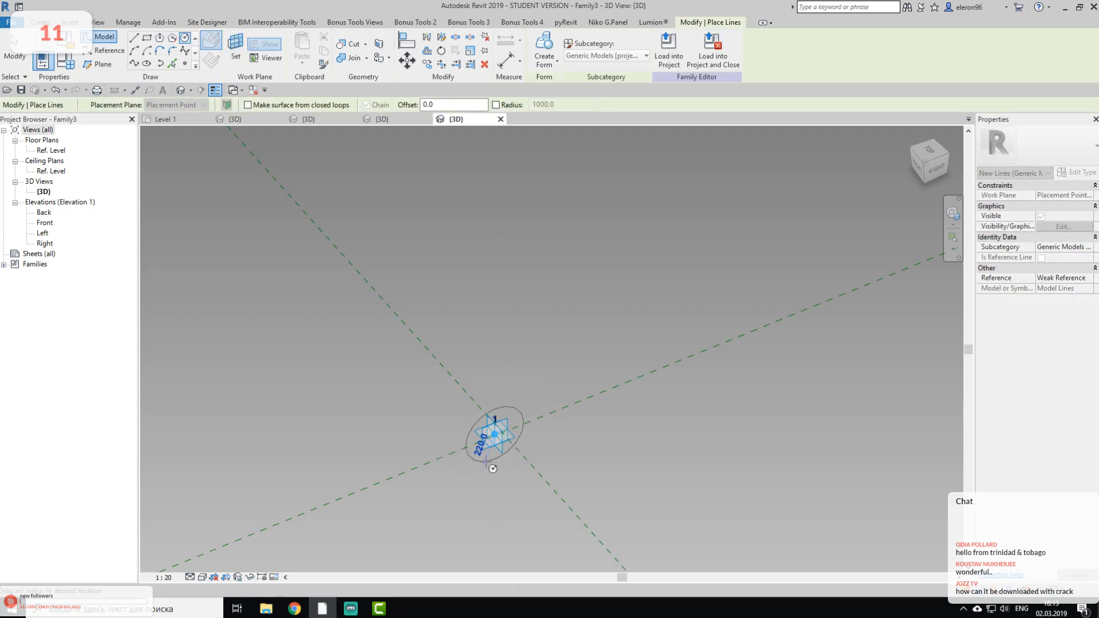
left_click(486, 461)
key("Escape")
key("Escape")
Step: Make the circle's radius dimension permanent and label it with a new instance family parameter named R_Profile
scroll(506, 454, "up", 4)
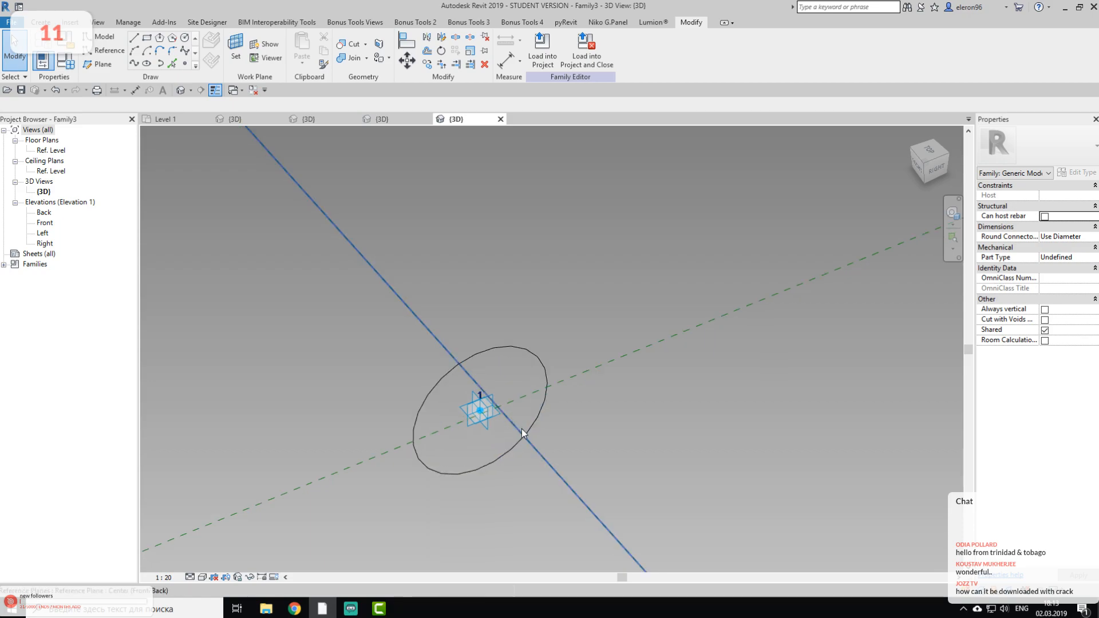
left_click(520, 428)
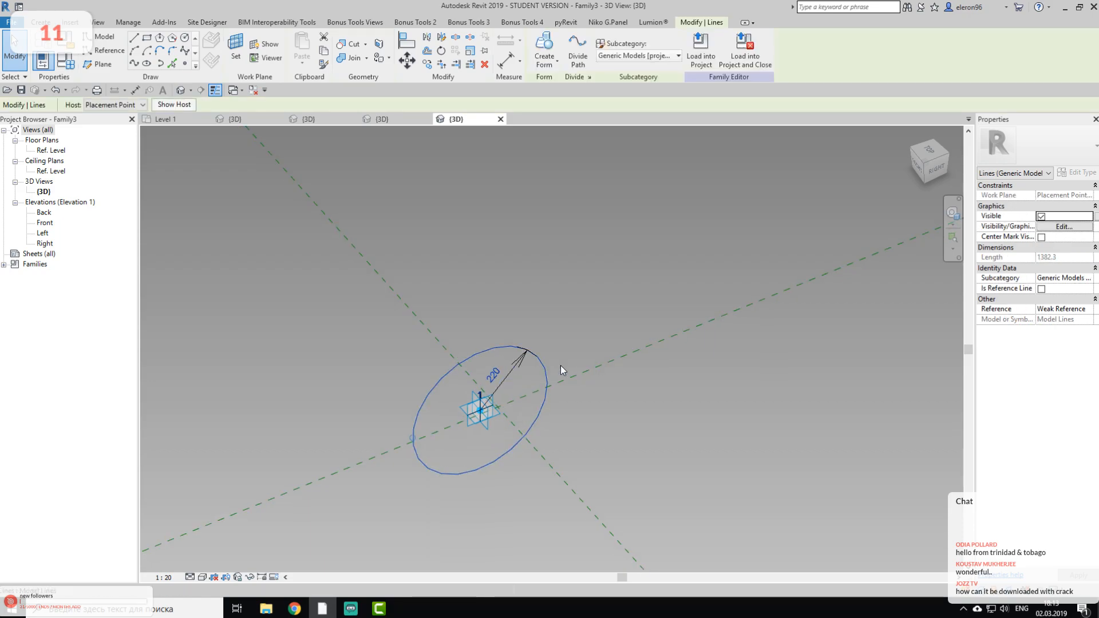
left_click(517, 376)
left_click(651, 49)
type("R_Profile")
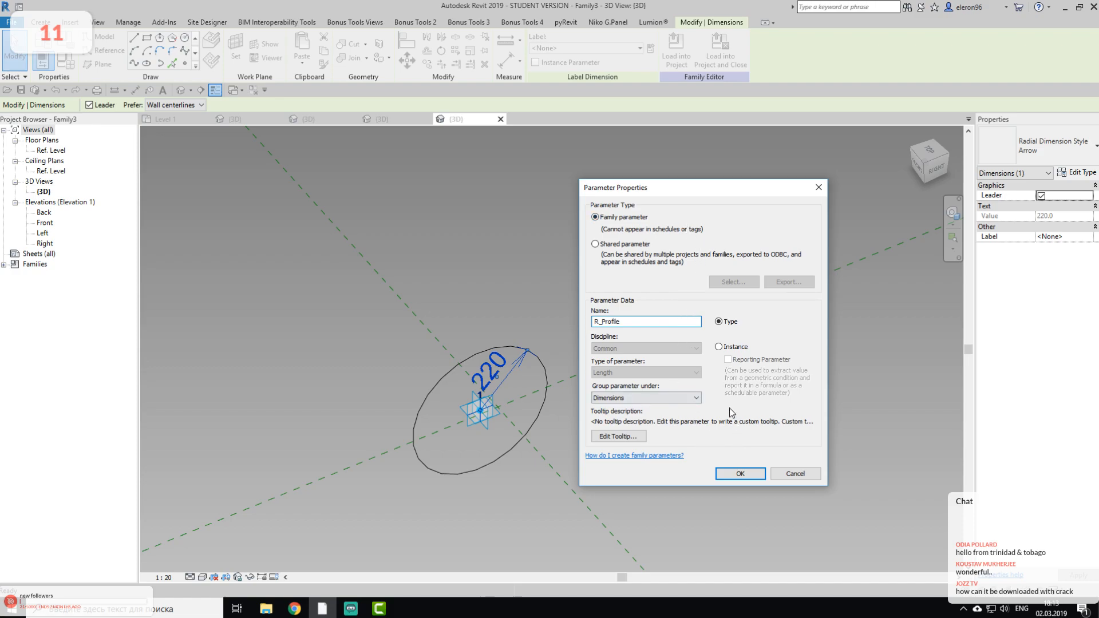
left_click(734, 347)
left_click(739, 472)
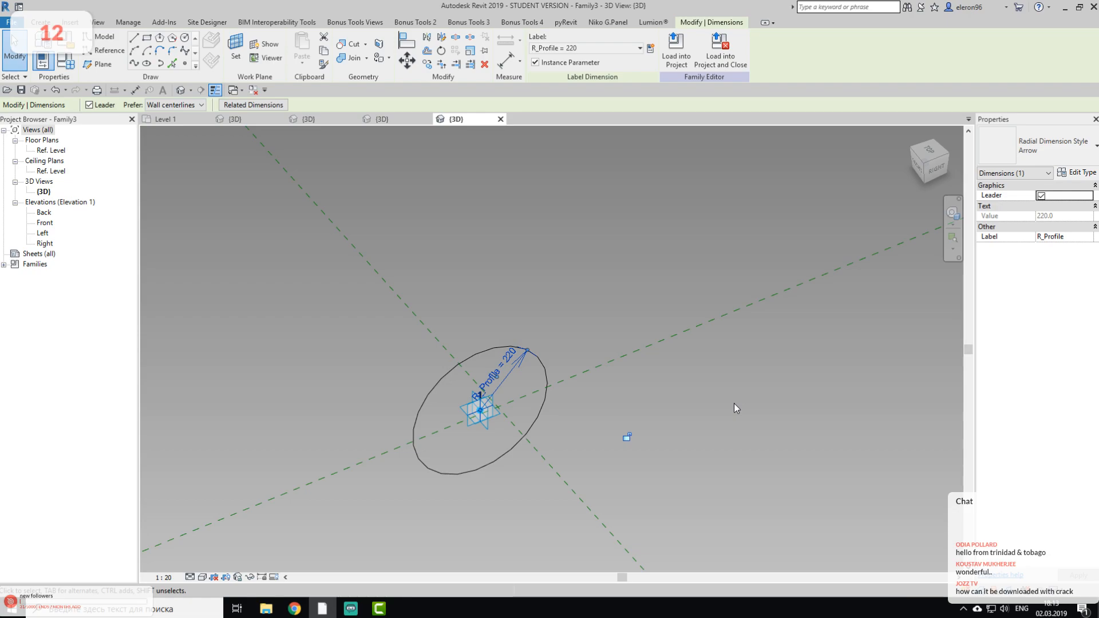
Step: Load the circular profile family into the curtain panel family Family2
left_click(672, 46)
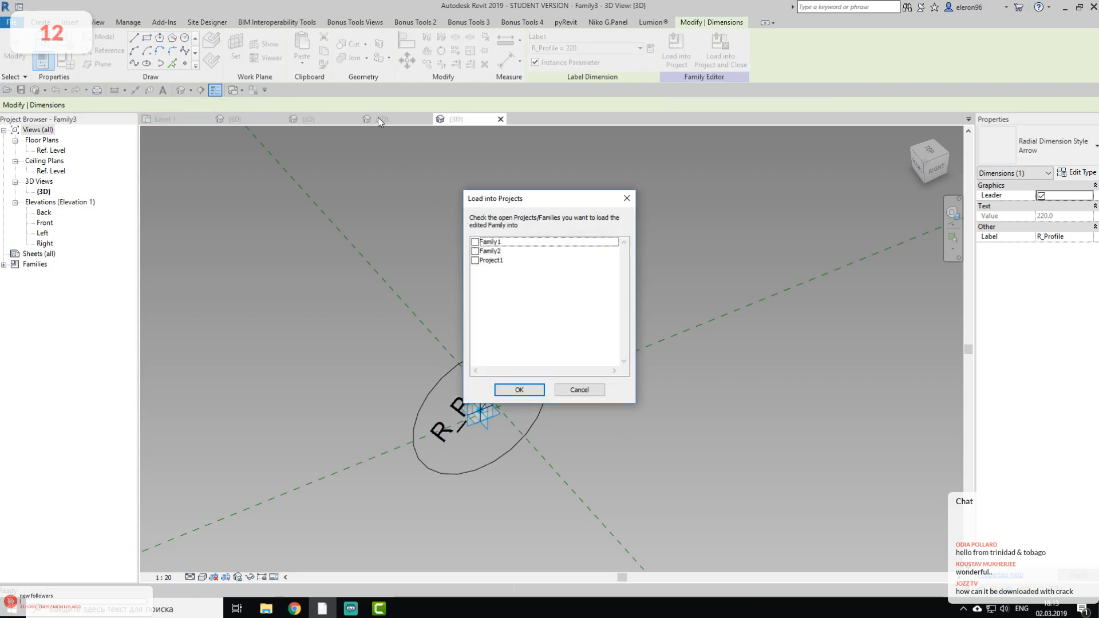
left_click(627, 198)
left_click(401, 118)
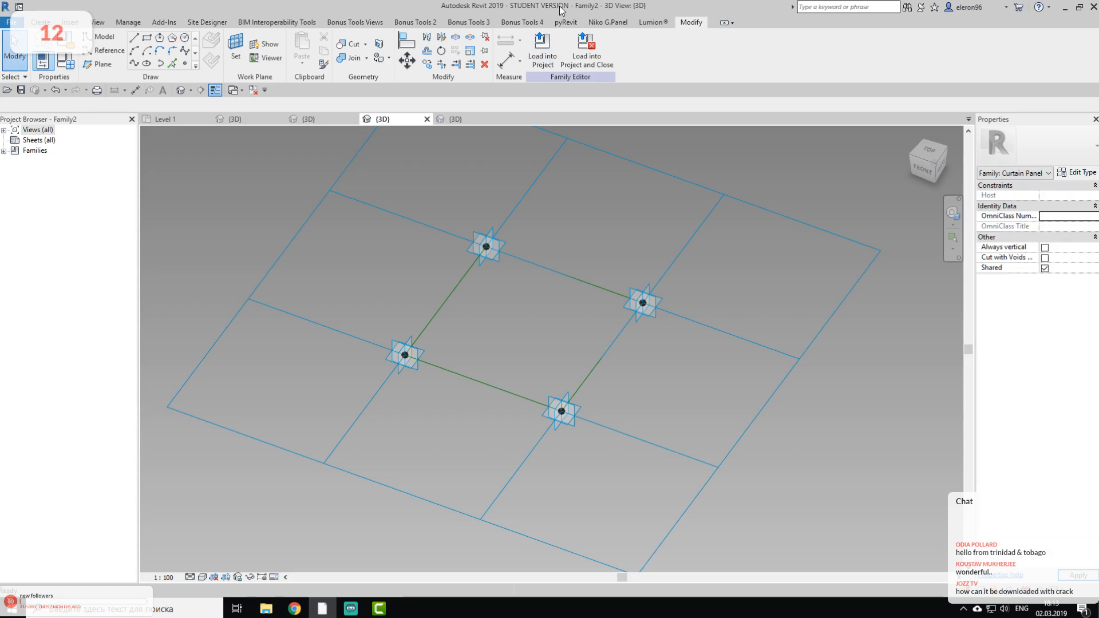
left_click(470, 118)
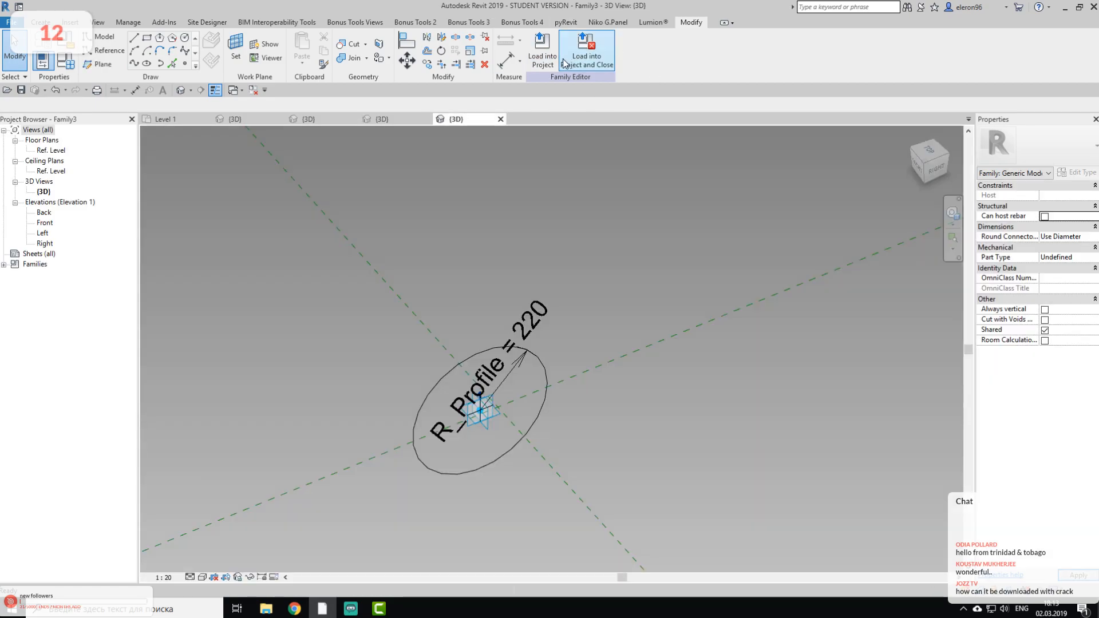
left_click(542, 53)
left_click(487, 260)
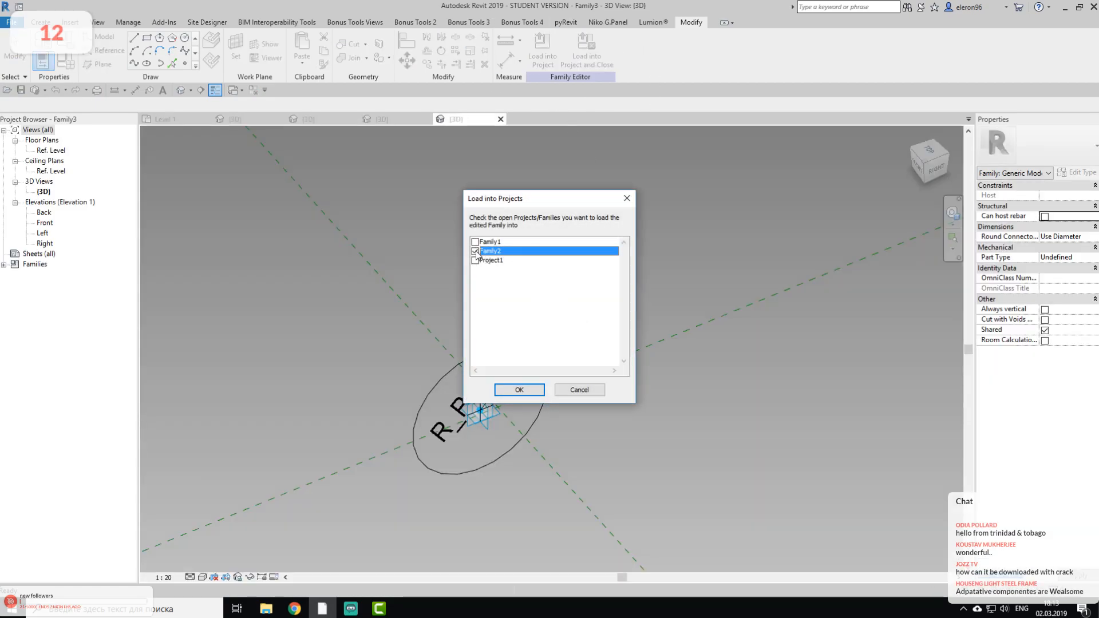
left_click(519, 390)
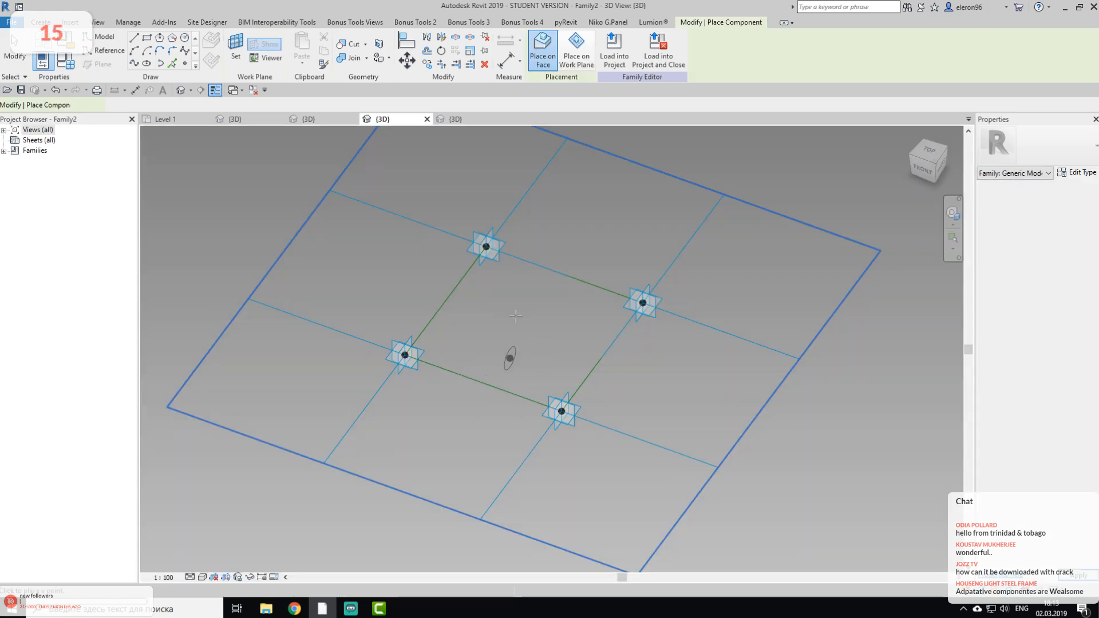
Step: Place a circular profile component in the open area inside the panel's four reference lines, near one edge
scroll(487, 360, "up", 5)
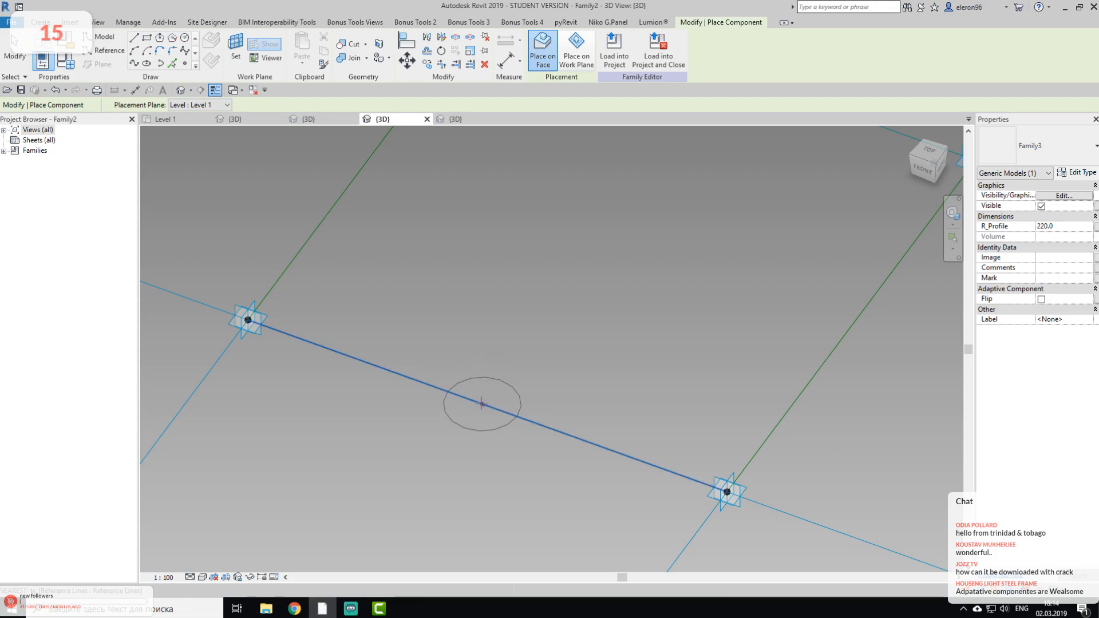
middle_click_drag(523, 392, 375, 264, "shift")
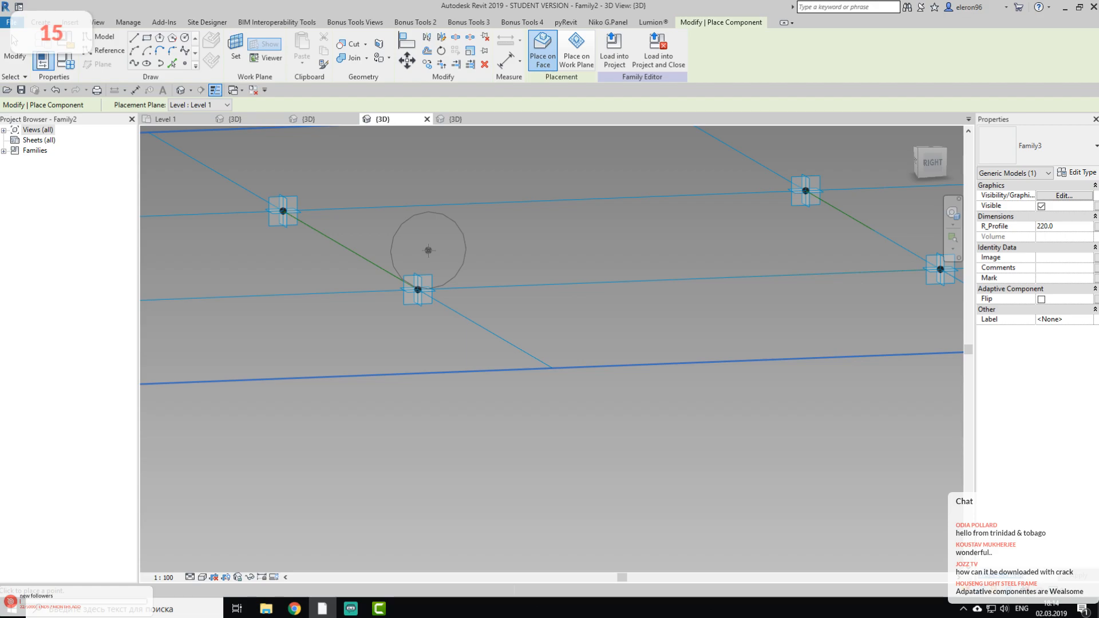
middle_click_drag(435, 248, 535, 412, "shift")
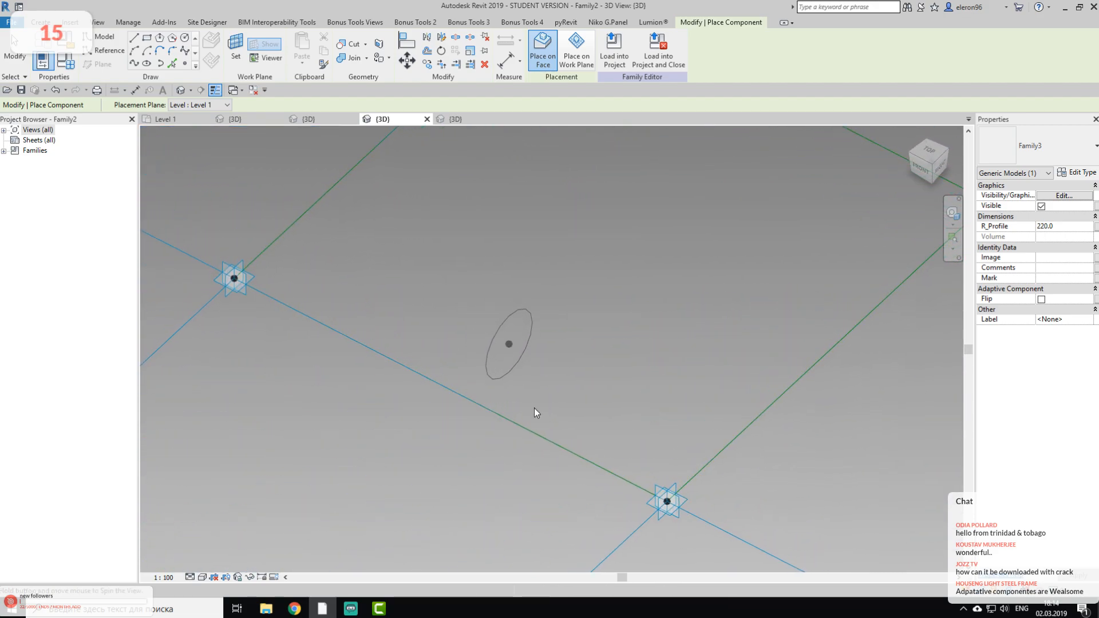
middle_click_drag(558, 333, 572, 351, "shift")
left_click(554, 351)
key("Escape")
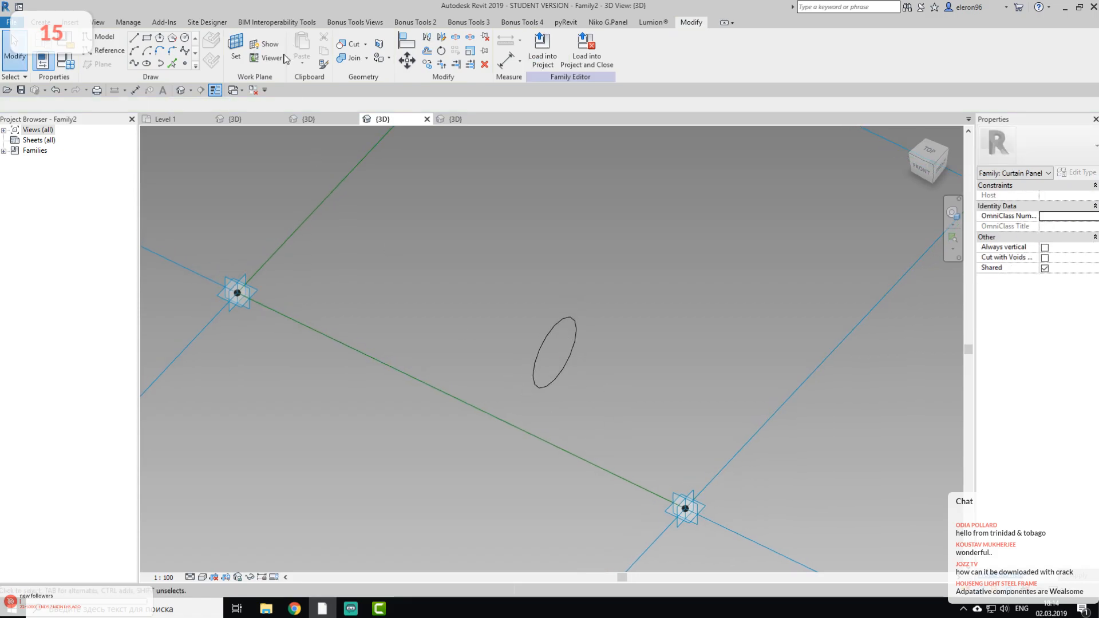
Step: Set the work plane to a vertical plane of the panel's first adaptive point
left_click(236, 49)
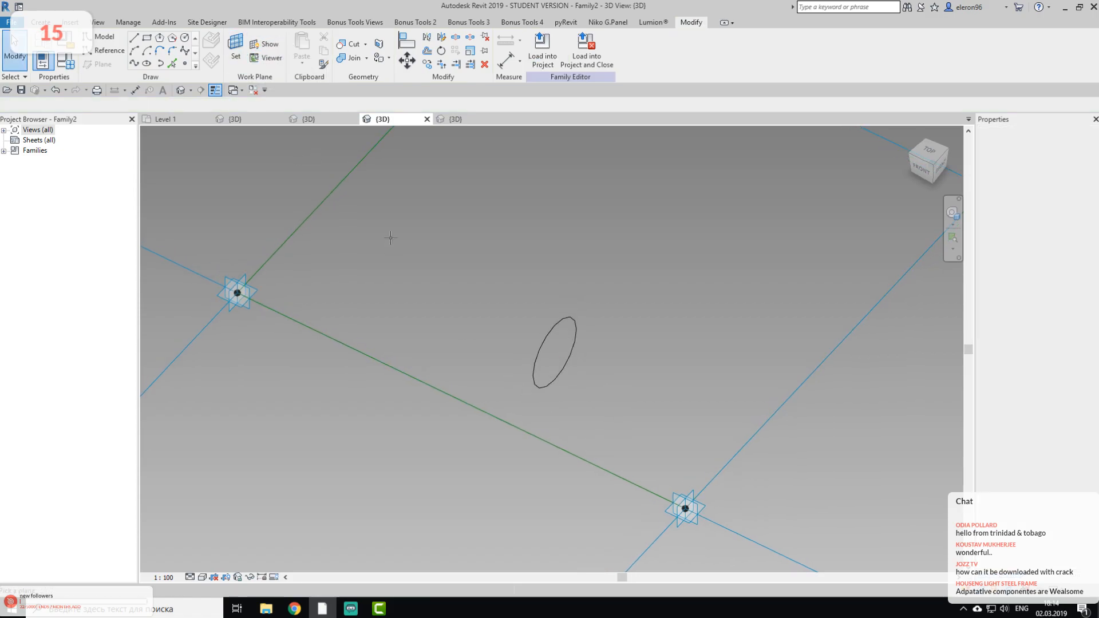
left_click(234, 317)
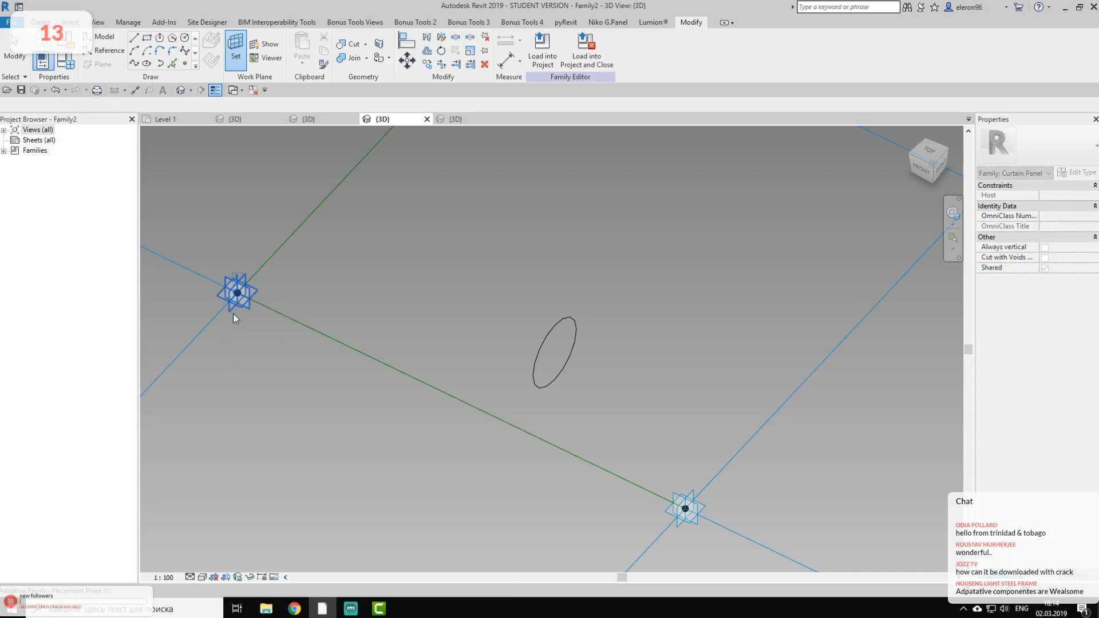
left_click(548, 339)
key("Escape")
Step: Place a Family3 profile component on the work plane, close to the first adaptive point
left_click(41, 22)
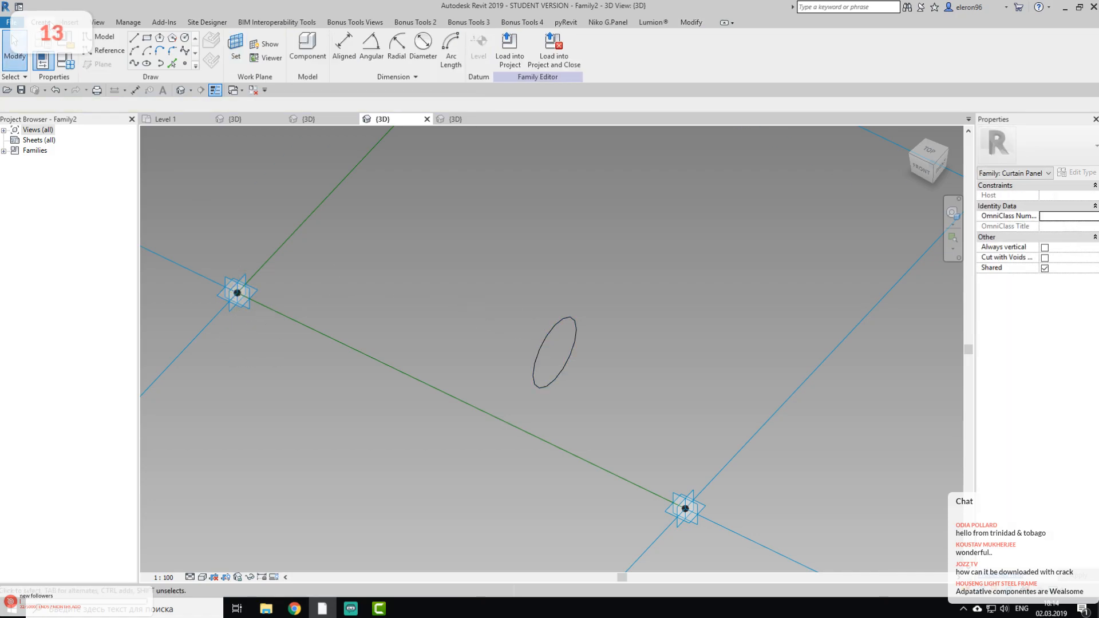
left_click(308, 50)
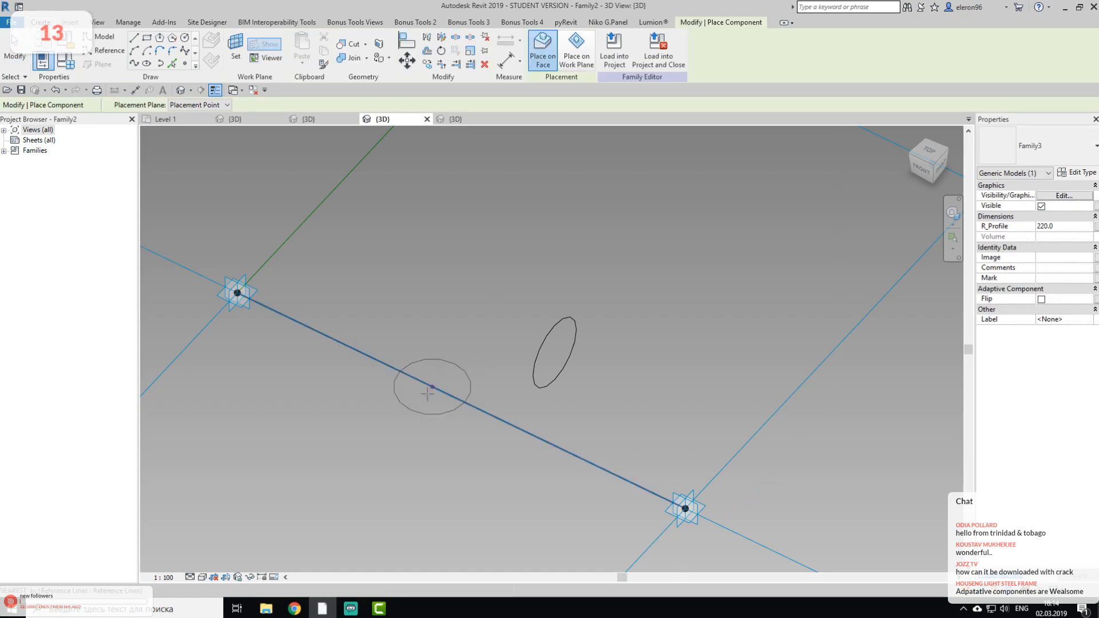
middle_click_drag(435, 389, 530, 255, "shift")
middle_click_drag(542, 319, 435, 372, "shift")
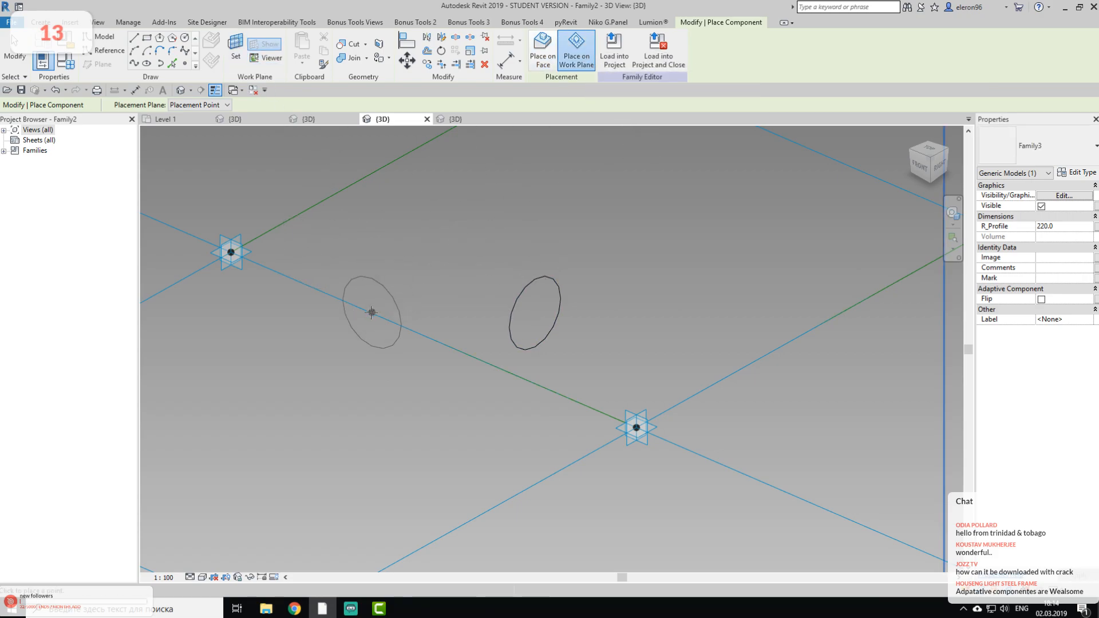
left_click(263, 235)
middle_click_drag(327, 255, 429, 316, "shift")
key("Escape")
key("Escape")
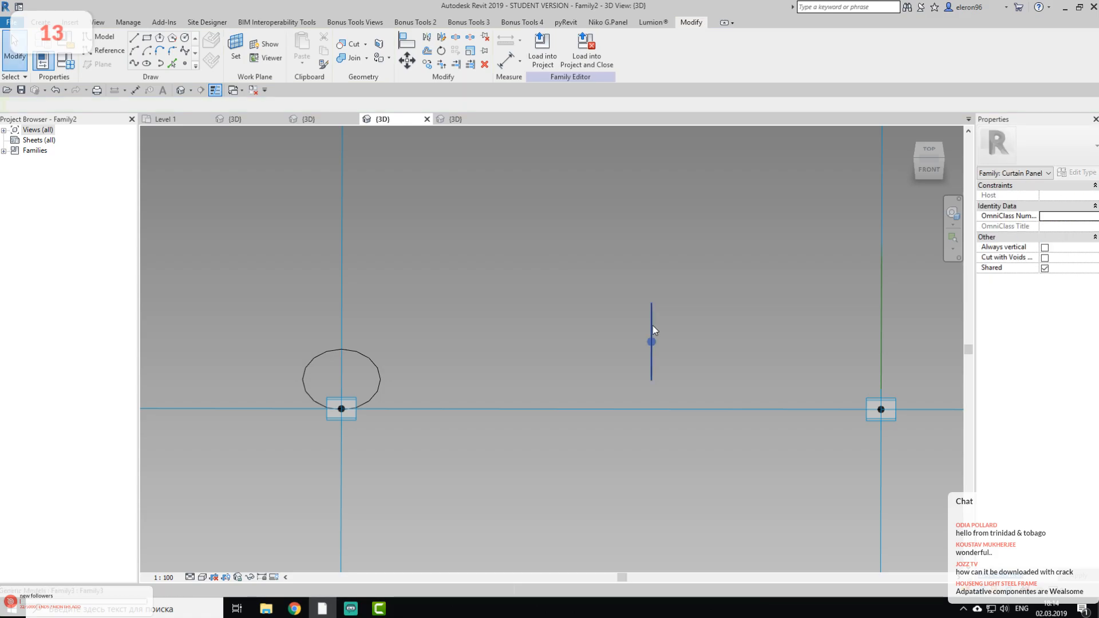
Step: Delete the free-standing profile and create a solid form from the remaining profile and the four reference lines
scroll(567, 331, "down", 3)
scroll(569, 326, "down", 2)
middle_click_drag(523, 307, 606, 361, "shift")
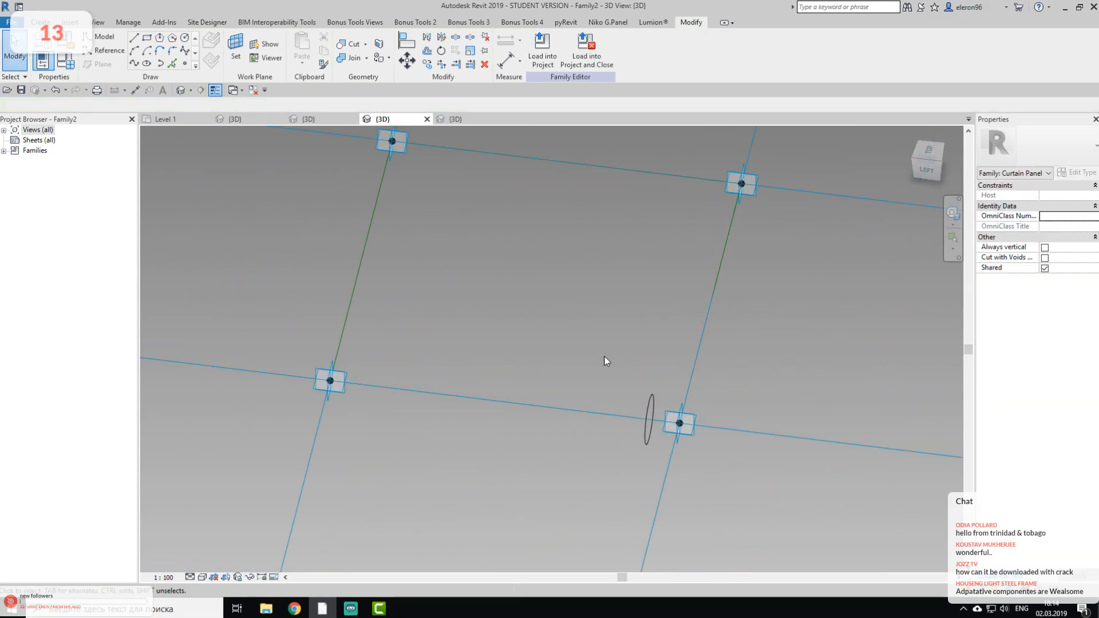
left_click(593, 415)
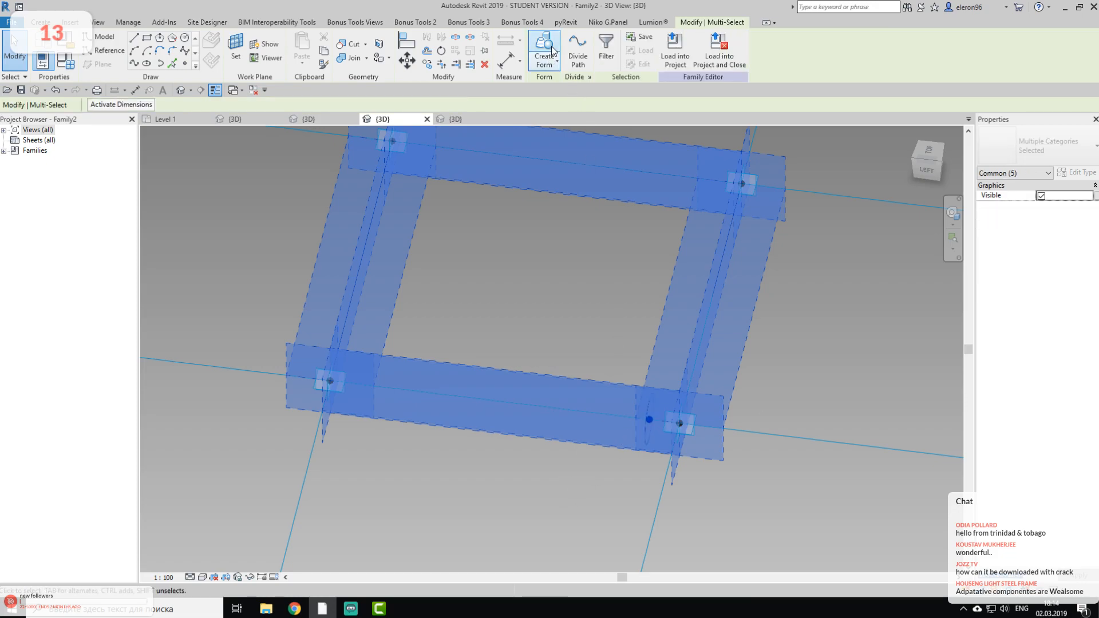
left_click(544, 43)
key("Escape")
Step: Set the R_Profile value of the frame's circular profile to 100, and reduce it further to 50
middle_click_drag(731, 430, 503, 446, "shift")
left_click(533, 429)
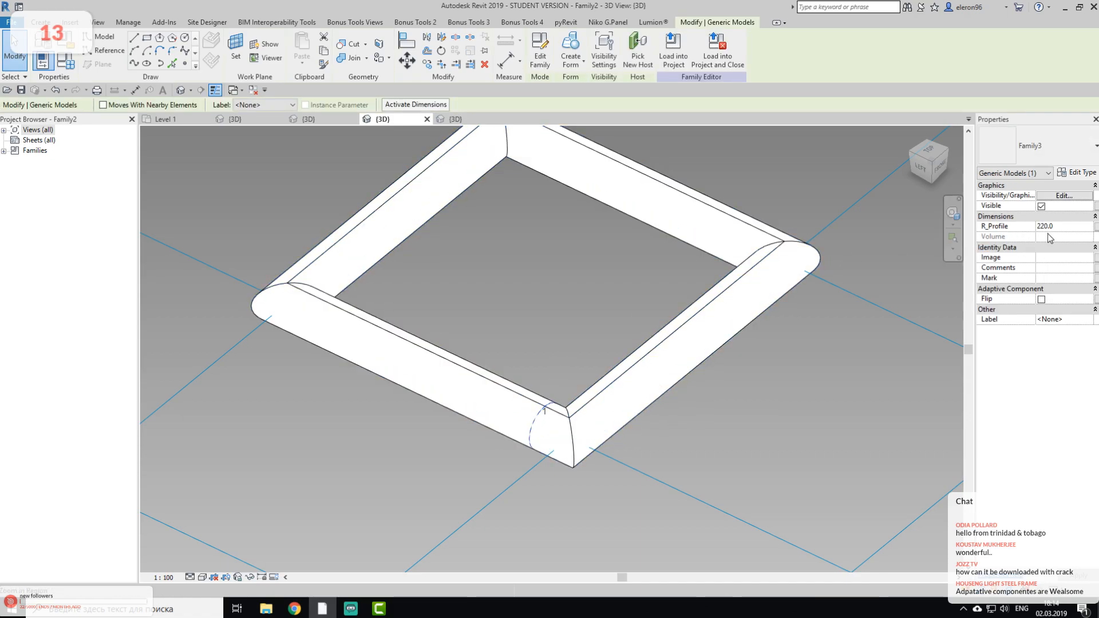
left_click(1067, 225)
type("10")
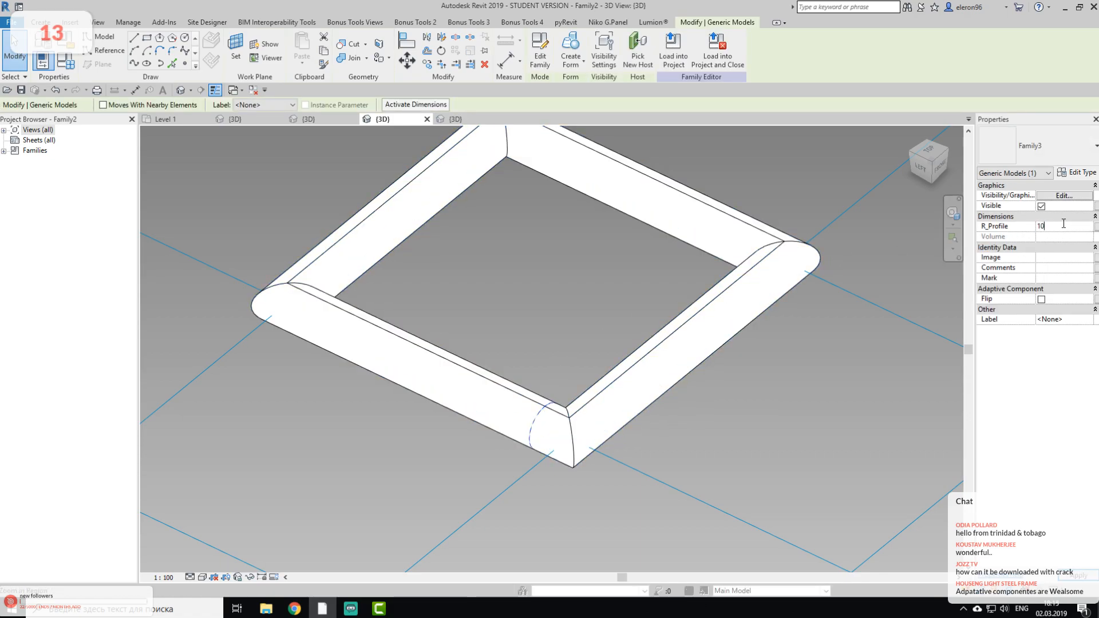
key("Return")
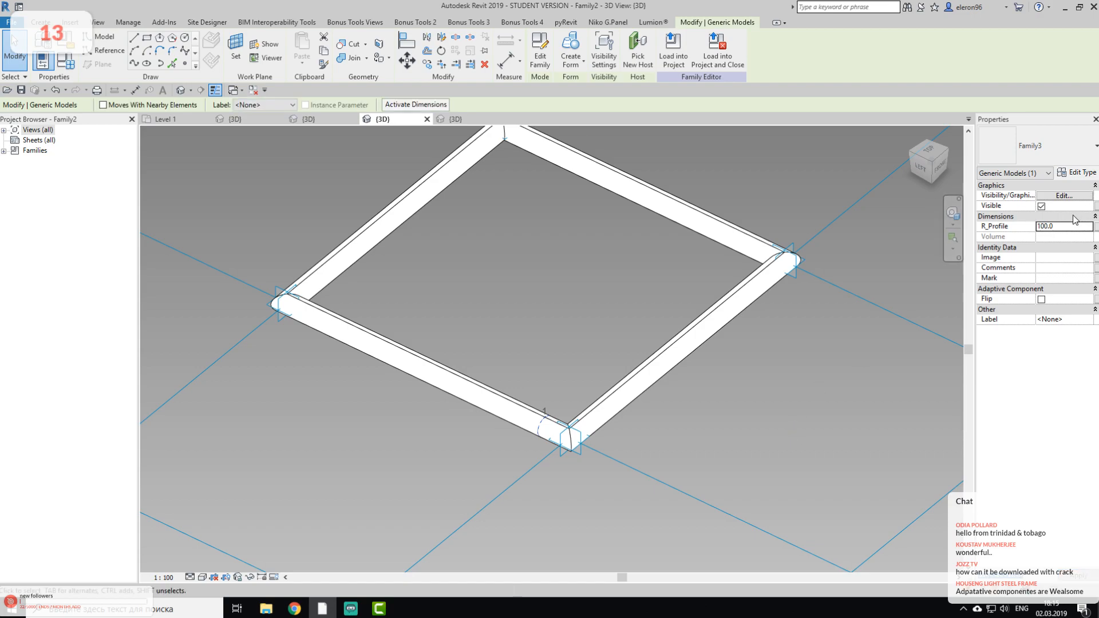
left_click(1066, 227)
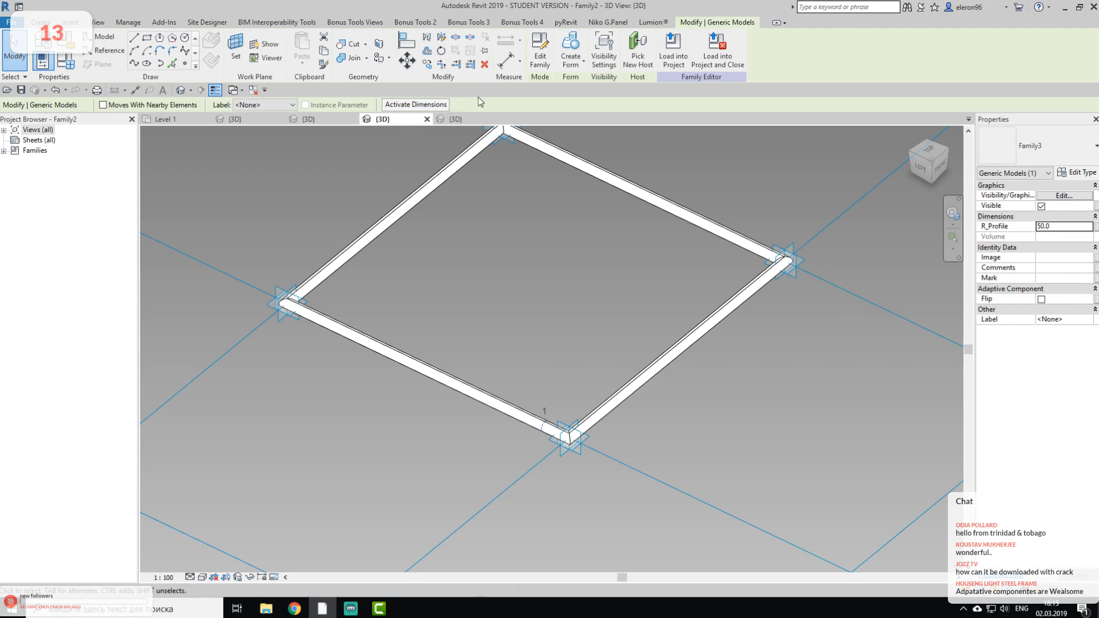
left_click(462, 123)
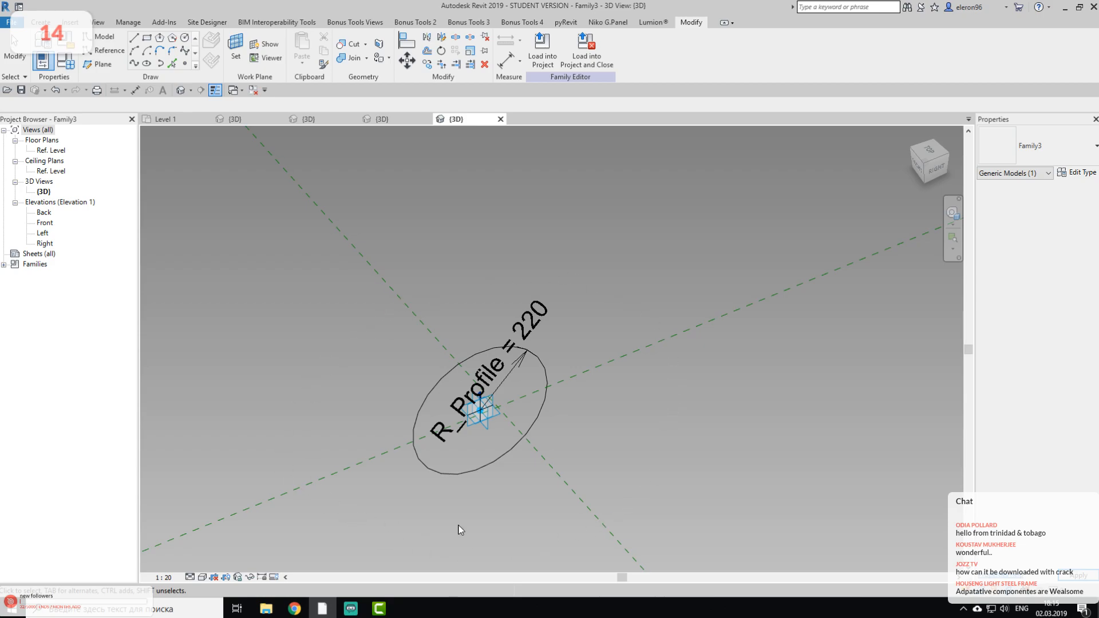
left_click(486, 396)
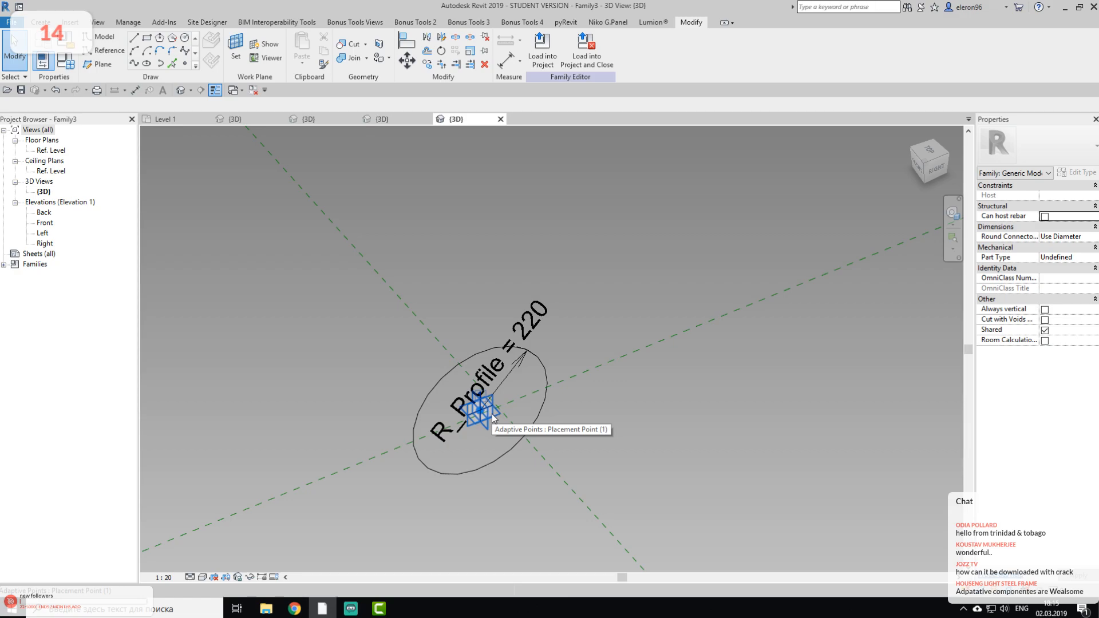
left_click(394, 119)
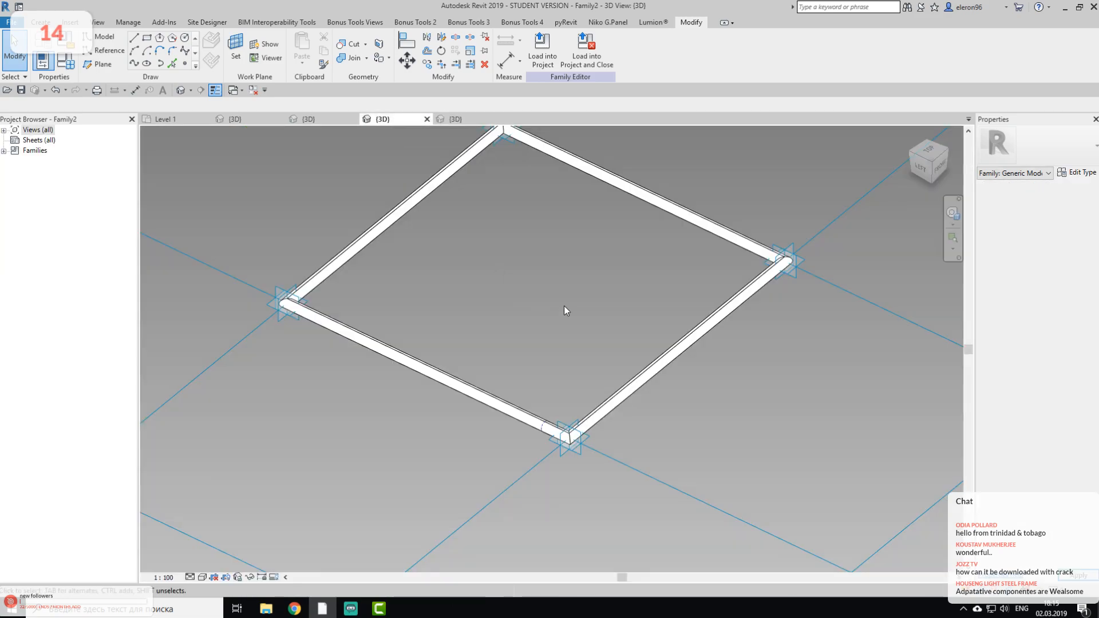
Step: Load the finished curtain panel family into the conceptual mass family Family1
middle_click_drag(520, 243, 456, 365)
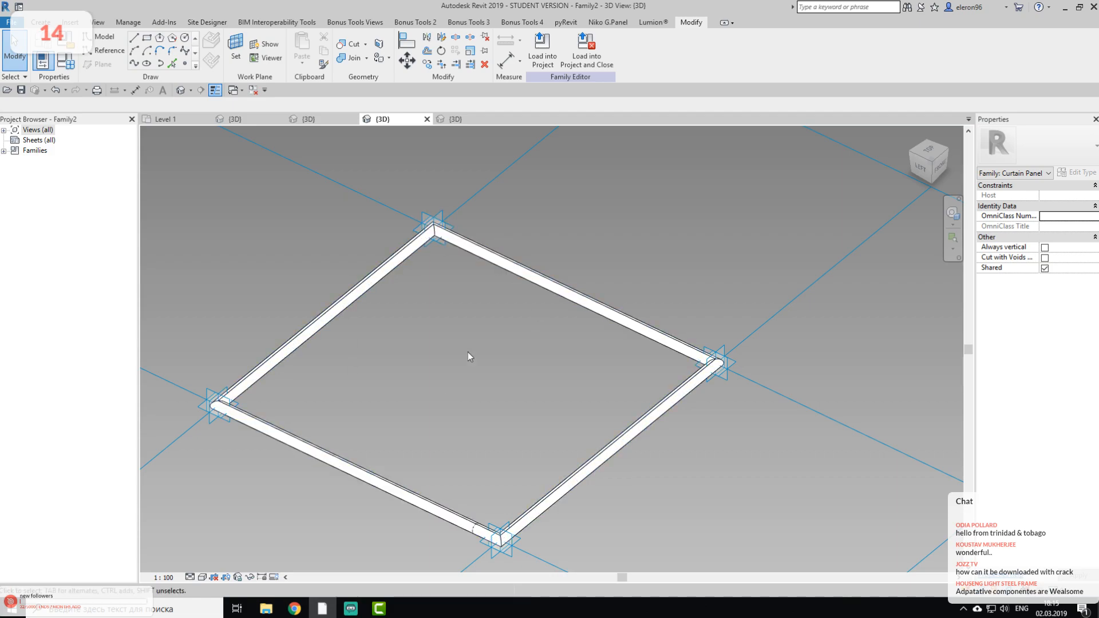
left_click(542, 50)
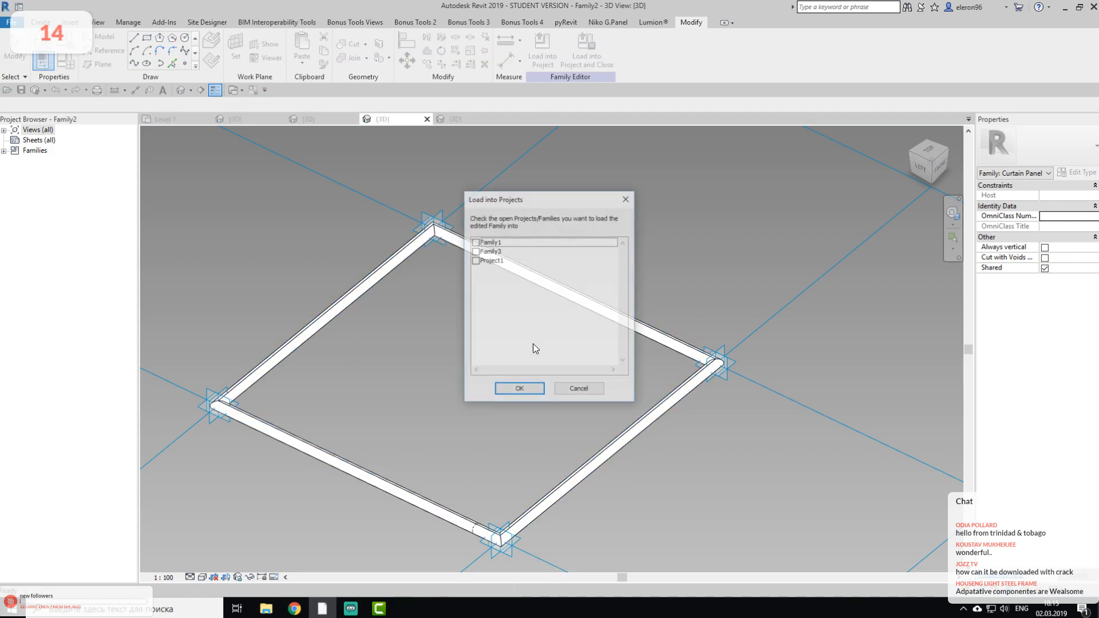
left_click(475, 242)
left_click(519, 390)
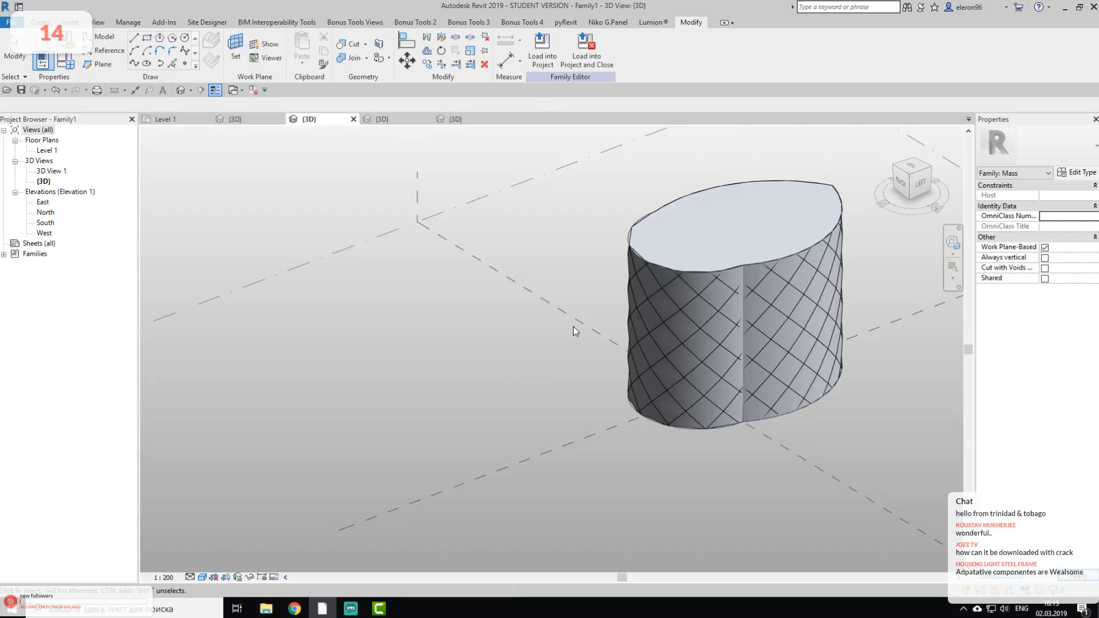
Step: Try to apply the Family2 panel type under Rectangle to one divided side surface of the mass, resolving the error with Delete Type
middle_click_drag(690, 329, 393, 319)
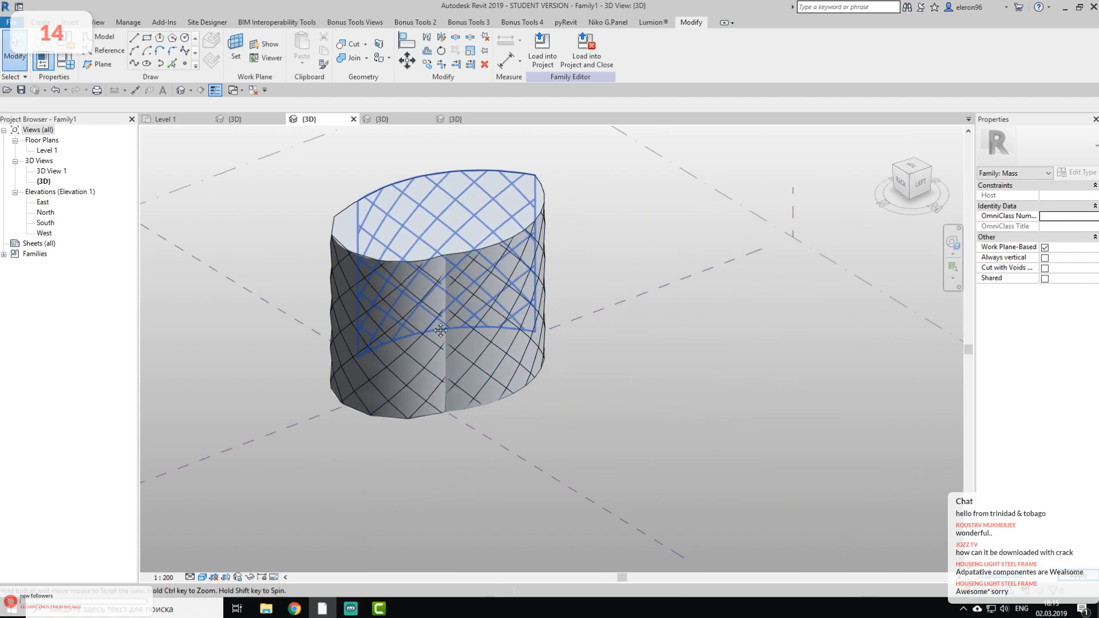
left_click(516, 375)
left_click(1051, 156)
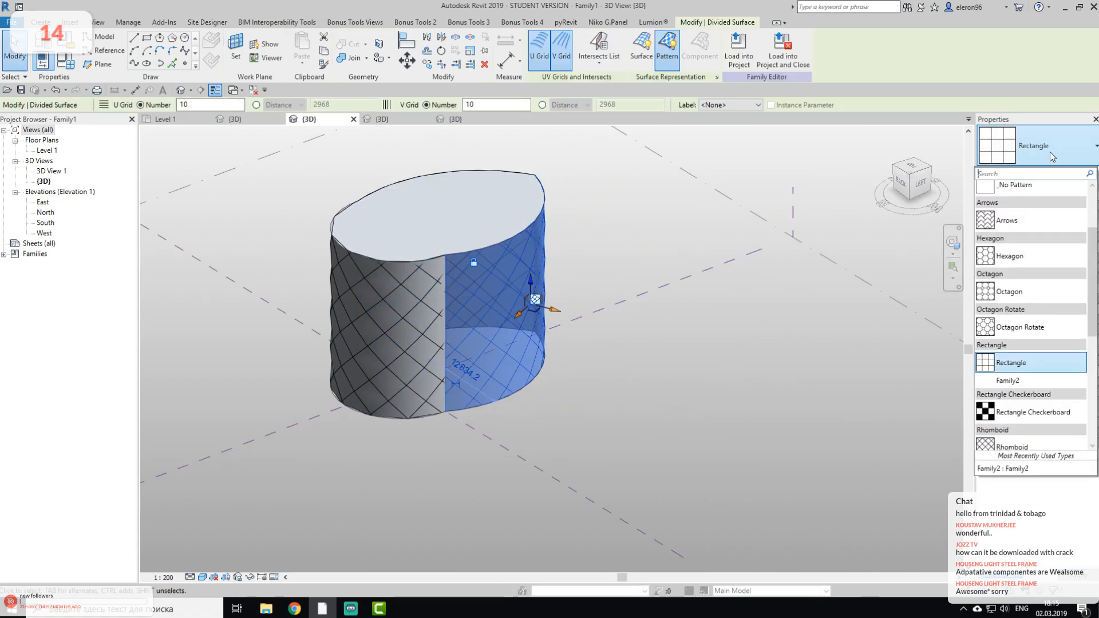
left_click(1011, 384)
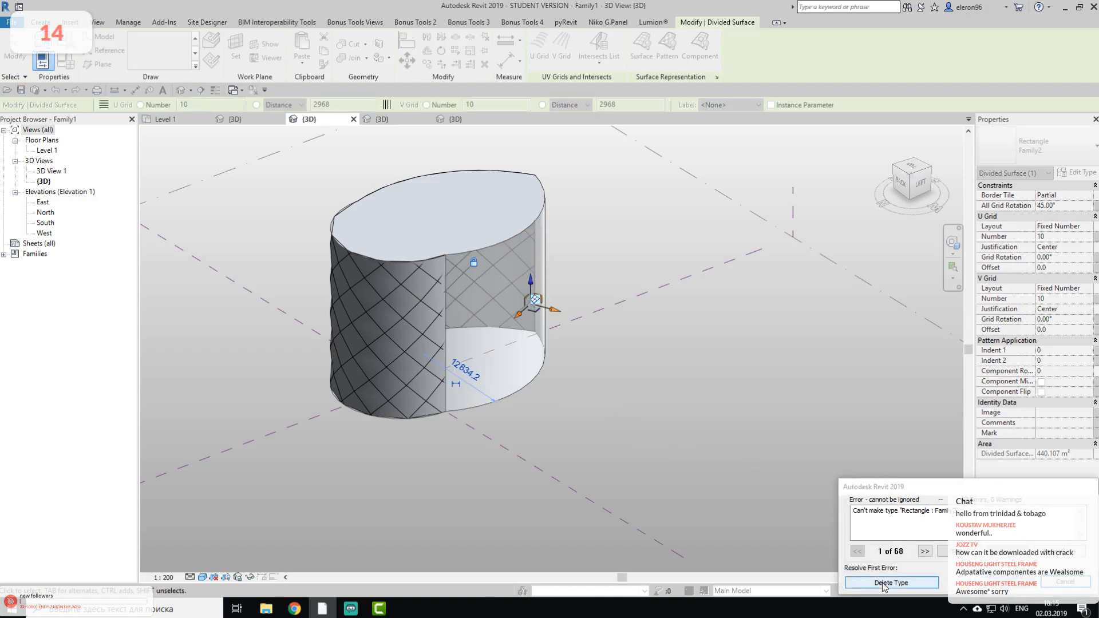
left_click(884, 584)
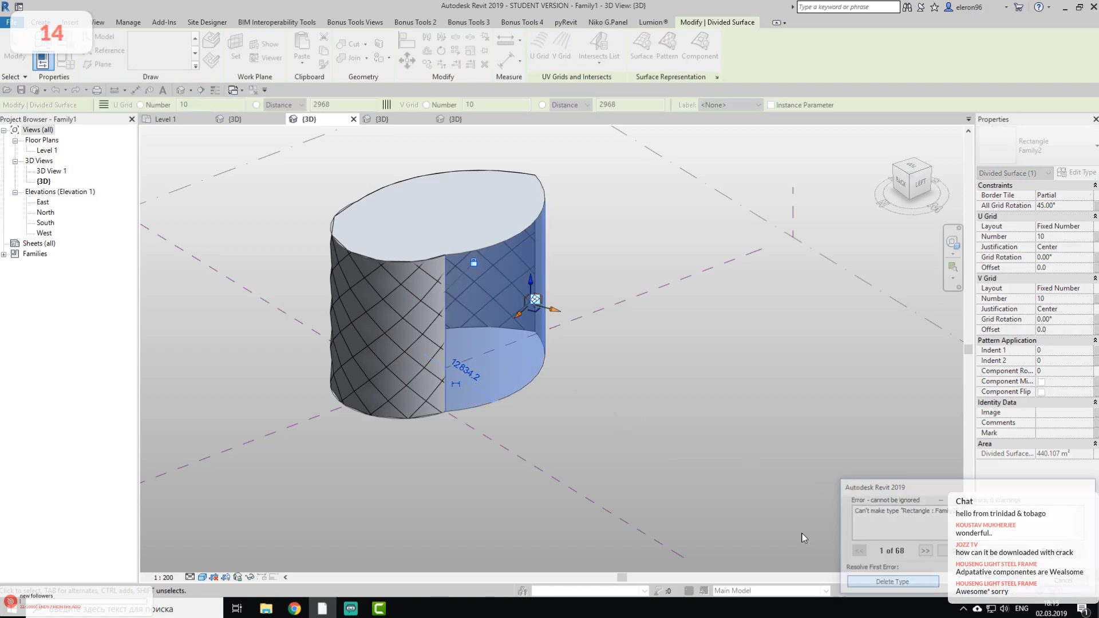
Step: In the Family2 curtain panel family, set the tile pattern grid's horizontal and vertical spacing to 1500
double_click(542, 256)
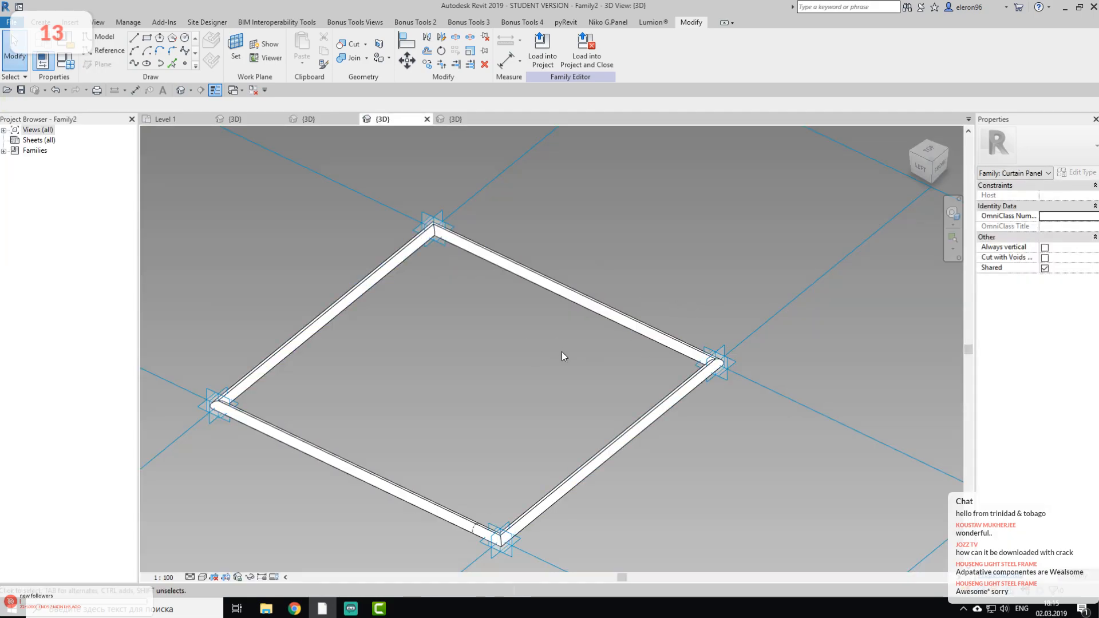
scroll(754, 294, "down", 4)
middle_click_drag(782, 345, 641, 358)
left_click_drag(774, 286, 713, 378)
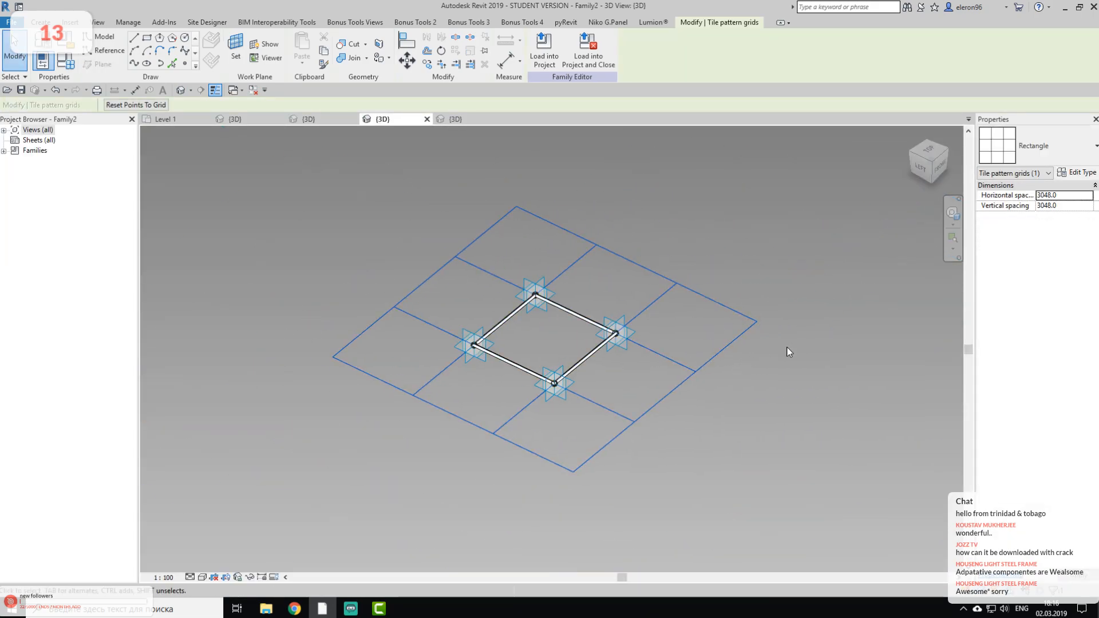
left_click(1065, 195)
type("1500")
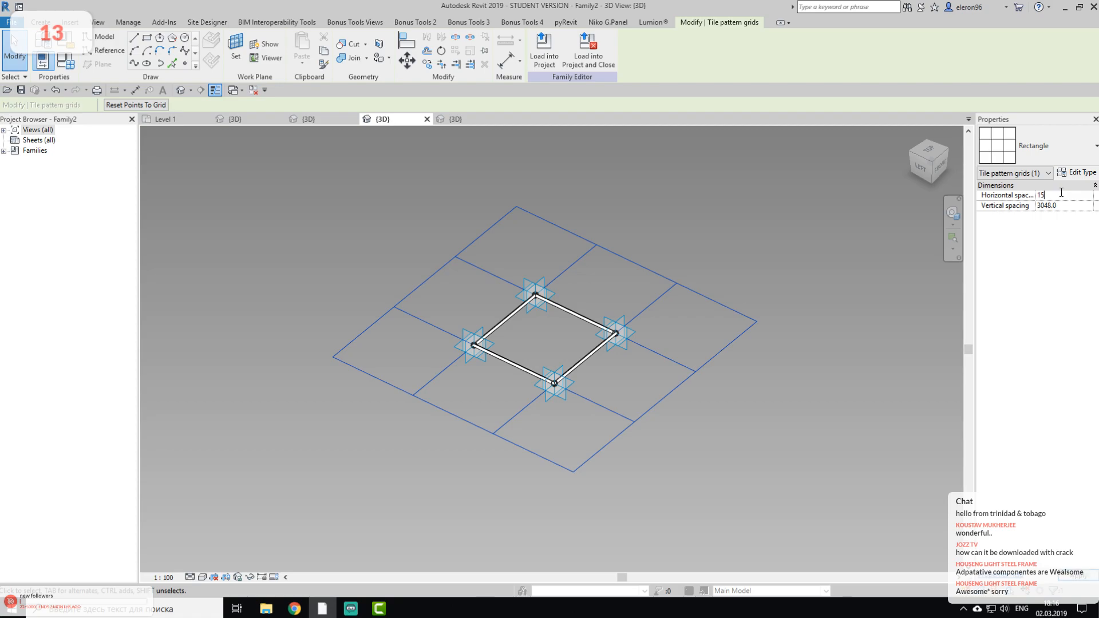
left_click(1063, 206)
type("150")
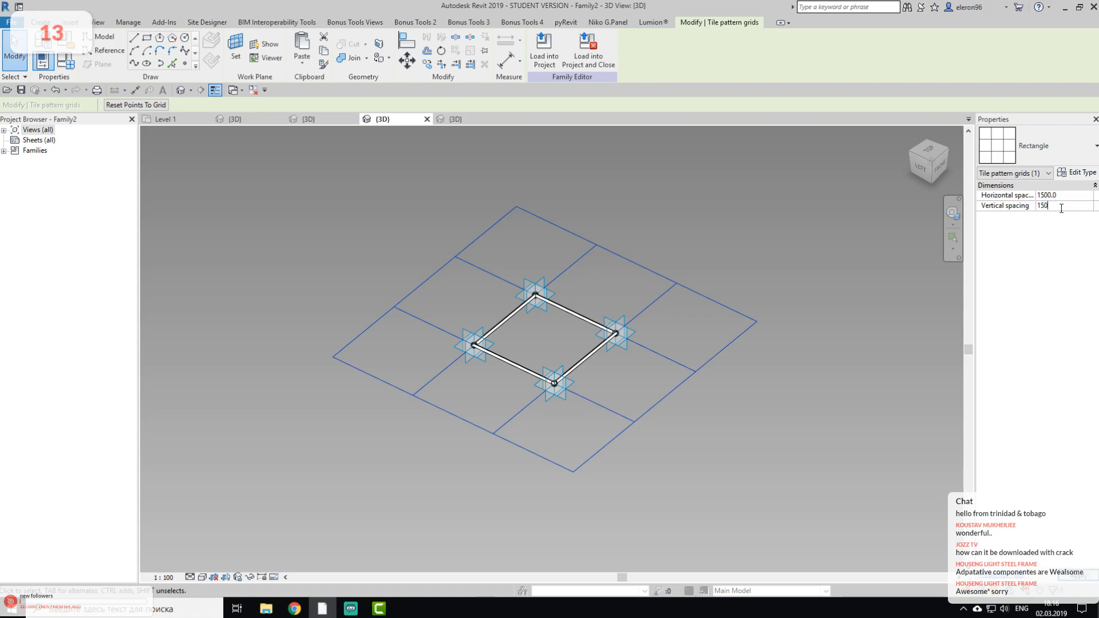
type("0")
Step: Reload the curtain panel family into Family1, overwriting the existing version and its parameter values
left_click(765, 229)
left_click(546, 57)
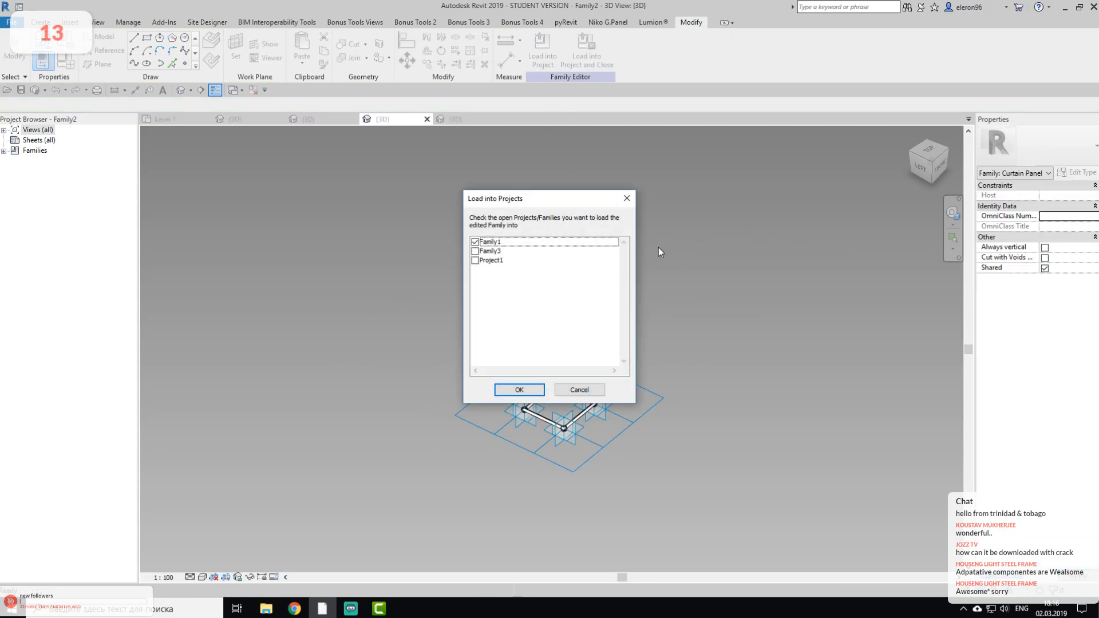
left_click(510, 391)
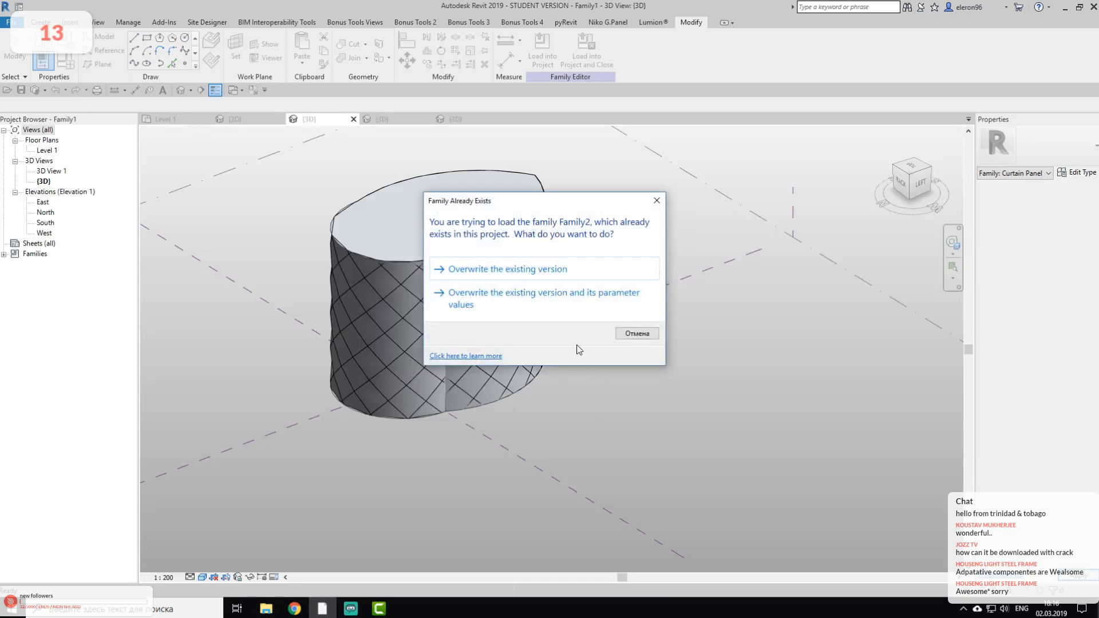
left_click(495, 303)
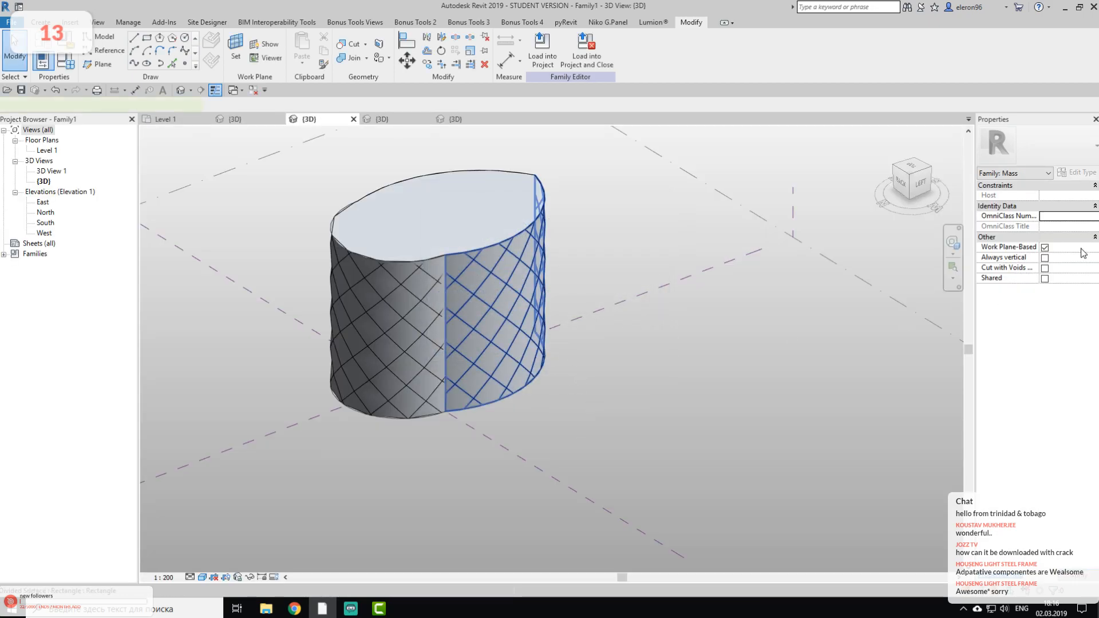
Step: Try to apply the Family2 panel type under Rectangle to each of the two rotated divided side surfaces of the mass
left_click(515, 297)
left_click(1030, 145)
left_click(1005, 381)
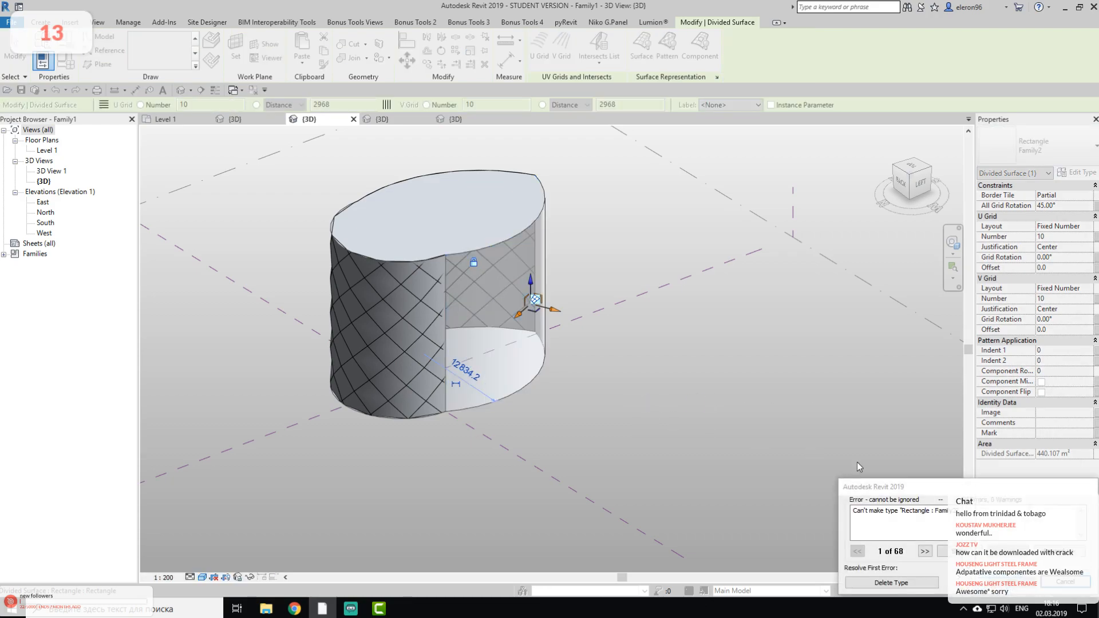
left_click(1064, 582)
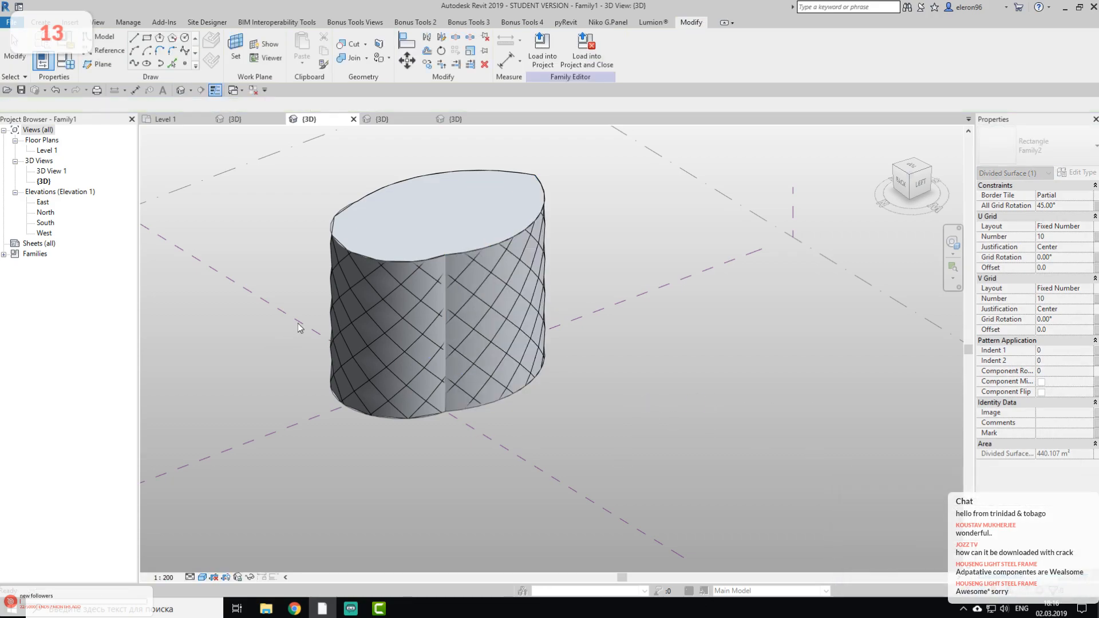
left_click(456, 343)
left_click(399, 417)
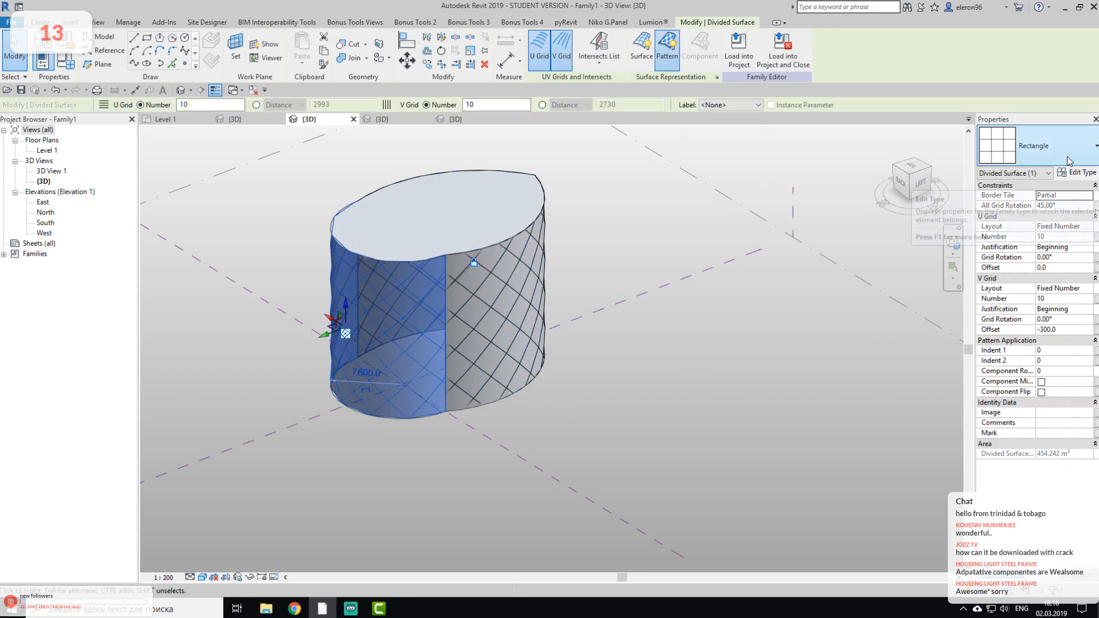
left_click(1035, 147)
left_click(1012, 384)
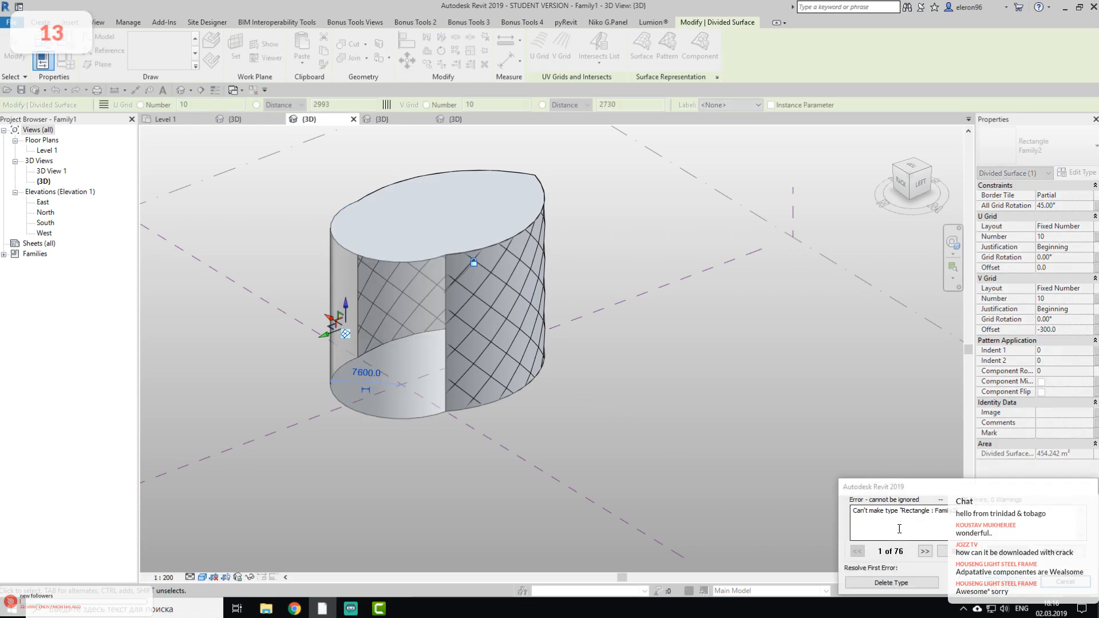
Step: Delete the entire existing mass with its divided surfaces, keeping the level and reference planes
scroll(586, 370, "down", 3)
left_click_drag(351, 183, 610, 429)
key("Delete")
Step: Draw a model-line circle with a radius of about 14000 centred on the intersection of the reference planes
left_click(184, 63)
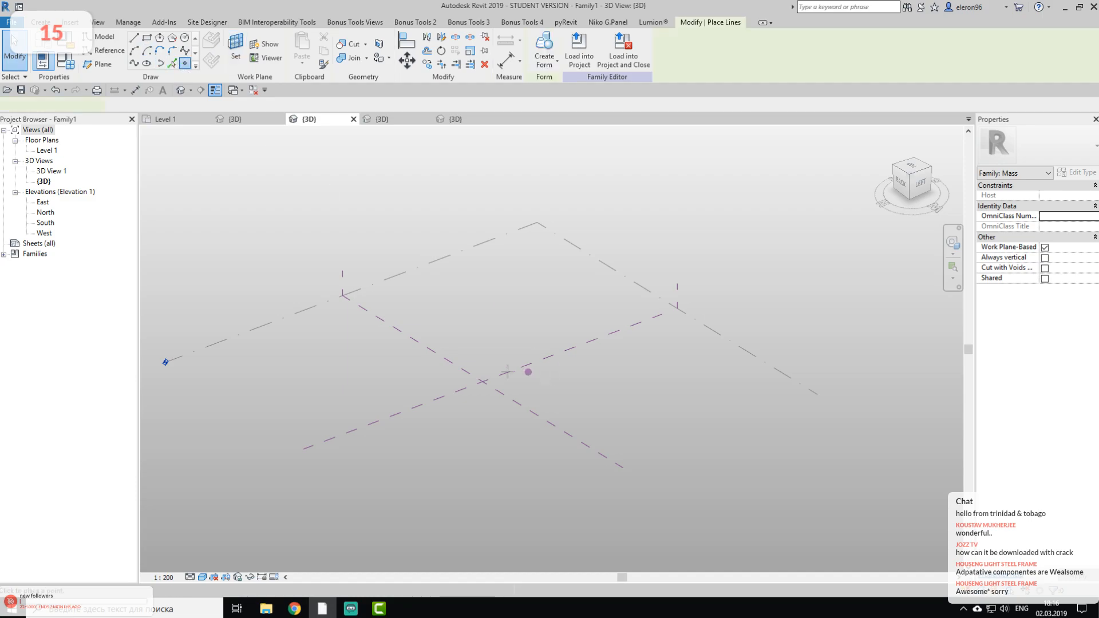
key("Escape")
left_click(184, 39)
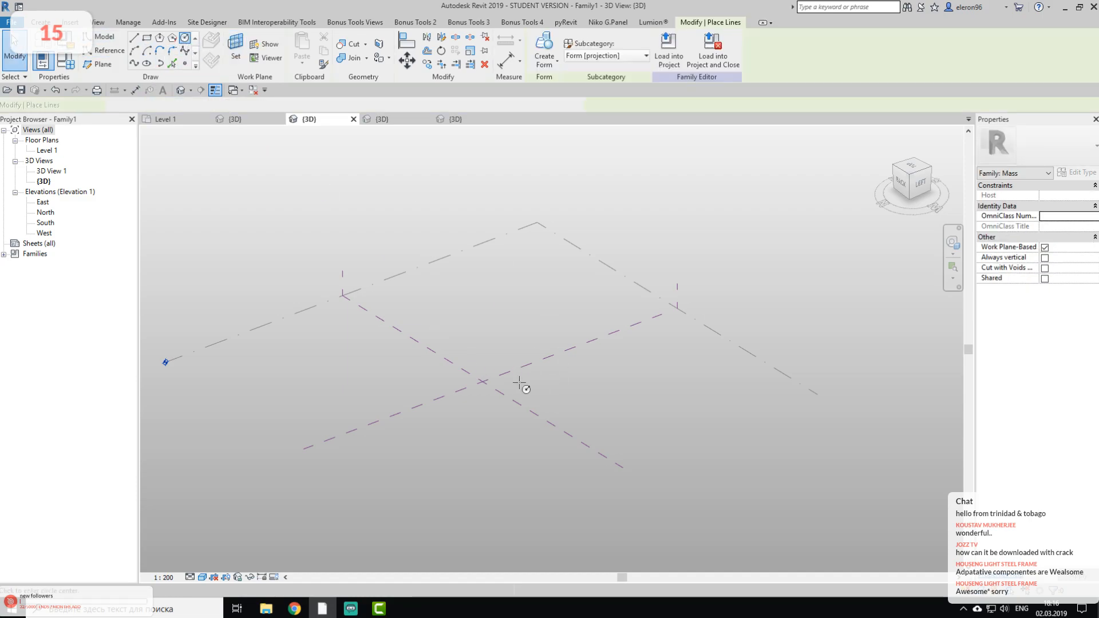
left_click(483, 381)
left_click(526, 404)
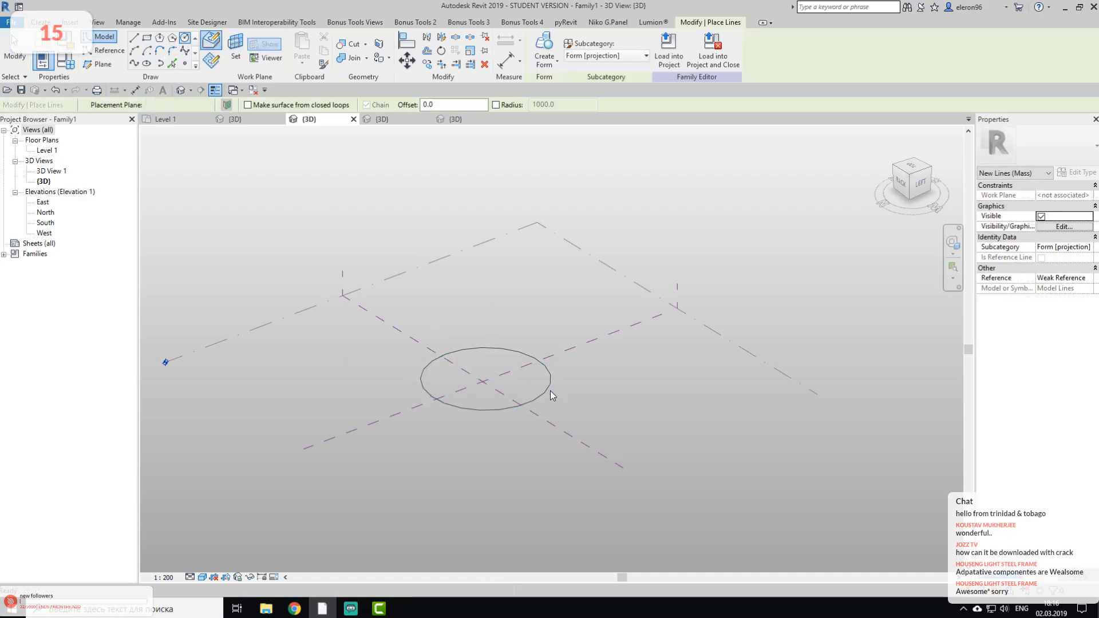
key("Escape")
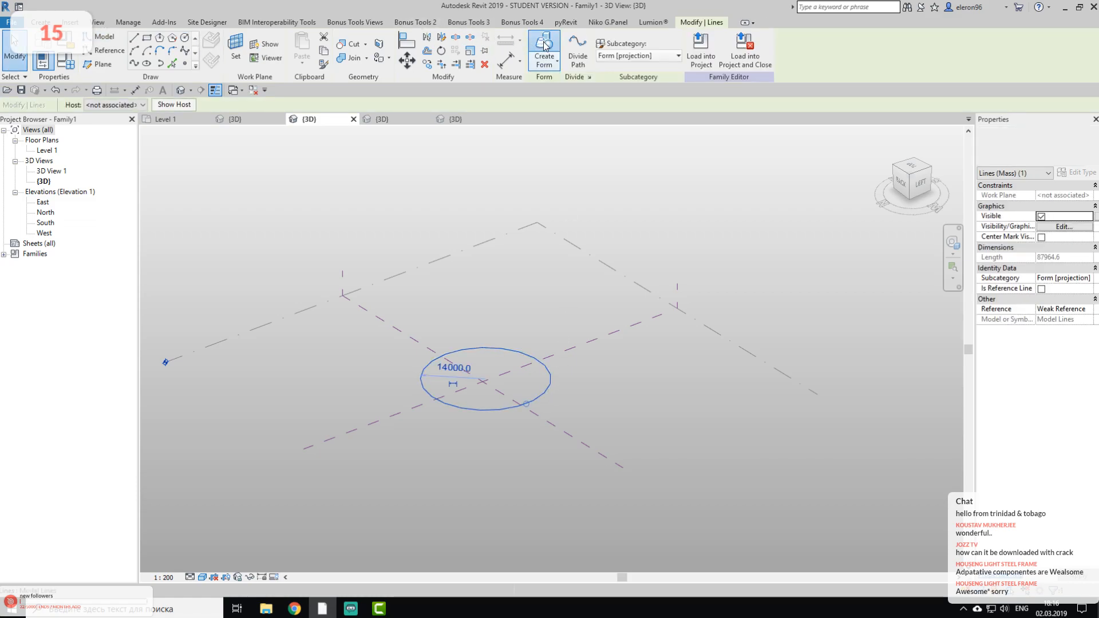
Step: Create a solid cylinder form from the circle and pull its top face upward into a tall cylinder
left_click(545, 50)
left_click(452, 502)
left_click(486, 337)
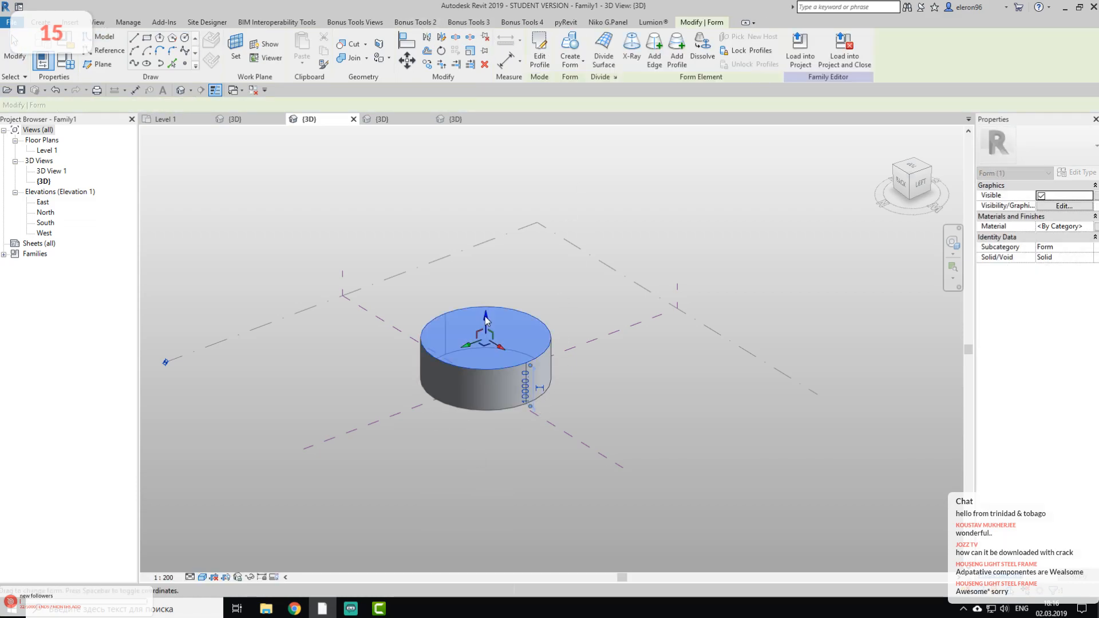
left_click_drag(488, 322, 502, 240)
Step: Divide one half of the cylinder's side surface and apply the Family2 panel type under Rectangle to it
left_click(491, 327)
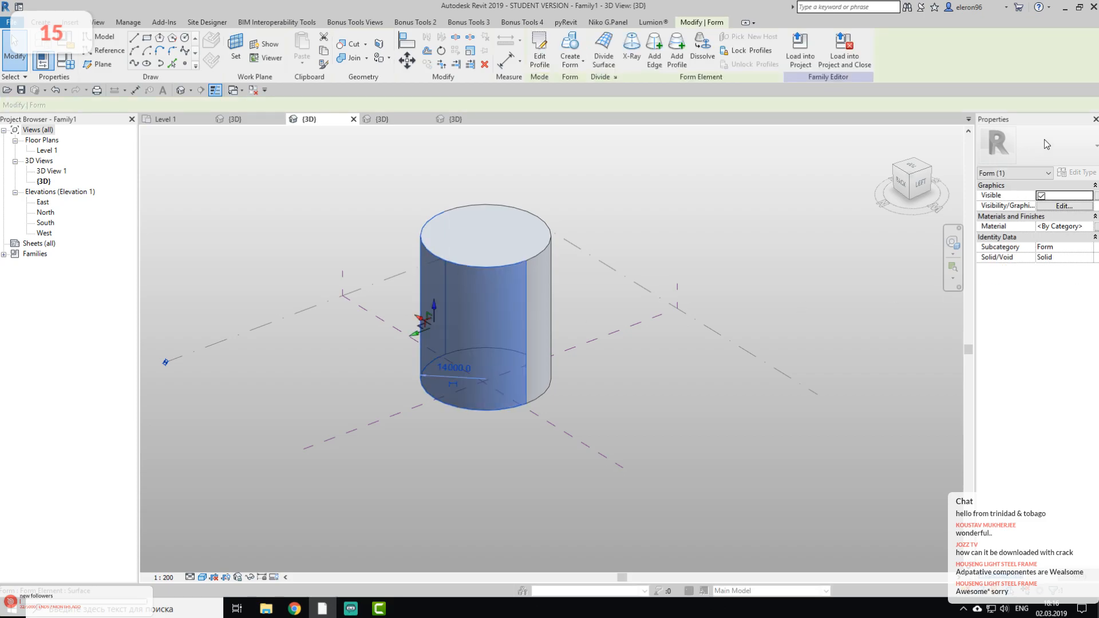
left_click(609, 43)
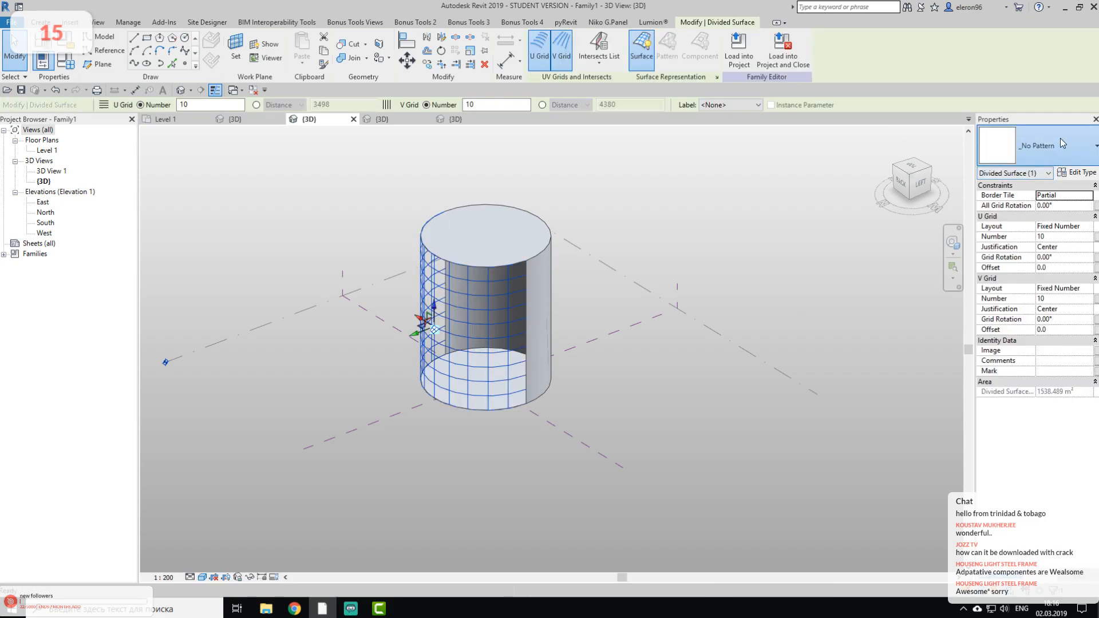
left_click(1036, 145)
left_click(1008, 386)
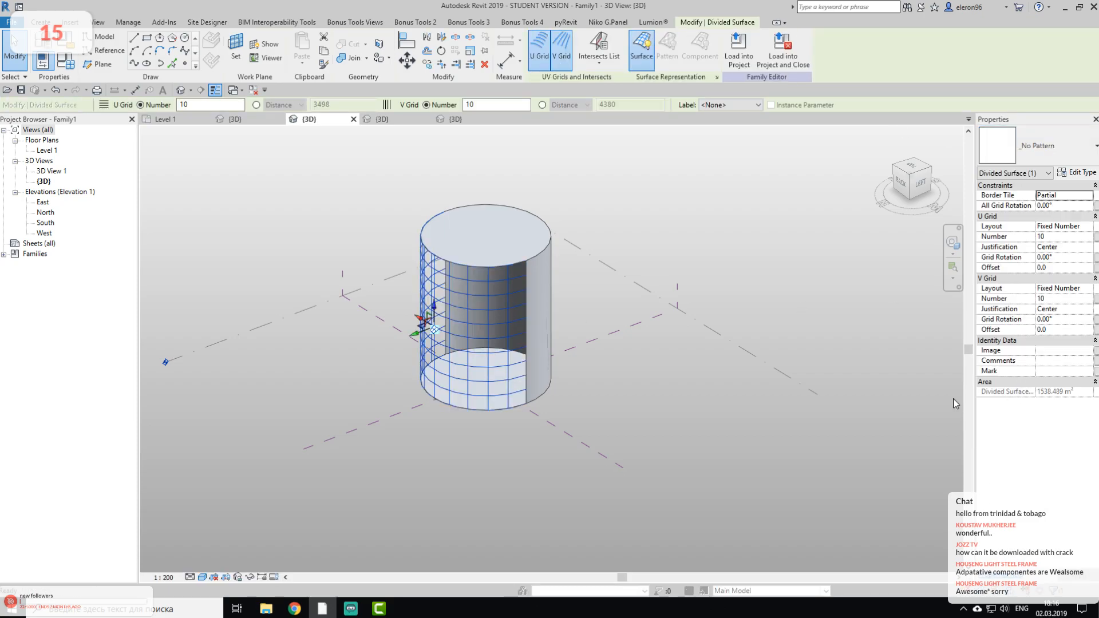
left_click(617, 400)
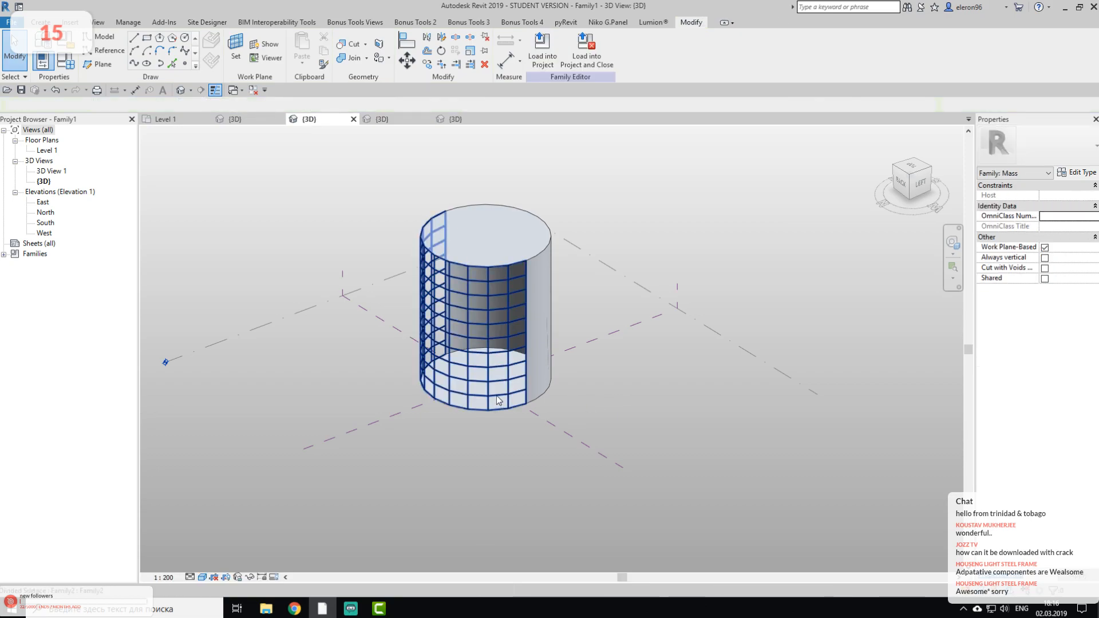
scroll(490, 372, "up", 5)
scroll(791, 403, "up", 2)
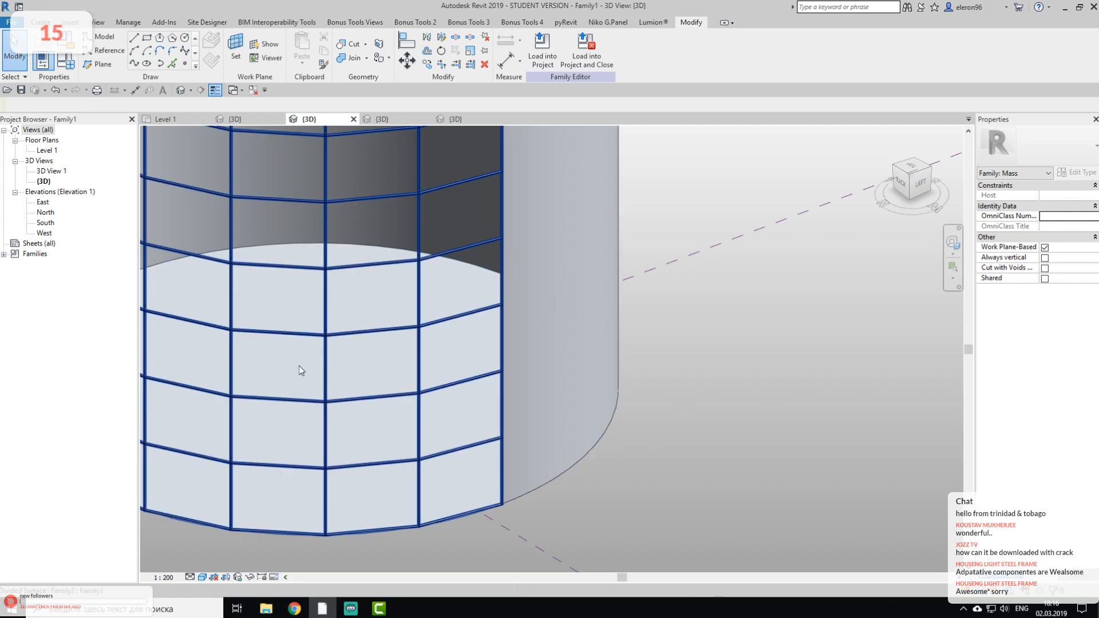
left_click(322, 342)
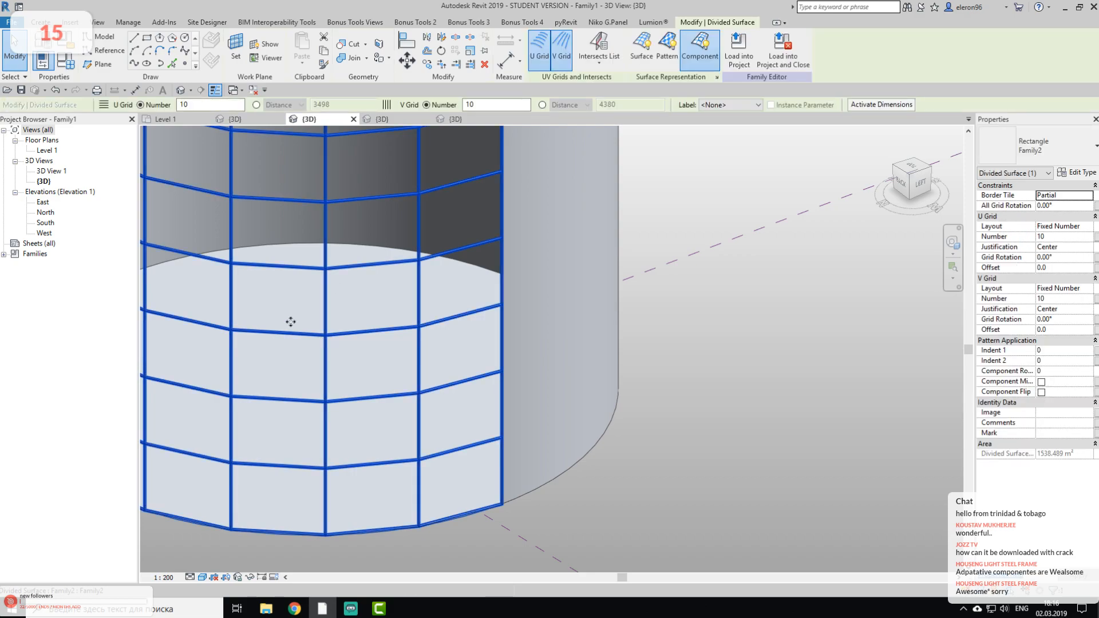
left_click(659, 235)
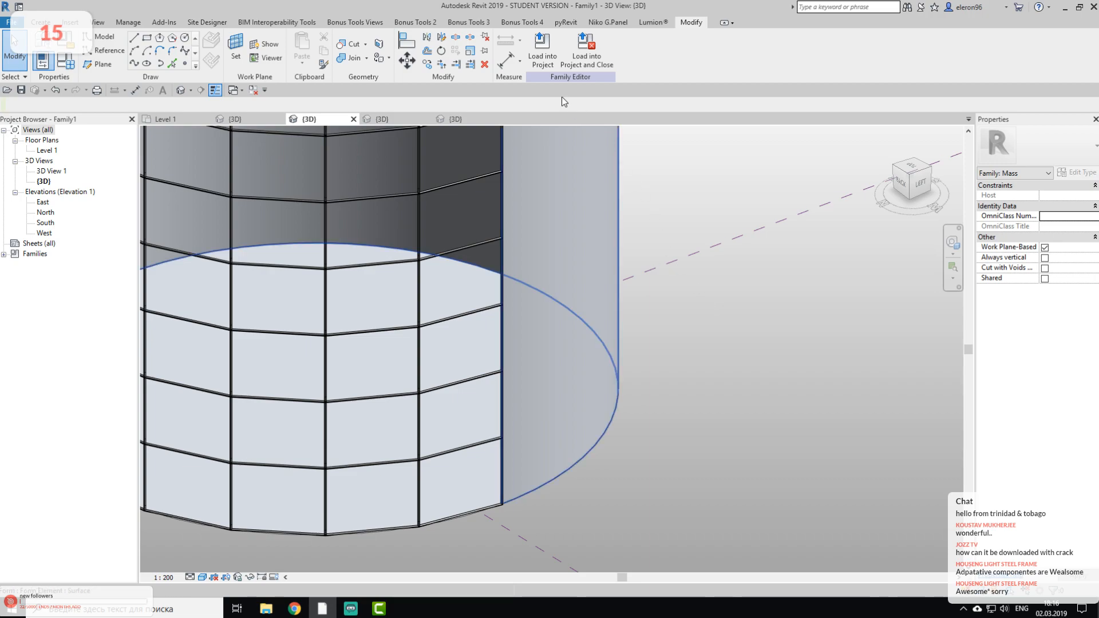
Step: Load the mass family into Project1 and place one instance of it on the Level 1 work plane
left_click(541, 53)
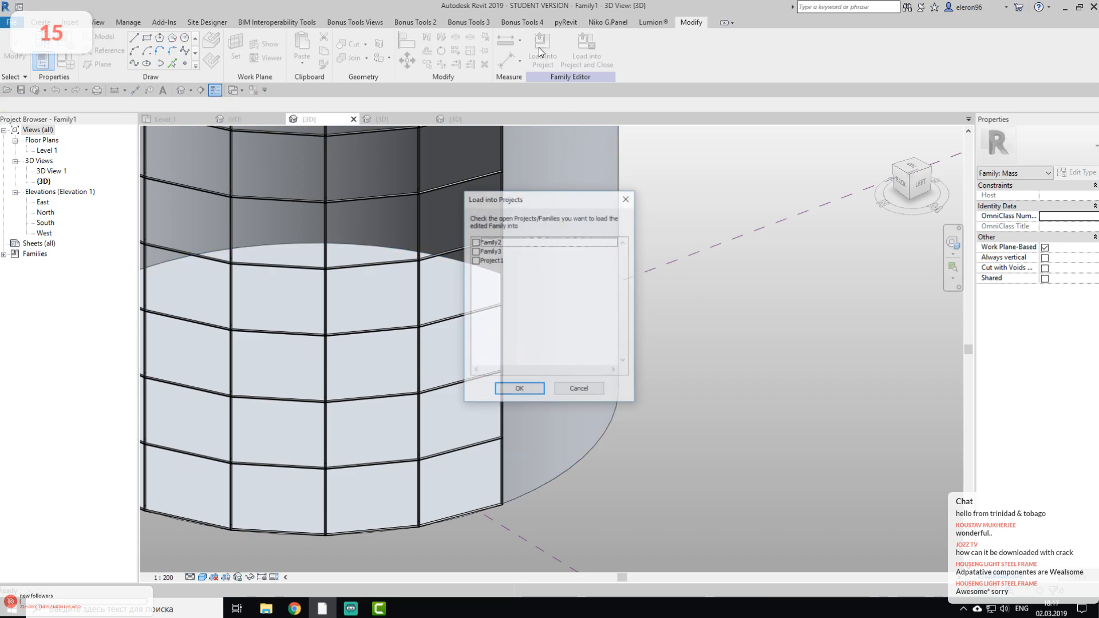
left_click(475, 261)
left_click(519, 390)
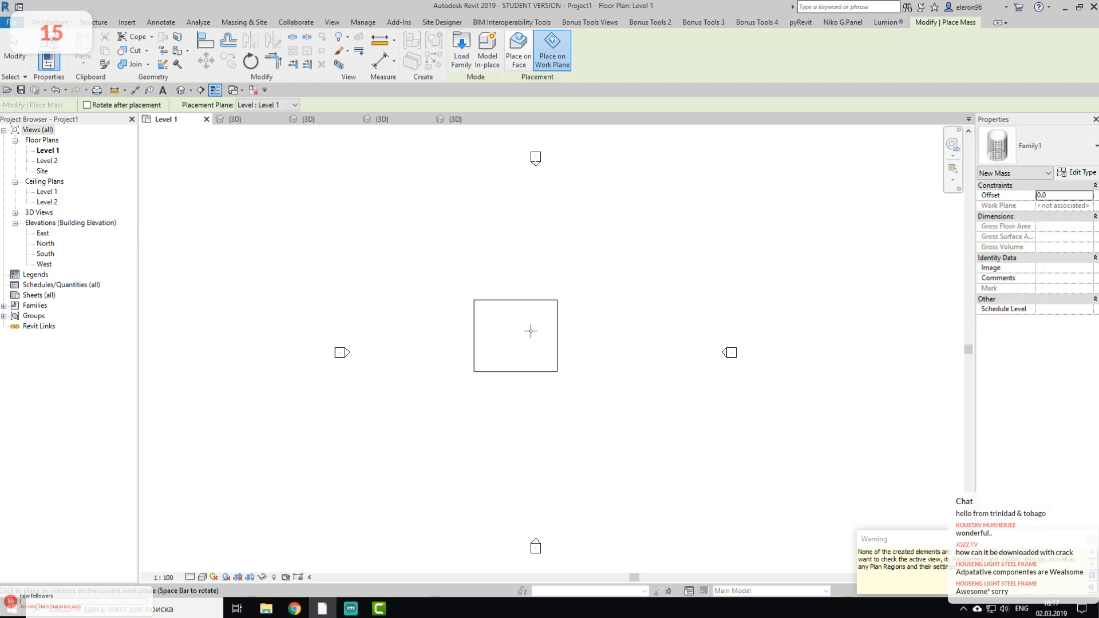
key("Escape")
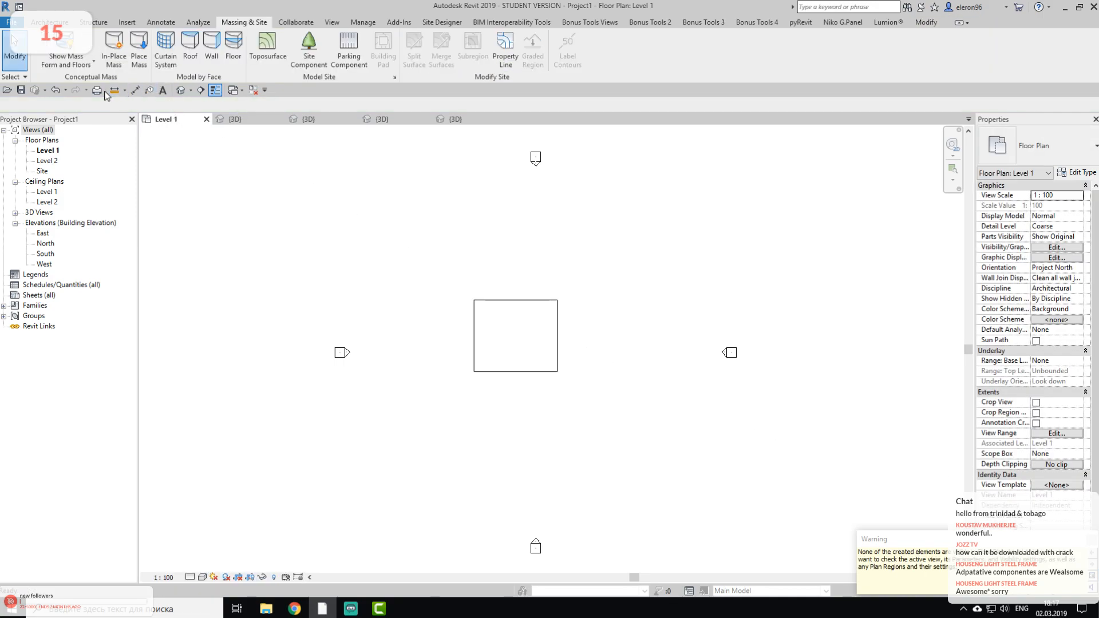
Step: Open the project's default 3D view and examine the placed mass and its curtain panels from the side
left_click(181, 90)
scroll(569, 361, "down", 8)
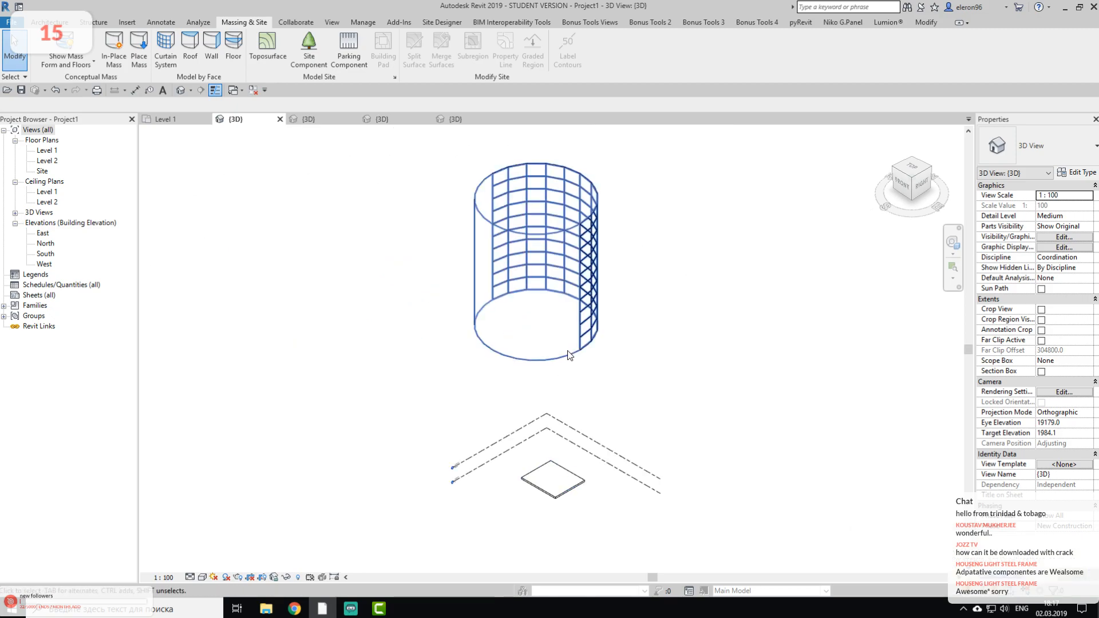
middle_click_drag(731, 369, 559, 347, "shift")
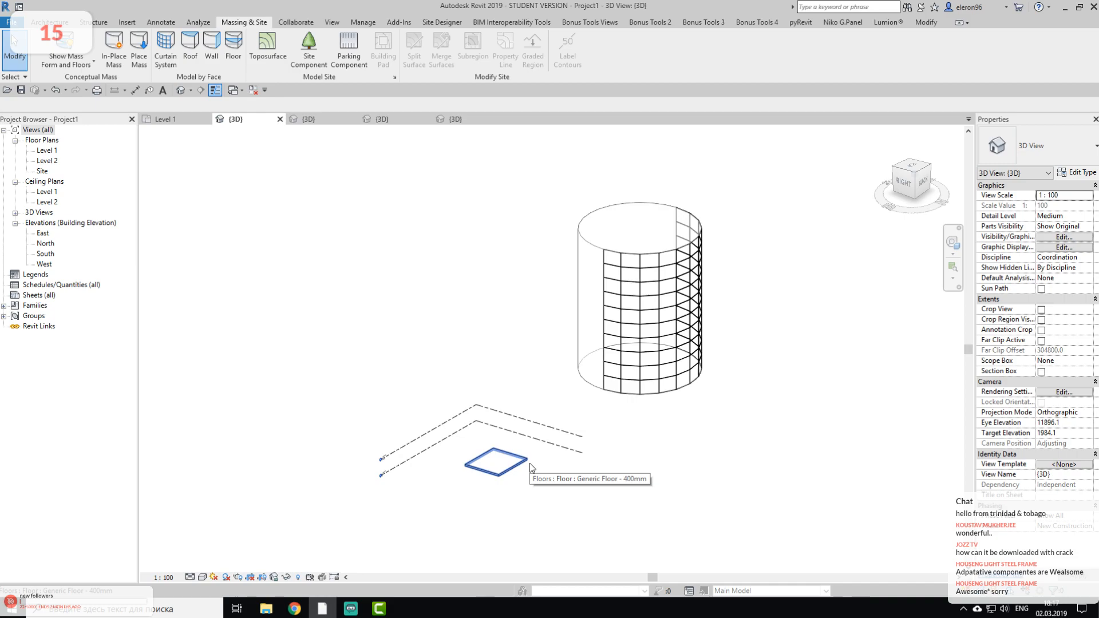
middle_click_drag(660, 504, 673, 448, "shift")
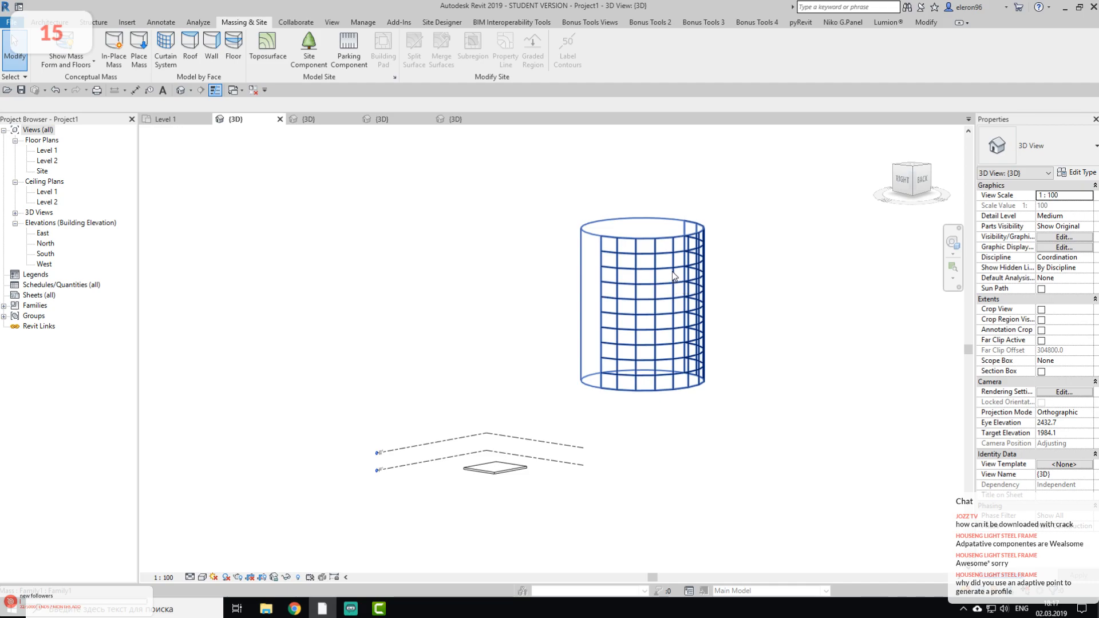
Step: Review the Family3 profile family, the Family2 panel's family types, and the properties of the circular profile in its frame
left_click(441, 121)
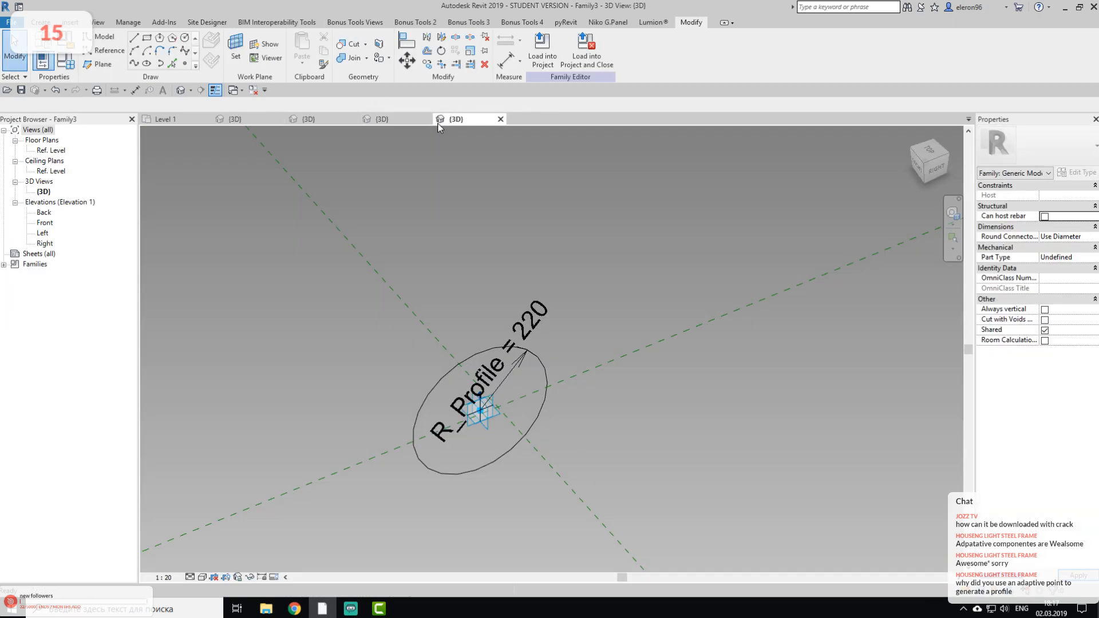
left_click(381, 119)
scroll(523, 431, "up", 6)
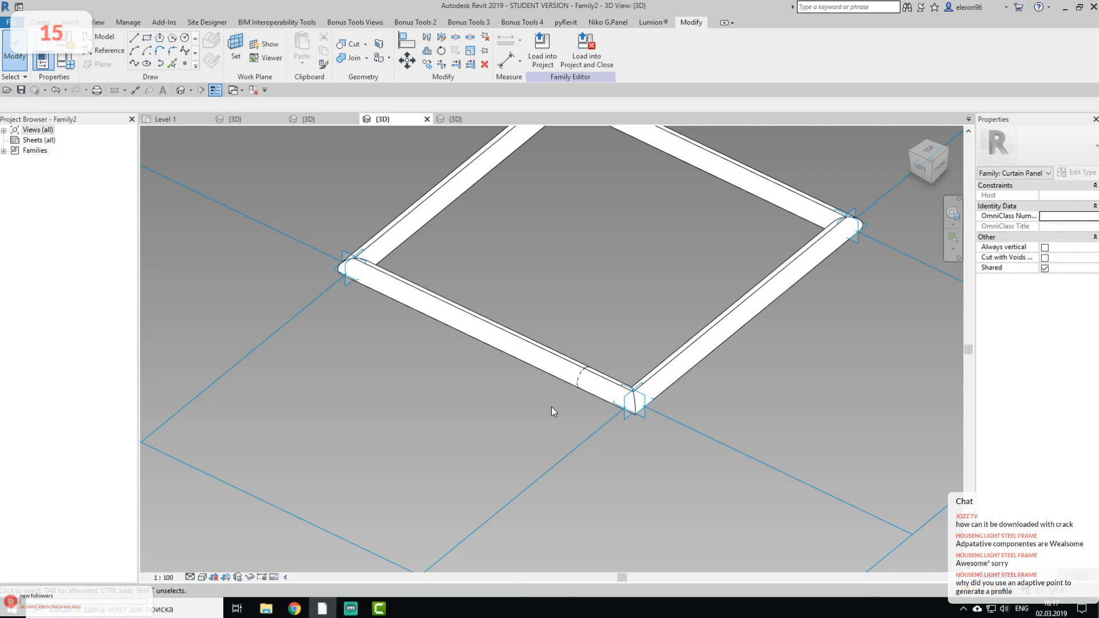
left_click(65, 60)
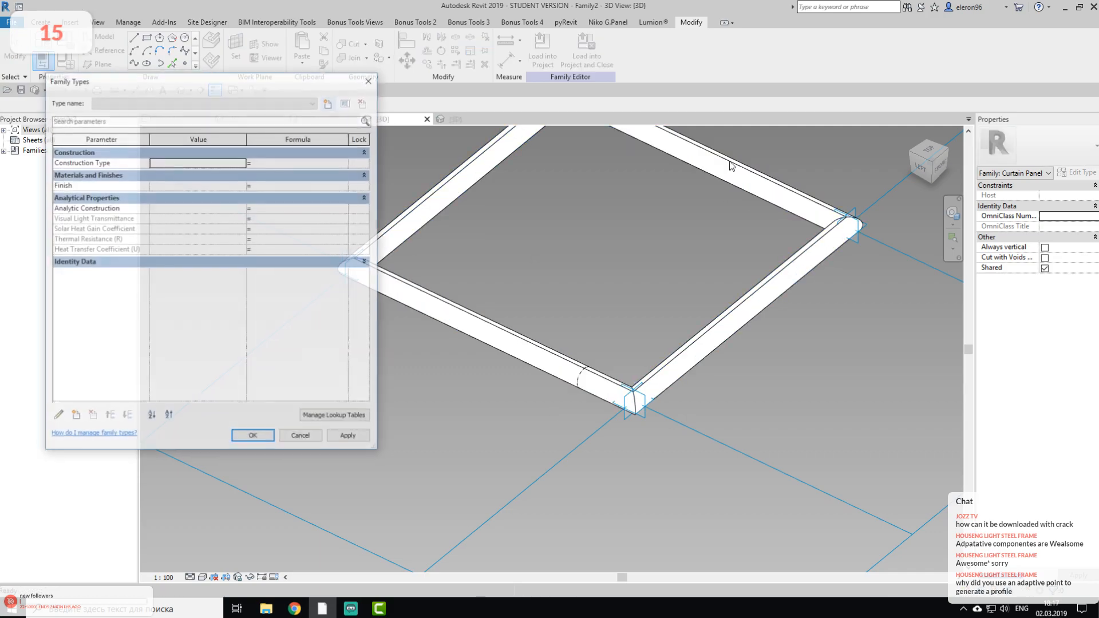
left_click(369, 79)
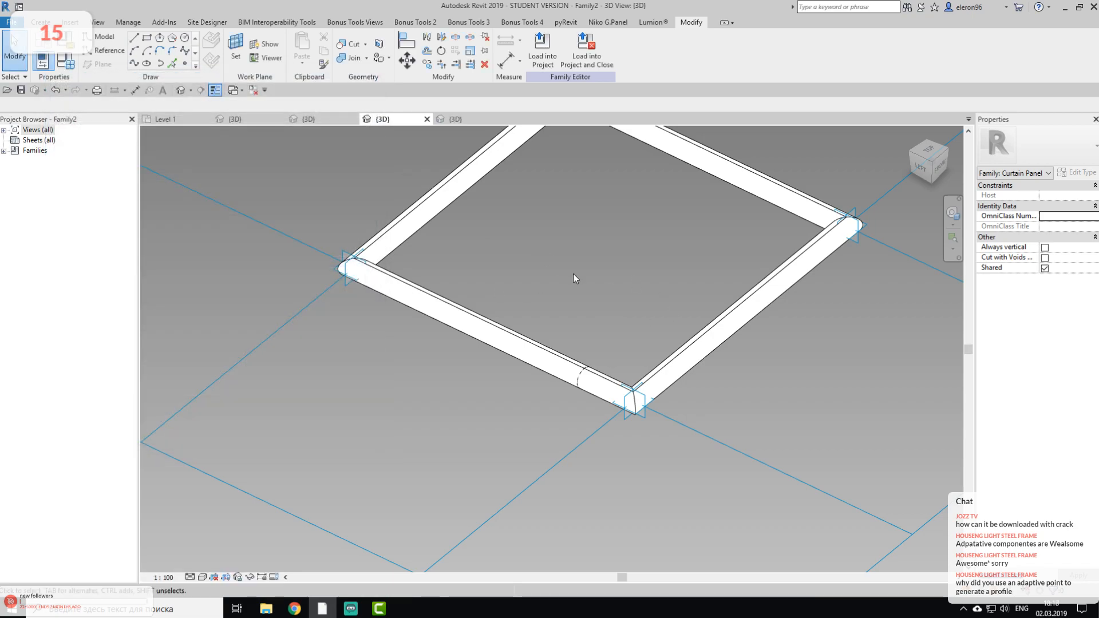
left_click(579, 385)
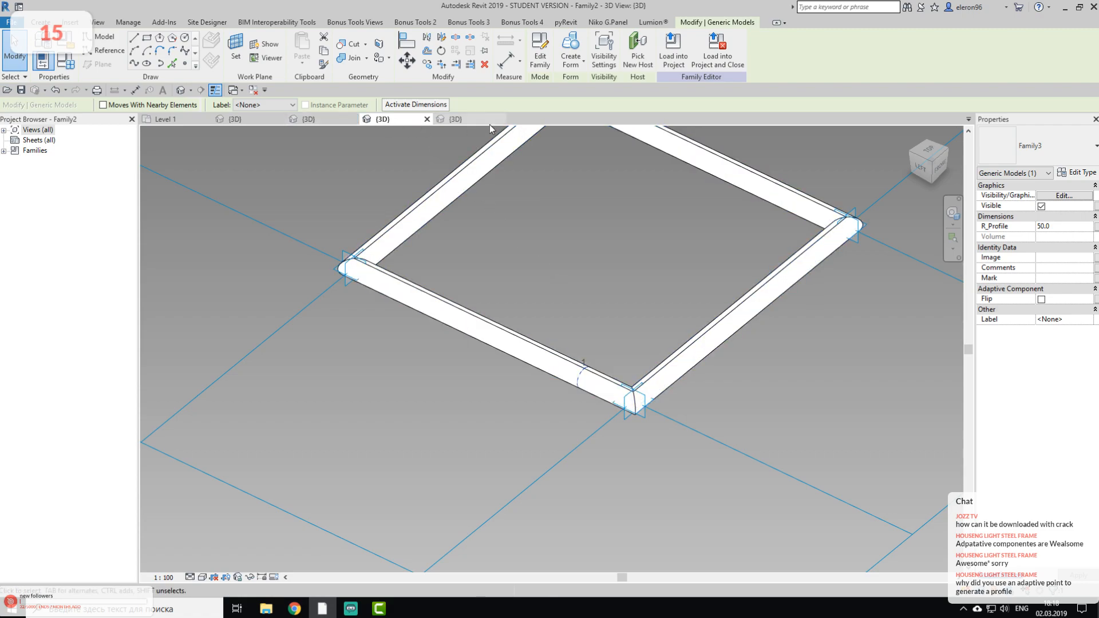
left_click(540, 269)
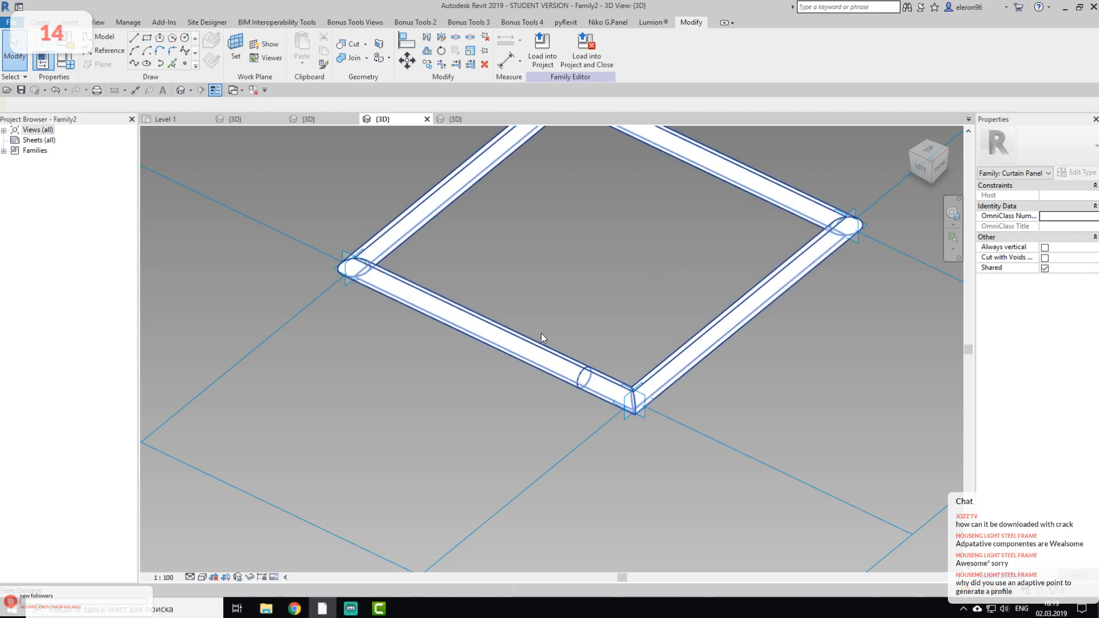
Step: Display the curtain panel family's 3D view as Wireframe
middle_click_drag(610, 269, 562, 378)
middle_click_drag(719, 405, 338, 444)
middle_click_drag(488, 305, 489, 385)
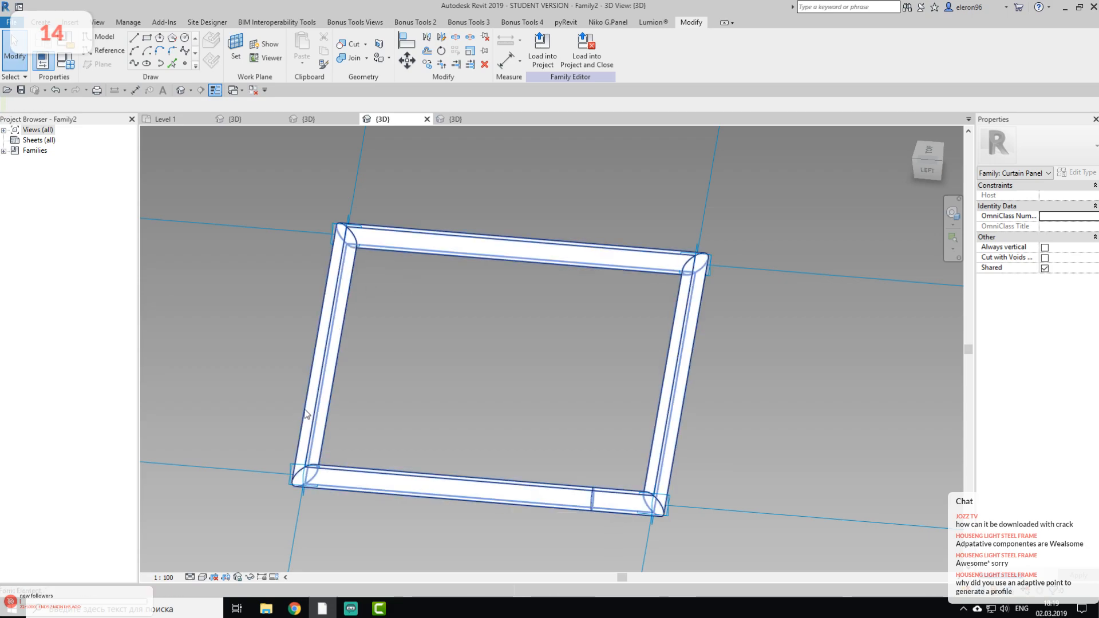
left_click(202, 577)
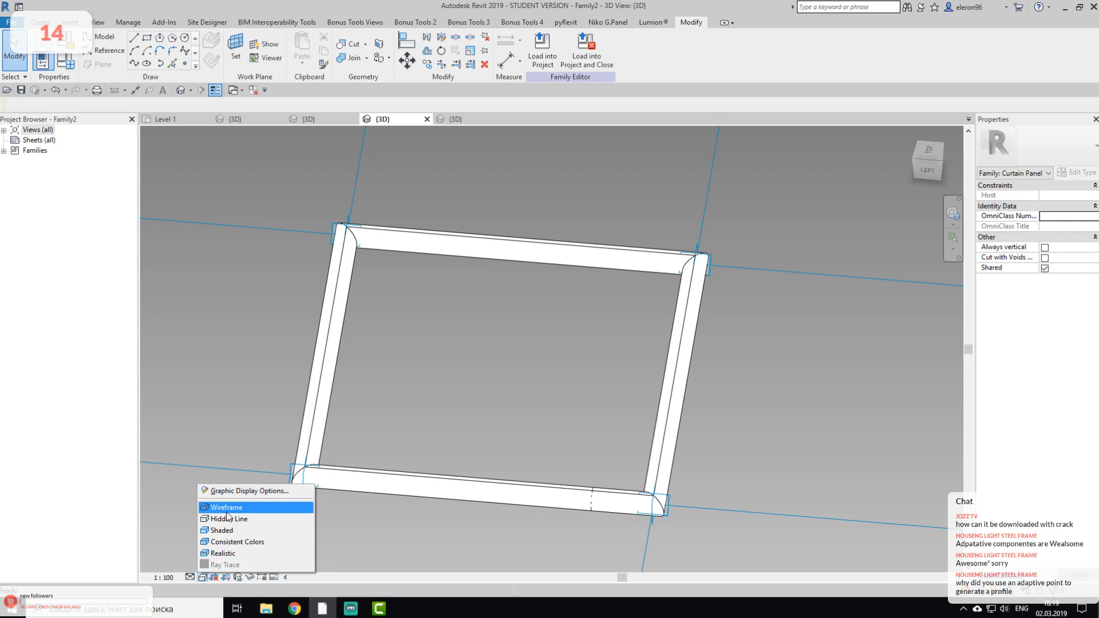
left_click(227, 508)
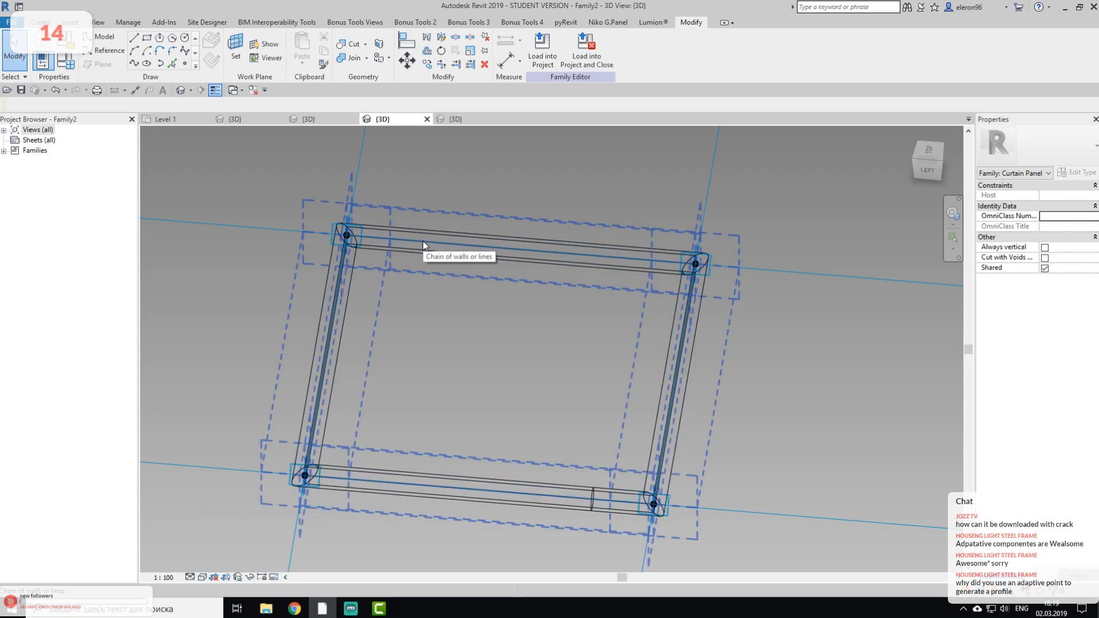
Step: Create a solid flat panel form from the chain of four reference lines, with its positive offset pulled to about -29.4 mm
key("Tab")
left_click(519, 253)
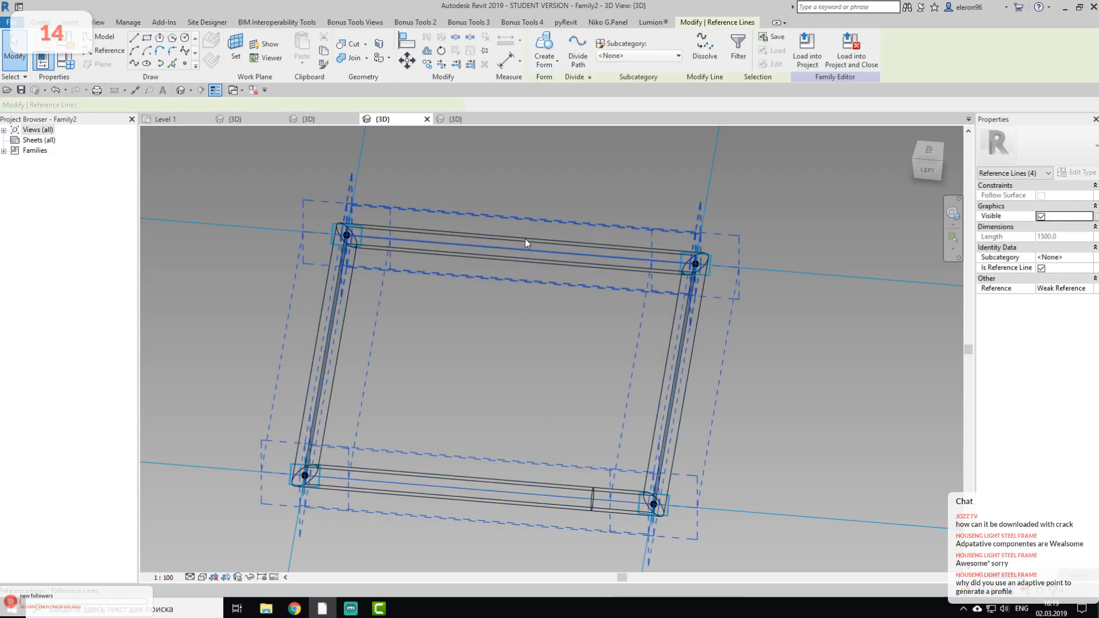
left_click(544, 44)
left_click(352, 527)
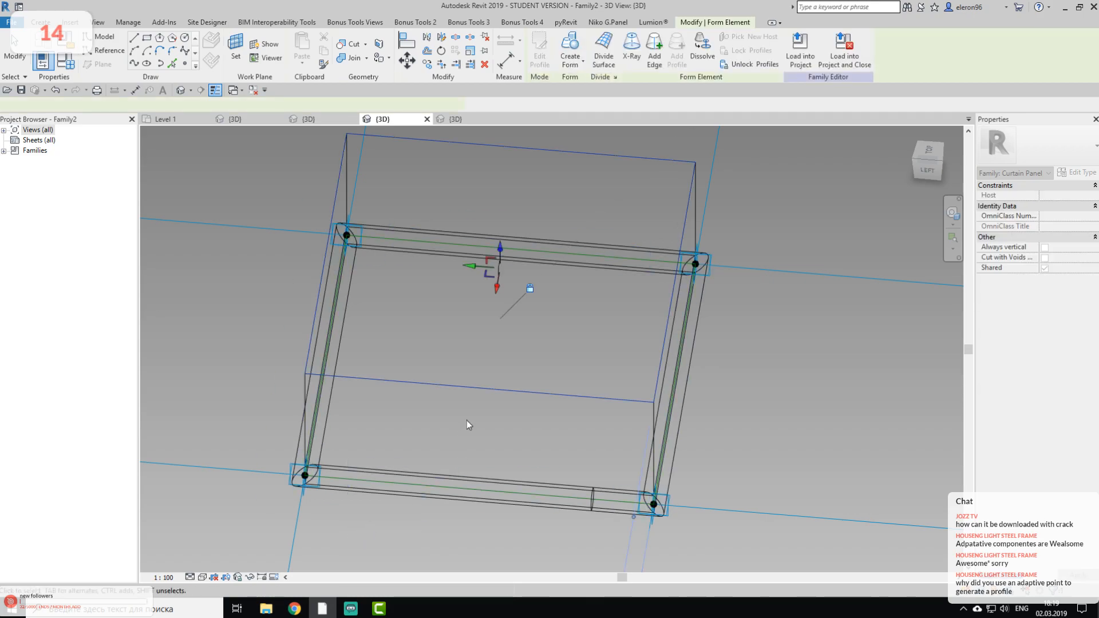
left_click_drag(500, 252, 500, 360)
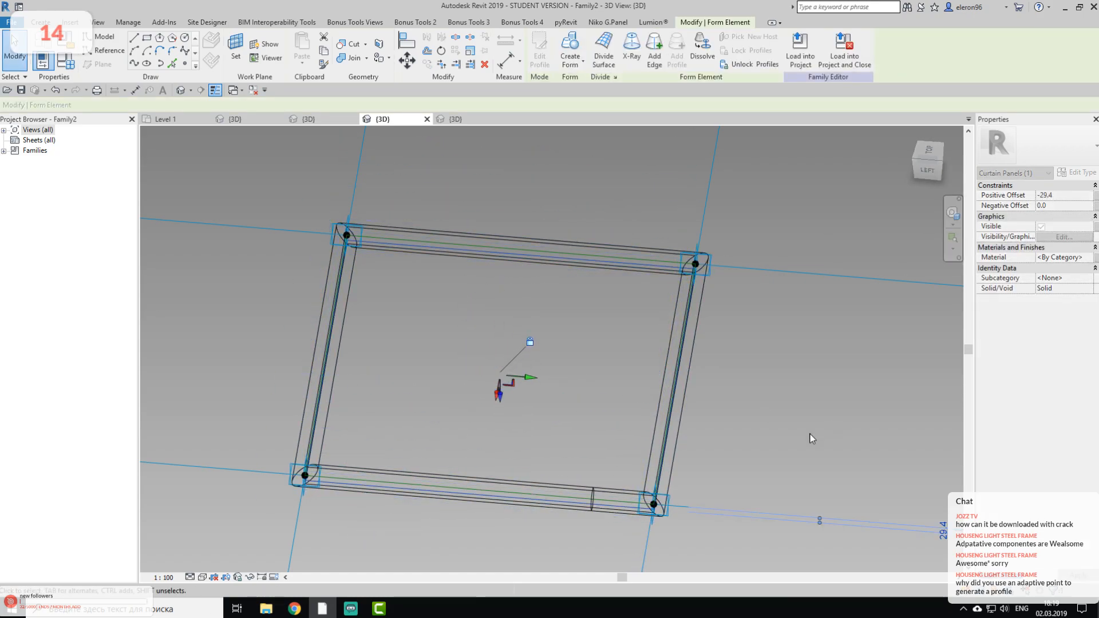
Step: Display the view as Shaded and examine the new pane inside its frame from above and below
middle_click_drag(819, 430, 691, 409, "shift")
left_click(202, 577)
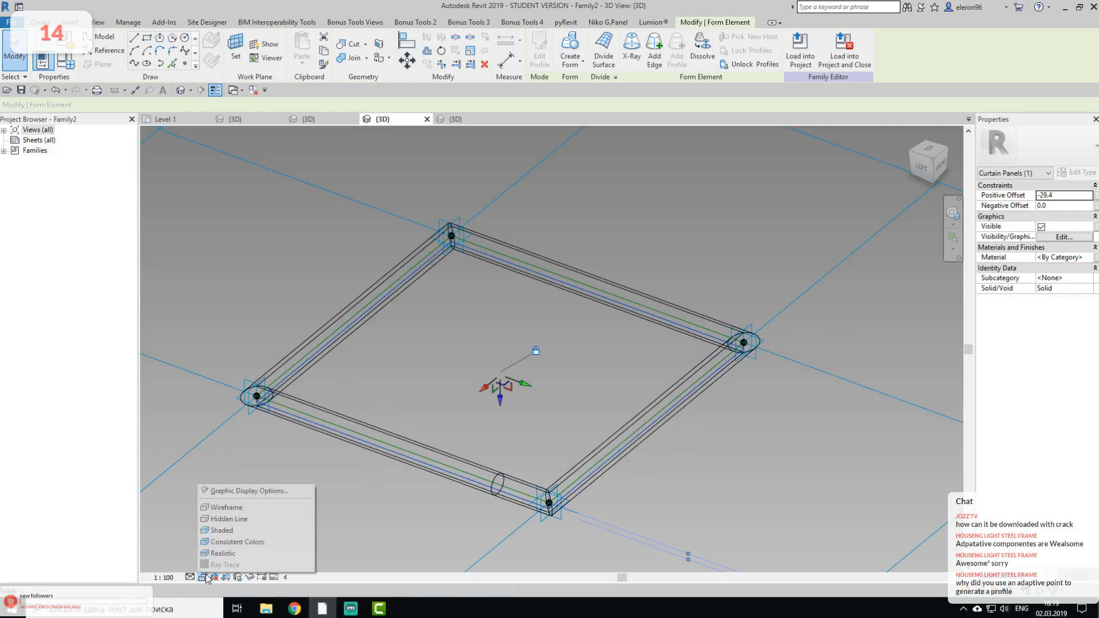
left_click(246, 530)
scroll(745, 514, "down", 3)
middle_click_drag(745, 513, 757, 381, "shift")
left_click(610, 478)
middle_click_drag(610, 478, 660, 270, "shift")
left_click(558, 418)
middle_click_drag(557, 393, 650, 485, "shift")
left_click(741, 448)
middle_click_drag(710, 453, 626, 431)
middle_click_drag(551, 414, 497, 391, "shift")
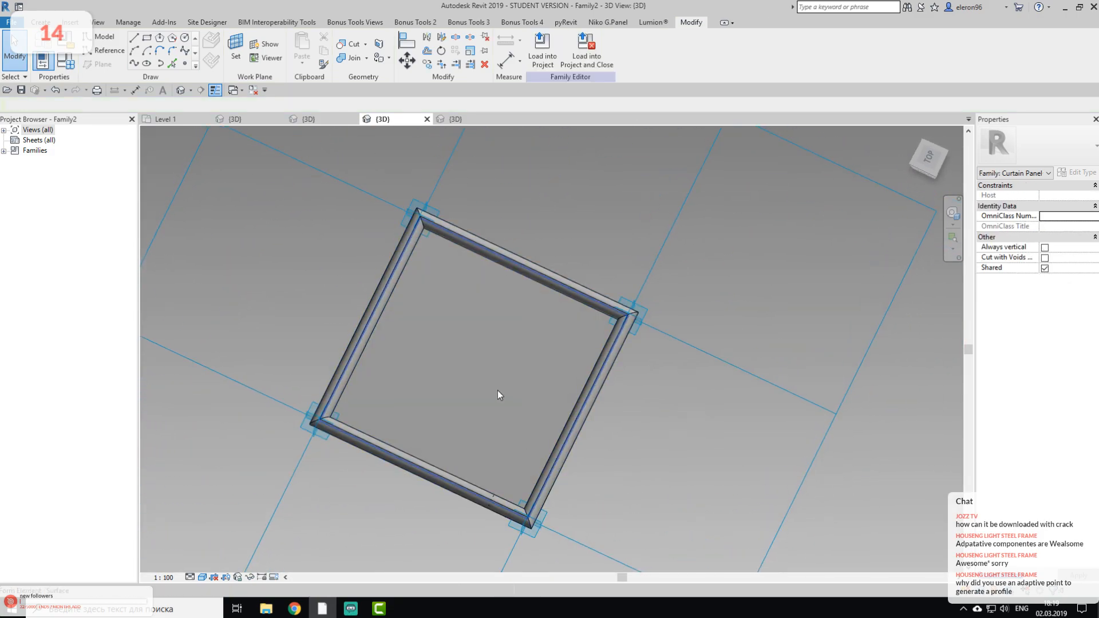
Step: Associate the pane's material with a new type-based family parameter named Glass, grouped under Materials and Finishes
left_click(497, 391)
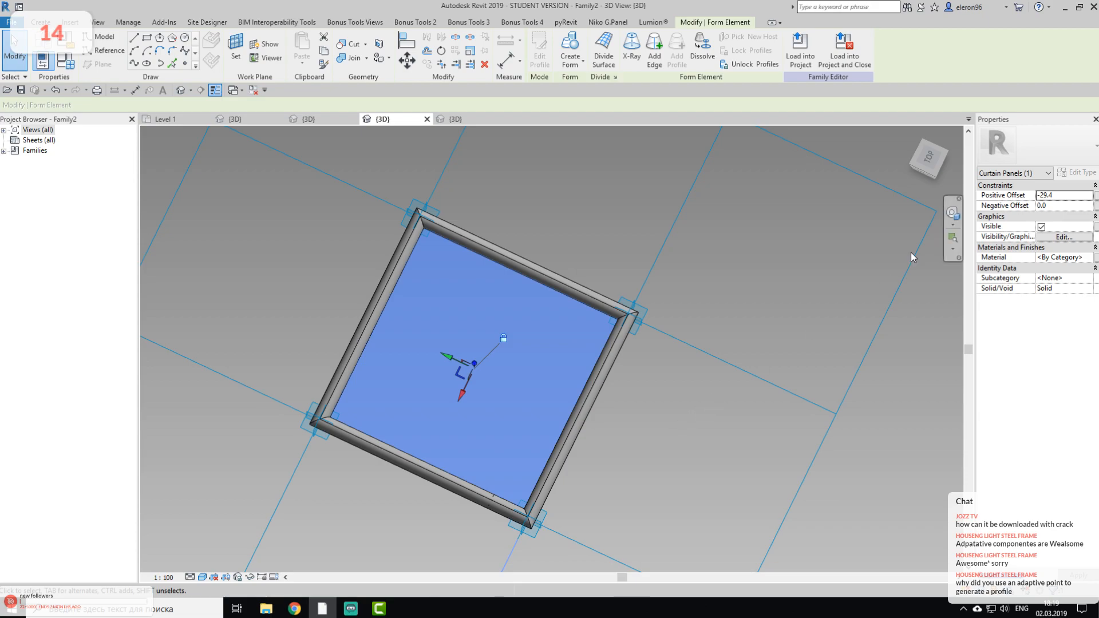
left_click(1095, 258)
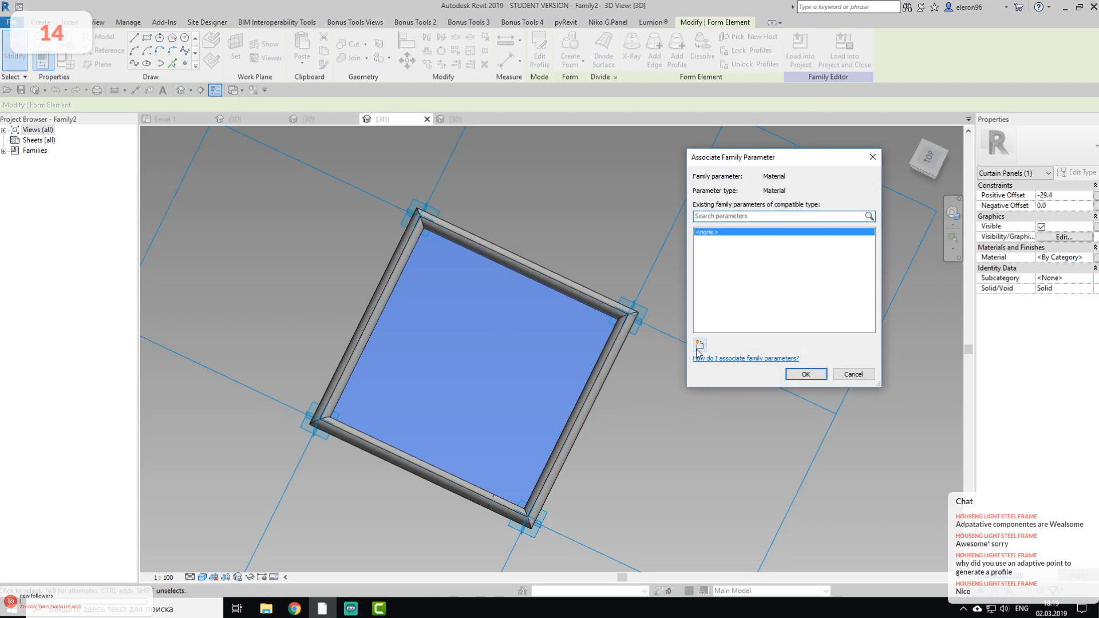
left_click(701, 343)
type("Glass")
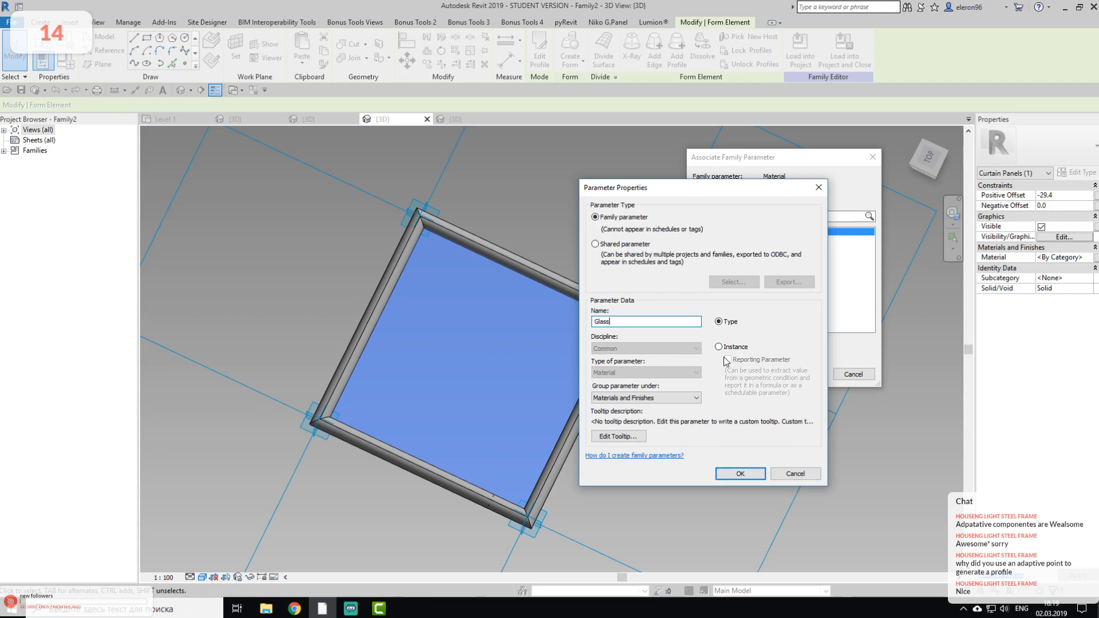
left_click(733, 471)
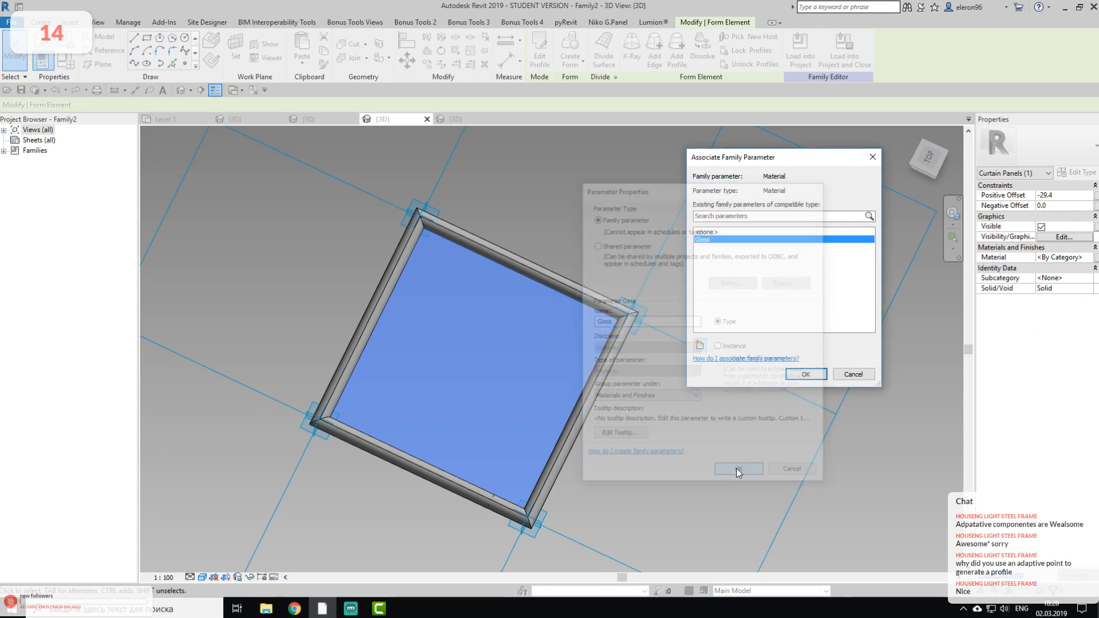
left_click(805, 374)
middle_click_drag(567, 537, 565, 180, "shift")
left_click(510, 356)
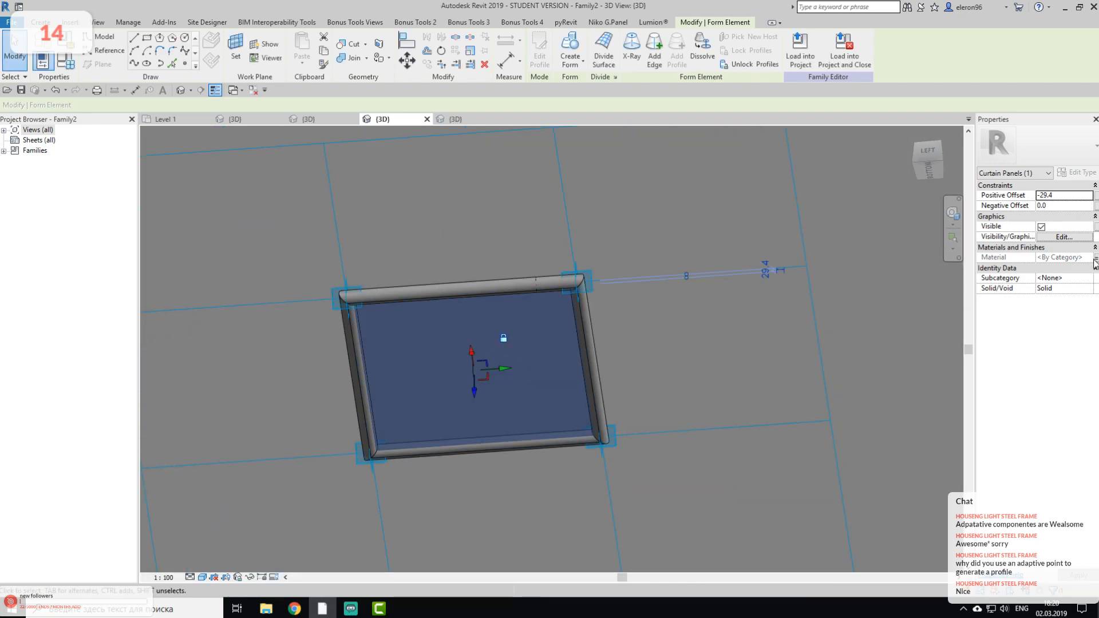
middle_click_drag(478, 251, 496, 455, "shift")
left_click(576, 231)
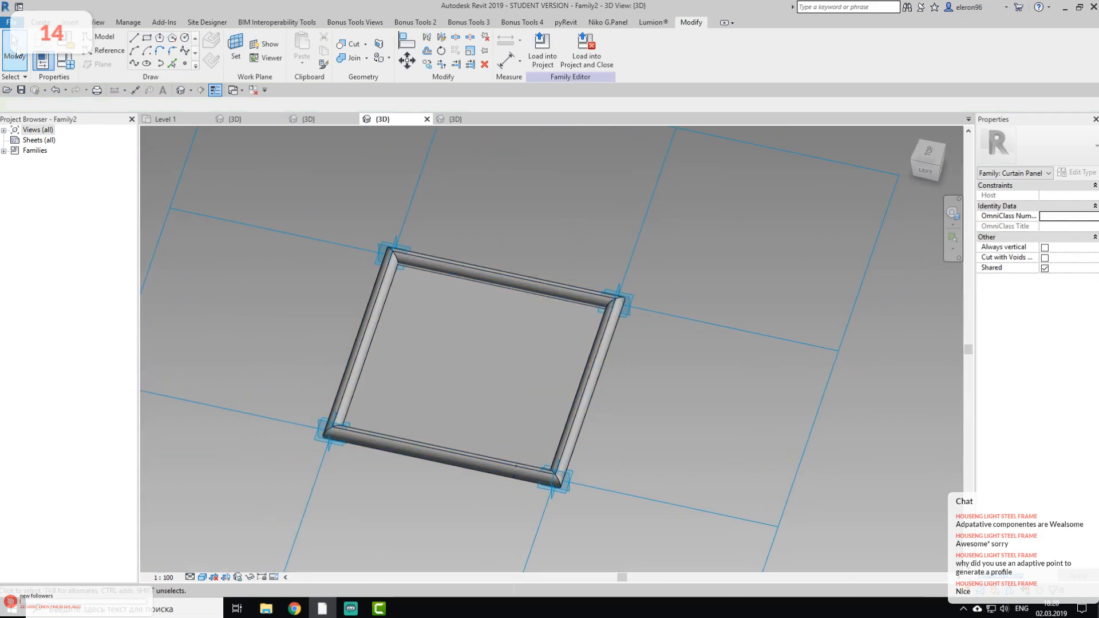
Step: Create a new material for the value of the Glass parameter in the family types
left_click(65, 61)
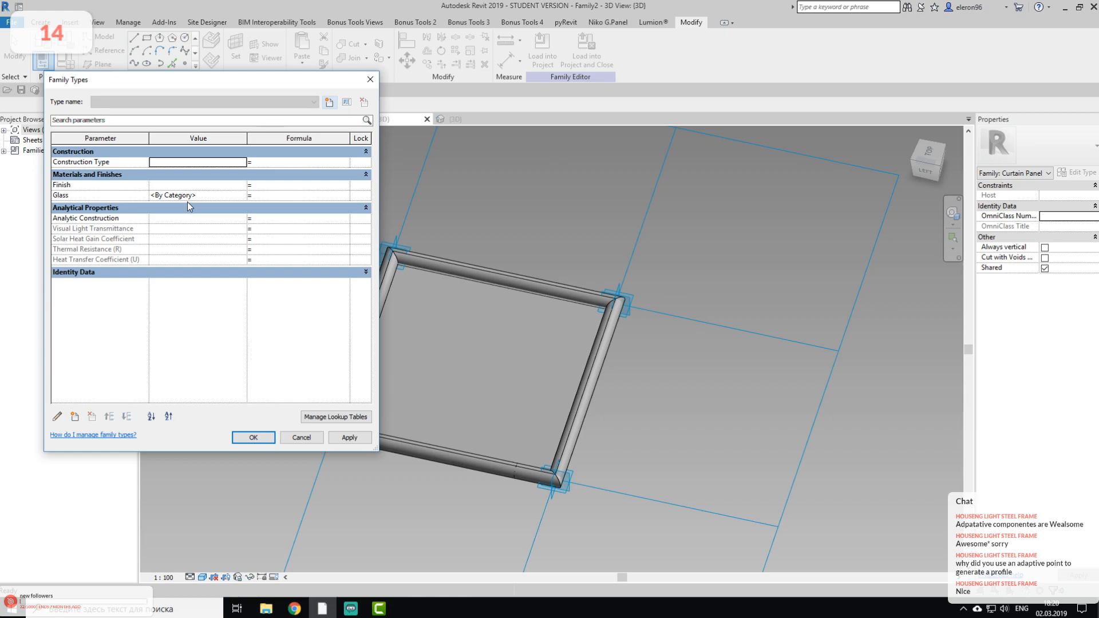
left_click(245, 195)
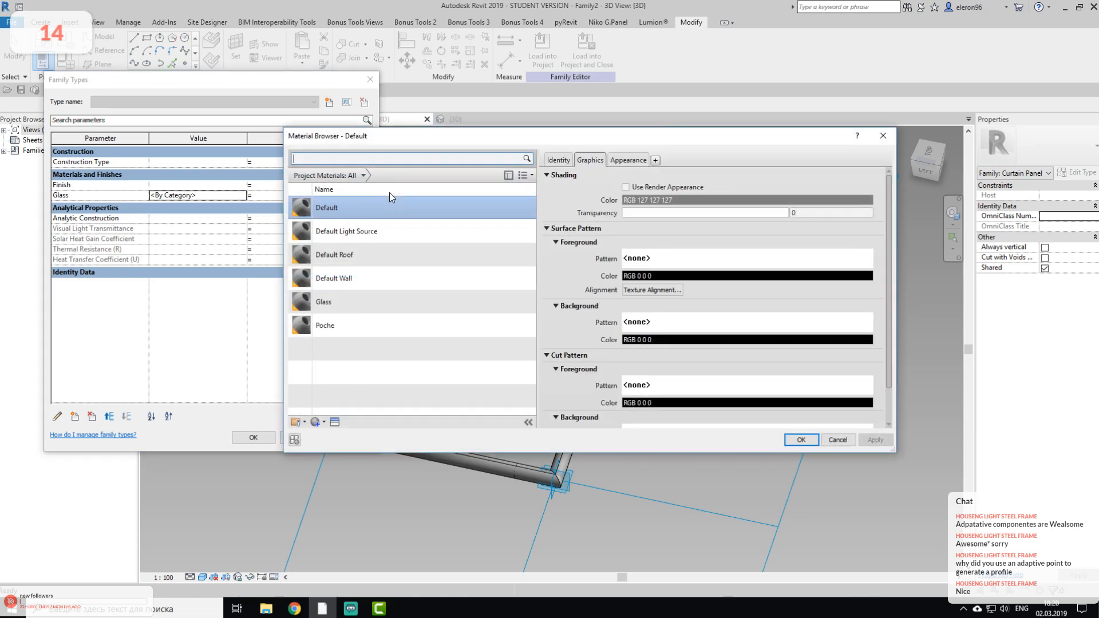
left_click_drag(455, 140, 573, 136)
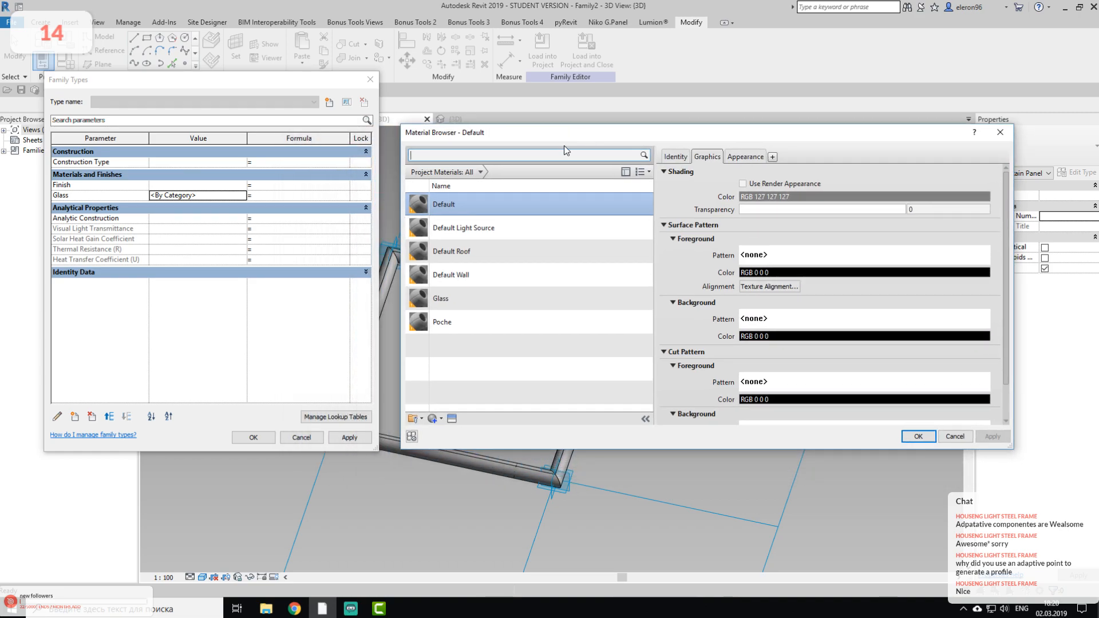
left_click(433, 421)
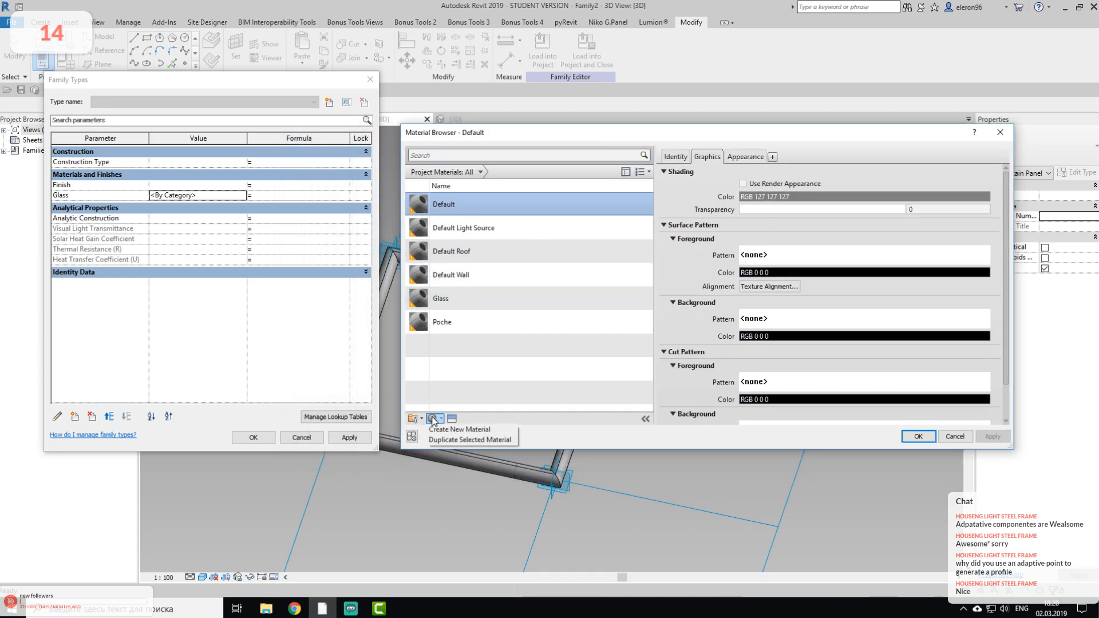
left_click(438, 434)
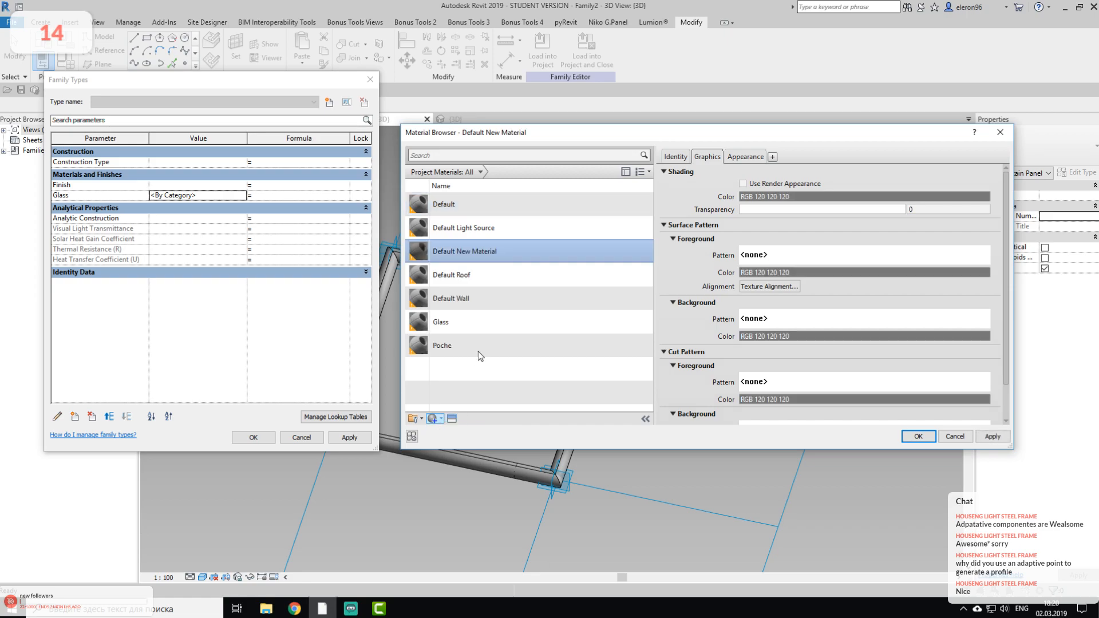
Step: Rename the new material as Glasss
left_click(673, 156)
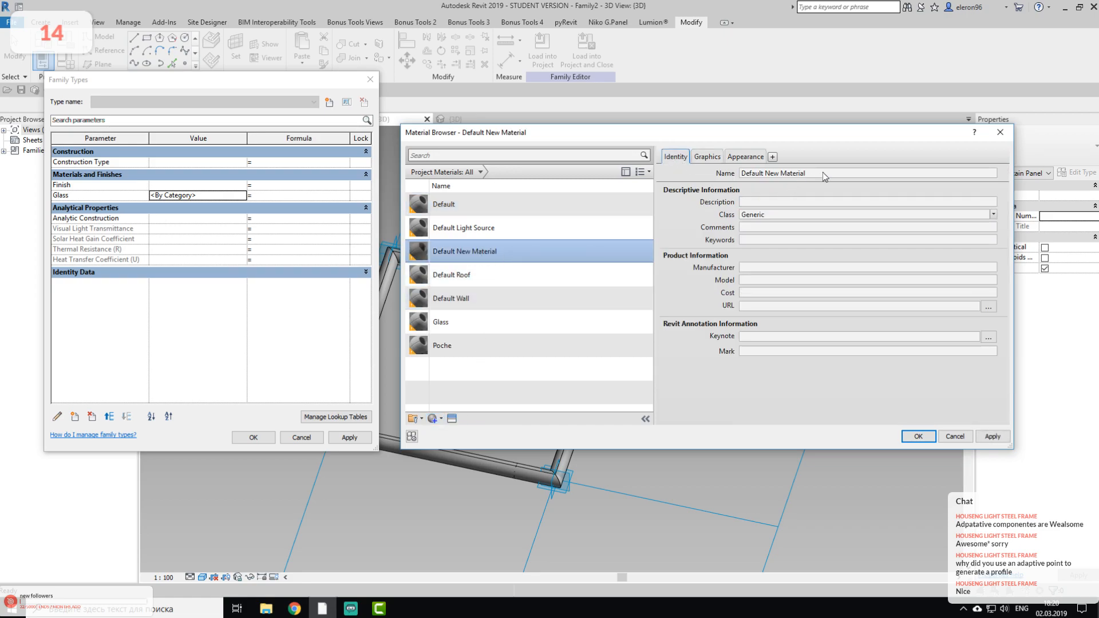
left_click_drag(780, 173, 720, 172)
key("Delete")
key("Delete")
key("Delete")
key("Delete")
type("Glasss")
key("Return")
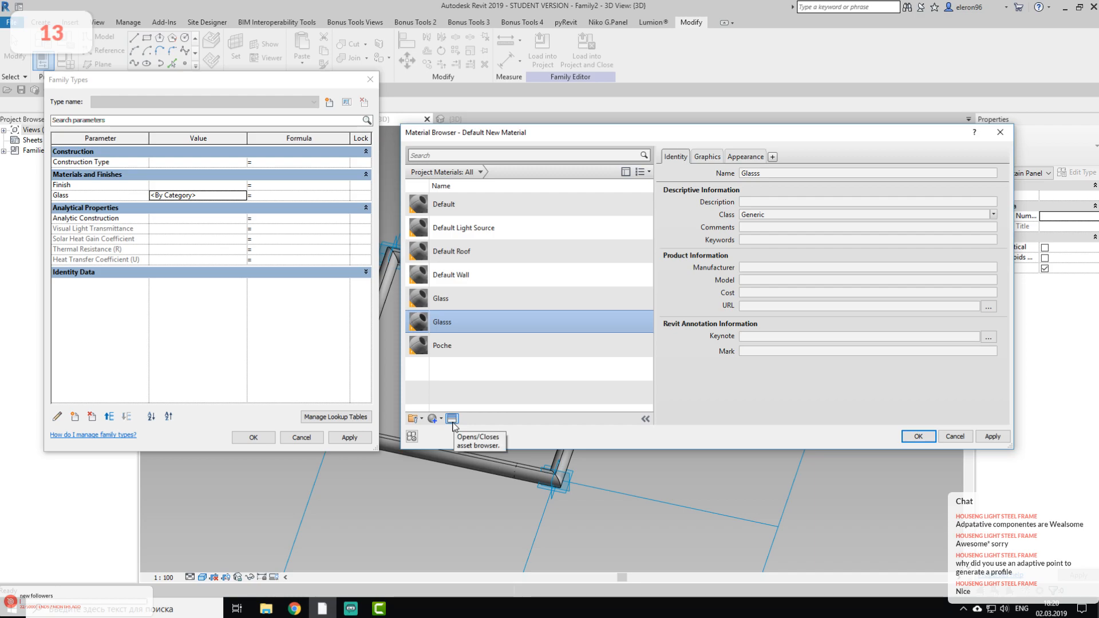
Step: Give the Glasss material the Clear appearance asset from Glass: Glazing and assign it to the Glass parameter
left_click(452, 420)
left_click(853, 262)
type("Glass")
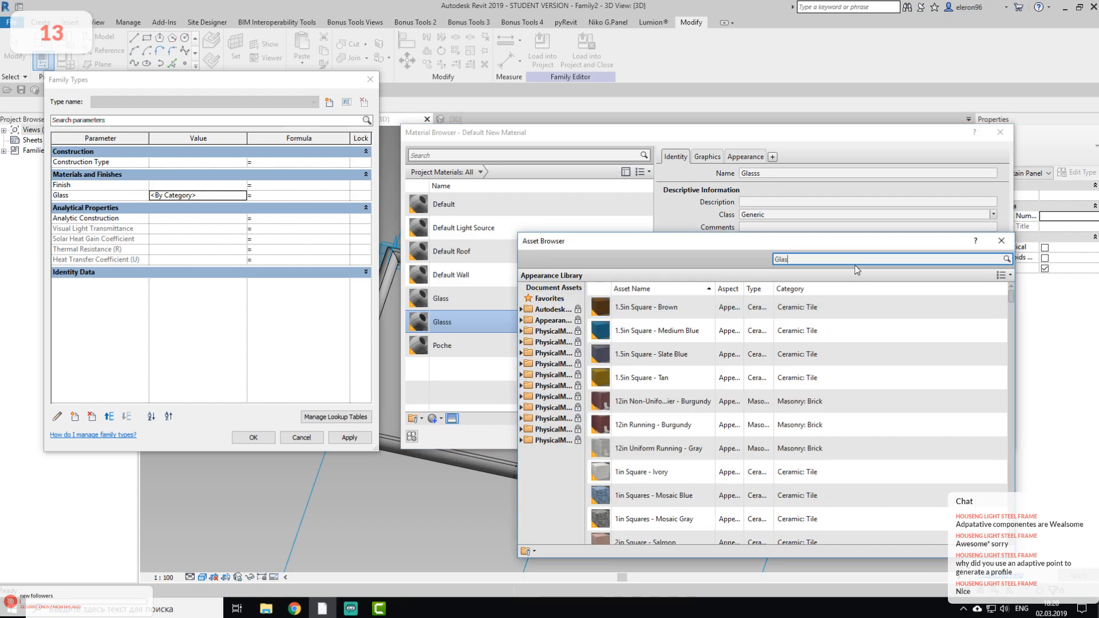
key("Return")
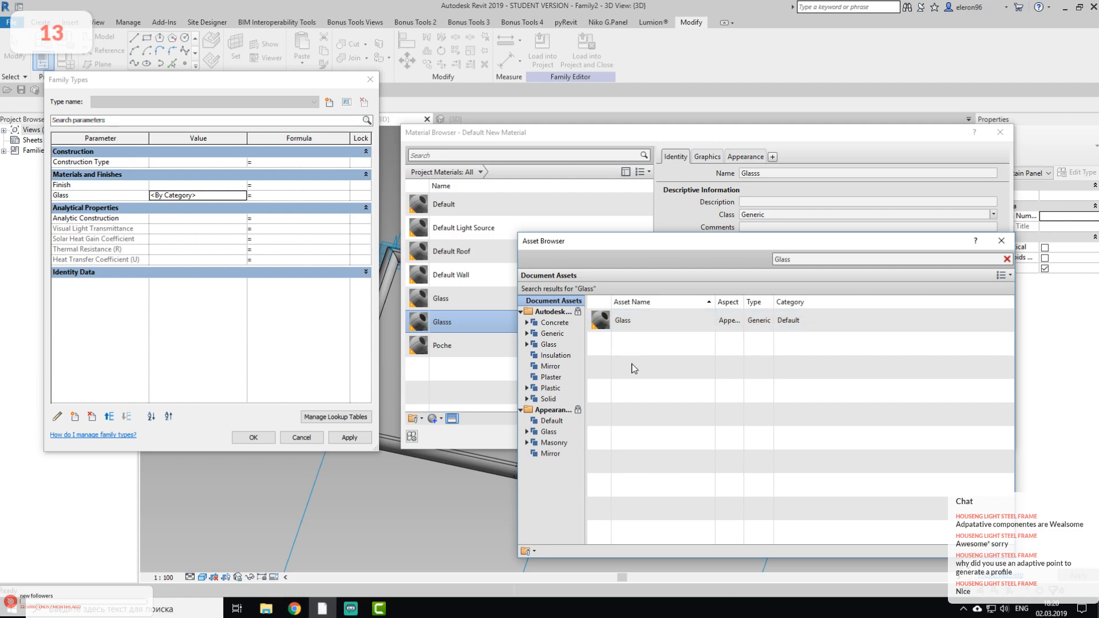
left_click(527, 345)
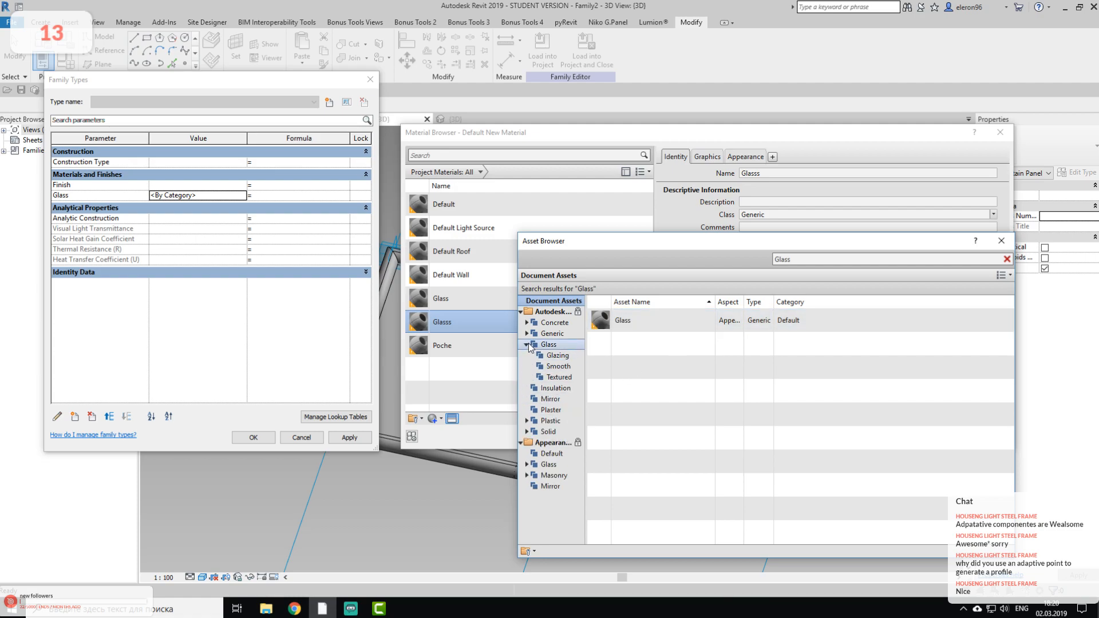
left_click(558, 356)
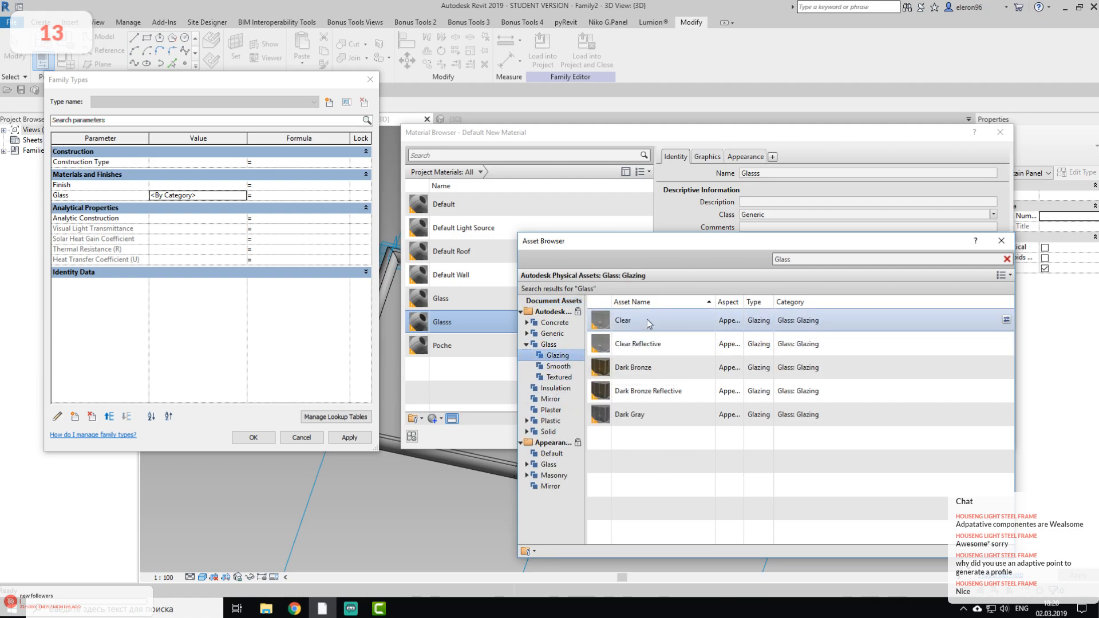
double_click(605, 321)
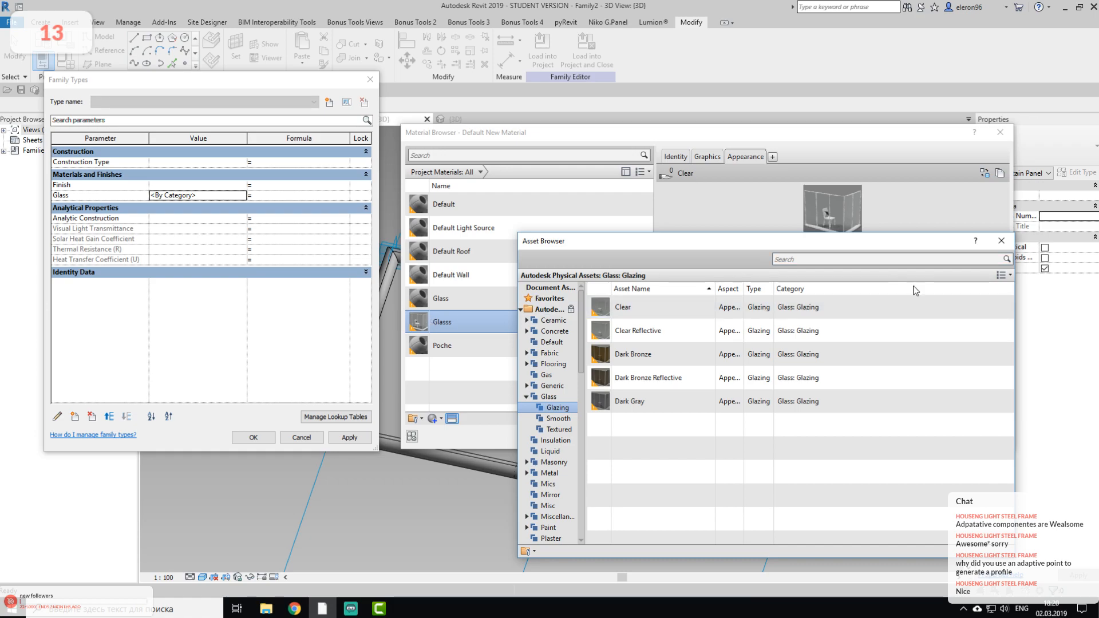
left_click(1000, 240)
left_click(910, 431)
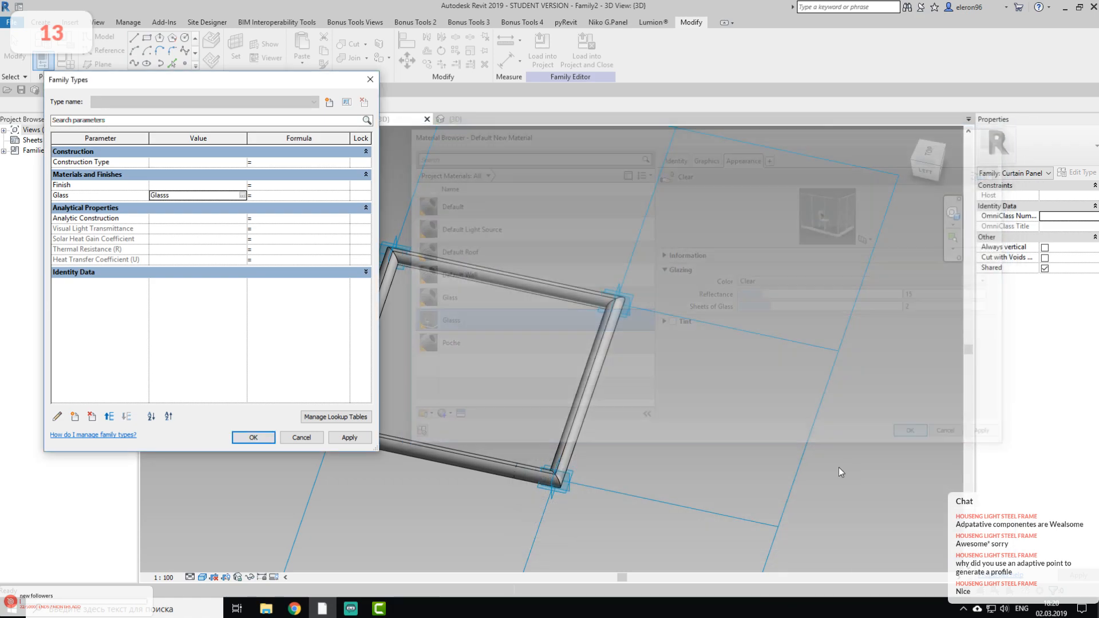
left_click(252, 437)
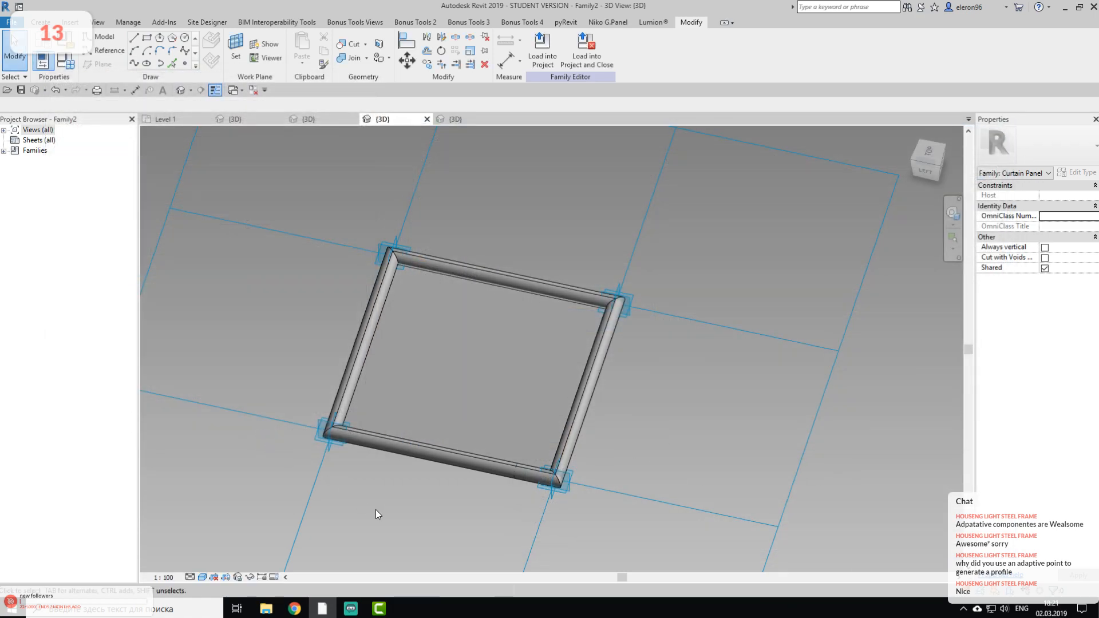
Step: Display the panel family's 3D view as Realistic
left_click(201, 577)
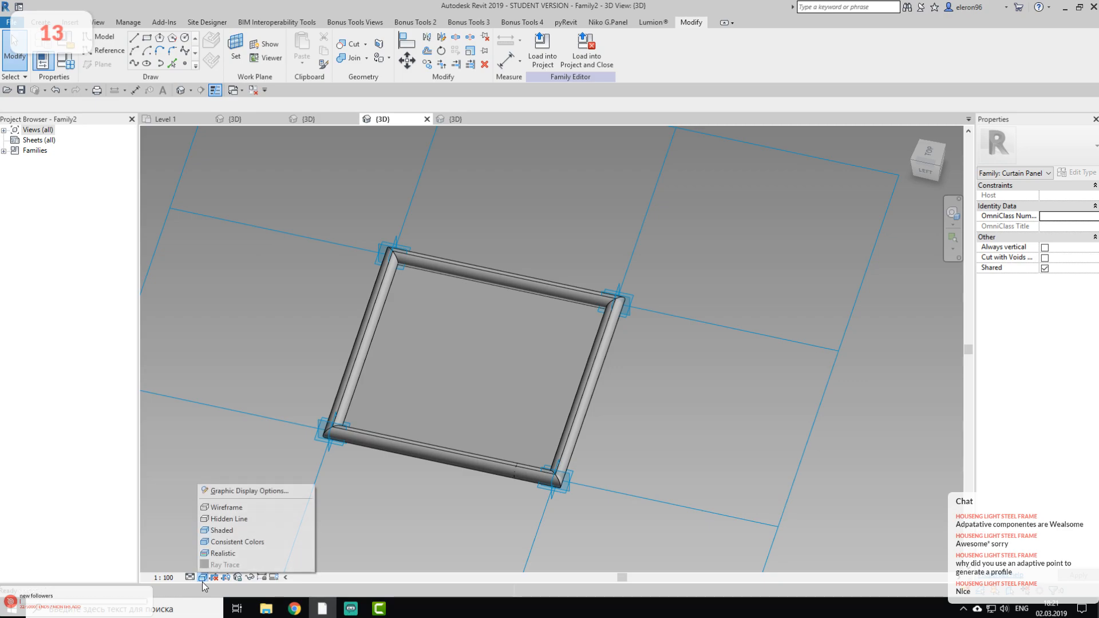
left_click(223, 553)
mouse_move(460, 509)
middle_mouse_down("shift")
mouse_move(519, 169)
mouse_move(472, 498)
middle_mouse_up("shift")
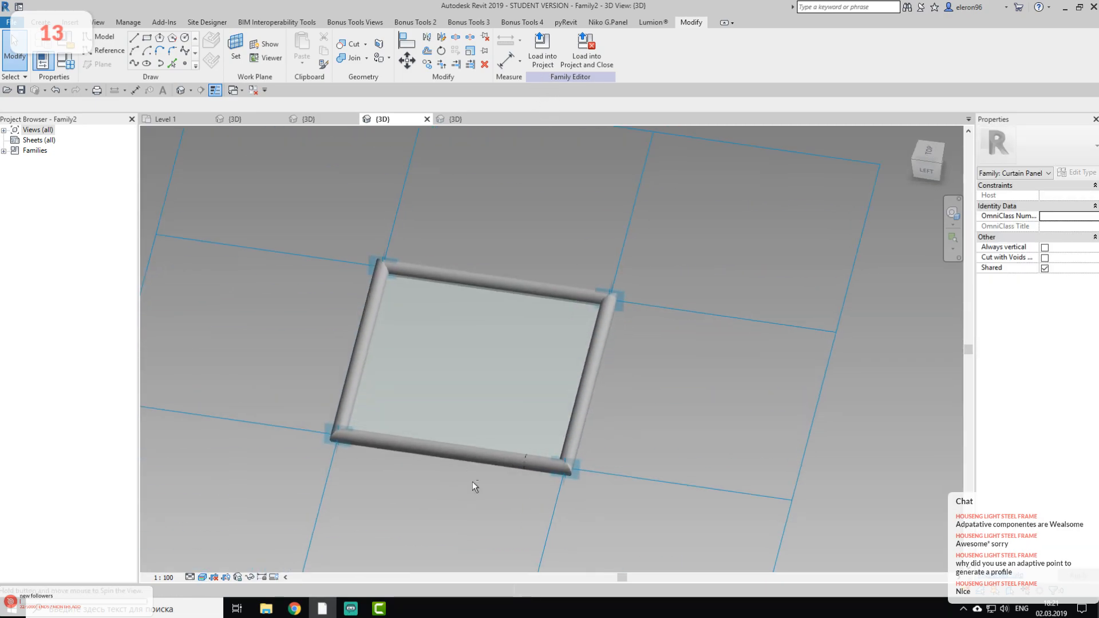
Step: Load the updated panel family into Family1 only, overwriting the existing version and its parameter values
left_click(541, 49)
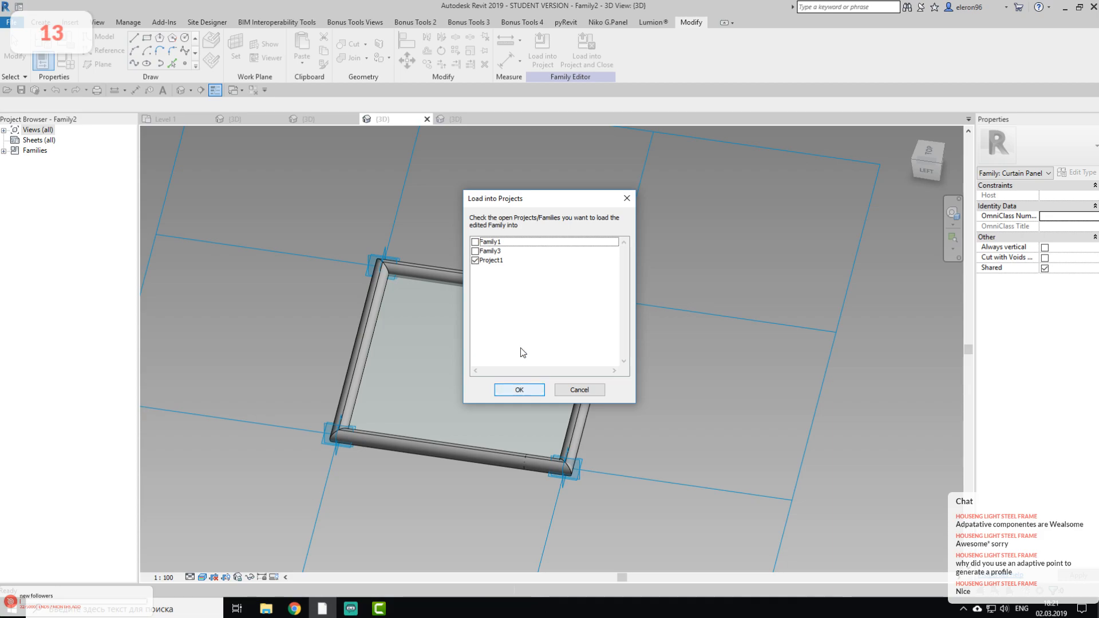
left_click(475, 242)
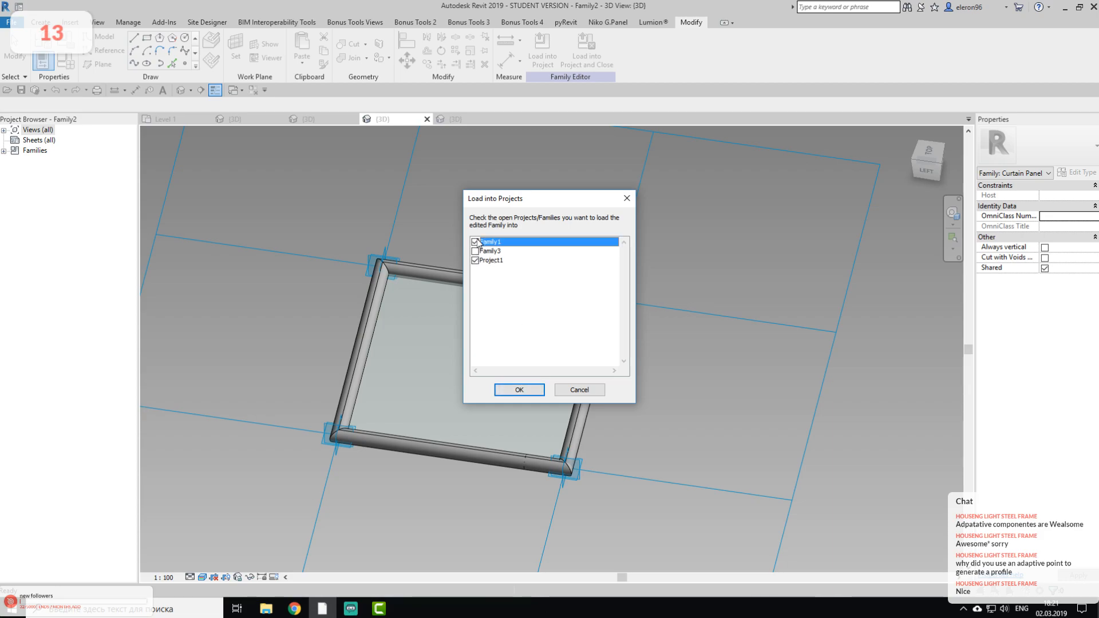
left_click(475, 261)
left_click(519, 390)
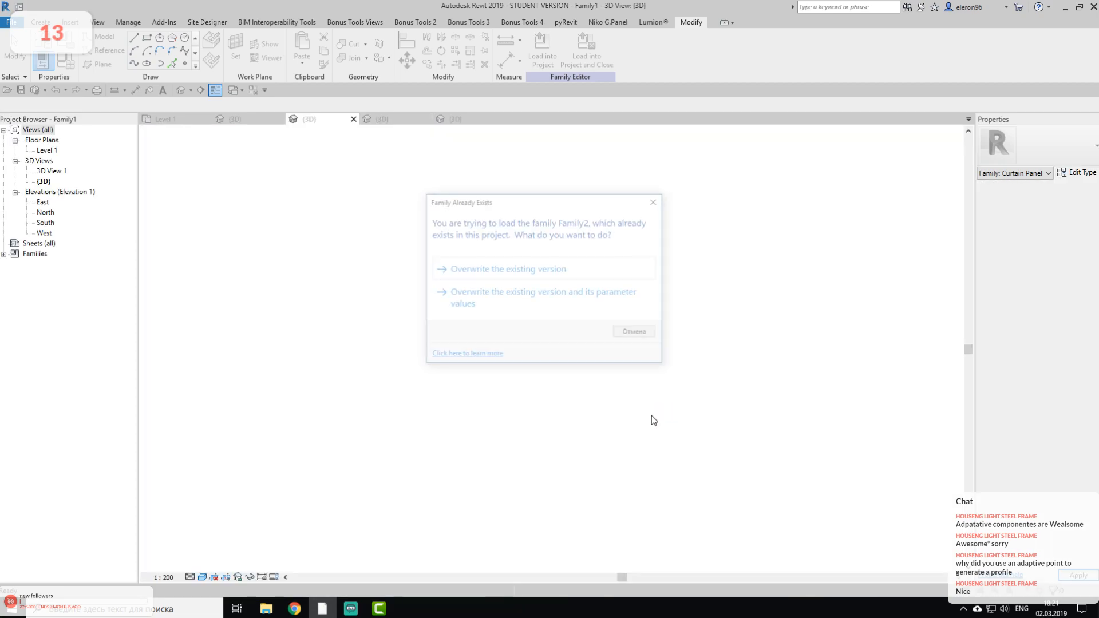
left_click(516, 301)
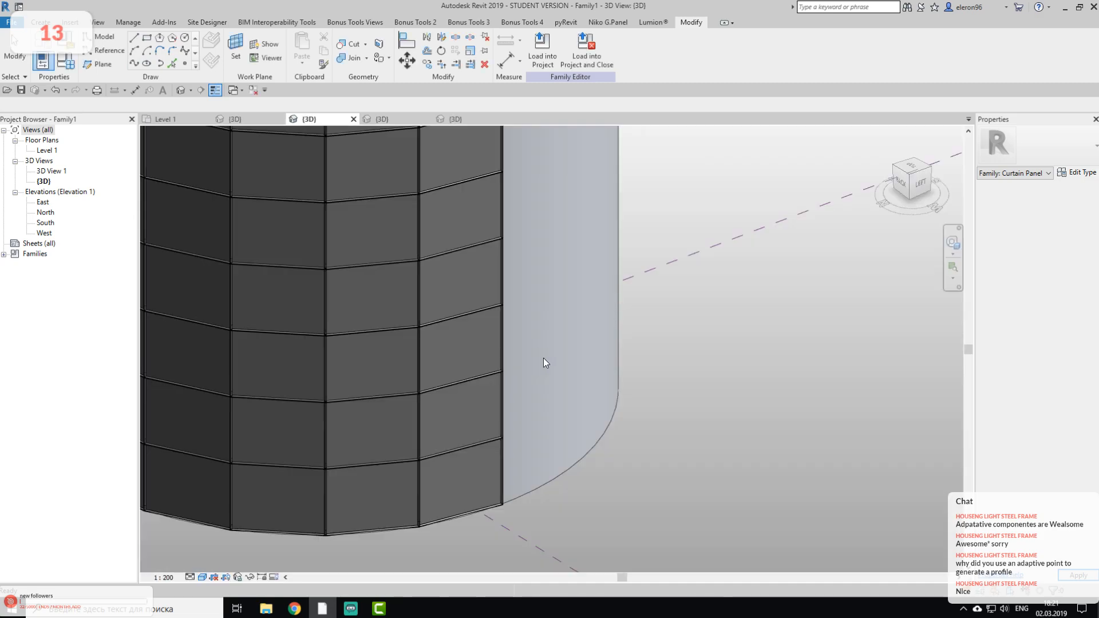
scroll(551, 404, "down", 3)
scroll(490, 449, "up", 3)
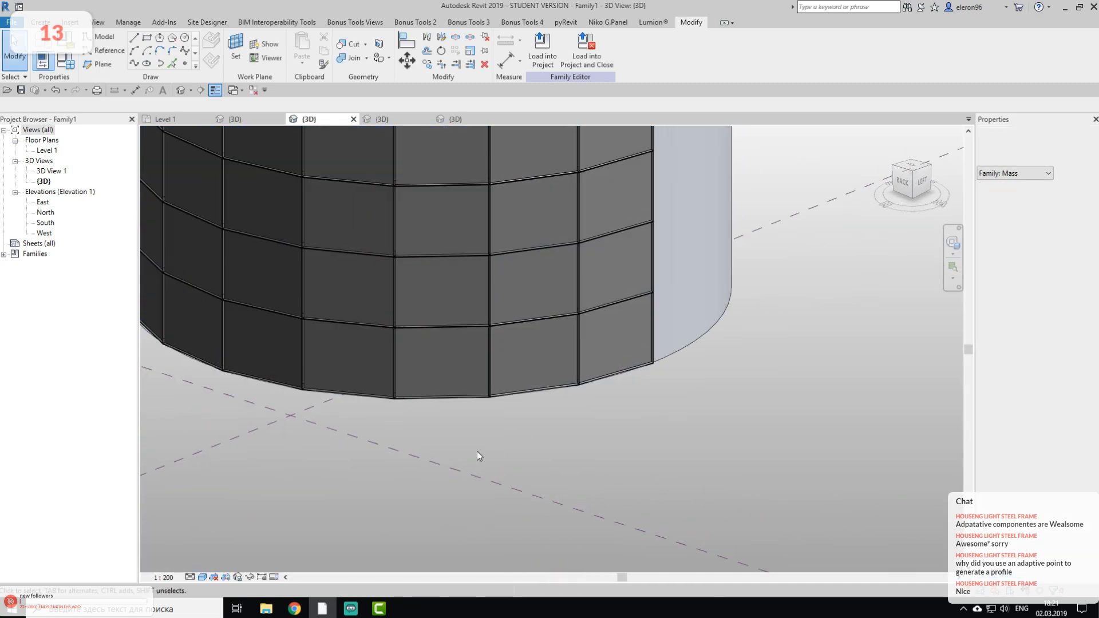
Step: Display Family1's 3D view as Realistic and check the glazing on the cylindrical mass
left_click(202, 576)
left_click(211, 553)
scroll(564, 443, "down", 4)
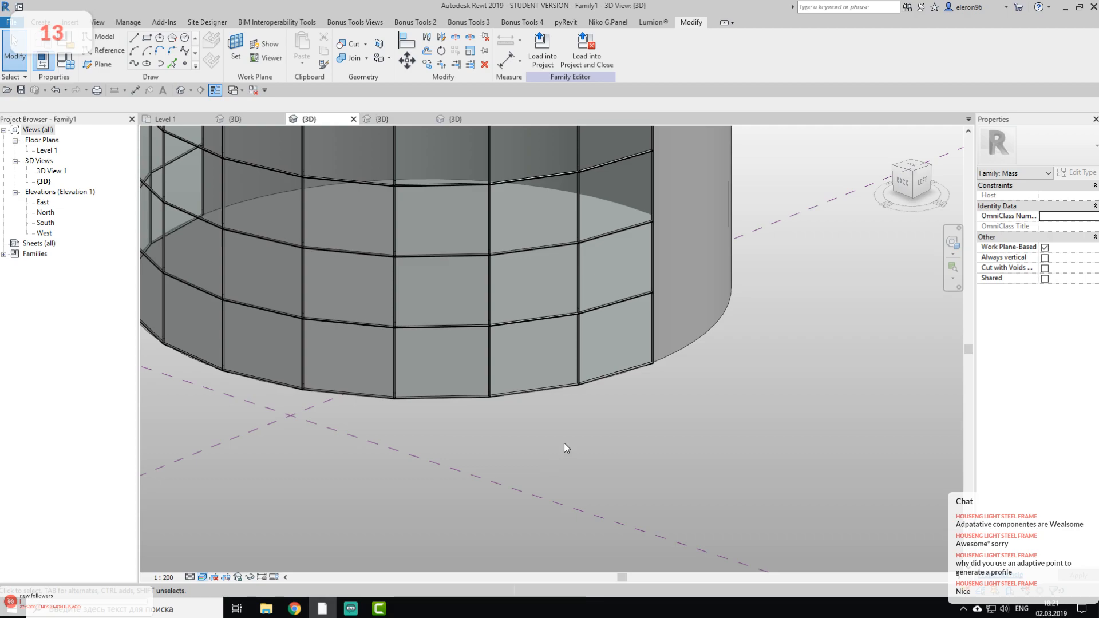
mouse_move(628, 425)
middle_mouse_down("shift")
mouse_move(758, 405)
mouse_move(613, 417)
mouse_move(620, 430)
middle_mouse_up("shift")
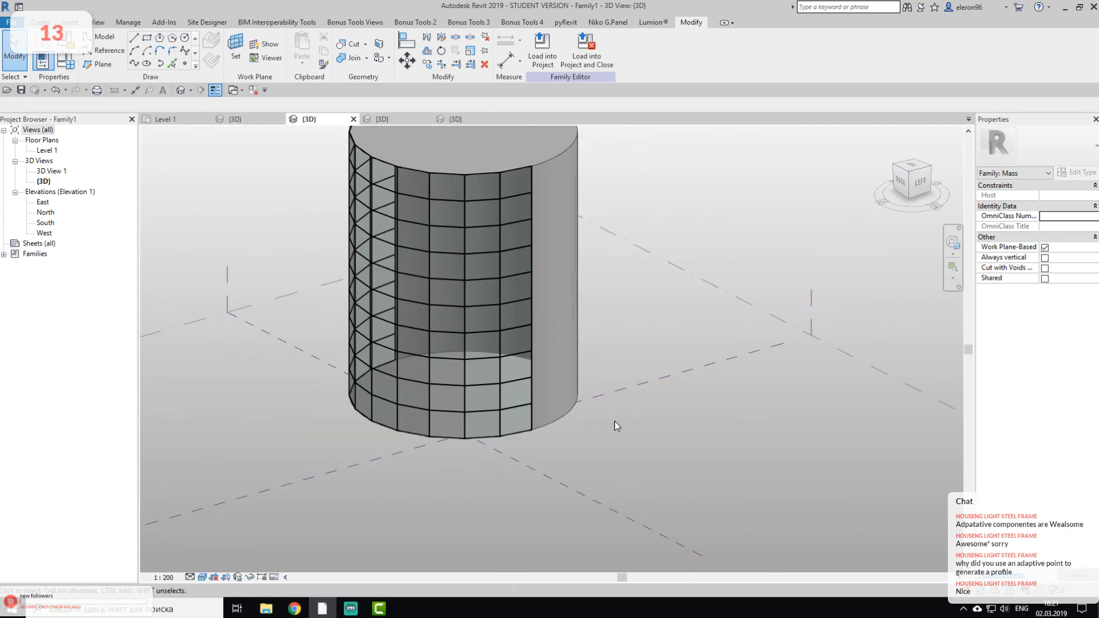
Step: Load Family1 into Project1 only, overwriting its existing version, the shared Family2 sub-component and their parameter values
left_click(542, 50)
left_click(475, 260)
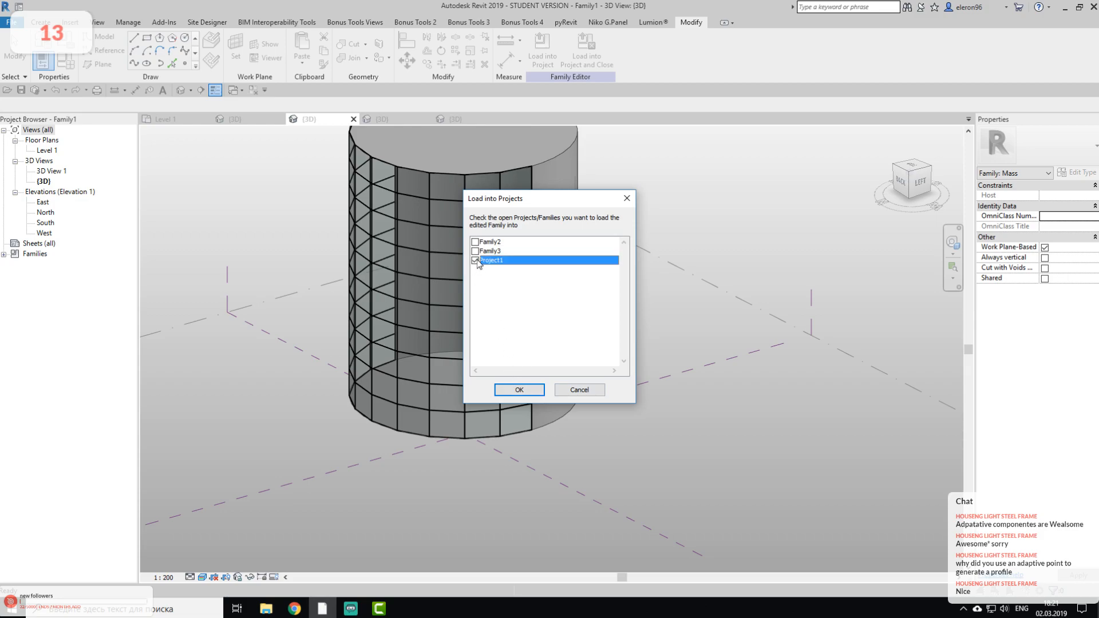
left_click(518, 390)
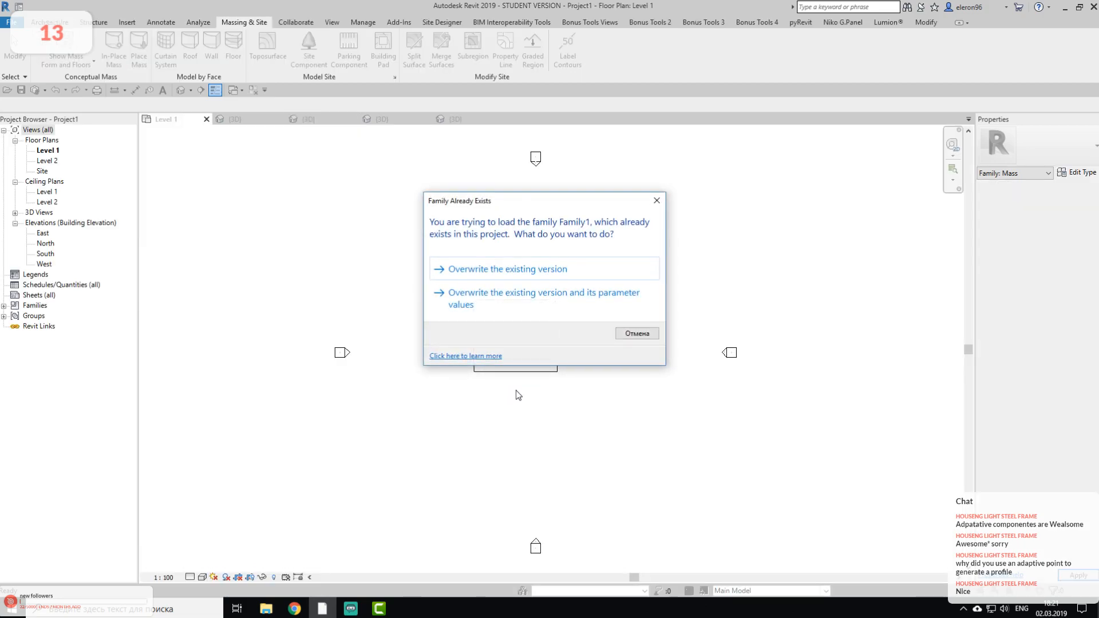
left_click(518, 304)
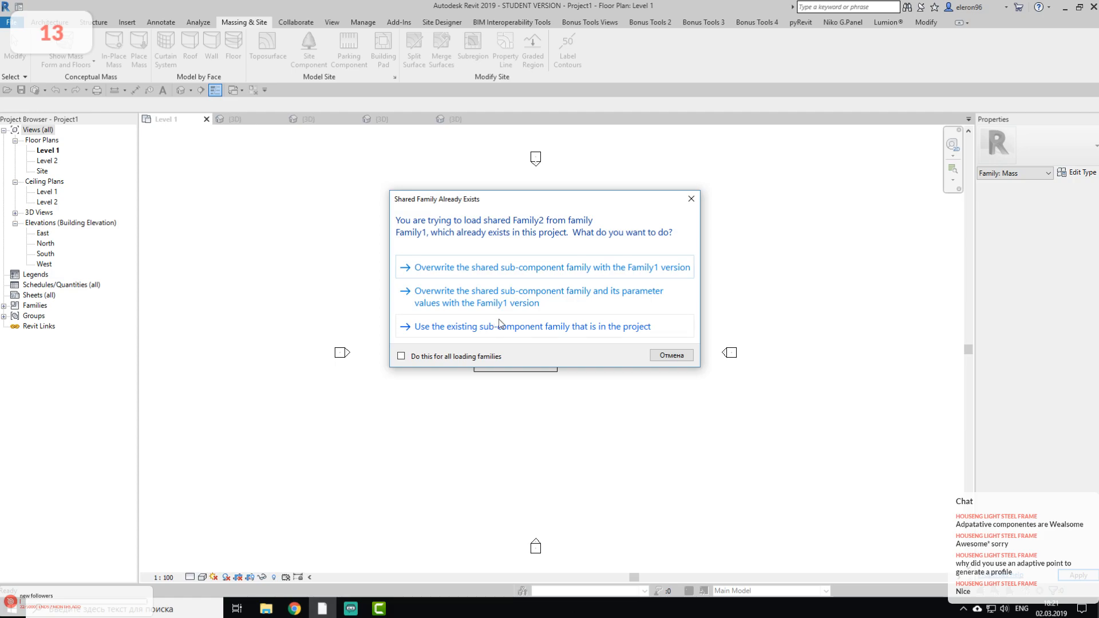
left_click(508, 310)
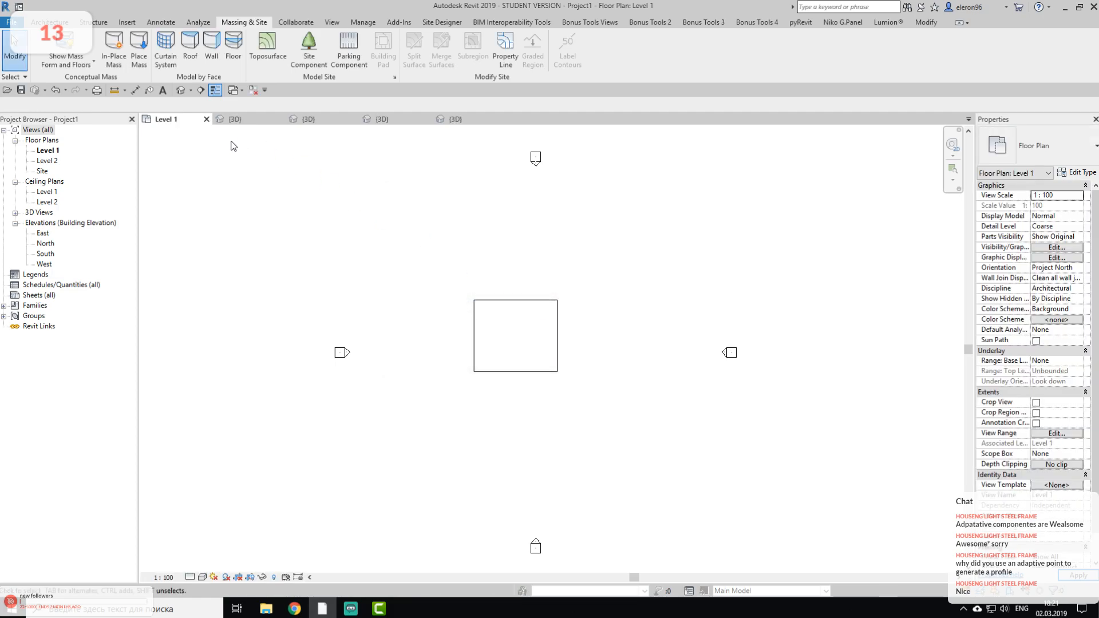
Step: Open Project1's default 3D view, display it as Realistic and inspect the glazed cylinder
left_click(178, 91)
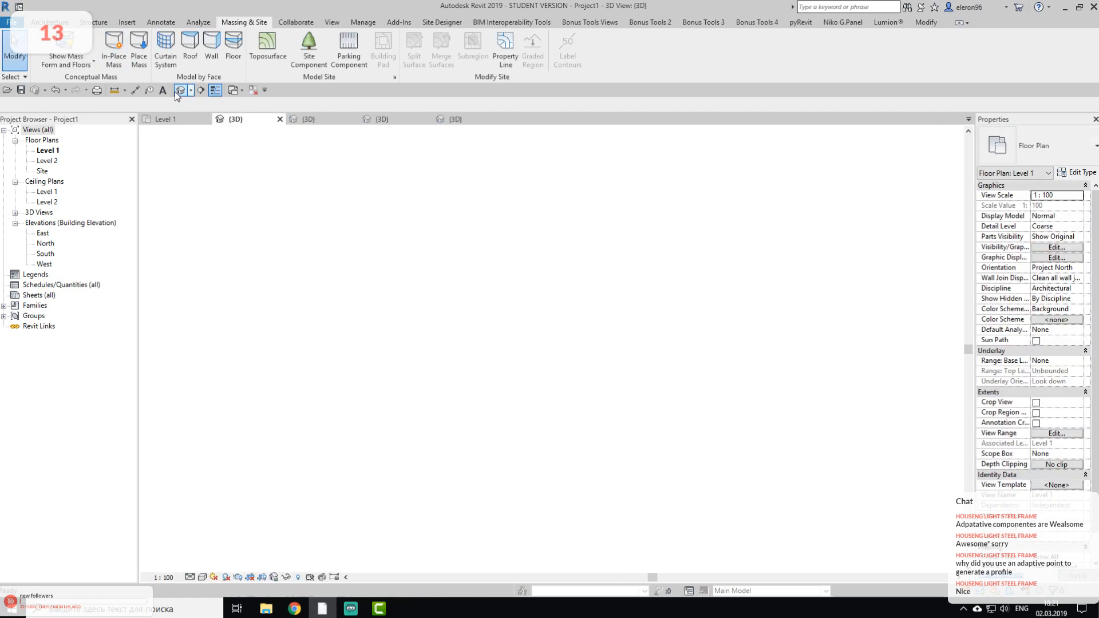
left_click(214, 577)
left_click(240, 553)
middle_click_drag(515, 350, 544, 413, "shift")
scroll(501, 367, "up", 5)
middle_click_drag(677, 422, 613, 382, "shift")
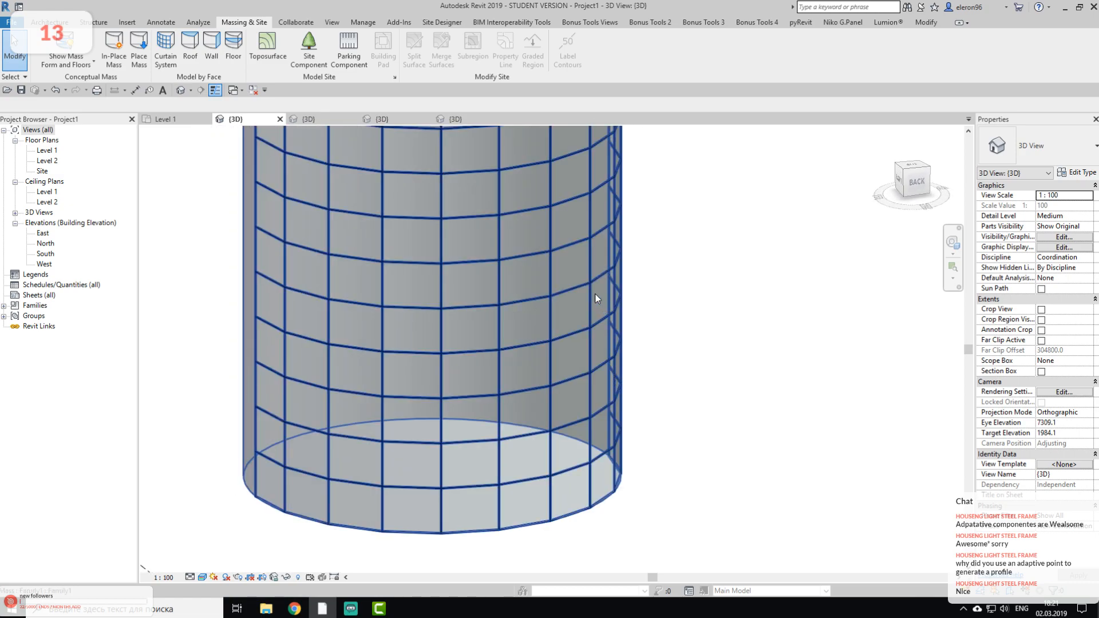
Step: Return to the Family2 curtain panel's 3D view and display it as Wireframe
left_click(454, 119)
left_click(381, 119)
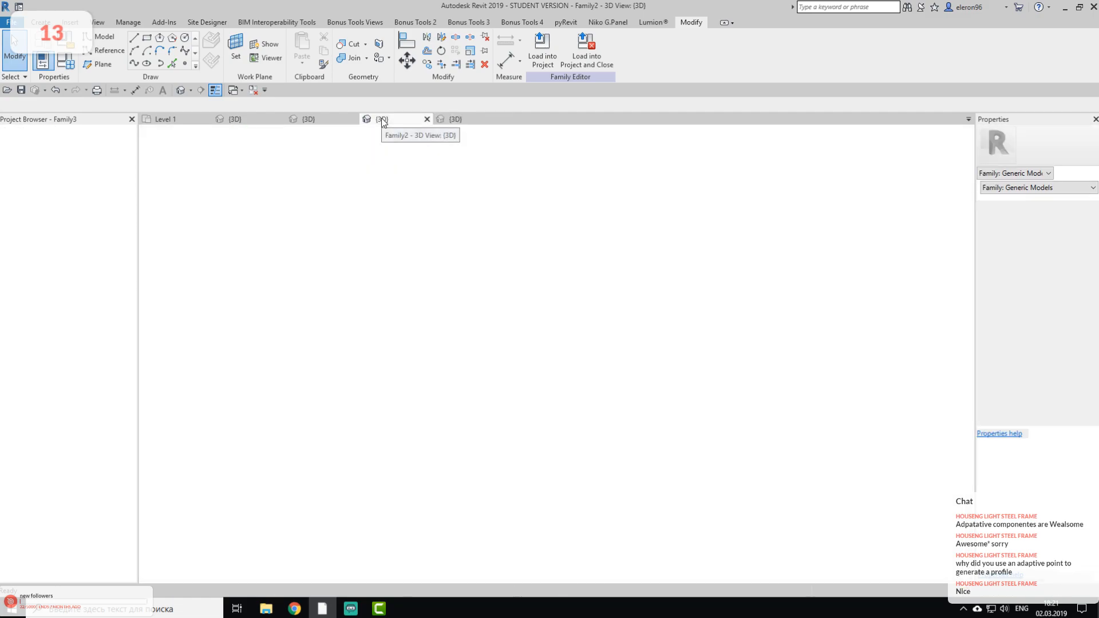
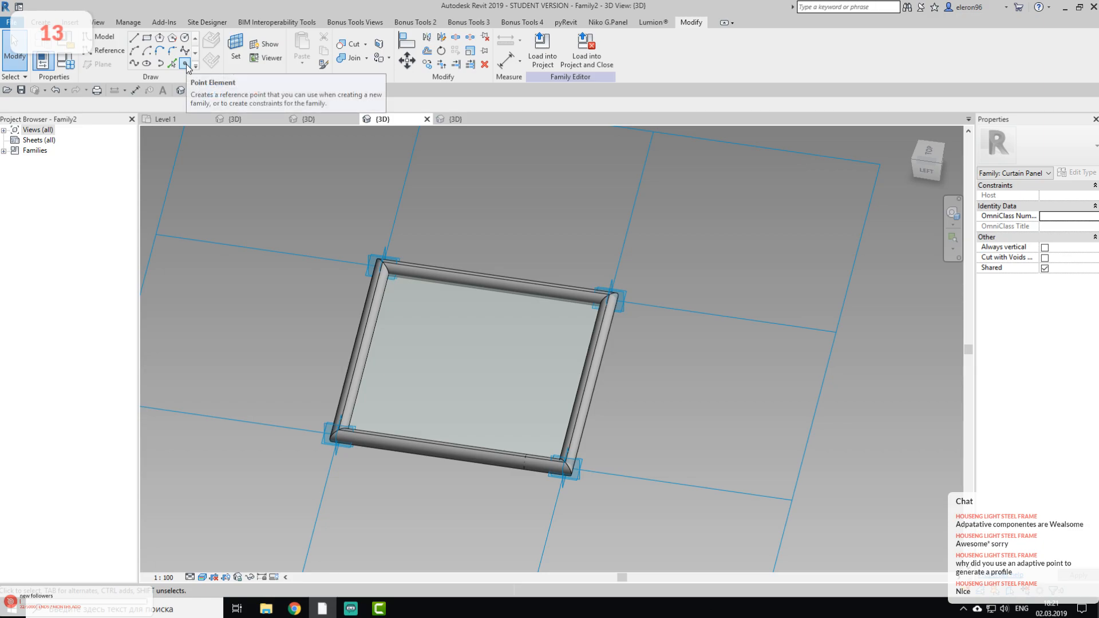
left_click(202, 577)
left_click(241, 507)
middle_click_drag(273, 532, 468, 307, "shift")
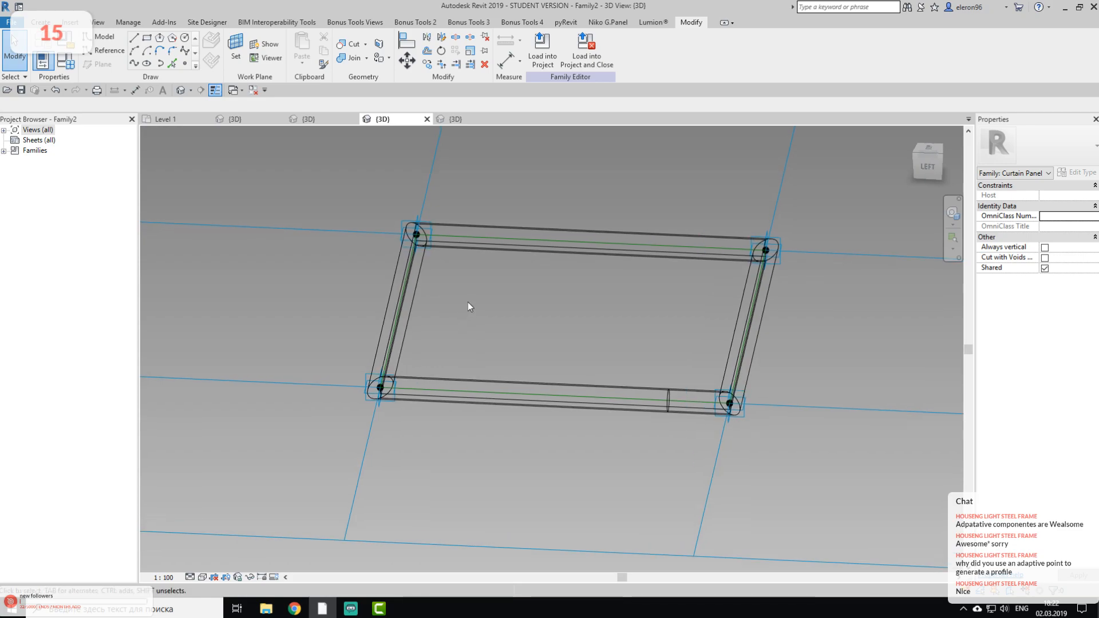
left_click(184, 63)
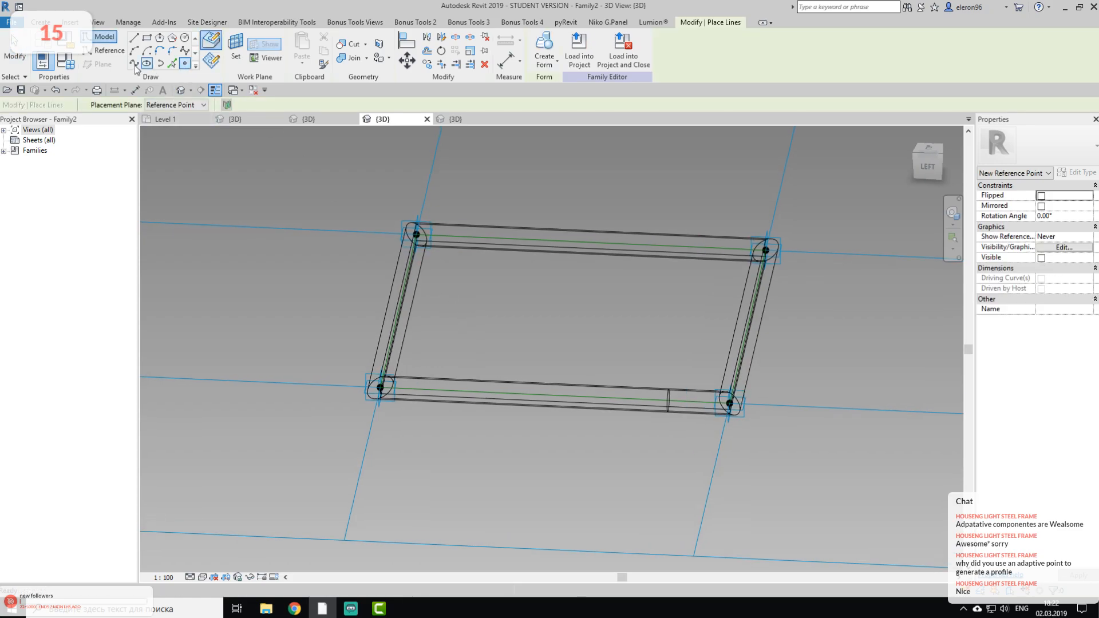
left_click(101, 52)
left_click(183, 64)
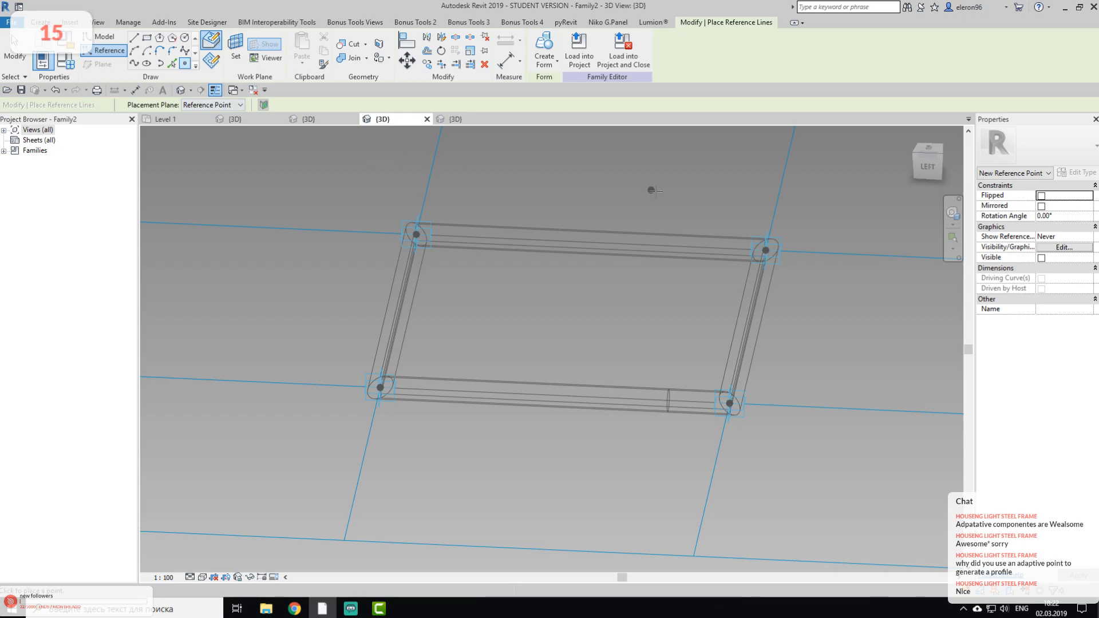
middle_click_drag(518, 212, 522, 247, "shift")
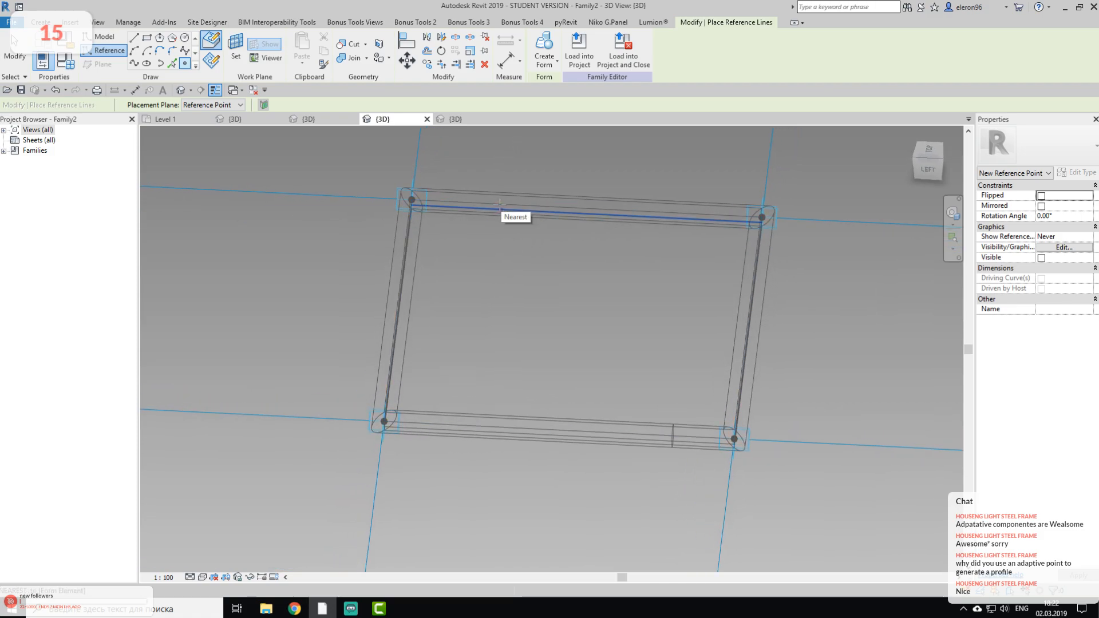
left_click(488, 170)
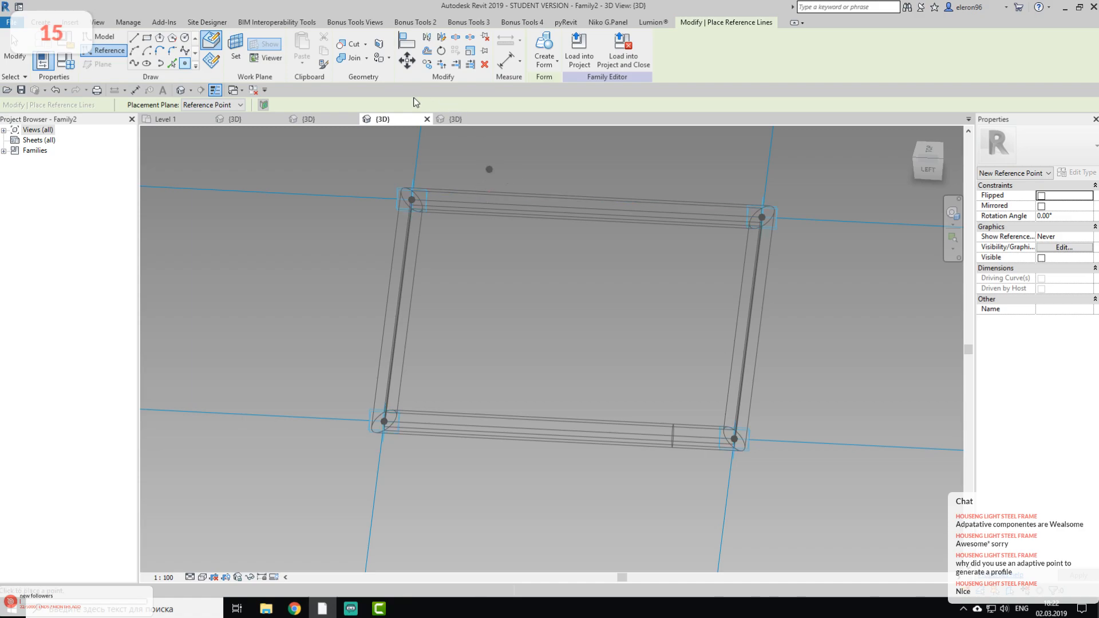
left_click(427, 64)
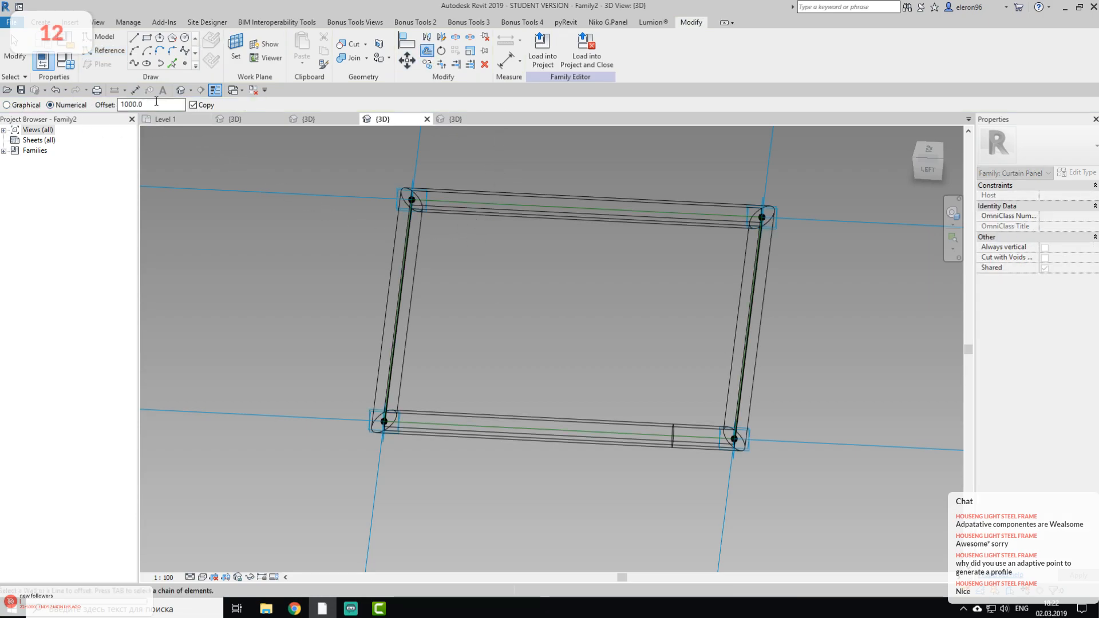
mouse_move(403, 410)
middle_mouse_down("shift")
mouse_move(503, 383)
mouse_move(245, 223)
middle_mouse_up("shift")
left_click(135, 40)
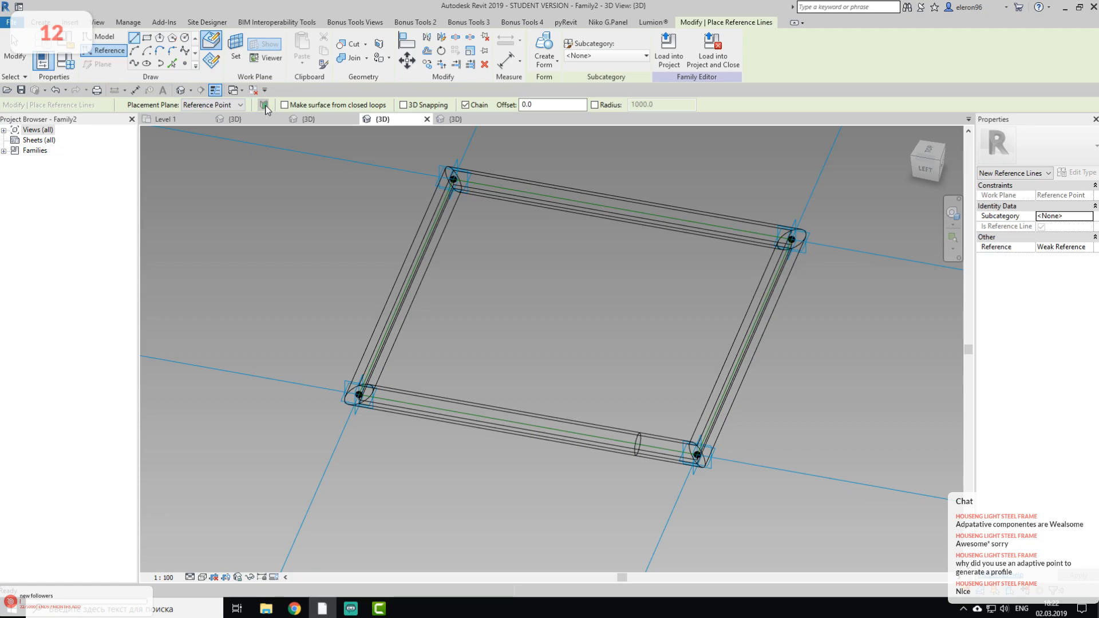
middle_click_drag(385, 204, 402, 233)
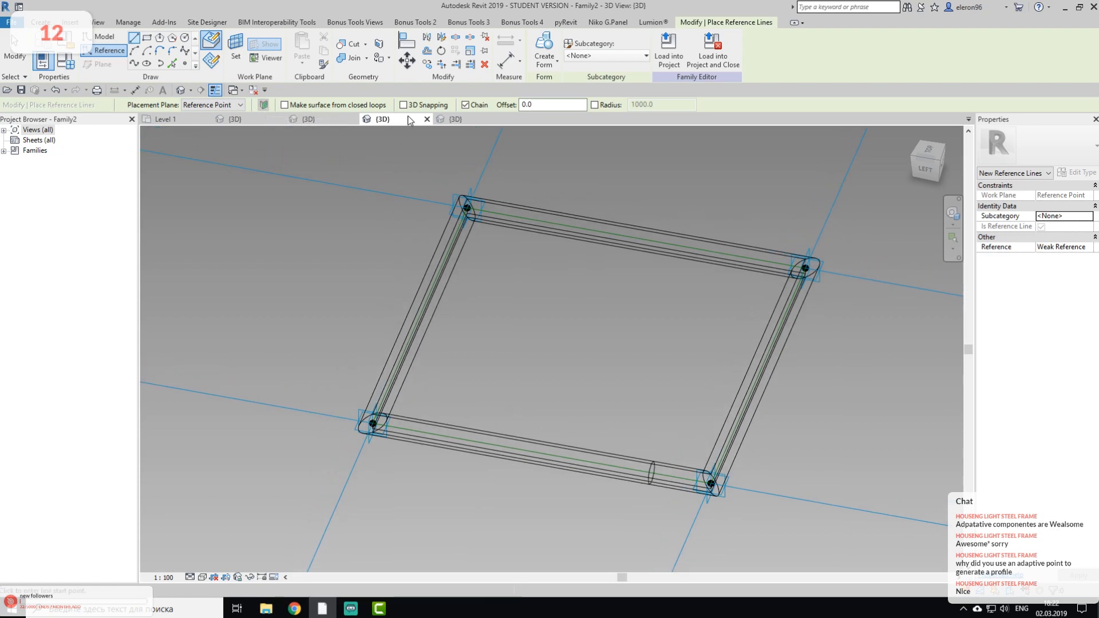
left_click(185, 63)
left_click(220, 105)
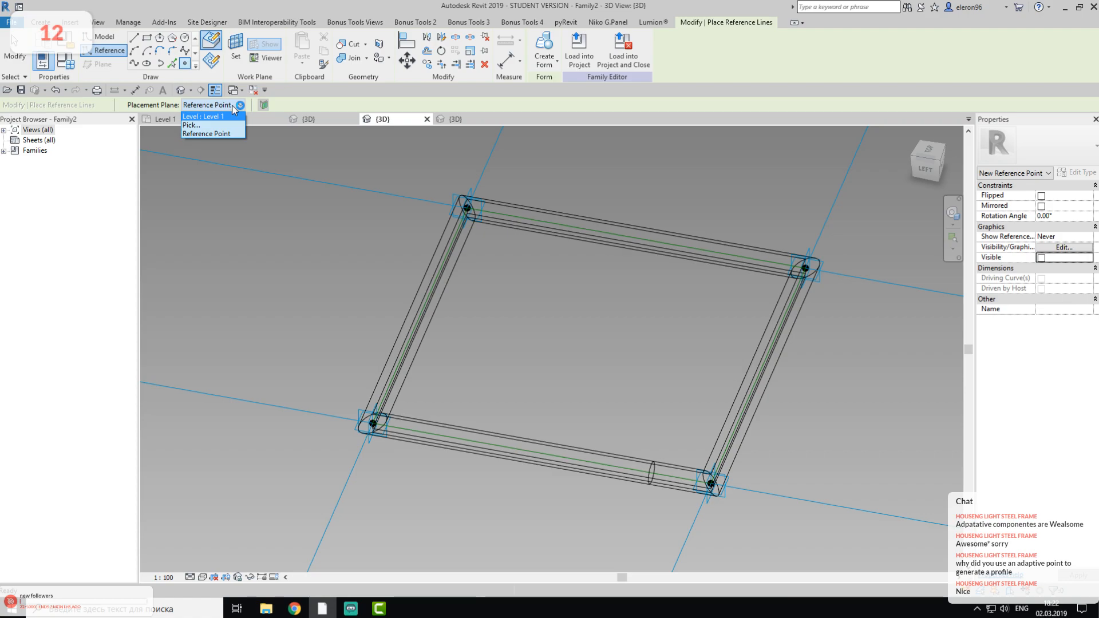
left_click(221, 132)
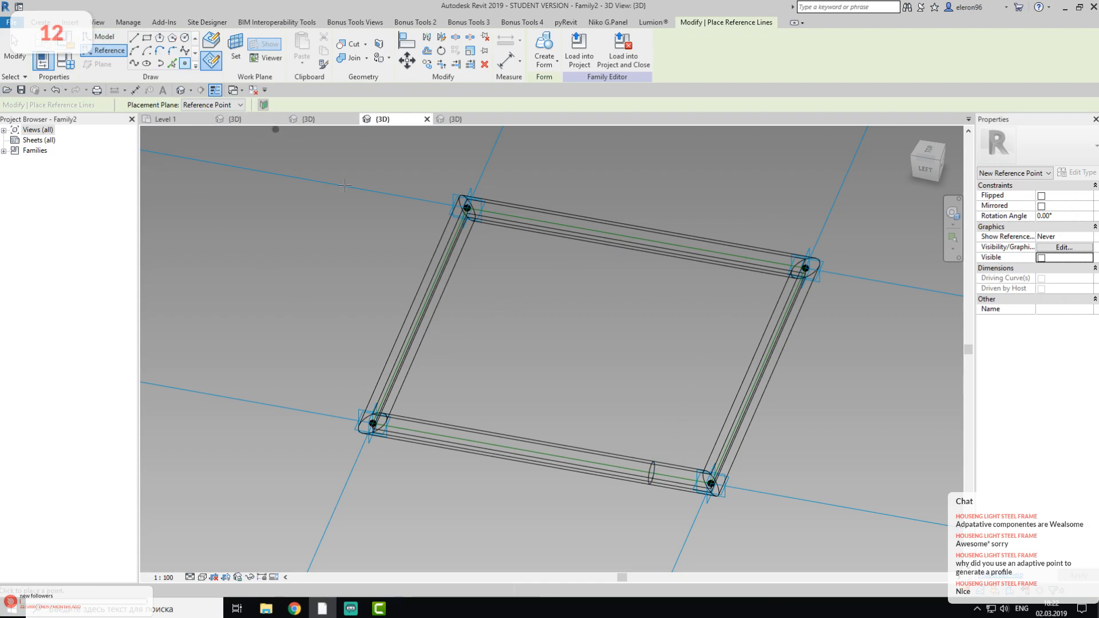
Step: Host a reference point on the placement point at the panel frame's lower-left corner
scroll(357, 399, "up", 6)
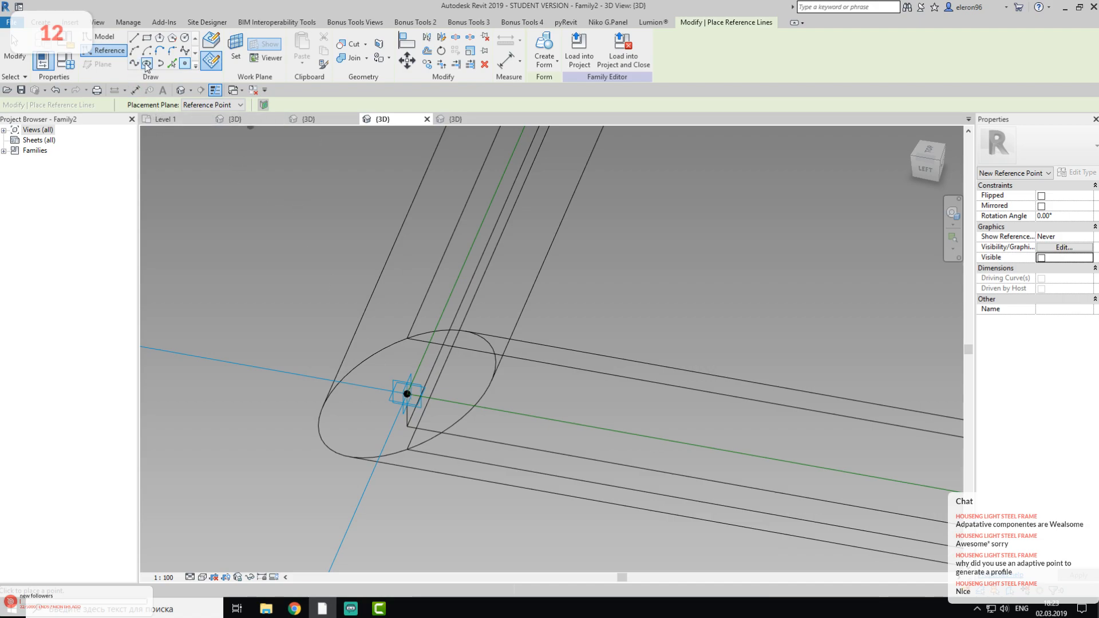
left_click(211, 104)
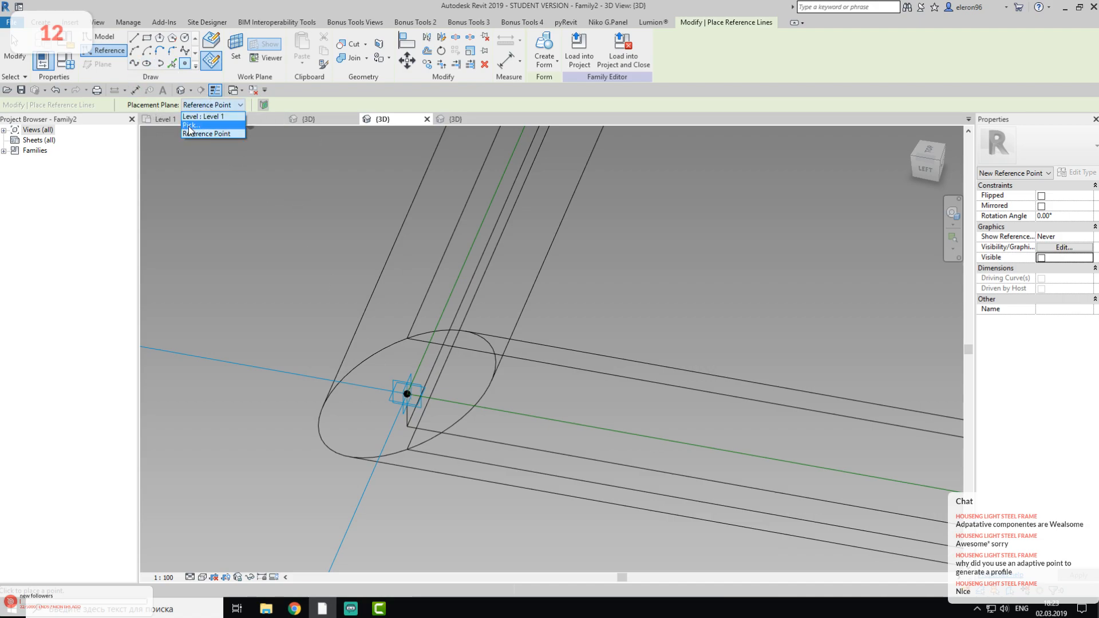
key("Escape")
key("Escape")
key("Escape")
key("l")
key("i")
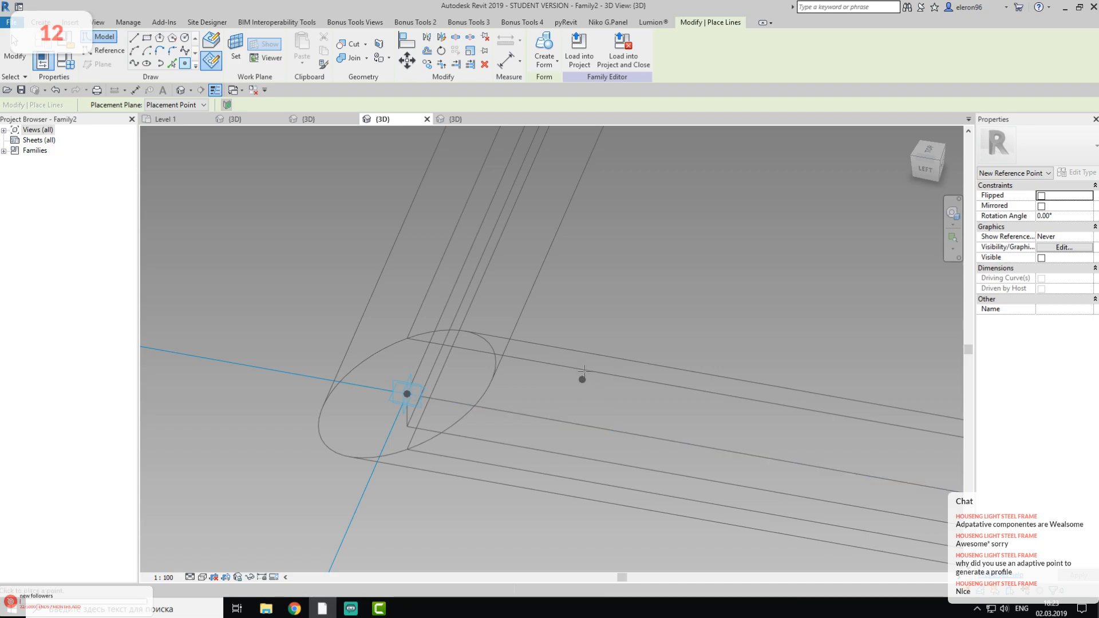
key("Escape")
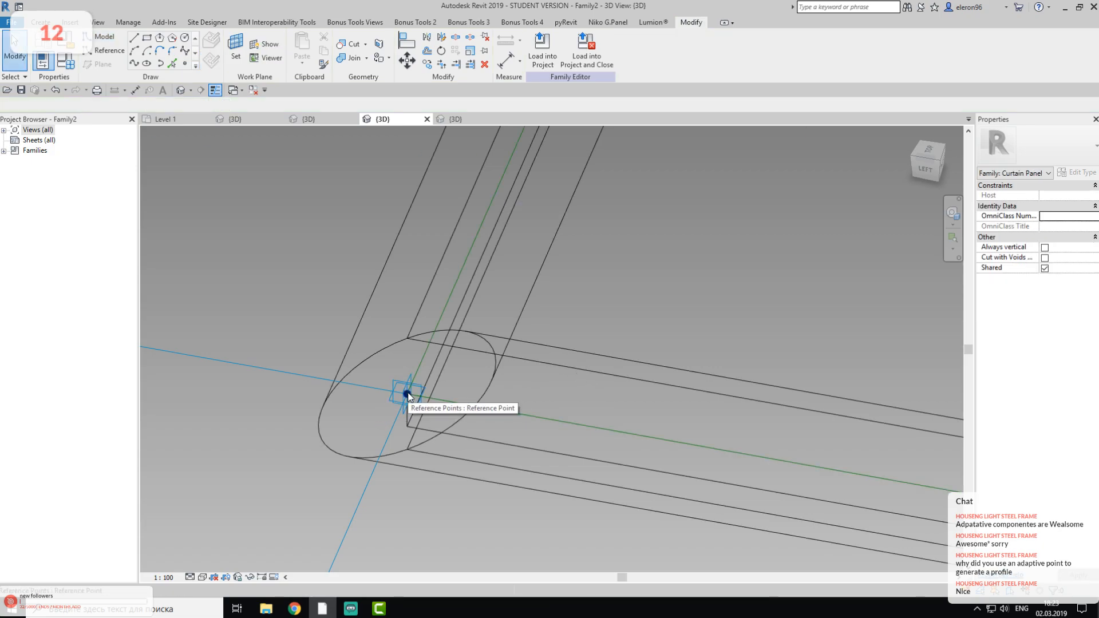
Step: Offset the reference point at the frame's lower-left corner 1000 from its host placement point
left_click(410, 397)
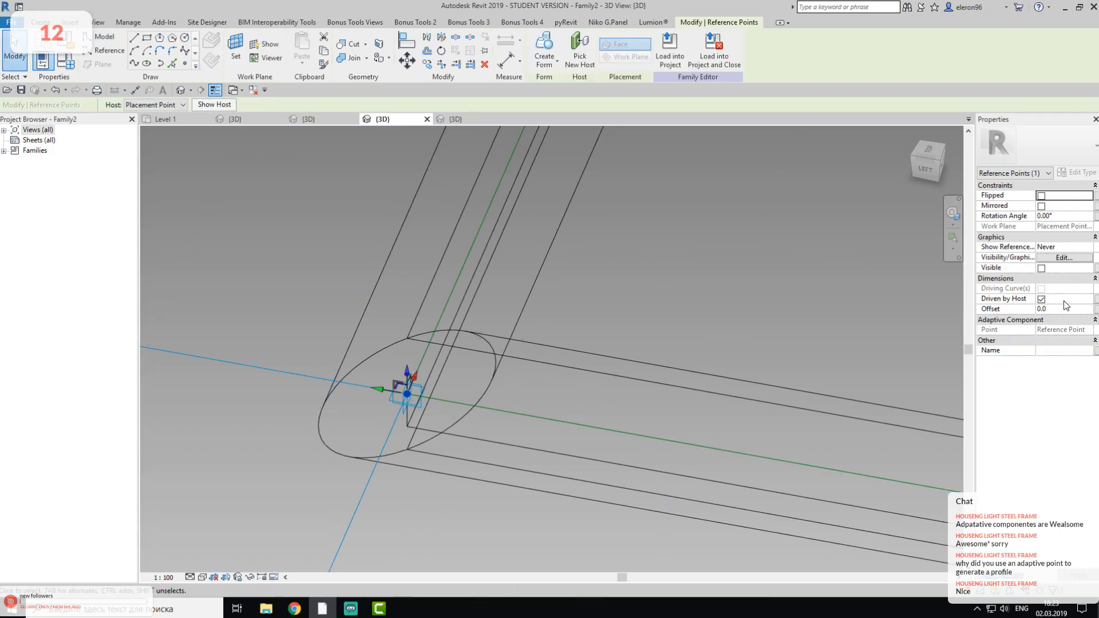
left_click(1054, 309)
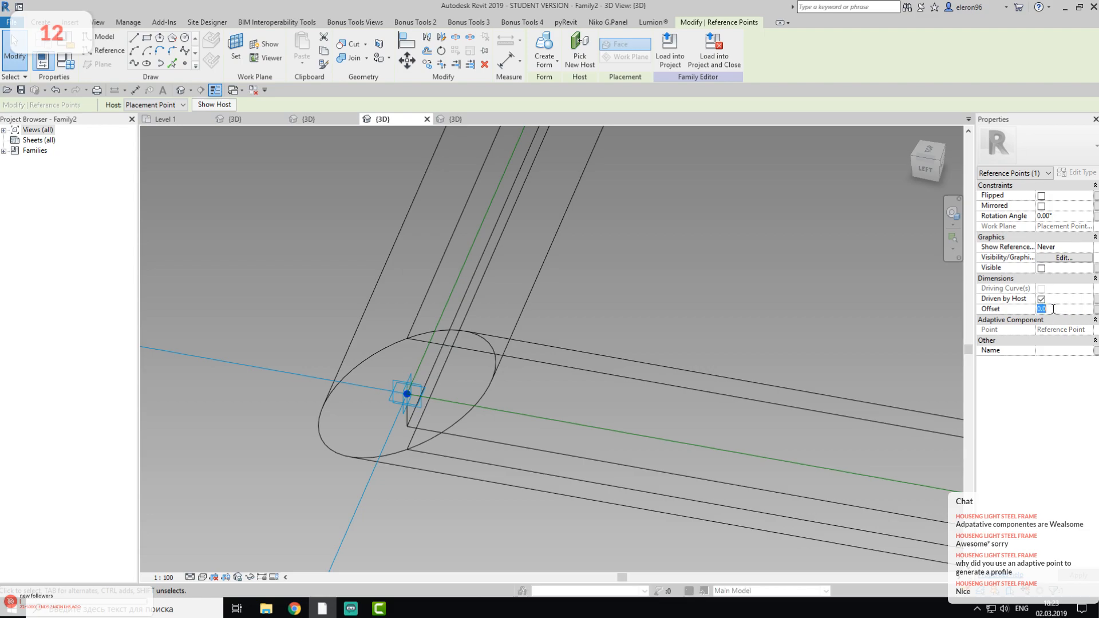
type("1000")
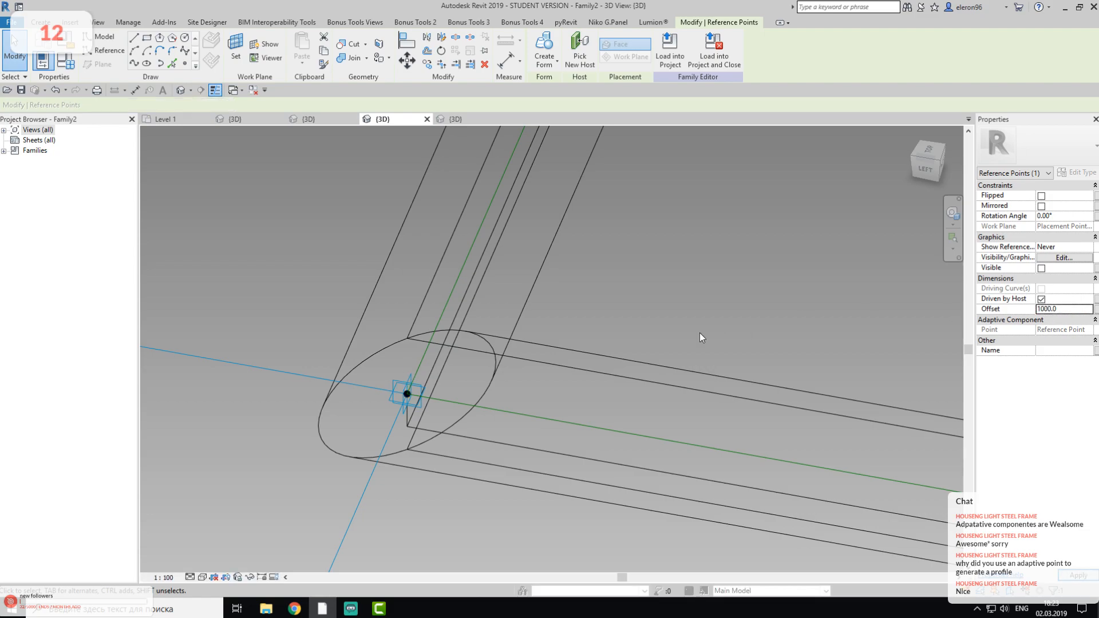
key("Return")
scroll(527, 446, "down", 5)
middle_click_drag(525, 442, 564, 343, "shift")
scroll(547, 352, "down", 5)
scroll(550, 341, "up", 5)
middle_click_drag(599, 272, 516, 334, "shift")
left_click(459, 257)
middle_click_drag(449, 267, 376, 348)
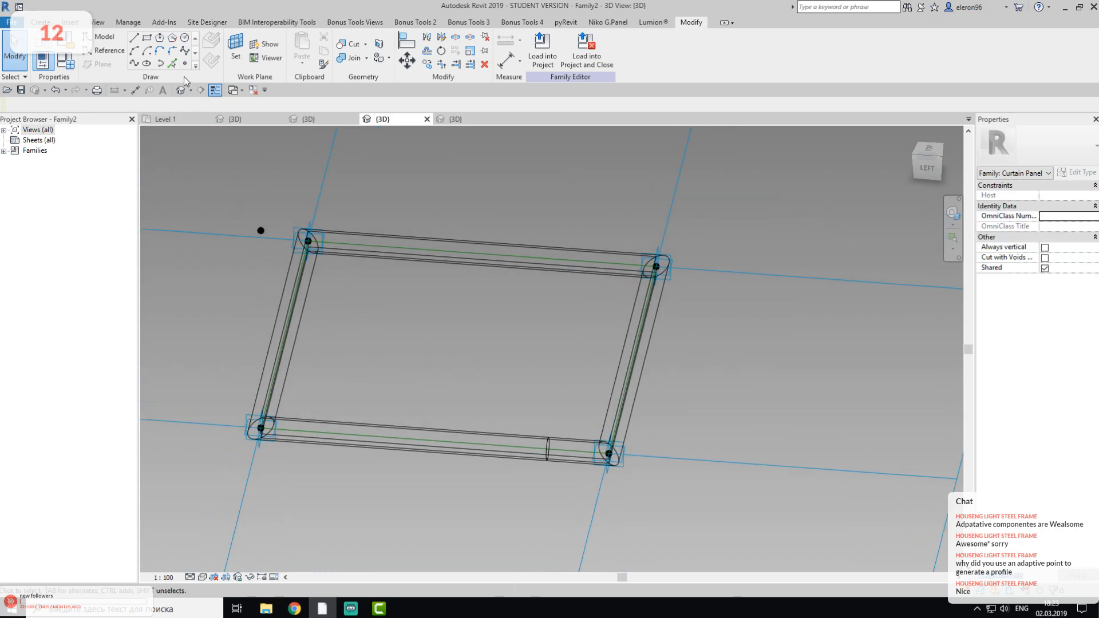
Step: Host further reference points on the placement points at the frame's other corners
left_click(186, 65)
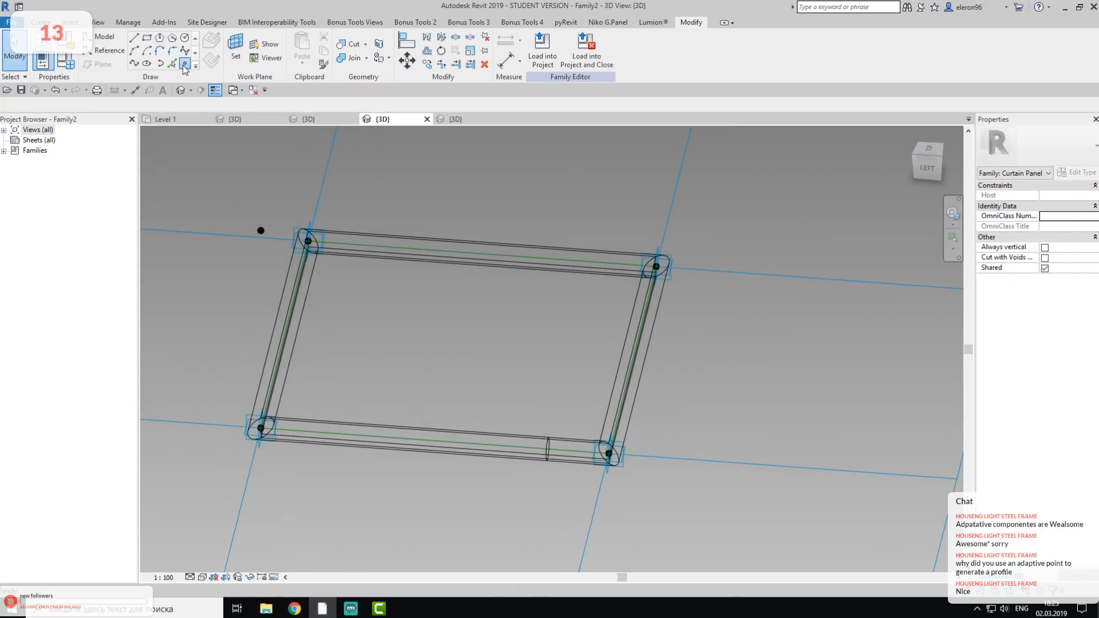
left_click(104, 50)
left_click(188, 65)
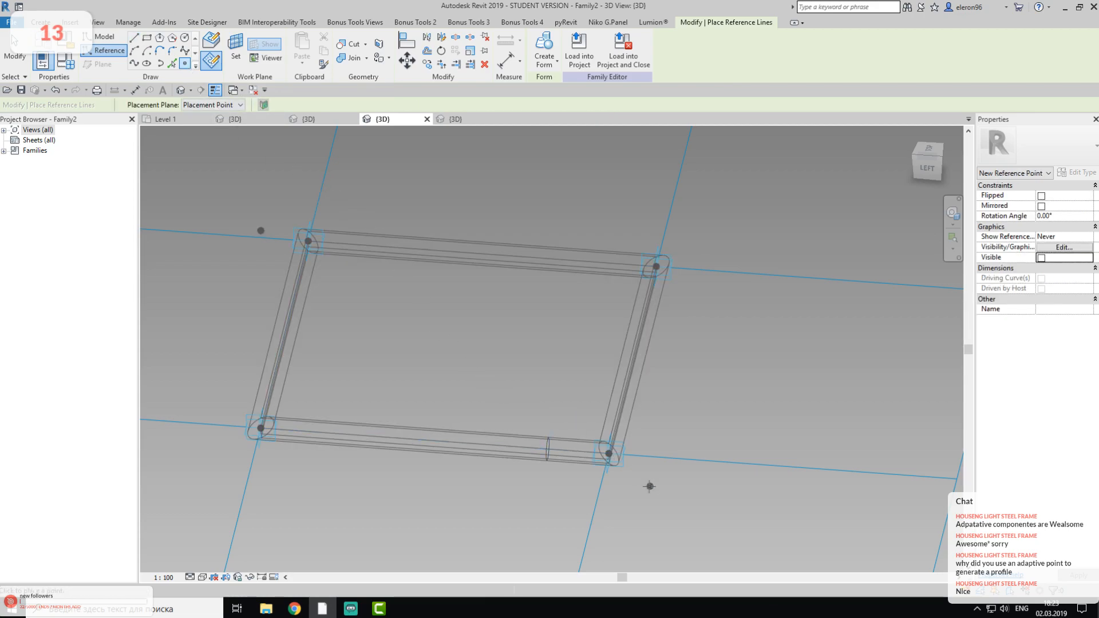
scroll(629, 469, "up", 4)
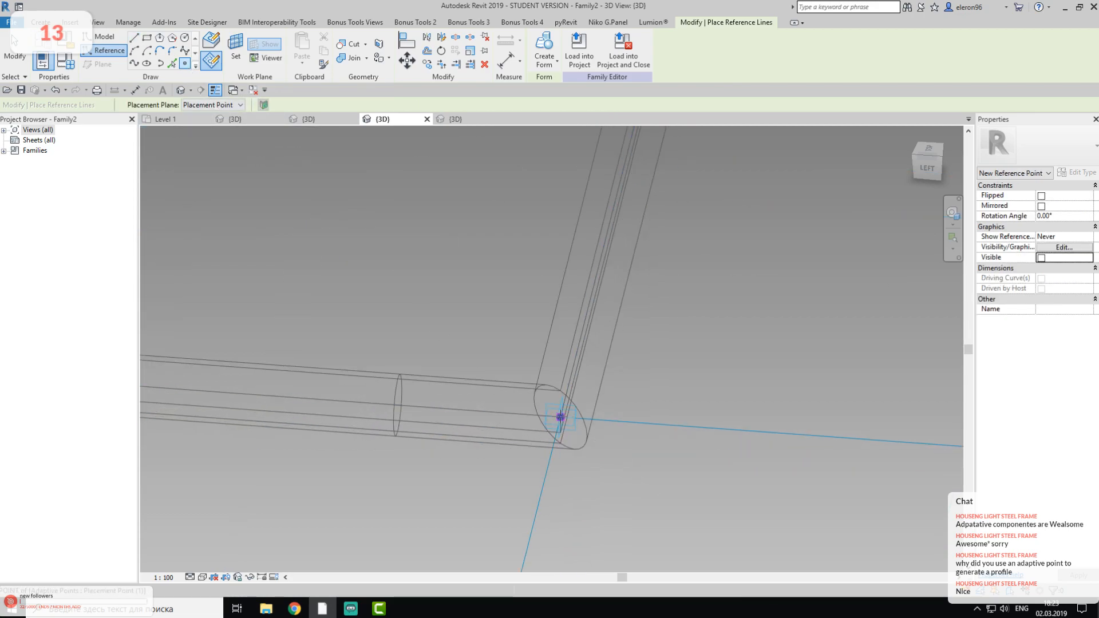
scroll(647, 415, "down", 4)
middle_click_drag(647, 413, 760, 372, "shift")
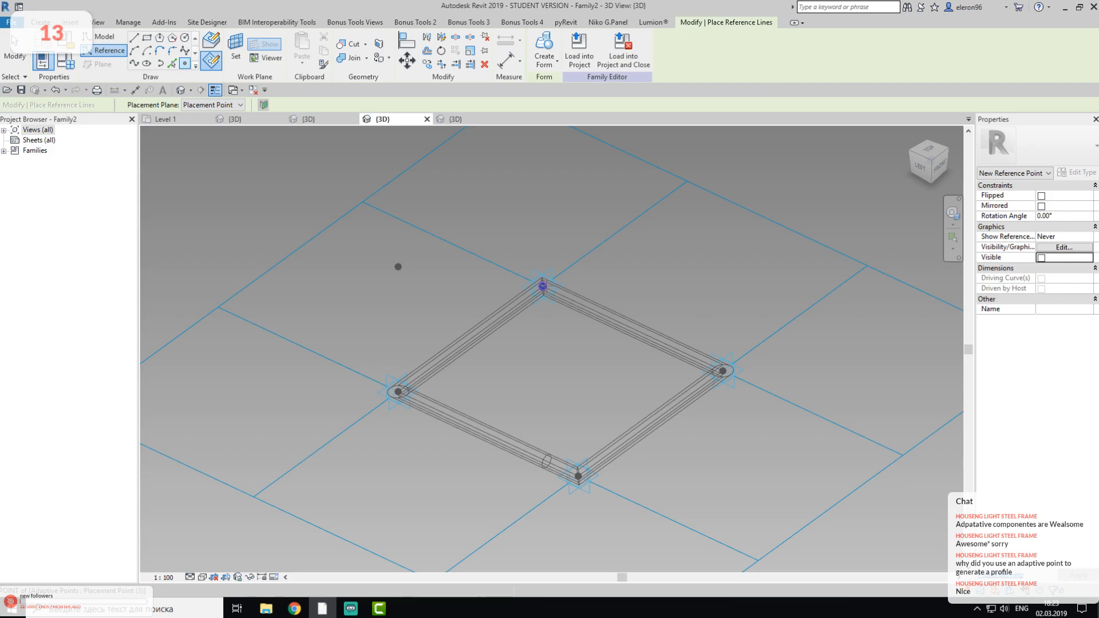
key("Escape")
key("Escape")
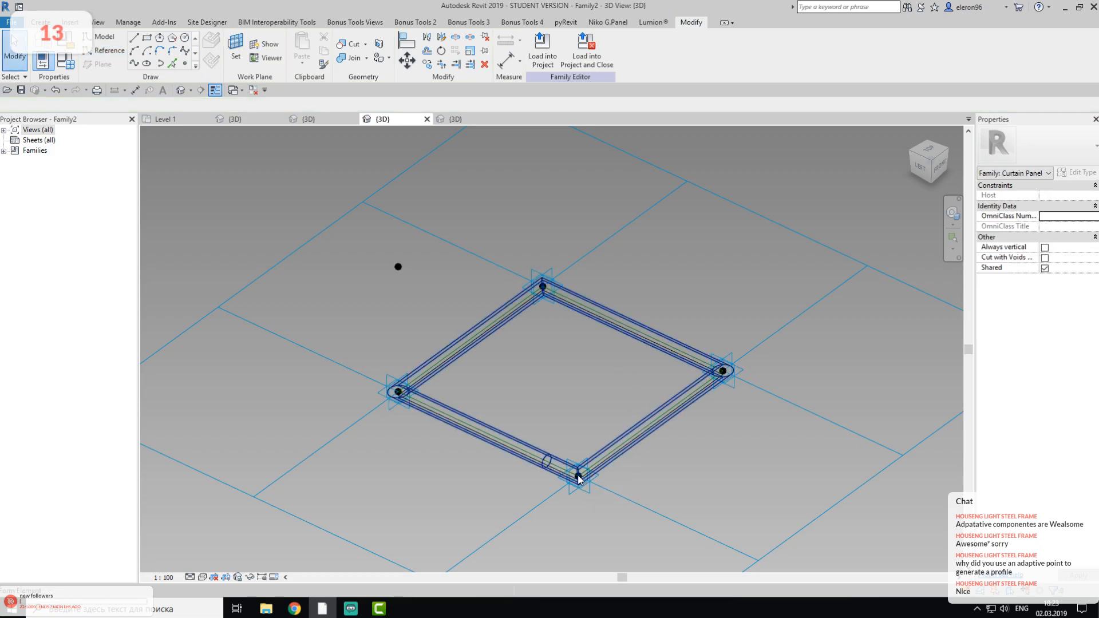
Step: Offset the reference point hosted at the frame's front corner by 1000 from its placement point
middle_click_drag(534, 380, 464, 281)
middle_click_drag(551, 348, 643, 387, "shift")
scroll(545, 274, "up", 2)
scroll(546, 278, "up", 3)
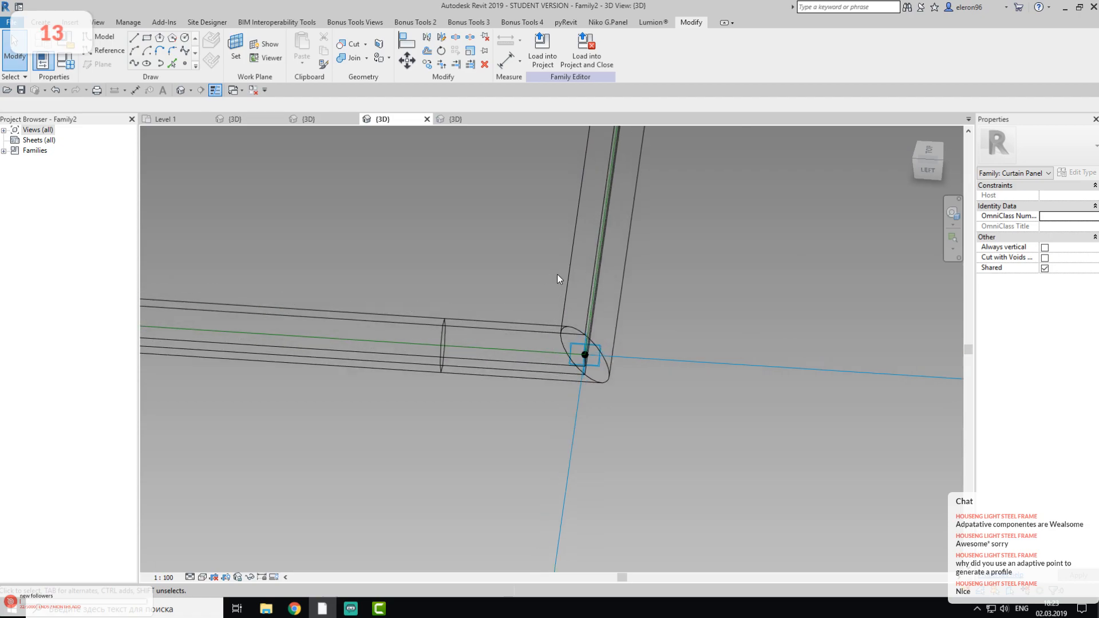
left_click(585, 355)
scroll(634, 380, "down", 5)
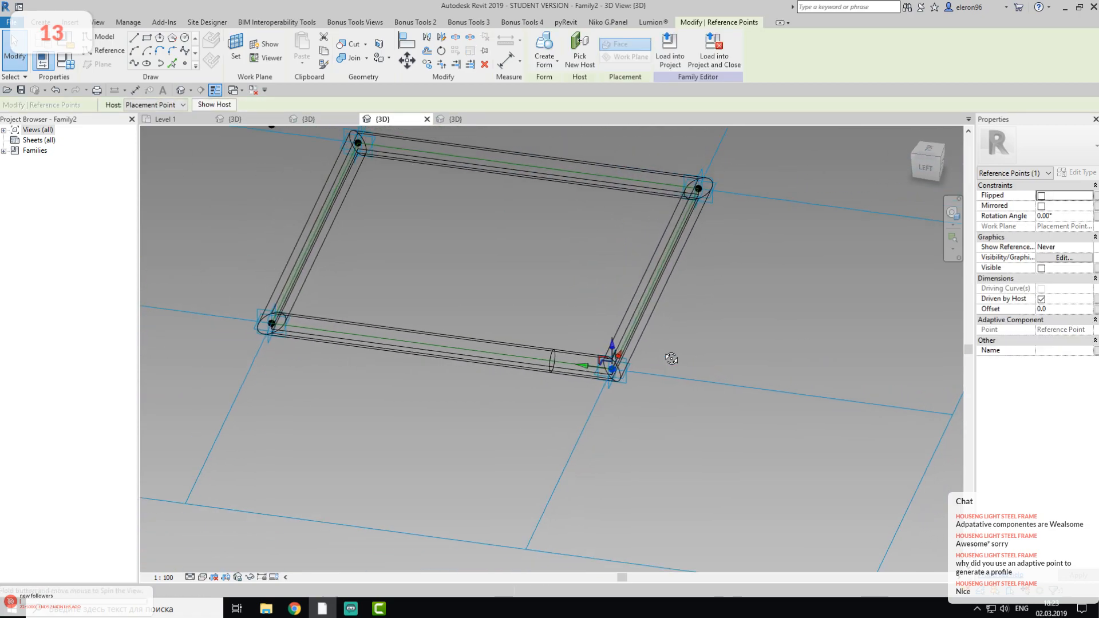
middle_click_drag(667, 339, 730, 363, "shift")
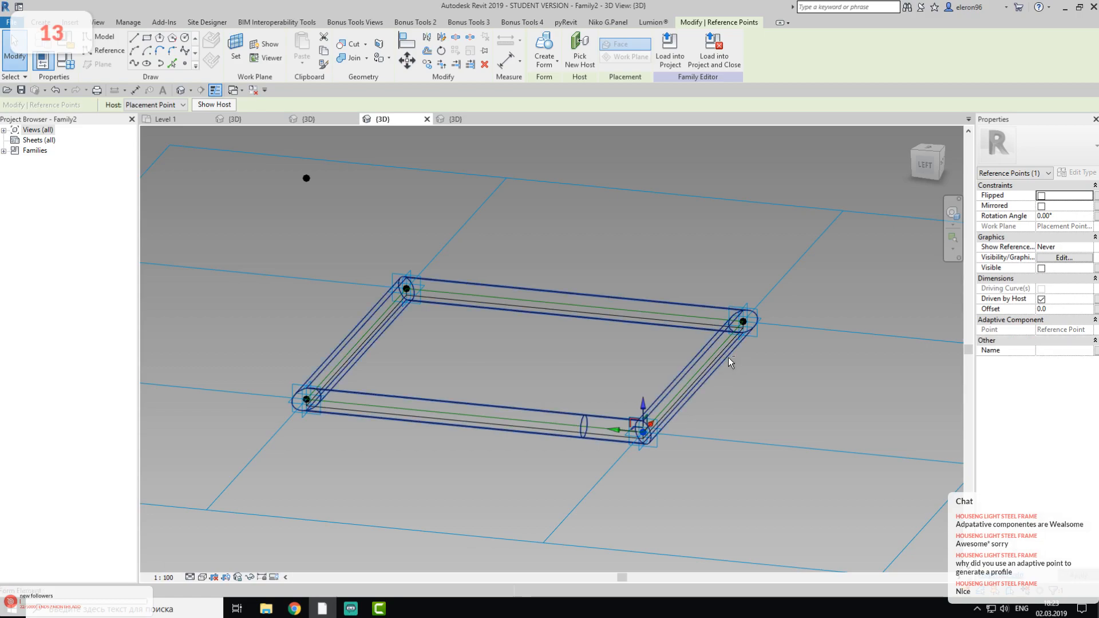
left_click(1059, 309)
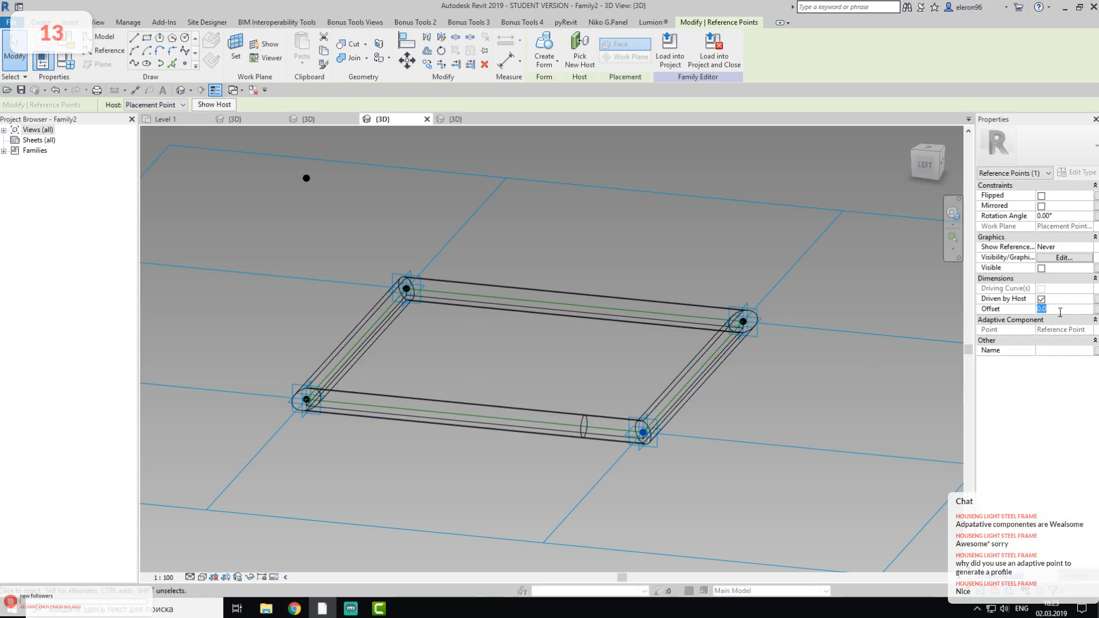
Step: Offset the reference points at the two remaining frame corners by 1000 from their placement points
middle_click_drag(814, 285, 178, 241, "shift")
left_click(524, 352)
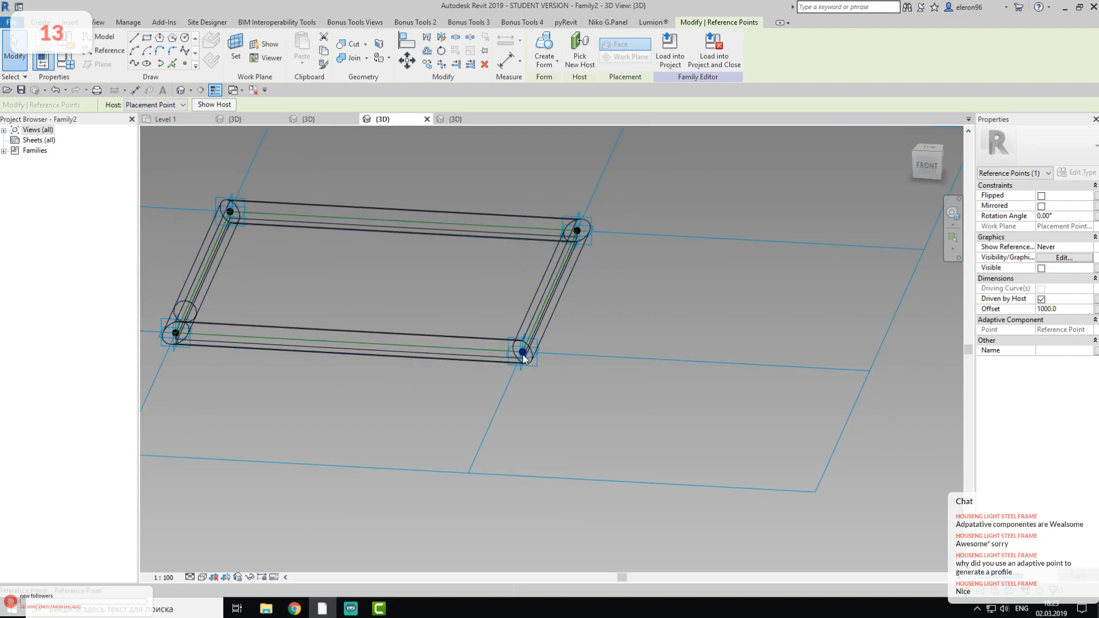
left_click(1072, 309)
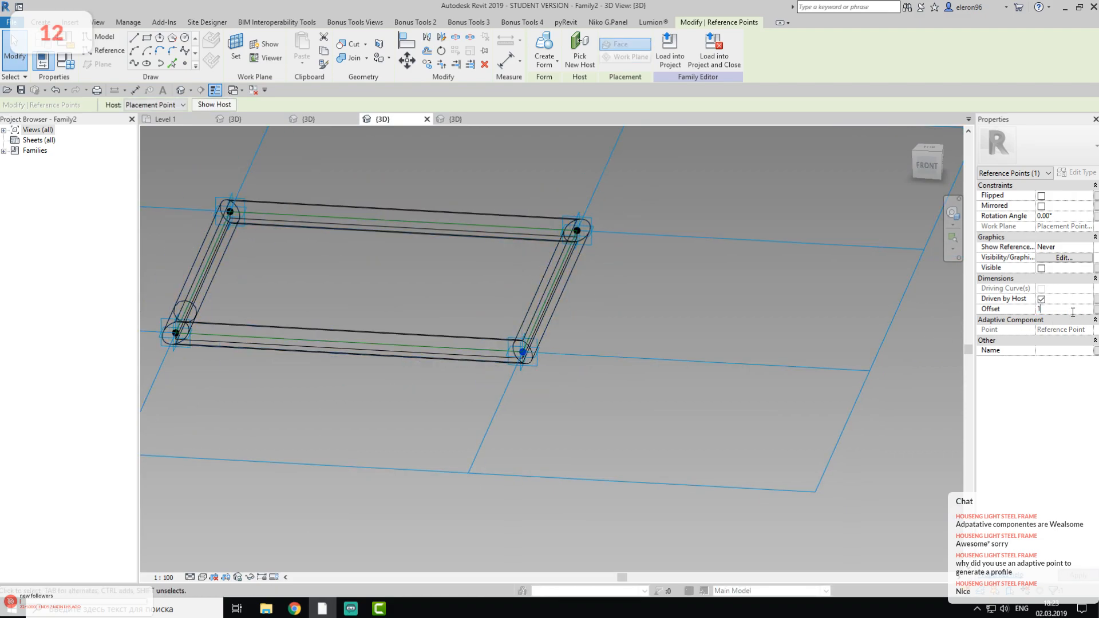
left_click(578, 229)
left_click(578, 229)
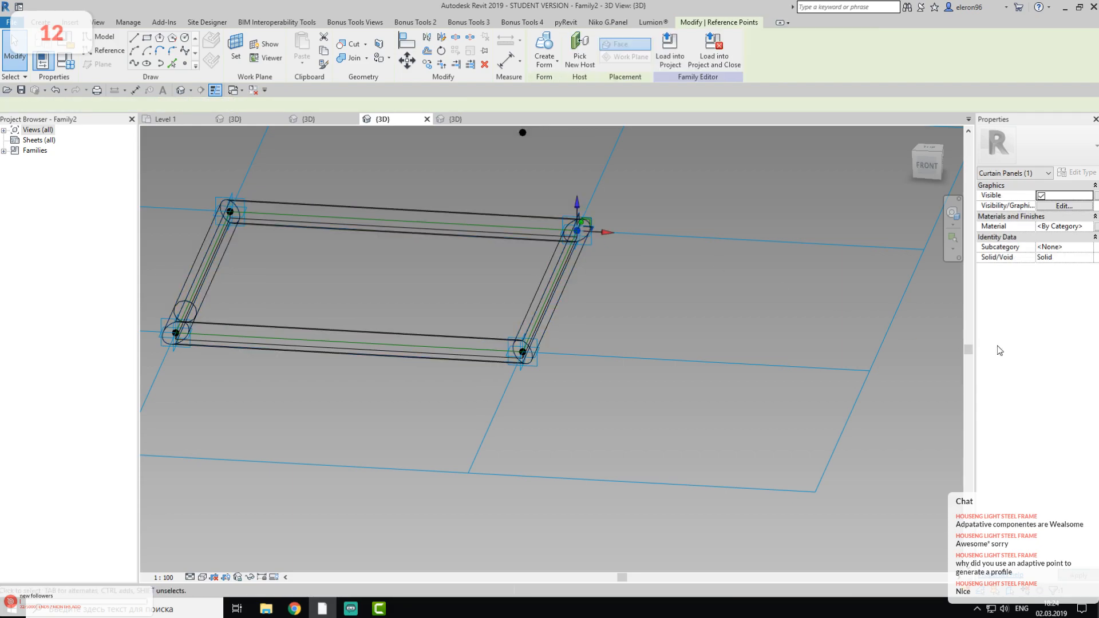
left_click(1060, 309)
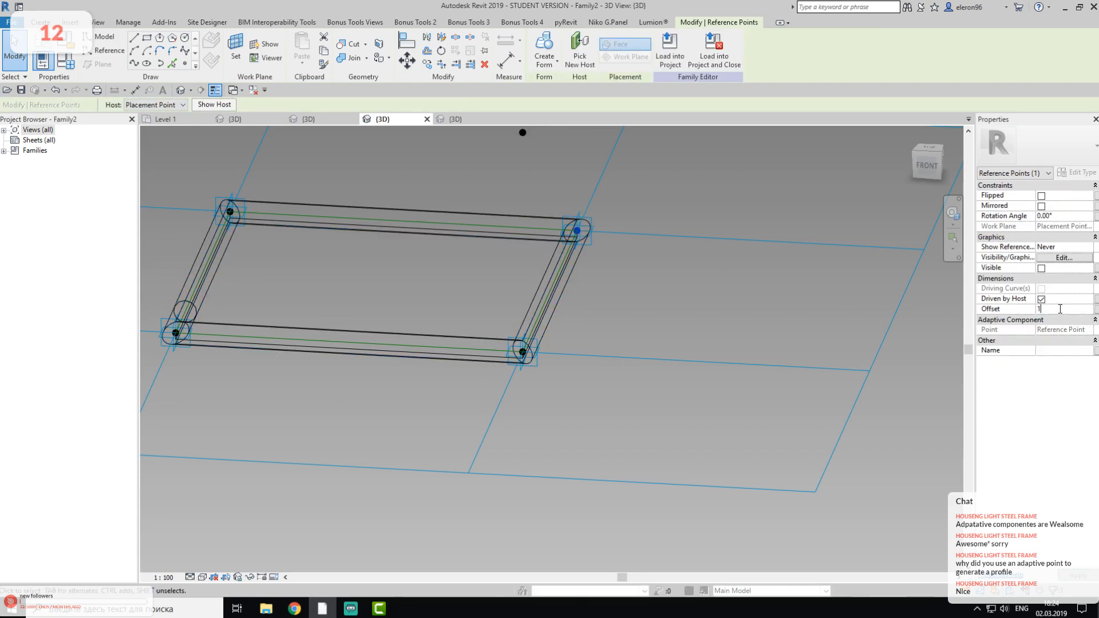
left_click(660, 253)
scroll(640, 250, "down", 3)
middle_click_drag(640, 249, 531, 350, "shift")
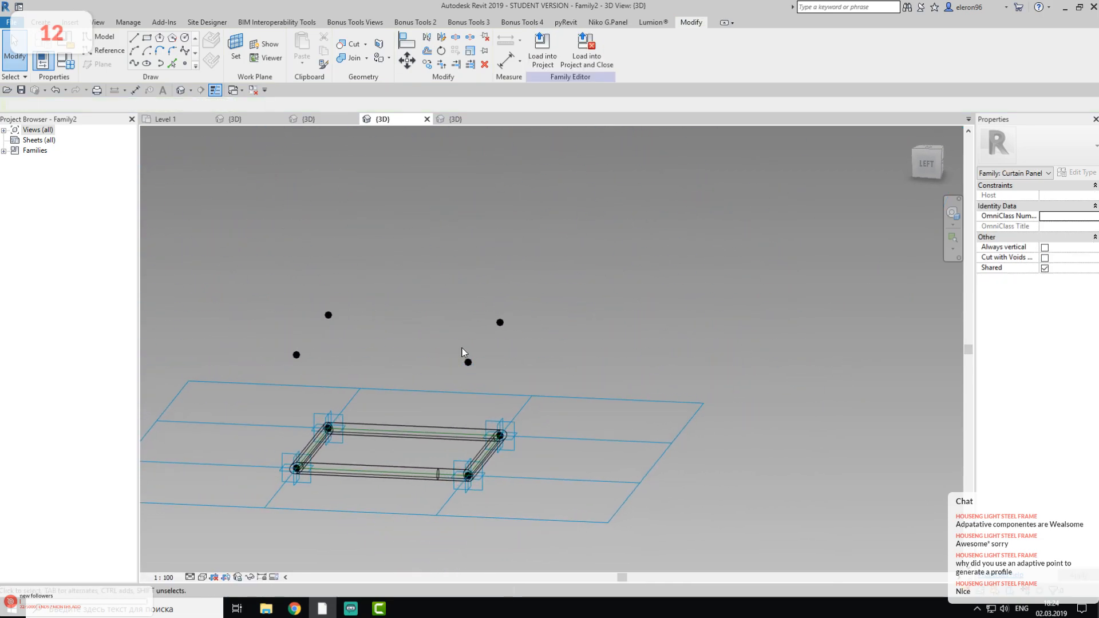
left_click_drag(353, 305, 585, 336)
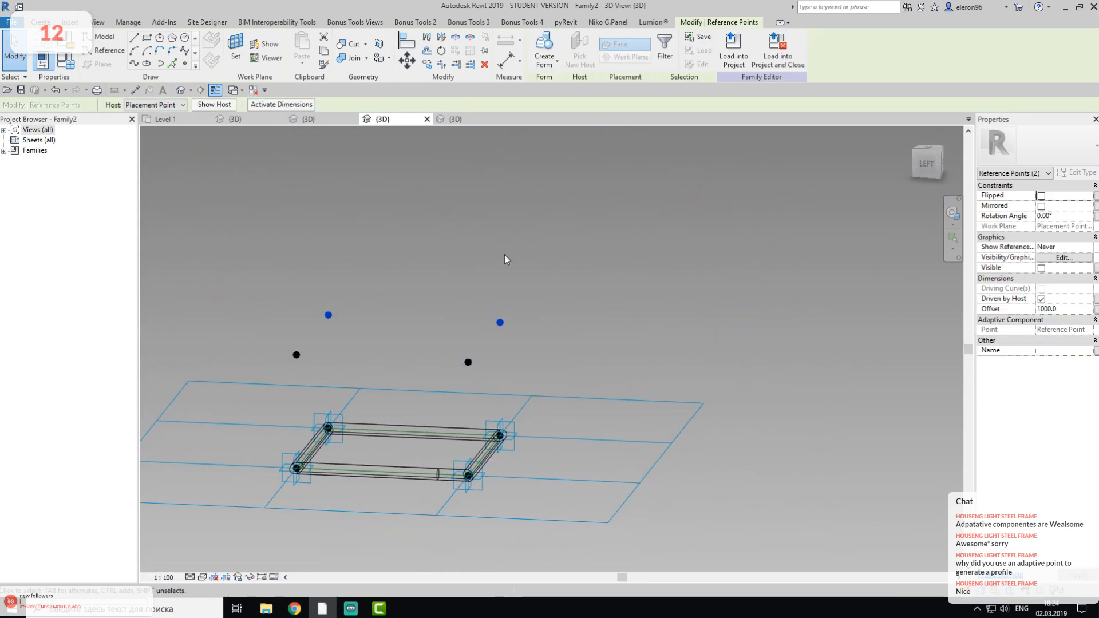
middle_click_drag(354, 191, 362, 226, "shift")
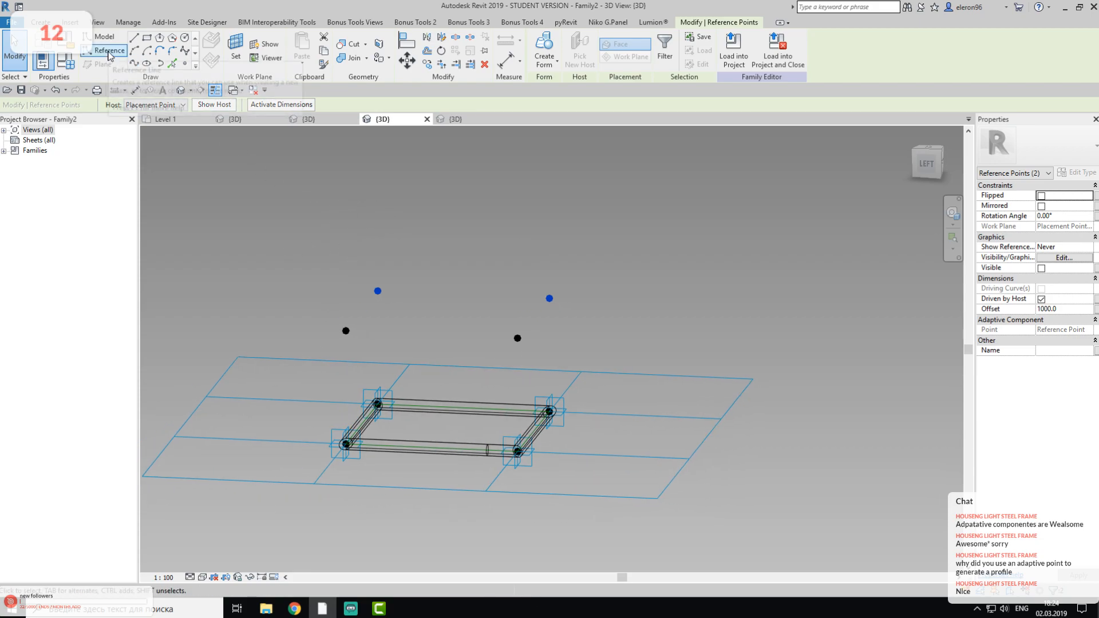
left_click(133, 63)
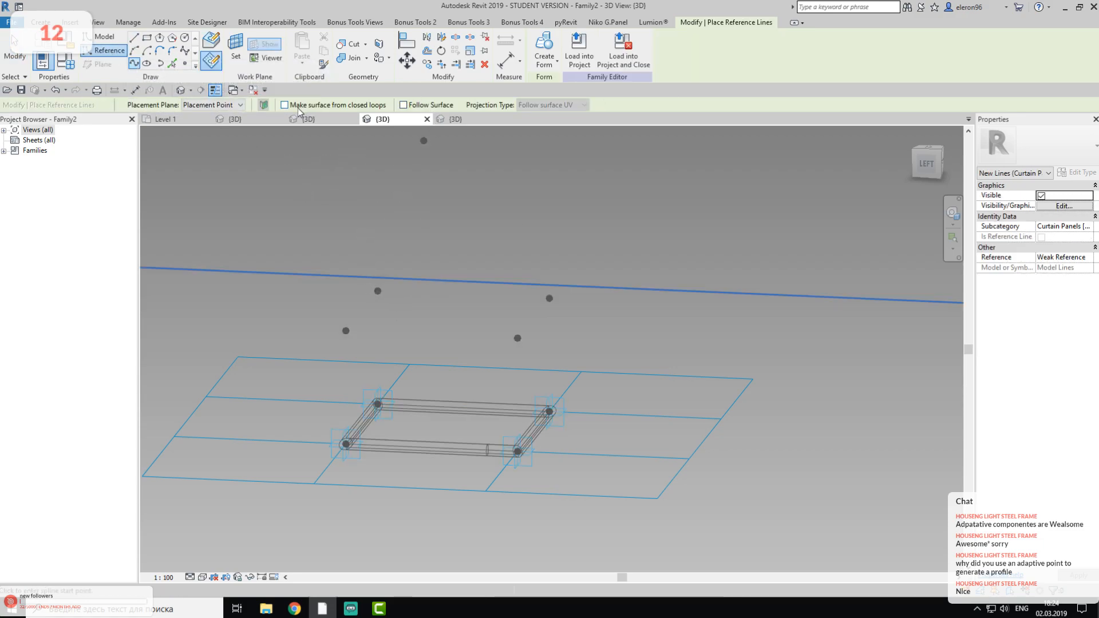
middle_click_drag(362, 164, 386, 223, "shift")
key("Escape")
left_click_drag(406, 193, 622, 284)
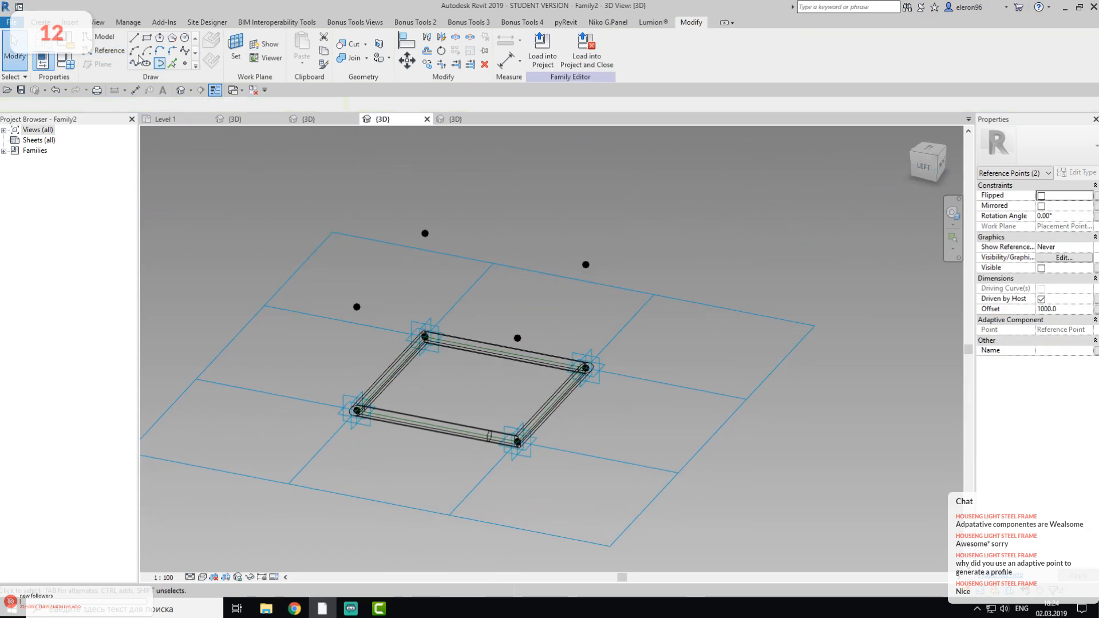
left_click(104, 50)
left_click(134, 63)
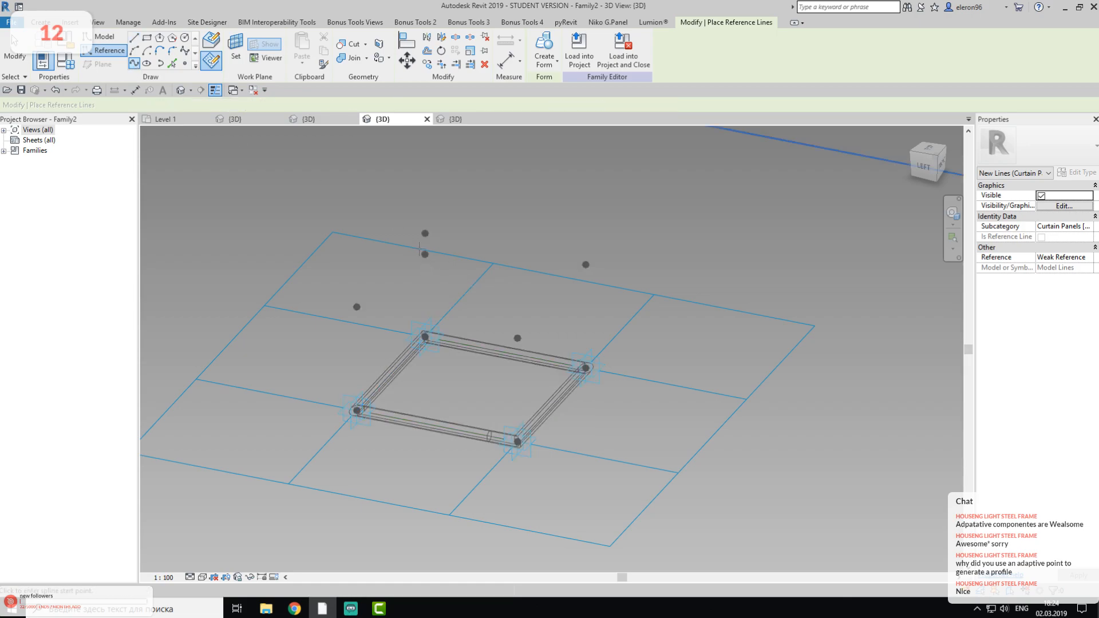
key("Escape")
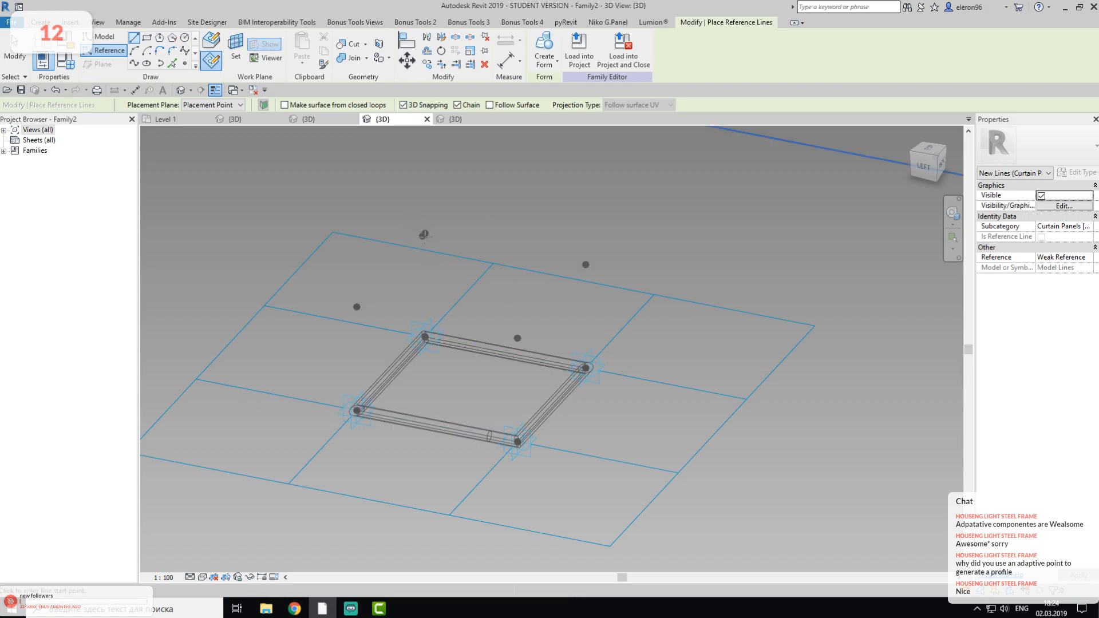
middle_click_drag(466, 229, 455, 272, "shift")
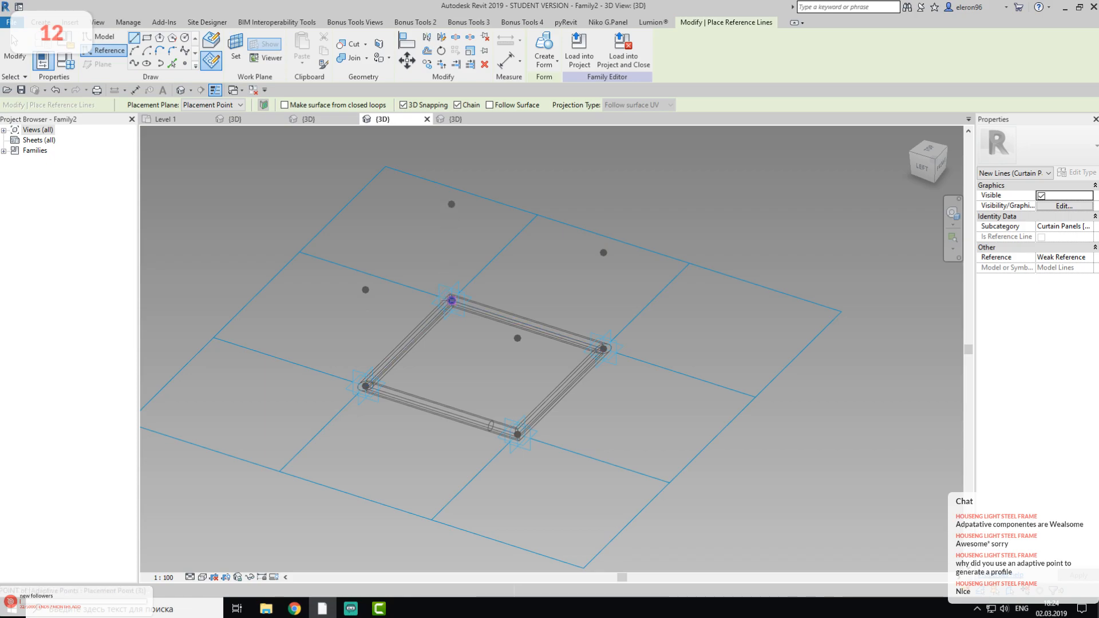
key("Escape")
key("Escape")
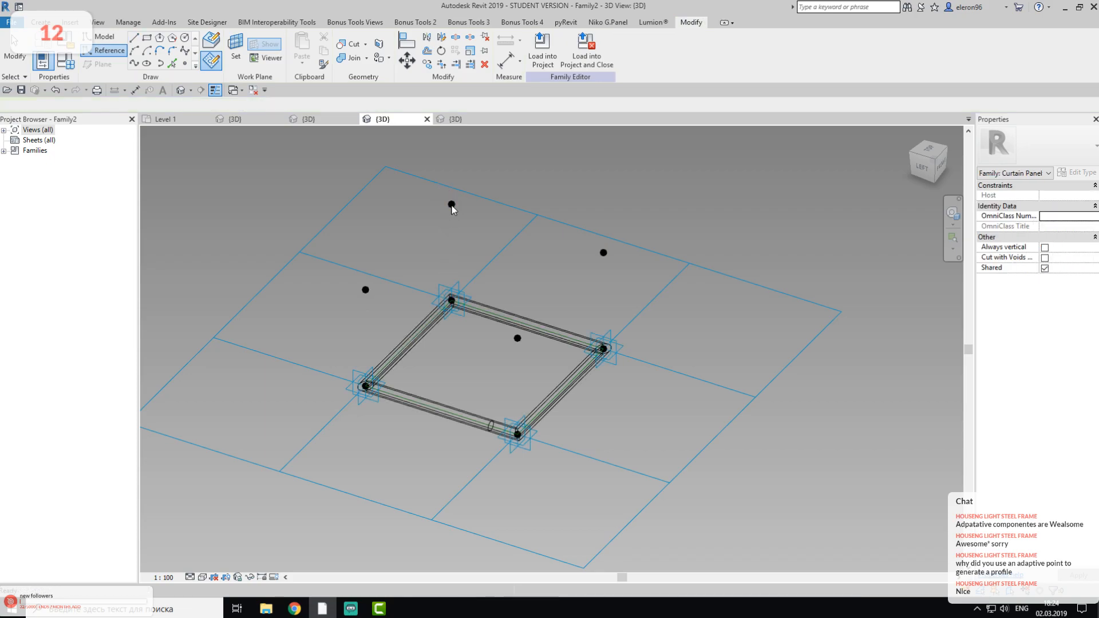
Step: Set Show Reference Planes to Always for each of the four offset reference points above the frame corners
left_click(452, 202)
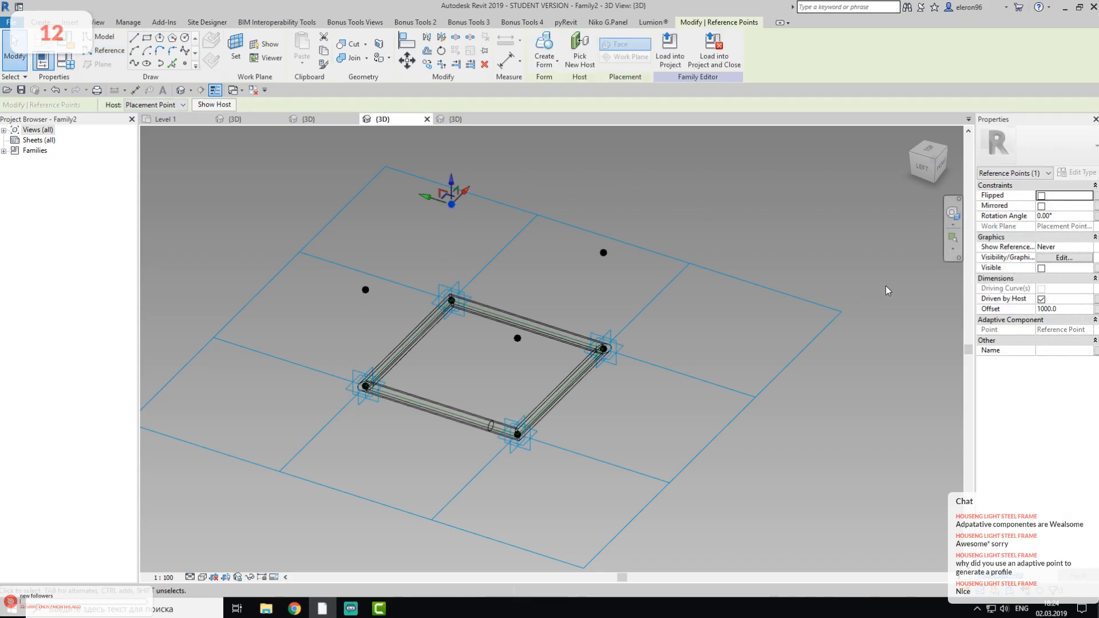
left_click(1087, 249)
left_click(1058, 278)
left_click_drag(602, 201, 641, 261)
left_click(1087, 249)
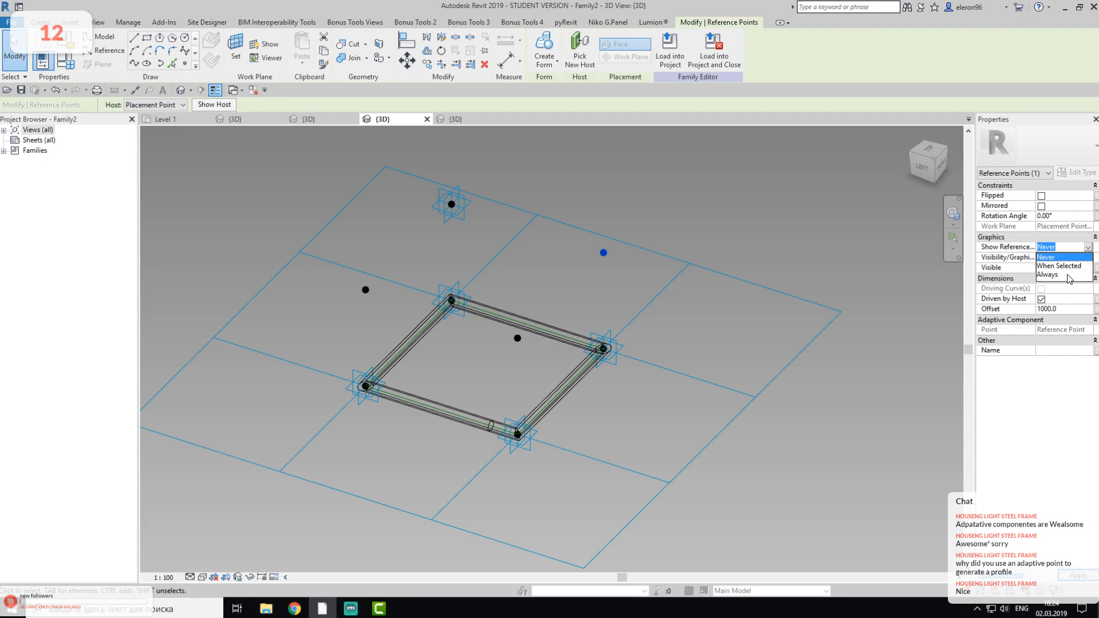
left_click(1058, 275)
left_click(366, 289)
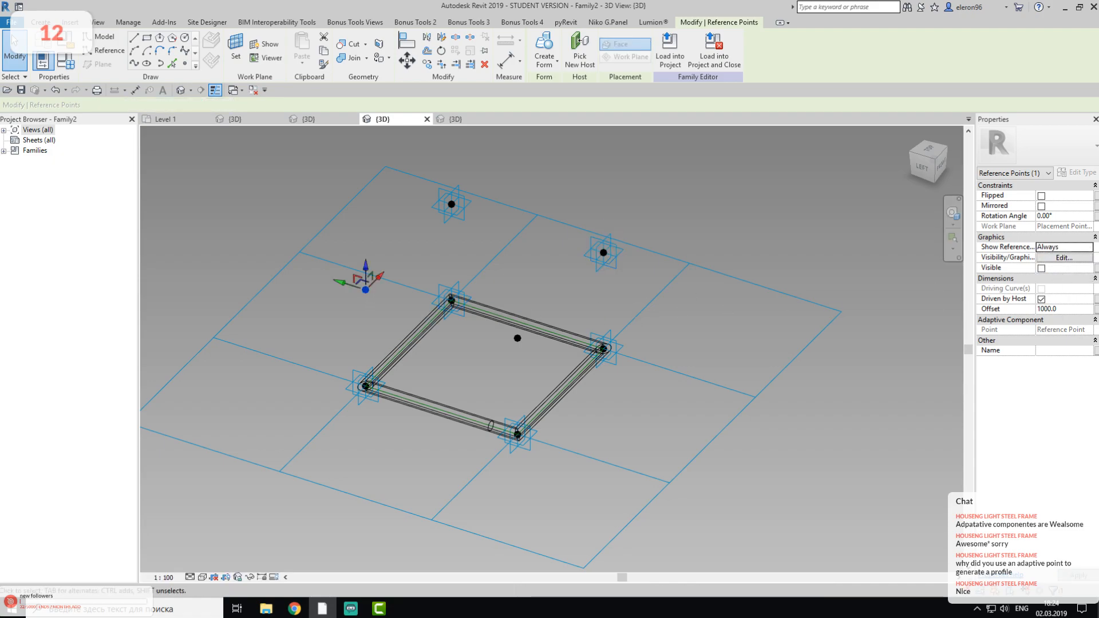
left_click(1087, 249)
left_click(1059, 276)
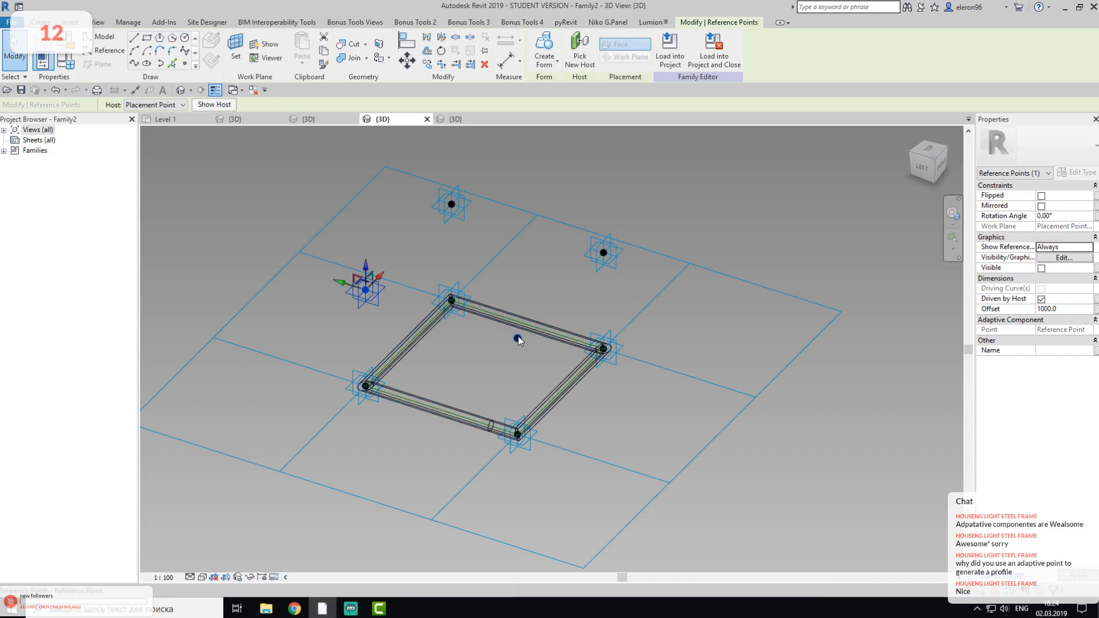
left_click(517, 338)
left_click(1087, 247)
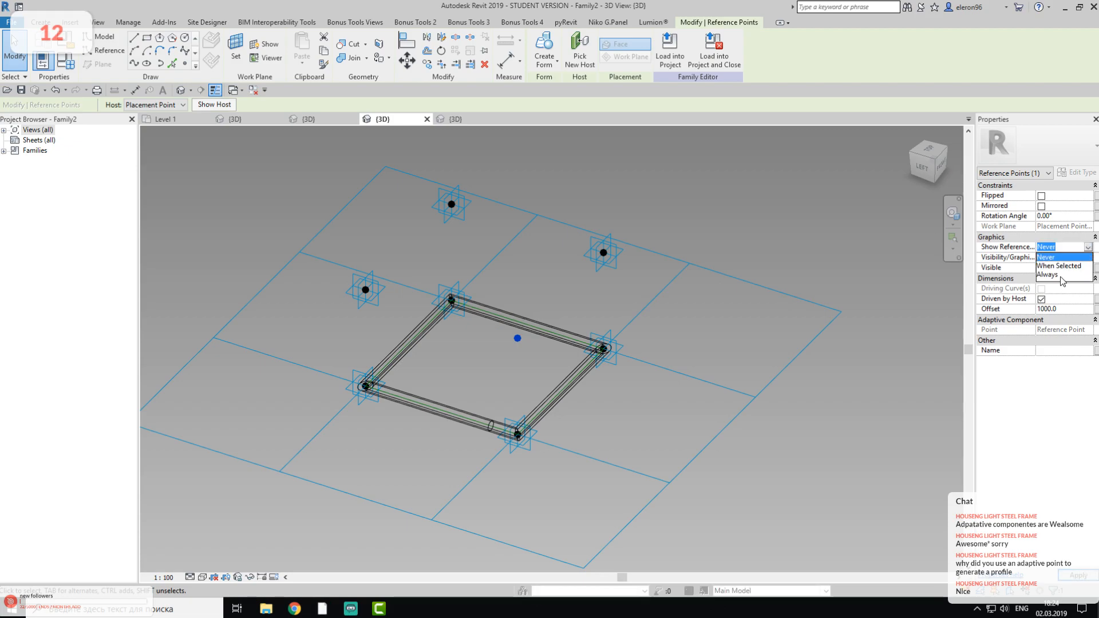
left_click(1062, 277)
left_click(620, 199)
Step: Select the two offset reference points above the frame's right and front corners together
left_click(603, 252)
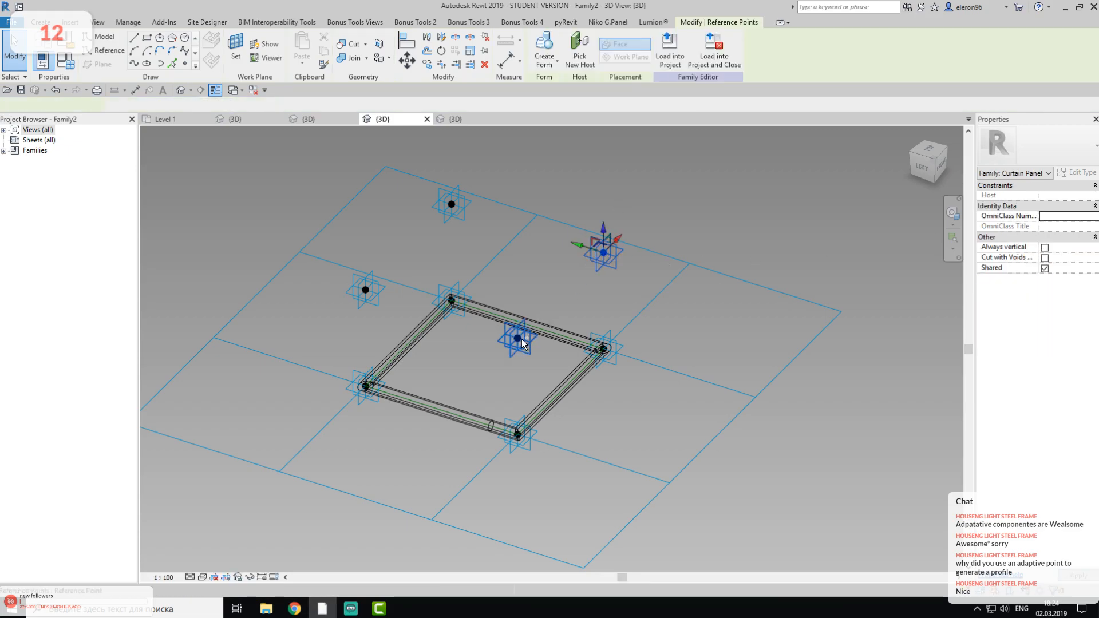
left_click(522, 338, "ctrl")
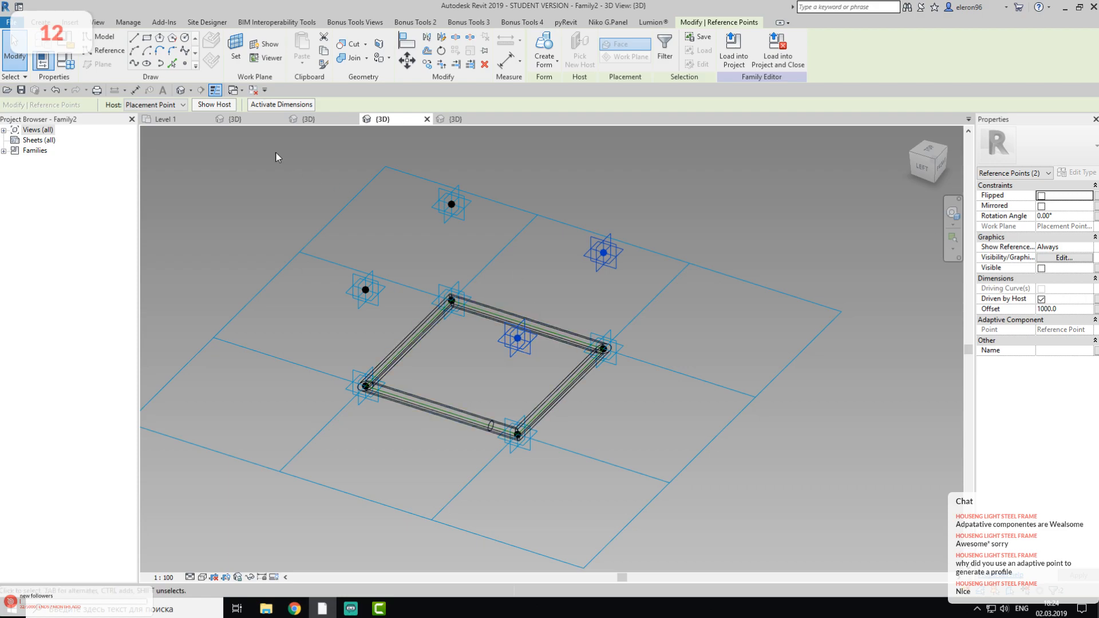
Step: Draw a closed loop of model lines through the four offset reference points above the panel frame
left_click(135, 38)
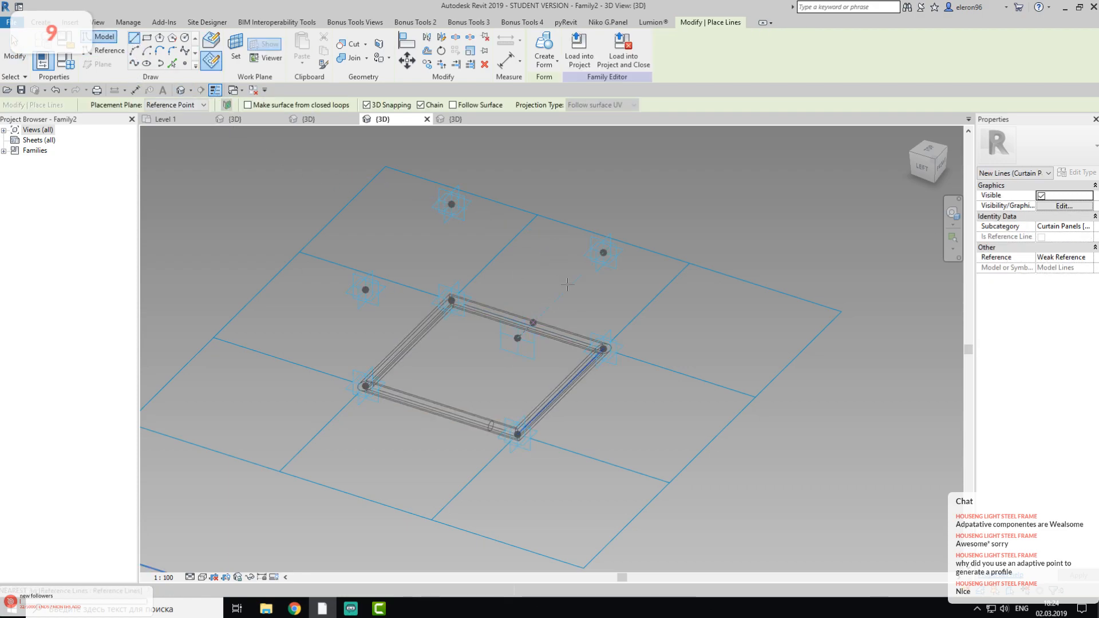
left_click(603, 252)
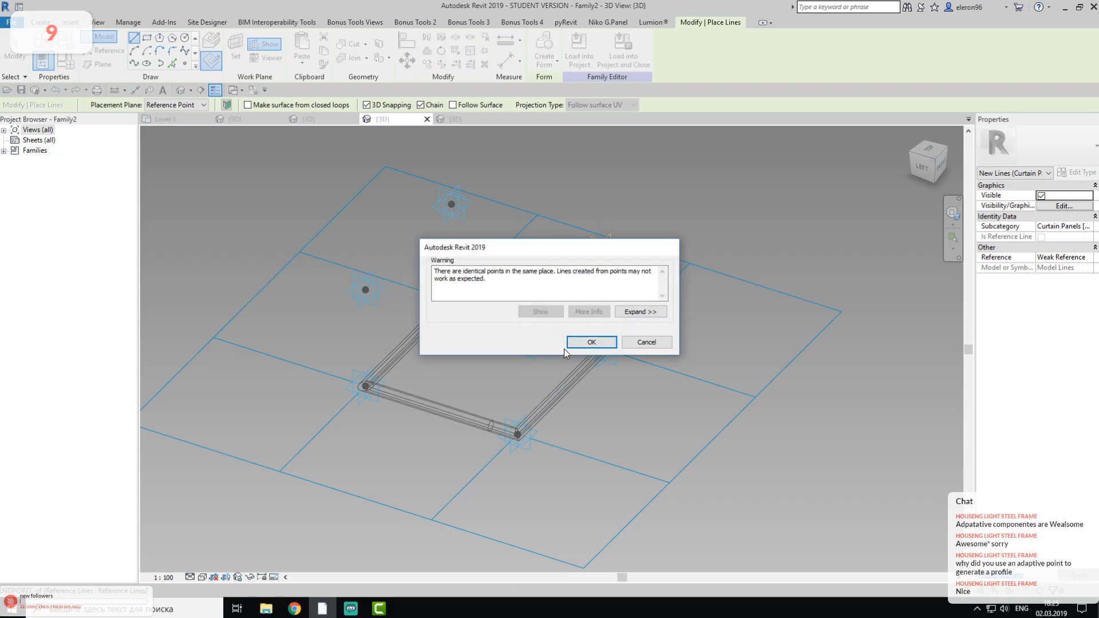
left_click(587, 344)
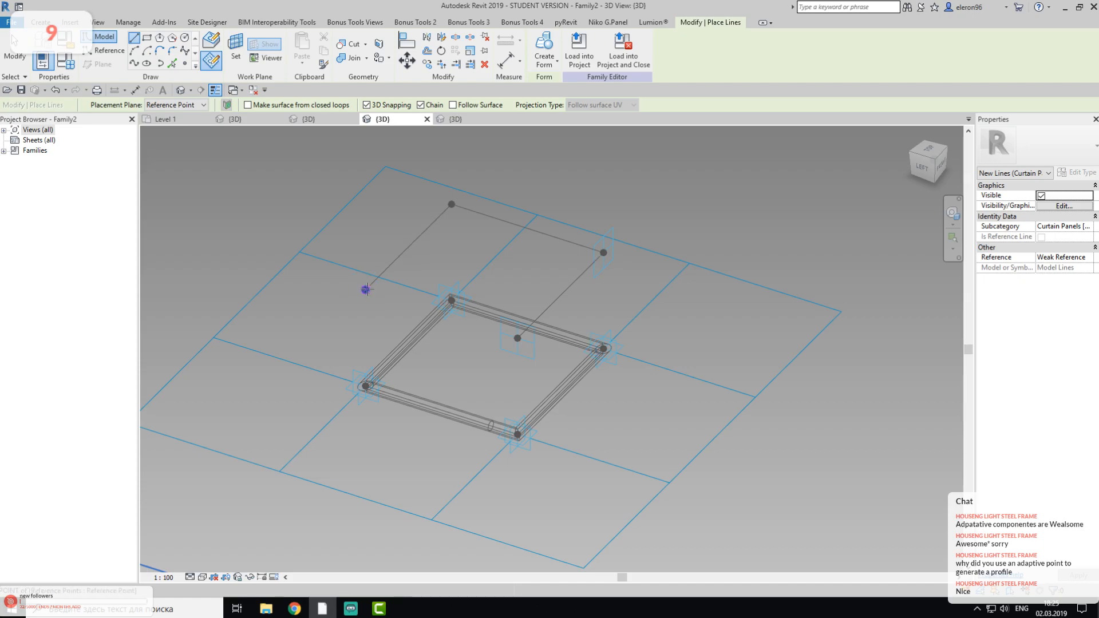
left_click(518, 339)
key("Escape")
key("Escape")
Step: Place a Family3 circular profile component on one side of the upper line loop
middle_click_drag(713, 360, 630, 376, "shift")
left_click(40, 22)
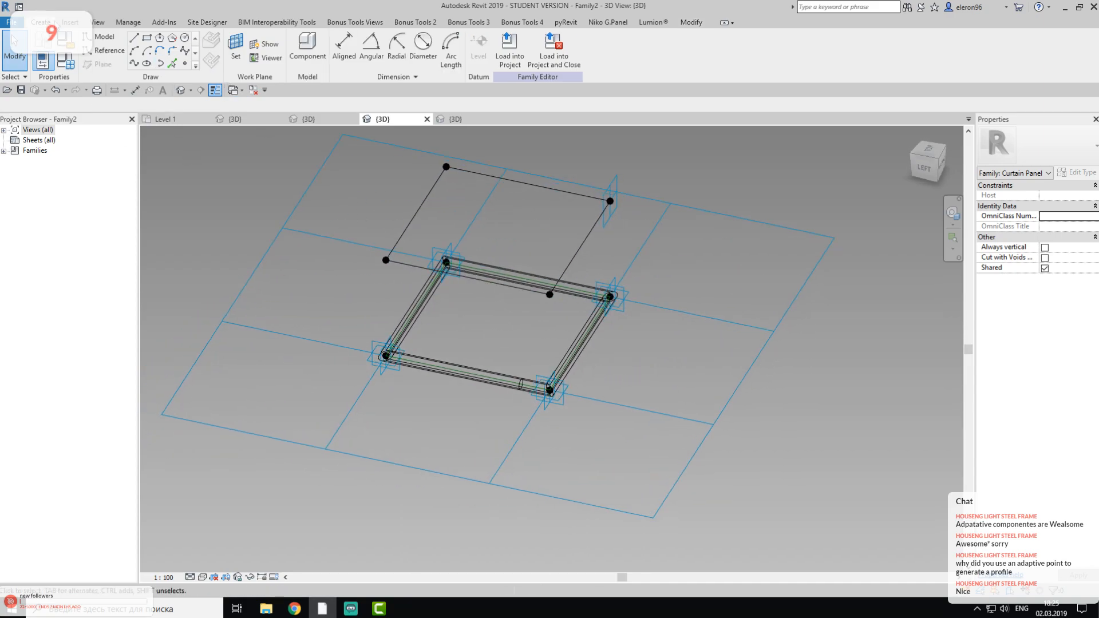
left_click(306, 51)
middle_click_drag(426, 172, 388, 170)
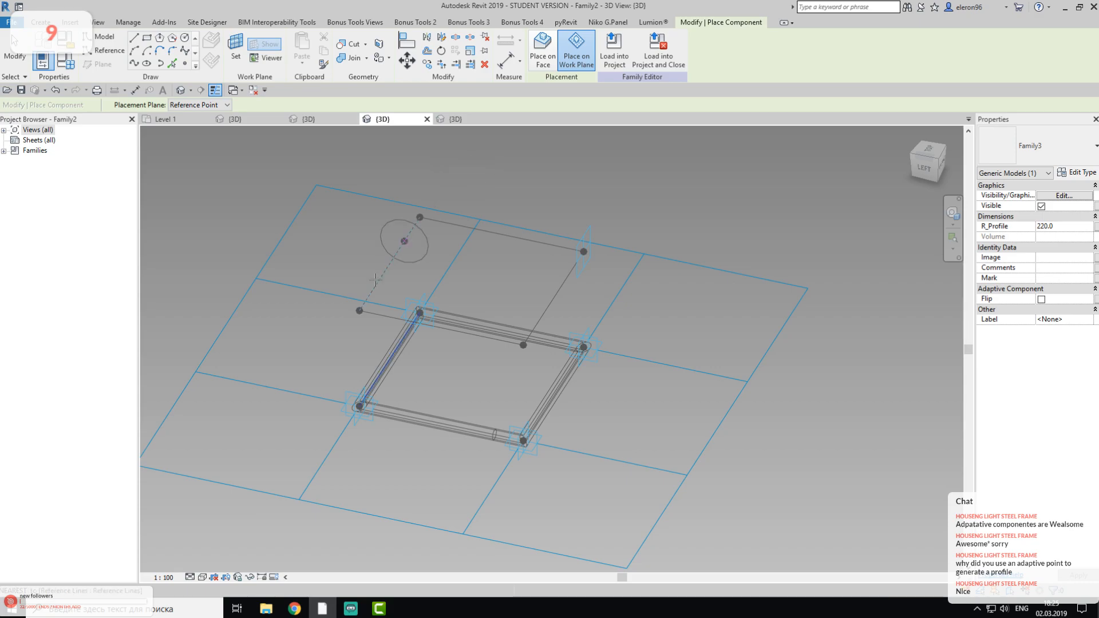
key("Escape")
key("Escape")
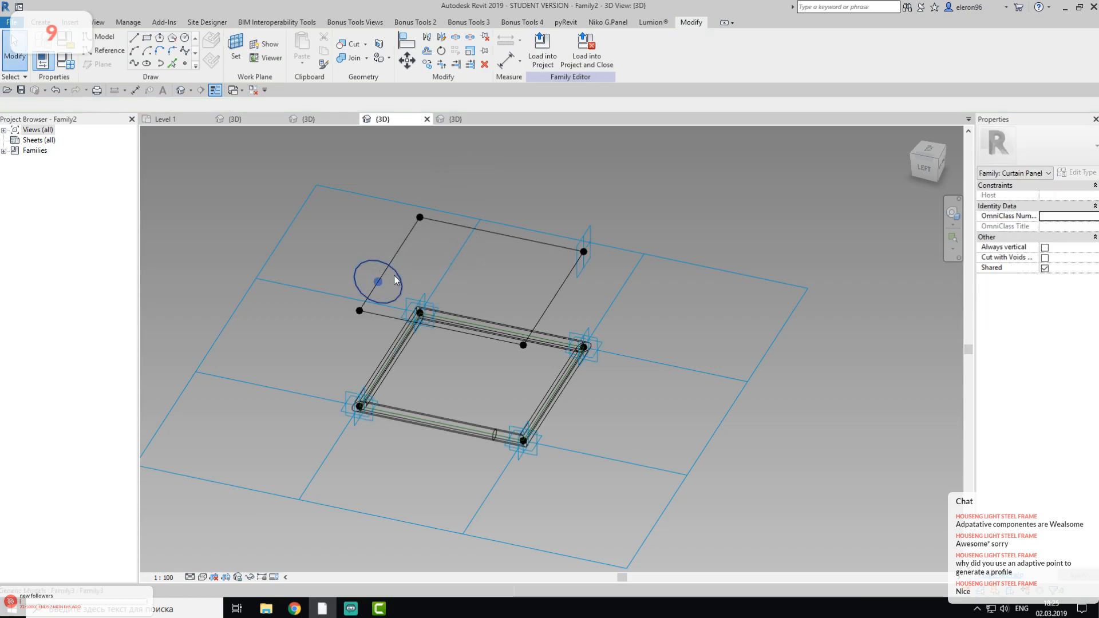
Step: Set the R_Profile value of the circular profile on the upper loop to 100
left_click(378, 281)
left_click(1059, 226)
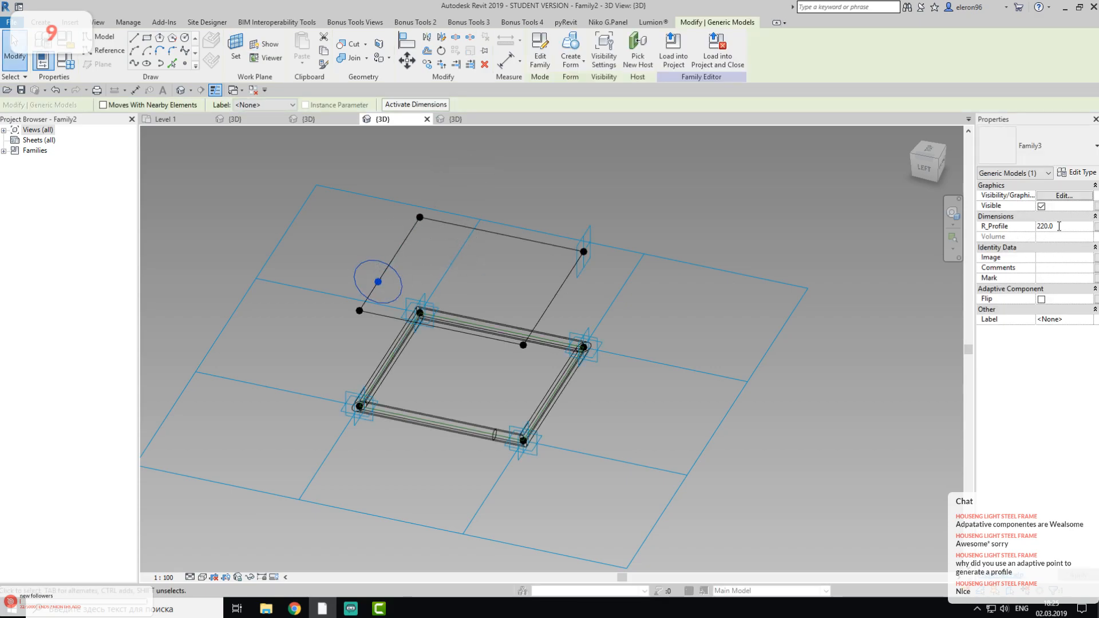
left_click_drag(1059, 226, 964, 228)
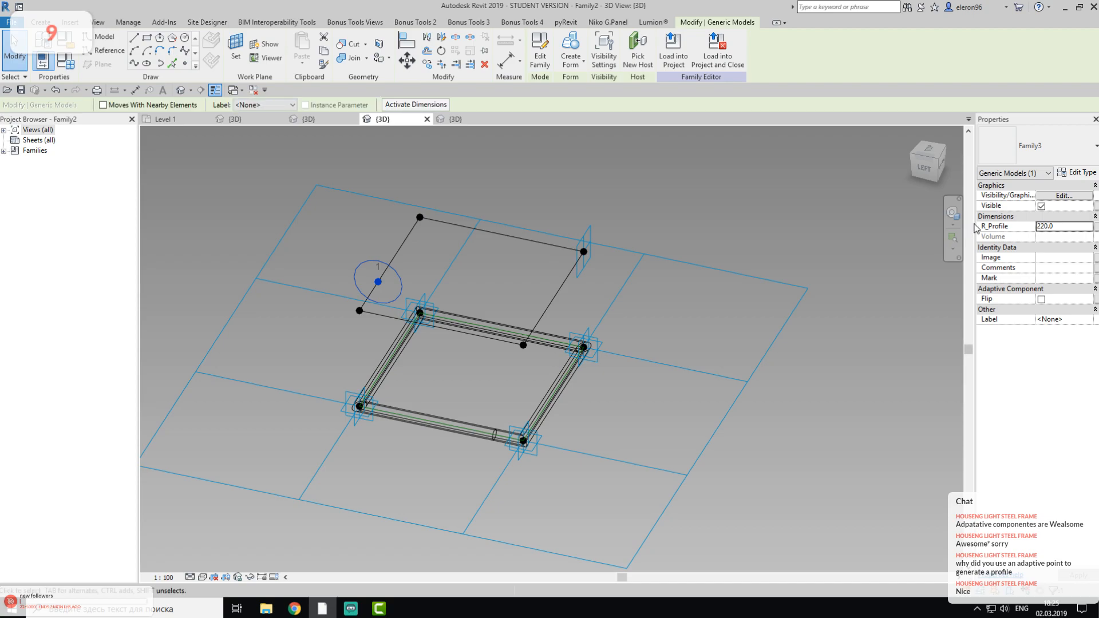
left_click(1064, 227)
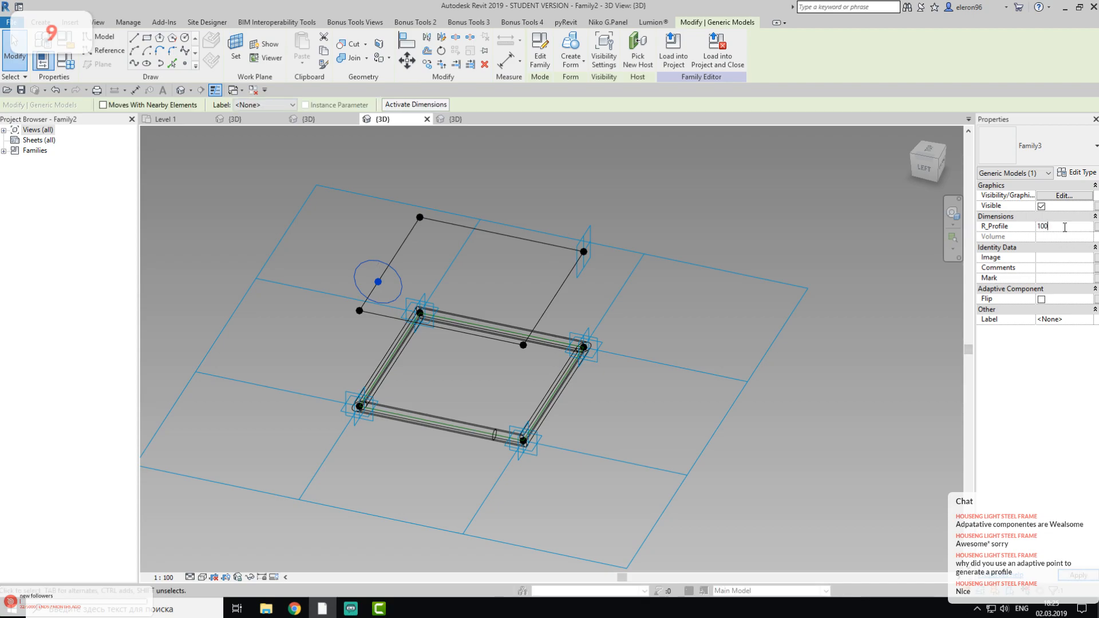
scroll(375, 252, "up", 3)
Step: Try to create a form from the upper model line loop and the circular profile
left_click(420, 245)
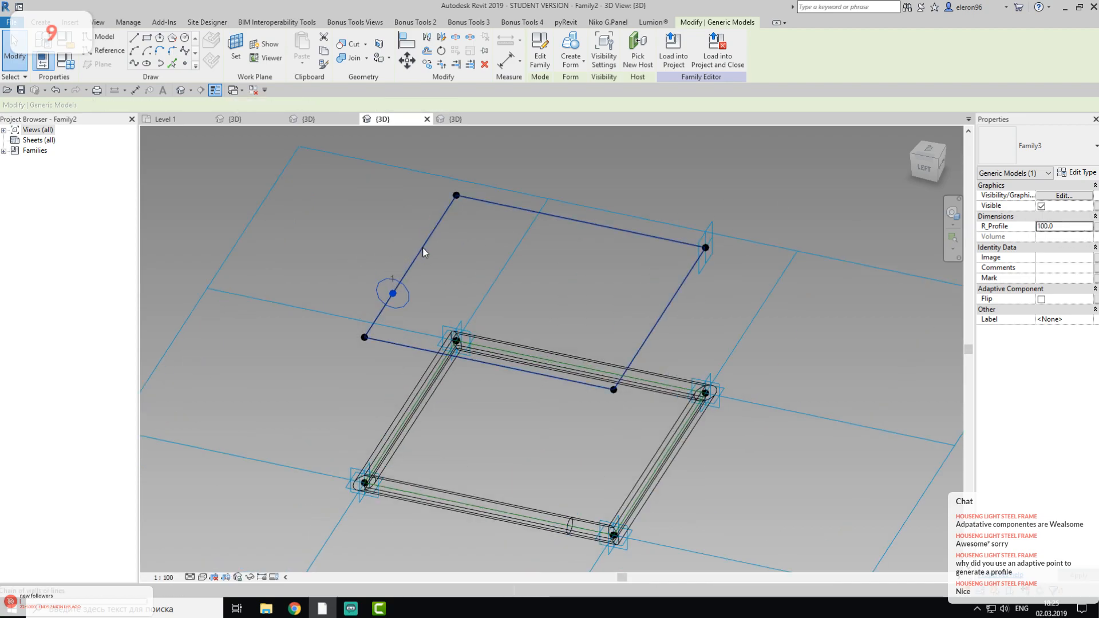
left_click(413, 288, "ctrl")
left_click(544, 49)
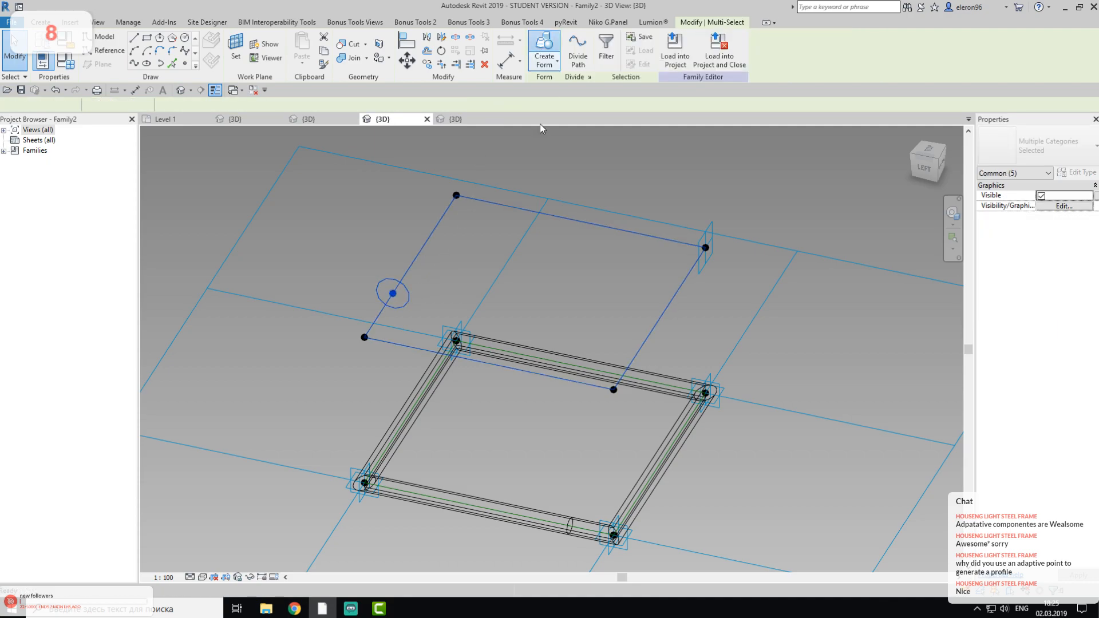
left_click(1065, 581)
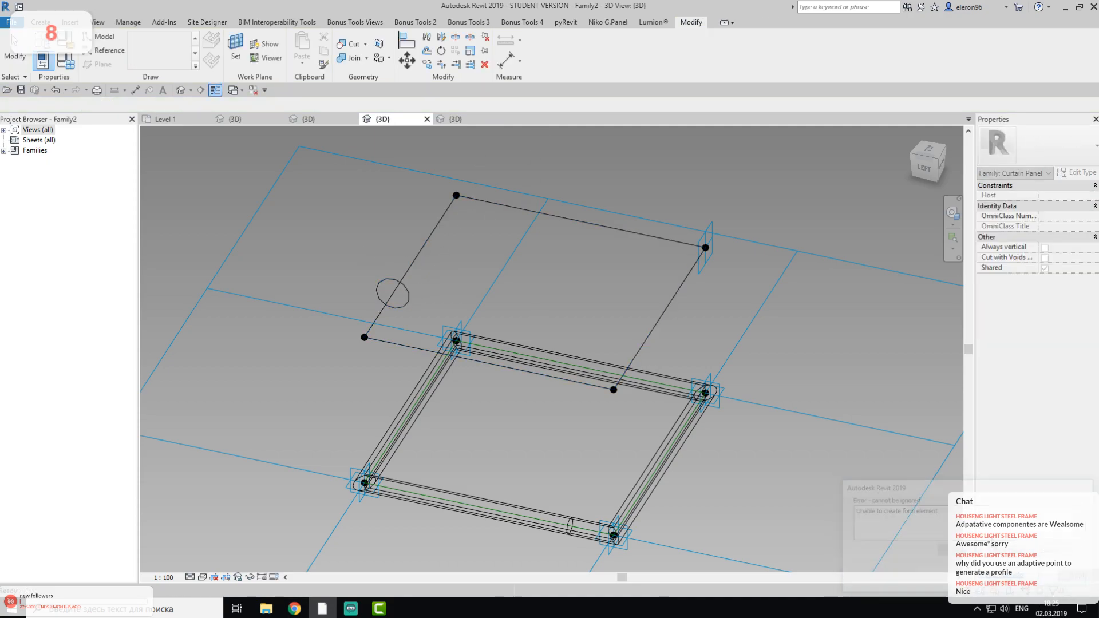
Step: Convert the upper line loop to reference lines and create a tubular form along it from the circular profile
left_click(430, 227)
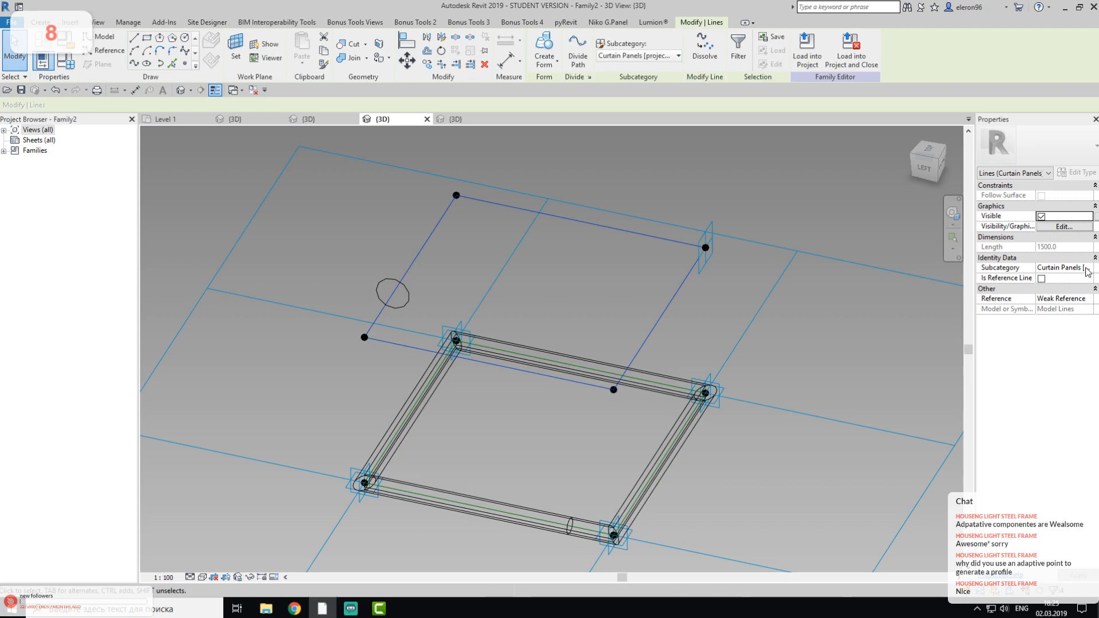
left_click(1040, 278)
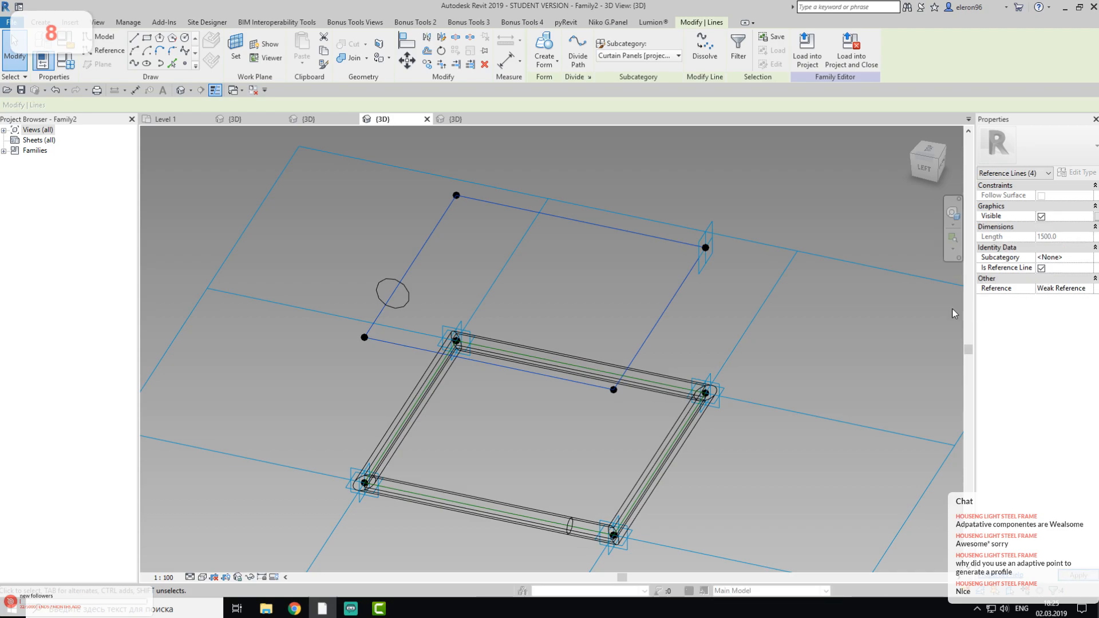
left_click(360, 204)
key("Tab")
left_click(405, 286, "ctrl")
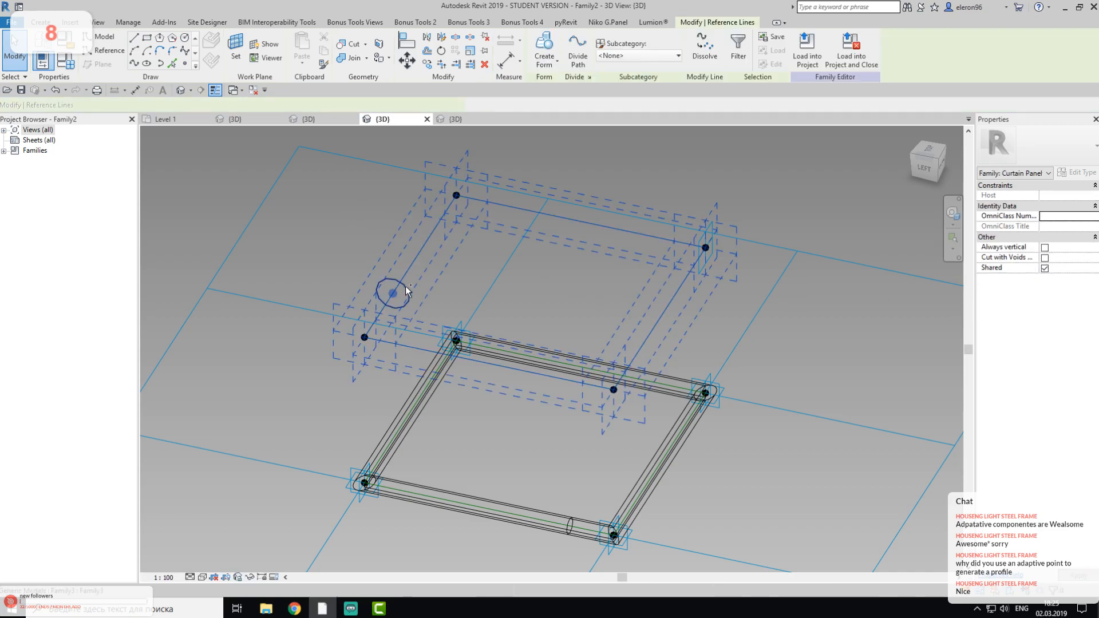
left_click(544, 50)
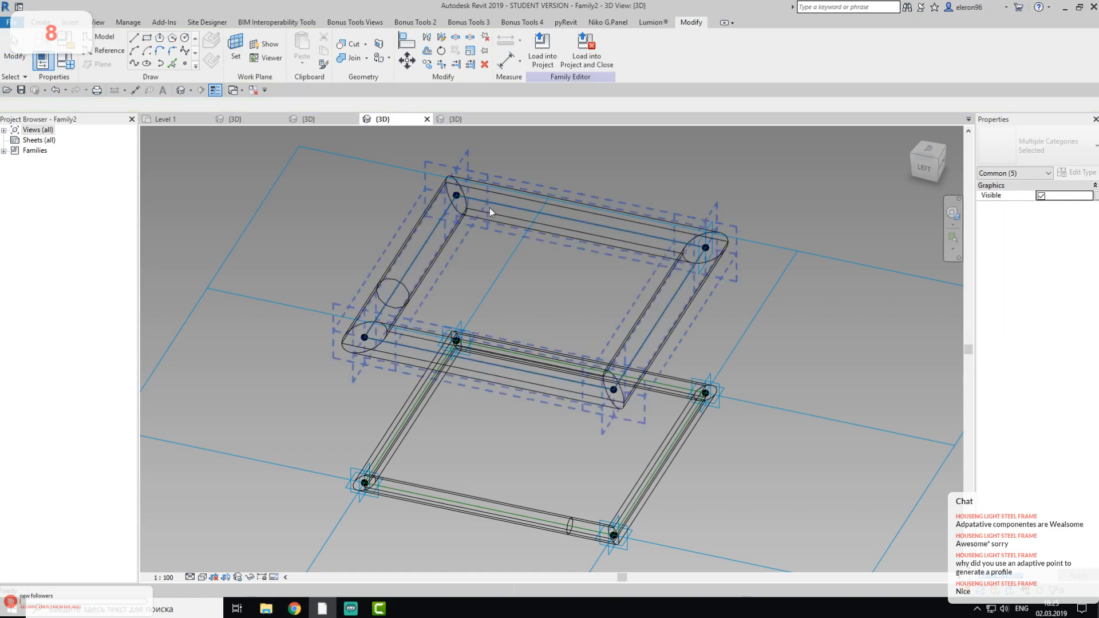
Step: Load the curtain panel family into Family1 only, overwriting the existing version and its parameter values
scroll(325, 221, "down", 3)
middle_click_drag(595, 352, 657, 311, "shift")
left_click(548, 41)
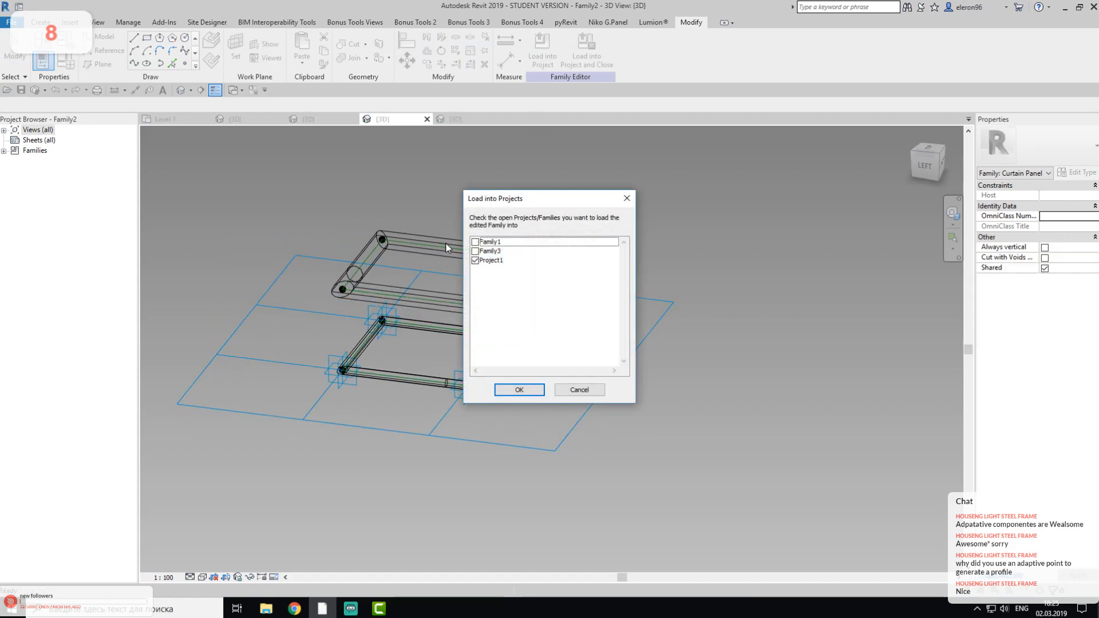
left_click(475, 242)
left_click(474, 260)
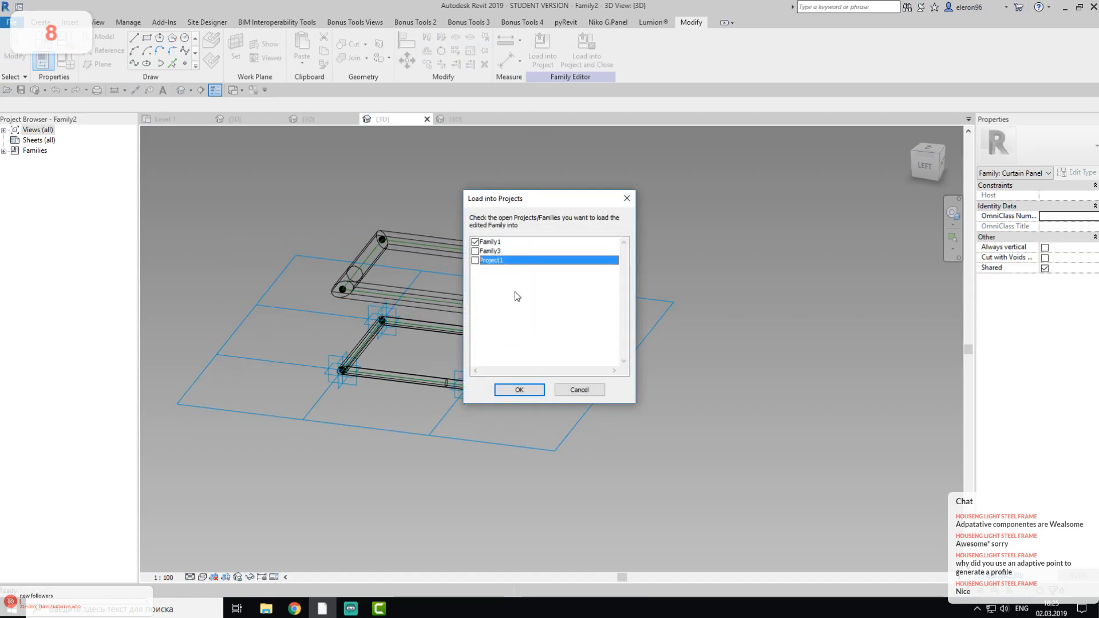
left_click(518, 389)
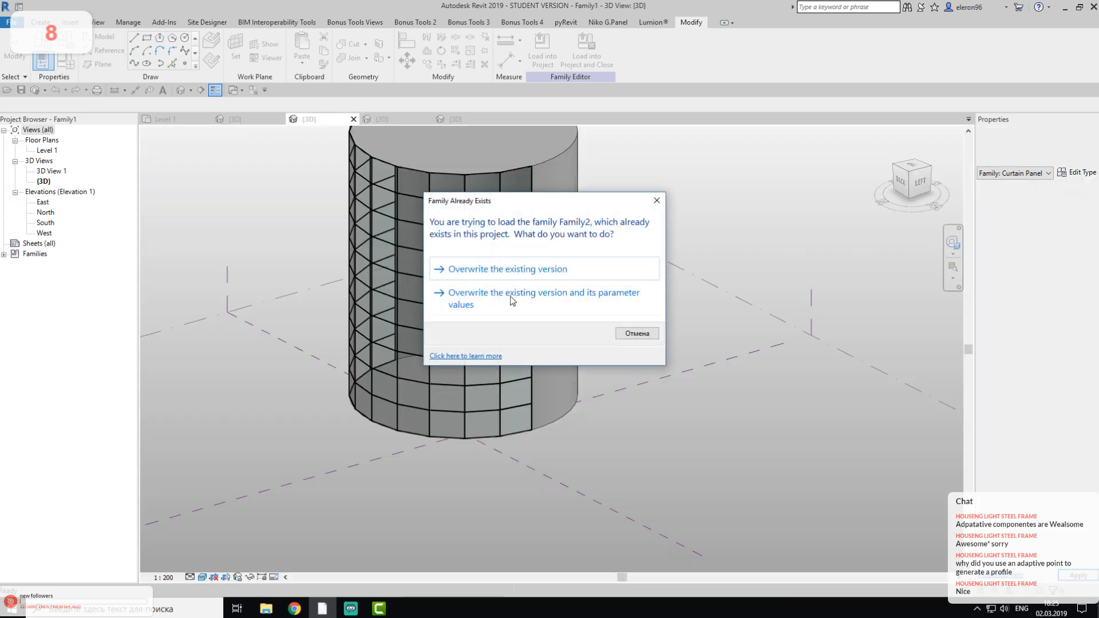
left_click(516, 293)
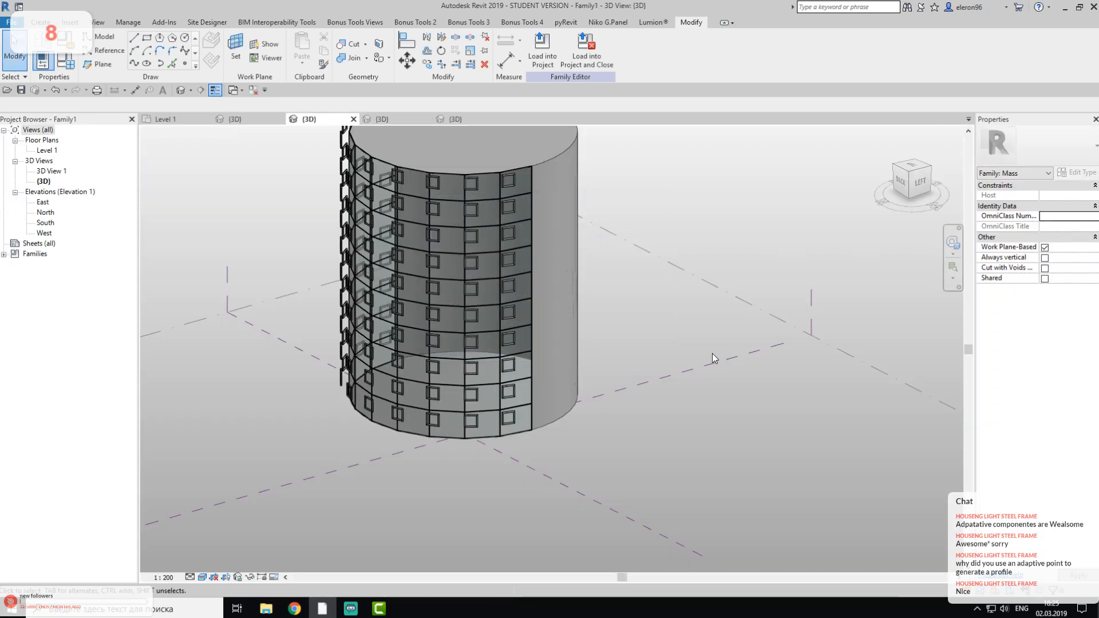
Step: Examine the updated panel frames around the cylinder from several sides and up close
middle_click_drag(661, 373, 495, 407, "shift")
middle_click_drag(324, 400, 225, 366)
scroll(515, 300, "up", 5)
scroll(538, 344, "down", 3)
scroll(537, 344, "down", 3)
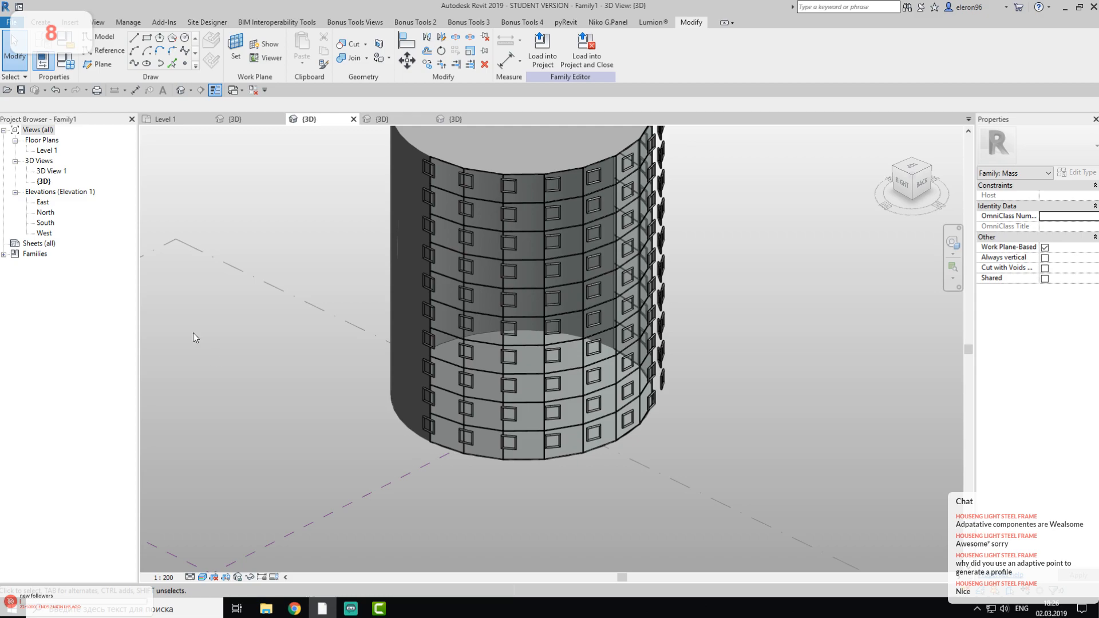
left_click(376, 119)
middle_click_drag(578, 366, 628, 361)
scroll(403, 347, "up", 1)
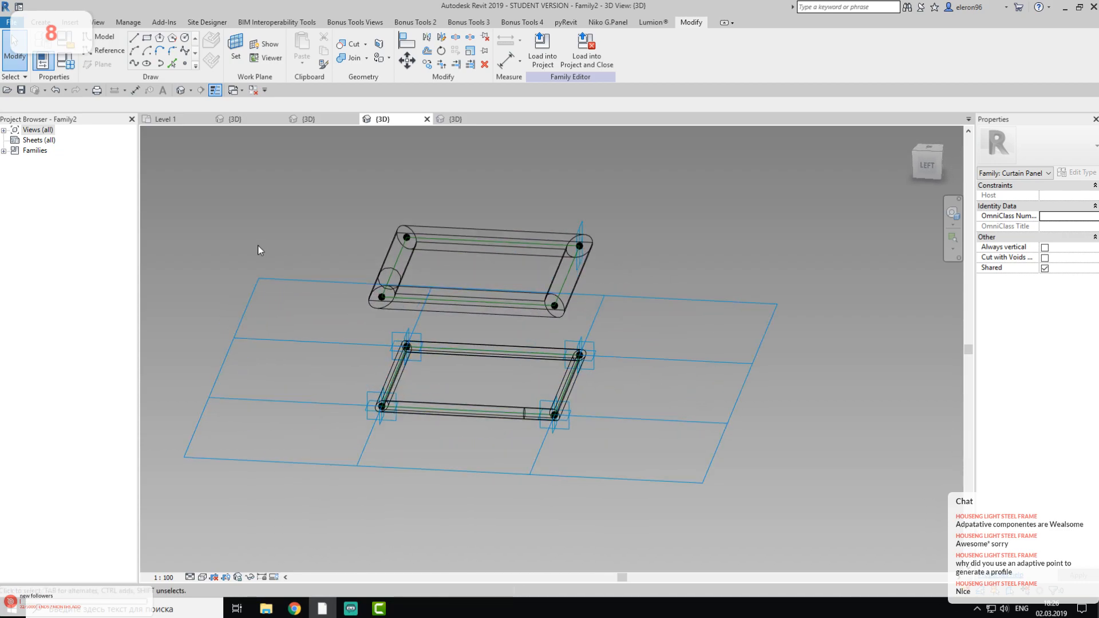
left_click(132, 39)
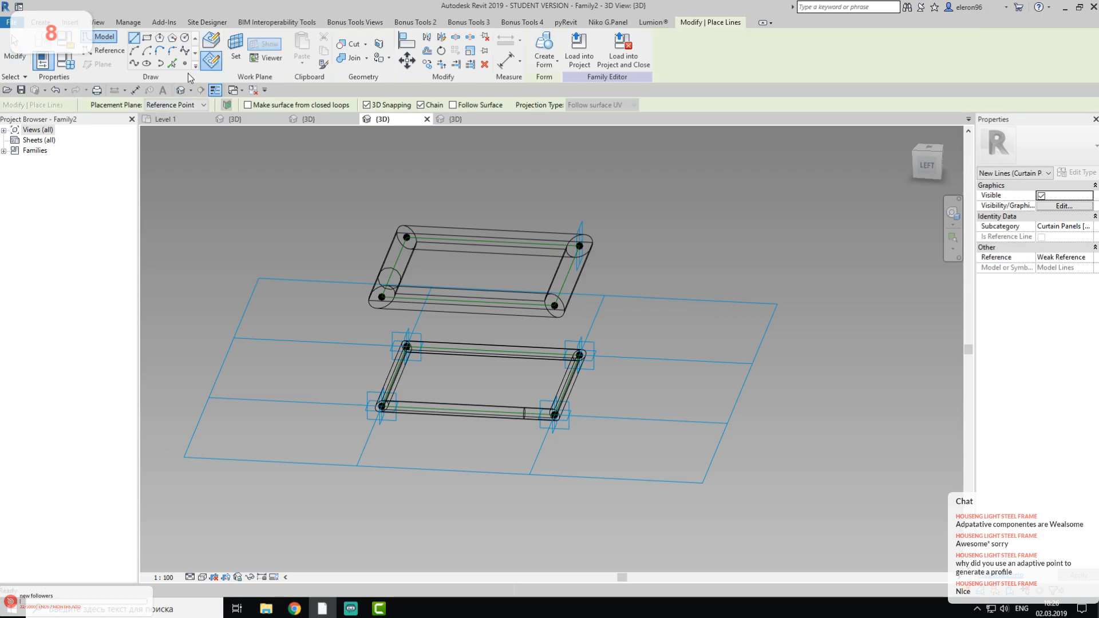
left_click(103, 50)
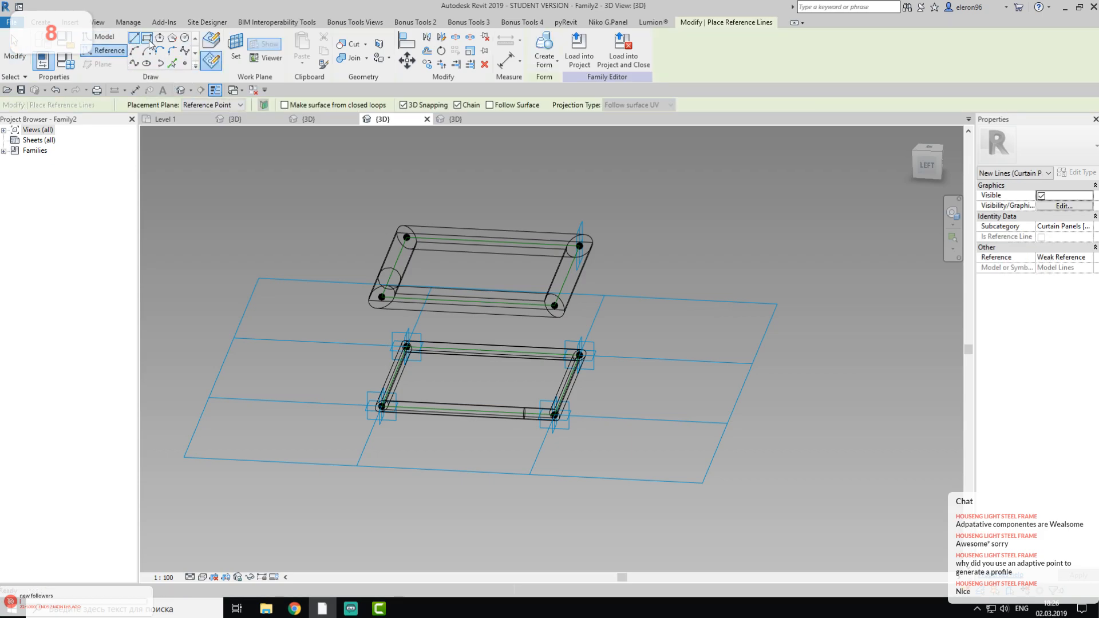
key("Escape")
key("Escape")
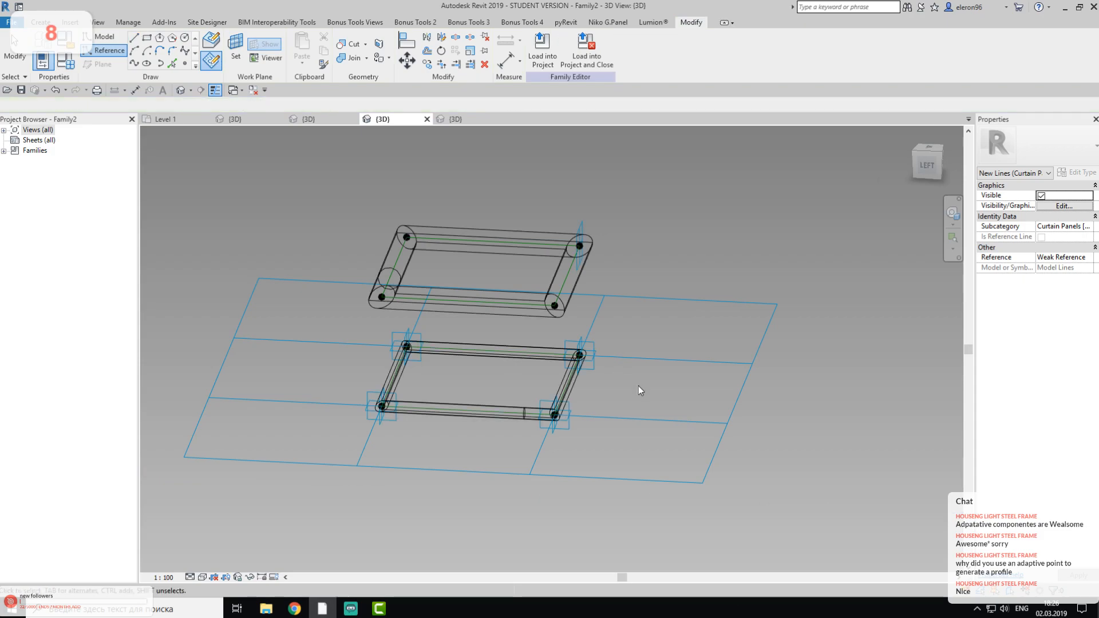
middle_click_drag(638, 385, 626, 267, "shift")
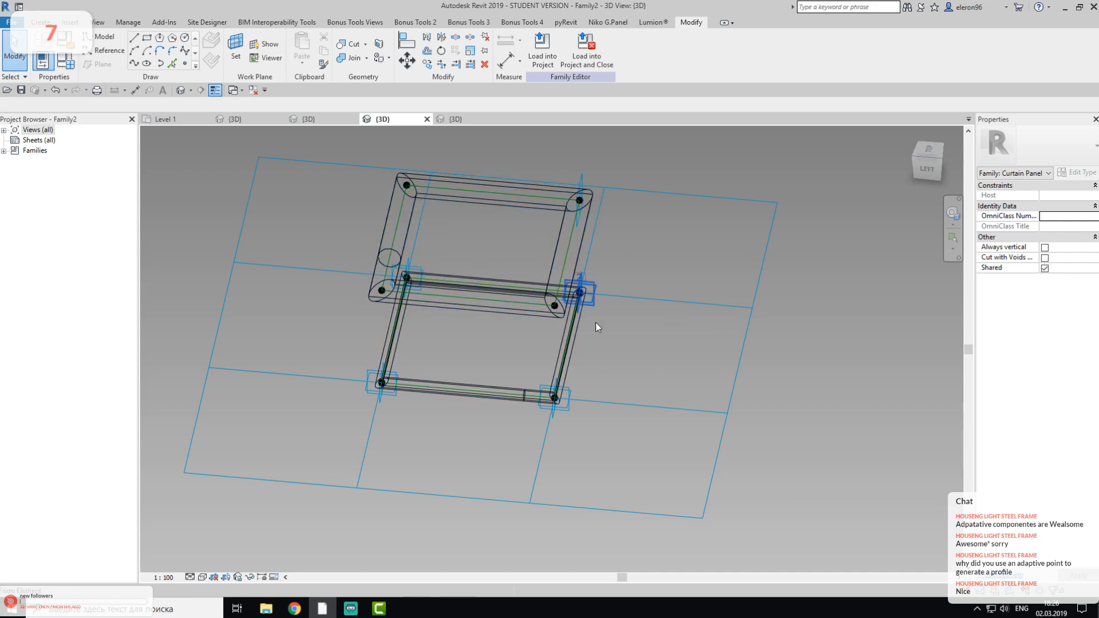
middle_click_drag(628, 343, 622, 296, "shift")
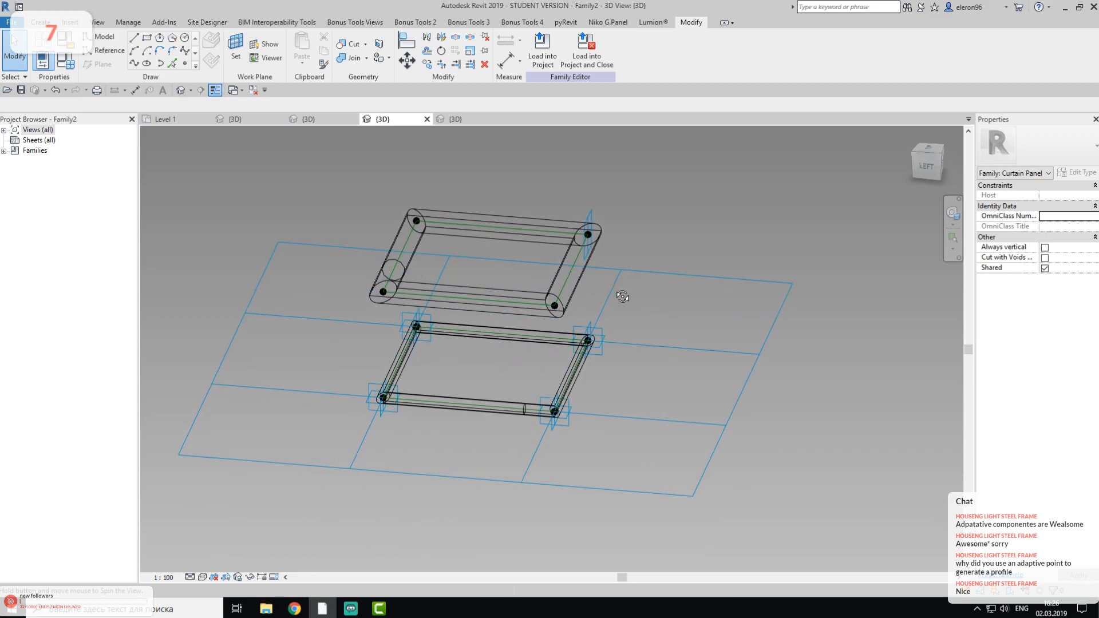
left_click(134, 38)
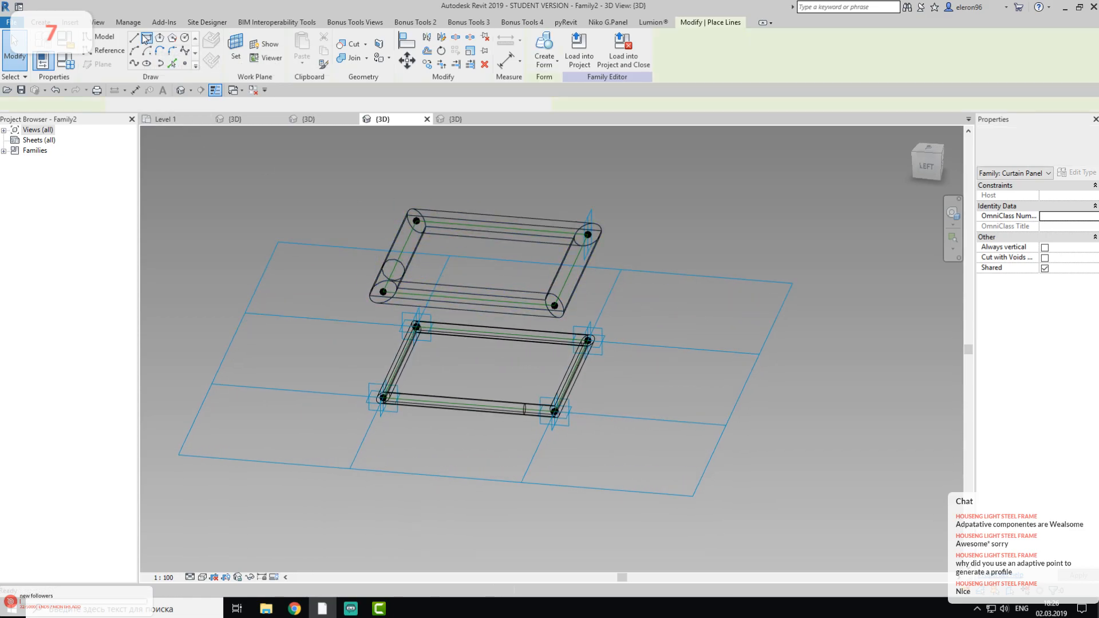
left_click(416, 220)
key("Return")
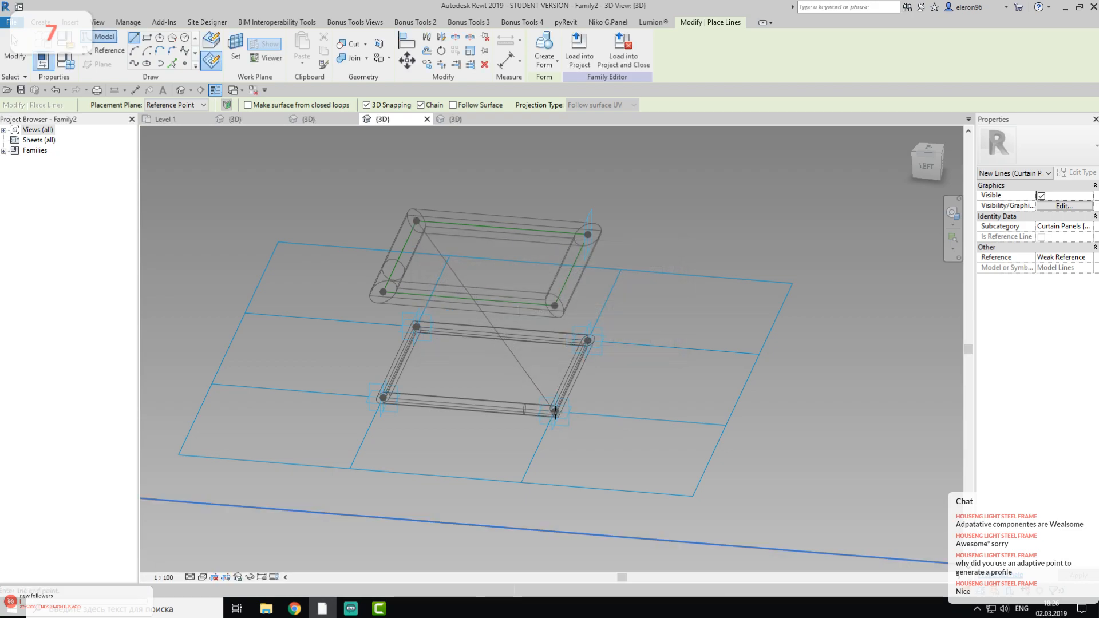
middle_click_drag(560, 411, 609, 400, "shift")
key("Escape")
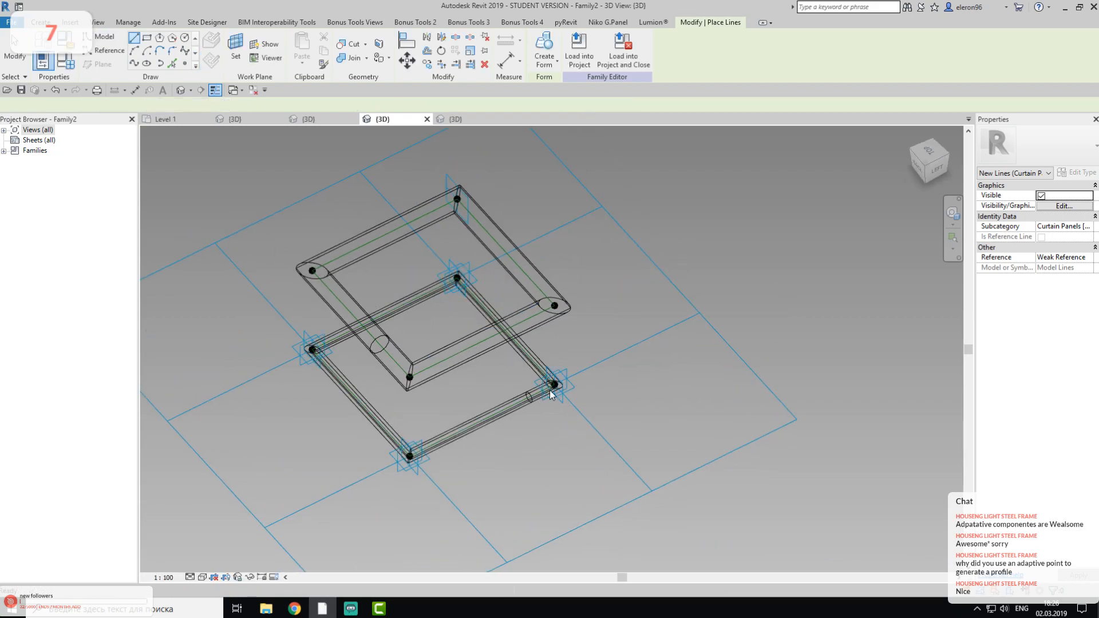
left_click(554, 306)
key("Escape")
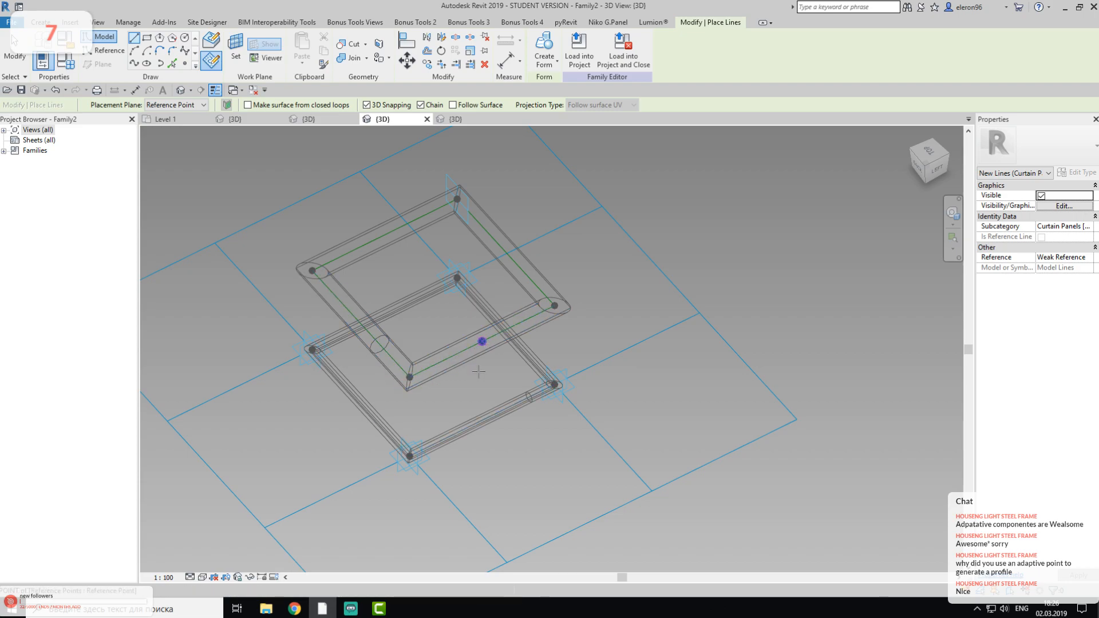
middle_click_drag(531, 435, 458, 289, "shift")
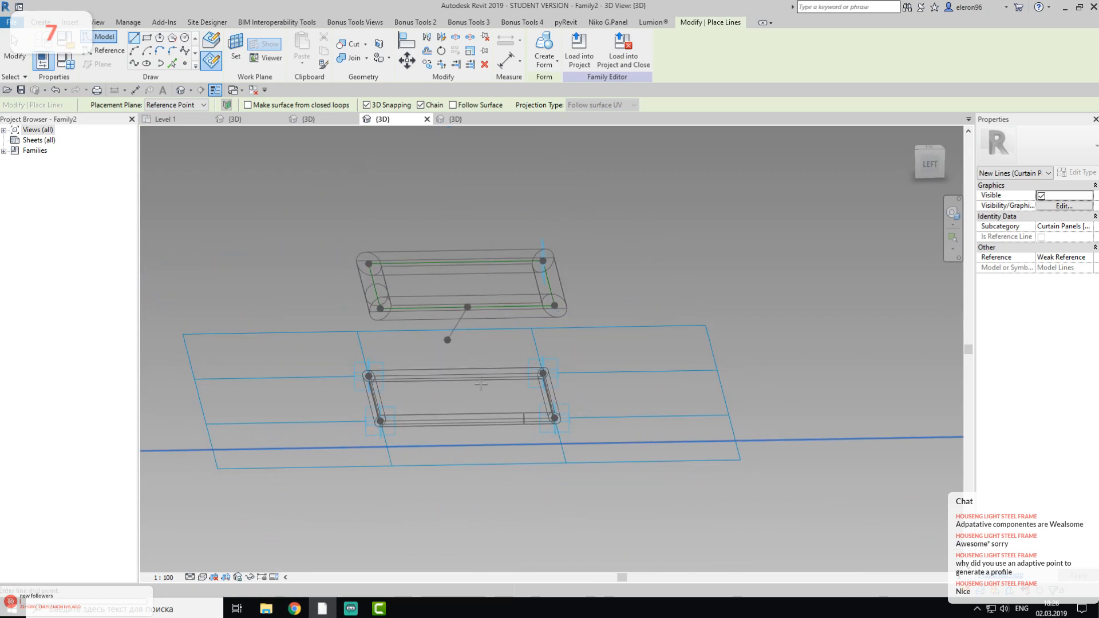
key("Escape")
key("Escape")
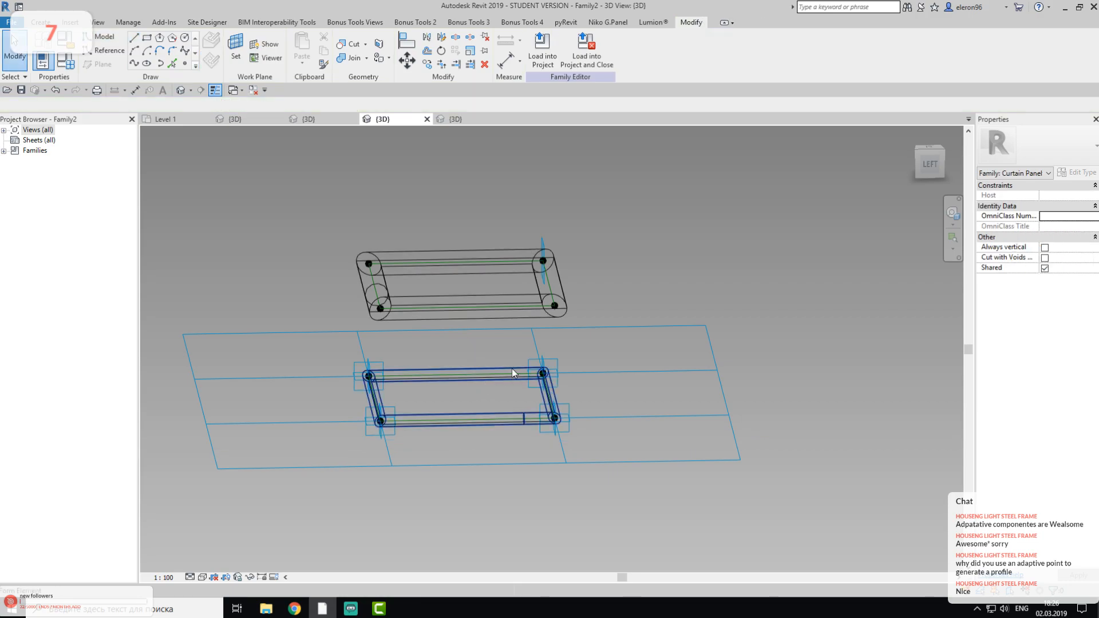
Step: Load the mass family from Family1 into Project1 only and view the updated cylinder in the project's 3D view
left_click(241, 120)
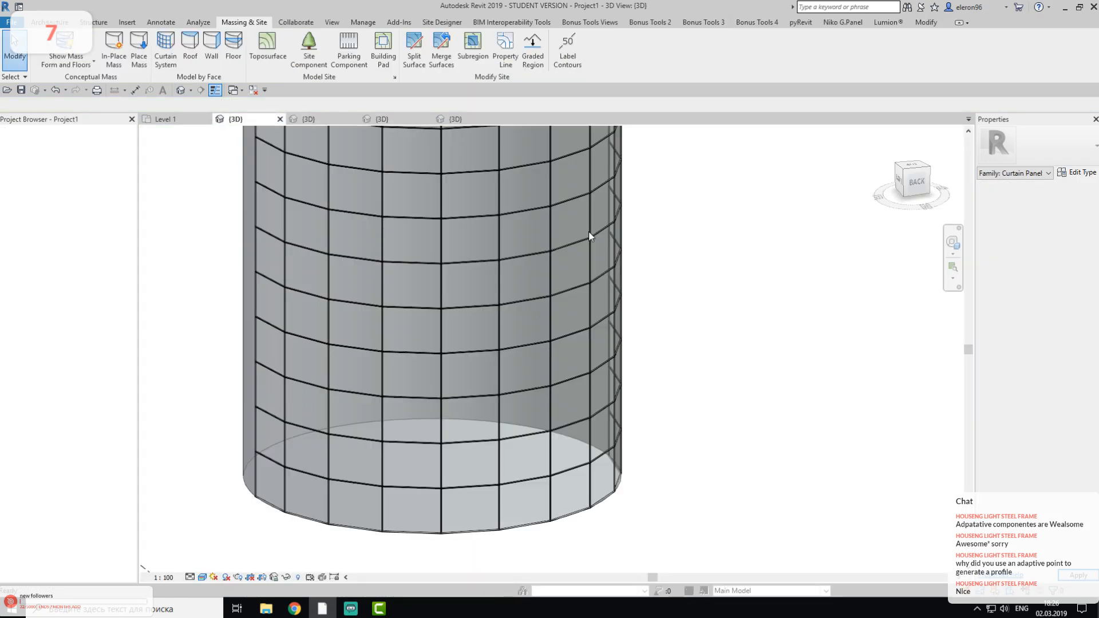
left_click(309, 119)
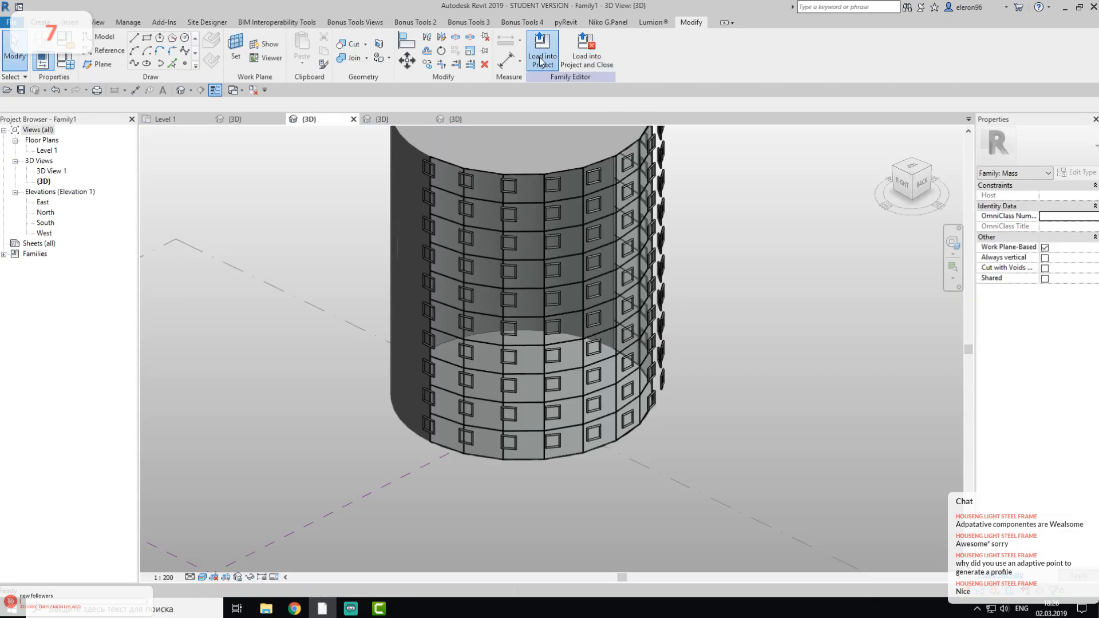
left_click(540, 59)
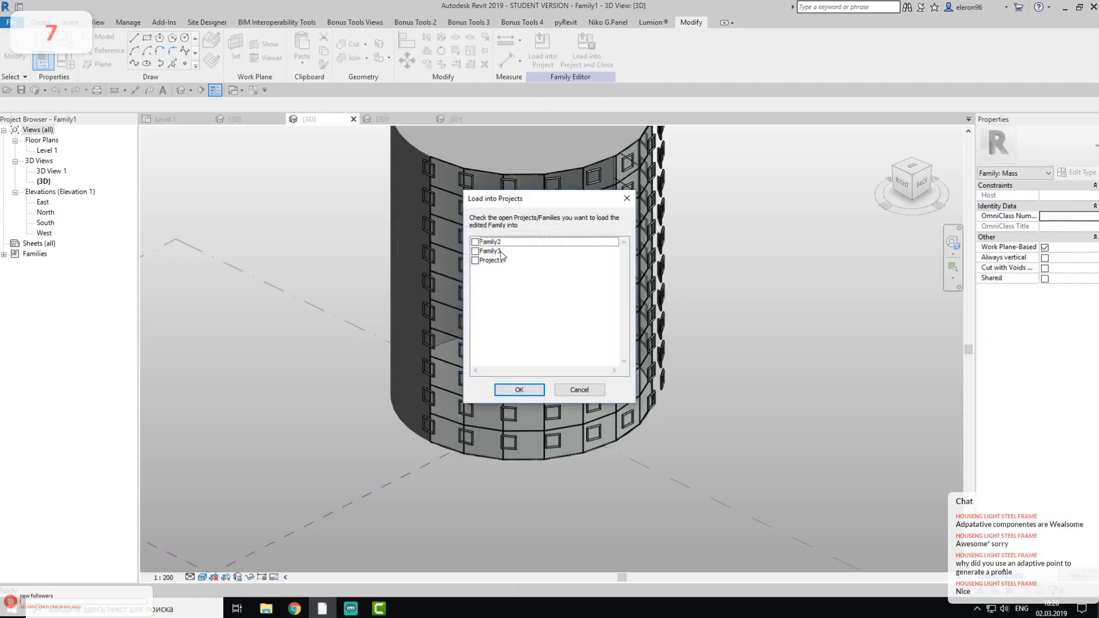
left_click(475, 261)
left_click(519, 391)
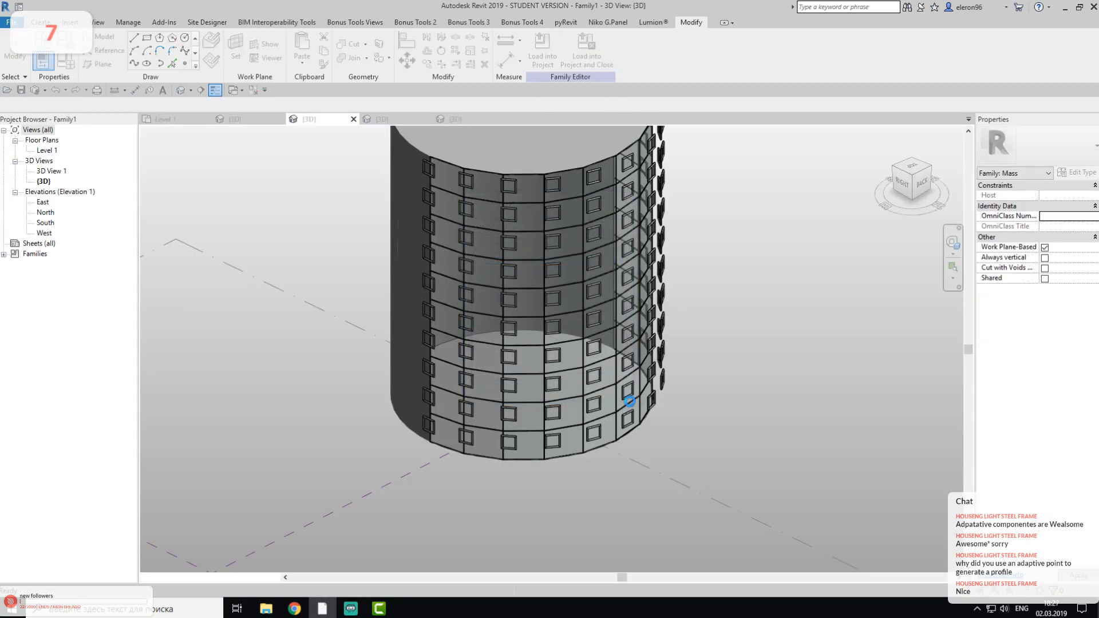
left_click(476, 303)
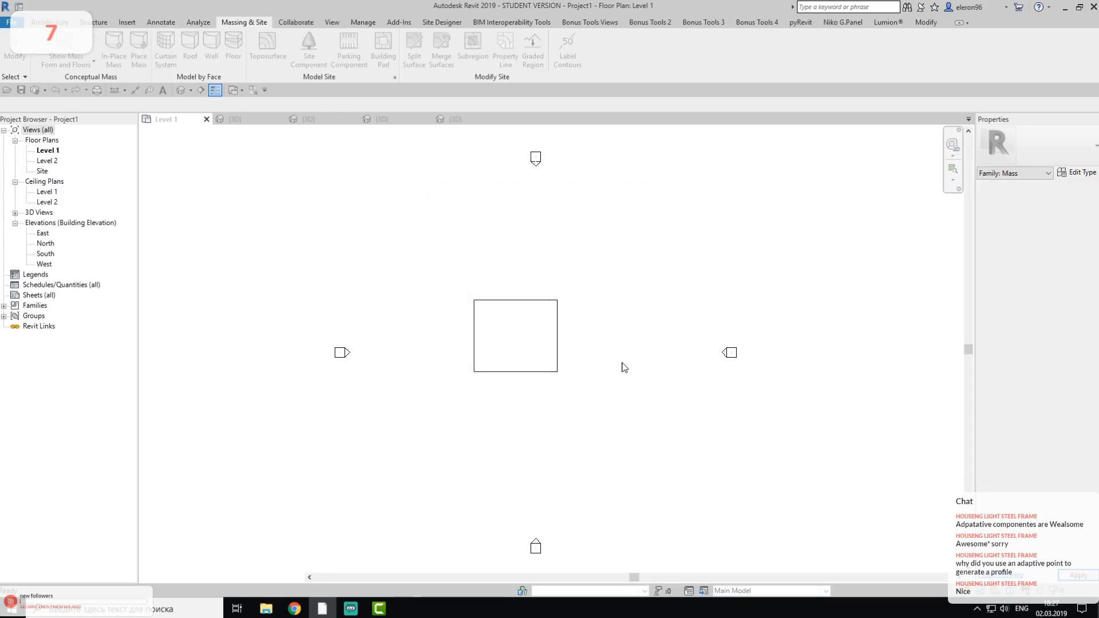
left_click(463, 309)
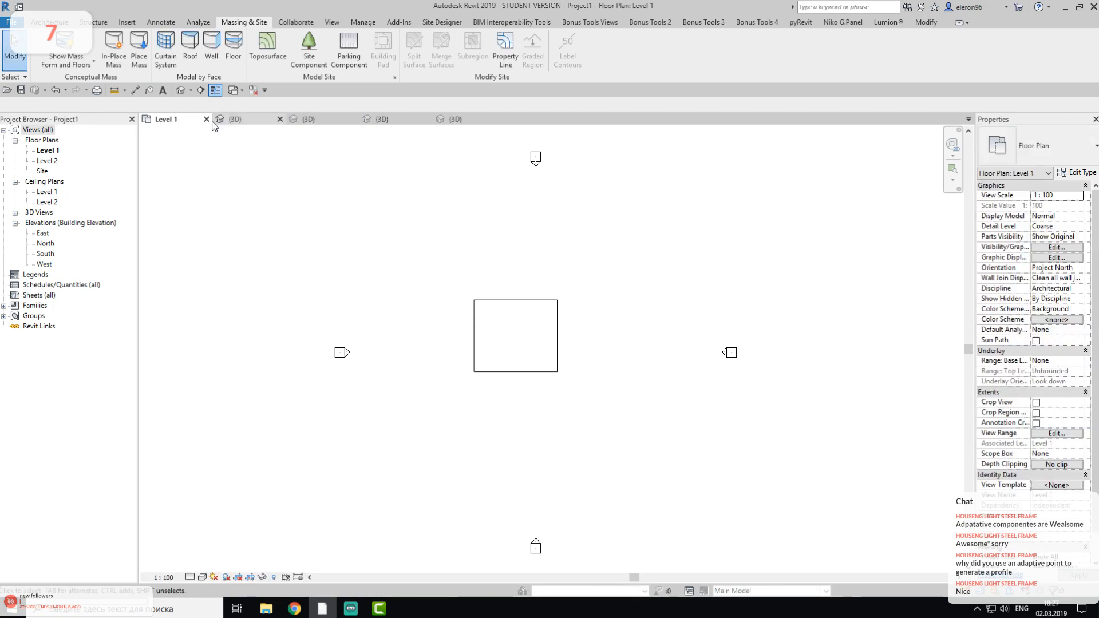
left_click(180, 90)
mouse_move(549, 378)
middle_mouse_down("shift")
mouse_move(559, 380)
mouse_move(554, 367)
middle_mouse_up("shift")
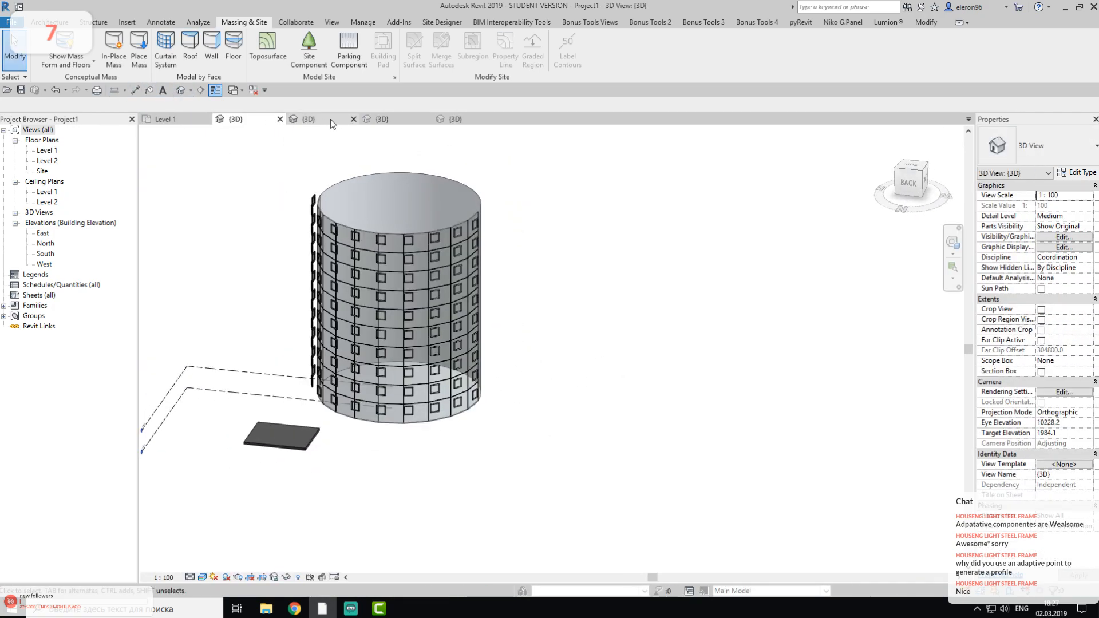
Step: In Family1, set the all grid rotation of the cylinder's divided surface to 45°
left_click(338, 117)
left_click(606, 311)
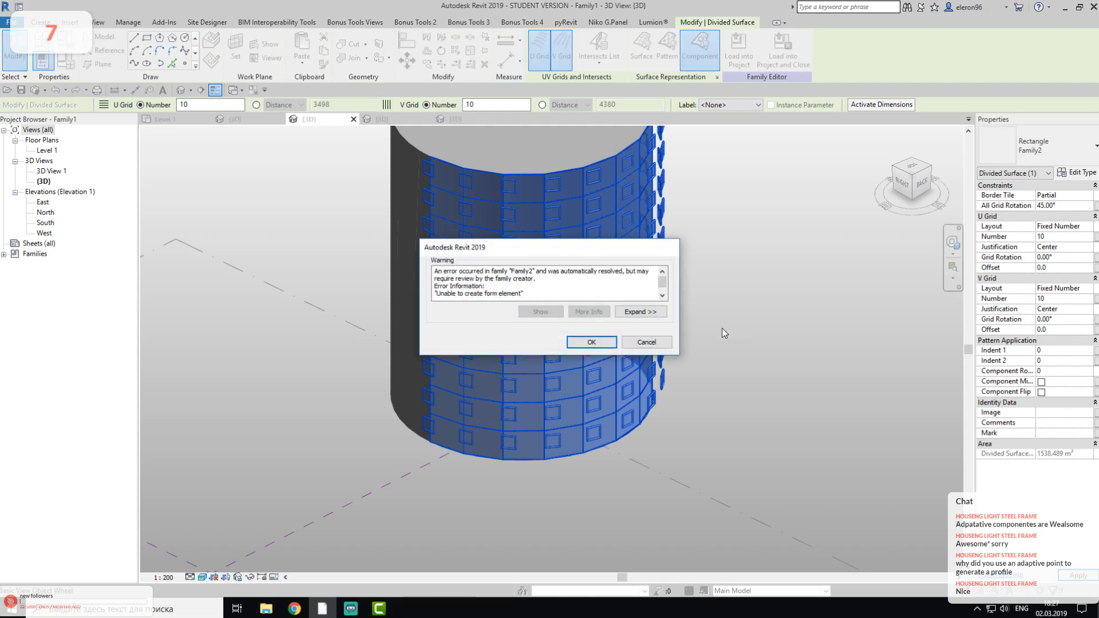
left_click(592, 344)
left_click(795, 365)
middle_click_drag(796, 365, 636, 393, "shift")
scroll(776, 306, "down", 5)
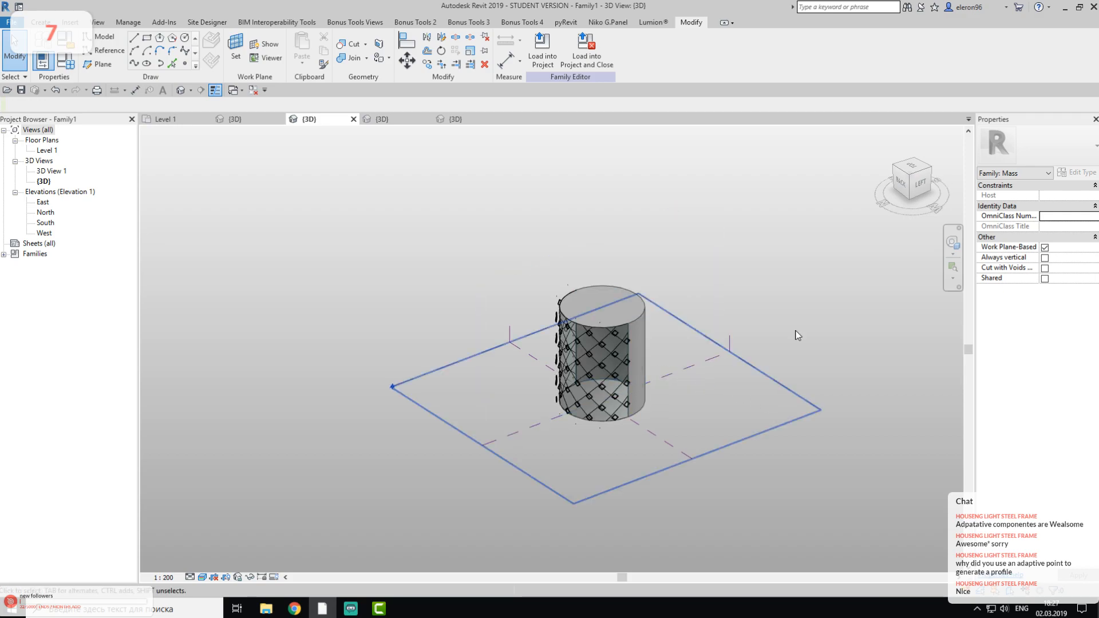
Step: Delete the cylindrical mass from Family1 and close the other two open families without saving
left_click_drag(543, 275, 671, 480)
key("Delete")
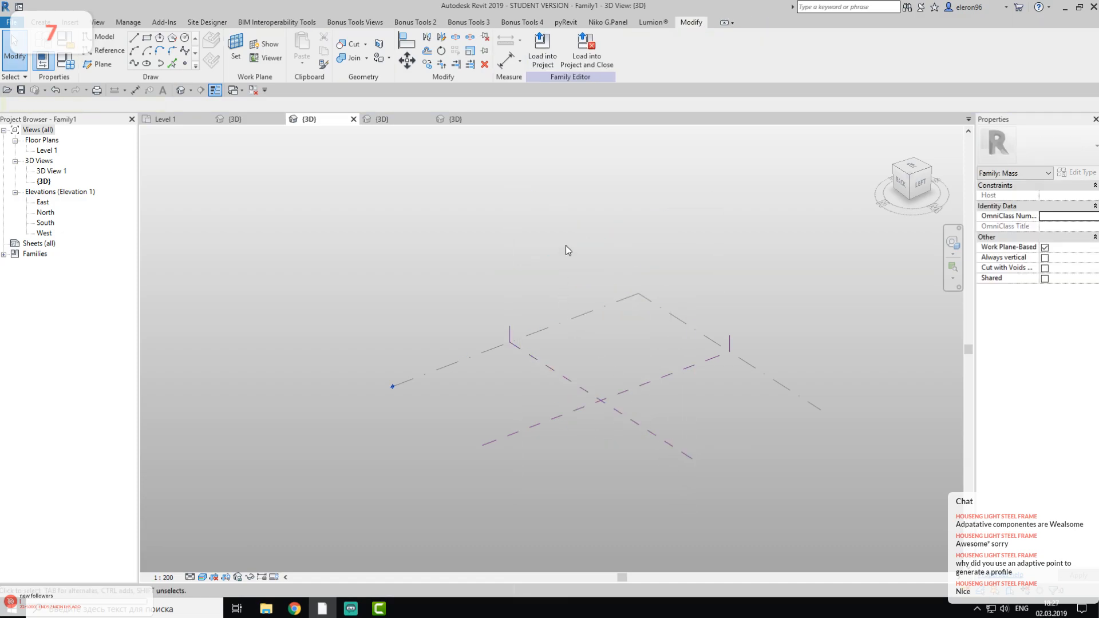
left_click(380, 119)
left_click(426, 119)
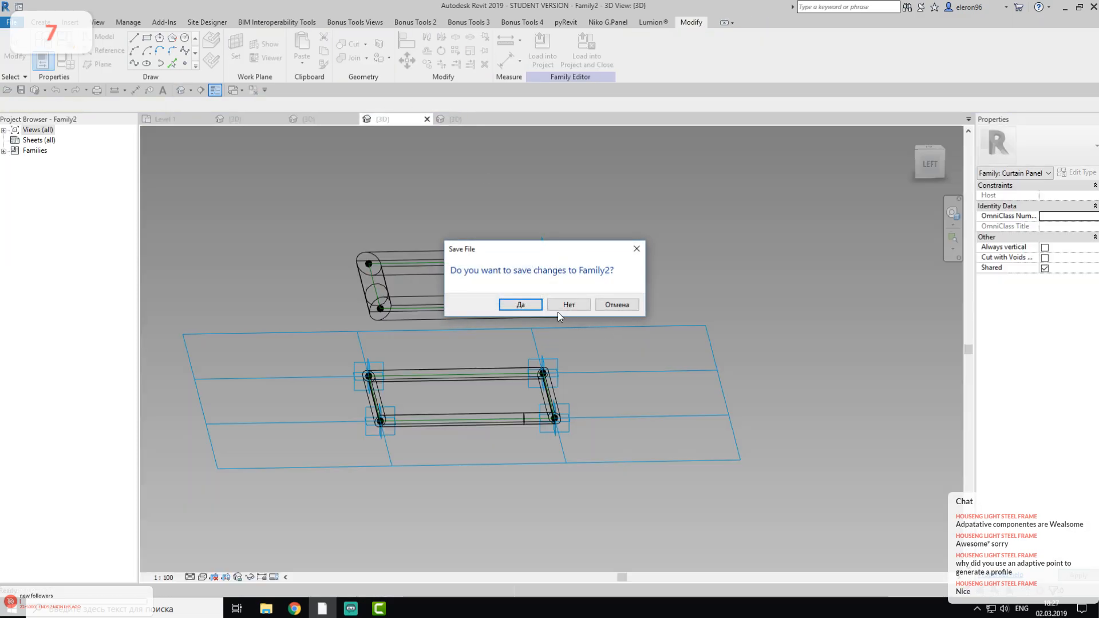
left_click(558, 305)
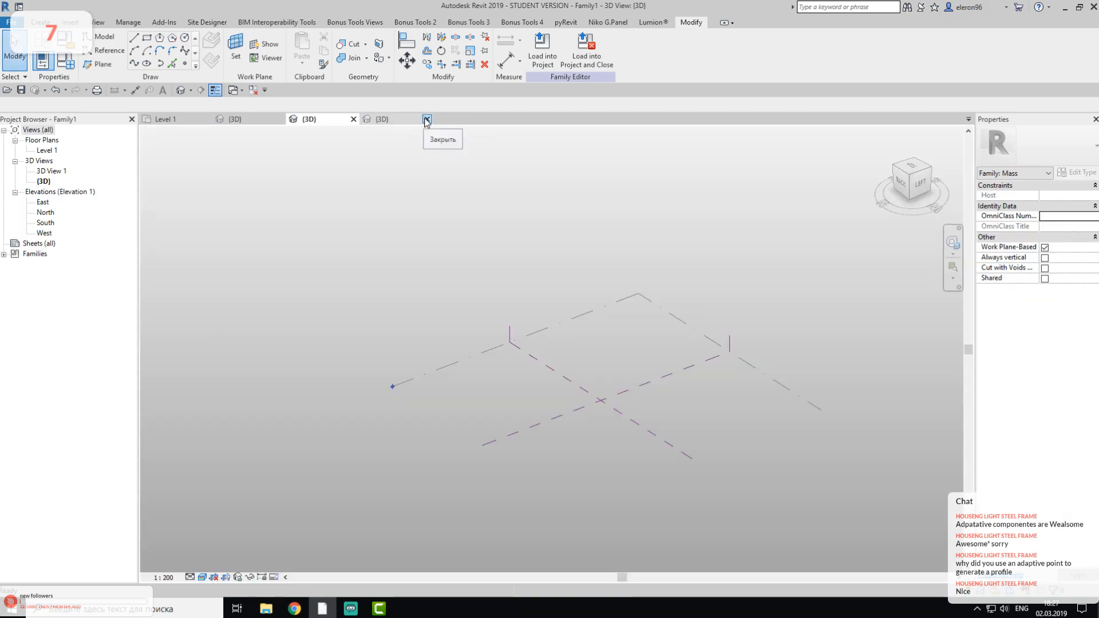
left_click(427, 119)
left_click(566, 304)
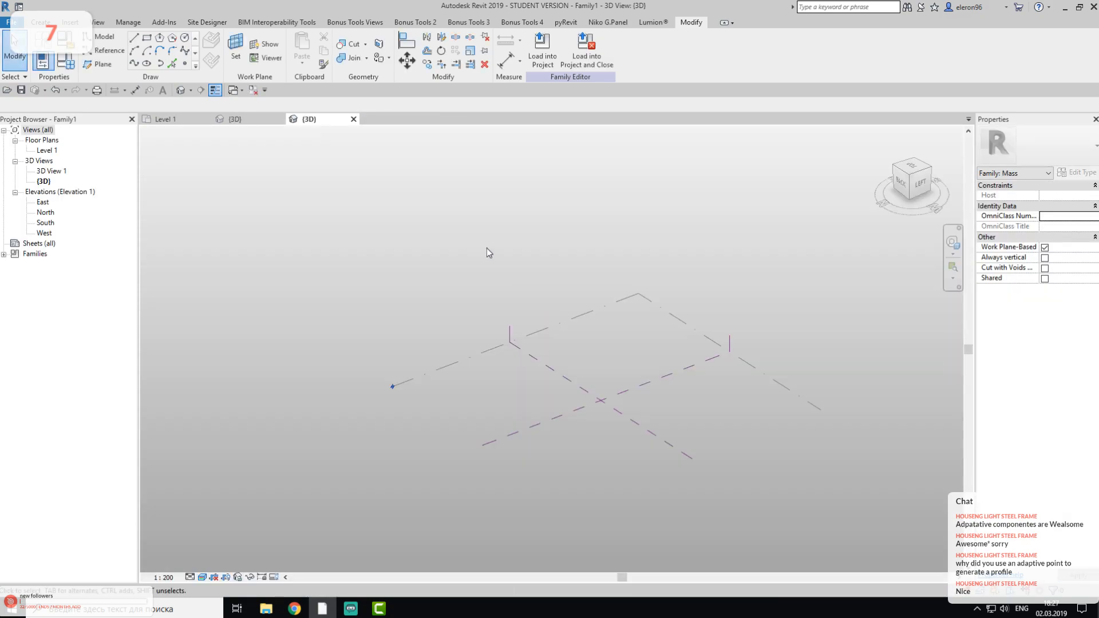
left_click(13, 23)
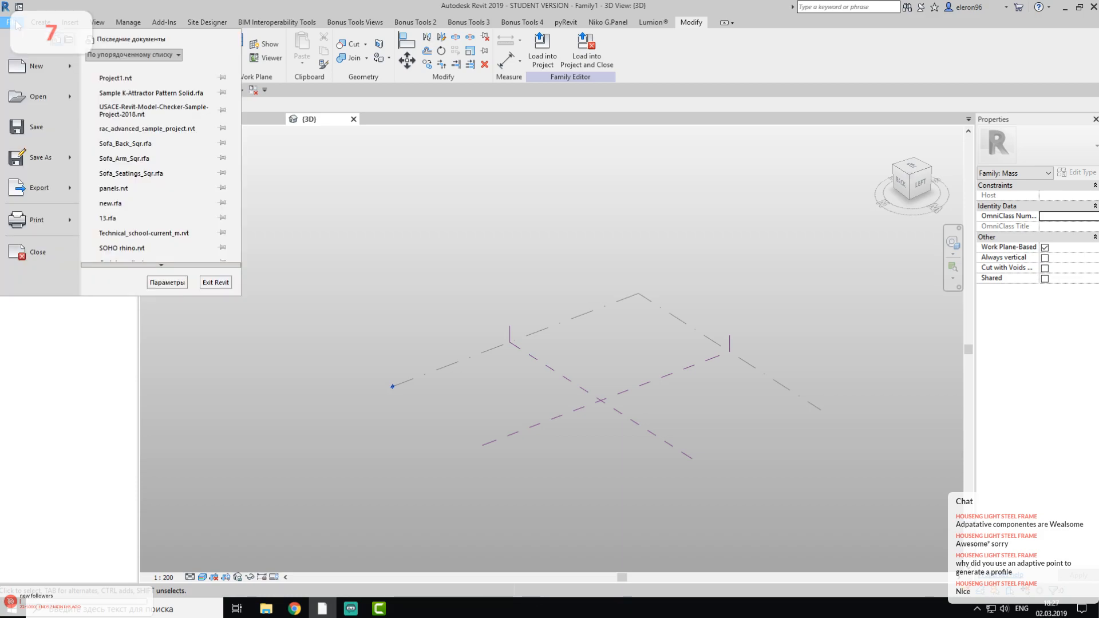
mouse_move(71, 107)
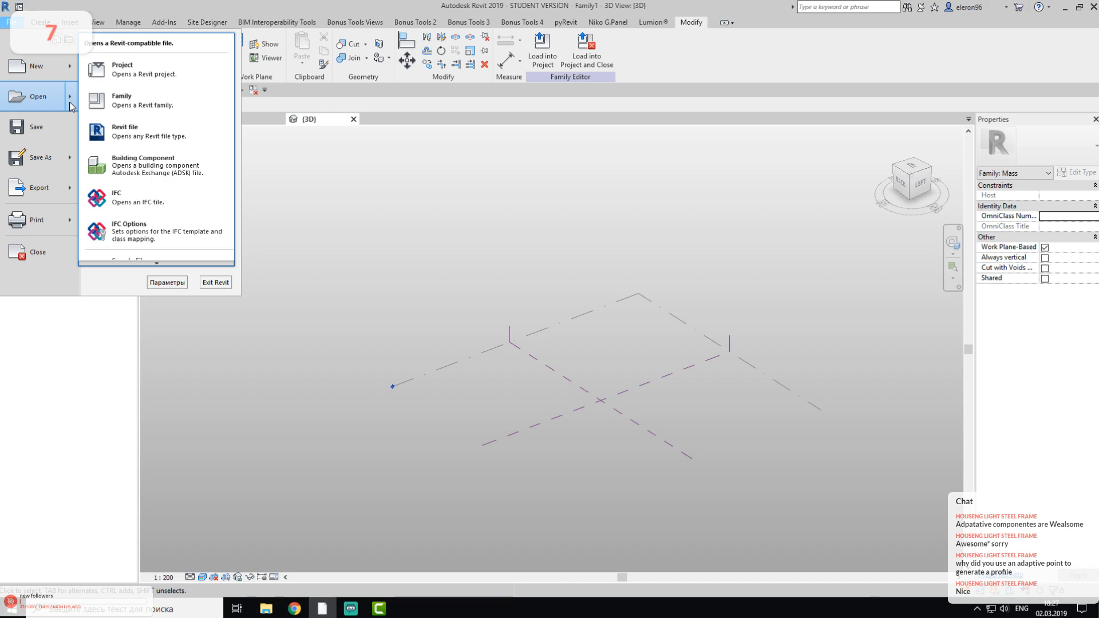
left_click(166, 102)
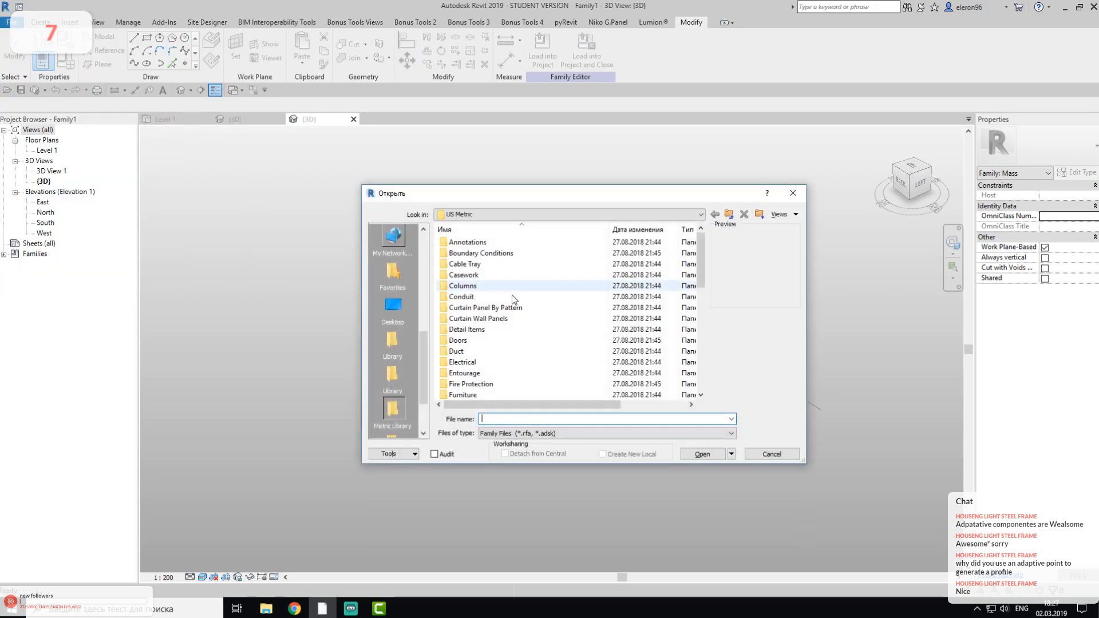
scroll(596, 331, "down", 7)
left_click(792, 193)
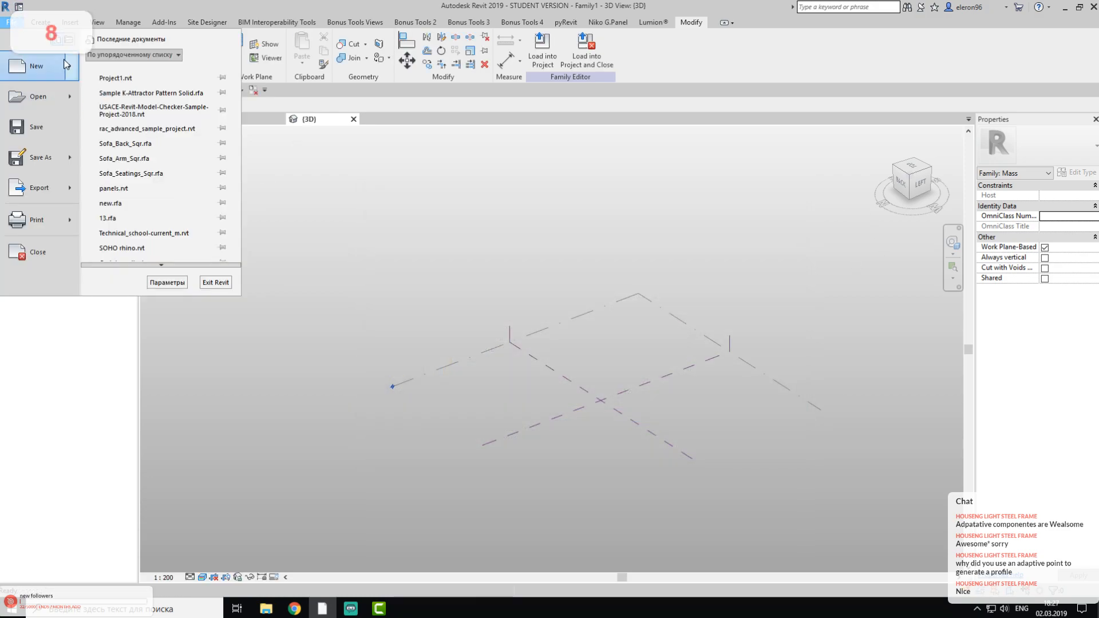
left_click(50, 66)
left_click(590, 344)
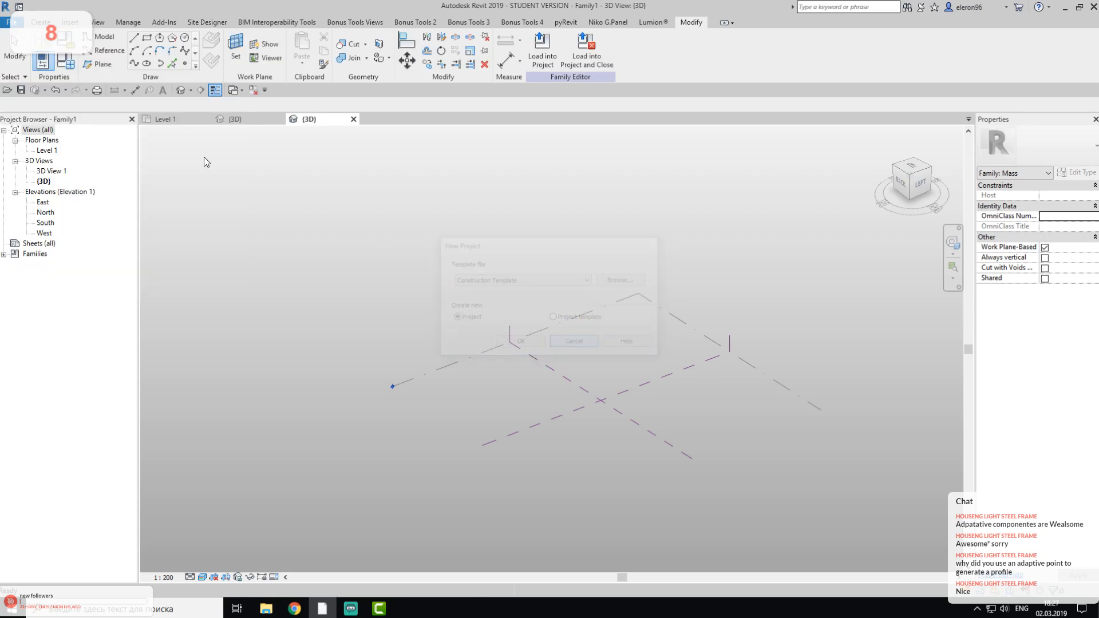
Step: Create a new family from the Metric Generic Model Adaptive.rft template in the English template folder
left_click(13, 26)
mouse_move(72, 69)
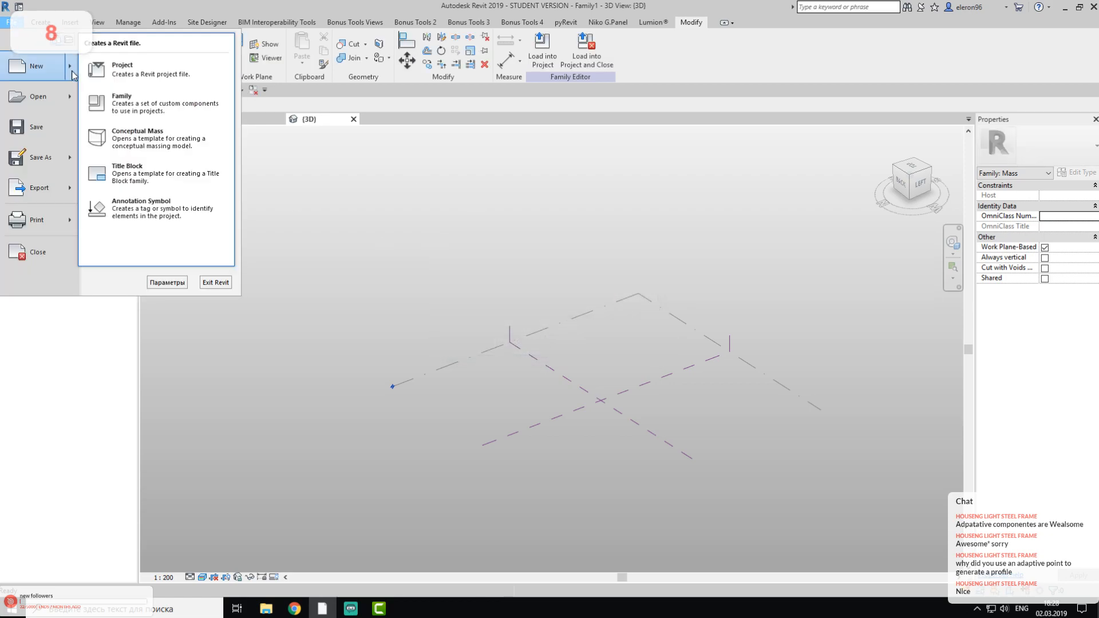
left_click(122, 100)
scroll(384, 229, "down", 6)
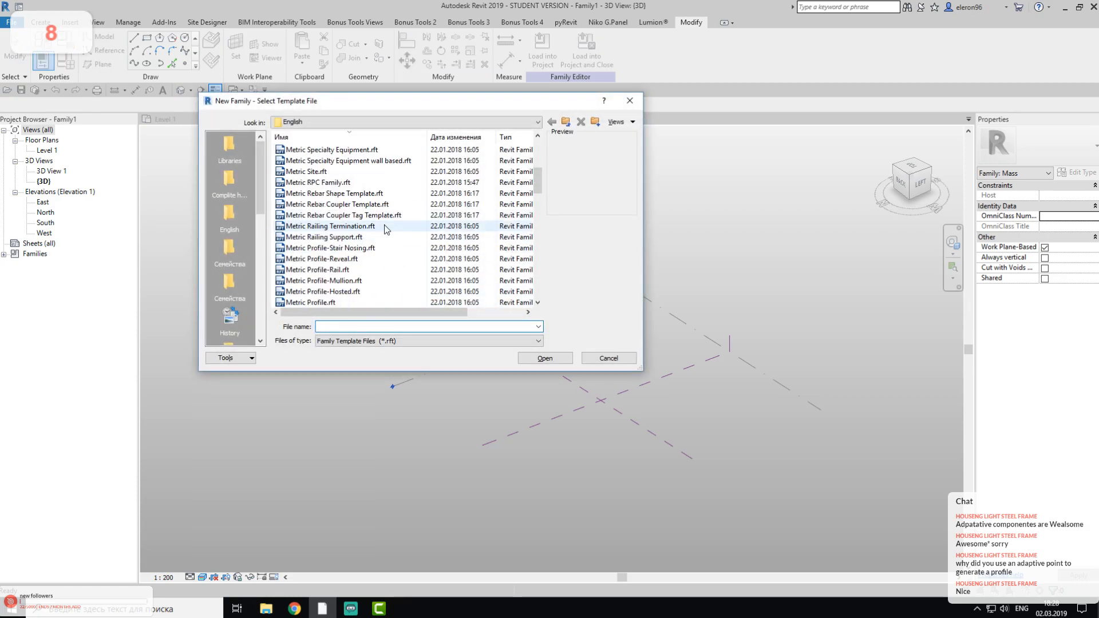
scroll(385, 230, "down", 3)
left_click(385, 225)
left_click(387, 216)
left_click(389, 204)
left_click(392, 194)
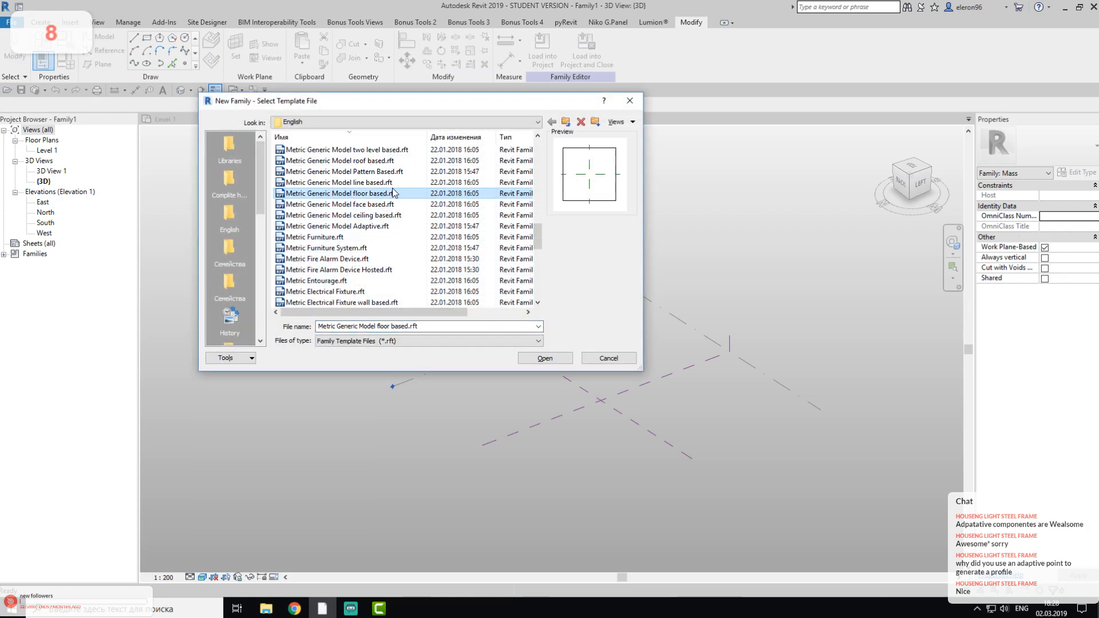
left_click(394, 183)
scroll(393, 175, "up", 1)
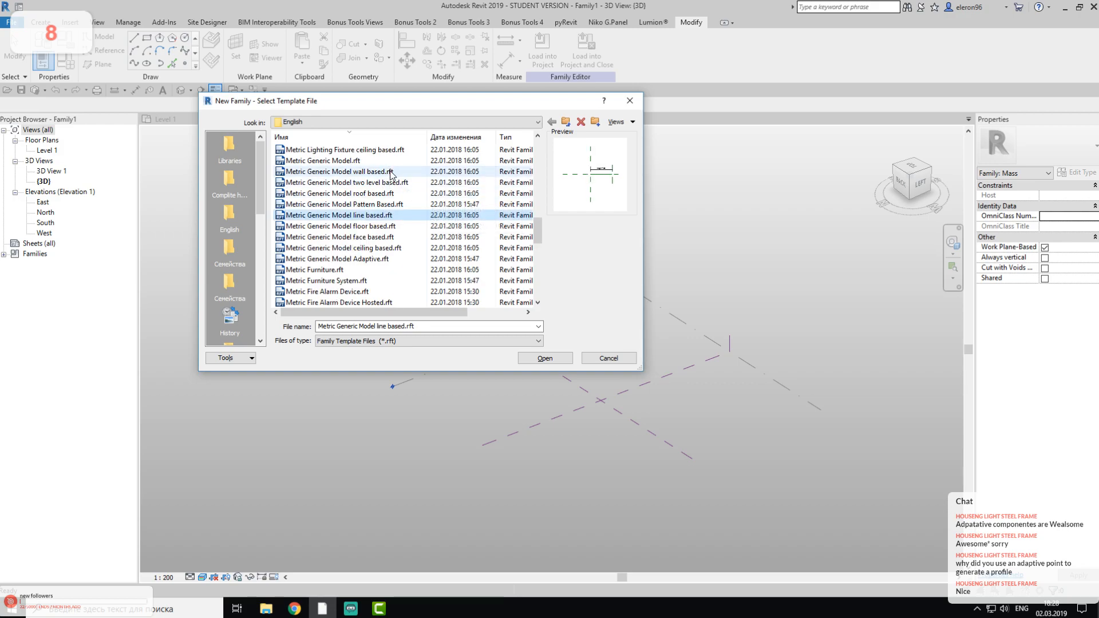
left_click(388, 173)
left_click(369, 163)
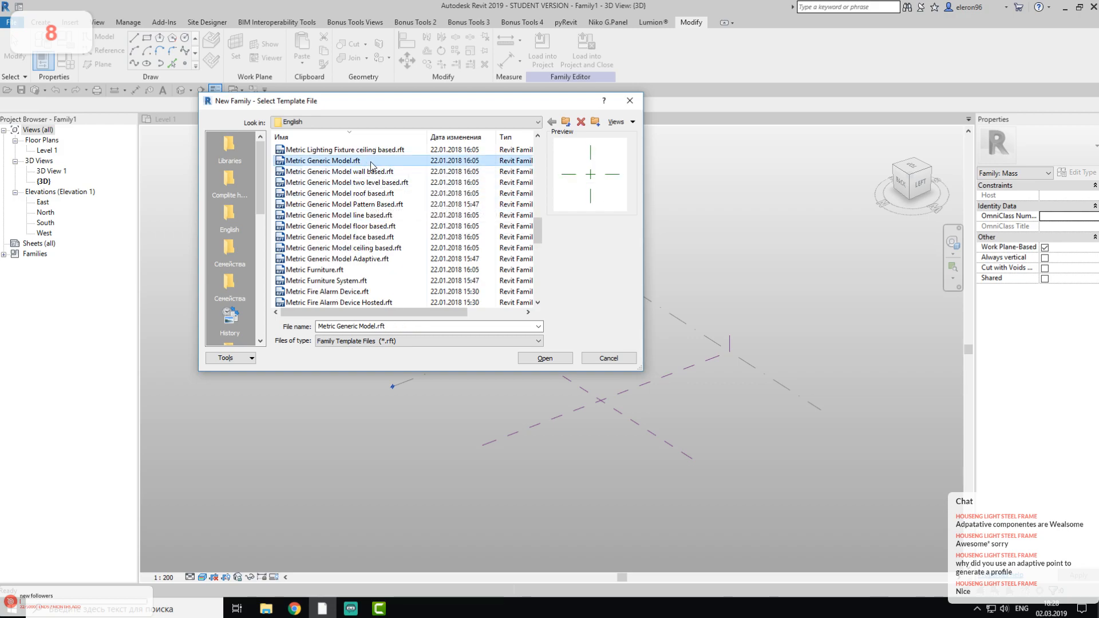
scroll(372, 171, "up", 4)
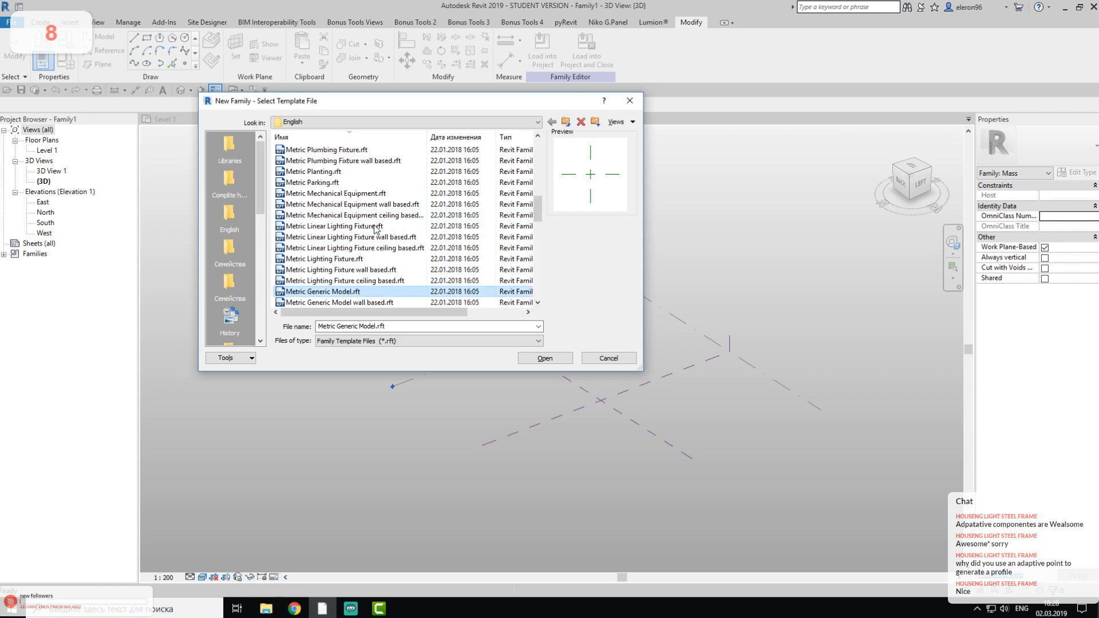
scroll(361, 203, "up", 3)
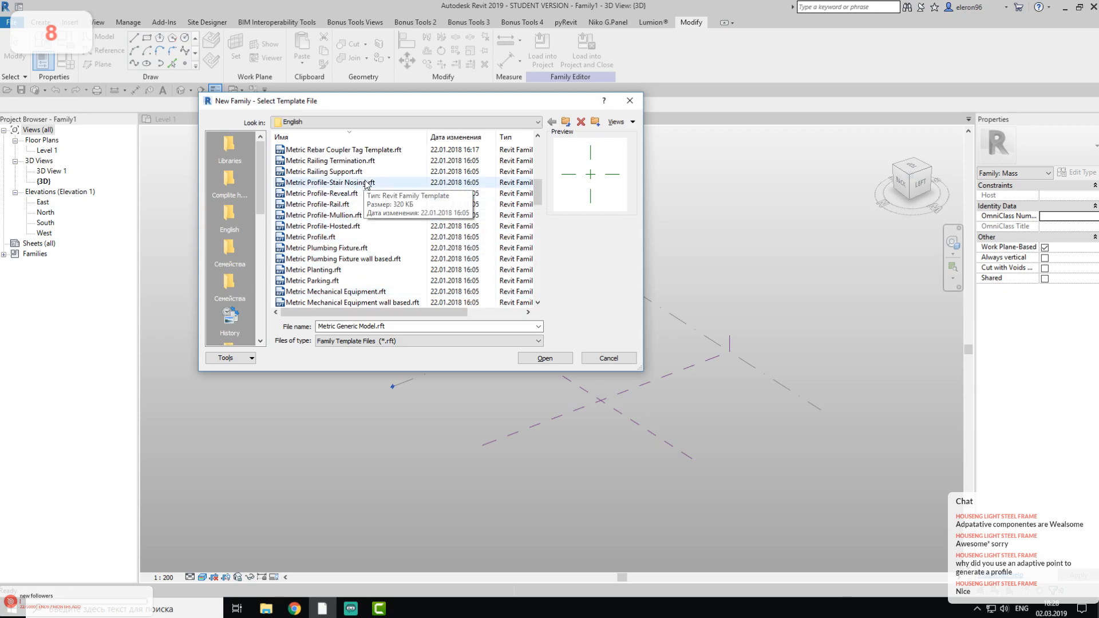
scroll(366, 185, "down", 10)
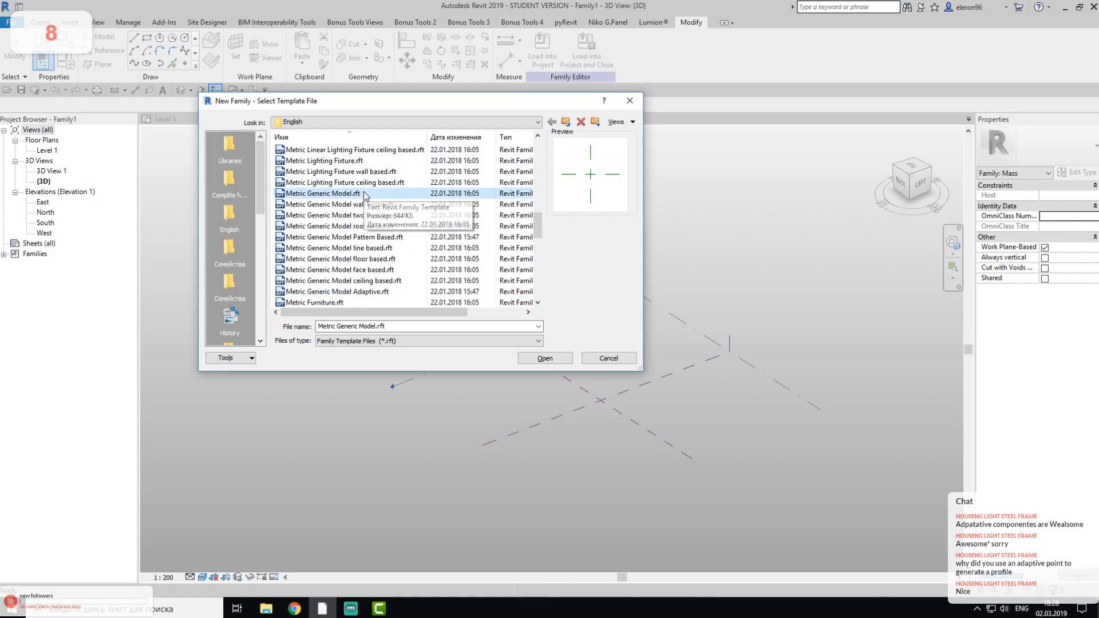
scroll(364, 237, "down", 1)
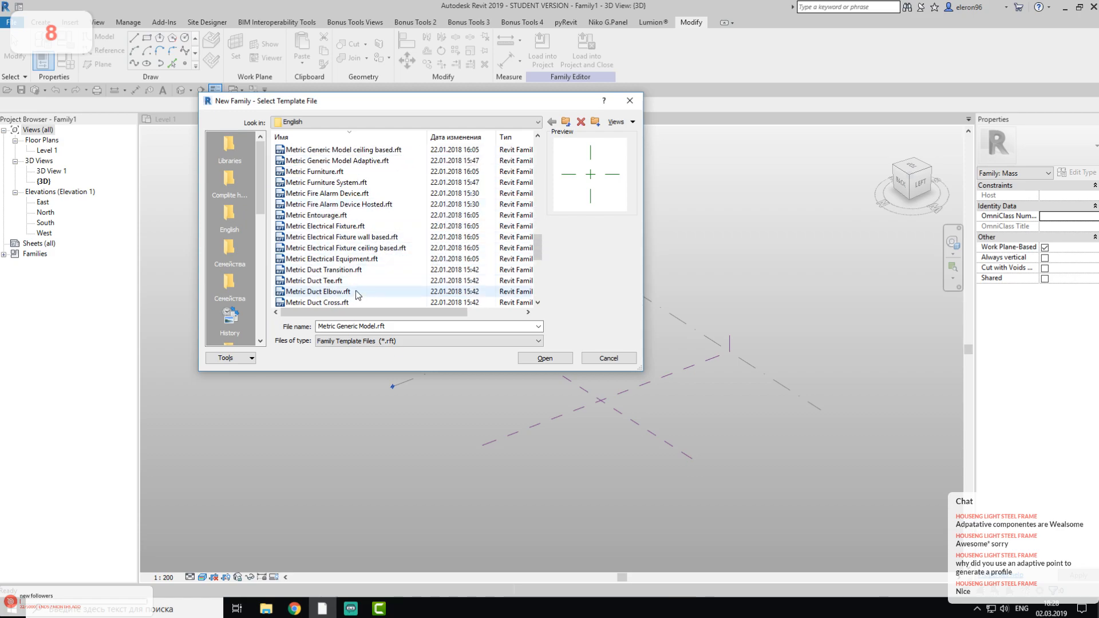
scroll(364, 260, "up", 1)
left_click(382, 183)
left_click(382, 194)
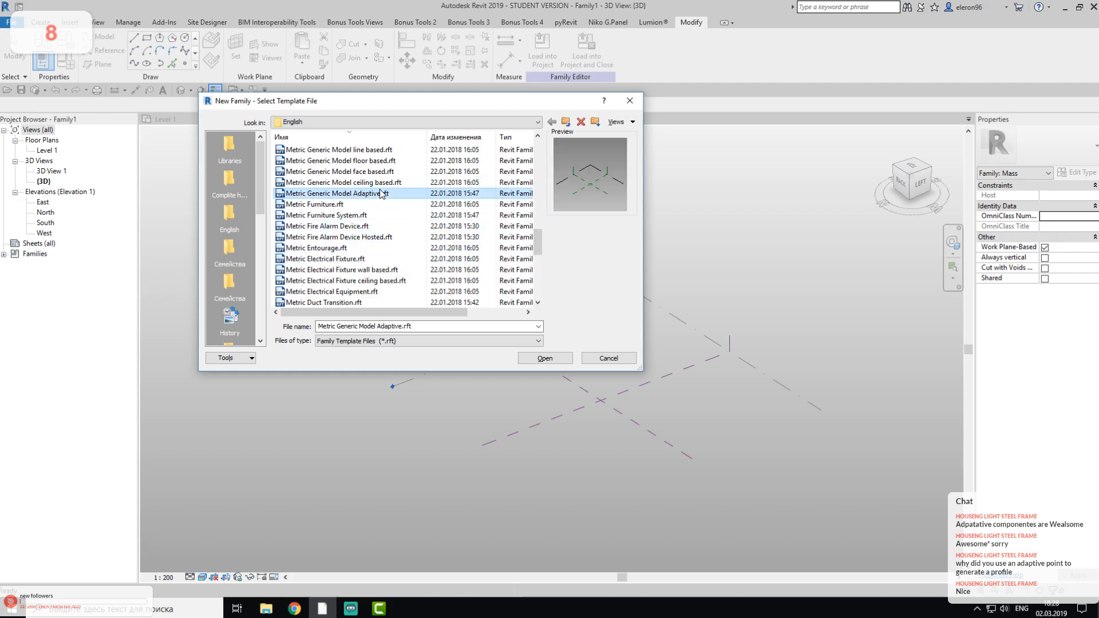
left_click(544, 358)
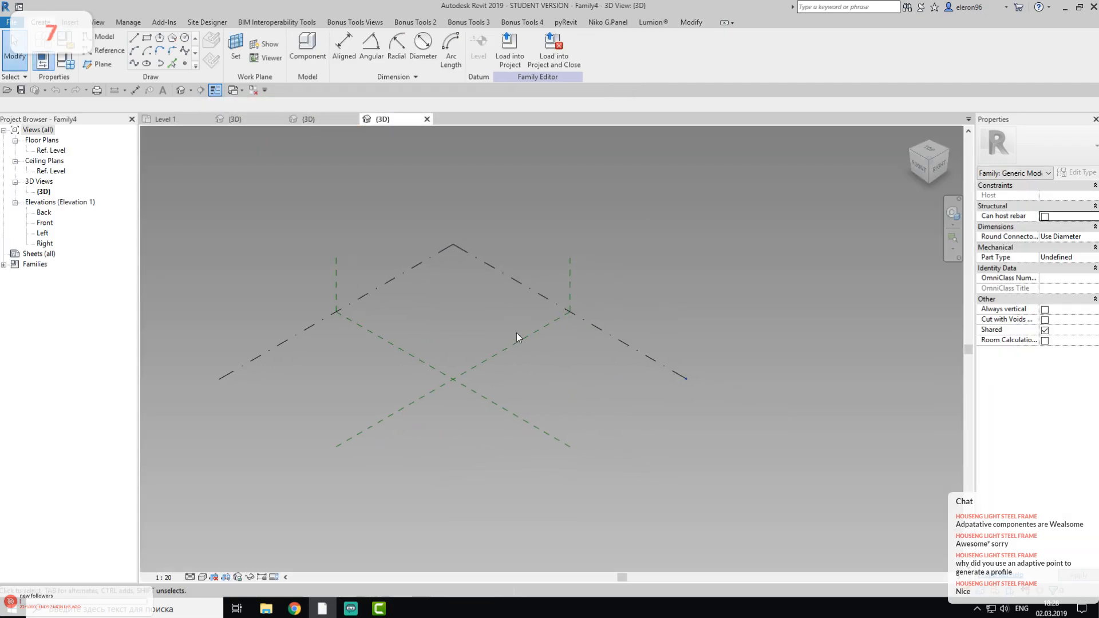
Step: Place six reference points on the reference level around the origin, in two rows of three
middle_click_drag(503, 438, 445, 266, "shift")
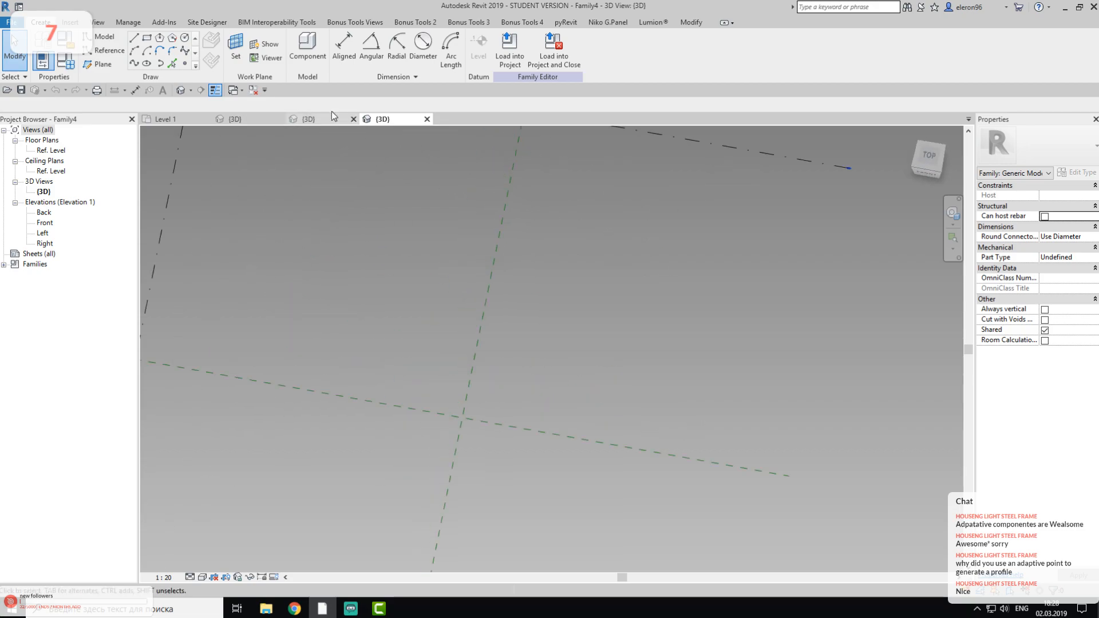
left_click(105, 53)
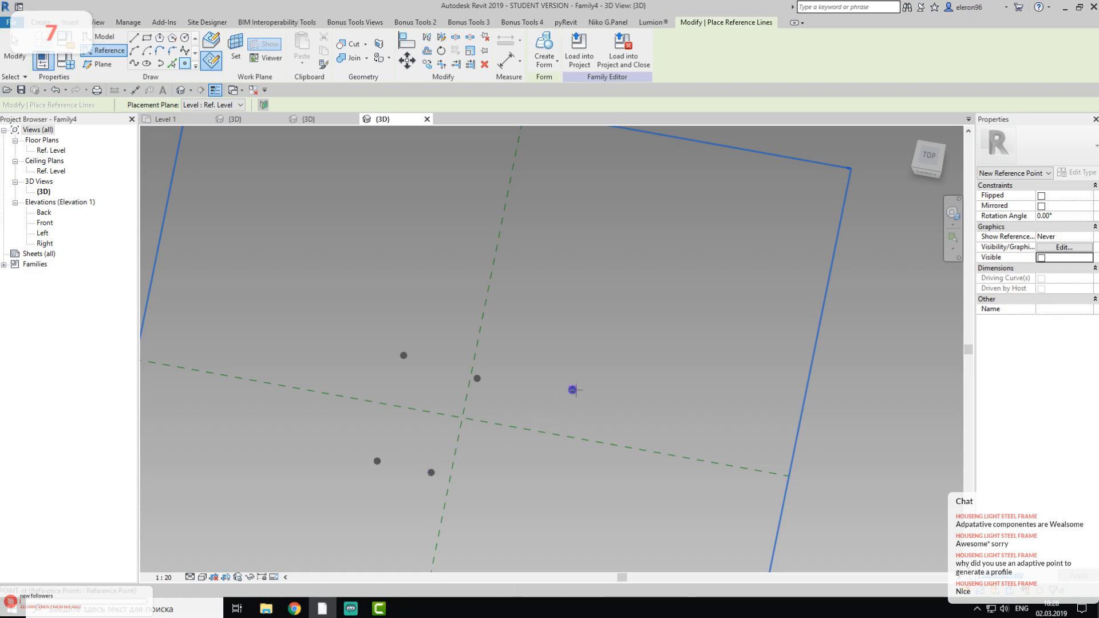
key("Escape")
Step: Convert all six reference points into adaptive points
middle_click_drag(451, 415, 507, 375)
left_click_drag(387, 268, 796, 533)
left_click(595, 48)
left_click(852, 307)
scroll(555, 311, "up", 4)
middle_click_drag(554, 379, 577, 367)
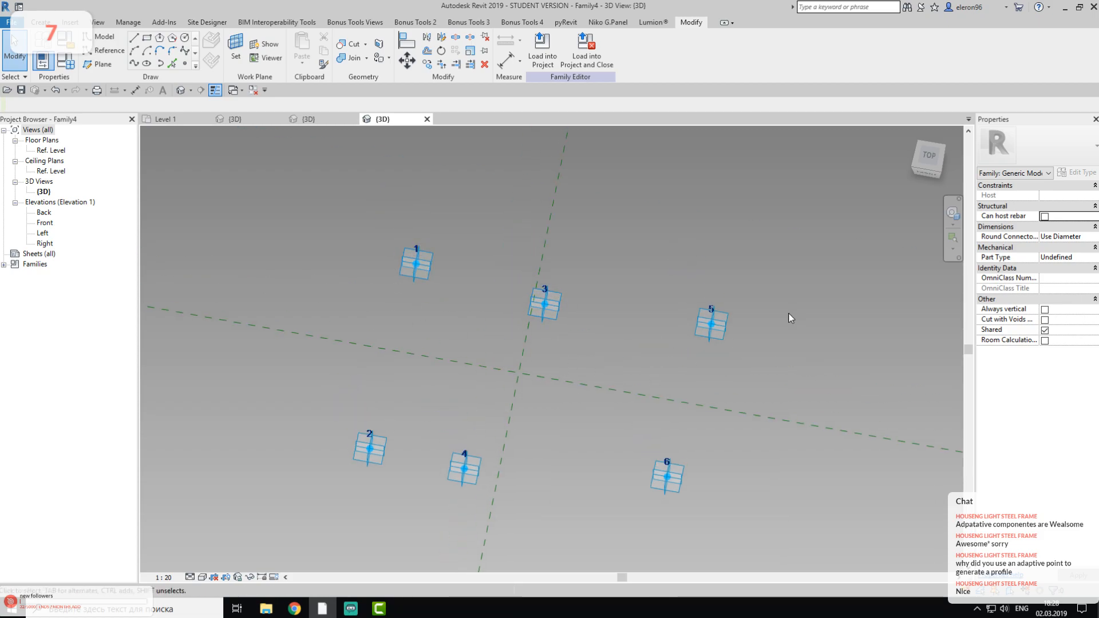
Step: Draw a continuous chain of model lines with 3D snapping through adaptive points 2, 1, 3, 4, 5 and 6
left_click(134, 39)
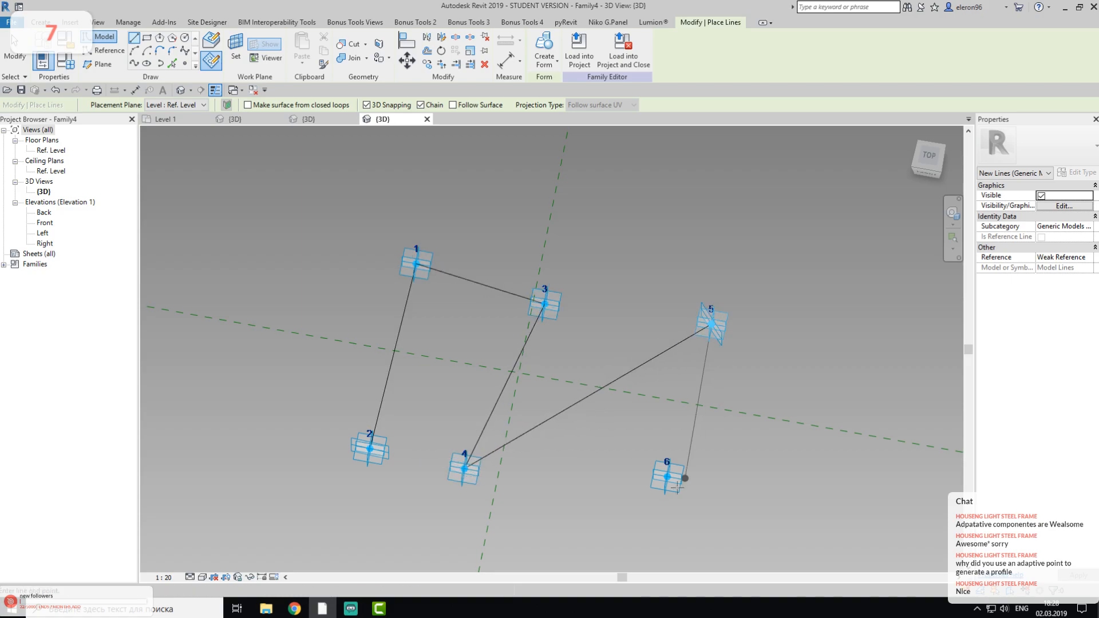
key("Escape")
key("Escape")
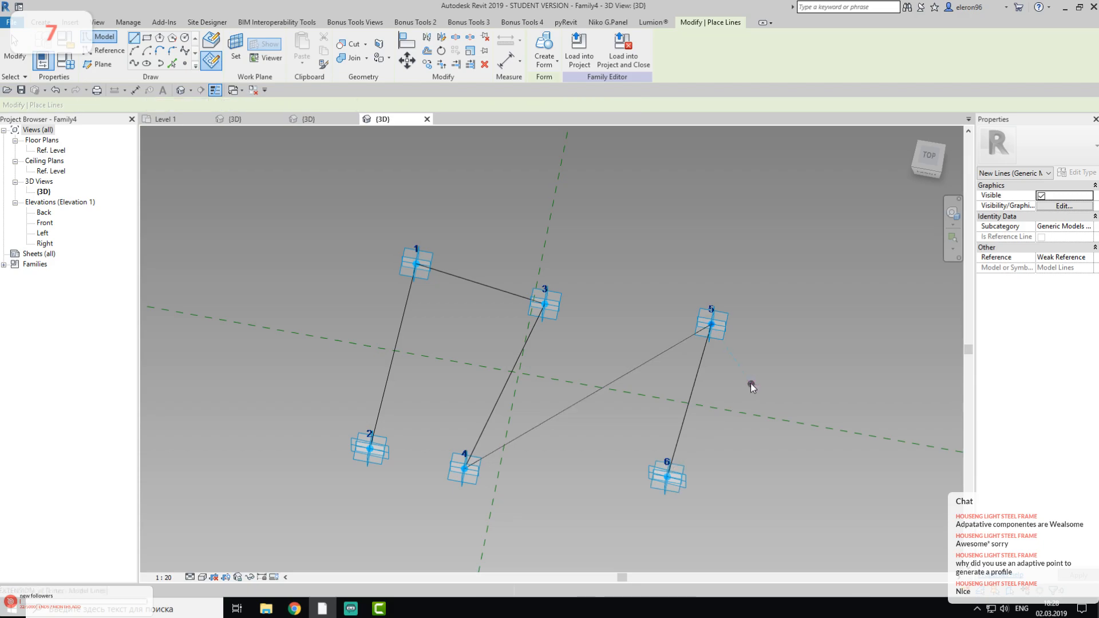
Step: Draw a model circle with a radius of about 340 mm centred on adaptive point 2, on the point's vertical work plane
middle_click_drag(588, 486, 597, 320, "shift")
middle_click_drag(626, 424, 626, 304)
scroll(498, 417, "up", 3)
middle_click_drag(503, 426, 539, 442, "shift")
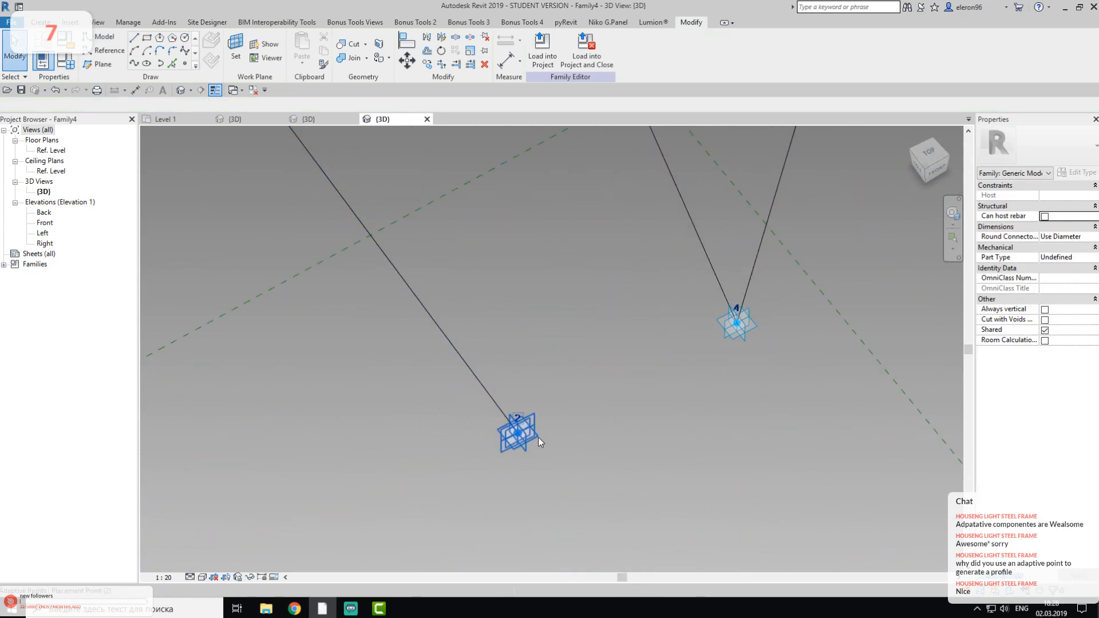
left_click(185, 37)
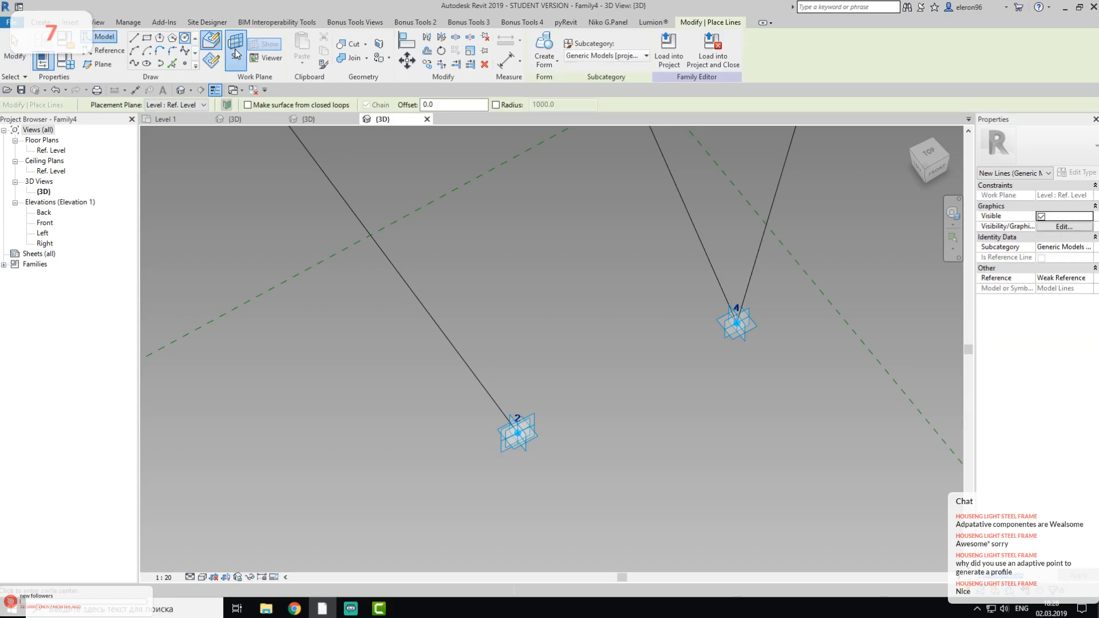
left_click(511, 445)
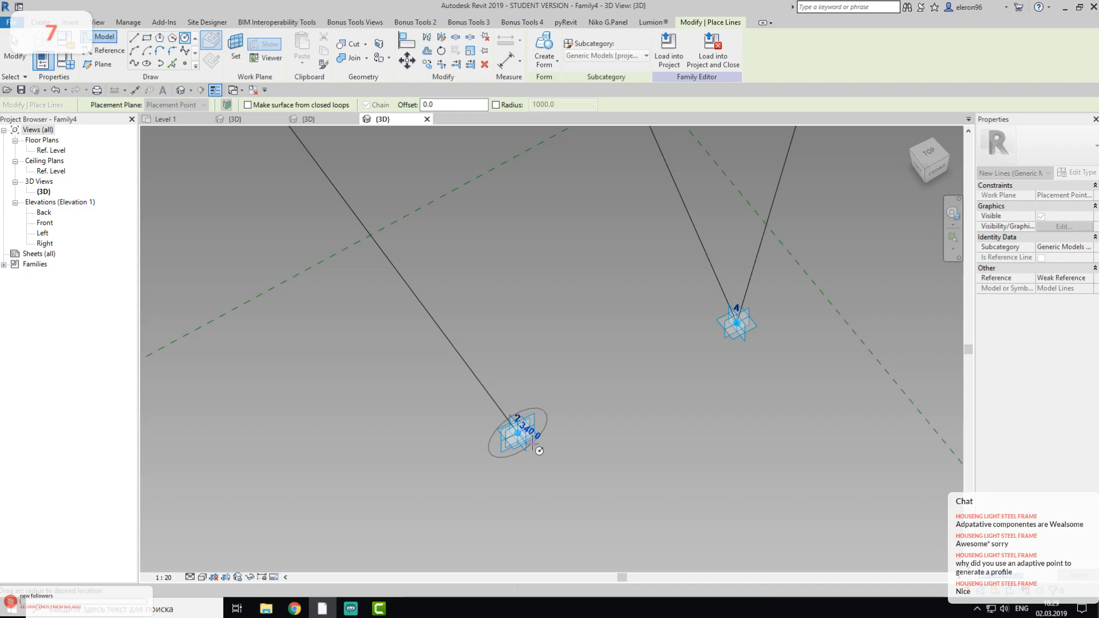
left_click(584, 422)
key("Escape")
key("Escape")
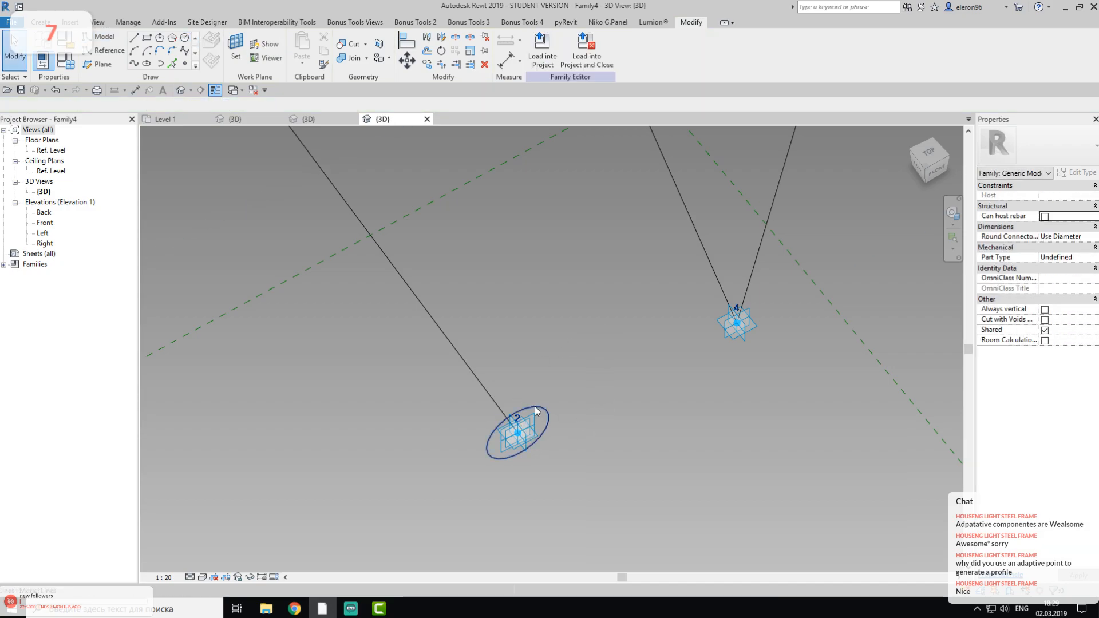
Step: Create a solid form by sweeping the circle along the chain of model lines through the adaptive points
left_click(538, 410)
left_click(491, 392, "ctrl")
scroll(495, 384, "down", 2)
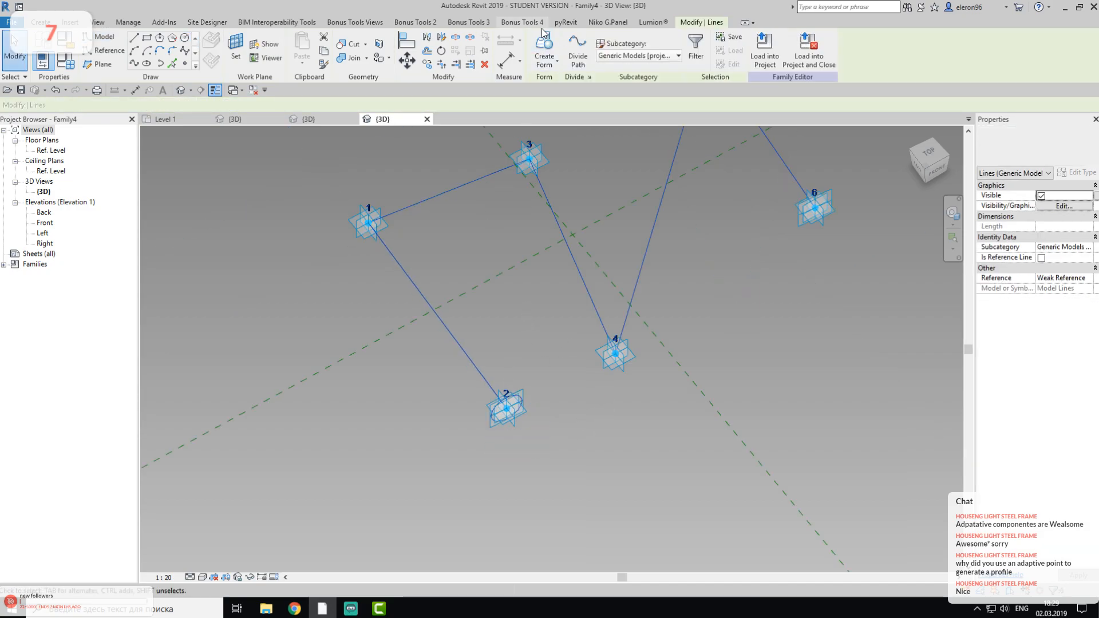
left_click(544, 51)
left_click(542, 52)
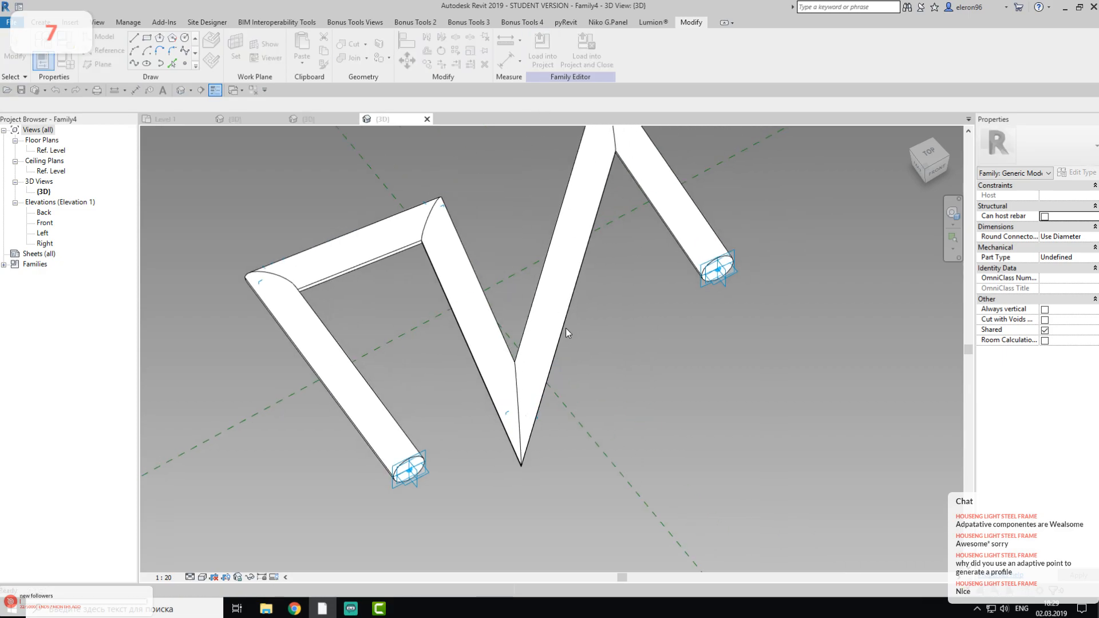
Step: Load the family into Project1 and place one six-point instance on the Level 1 plan, below the square
left_click(533, 394)
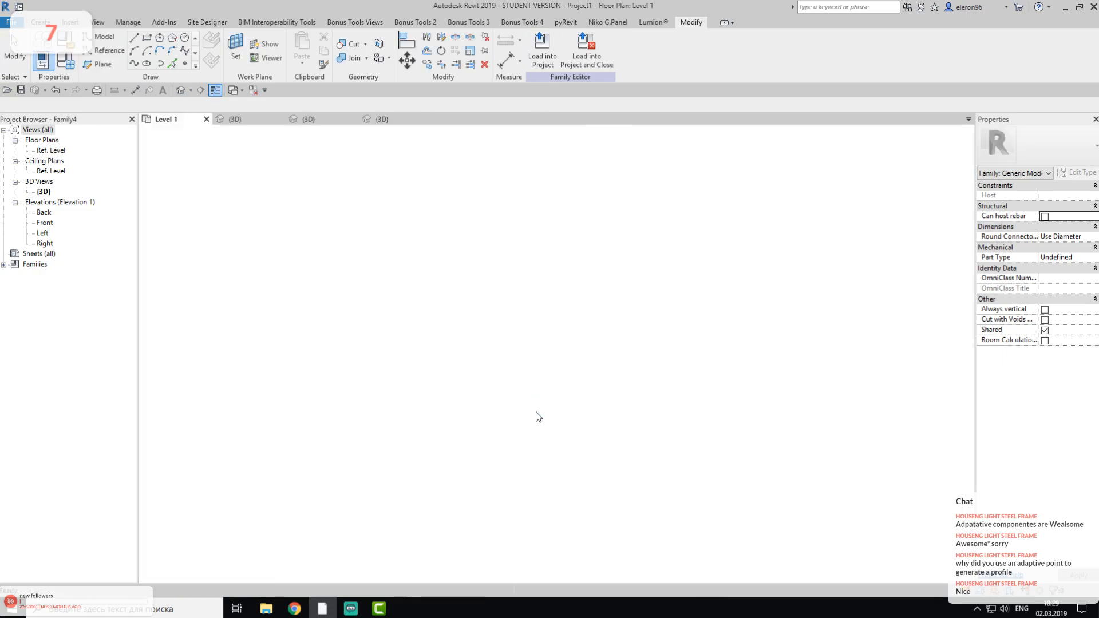
scroll(505, 376, "up", 2)
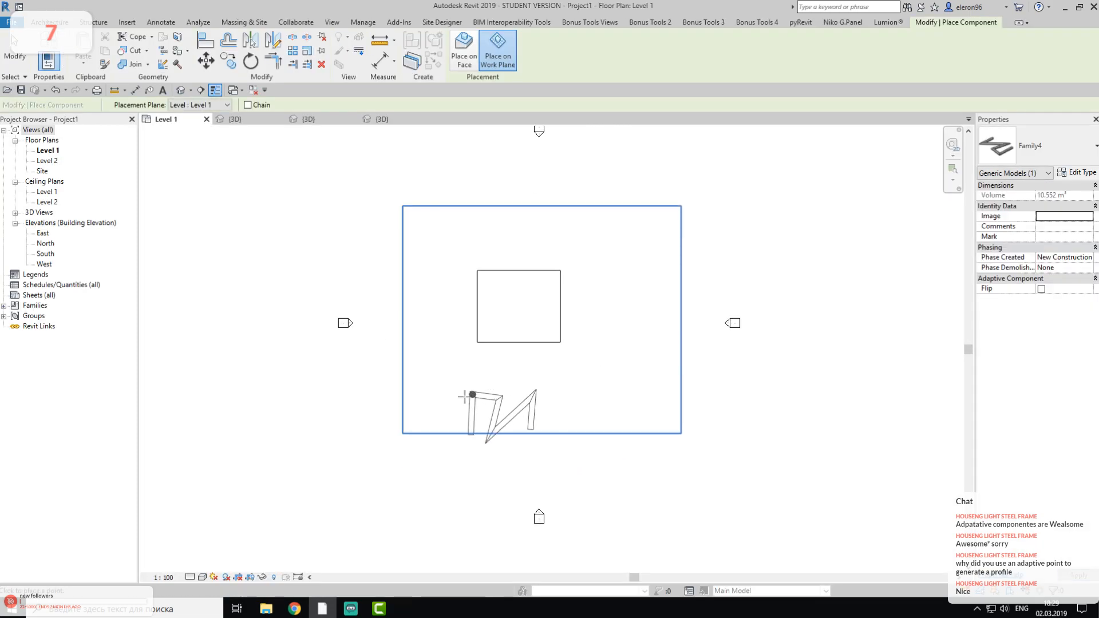
left_click(544, 400)
left_click(588, 370)
left_click(648, 381)
left_click(667, 422)
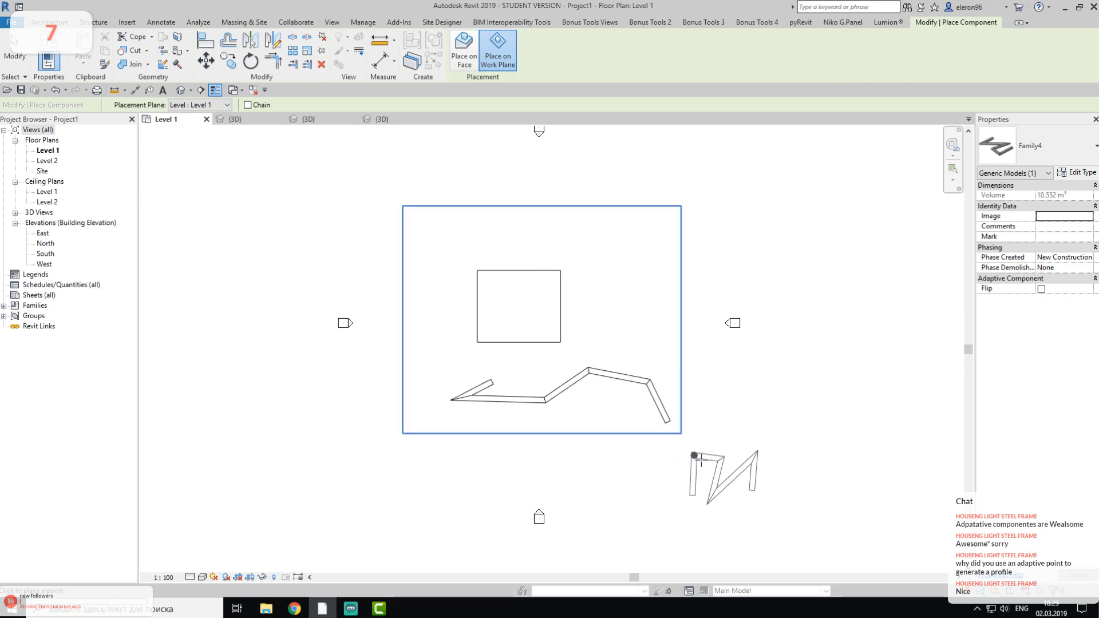
Step: Place a second six-point instance of Family4 on Level 1, running over the upper part of the square
scroll(690, 448, "up", 1)
middle_click_drag(587, 299, 601, 344)
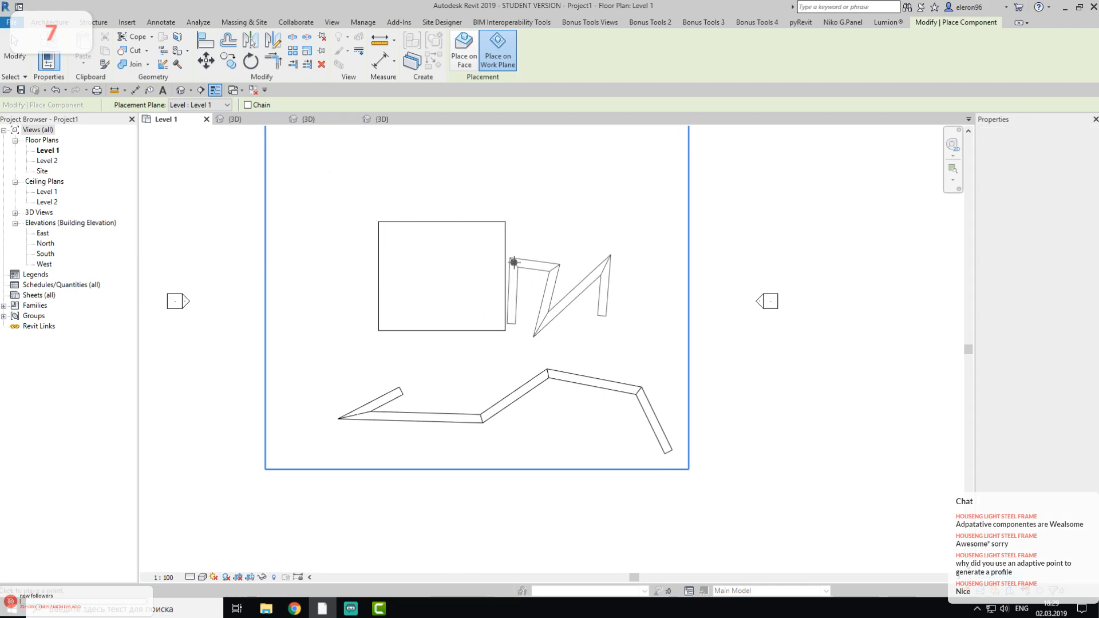
middle_click_drag(520, 232, 554, 324)
left_click(350, 345)
left_click(367, 297)
left_click(425, 273)
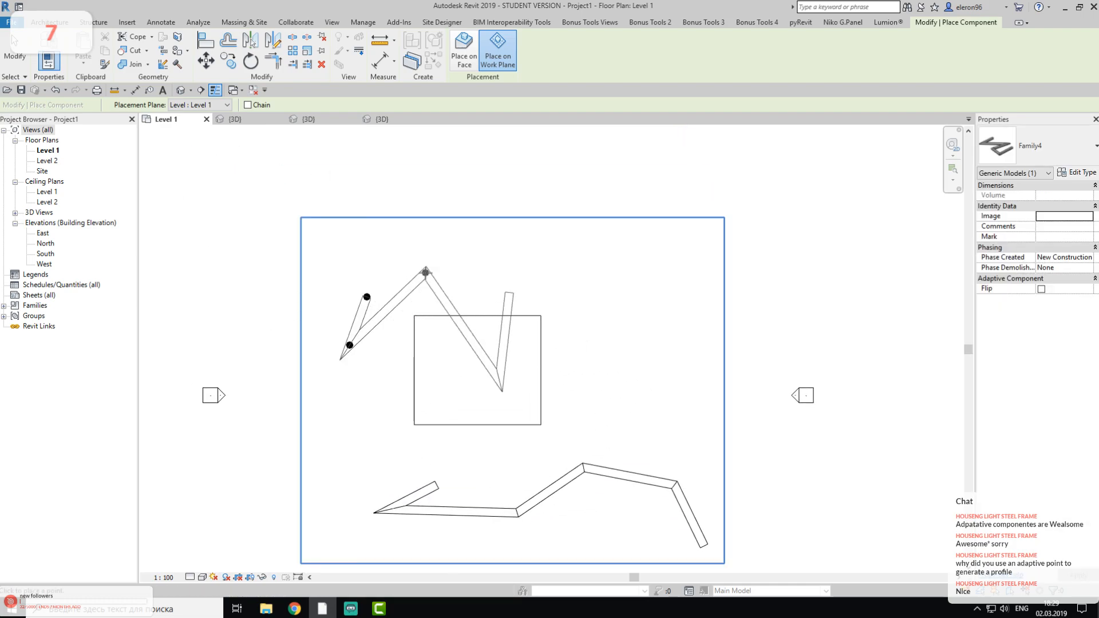
left_click(667, 398)
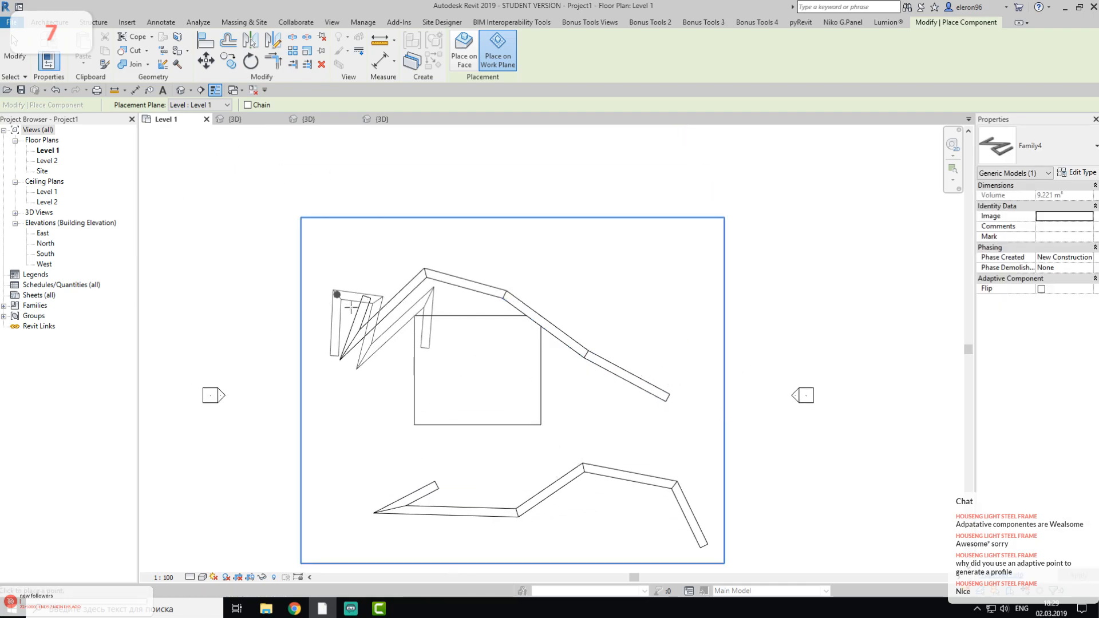
Step: Place a third instance of Family4 on Level 1, starting inside the square and curving around its left side, and finish placing
left_click(392, 395)
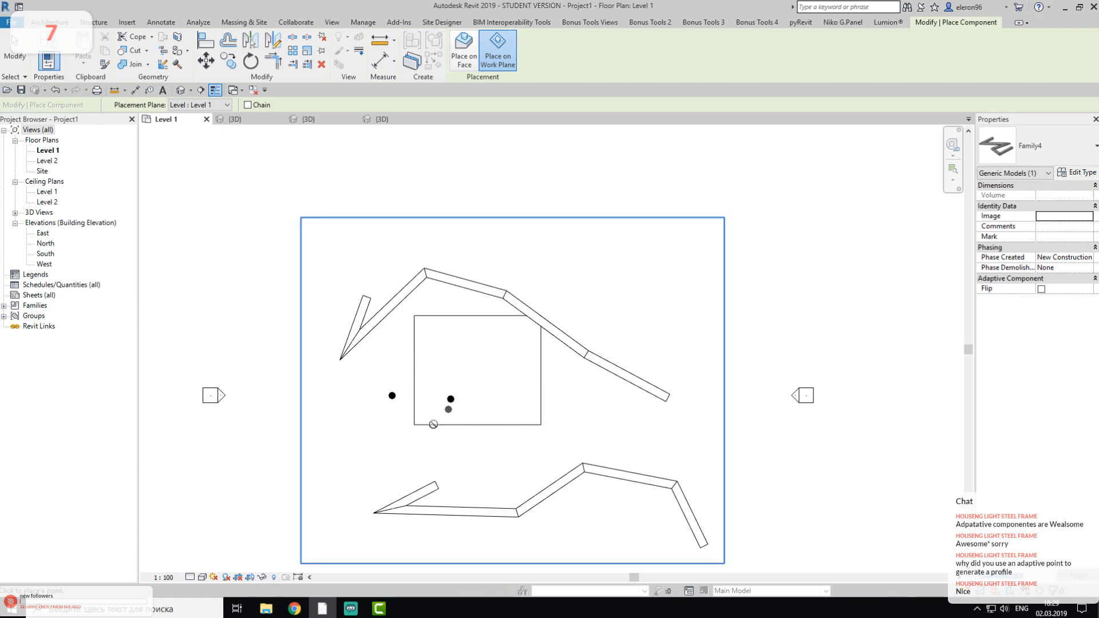
left_click(332, 422)
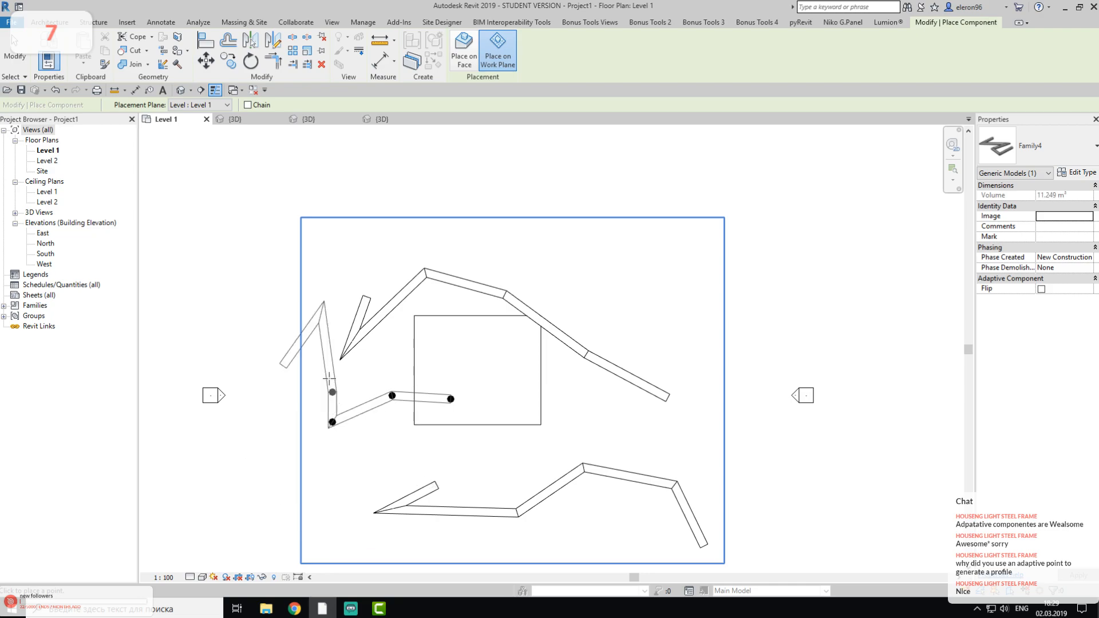
left_click(312, 366)
left_click(330, 264)
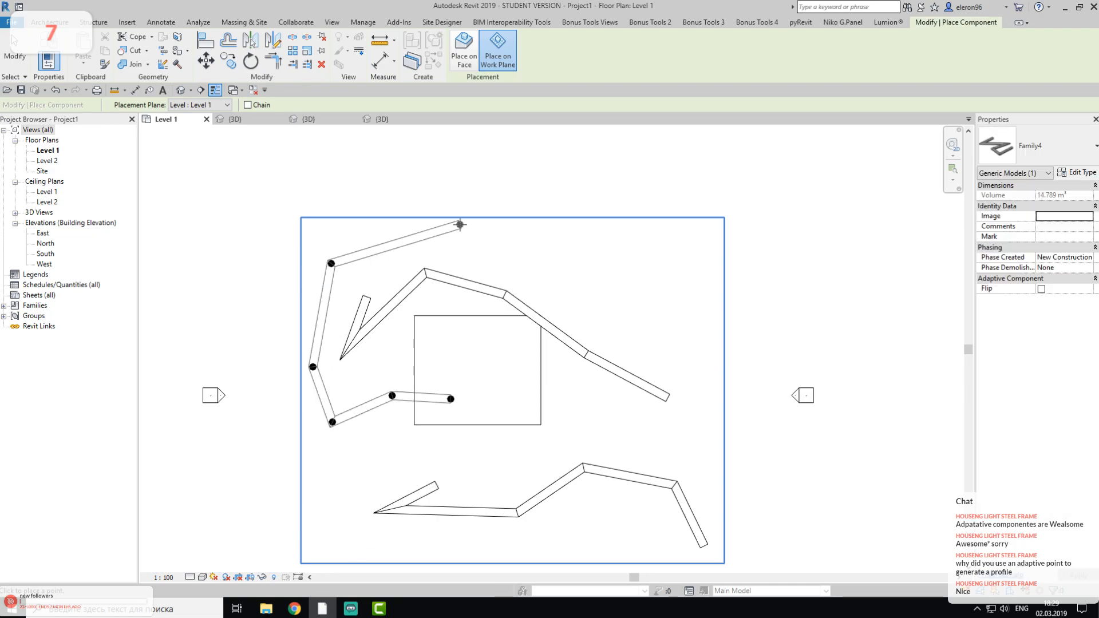
left_click(460, 225)
key("Escape")
key("Escape")
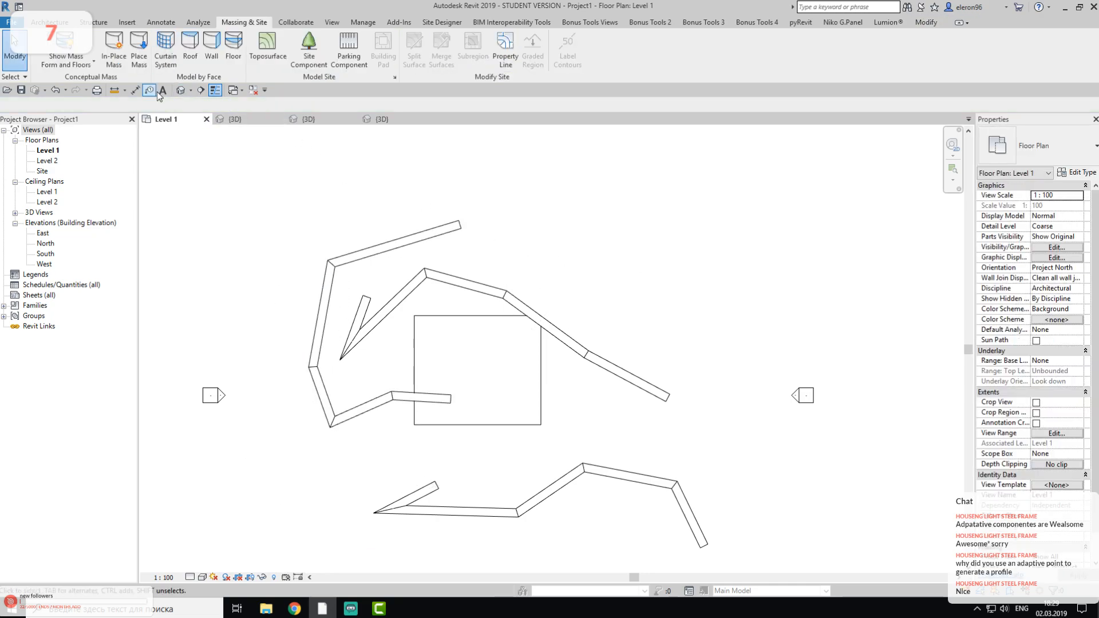
Step: In the project's 3D view, place a Family4 component on the face of the cylindrical mass using Place on Face
left_click(180, 89)
middle_click_drag(457, 395, 495, 325, "shift")
scroll(384, 332, "up", 1)
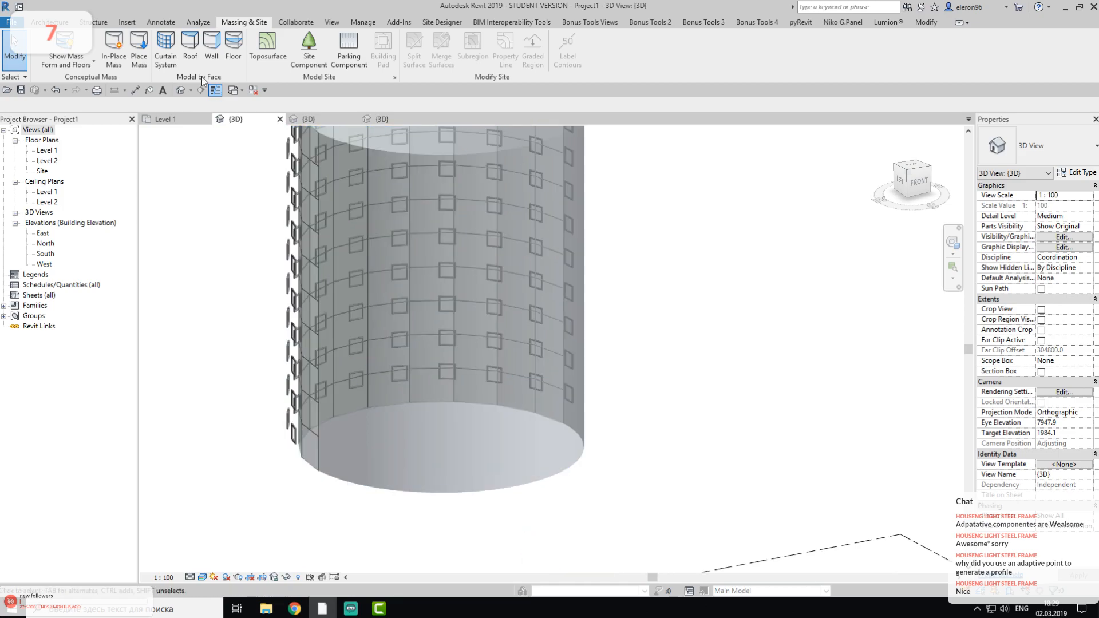
left_click(49, 22)
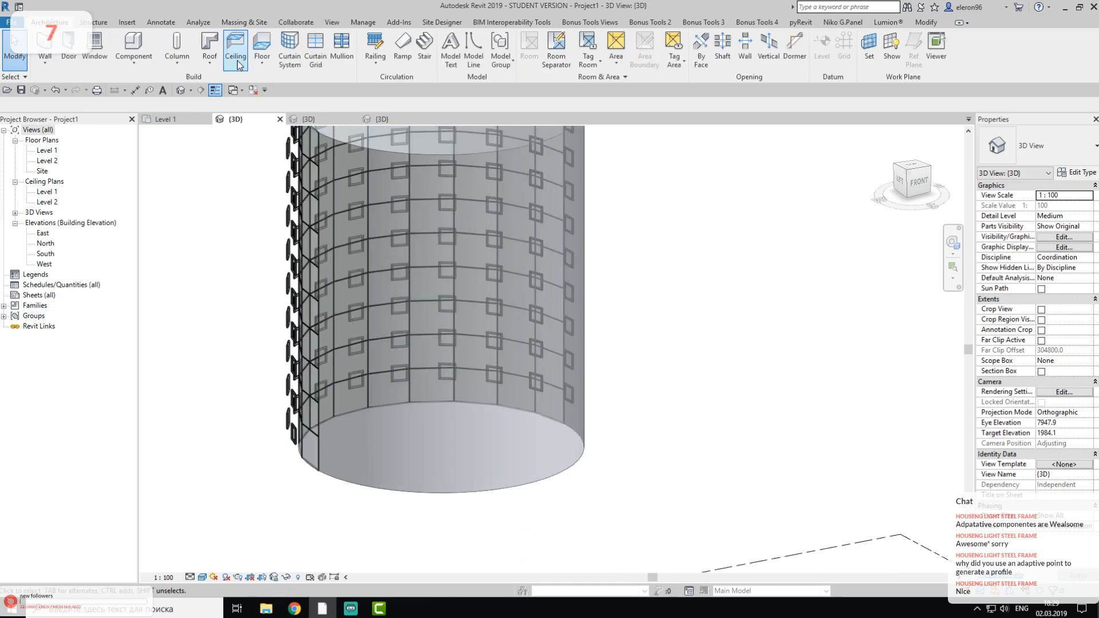
left_click(134, 46)
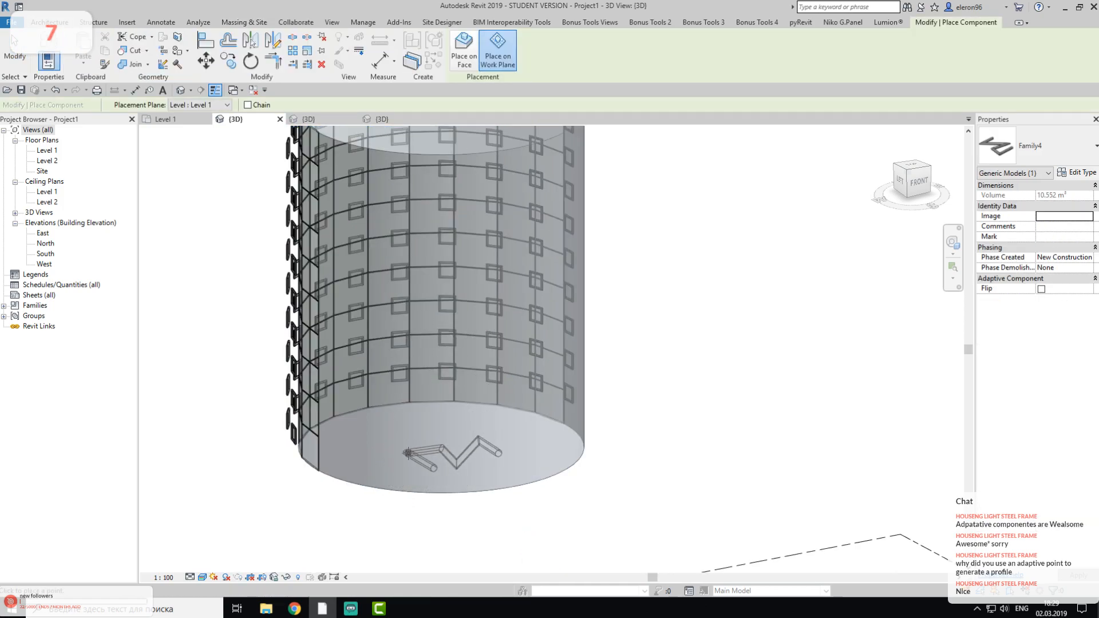
left_click(463, 52)
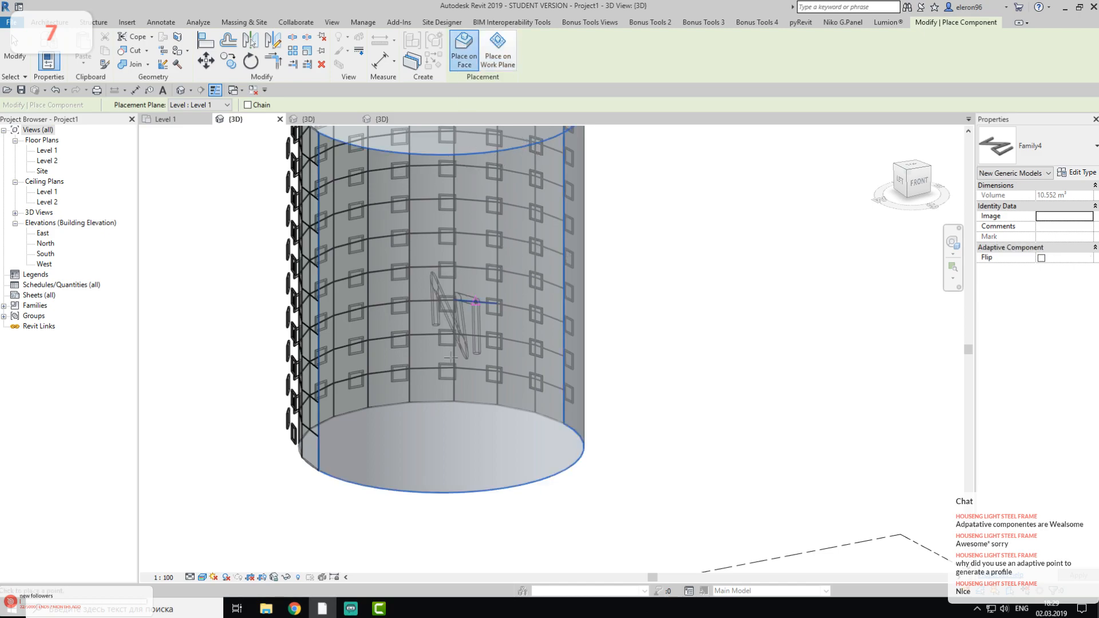
left_click(439, 421)
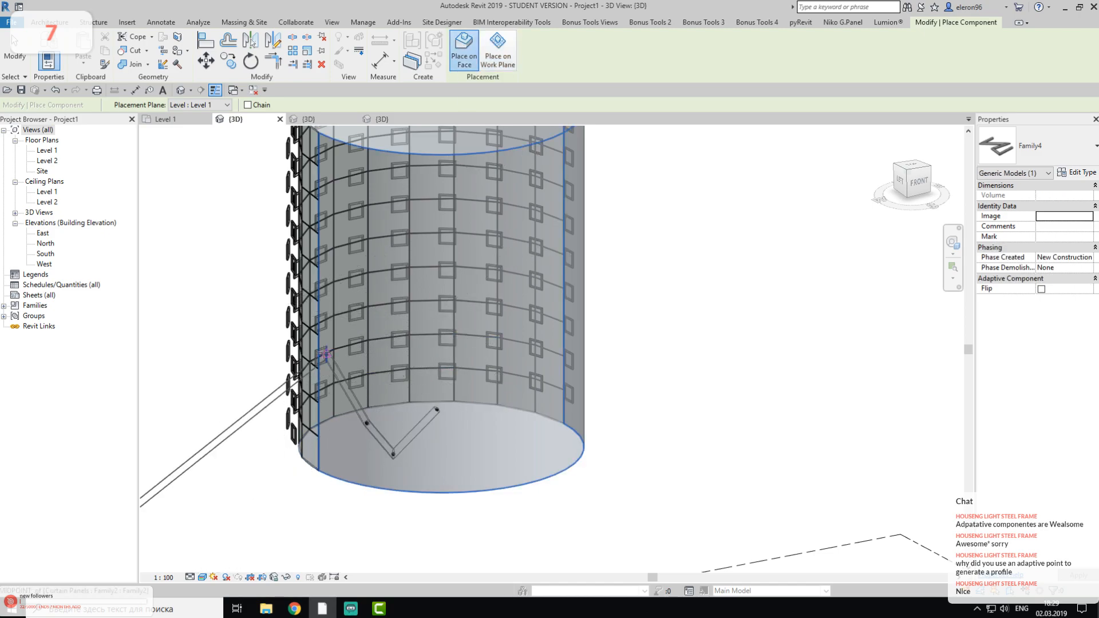
left_click(363, 196)
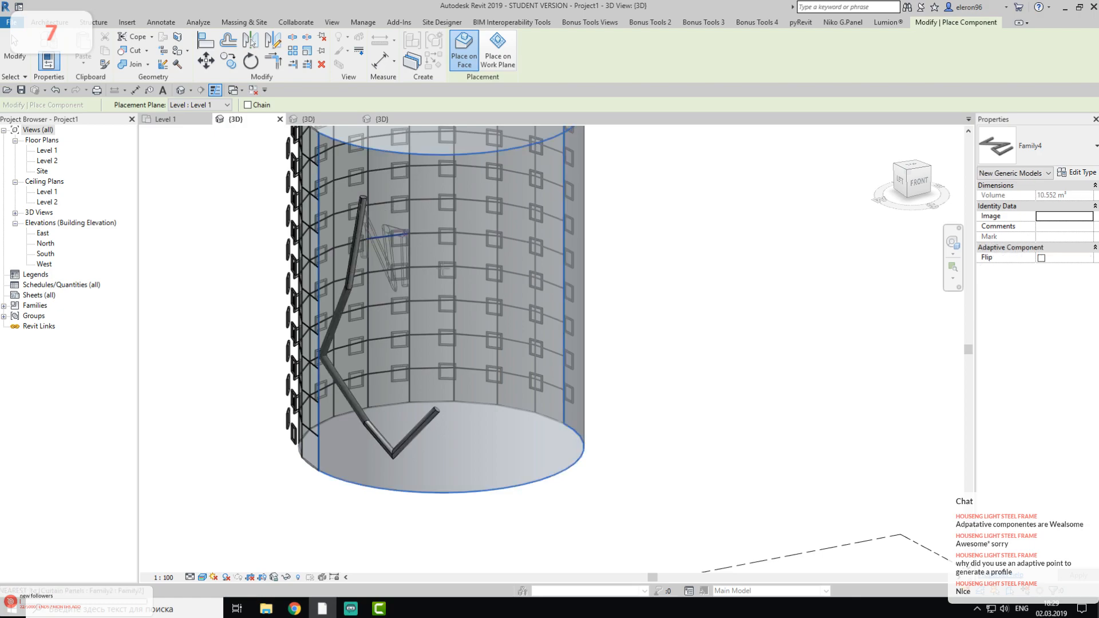
left_click(461, 280)
middle_click_drag(534, 287, 539, 252, "shift")
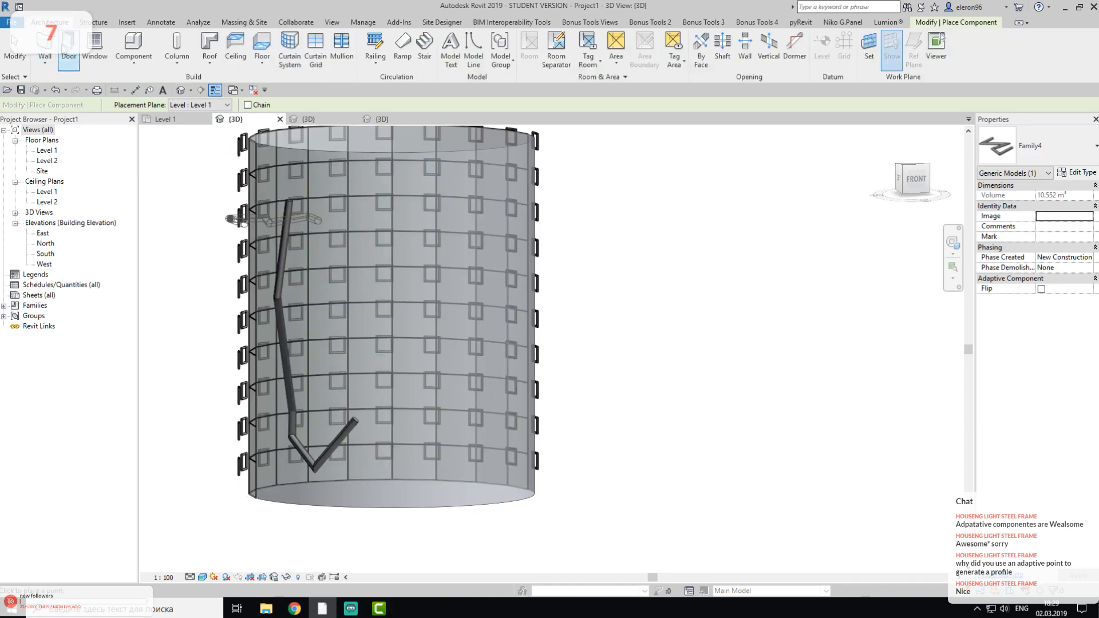
Step: Draw one straight wall in the empty area away from the cylindrical mass and end the Wall command
middle_click_drag(571, 346, 196, 123)
middle_click_drag(559, 297, 543, 558, "shift")
middle_click_drag(785, 486, 526, 280)
left_click(423, 355)
left_click(837, 266)
scroll(542, 302, "up", 5)
scroll(572, 338, "down", 1)
key("Escape")
key("Escape")
Step: Place a six-point Family4 component on the back face of the wall near its end using Place on Face
left_click(130, 46)
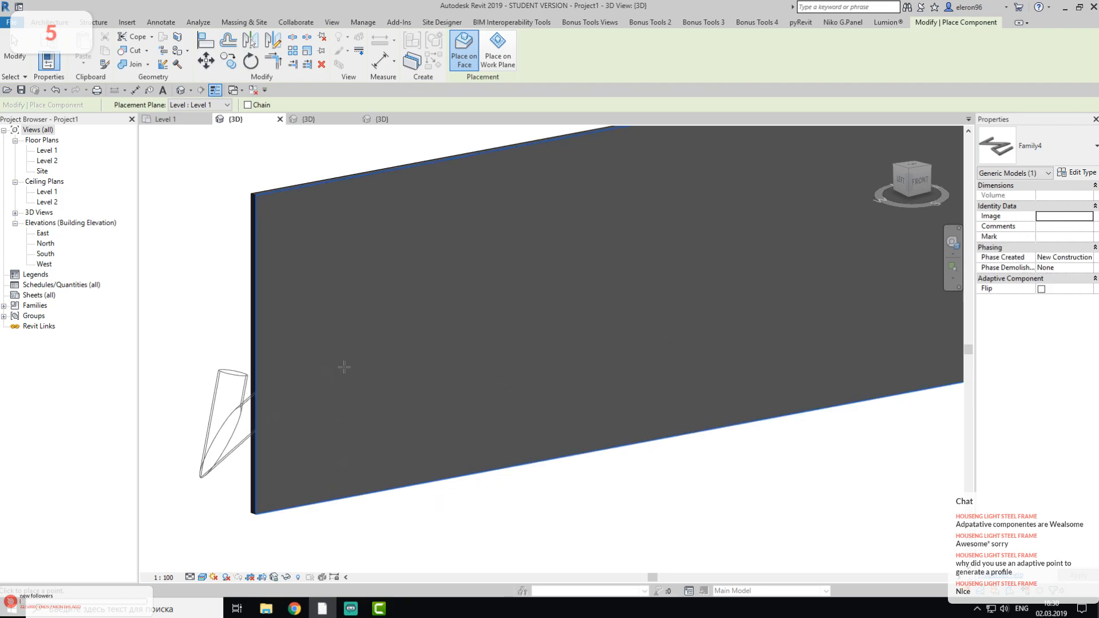
middle_click_drag(337, 373, 143, 458, "shift")
scroll(530, 387, "down", 3)
middle_click_drag(719, 437, 632, 372)
scroll(634, 340, "up", 2)
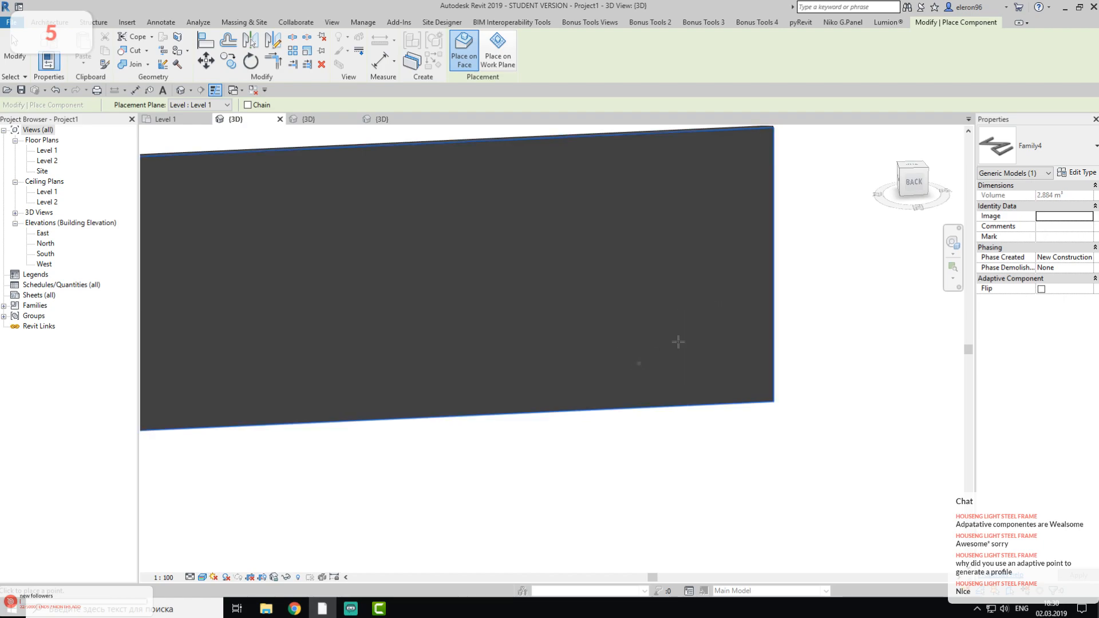
left_click(715, 271)
middle_click_drag(761, 149, 716, 239)
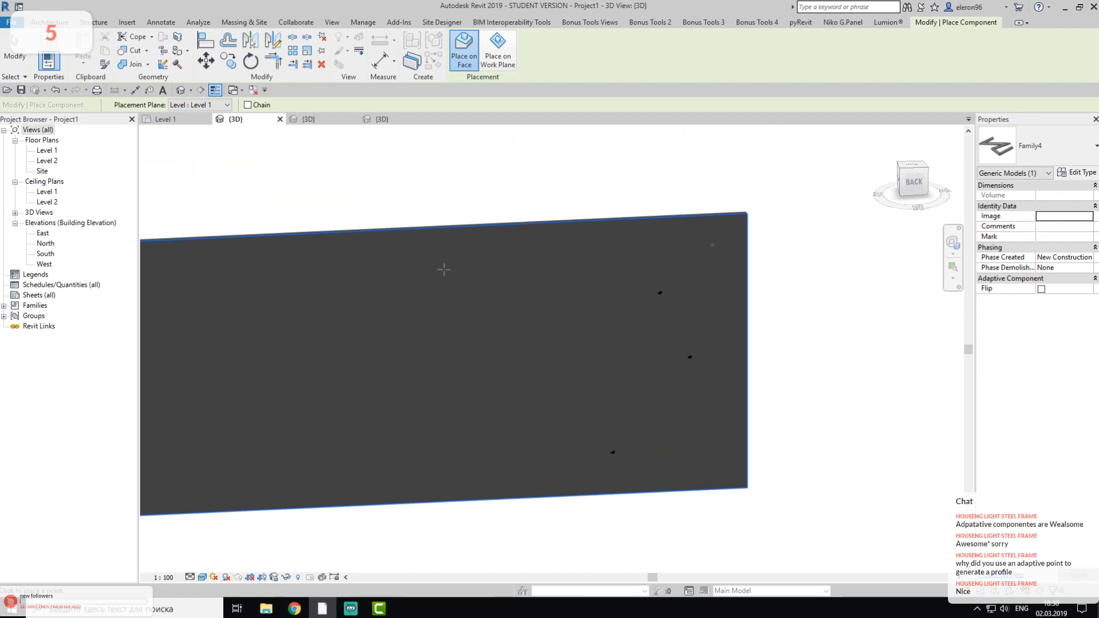
left_click(463, 297)
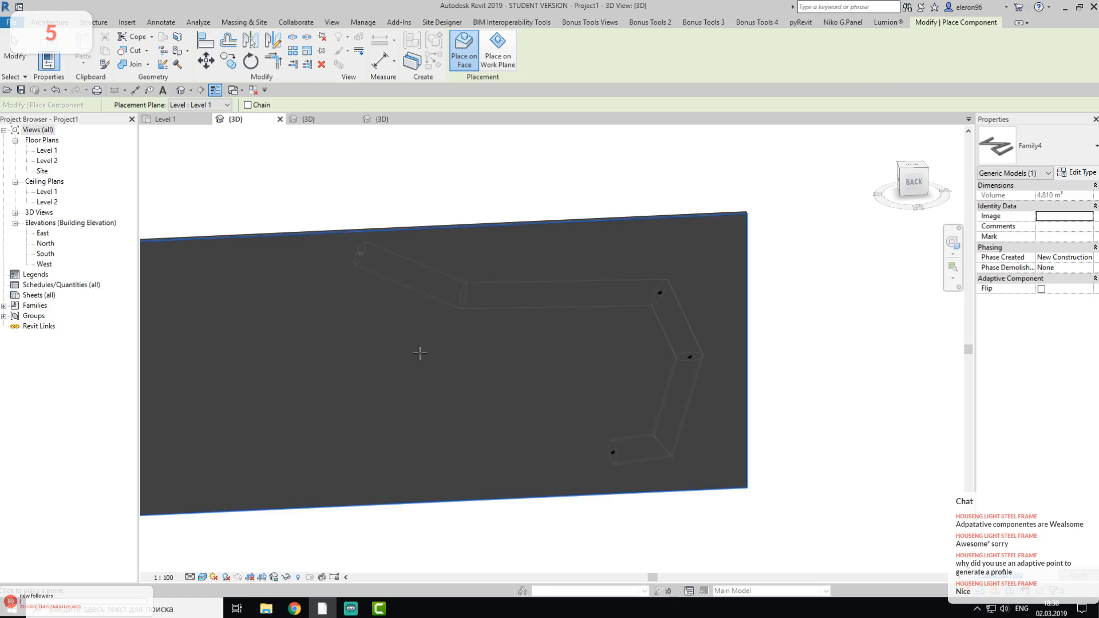
key("Escape")
key("Escape")
middle_click_drag(610, 479, 415, 218, "shift")
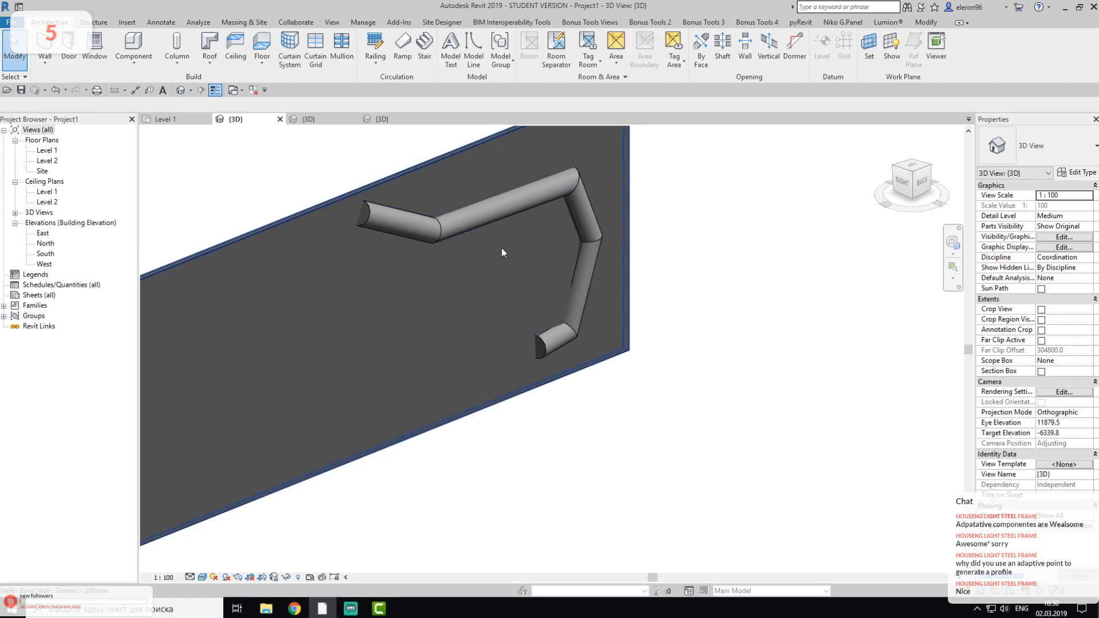
Step: Delete all model elements from the project, including the wall, components, levels with their dependent views, and the cylindrical mass
scroll(465, 297, "down", 6)
scroll(504, 303, "down", 4)
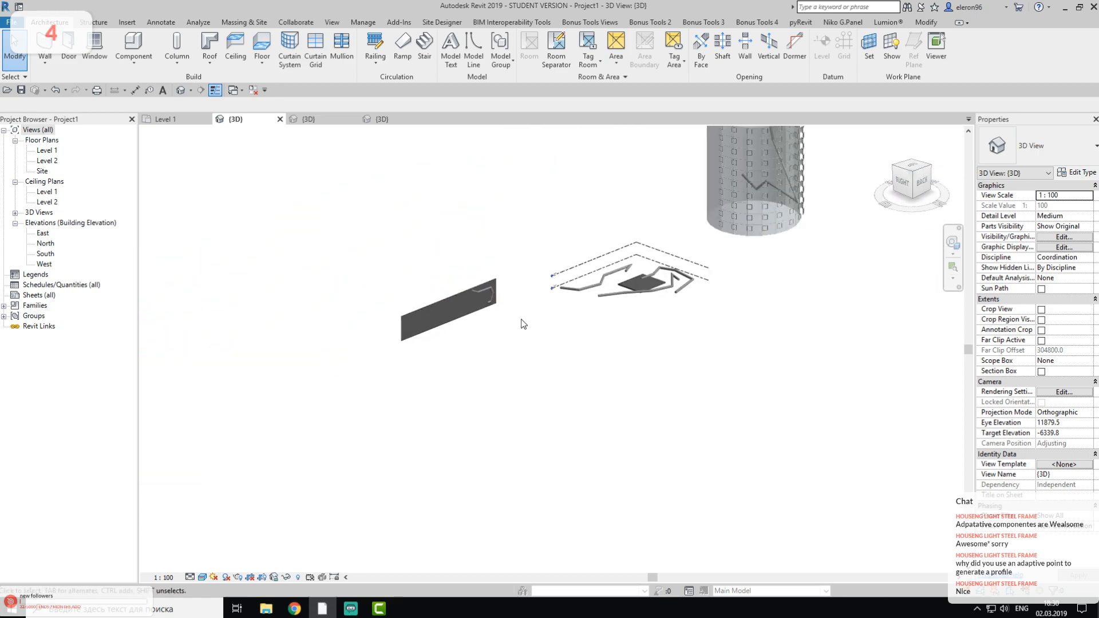
left_click_drag(404, 207, 740, 395)
key("Delete")
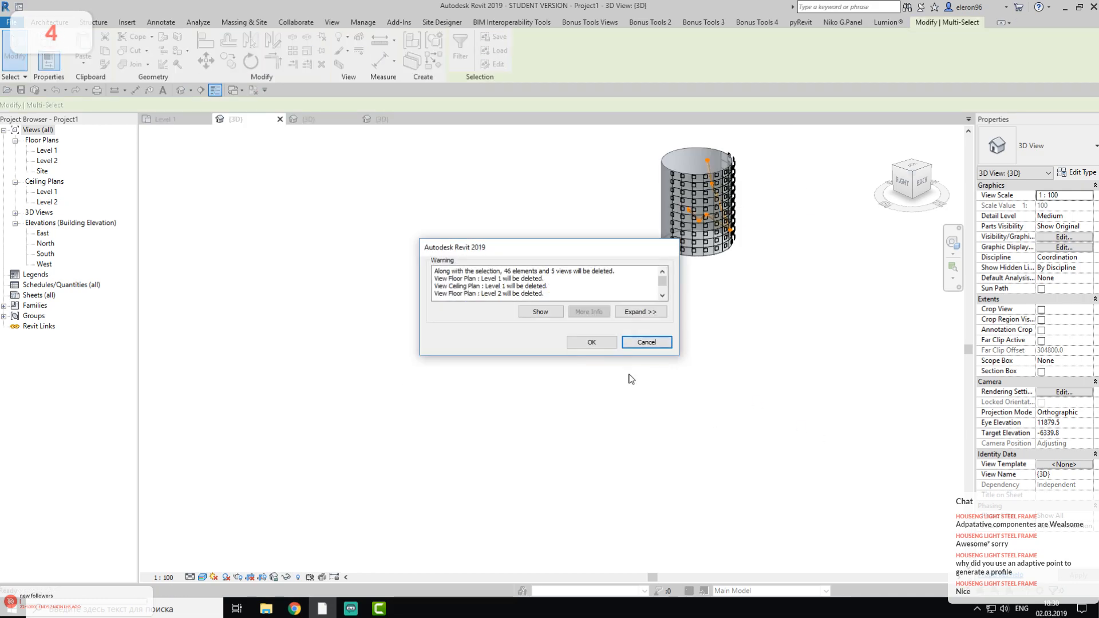
left_click(574, 342)
left_click_drag(553, 174, 766, 391)
key("Delete")
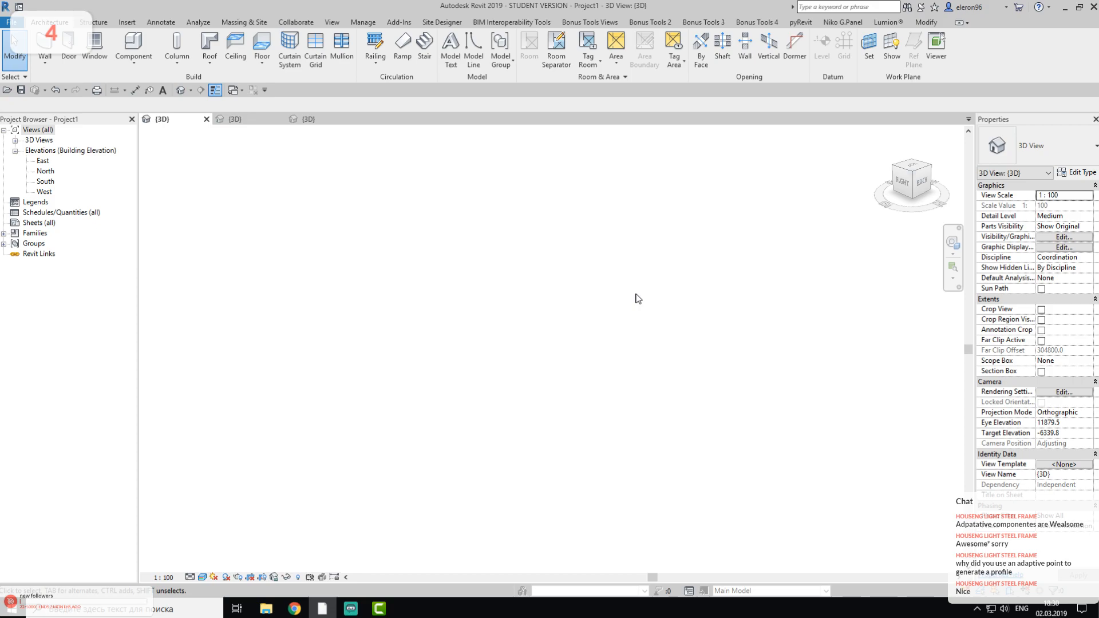
Step: Close Family4 and Family1 without saving changes, leaving only Project1 open
left_click(317, 117)
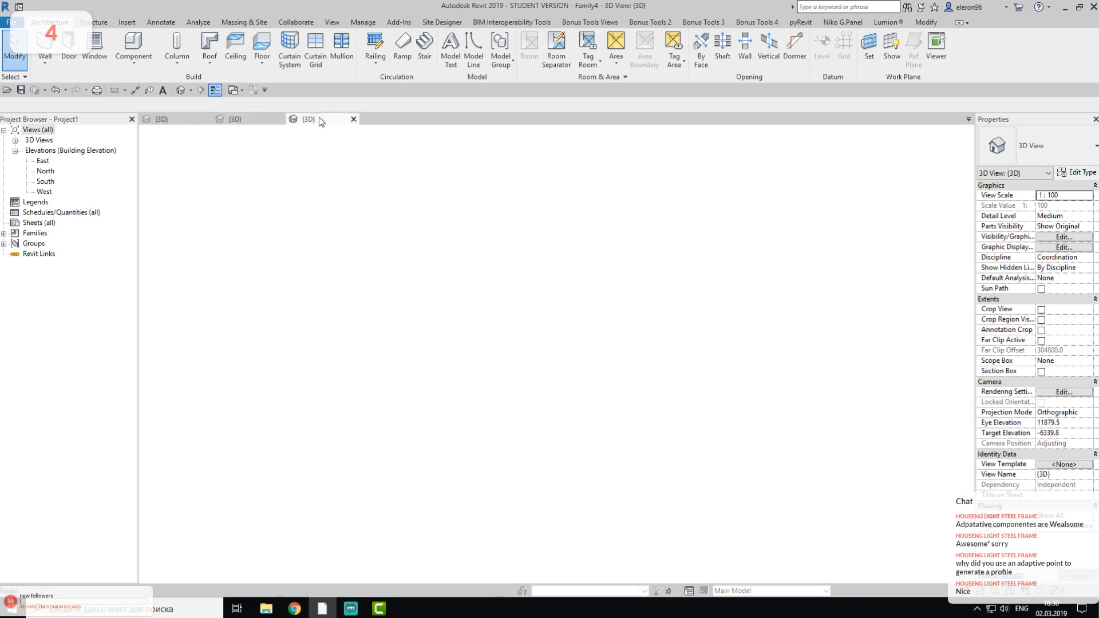
left_click(353, 119)
left_click(567, 304)
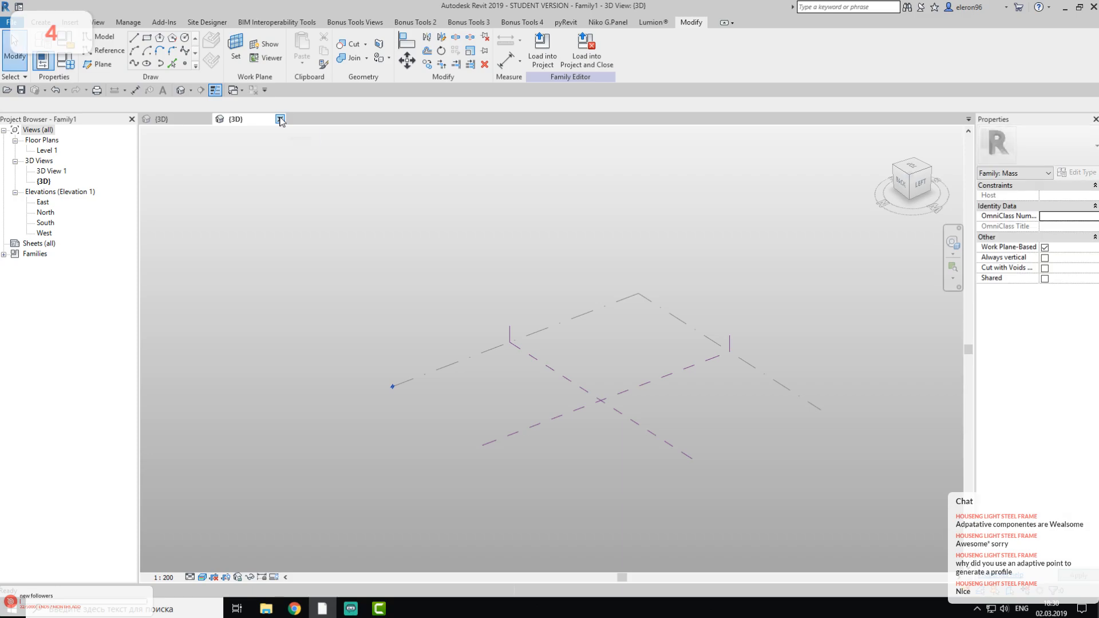
left_click(280, 119)
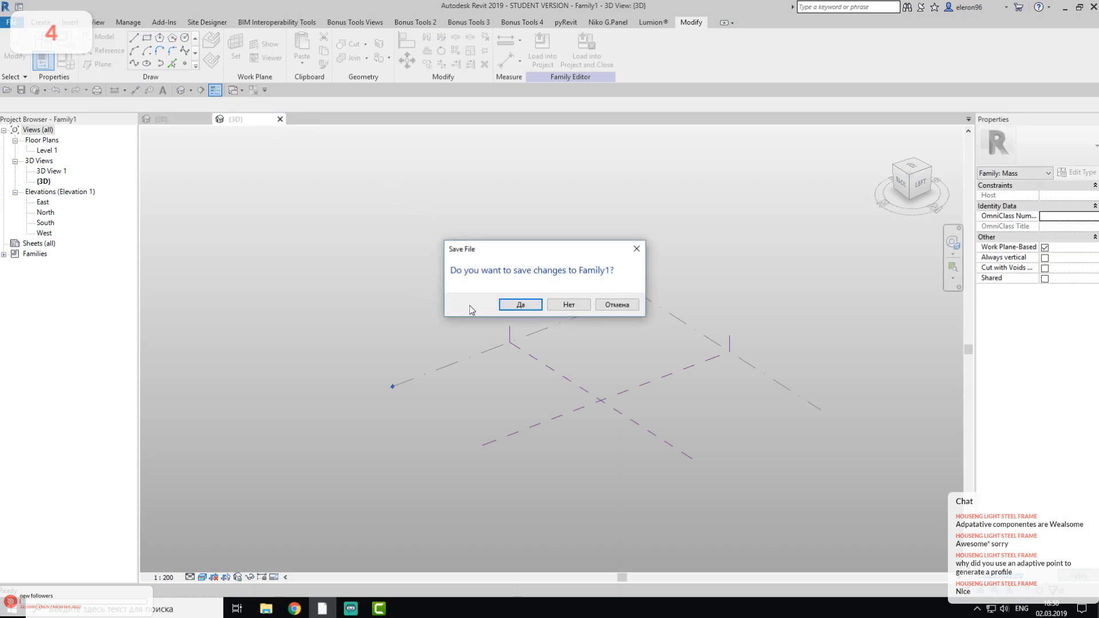
left_click(555, 305)
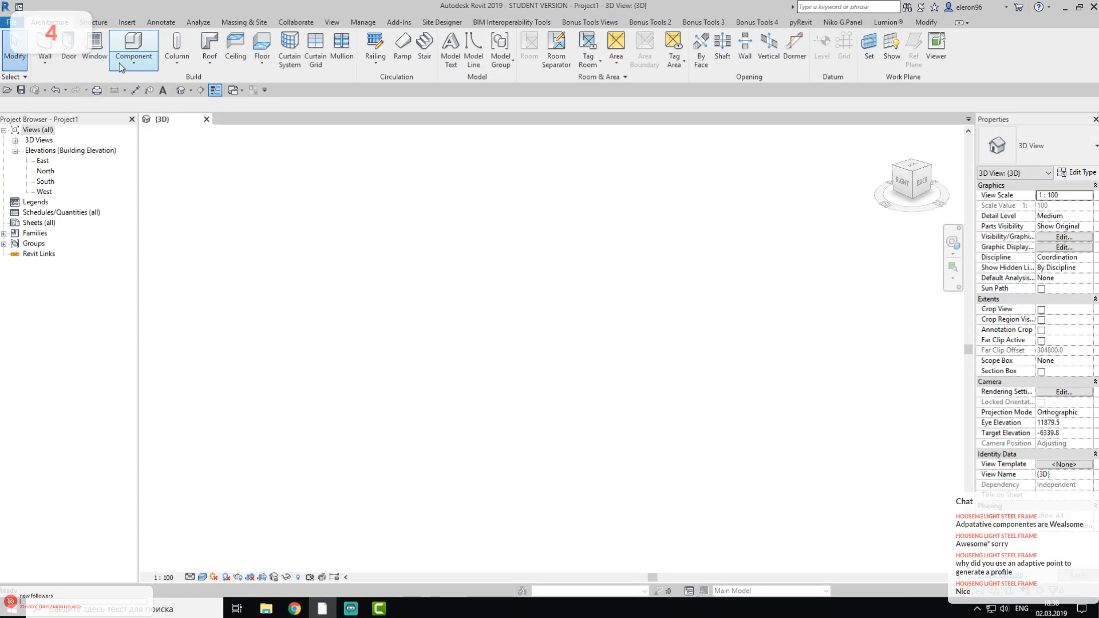
Step: Create a new conceptual mass family from the Metric Mass.rft template
left_click(16, 23)
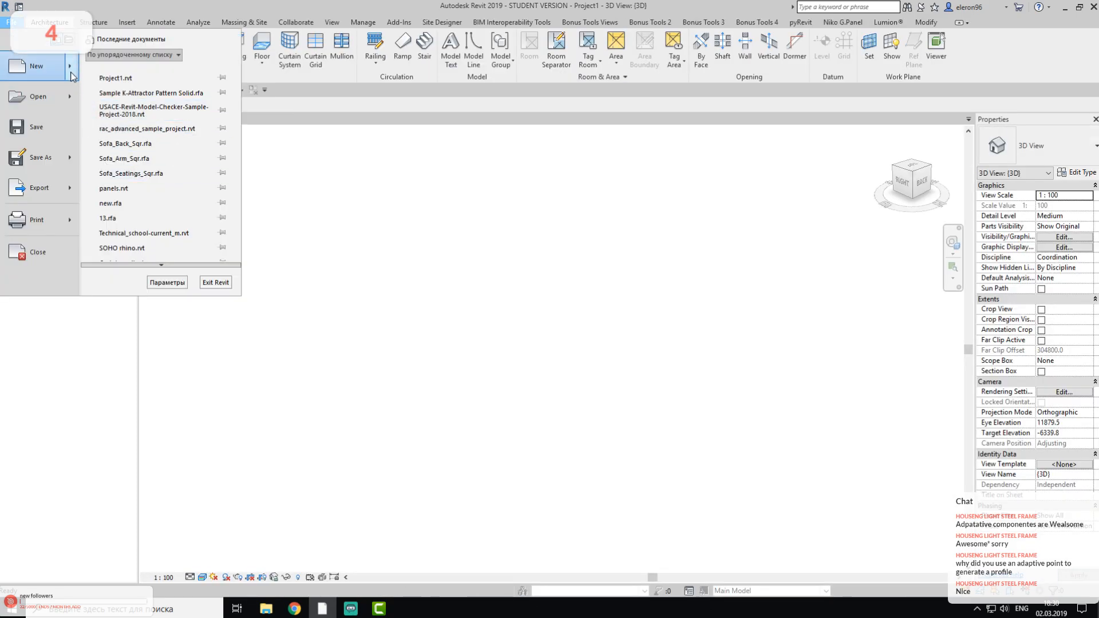
mouse_move(69, 66)
left_click(168, 133)
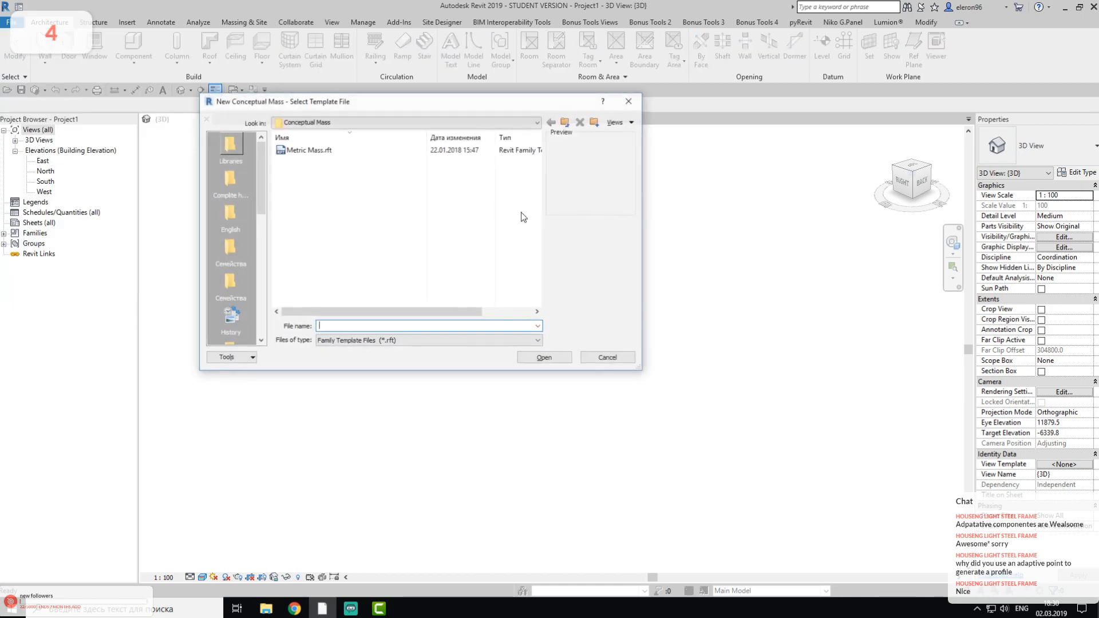
left_click(316, 150)
left_click(540, 357)
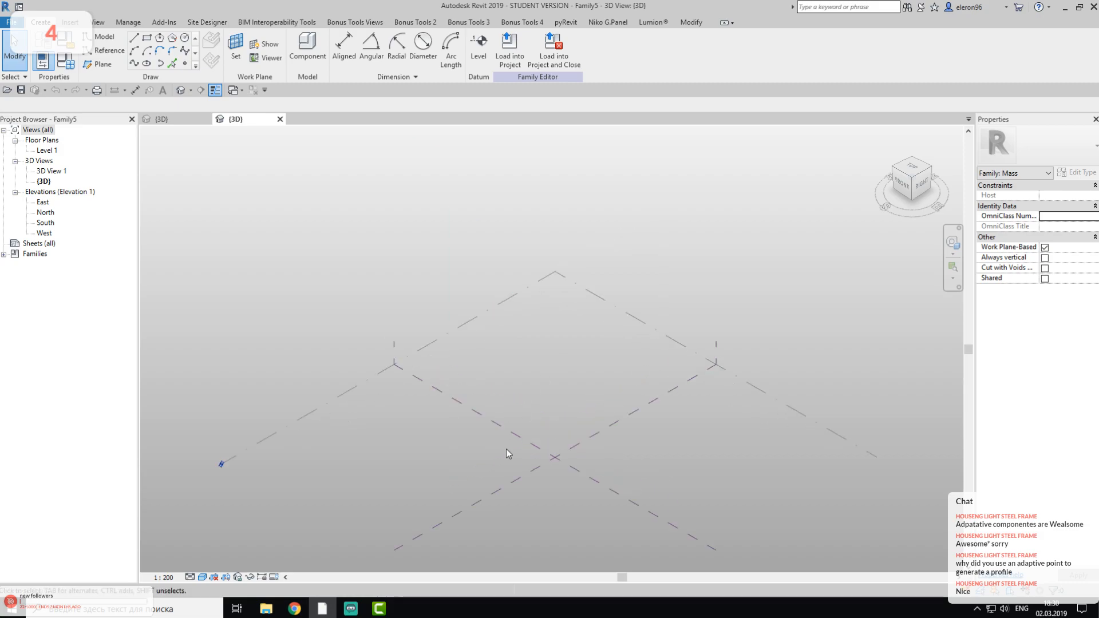
Step: Draw a circle with a radius of 15000 on Level 1, centred on the intersection of the reference planes
scroll(528, 445, "up", 2)
middle_click_drag(529, 446, 391, 326)
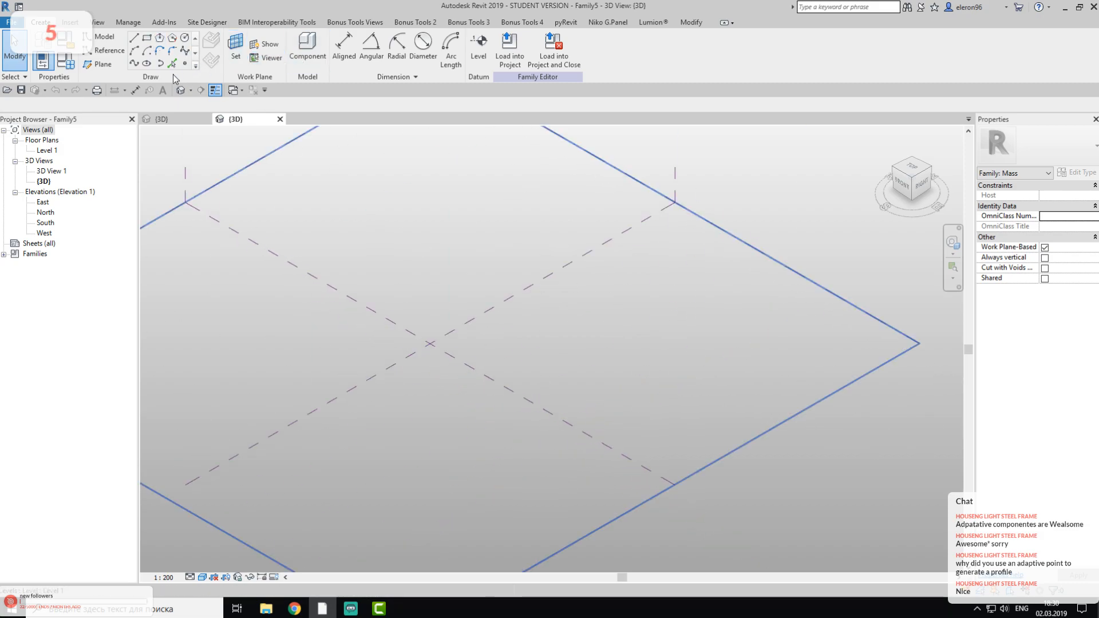
left_click(183, 38)
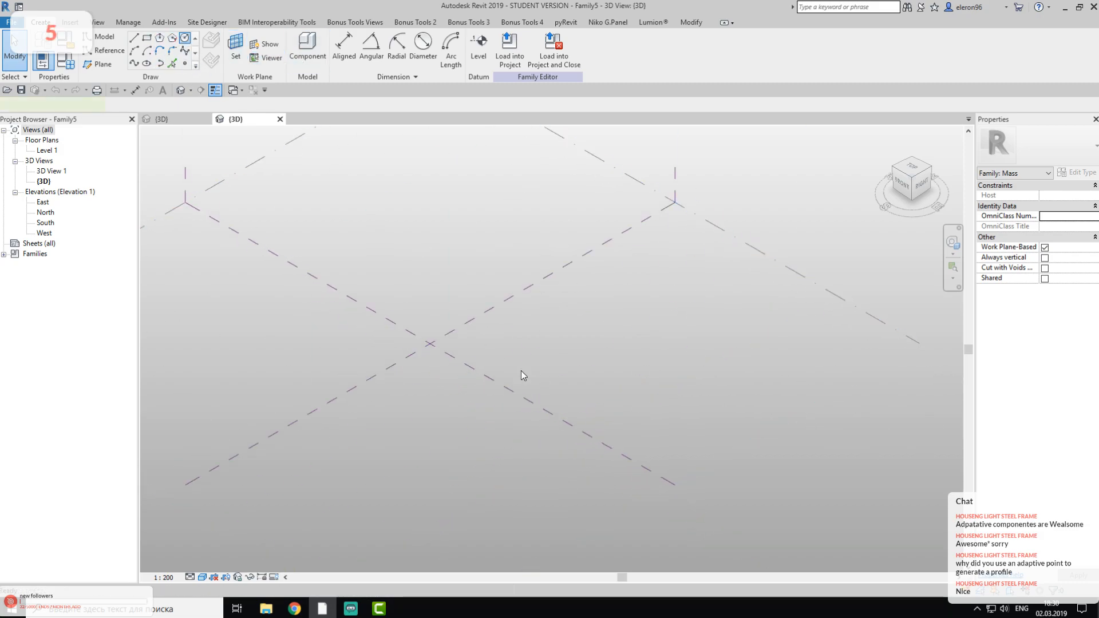
left_click(430, 343)
left_click(479, 402)
key("Escape")
key("Escape")
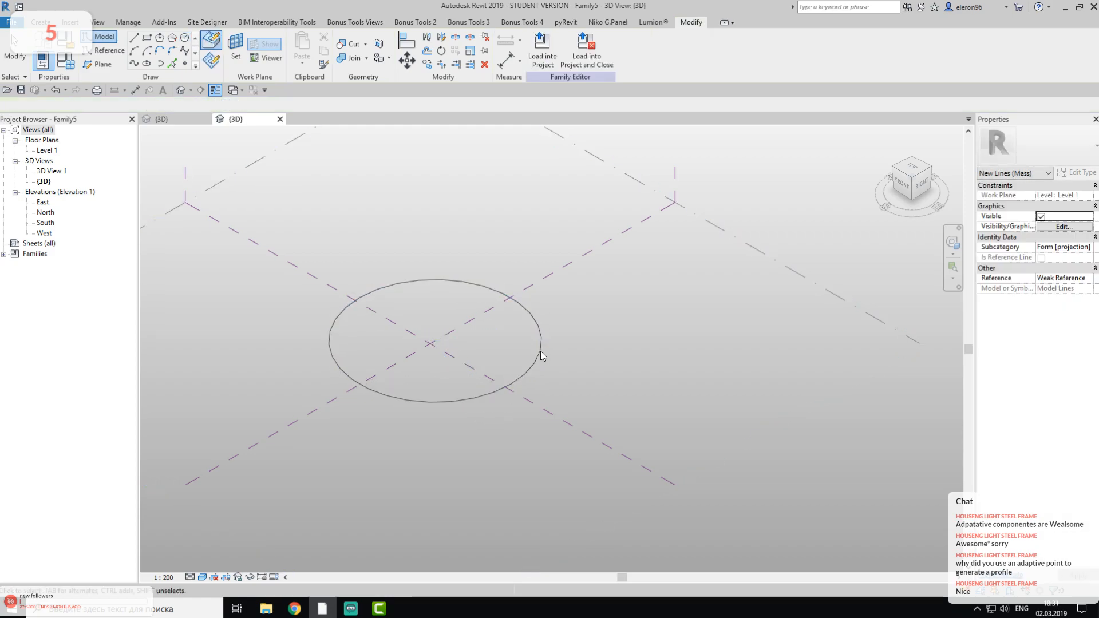
Step: Create a solid sphere form from the circle
left_click(536, 360)
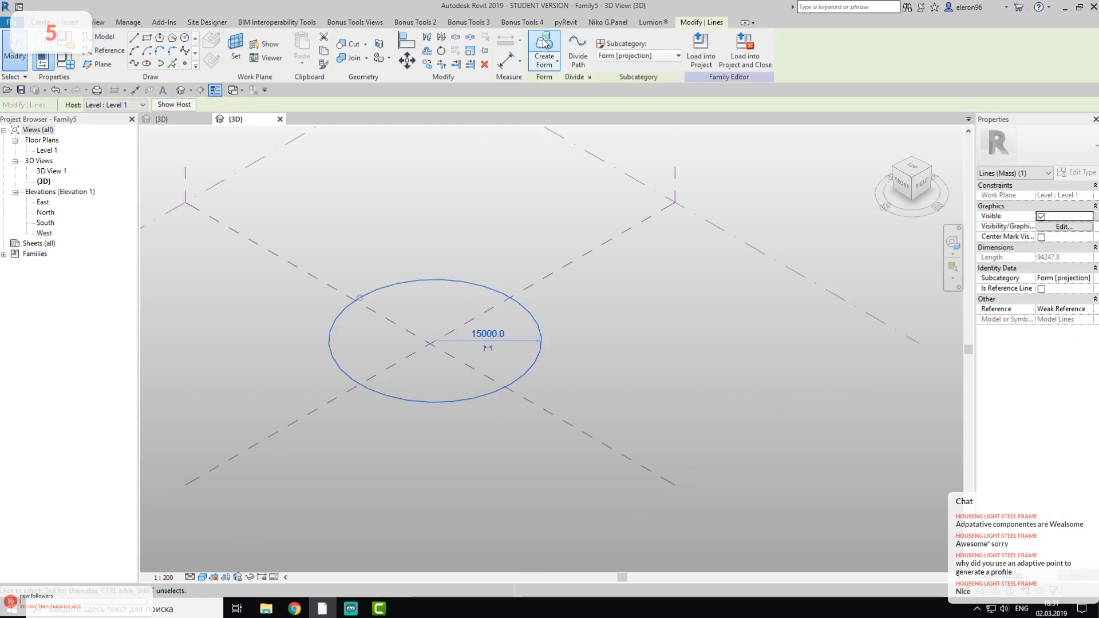
left_click(369, 532)
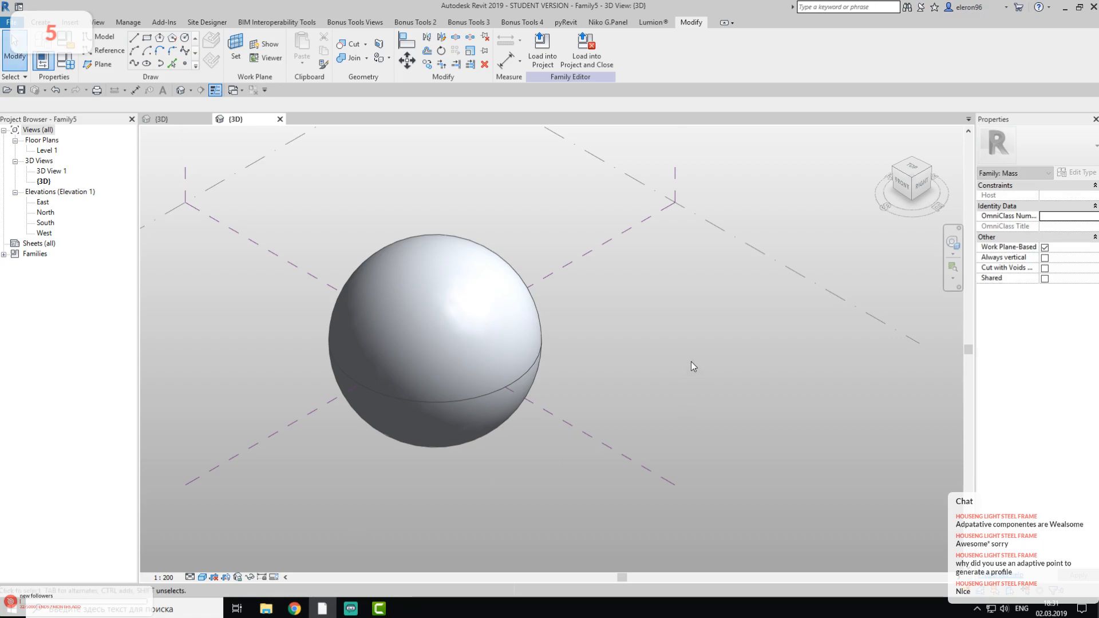
middle_click_drag(657, 364, 215, 174, "shift")
left_click(13, 23)
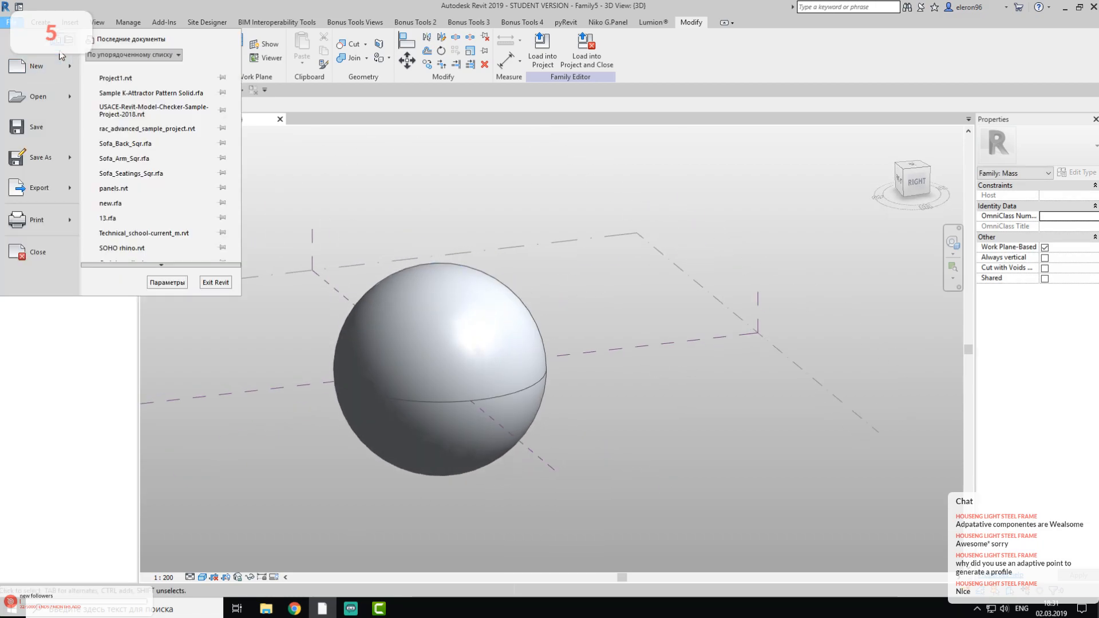
mouse_move(75, 69)
key("ctrl+n")
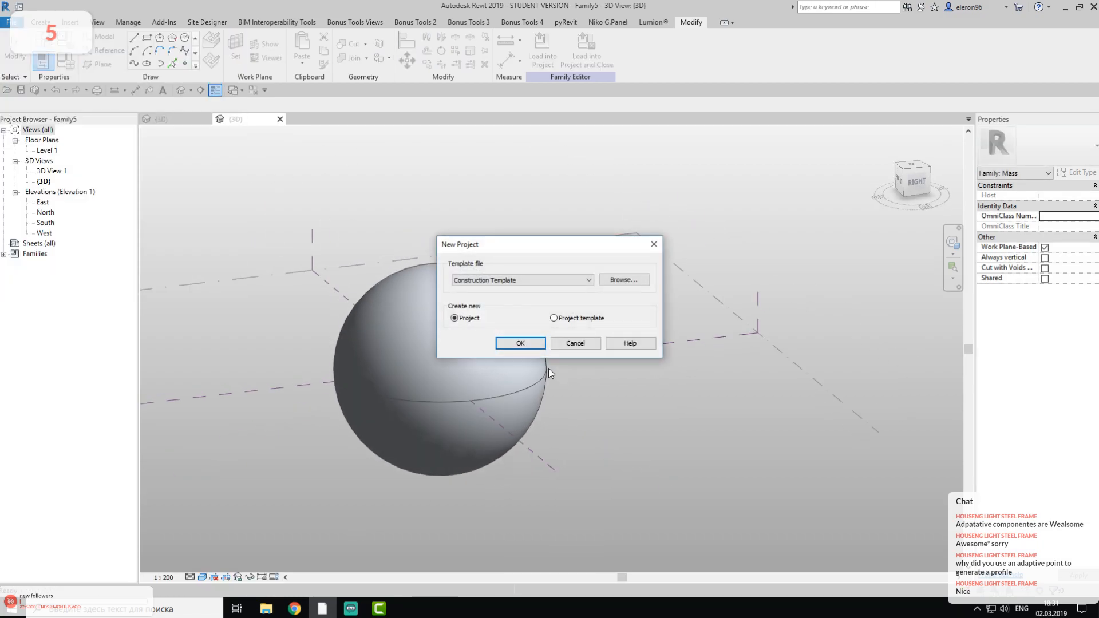
left_click(490, 282)
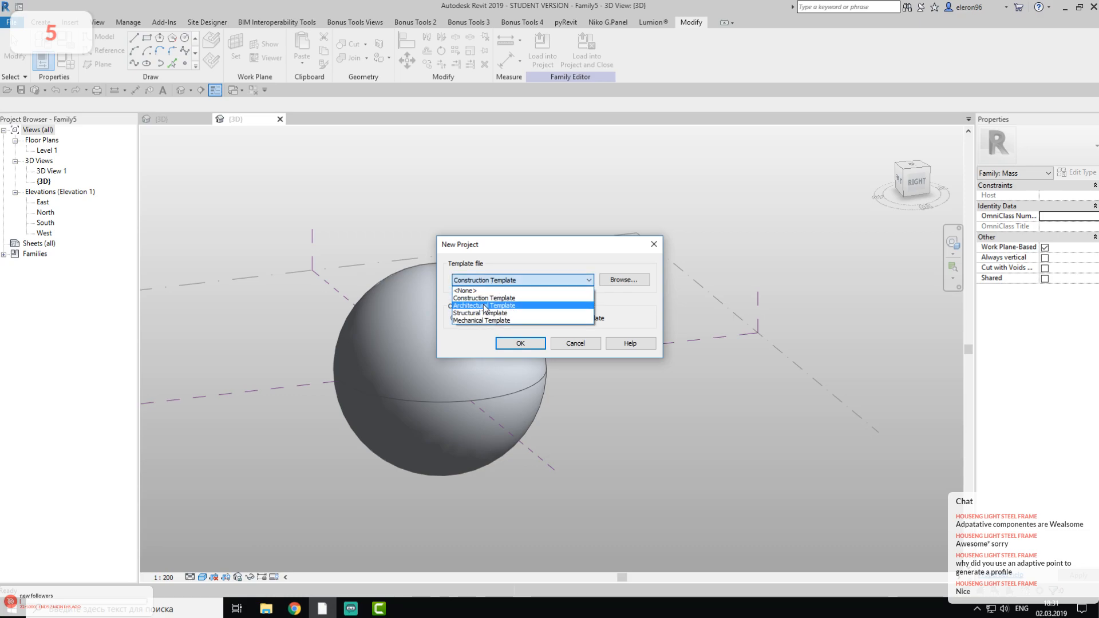
left_click(484, 306)
left_click(514, 344)
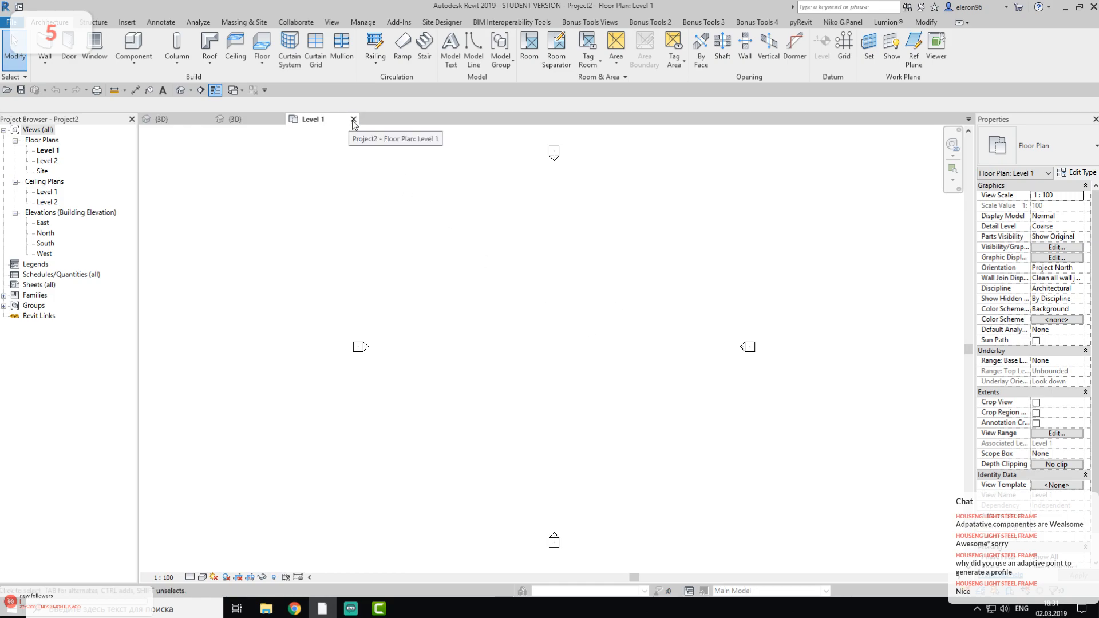
left_click(353, 119)
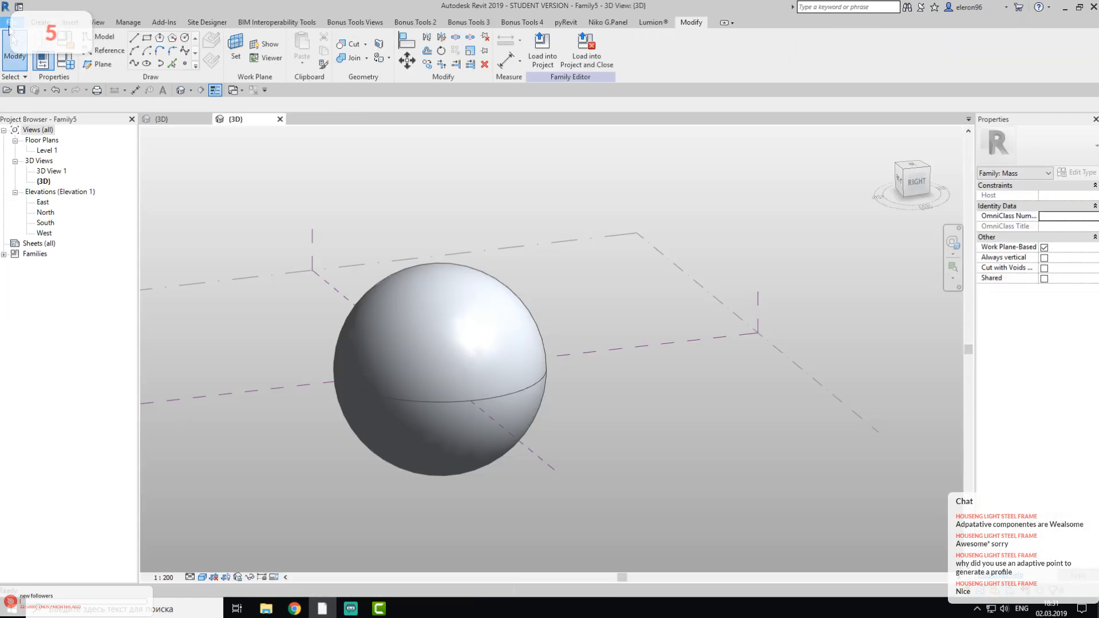
Step: Start a second conceptual mass family from the Metric Mass.rft template
left_click(9, 26)
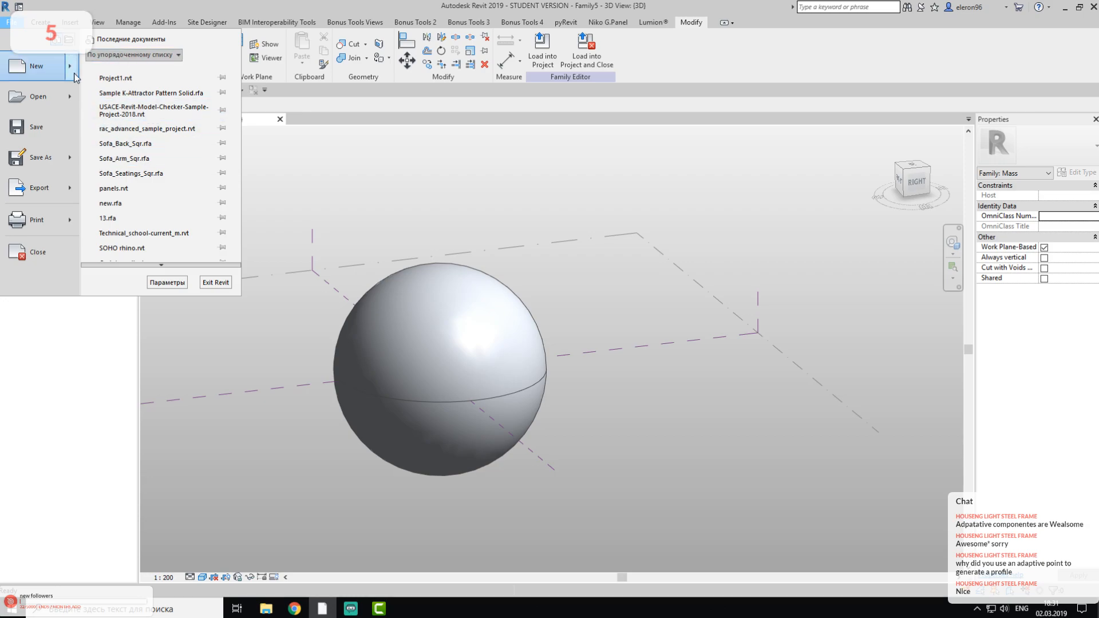
mouse_move(74, 77)
left_click(160, 133)
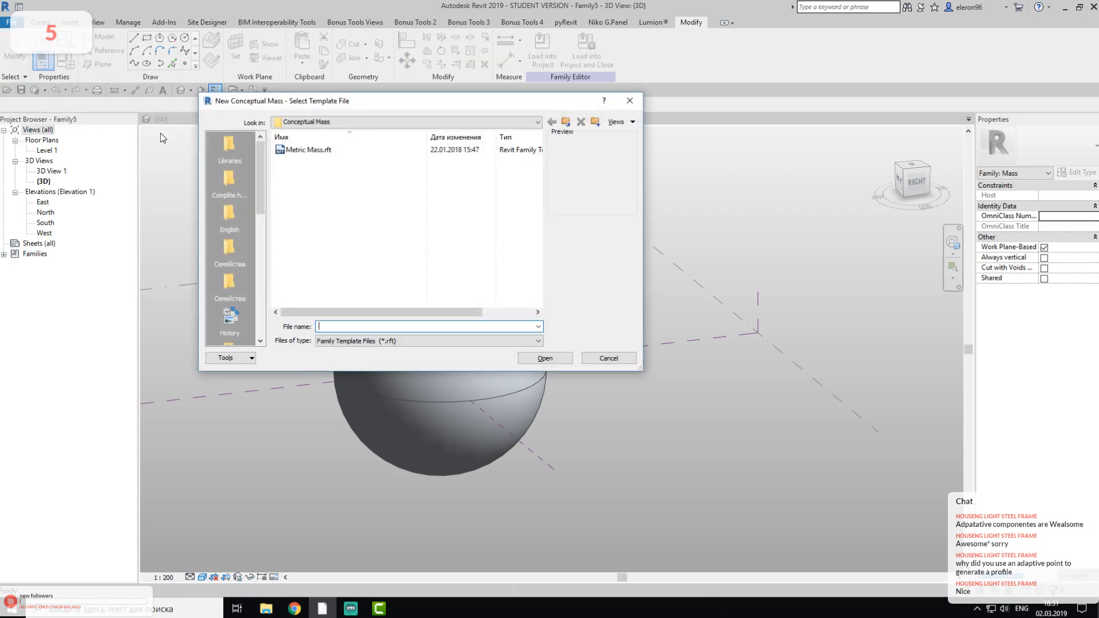
left_click(325, 151)
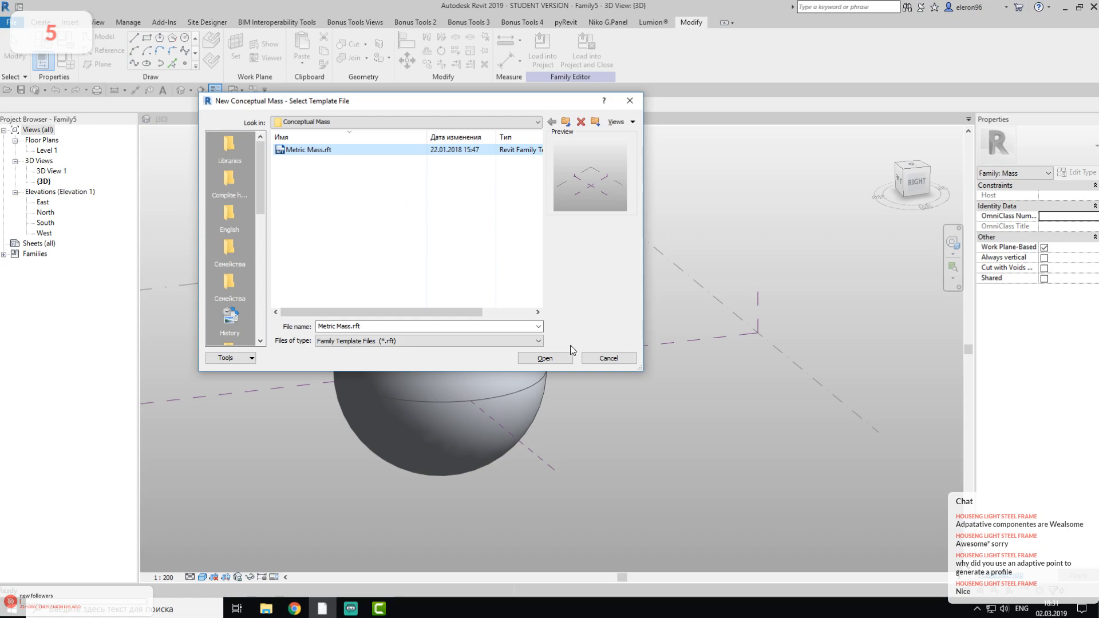
left_click(545, 358)
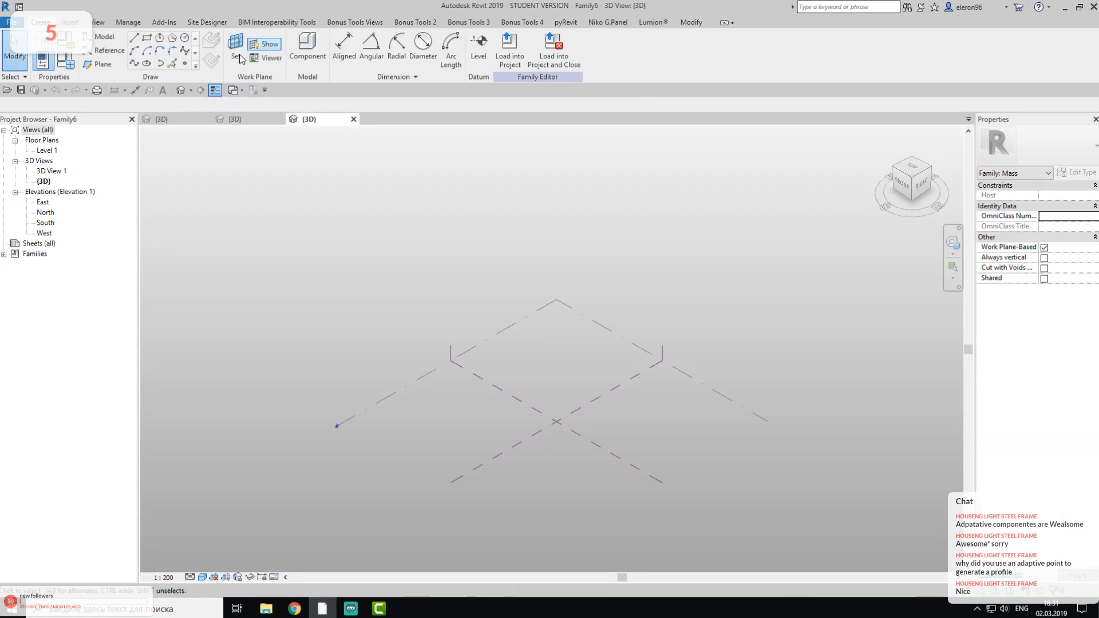
Step: Draw a rectangle on Level 1 around the intersection of the reference planes and end the command
left_click(150, 38)
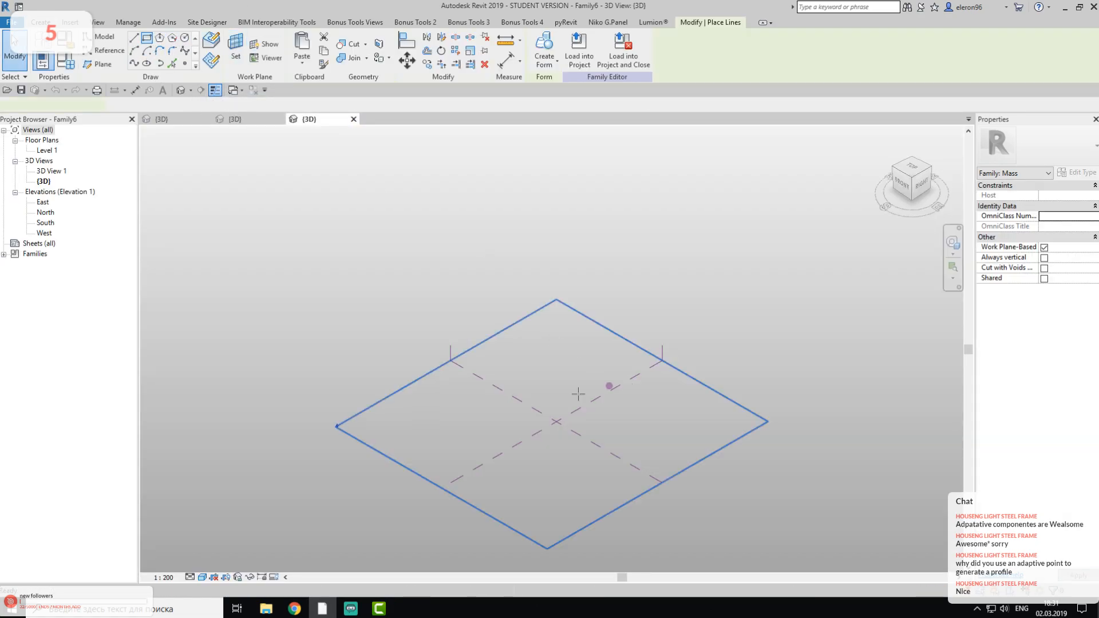
left_click(531, 391)
left_click(563, 455)
key("Escape")
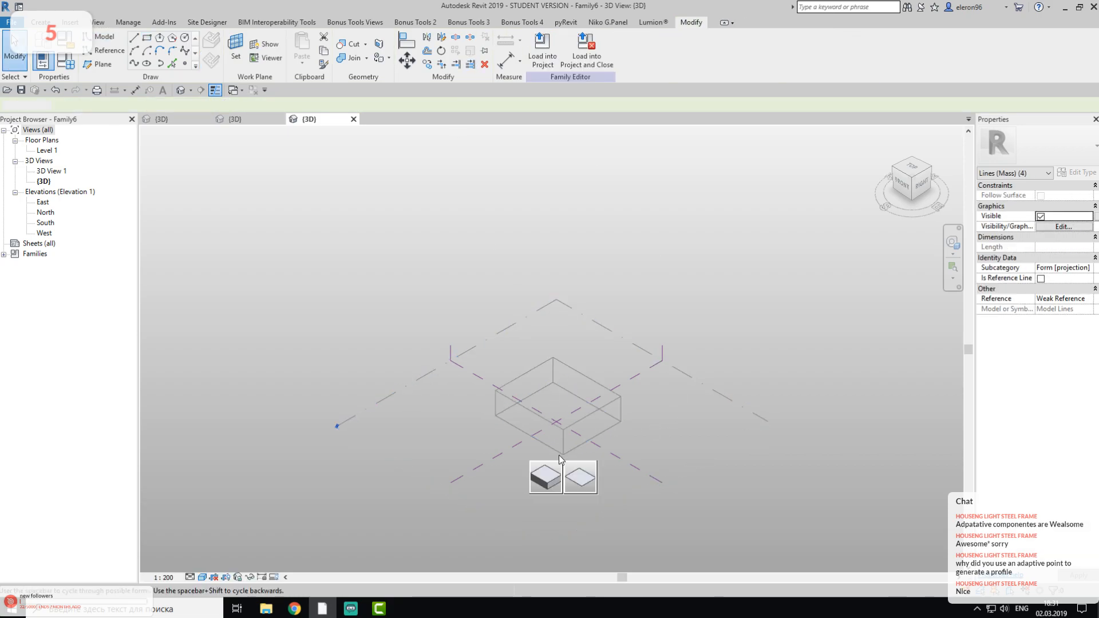
Step: Make the rectangle a solid box form and stretch its top face upward into a tall block
left_click(546, 476)
left_click_drag(559, 378, 574, 292)
left_click(689, 260)
middle_click_drag(689, 260, 620, 257)
Step: Load the Family5 sphere into Family6 and place one instance on the work plane beside the box
left_click(254, 120)
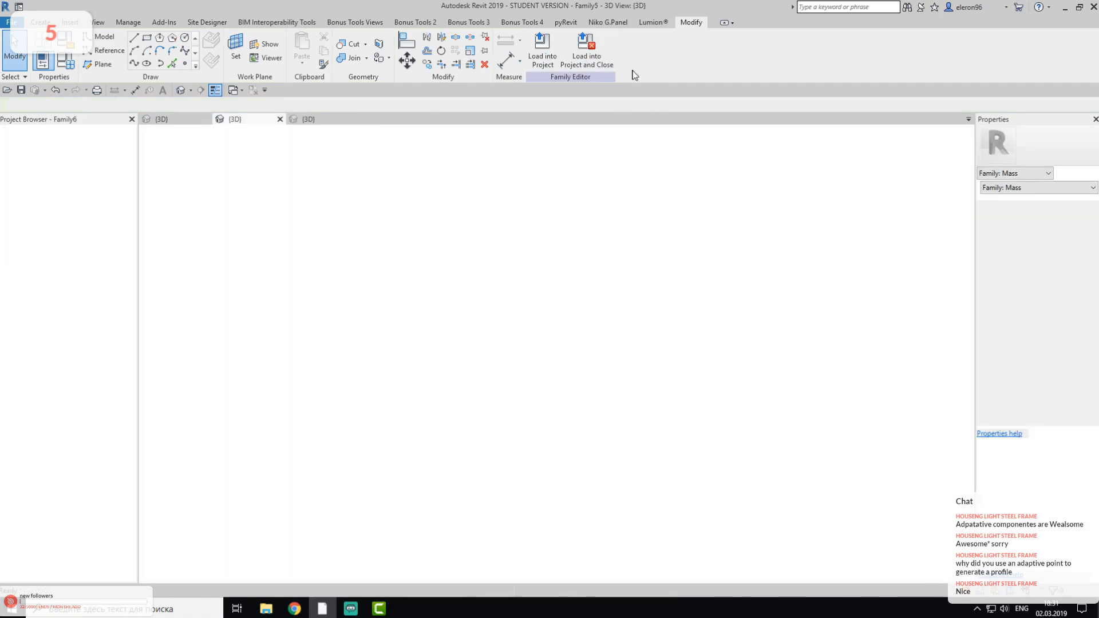
left_click(542, 49)
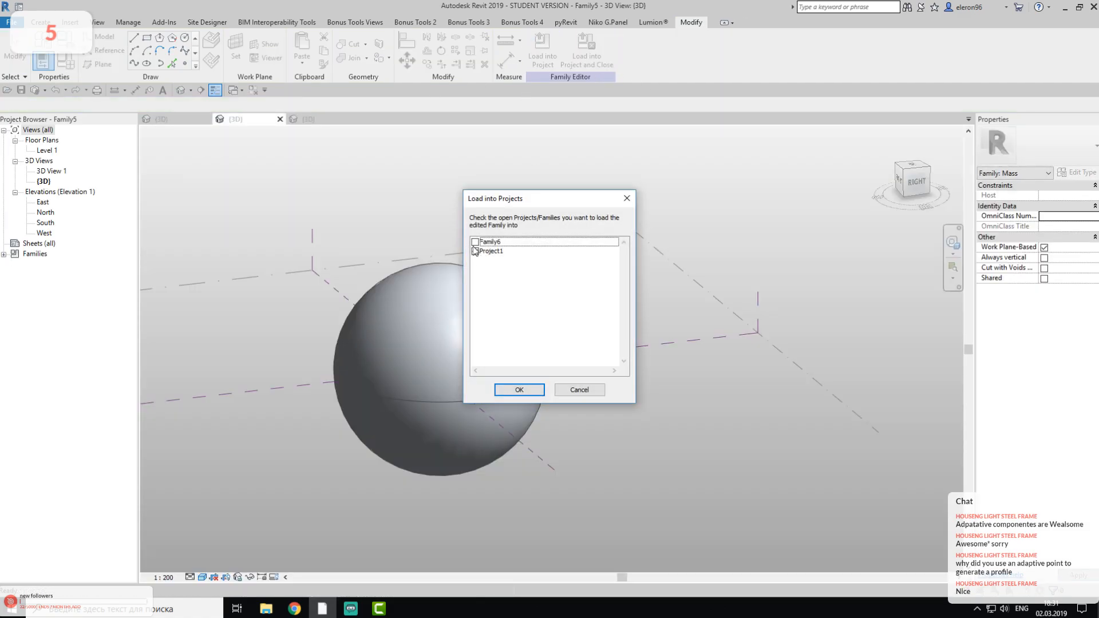
left_click(519, 390)
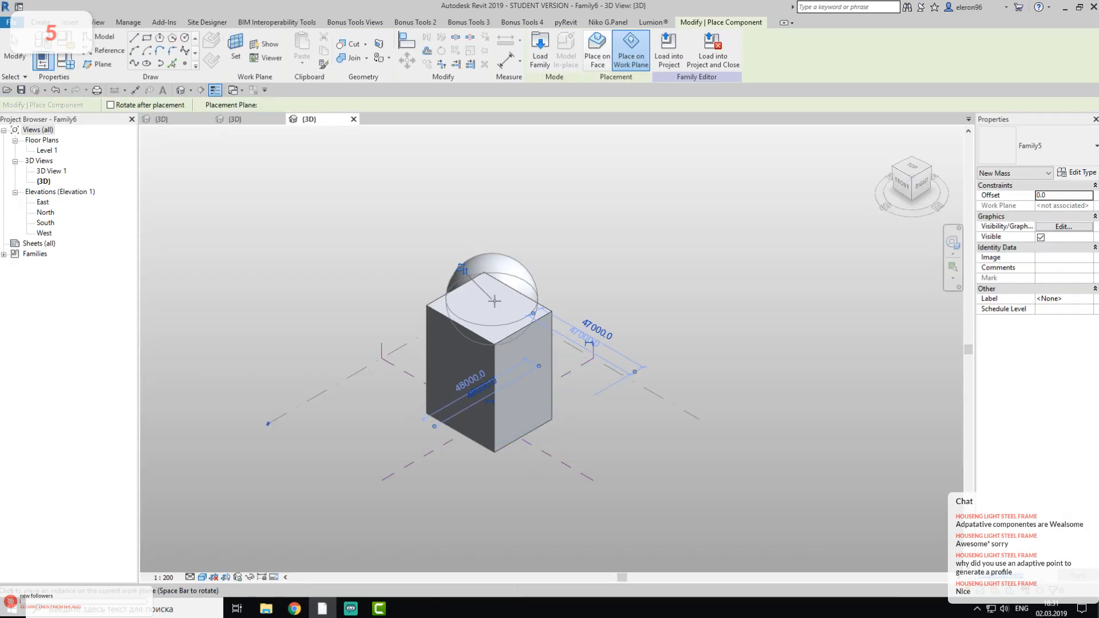
left_click(600, 324)
middle_click_drag(600, 324, 437, 359, "shift")
key("Escape")
Step: Move the sphere in the Level 1 floor plan onto the intersection of the reference planes, inside the box's footprint
double_click(48, 150)
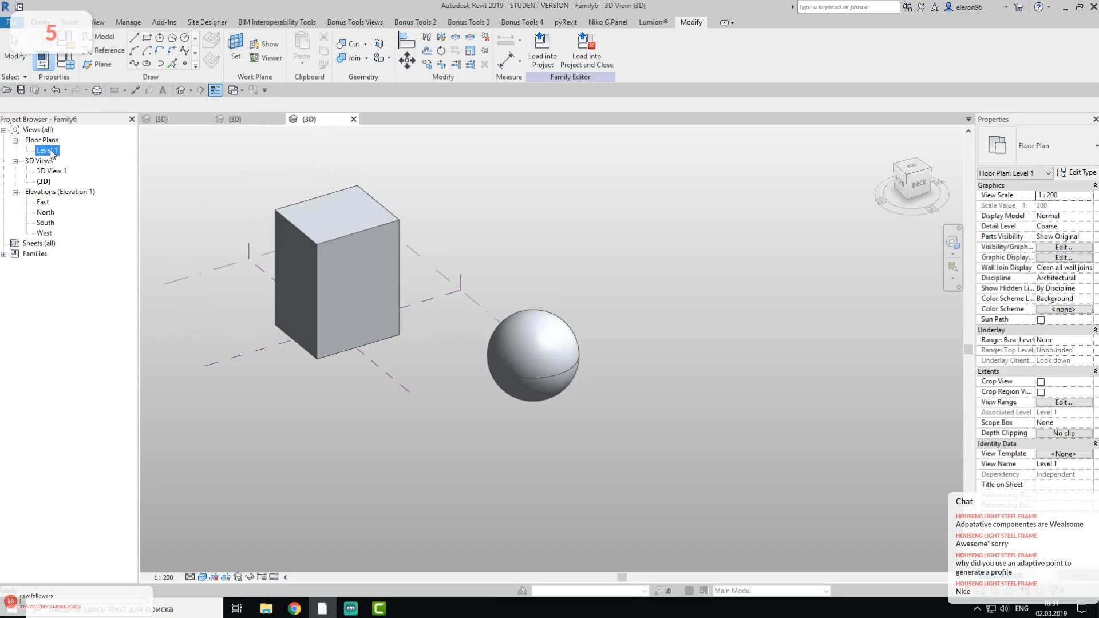
left_click_drag(391, 202, 560, 353)
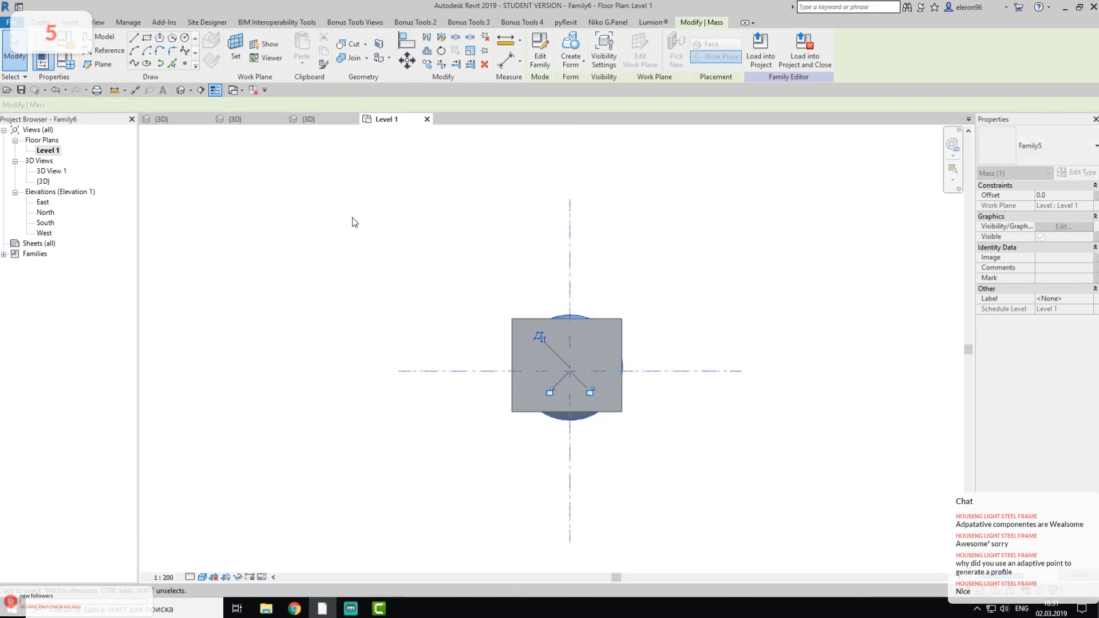
left_click(315, 120)
middle_click_drag(497, 268, 503, 200, "shift")
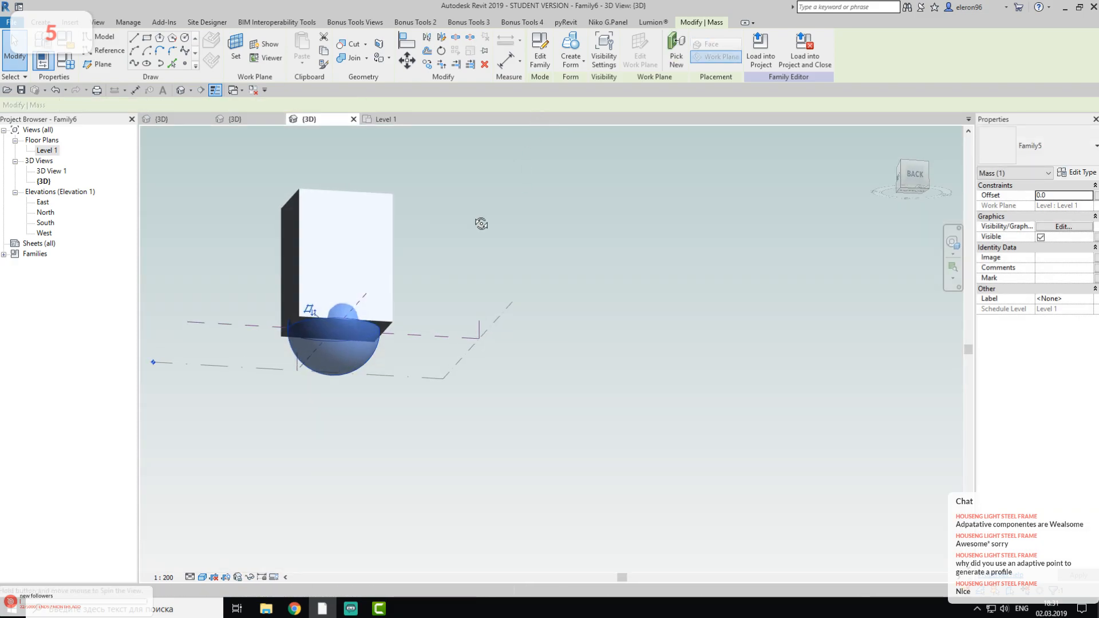
left_click(326, 349)
Step: Raise the sphere in the East elevation to the box's top face, at an offset of about 43088
double_click(43, 202)
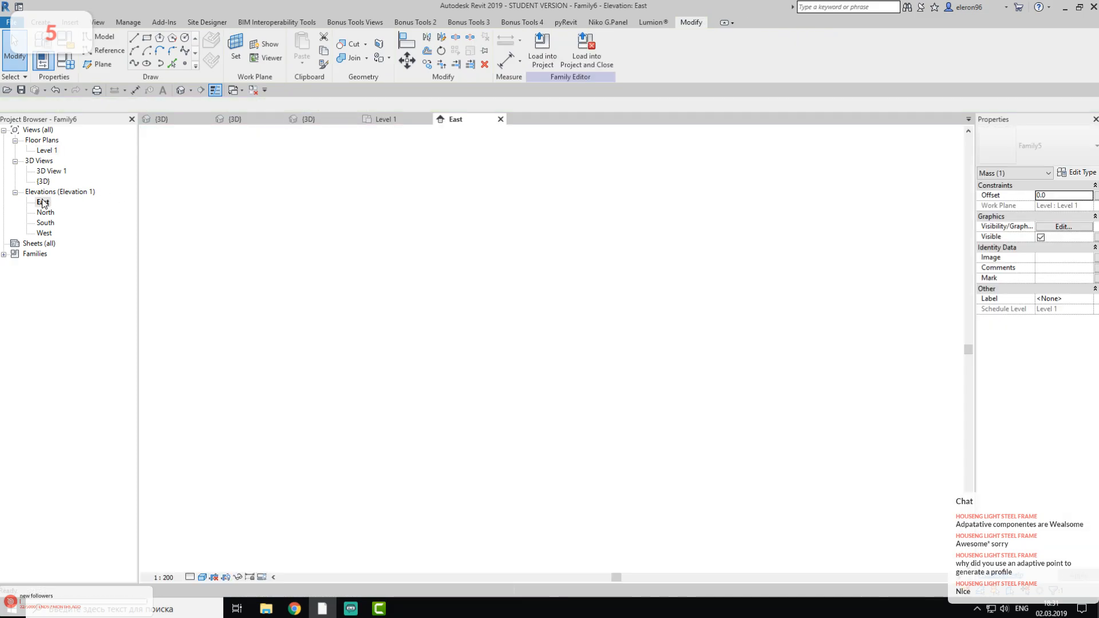
mouse_move(567, 502)
left_mouse_down()
mouse_move(572, 261)
mouse_move(571, 303)
mouse_move(581, 299)
mouse_move(568, 296)
left_mouse_up()
left_click(669, 311)
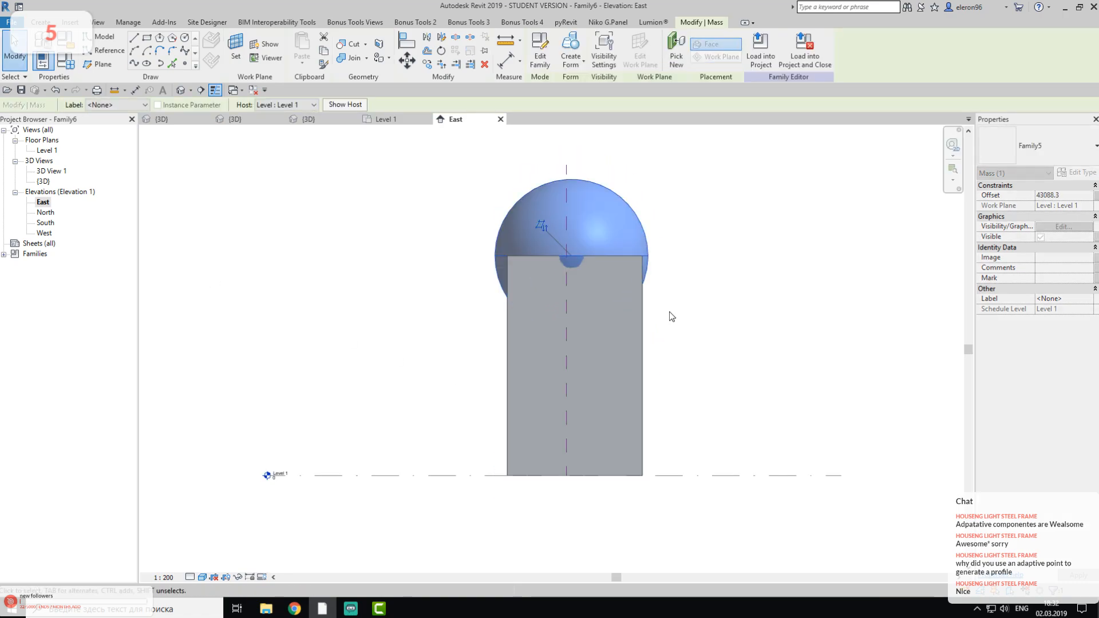
Step: Try to join the geometry of the box and the loaded sphere, and inspect both in 3D
left_click(344, 57)
left_click(641, 325)
left_click(641, 227)
left_click(634, 296)
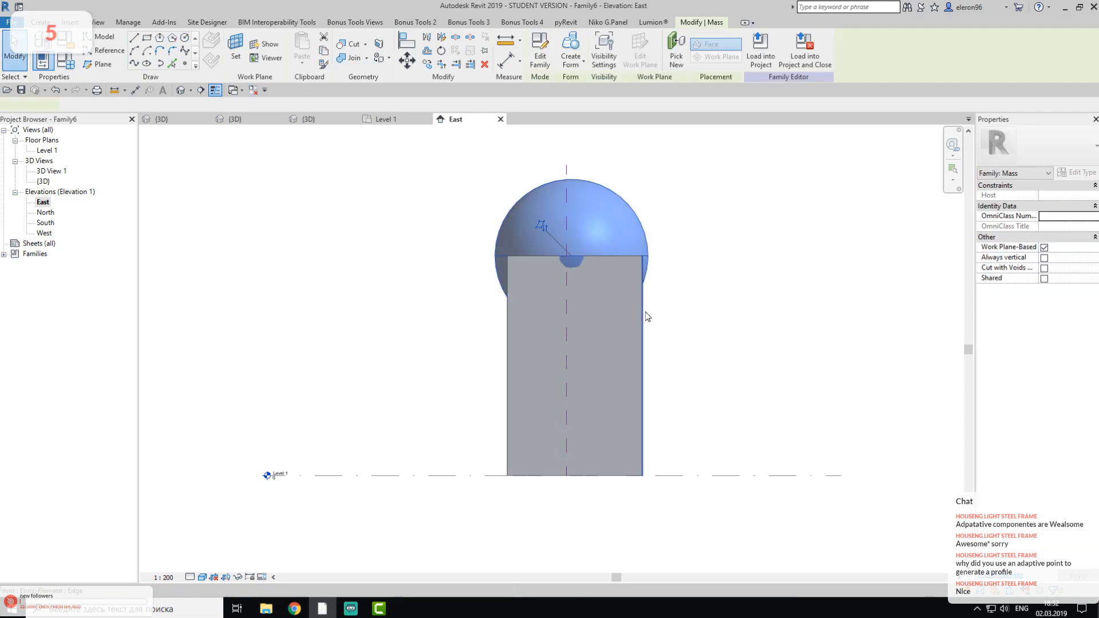
left_click(640, 314, "ctrl")
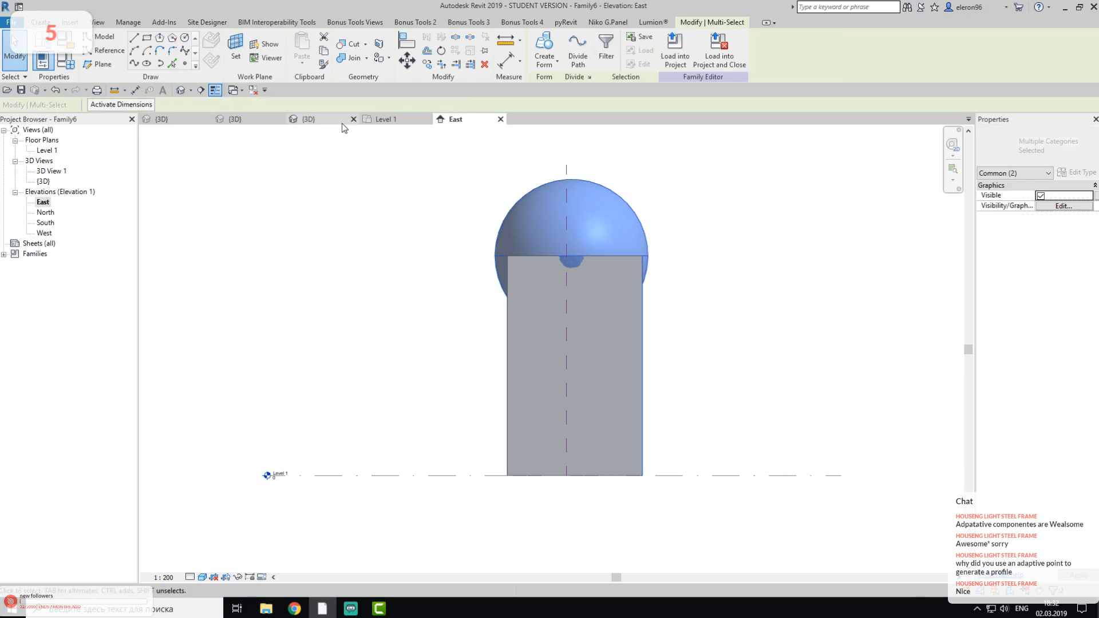
middle_click_drag(704, 185, 600, 228)
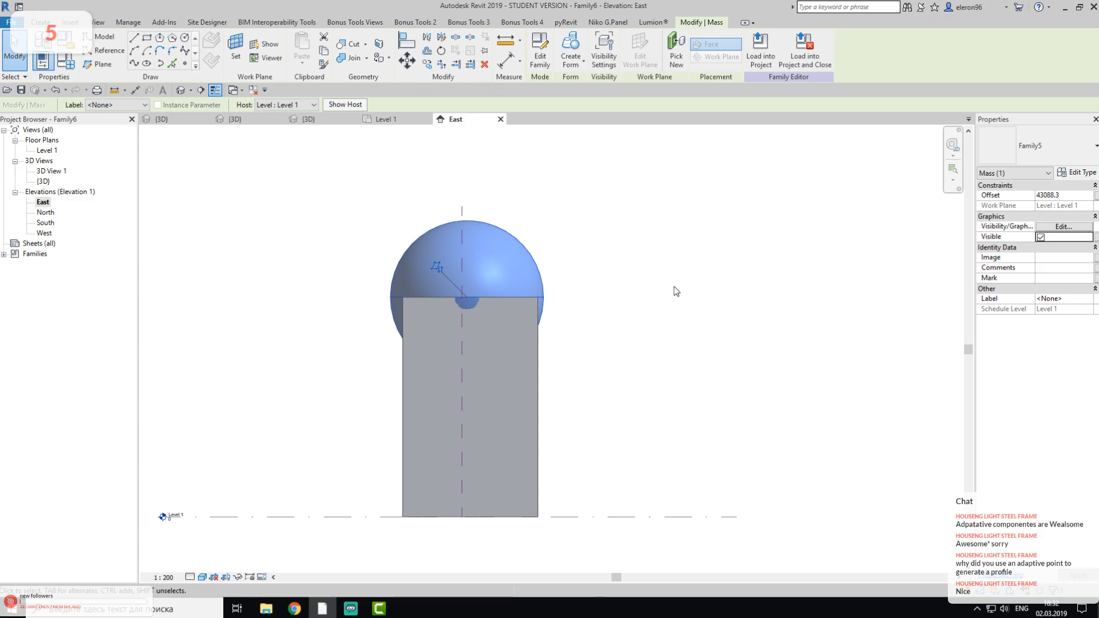
middle_click_drag(657, 229, 575, 277)
left_click(407, 121)
left_click(329, 121)
middle_click_drag(544, 264, 440, 309, "shift")
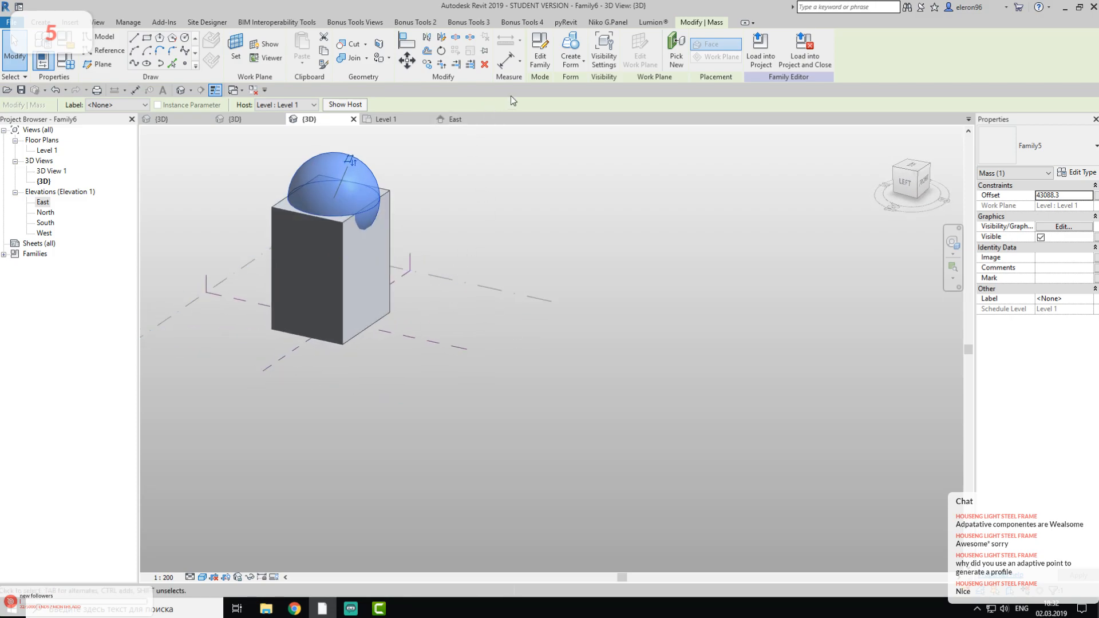
Step: Switch to Family5 and draw a rectangle on Level 1 that partly overlaps the sphere
left_click(259, 120)
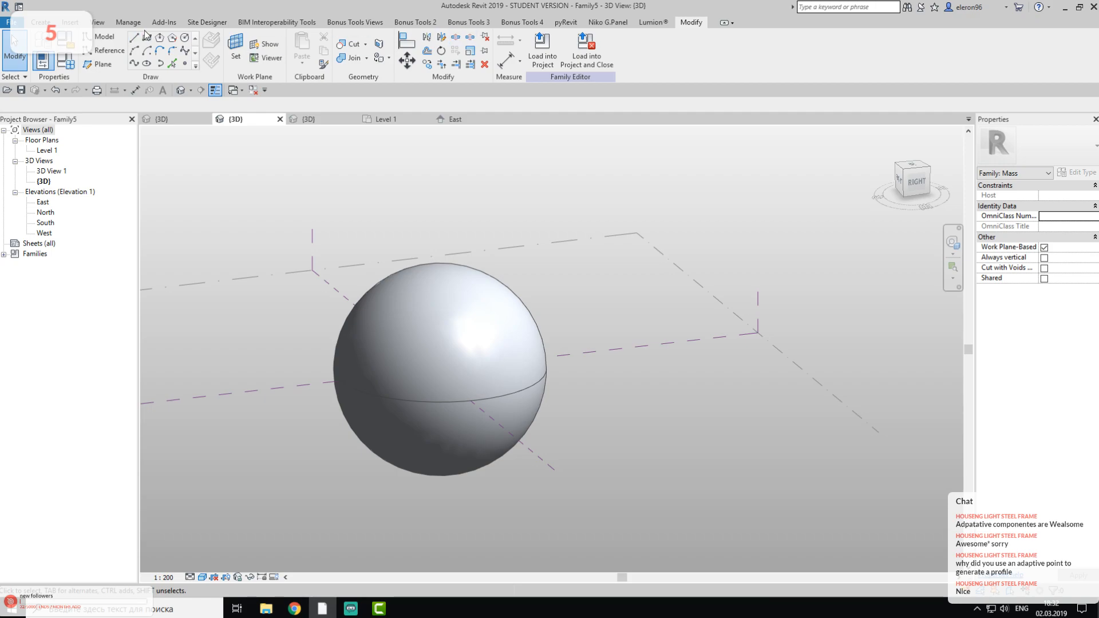
left_click(147, 38)
left_click(521, 488)
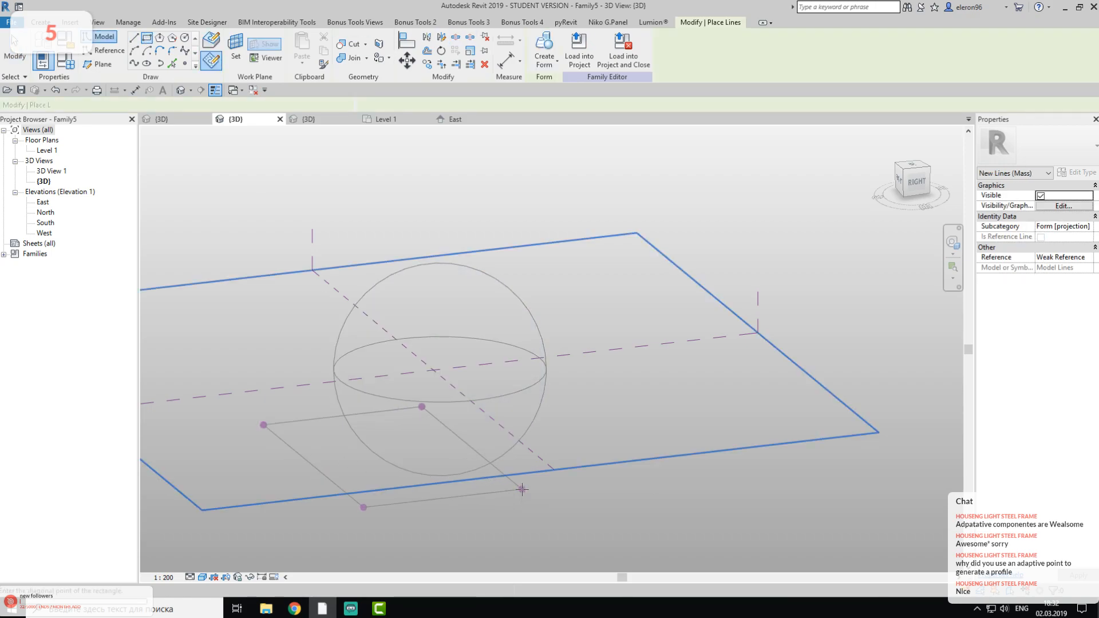
key("Escape")
key("Escape")
Step: Select the whole rectangle chain beside the sphere and create a solid box form from it
key("Tab")
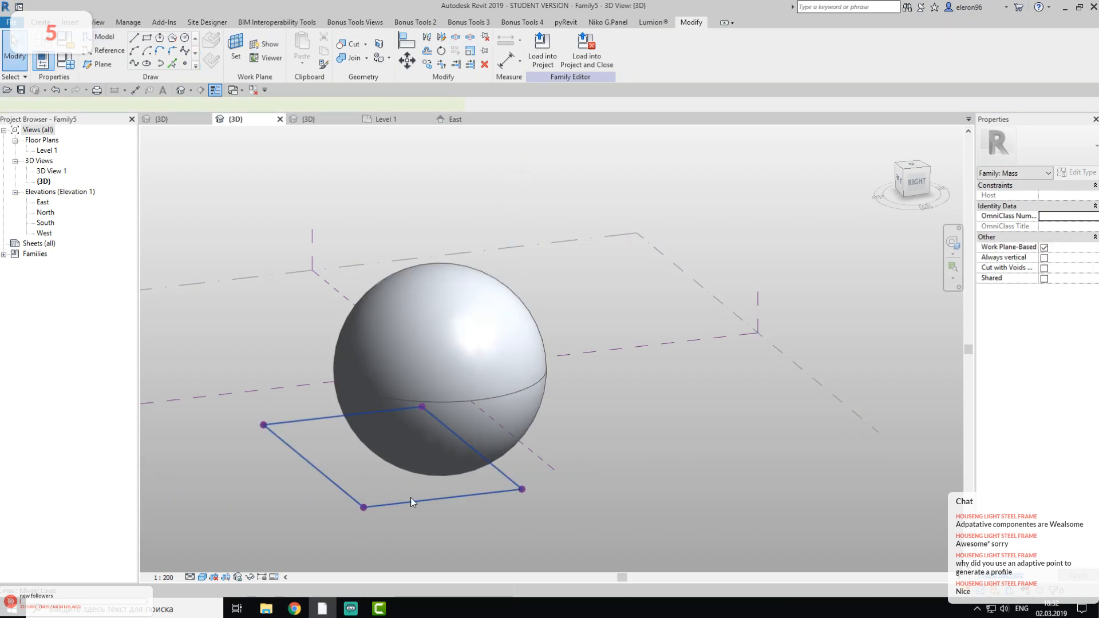
left_click(403, 503)
left_click(535, 44)
left_click(314, 527)
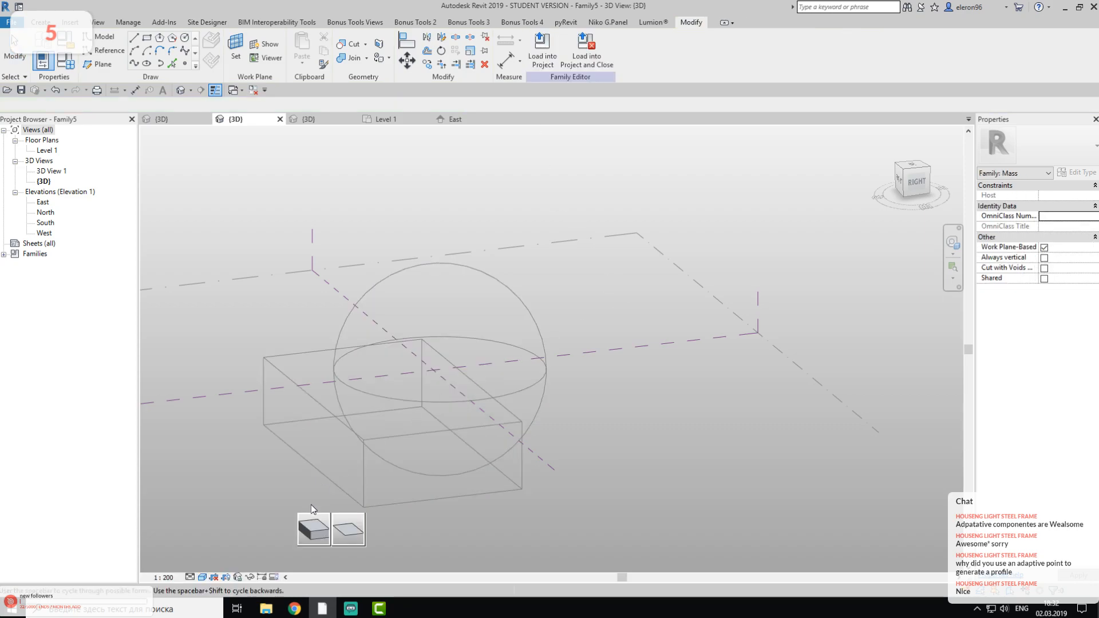
Step: Raise the top face of the new box so that the box reaches up around the sphere
left_click_drag(392, 369, 392, 192)
middle_click_drag(392, 191, 606, 427, "shift")
left_click(610, 508)
Step: Shift the sphere slightly in the top view and join its geometry with the box
left_click(912, 179)
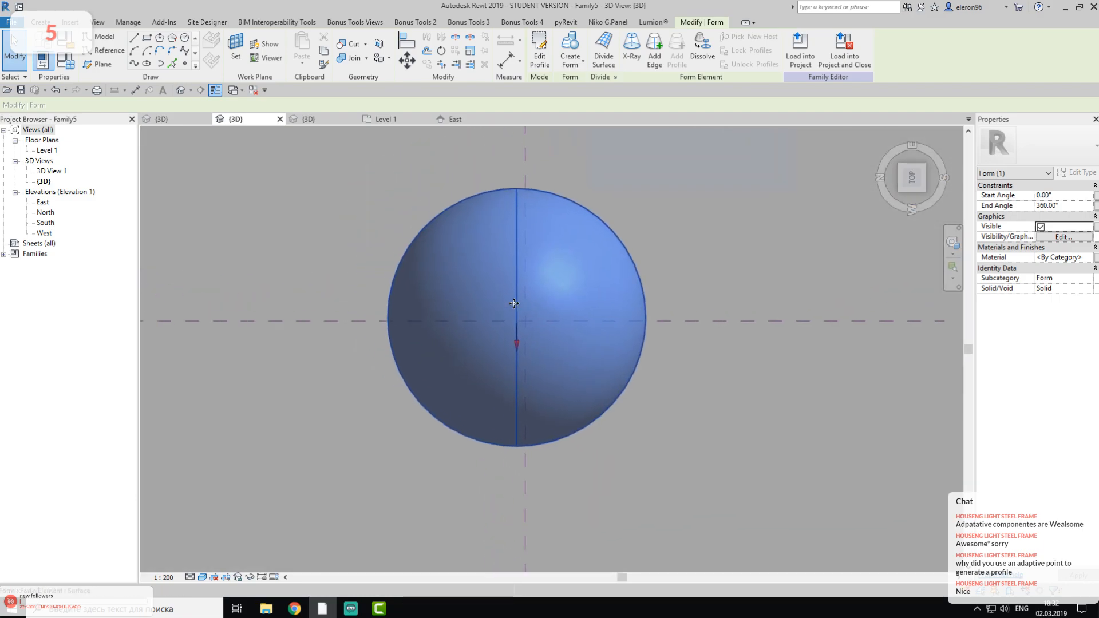
left_click_drag(574, 359, 570, 352)
middle_click_drag(645, 397, 801, 111, "shift")
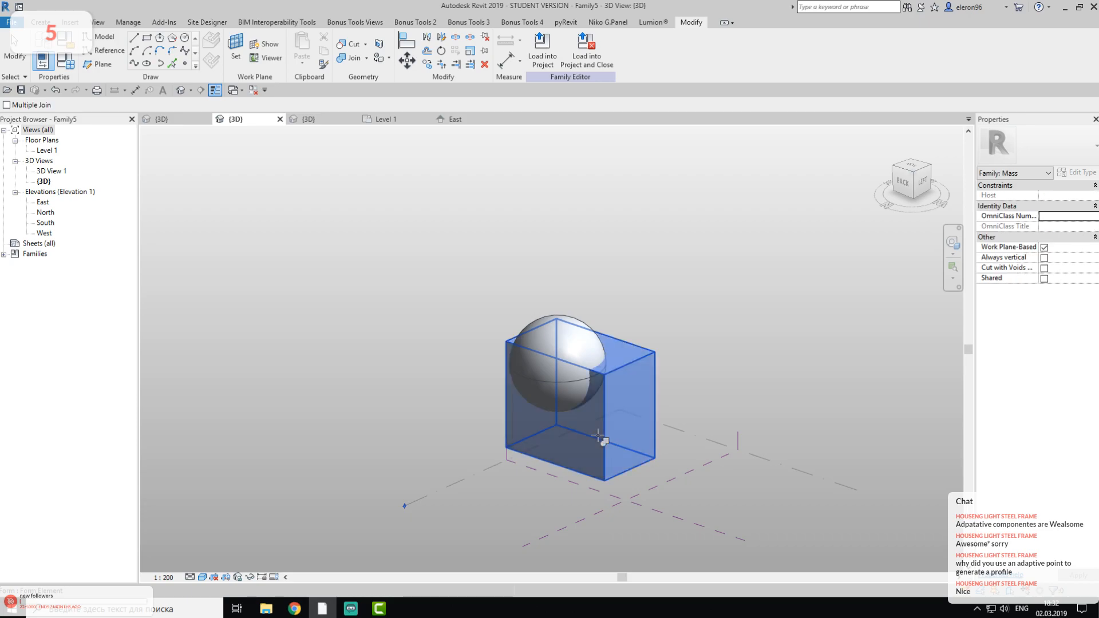
key("Escape")
middle_click_drag(685, 349, 595, 385, "shift")
scroll(522, 356, "up", 2)
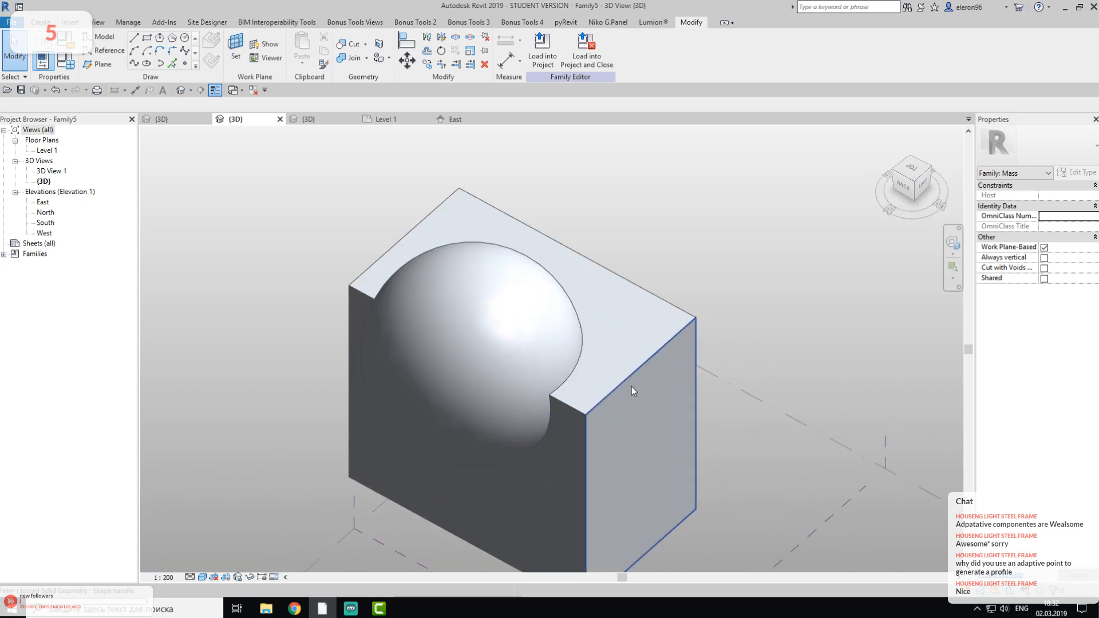
Step: Select the box's narrow side face and add a profile to the form there
left_click(38, 22)
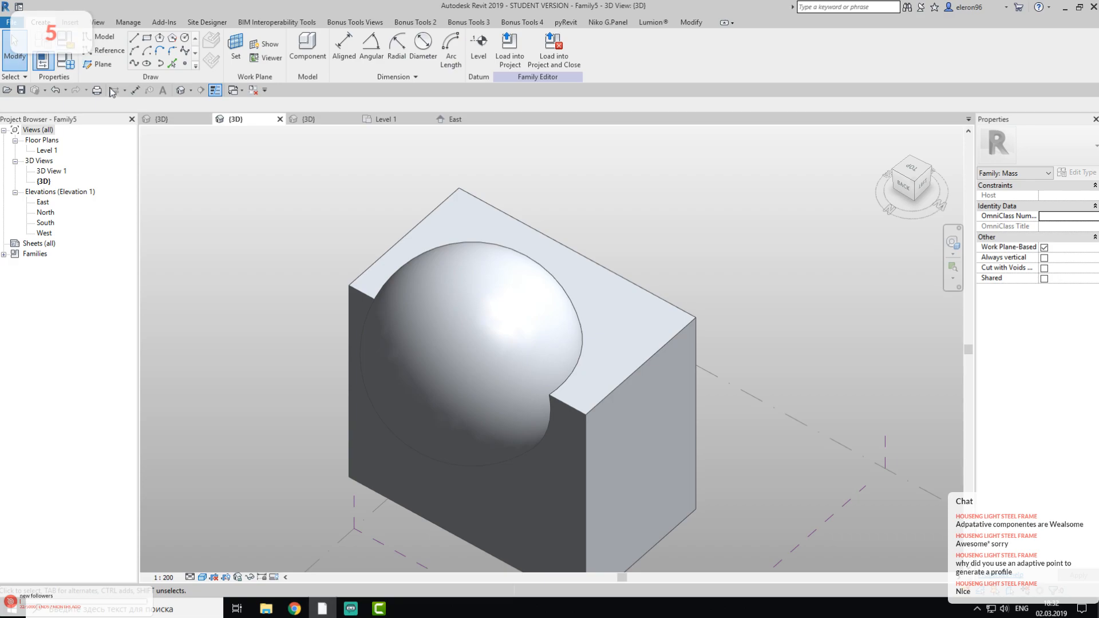
middle_click_drag(446, 216, 577, 140, "shift")
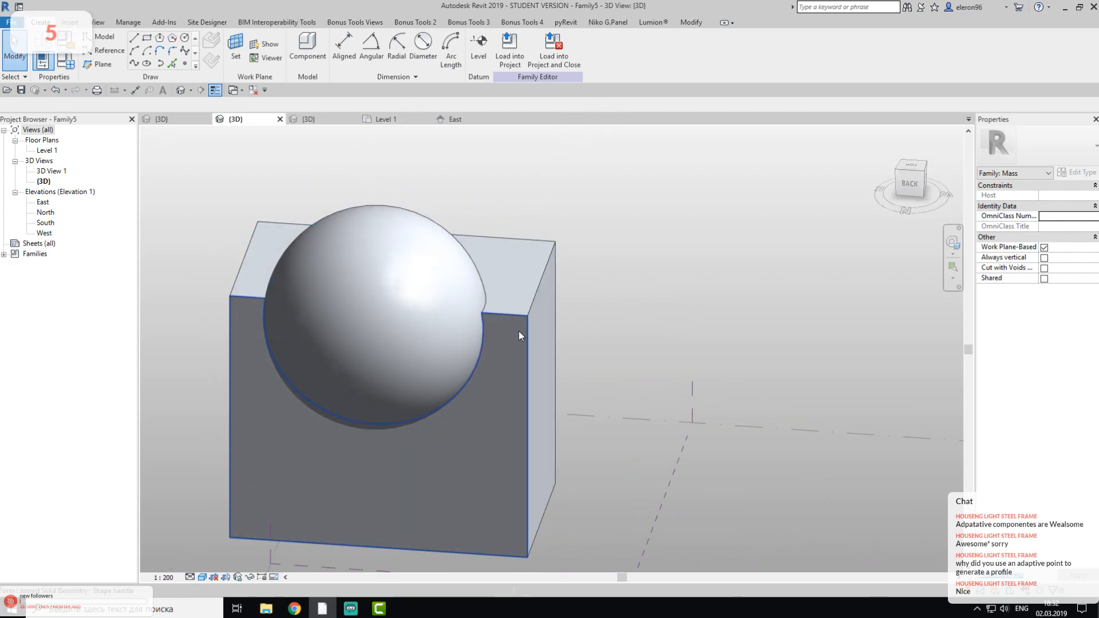
scroll(520, 301, "up", 2)
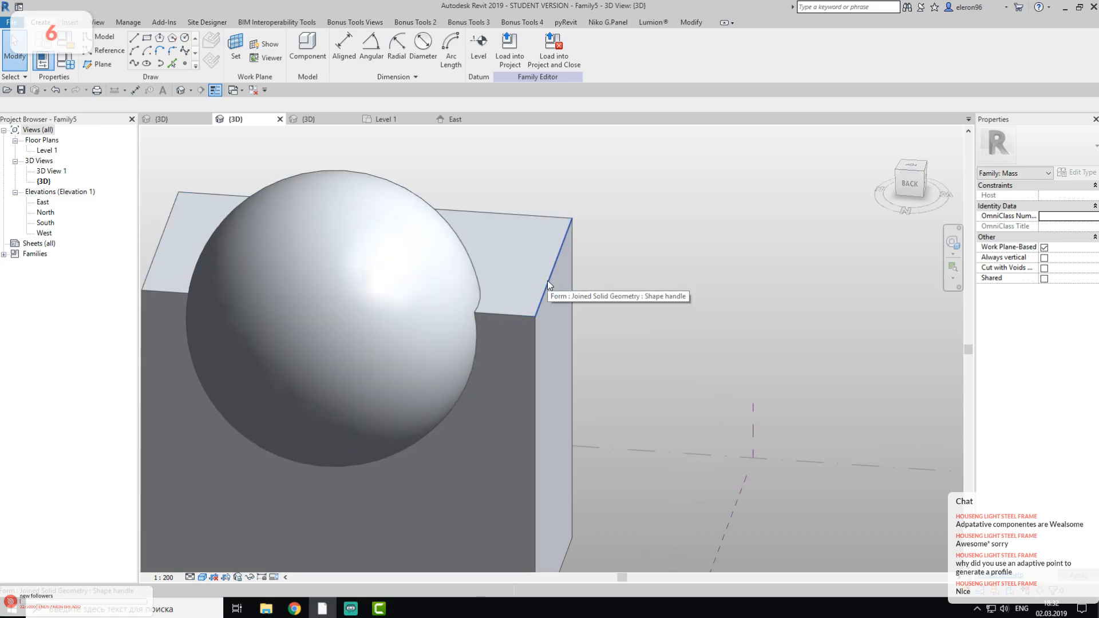
left_click(550, 307)
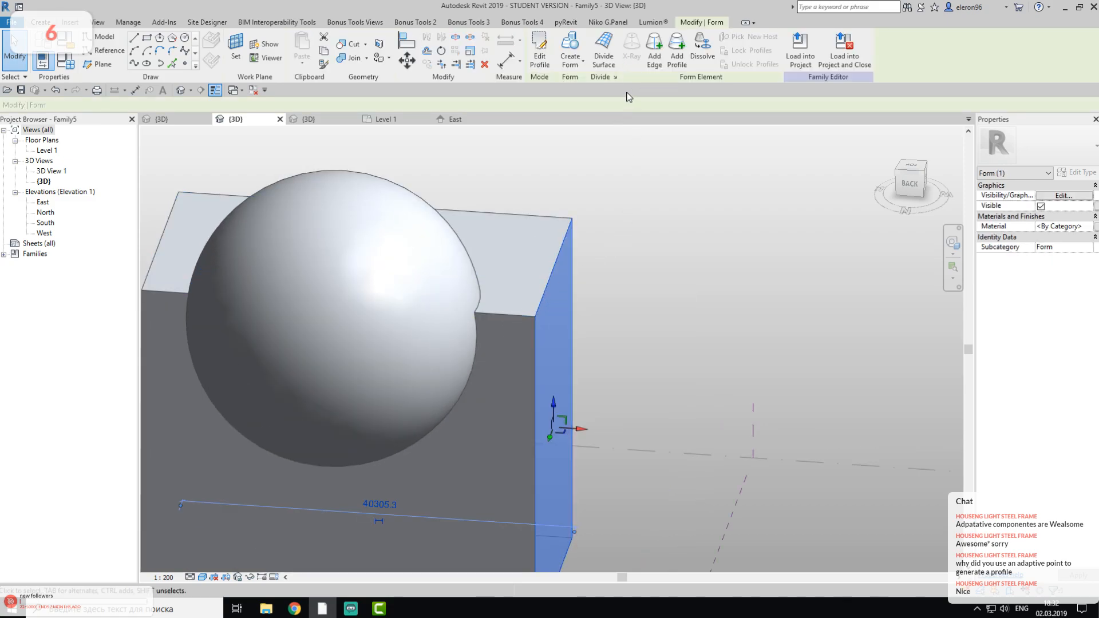
left_click(668, 55)
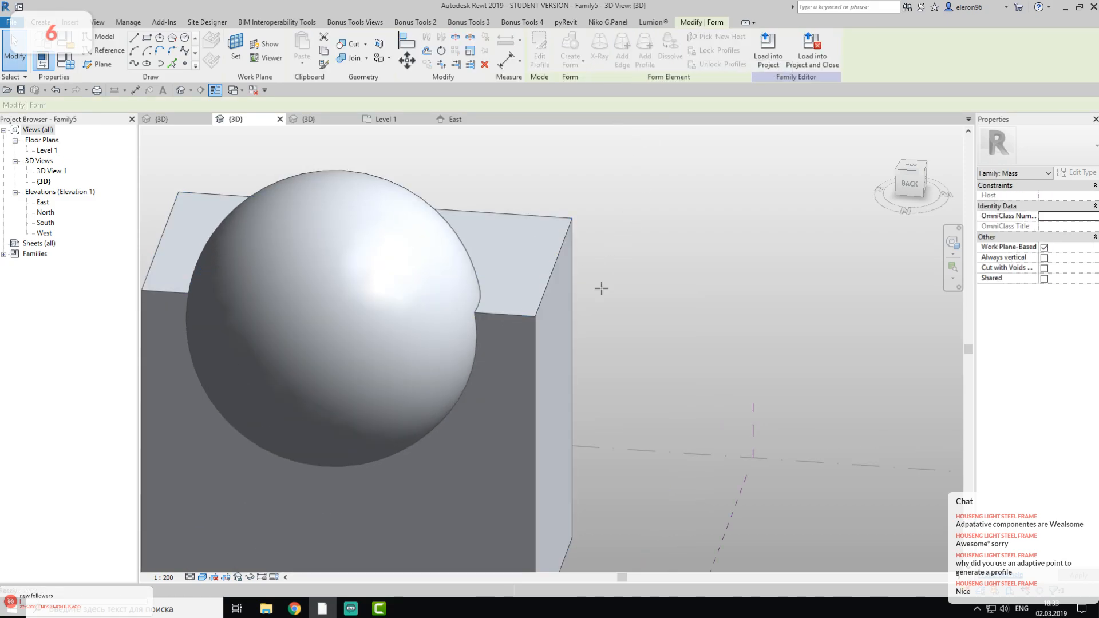
key("Escape")
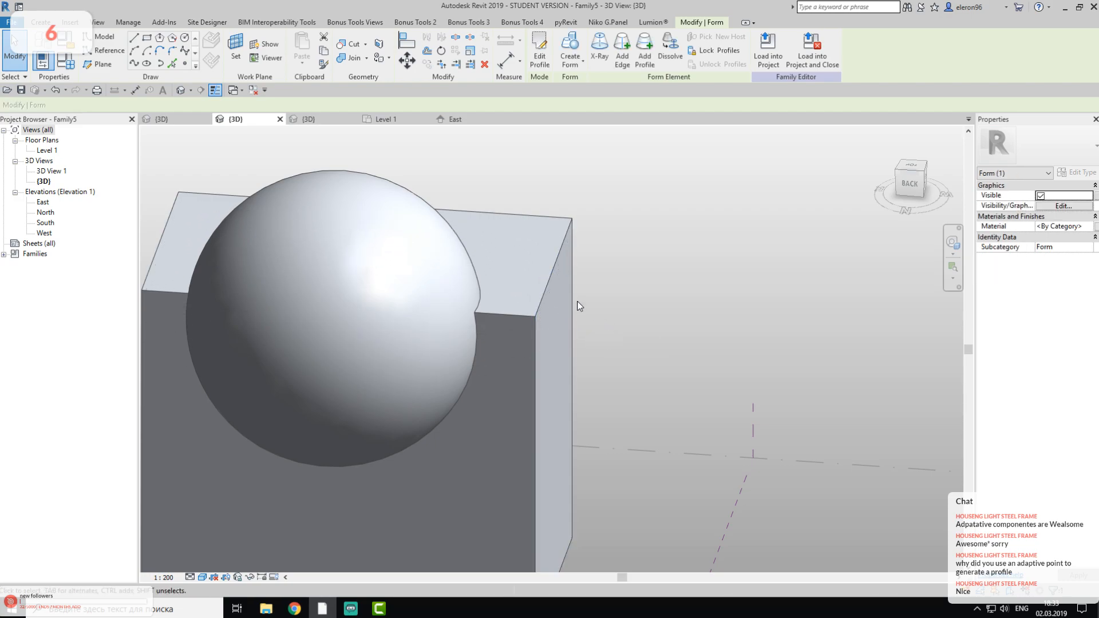
key("Escape")
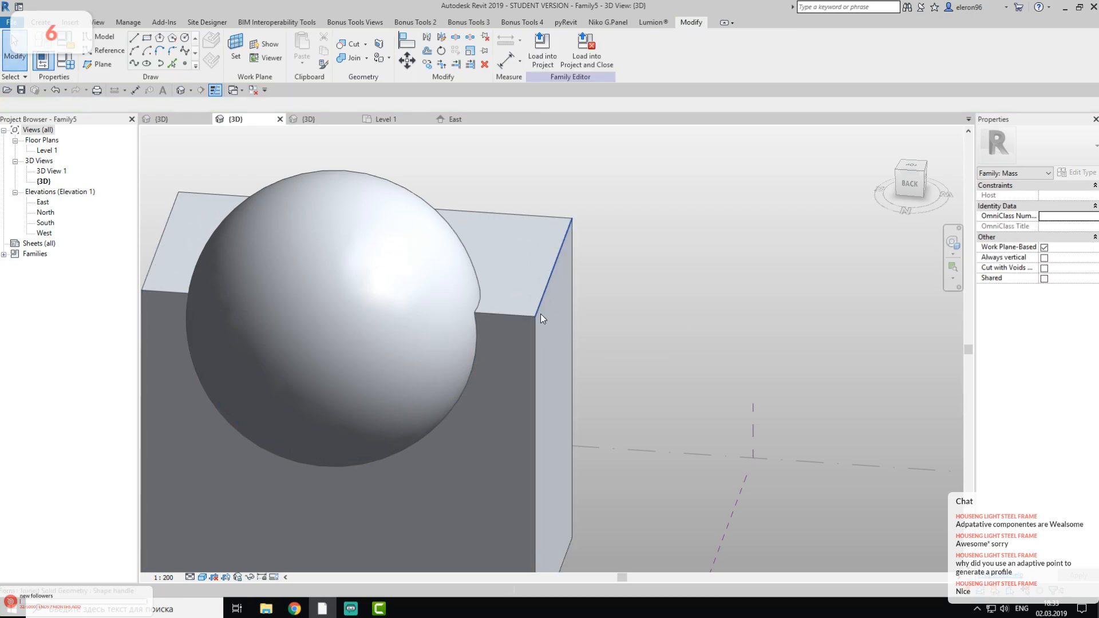
Step: Pull the upper edge of the box's narrow side to give that side a curved shape
left_click(542, 302)
left_click_drag(555, 268, 564, 269)
scroll(624, 271, "down", 3)
middle_click_drag(512, 303, 511, 359, "shift")
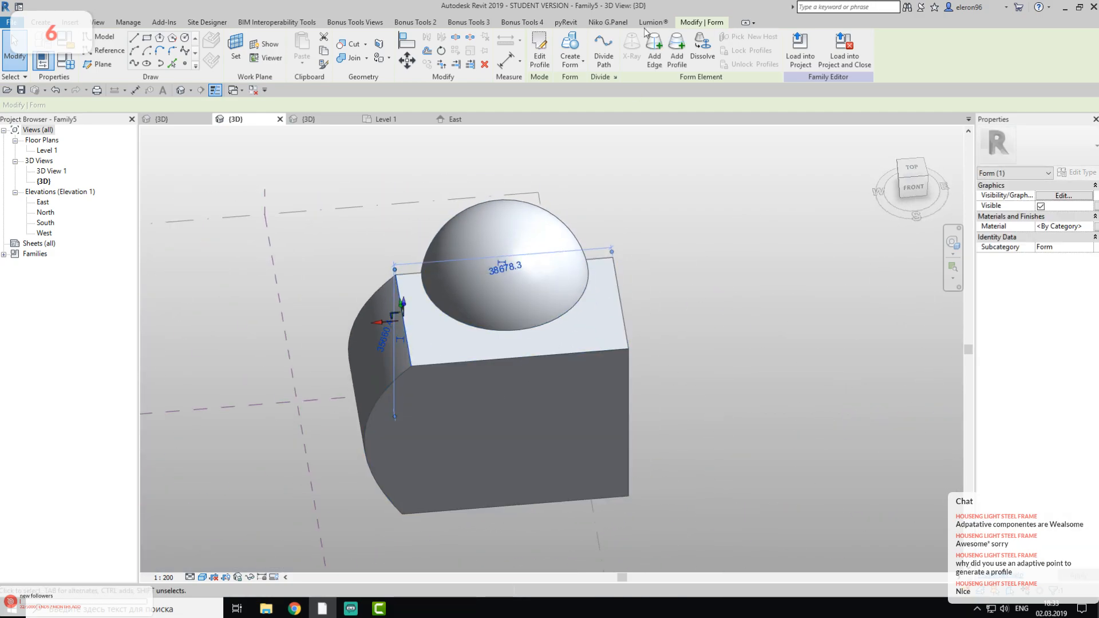
Step: Add another profile to the box through its front face and display the view as Wireframe
left_click(546, 413)
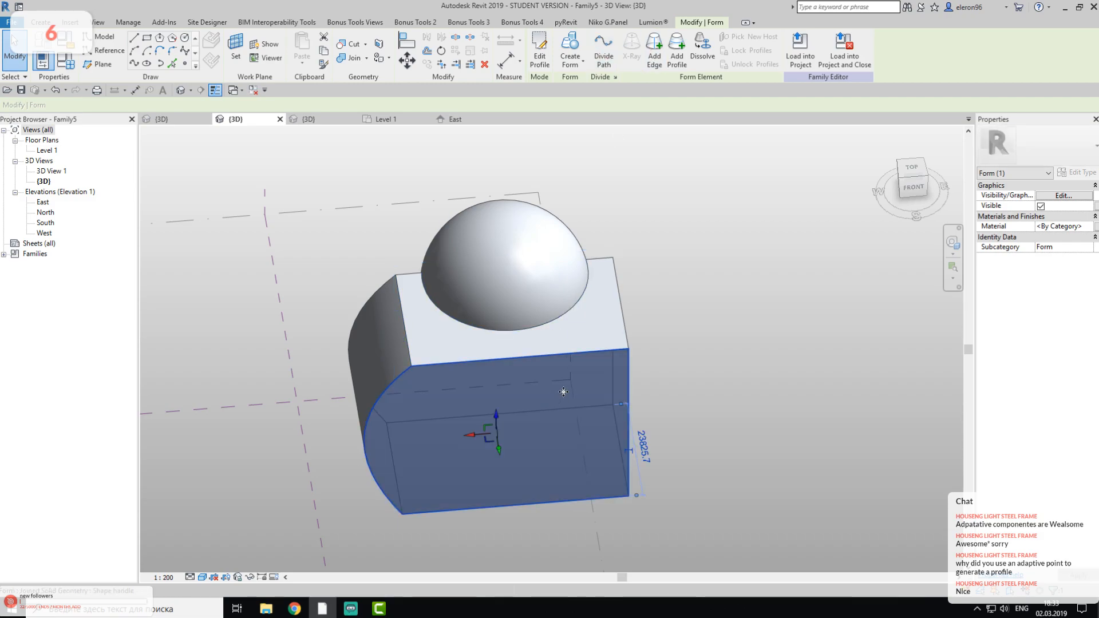
left_click(677, 52)
key("Escape")
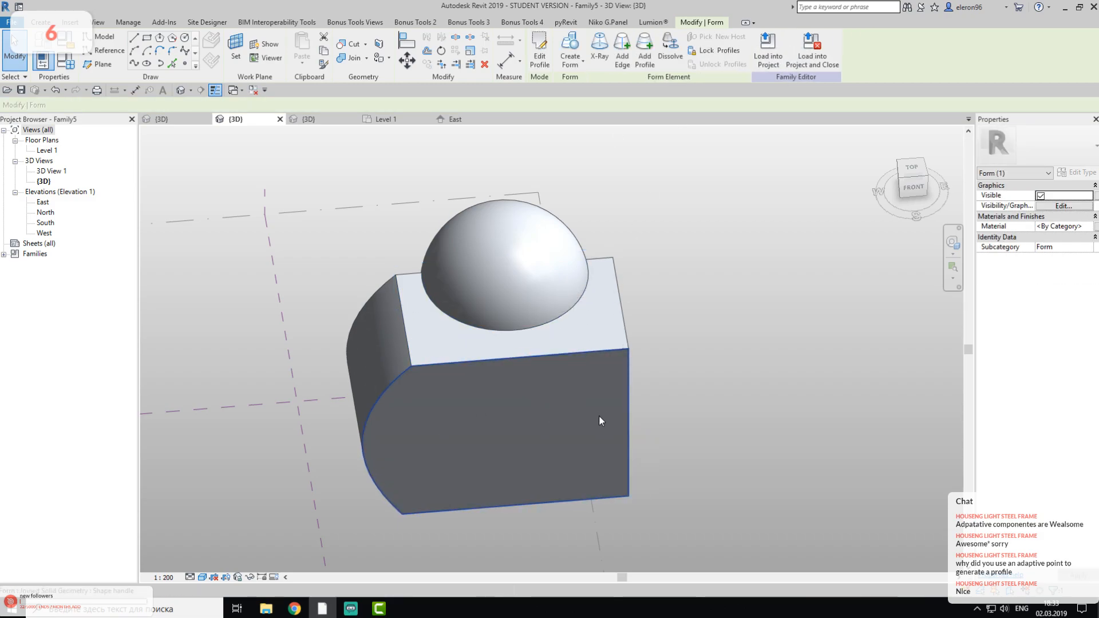
middle_click_drag(598, 422, 620, 289, "shift")
left_click(202, 578)
left_click(229, 509)
middle_click_drag(410, 437, 490, 406, "shift")
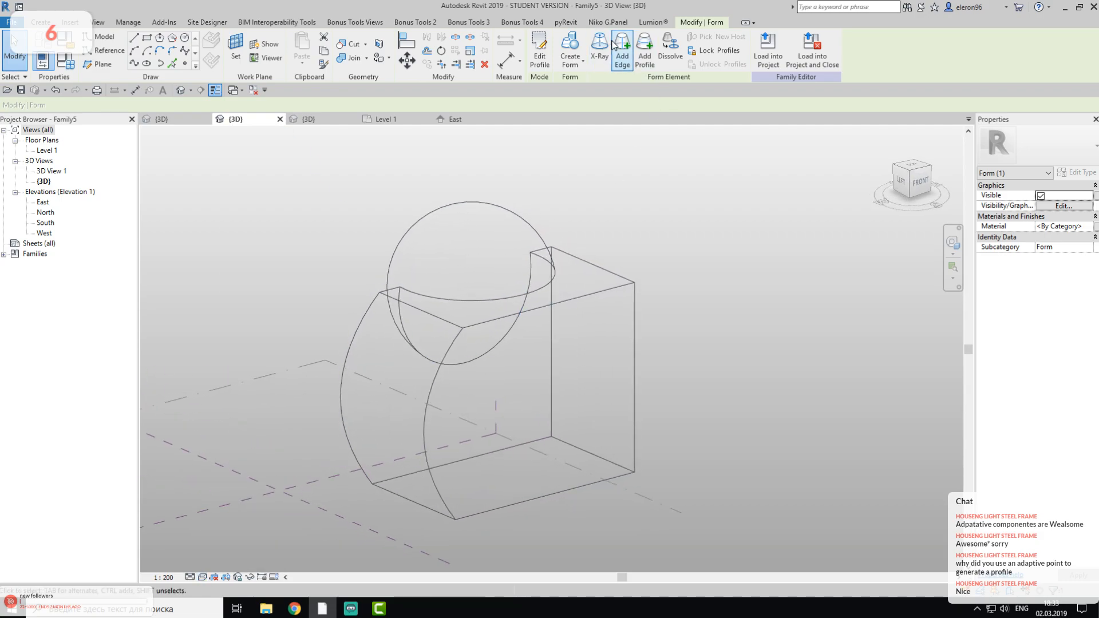
Step: Add a further profile to the box and pull a point on the straight front corner edge outwards
left_click(644, 48)
left_click(440, 364)
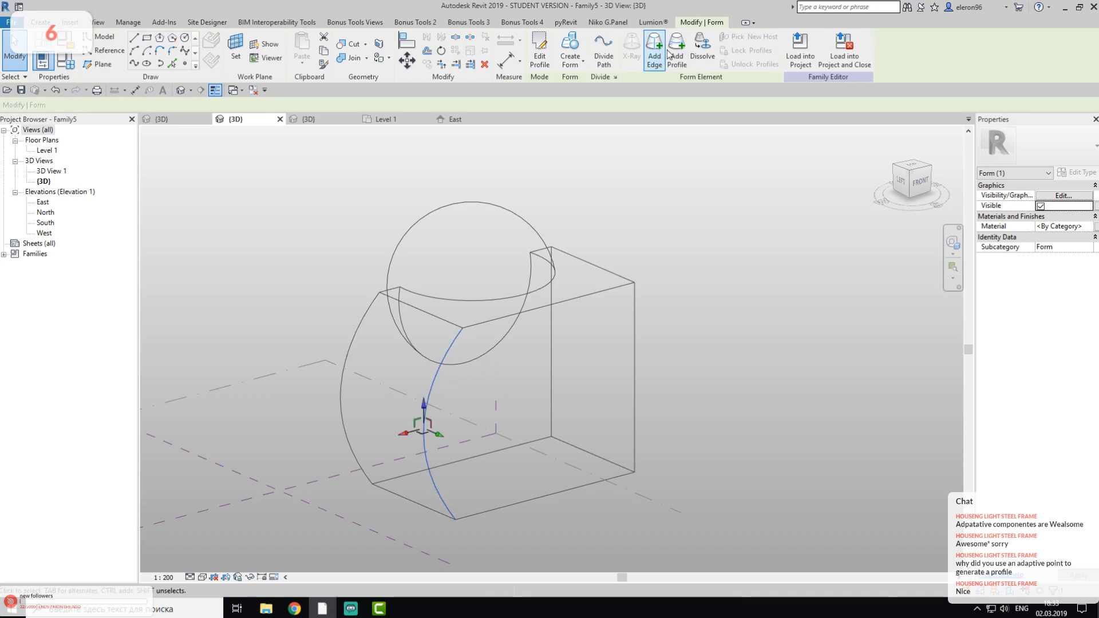
left_click(632, 369)
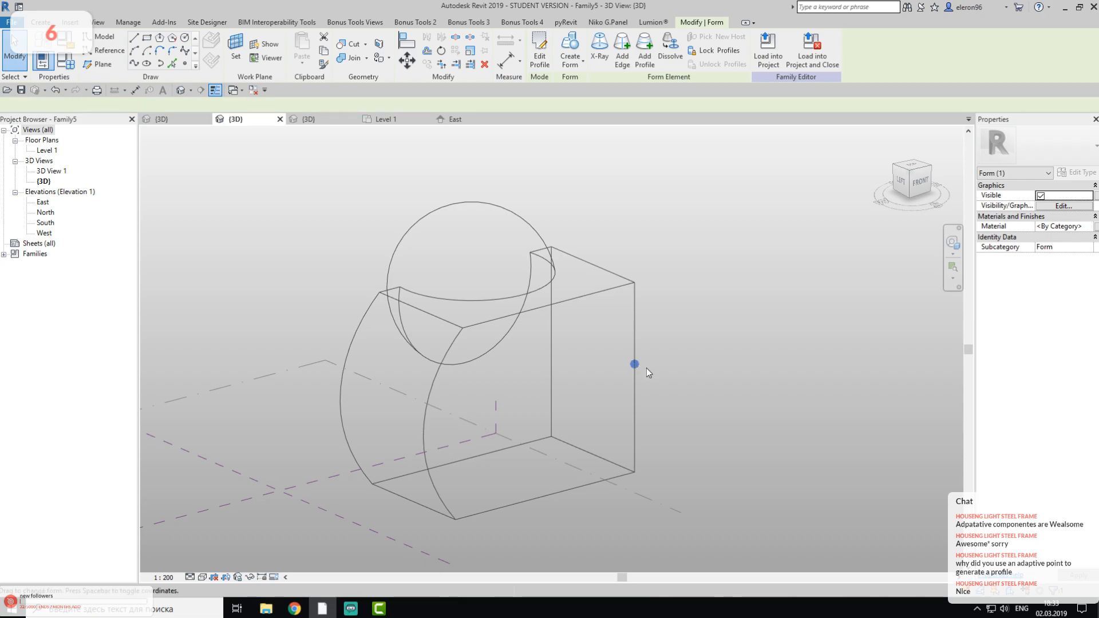
left_click_drag(651, 374, 695, 380)
middle_click_drag(706, 362, 675, 368, "shift")
key("Escape")
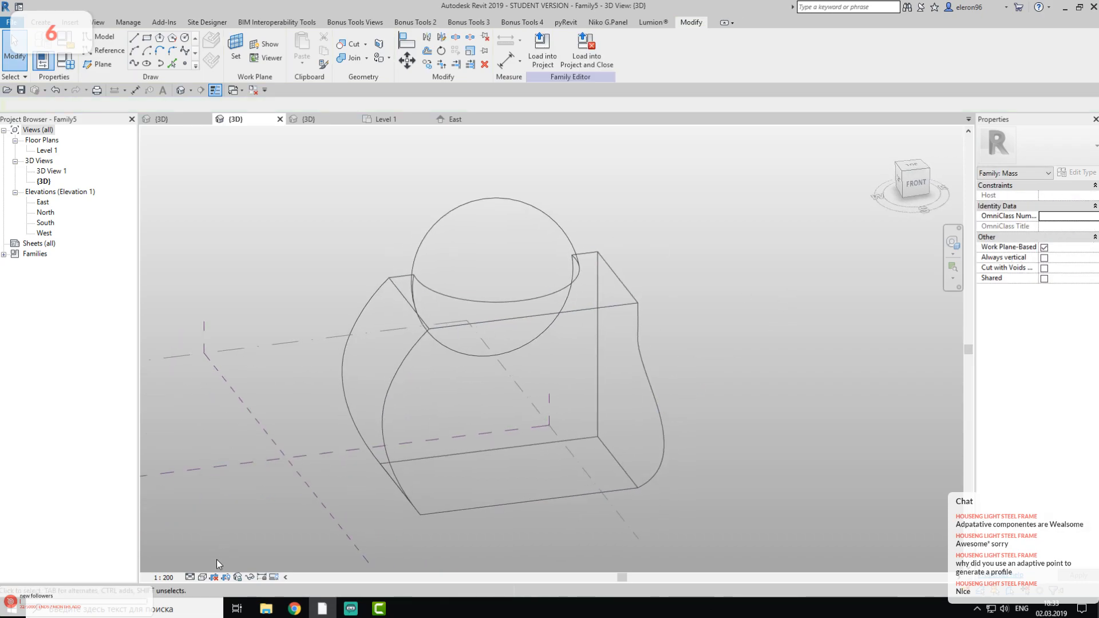
Step: Set the view to Hidden Line and pull the box's edges and corner points to warp the form
left_click(202, 576)
left_click(229, 529)
mouse_move(716, 380)
middle_mouse_down("shift")
mouse_move(453, 419)
mouse_move(640, 374)
middle_mouse_up("shift")
left_click(456, 390)
middle_click_drag(727, 370, 774, 379, "shift")
left_click(467, 349)
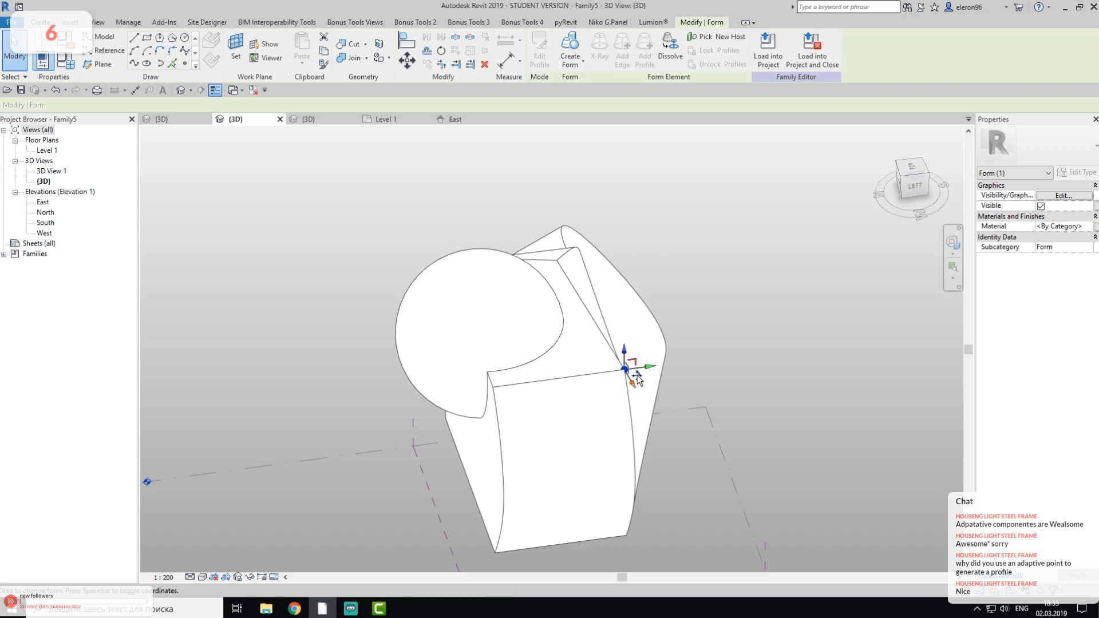
middle_click_drag(696, 363, 545, 323, "shift")
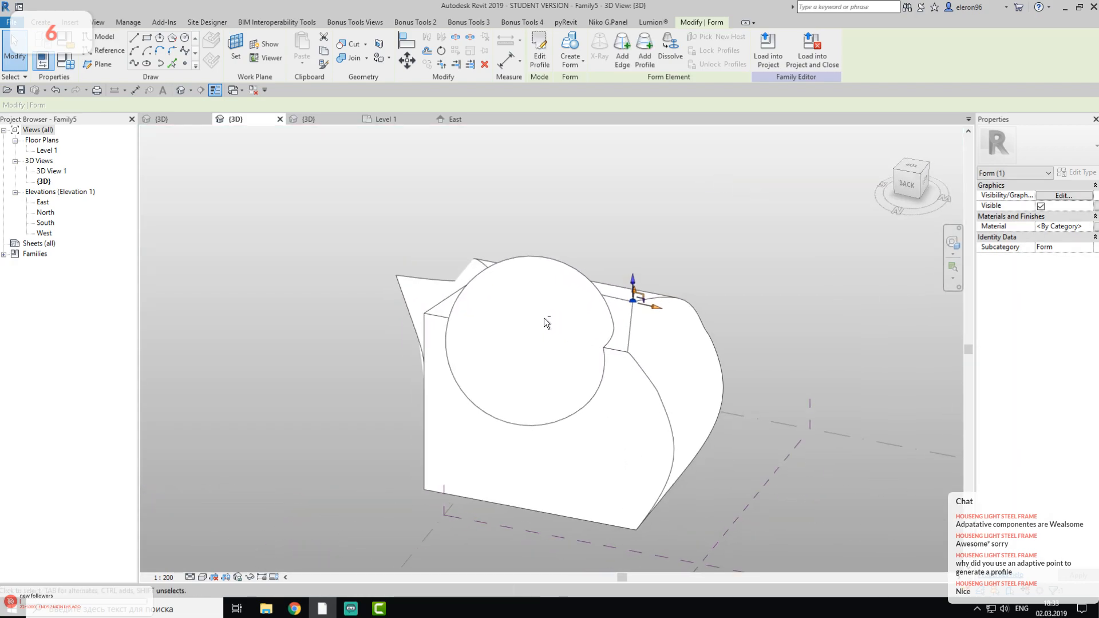
Step: Add a vertical edge across the back face of the warped box, below the sphere
left_click(622, 47)
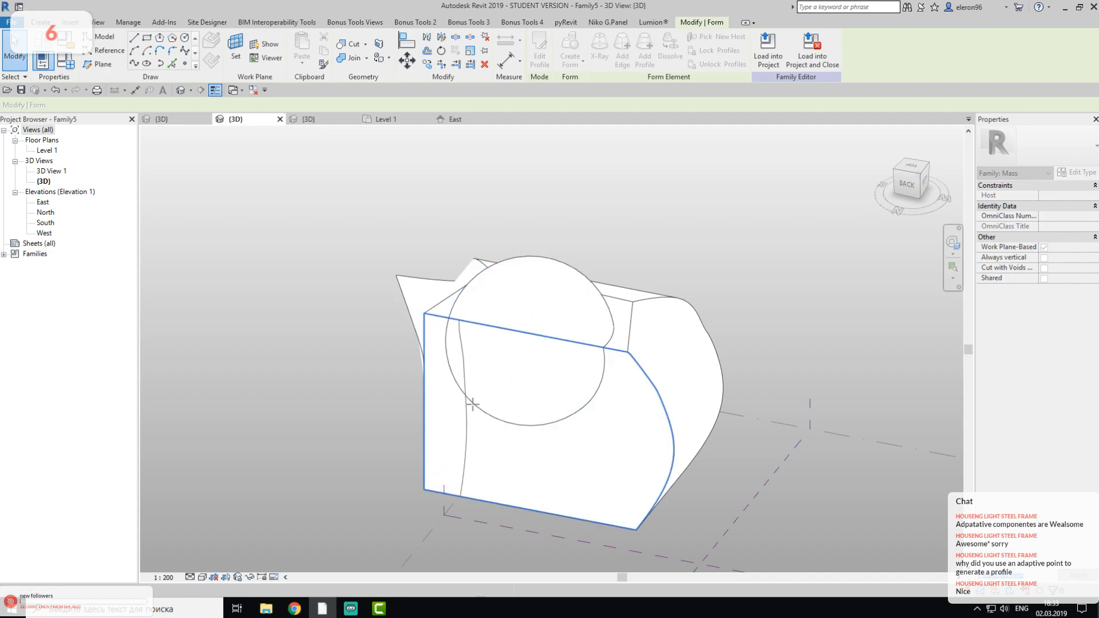
left_click(520, 463)
middle_click_drag(572, 441, 537, 417, "shift")
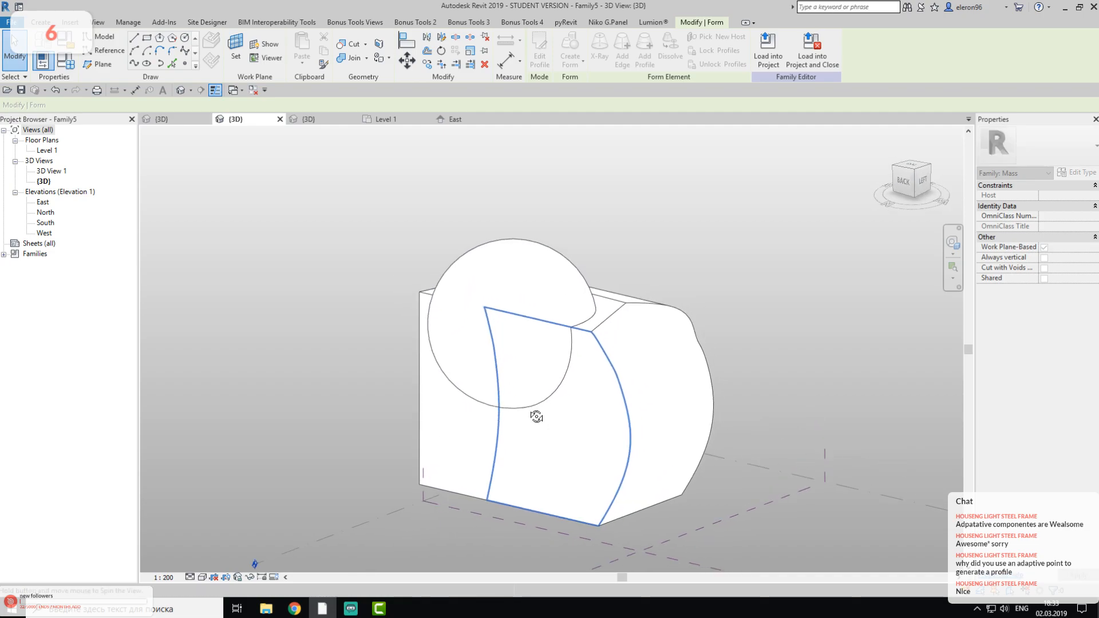
key("Escape")
Step: Select the whole warped form and pull the lower end point of the added edge outwards from the back face
key("Tab")
key("Tab")
key("Tab")
key("Tab")
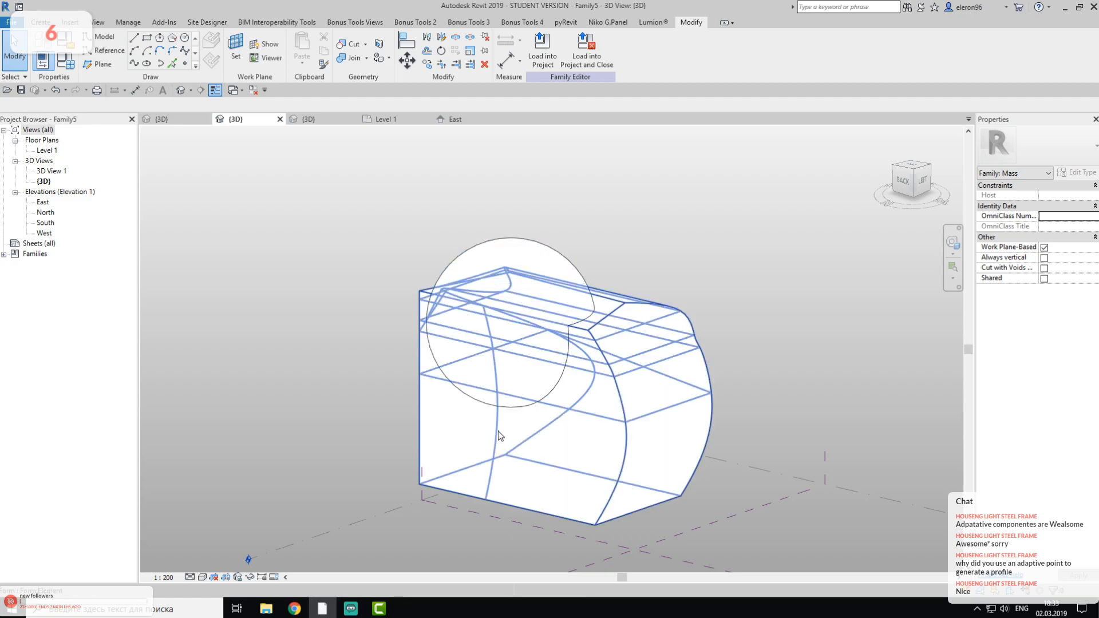
left_click(496, 435)
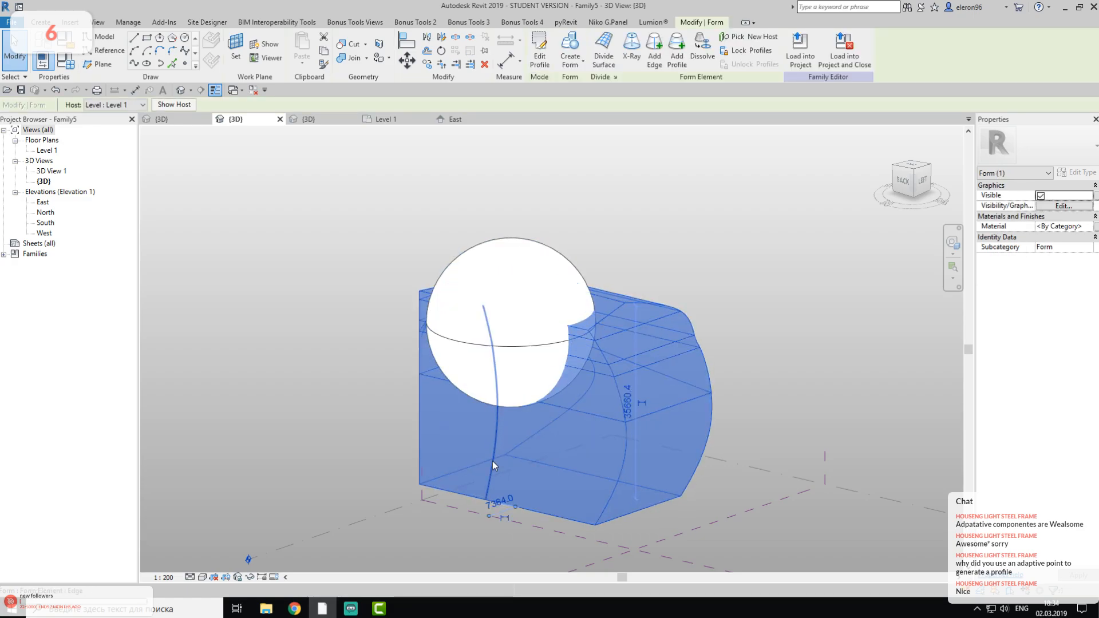
left_click(484, 503)
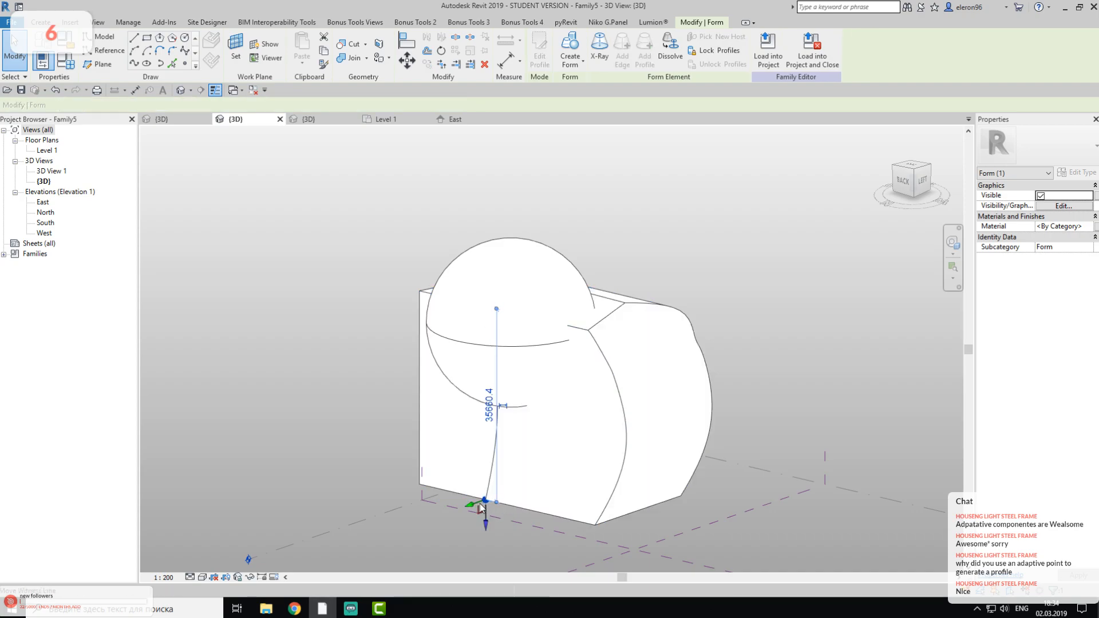
mouse_move(400, 534)
middle_mouse_down("shift")
mouse_move(527, 545)
mouse_move(608, 483)
mouse_move(755, 407)
mouse_move(515, 483)
mouse_move(486, 435)
mouse_move(686, 423)
mouse_move(885, 392)
mouse_move(771, 437)
mouse_move(740, 404)
mouse_move(851, 225)
mouse_move(744, 427)
mouse_move(692, 412)
mouse_move(587, 421)
mouse_move(802, 471)
middle_mouse_up("shift")
left_click(754, 403)
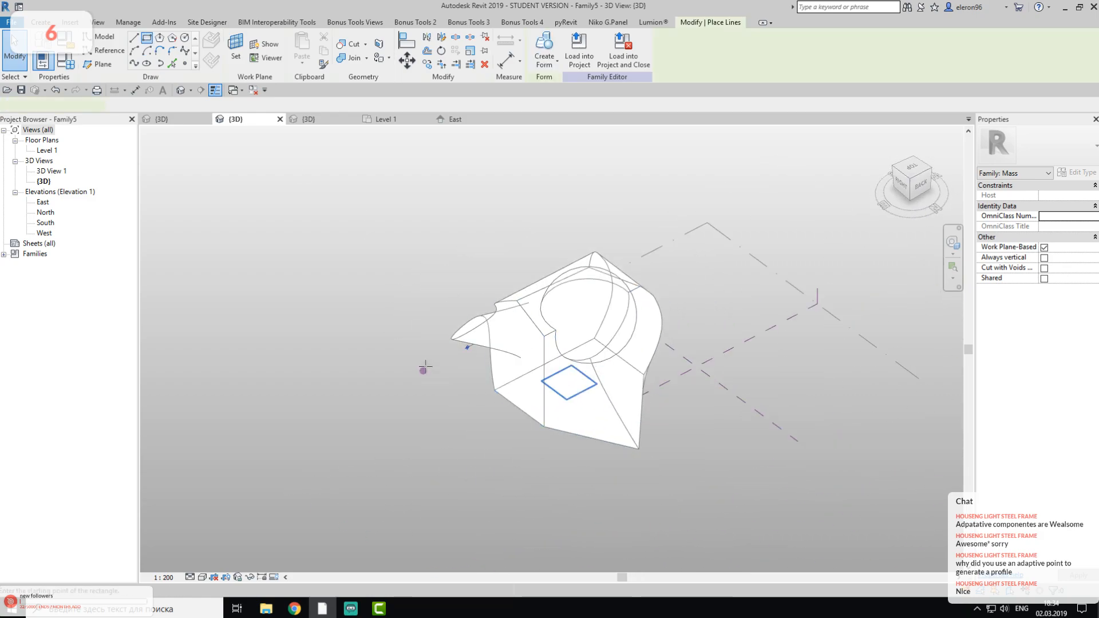
Step: Draw a long rectangle beside the warped form that partly overlaps its base
left_click(575, 467)
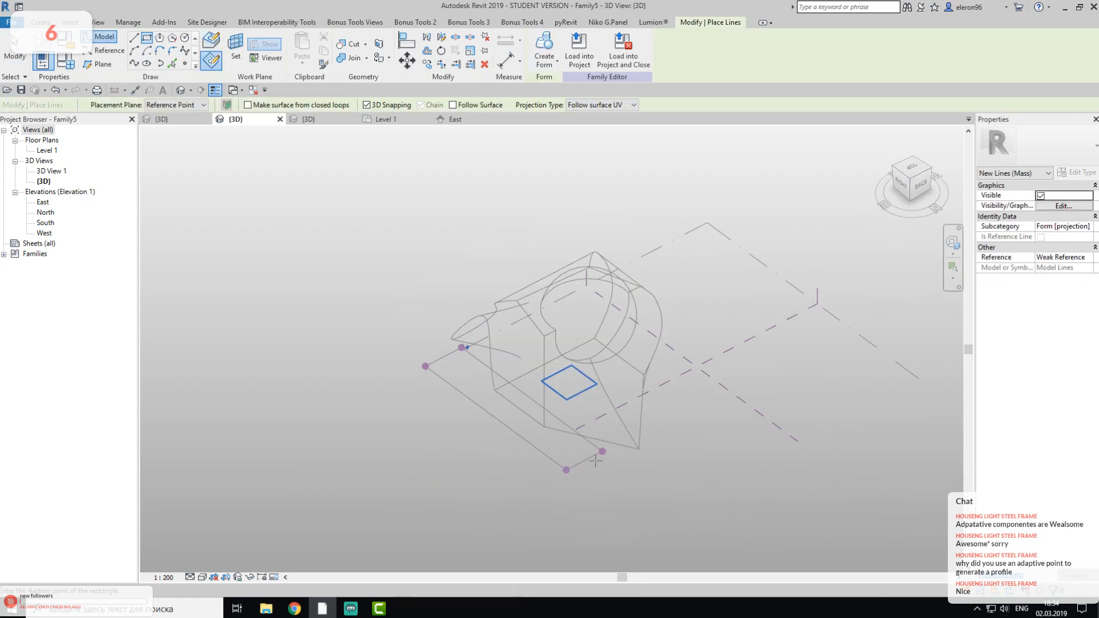
key("Escape")
key("Escape")
Step: Create a planar void form from the rectangle and pull it upwards into a box taller than the mass
left_click(581, 442)
left_click(546, 60)
left_click(576, 107)
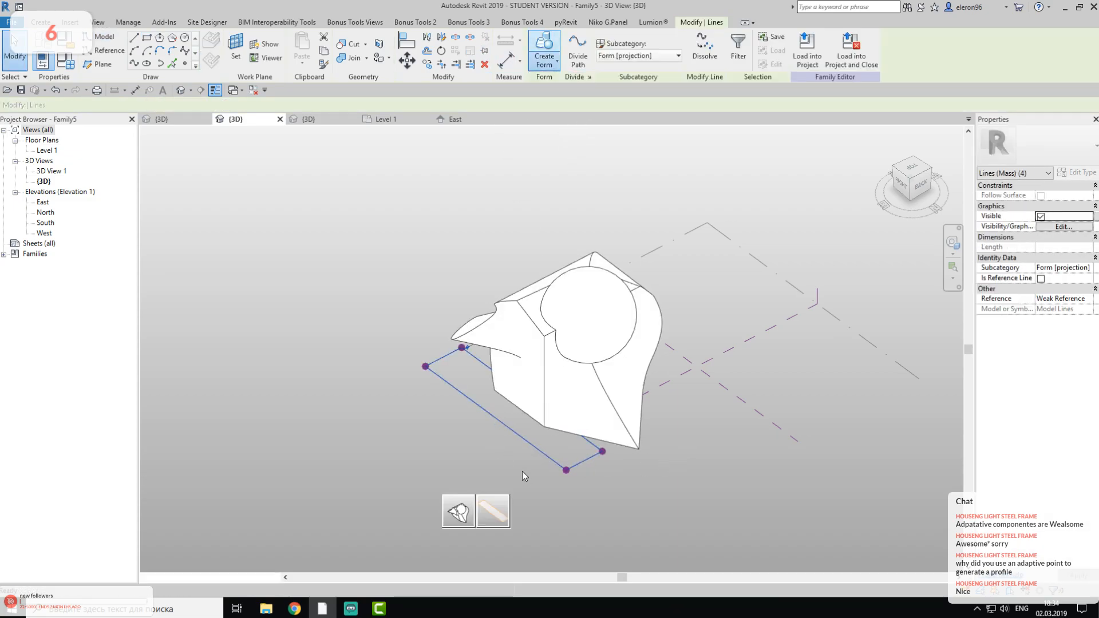
left_click(499, 511)
left_click(456, 385)
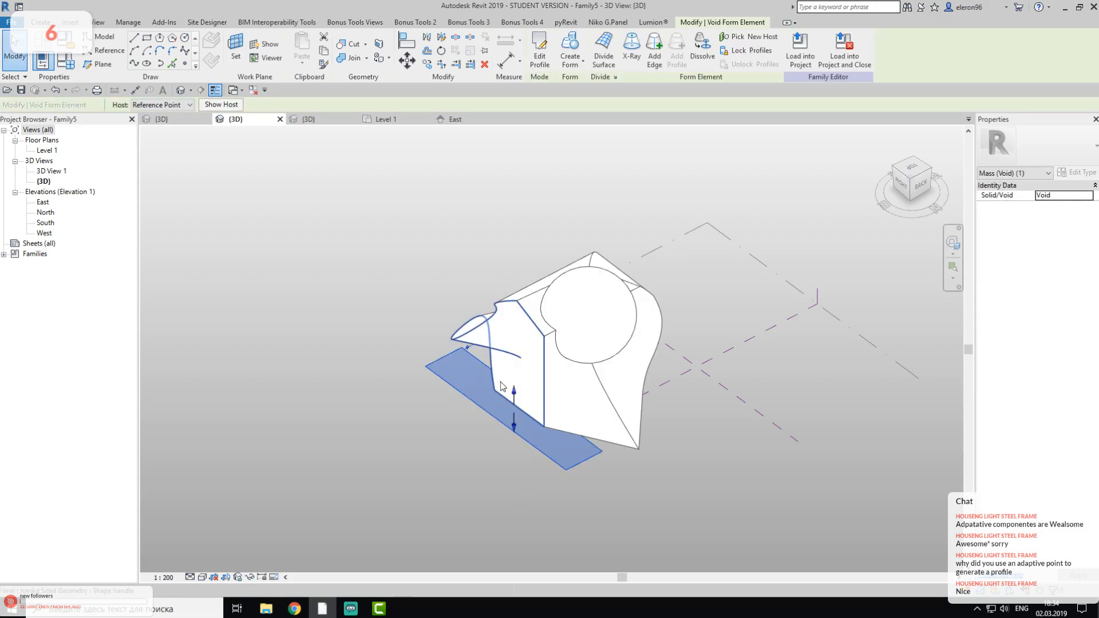
left_click_drag(514, 392, 520, 276)
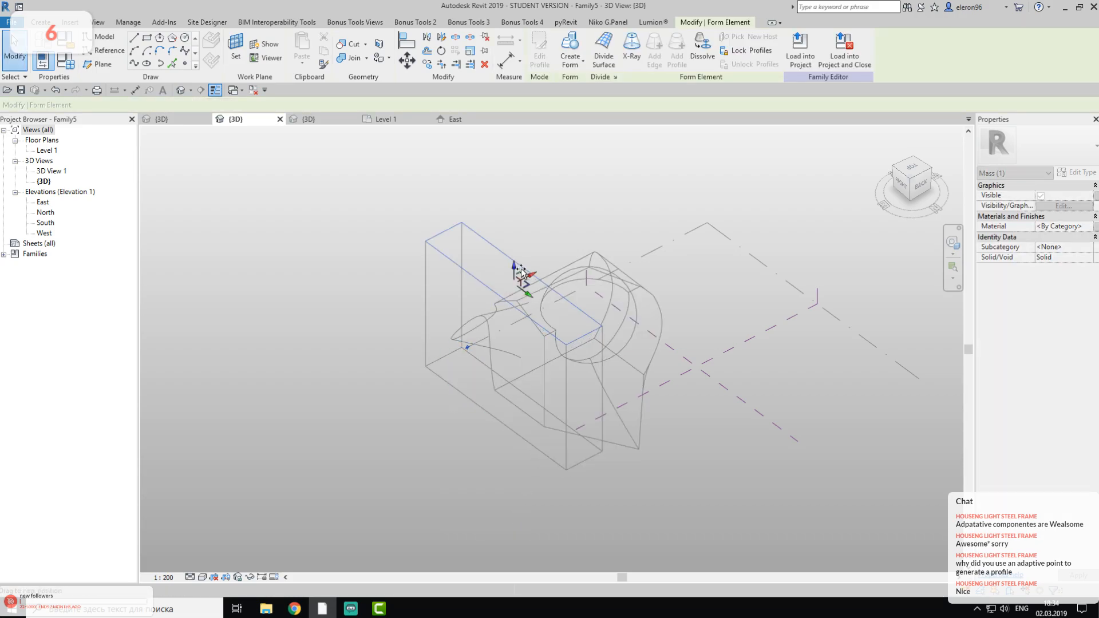
Step: Change the new box element from solid to Void so that it cuts the joined mass
left_click(572, 453)
left_click(1095, 261)
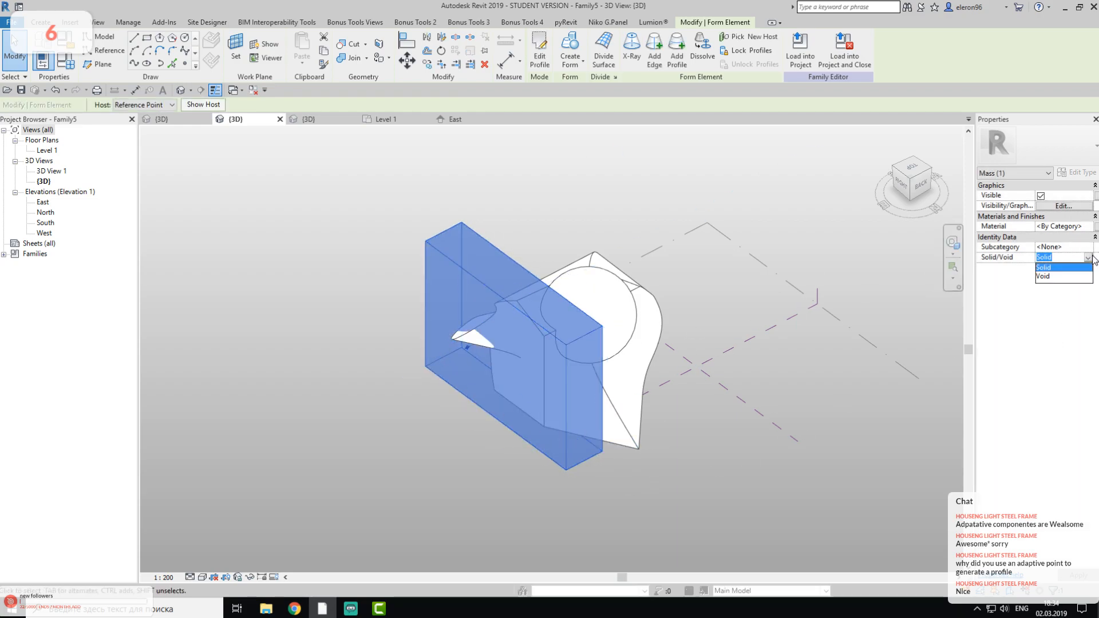
left_click(1067, 277)
left_click(689, 502)
middle_click_drag(718, 478, 554, 434, "shift")
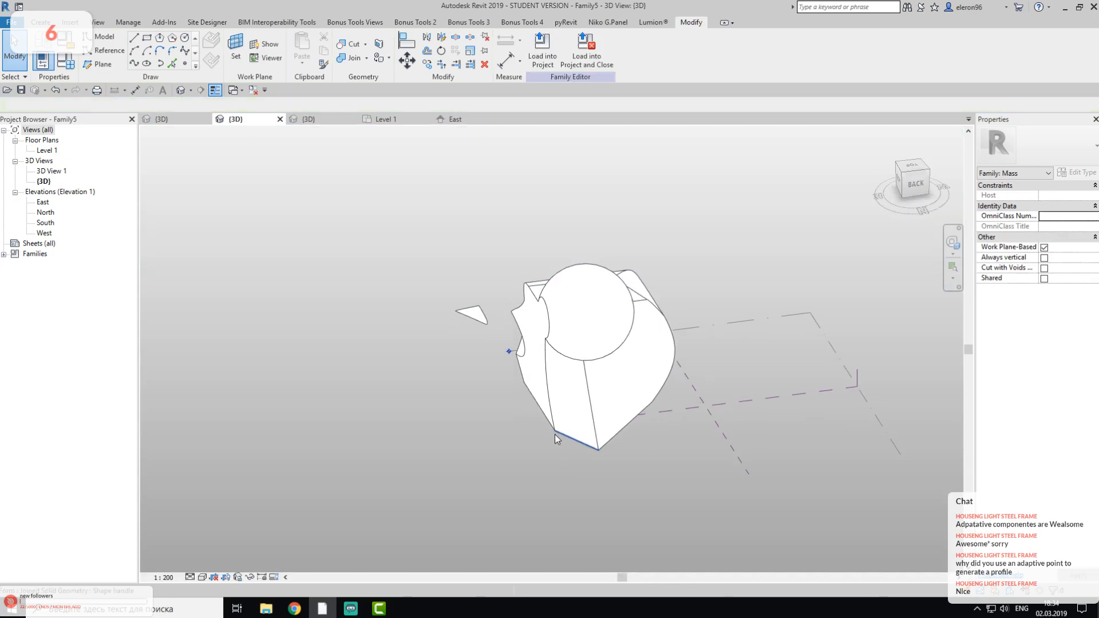
Step: Select the void box's outer face and pull it away from the mass to a depth of about 33141
key("Tab")
key("Tab")
key("Tab")
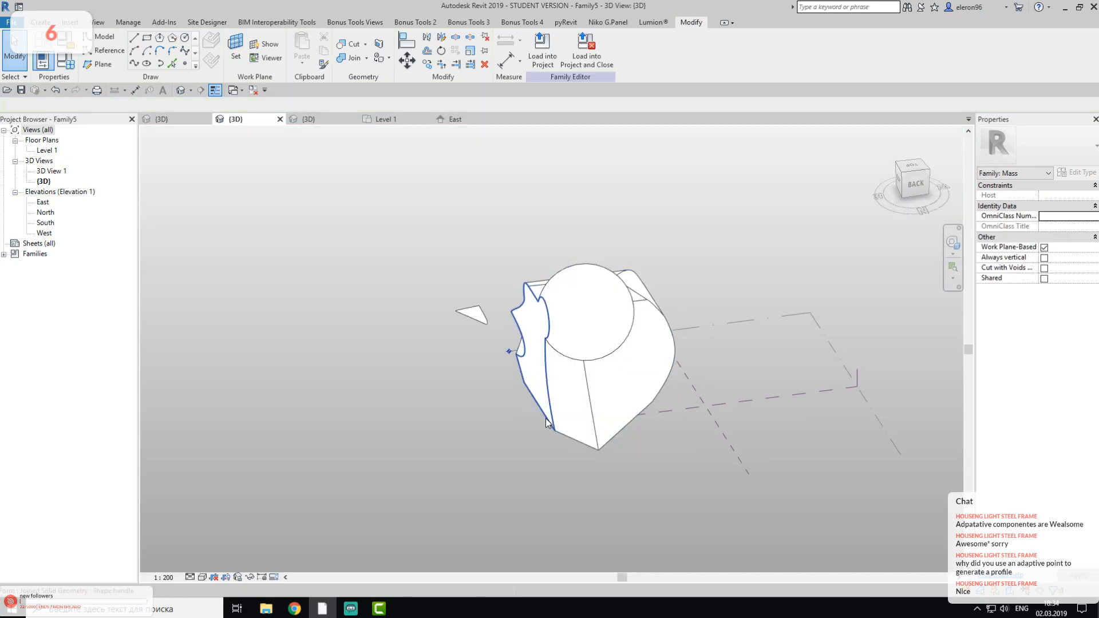
left_click(544, 418)
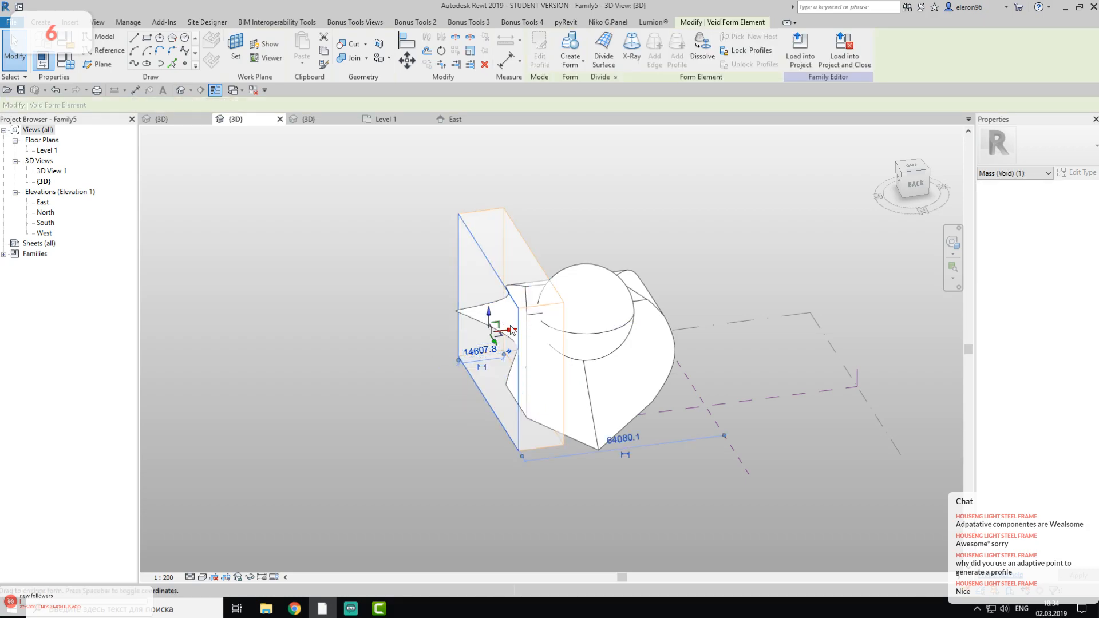
left_click(495, 327)
middle_click_drag(496, 359, 585, 299, "shift")
Step: Pull the void box's inner face further into the mass, to a depth of about 39691
left_click(496, 351)
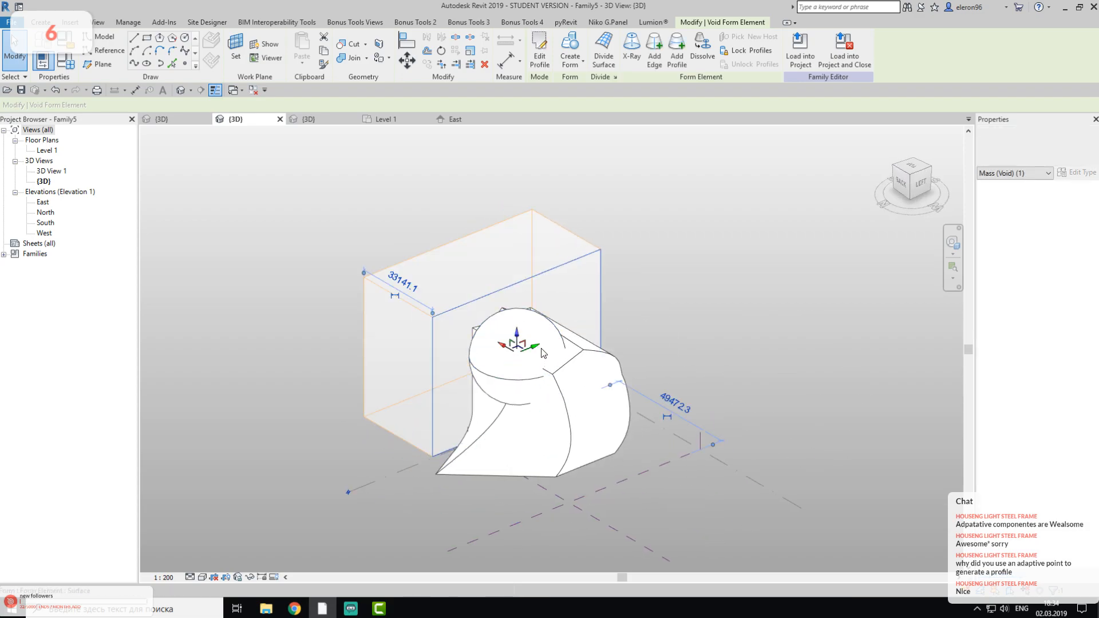
mouse_move(505, 351)
left_mouse_down()
mouse_move(520, 350)
mouse_move(517, 359)
left_mouse_up()
middle_click_drag(517, 359, 567, 277, "shift")
left_click(567, 276)
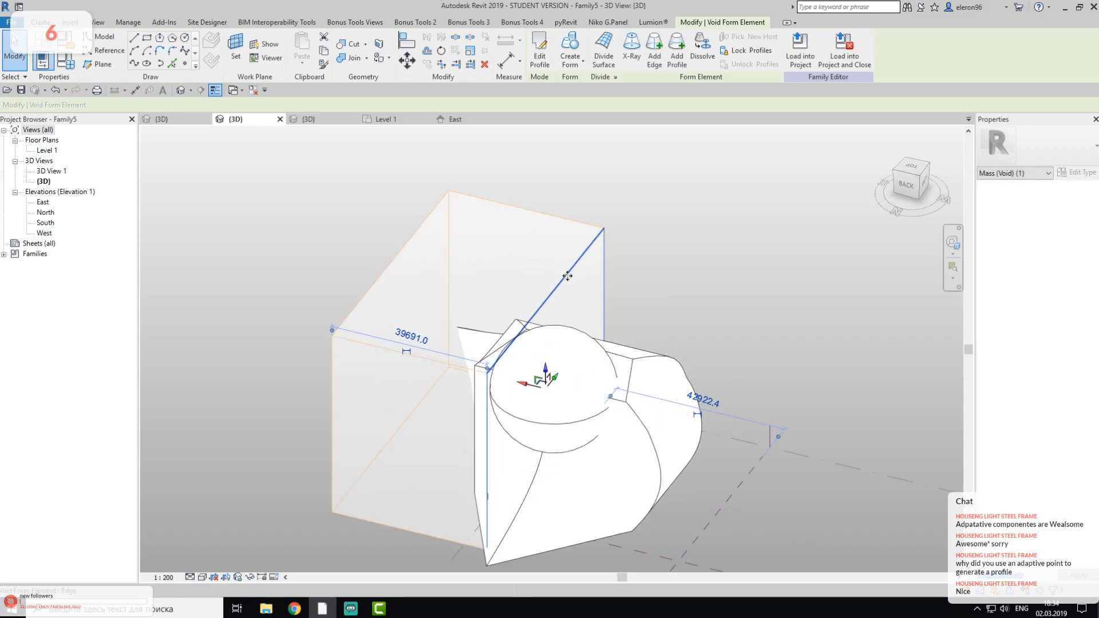
Step: Shift the inner edge of the void box across the mass and finish the cut
left_click_drag(526, 299, 481, 295)
middle_click_drag(483, 299, 445, 333, "shift")
left_click(602, 241)
middle_click_drag(615, 423, 590, 385, "shift")
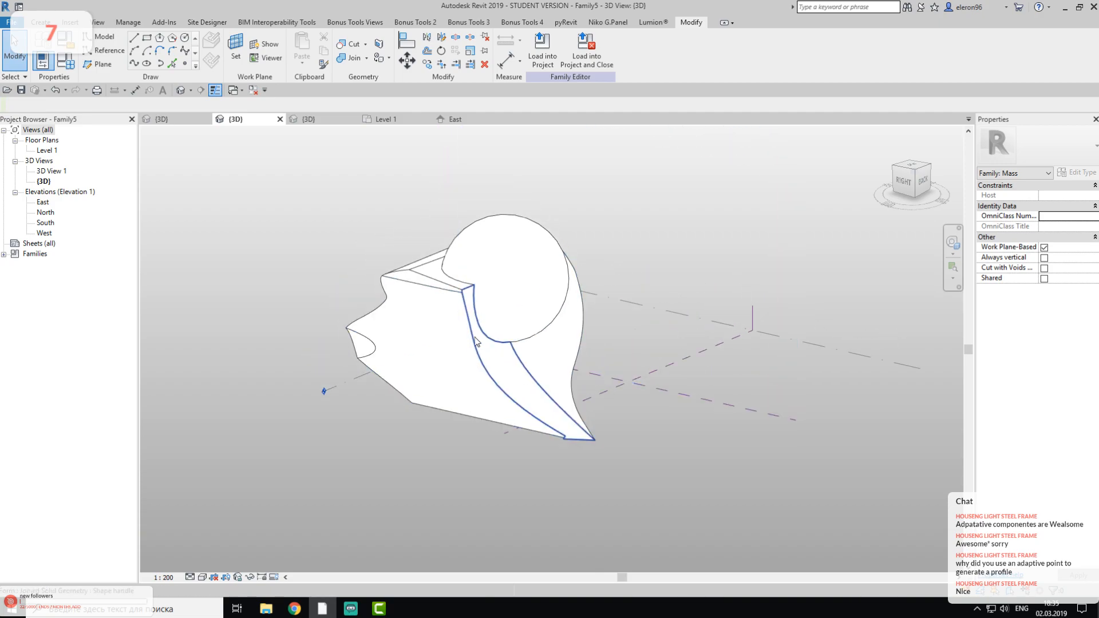
Step: Divide the upper and lower surfaces of the sphere into UV grids with Divide Surface
left_click(529, 322)
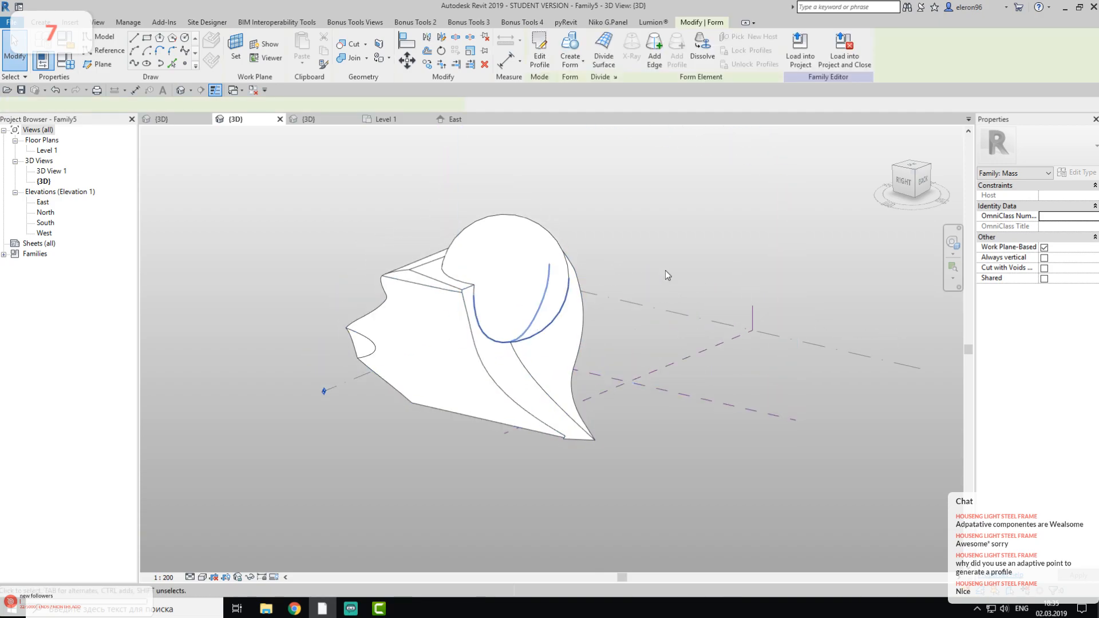
left_click(529, 266)
left_click(595, 57)
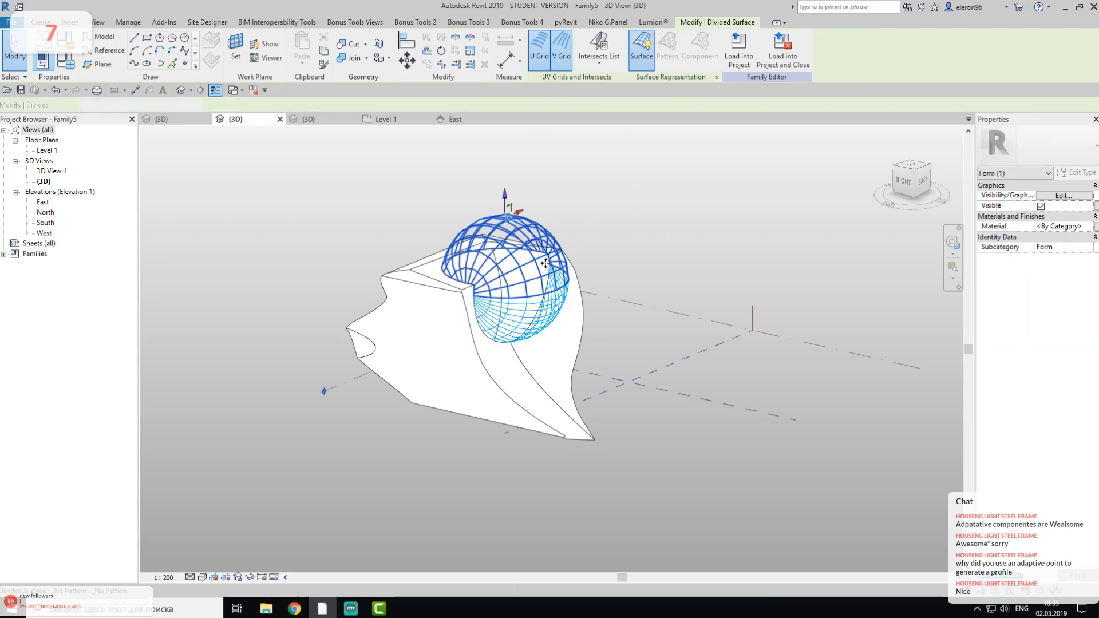
scroll(526, 216, "up", 3)
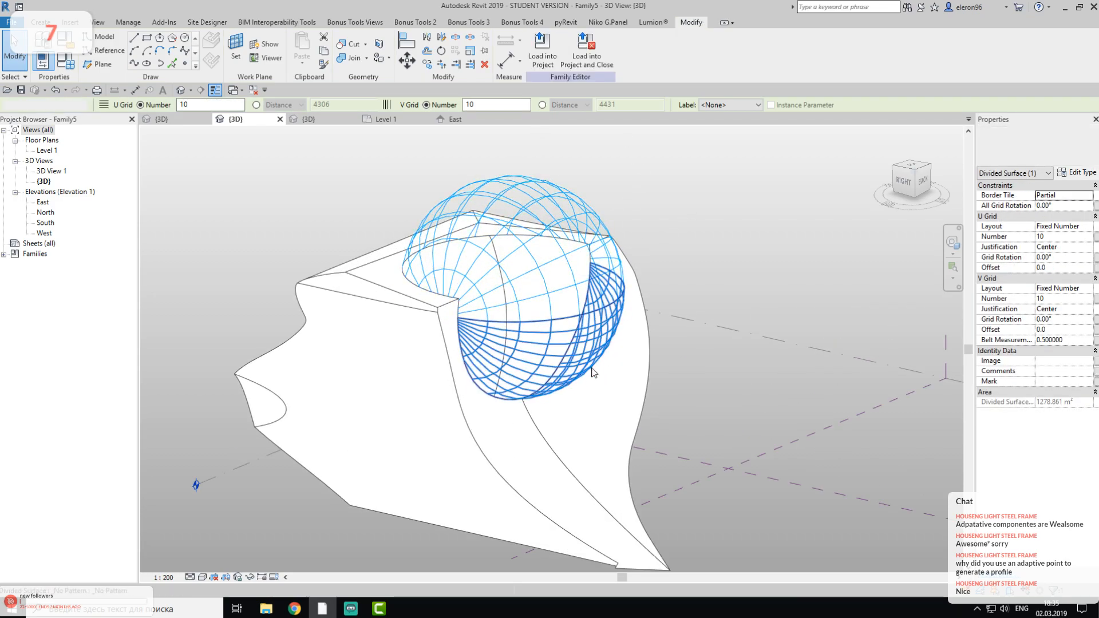
Step: Divide the curved cut strip below the sphere and the adjoining back face of the mass into UV grids
left_click(511, 431)
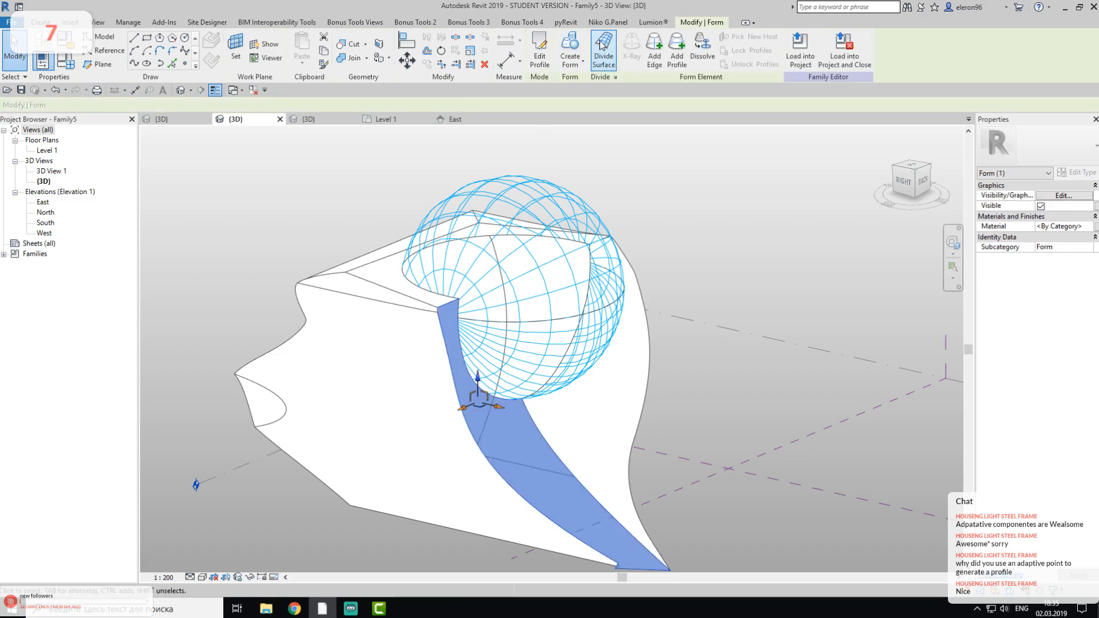
left_click(590, 405)
left_click(596, 46)
middle_click_drag(705, 413, 446, 280)
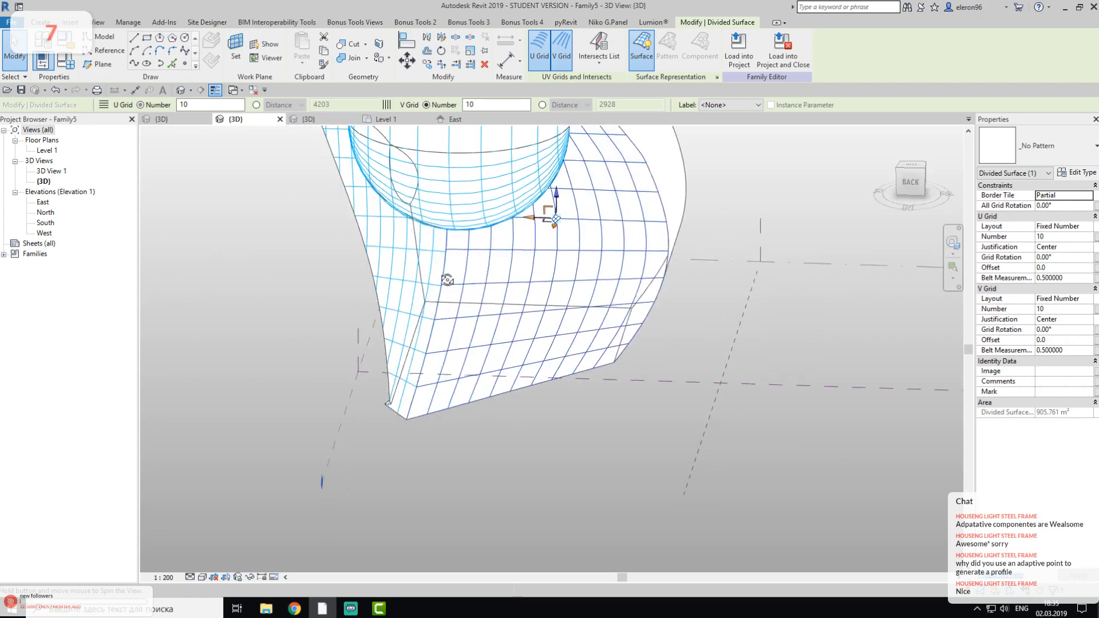
Step: Divide the curved side face and the neighbouring face with the wavy outline on the mass into UV grids
middle_click_drag(509, 298, 708, 257, "shift")
left_click(611, 40)
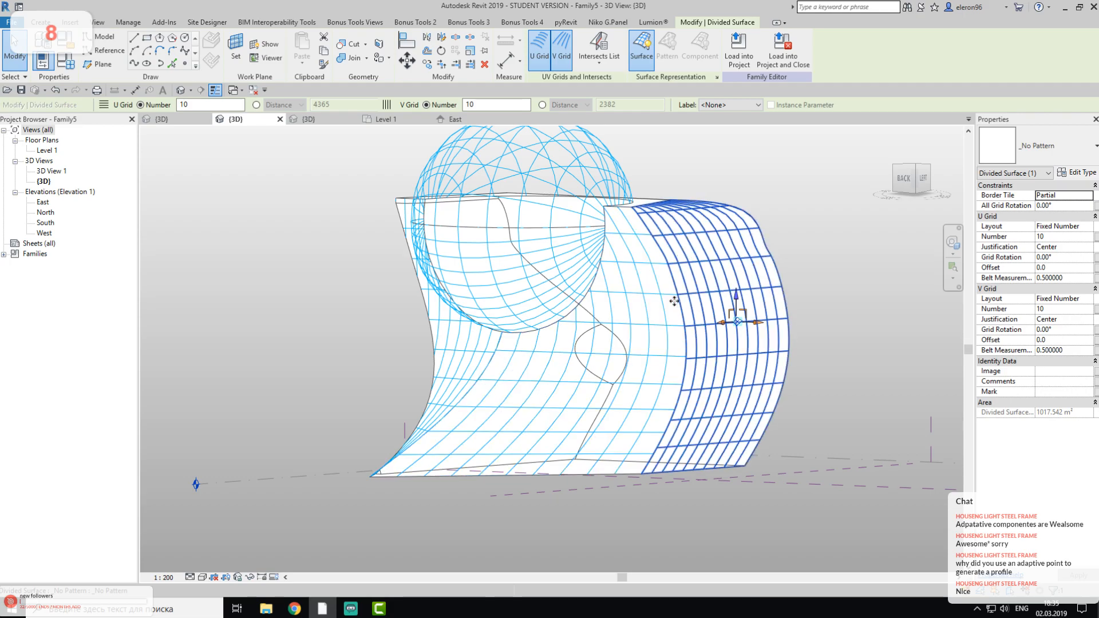
scroll(738, 460, "up", 3)
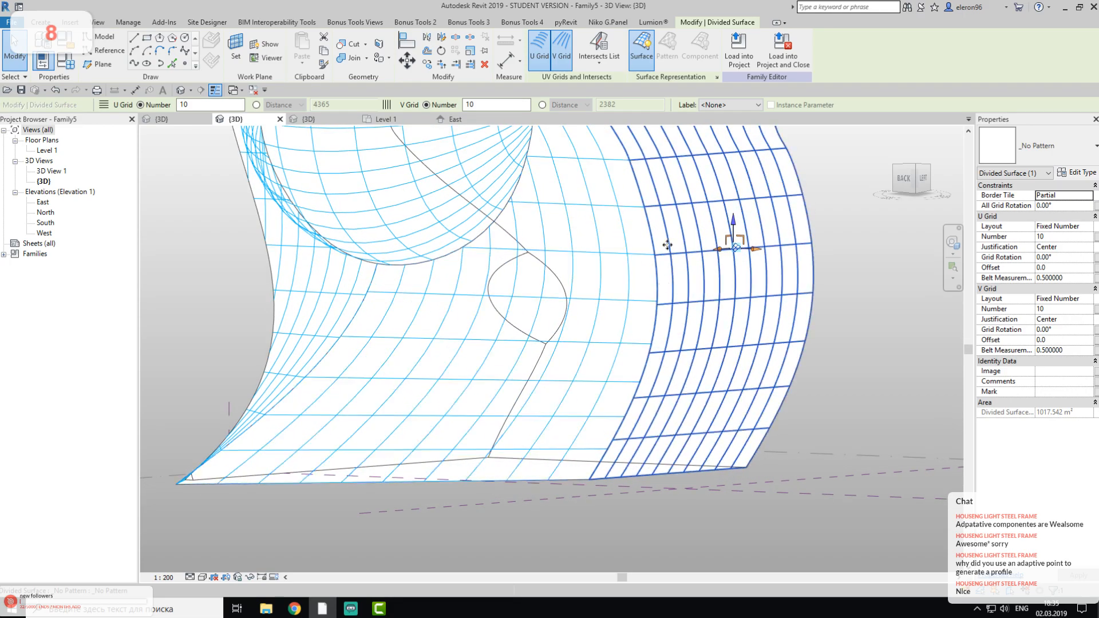
middle_click_drag(643, 166, 613, 252)
scroll(589, 331, "down", 5)
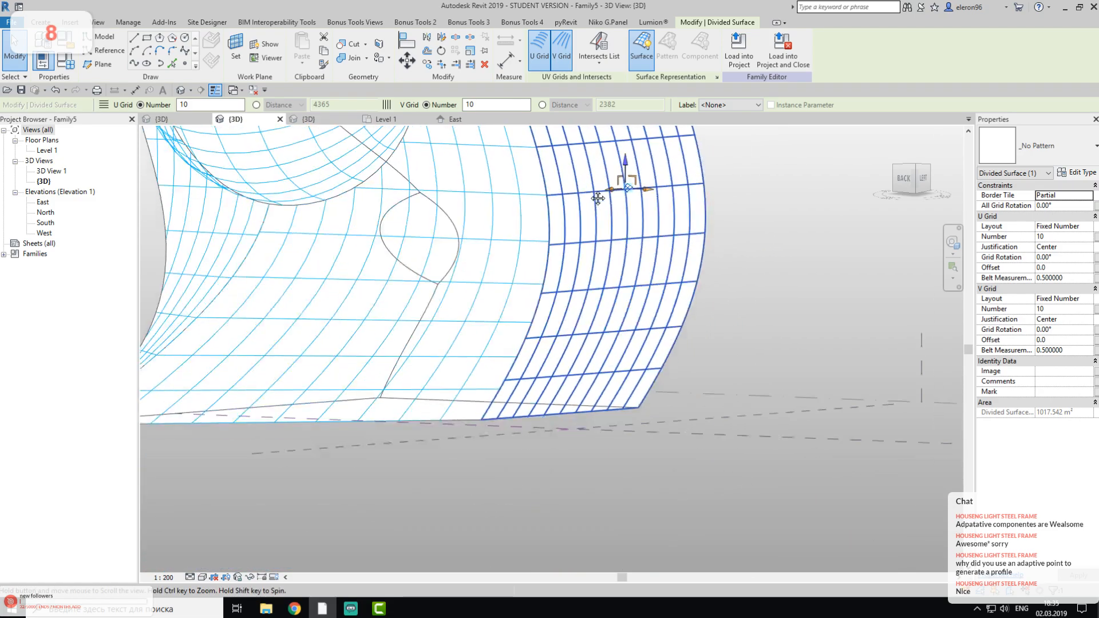
middle_click_drag(551, 325, 630, 276, "shift")
left_click(662, 246)
left_click(603, 47)
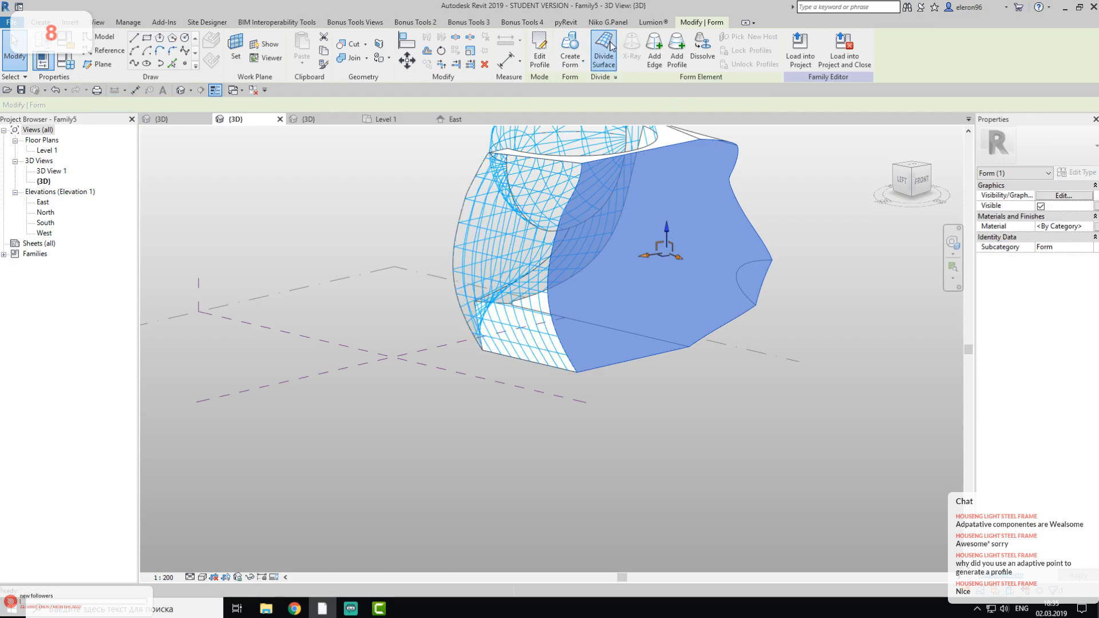
scroll(620, 186, "up", 2)
middle_click_drag(619, 186, 436, 320, "shift")
scroll(524, 309, "down", 2)
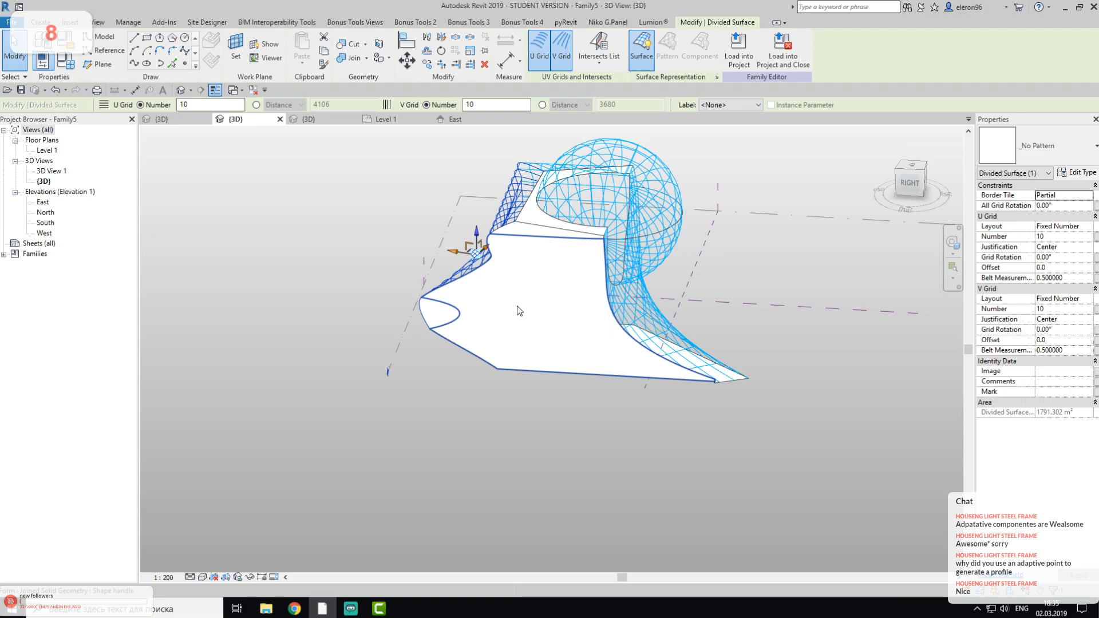
Step: Select the whole joined mass together with its divided surfaces and the void, and delete everything
scroll(636, 426, "down", 4)
scroll(675, 385, "up", 2)
left_click_drag(321, 235, 689, 466)
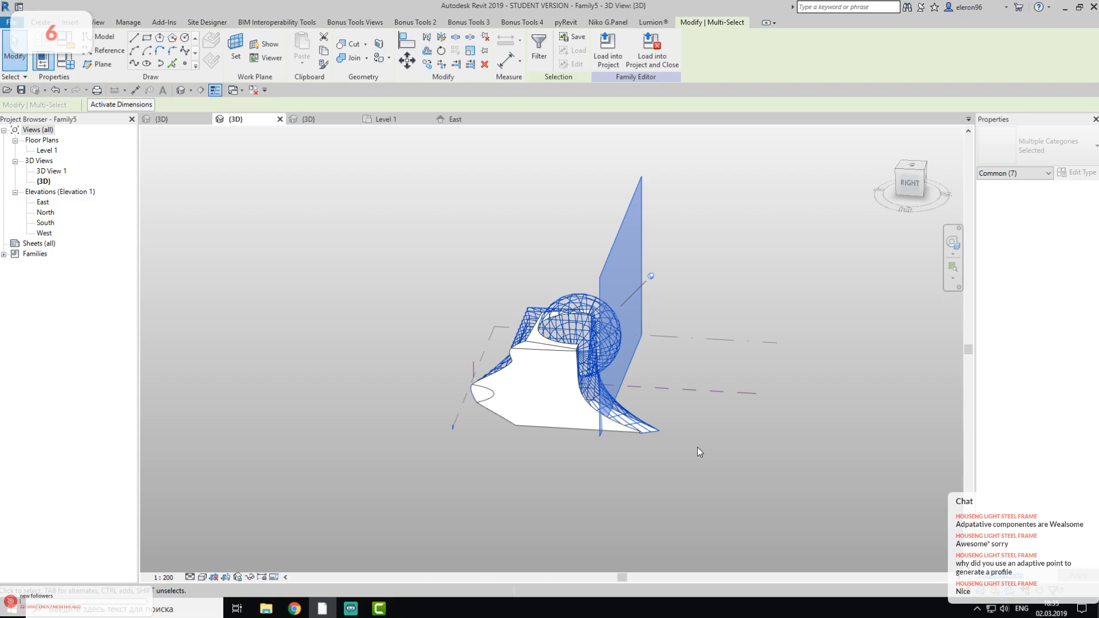
left_click(733, 439)
left_click_drag(371, 278, 686, 488)
key("Delete")
left_click(740, 431)
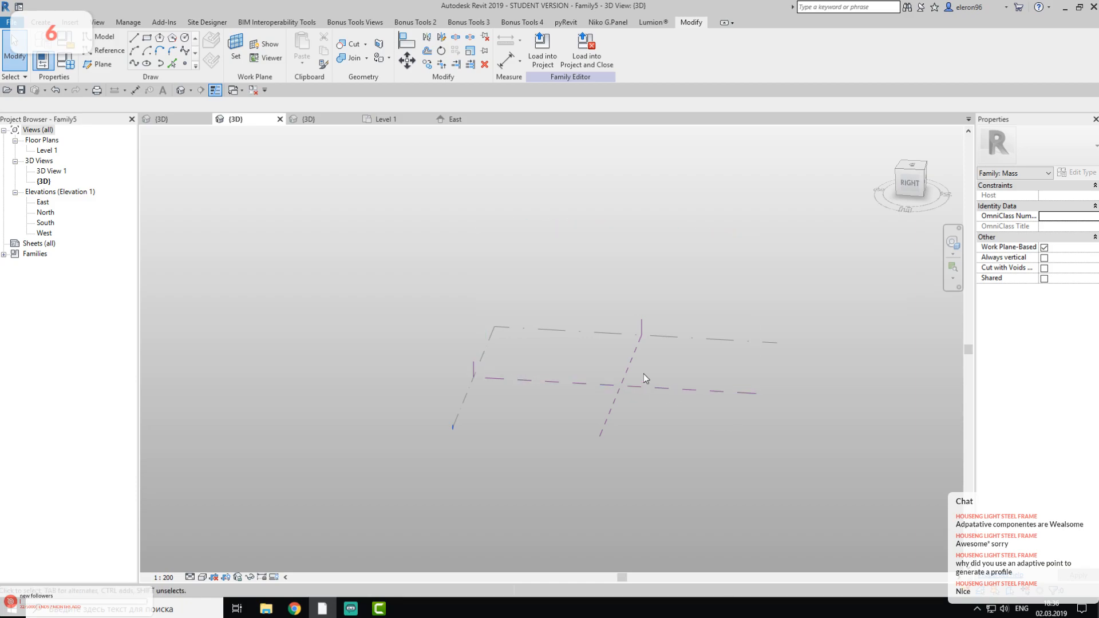
Step: Create a new family from the template Metric Generic Model wall based.rft
left_click(47, 22)
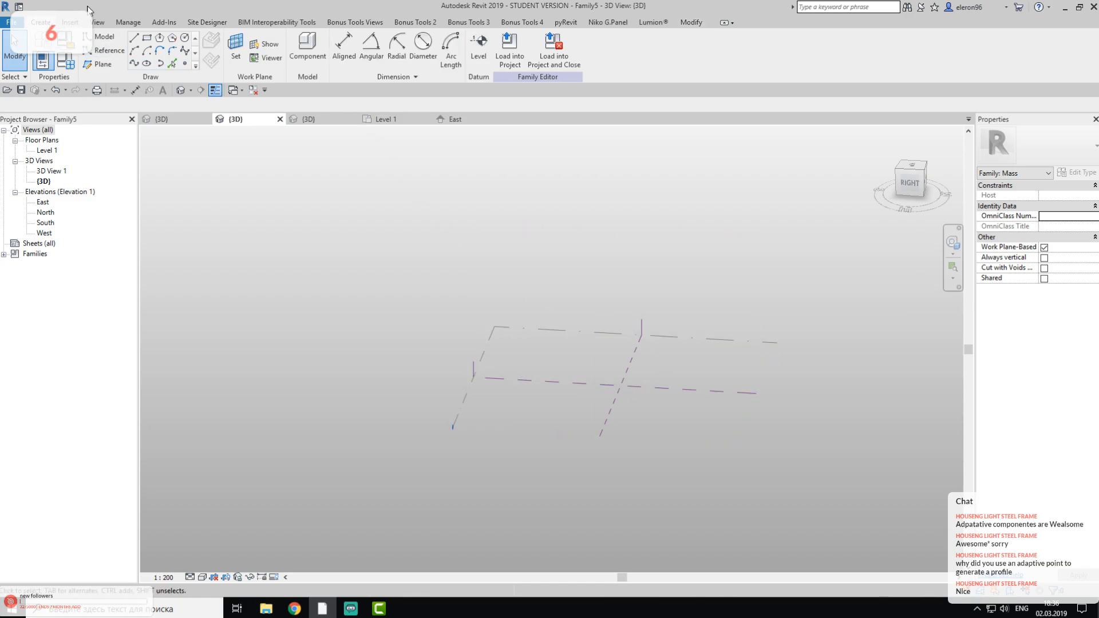
left_click(12, 22)
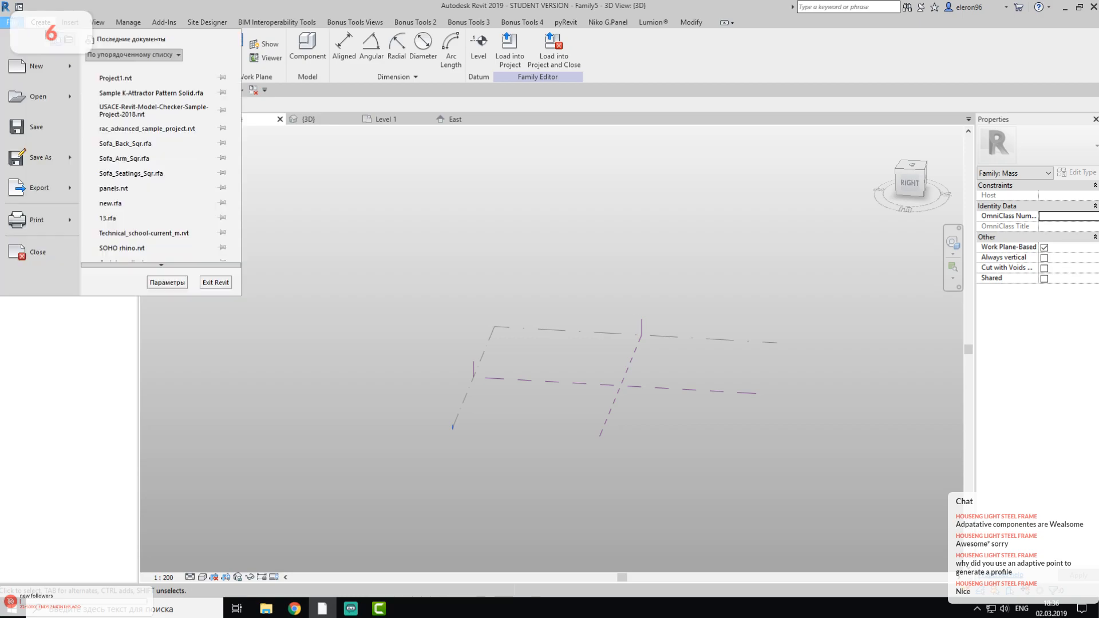
mouse_move(73, 66)
left_click(156, 108)
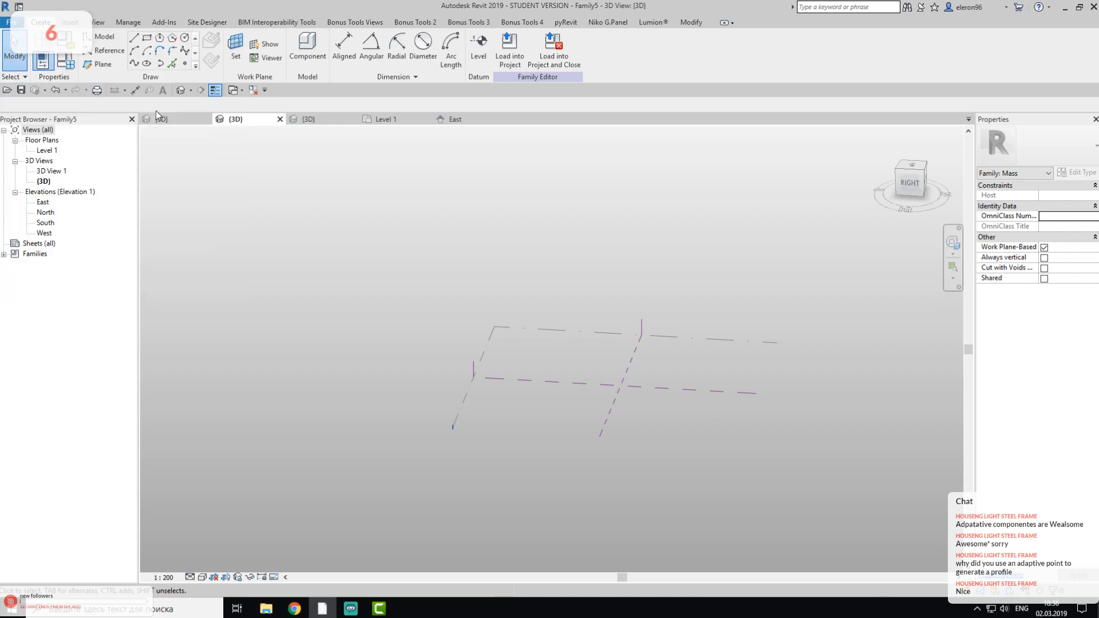
scroll(380, 247, "down", 8)
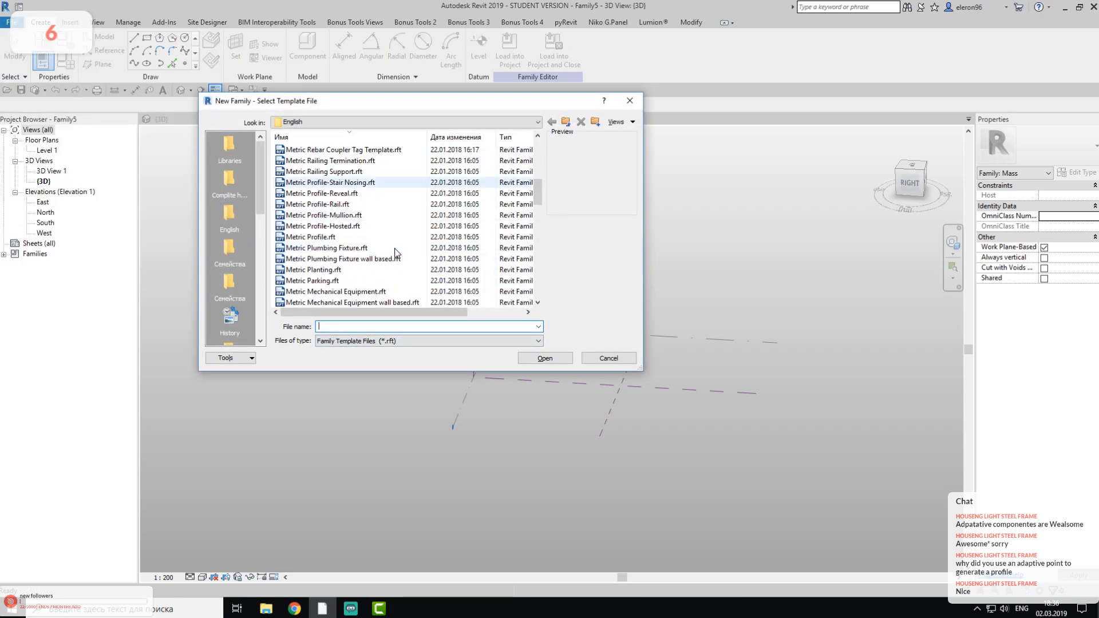
scroll(369, 226, "down", 1)
scroll(369, 226, "down", 5)
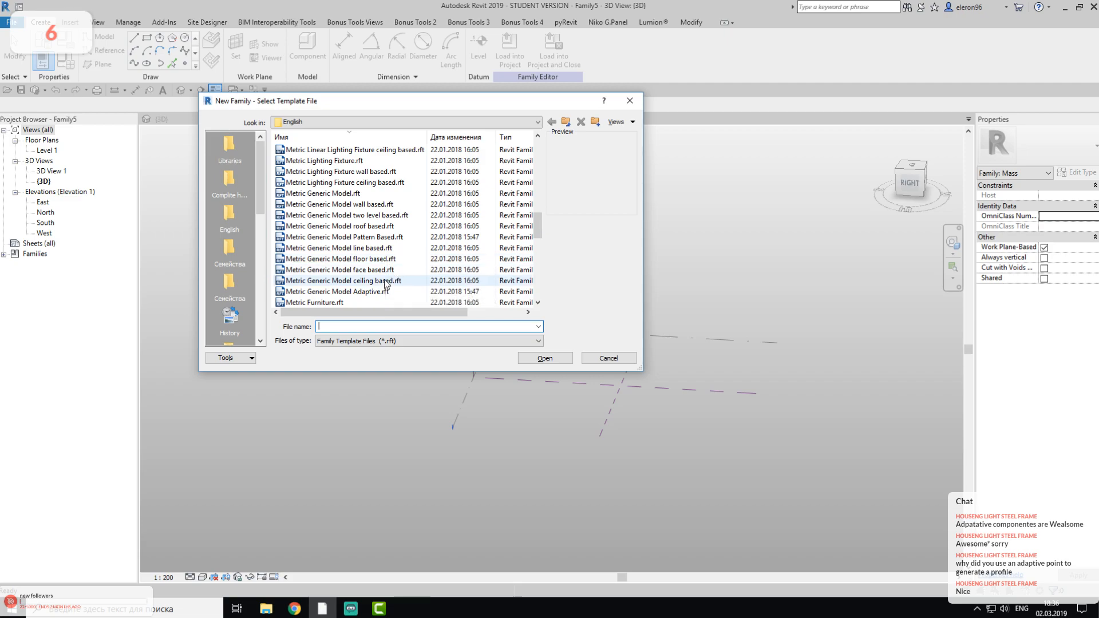
left_click(404, 216)
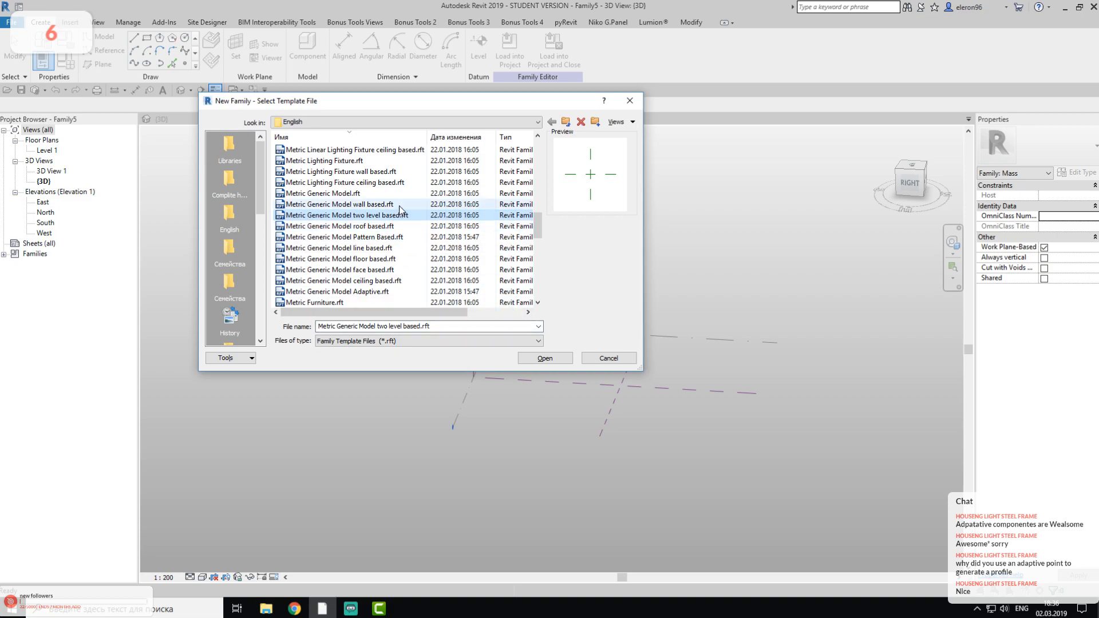
left_click(343, 204)
left_click(539, 360)
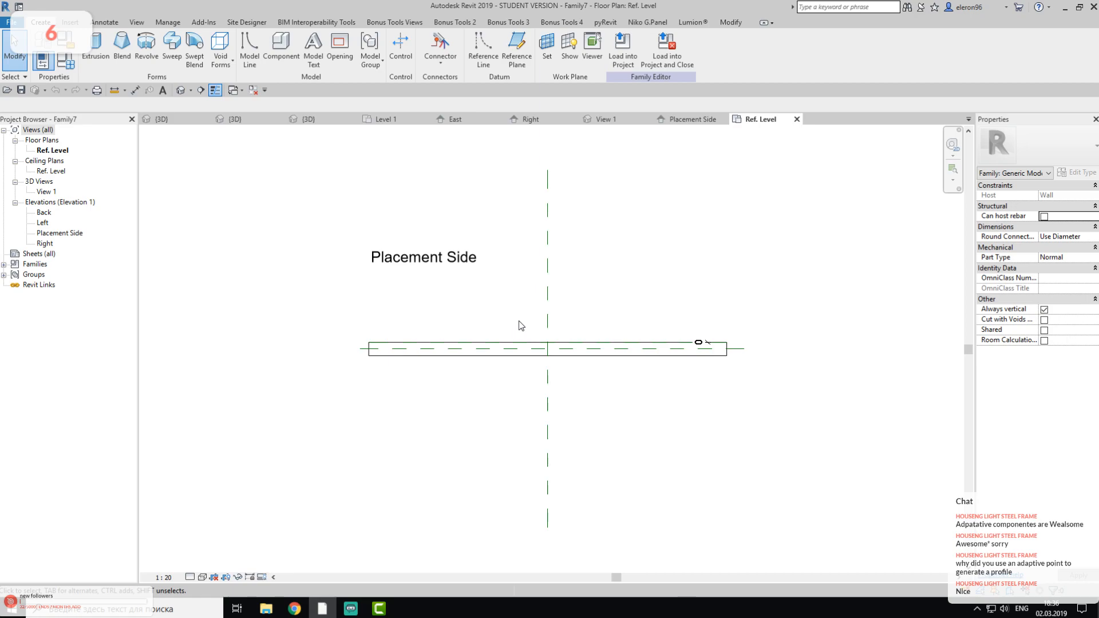
Step: Create a void extrusion from a rectangle about 797 mm long spanning the wall's full thickness, with a depth of 250
scroll(520, 325, "up", 4)
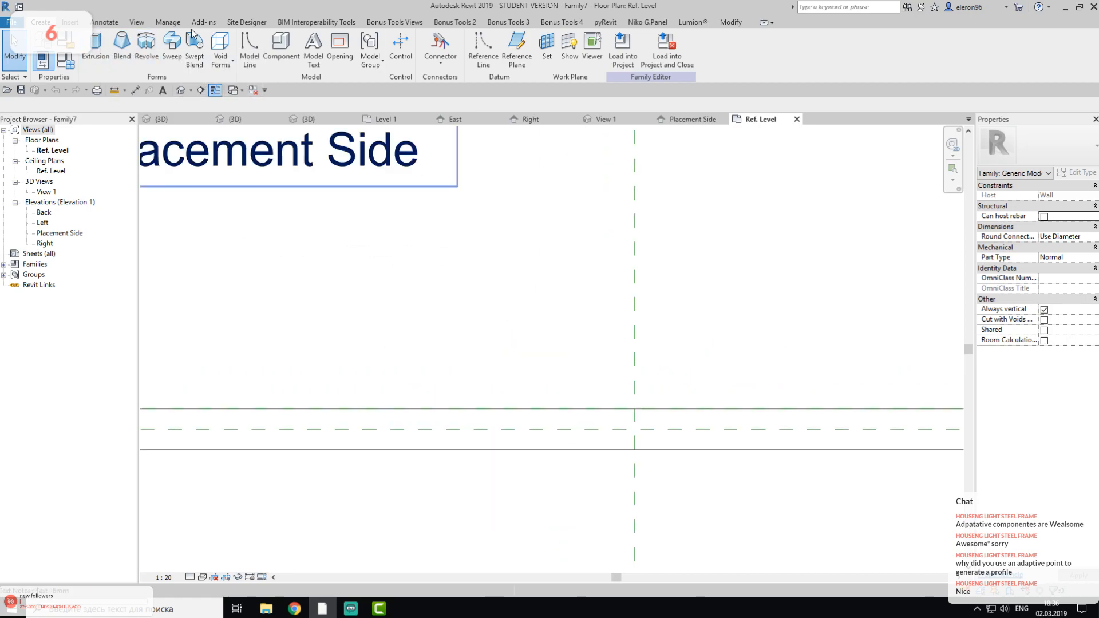
left_click(221, 57)
left_click(249, 83)
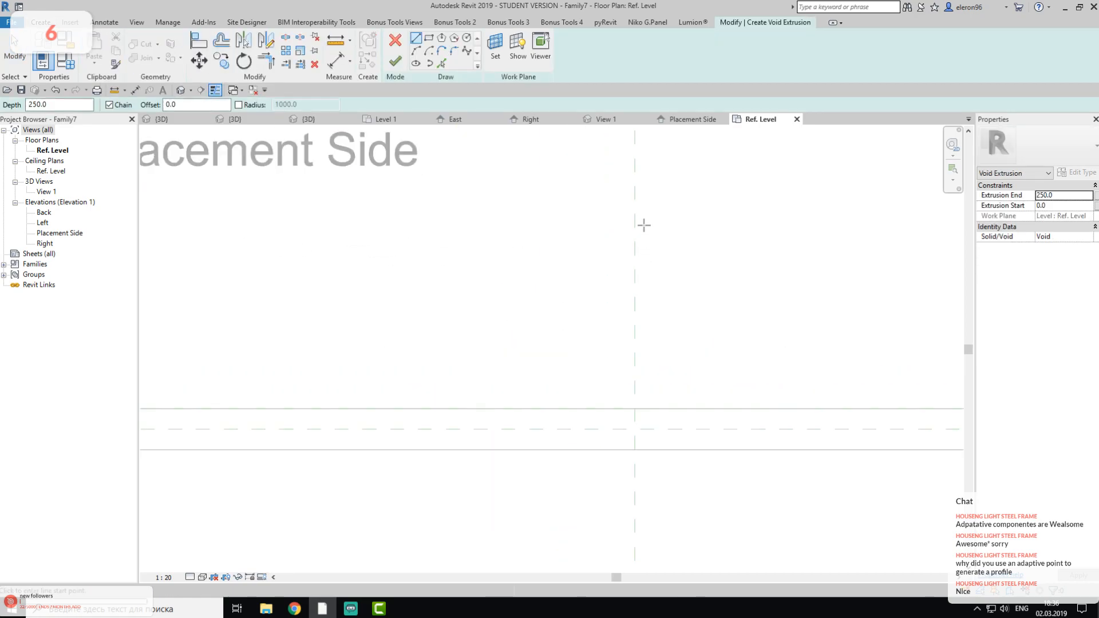
left_click(428, 38)
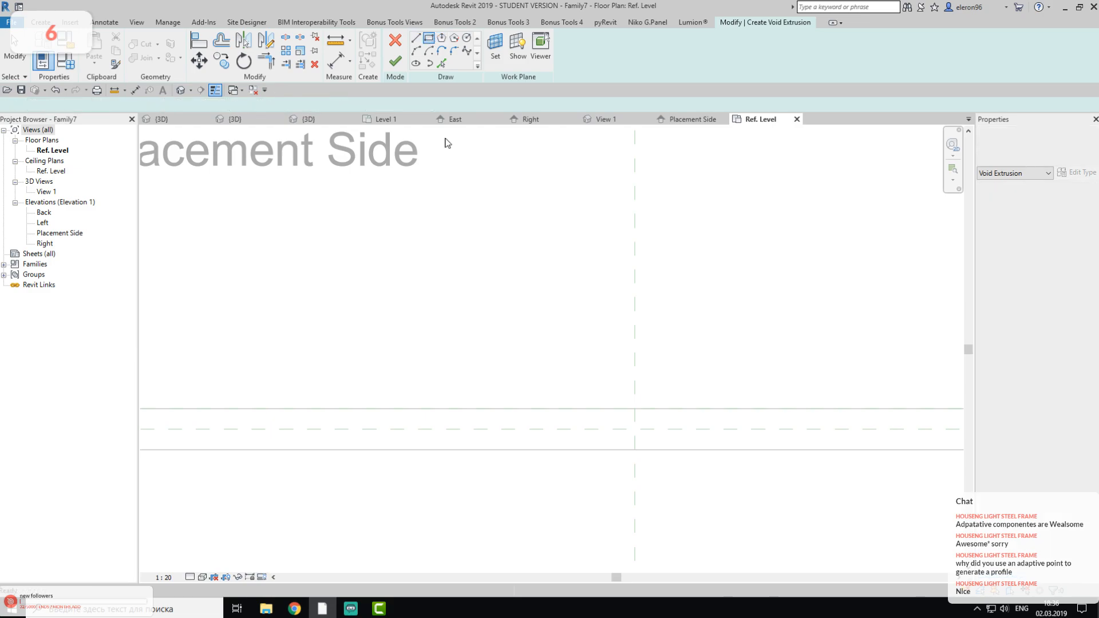
left_click(368, 408)
left_click(586, 449)
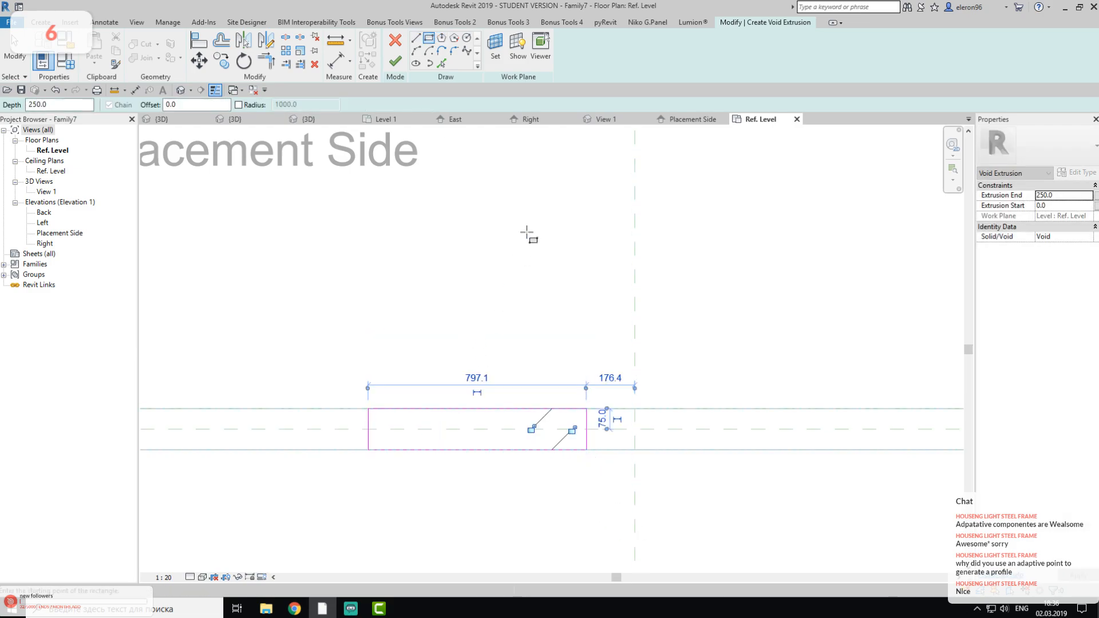
left_click(395, 62)
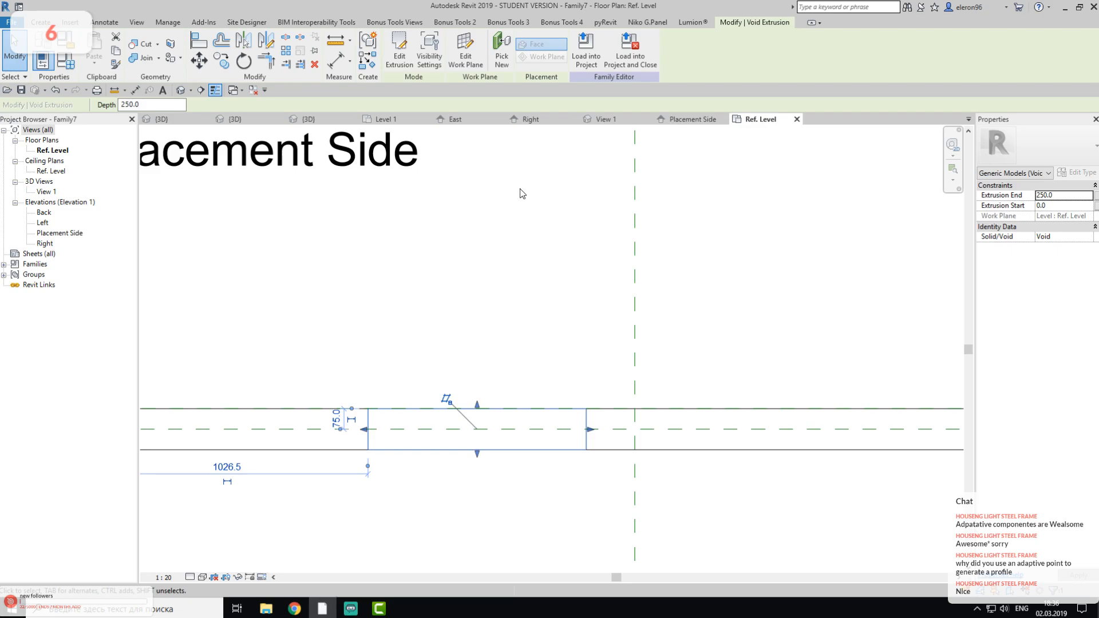
Step: Show the wall in 3D and stretch the void extrusion upwards to a height of about 1873 mm
left_click(179, 90)
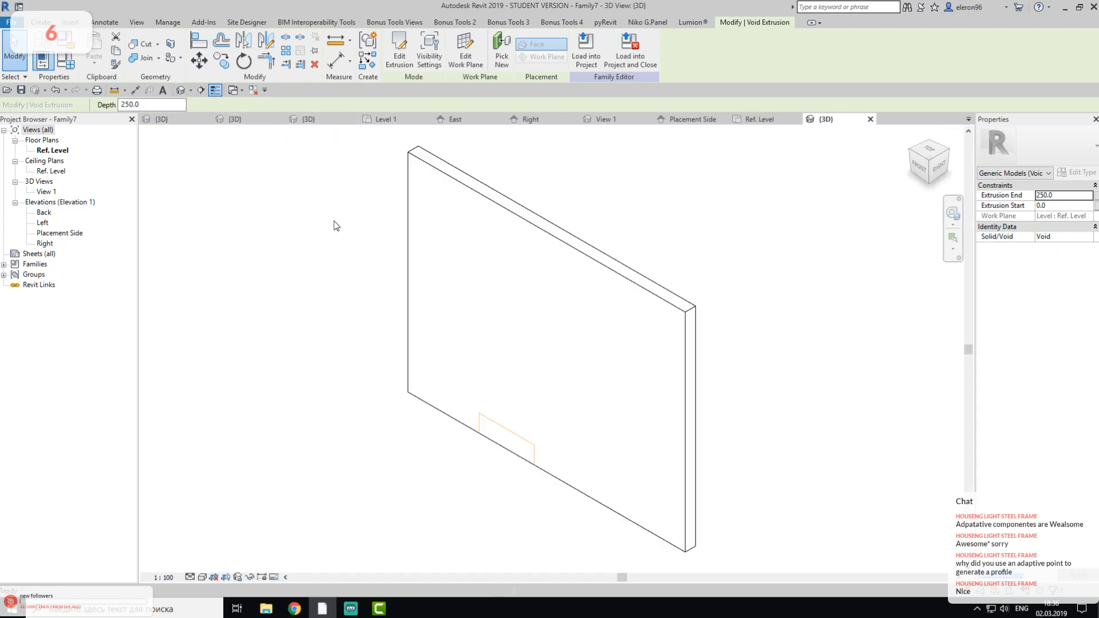
middle_click_drag(515, 452, 595, 425, "shift")
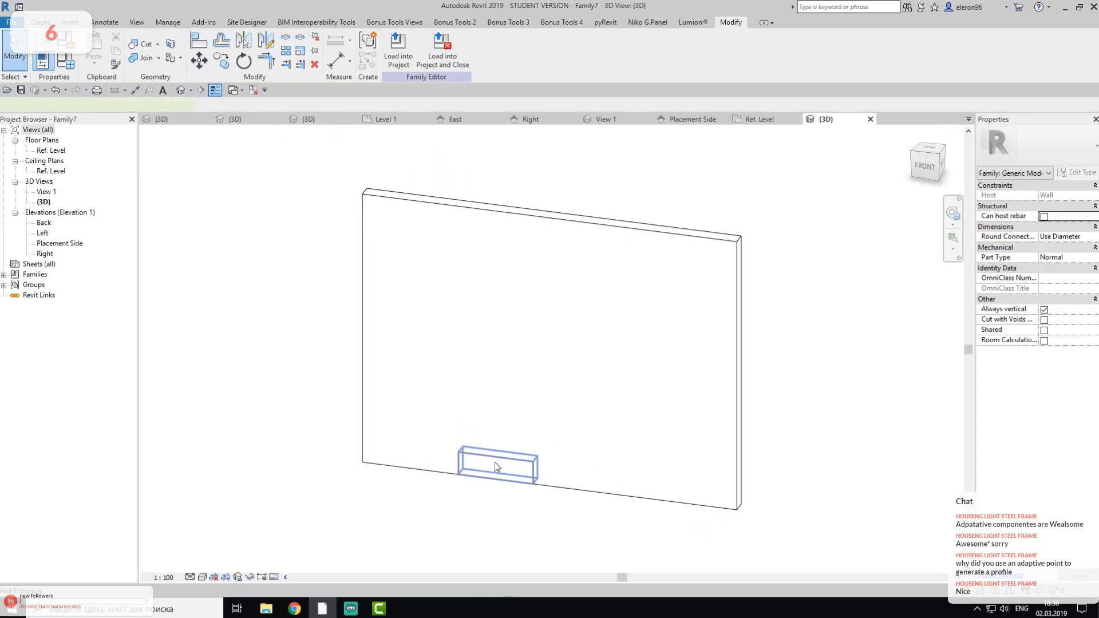
left_click(495, 457)
left_click_drag(497, 448, 487, 320)
middle_click_drag(247, 510, 335, 499, "shift")
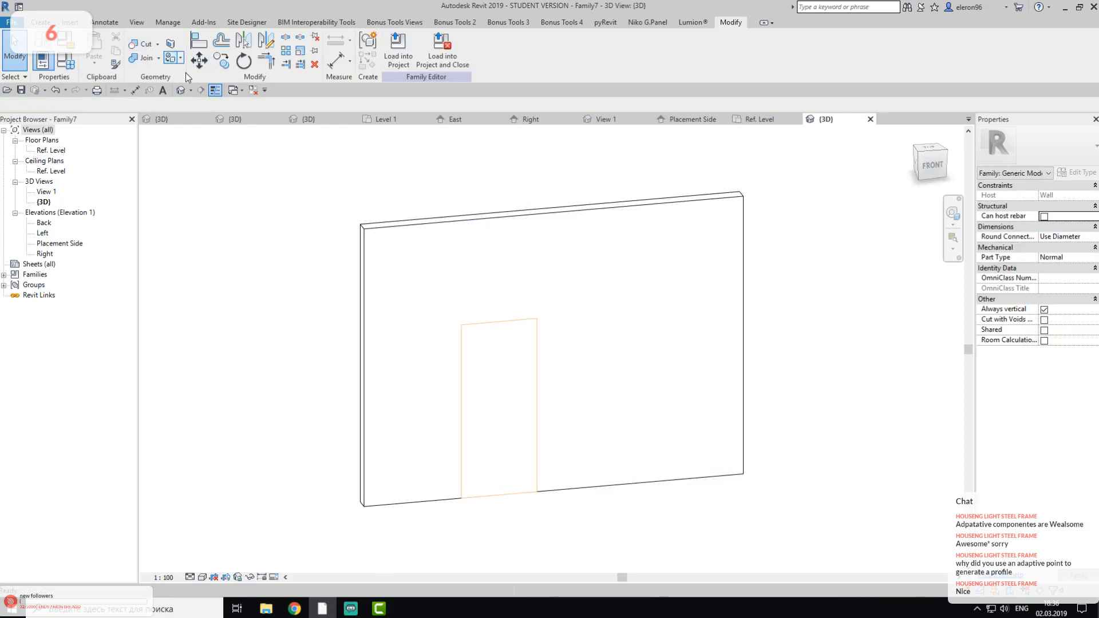
Step: Cut the wall with the void extrusion to form a door-like opening
left_click(159, 49)
left_click(527, 351)
left_click(536, 354)
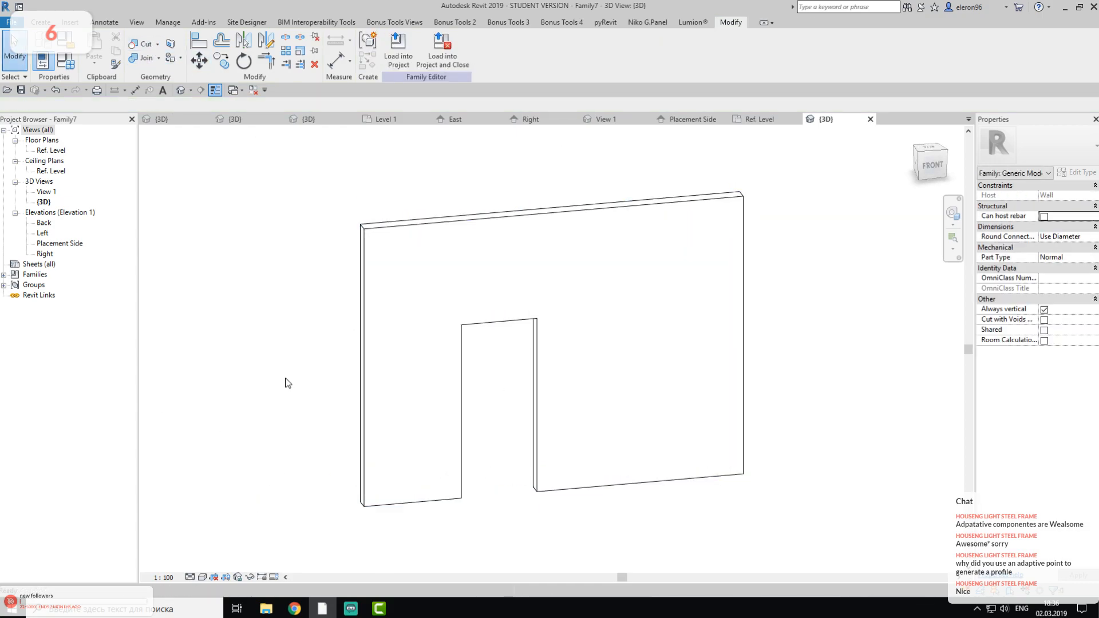
Step: Select the void extrusion in the wall opening and delete it
left_click(498, 356)
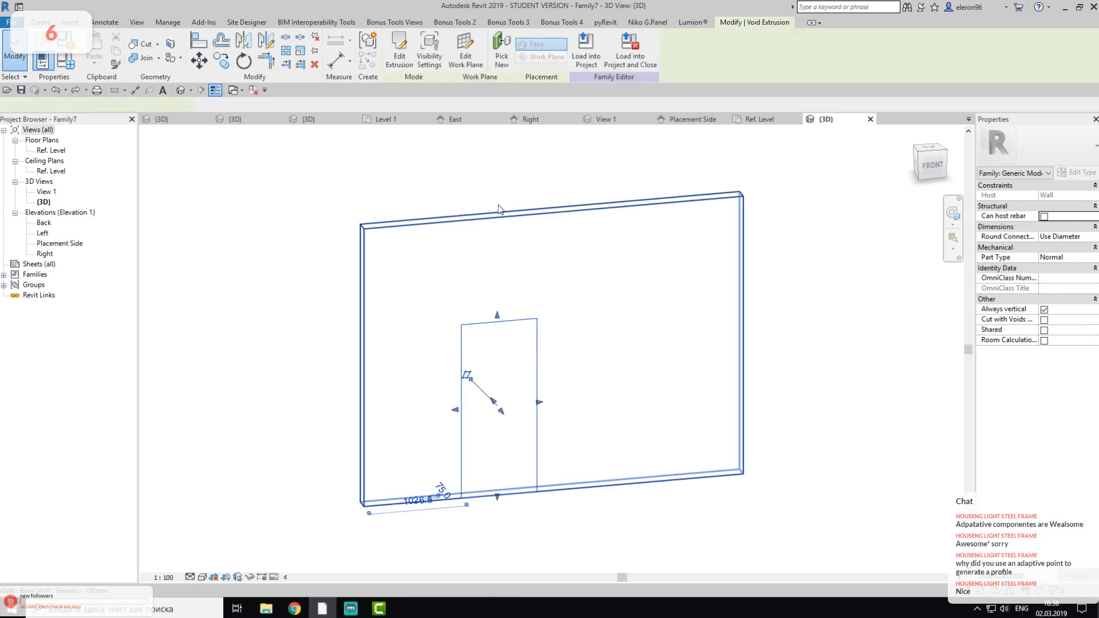
scroll(500, 326, "up", 2)
middle_click_drag(540, 385, 441, 356, "shift")
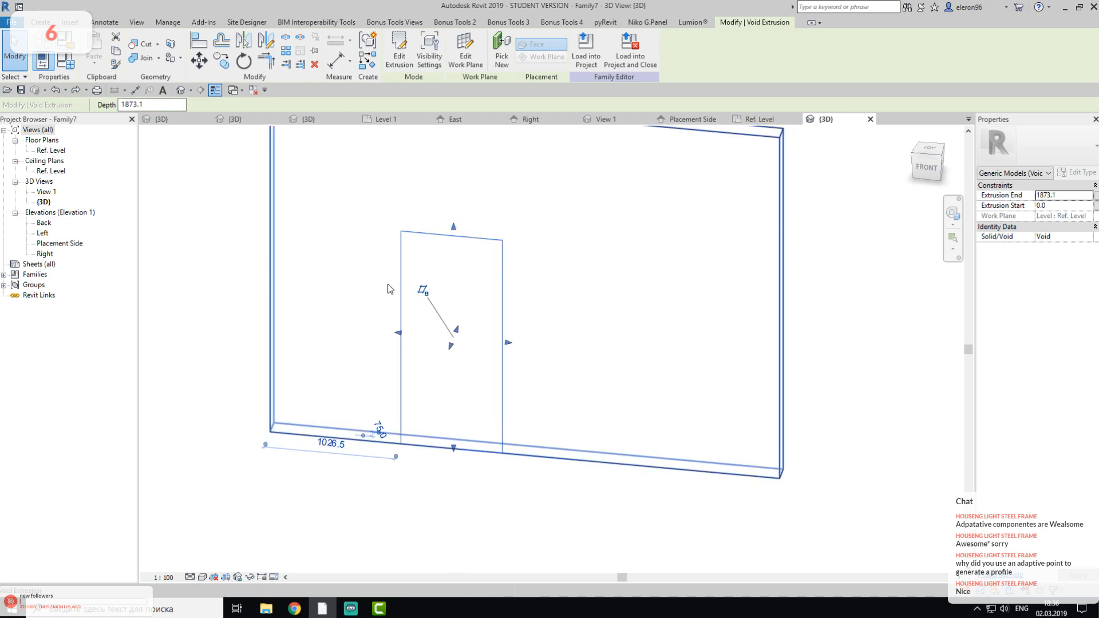
key("Delete")
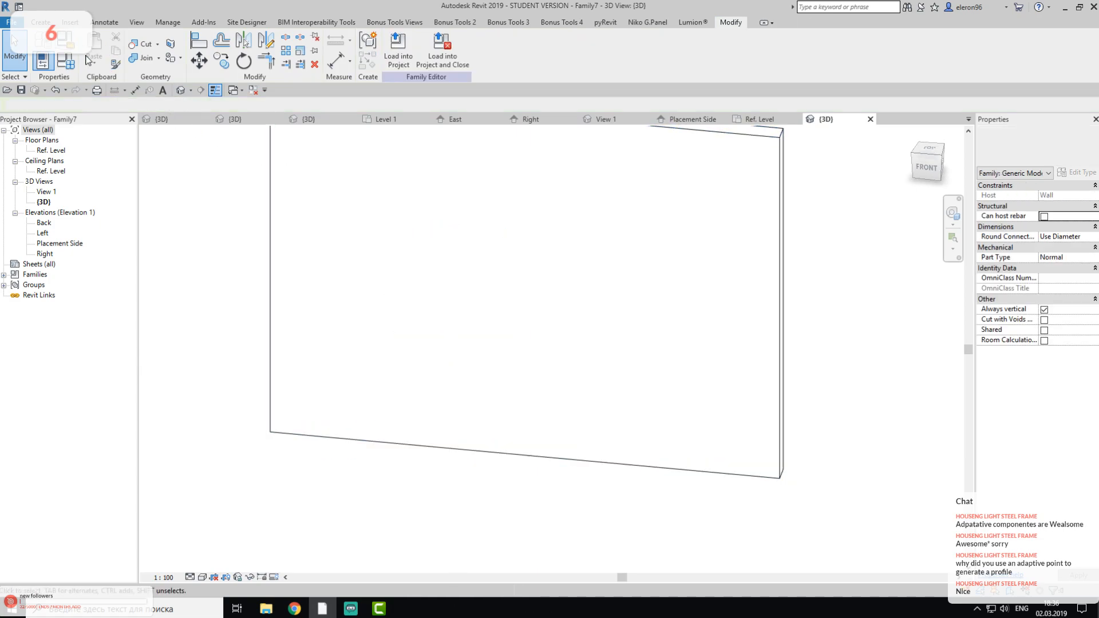
Step: Draw a closed four-sided model-line outline on the wall, with a base about 1083 mm long along its bottom edge
left_click(44, 24)
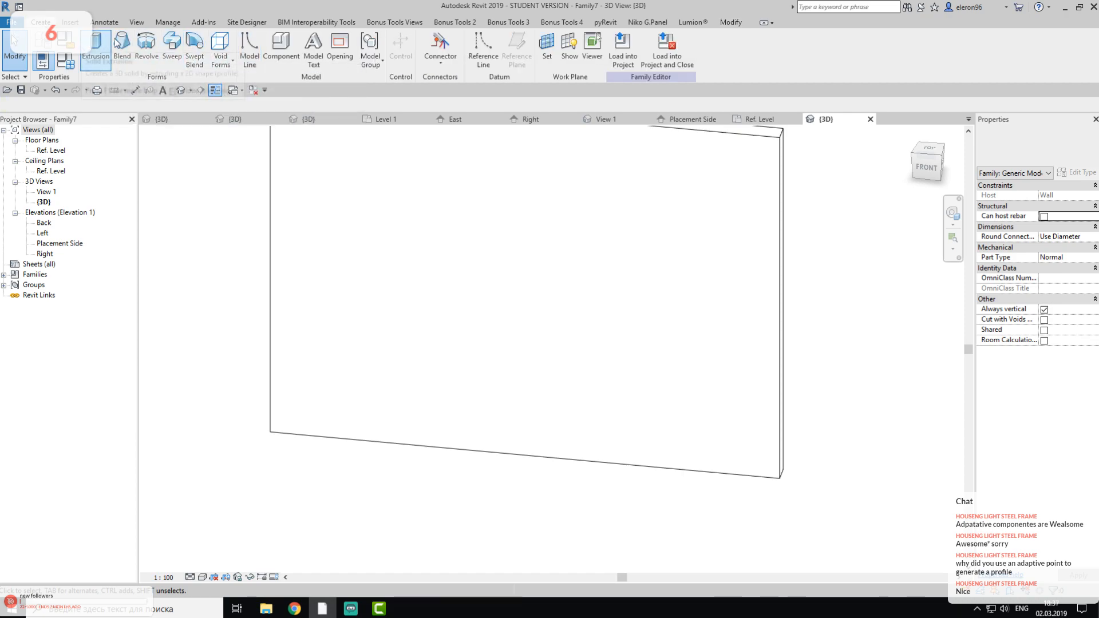
left_click(249, 49)
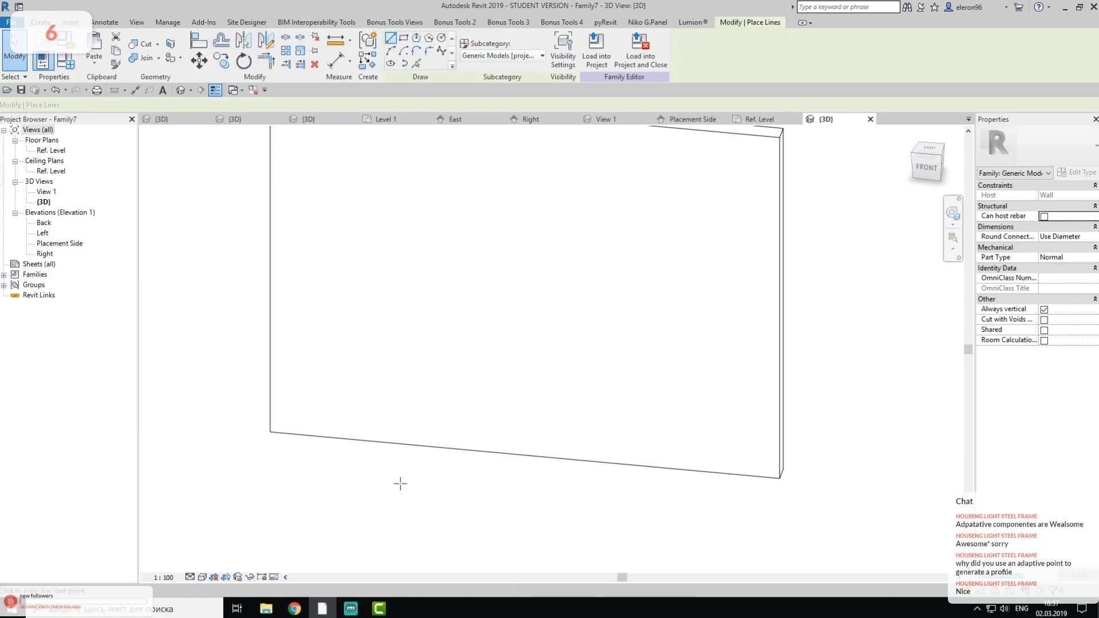
left_click(422, 445)
left_click(411, 304)
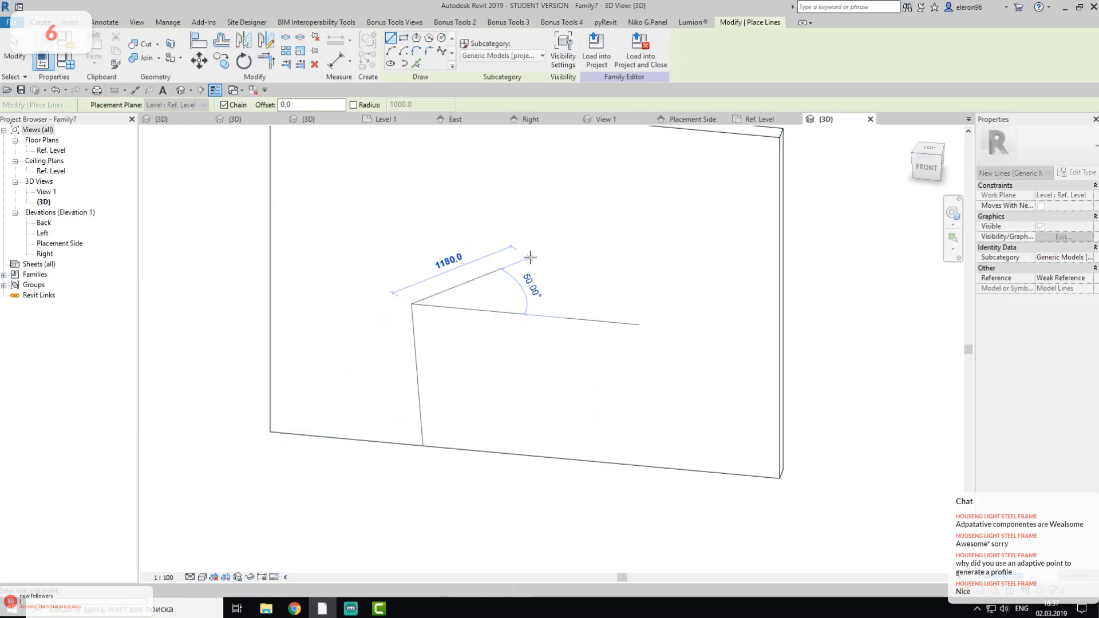
left_click(529, 258)
left_click(560, 459)
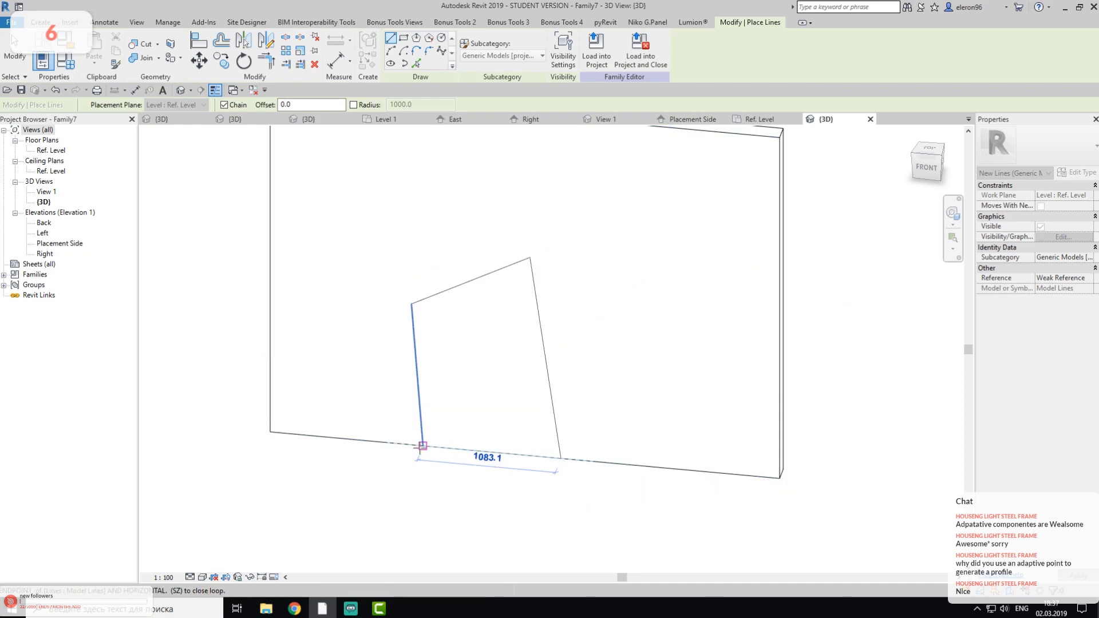
left_click(423, 445)
key("Escape")
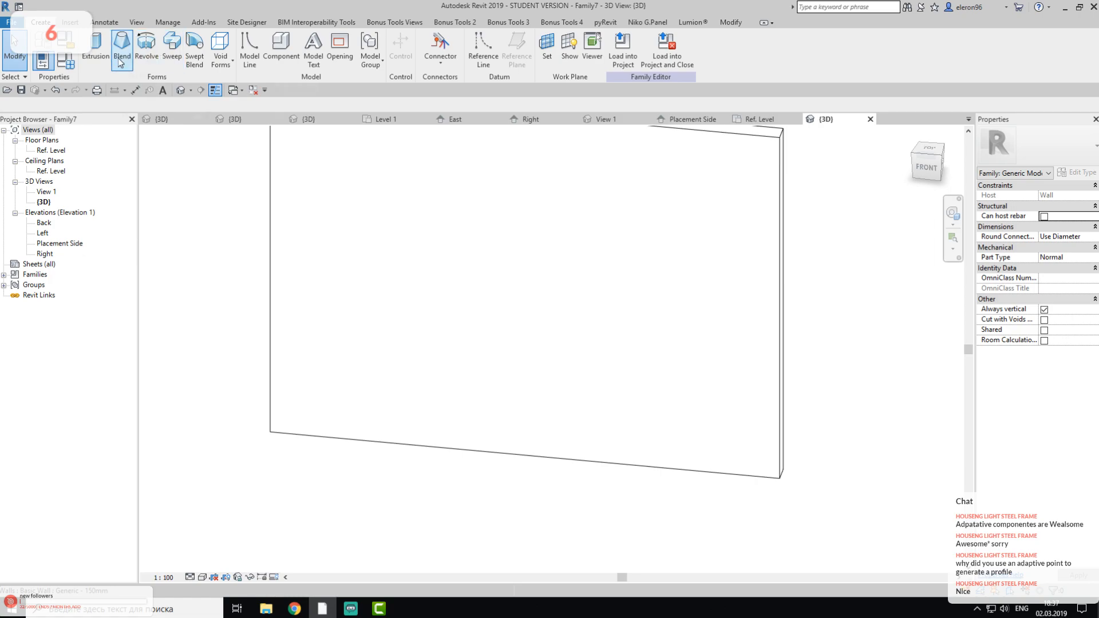
Step: Start a blend and sketch its base as a rectangle about 1754 mm long spanning the wall's thickness
left_click(123, 50)
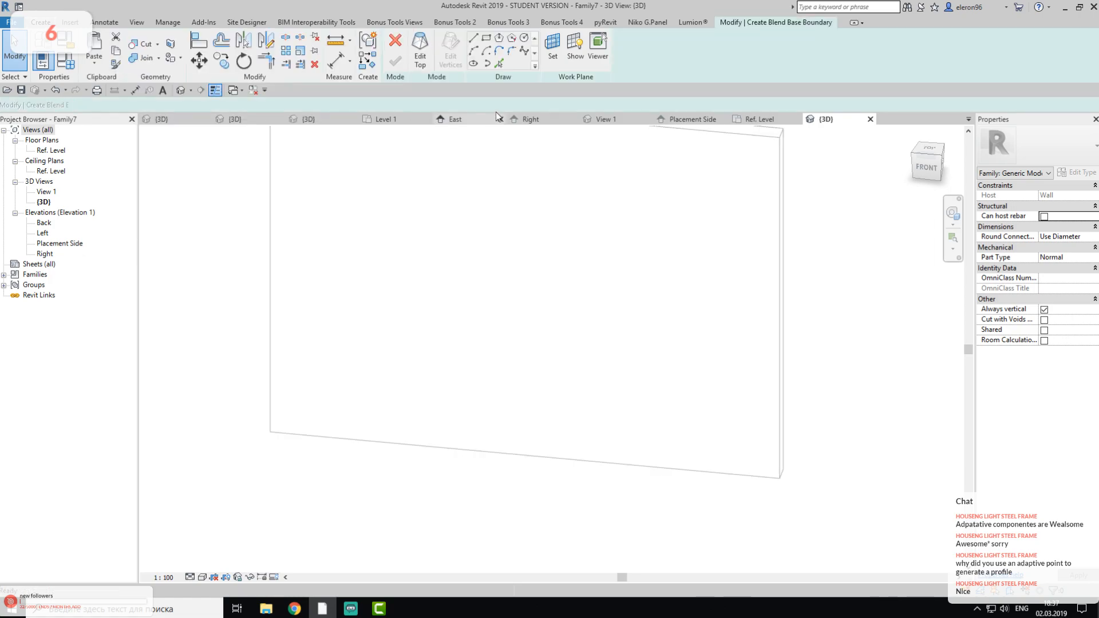
left_click(421, 56)
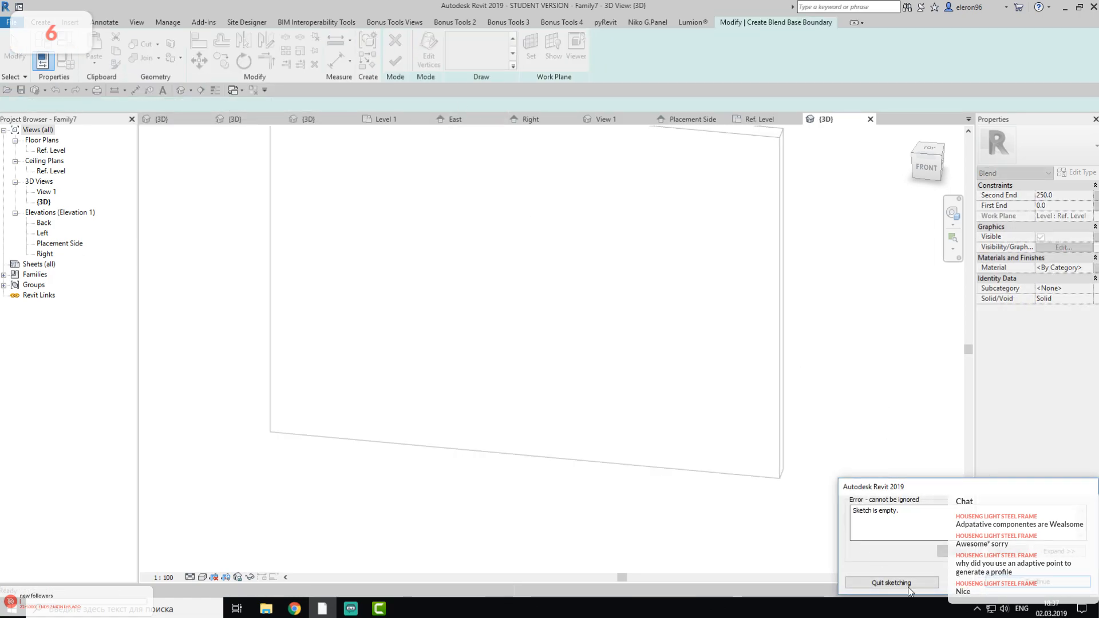
left_click(1050, 581)
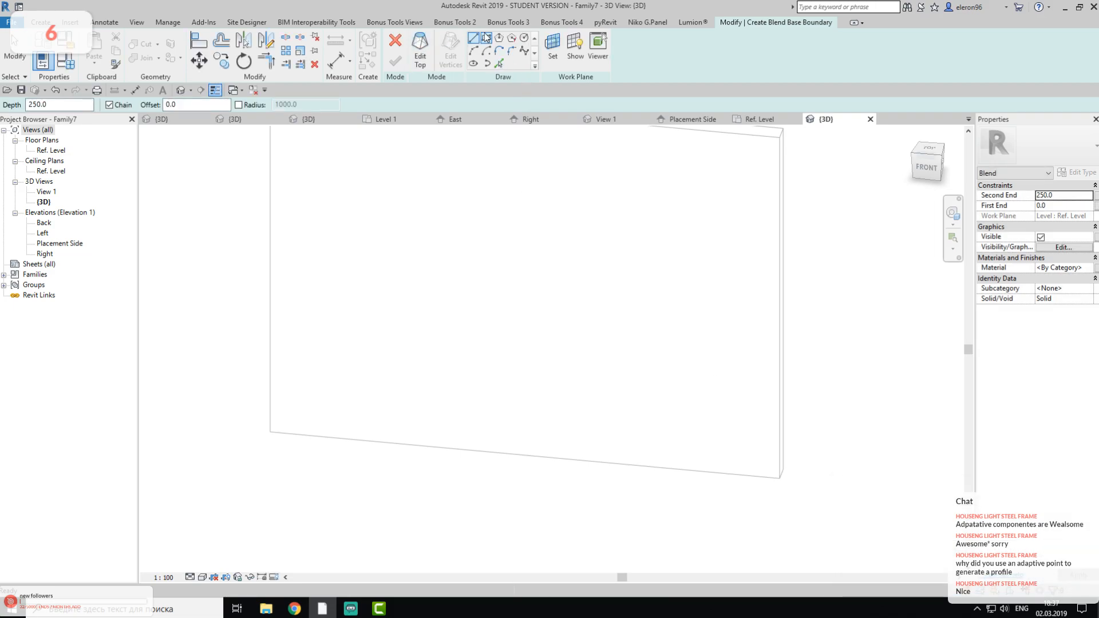
left_click(485, 39)
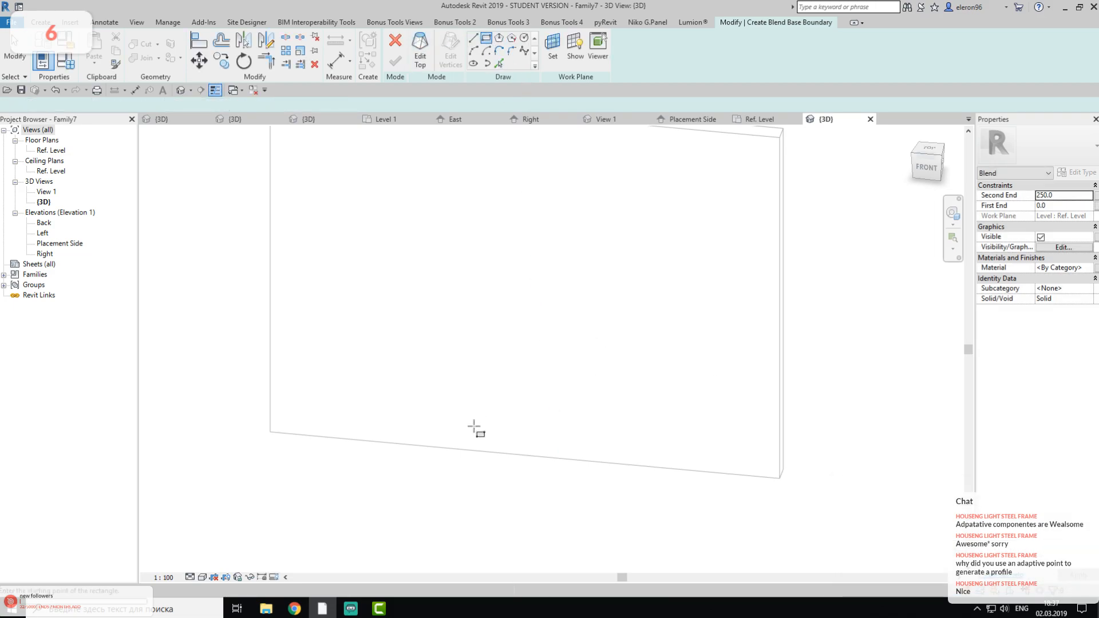
left_click(437, 450)
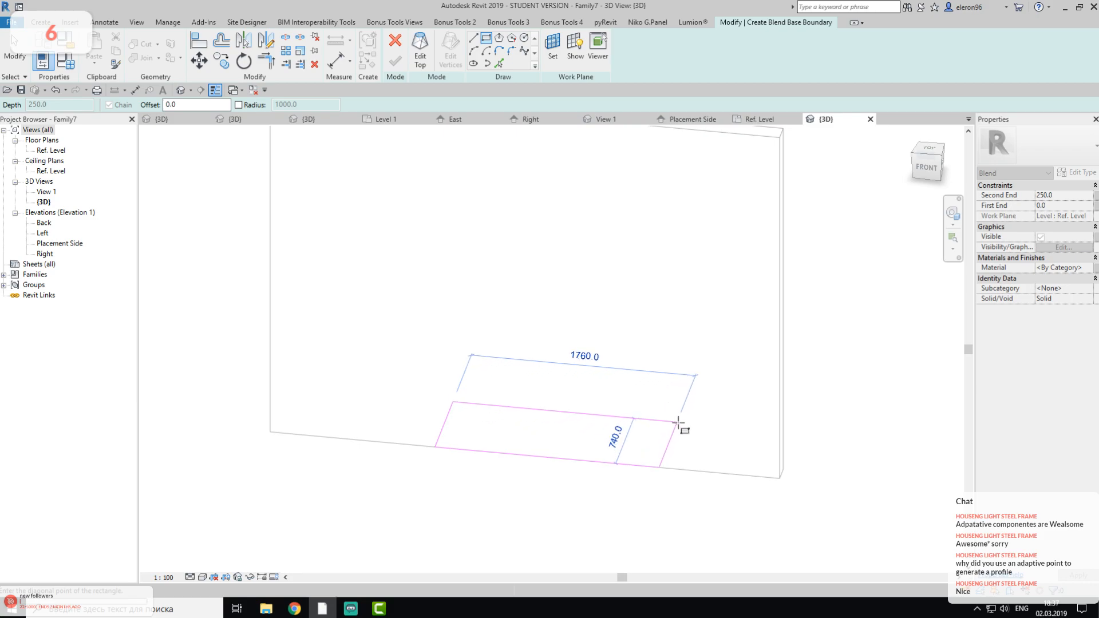
left_click(662, 463)
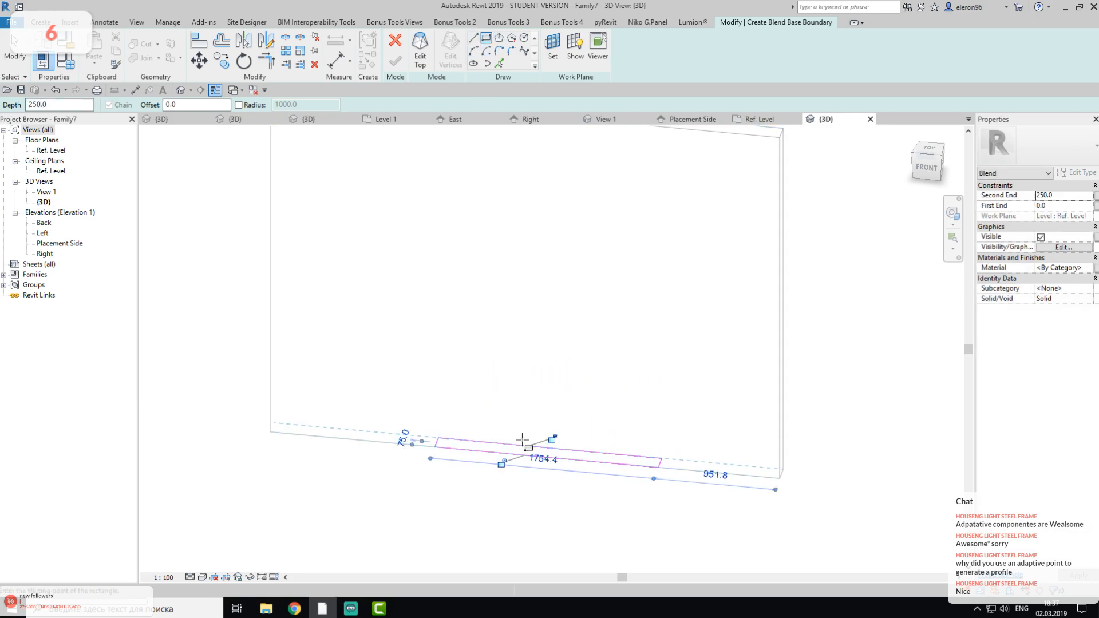
Step: Sketch a shorter rectangle about 700 mm long across the wall's thickness as the blend's top boundary, and finish the blend
left_click(421, 52)
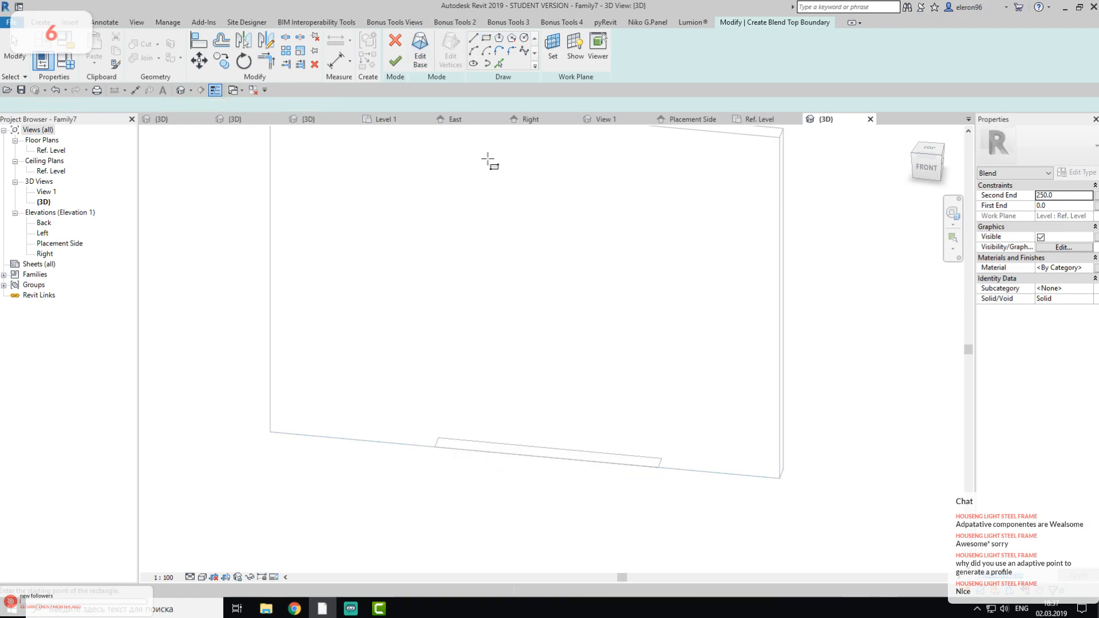
left_click(499, 444)
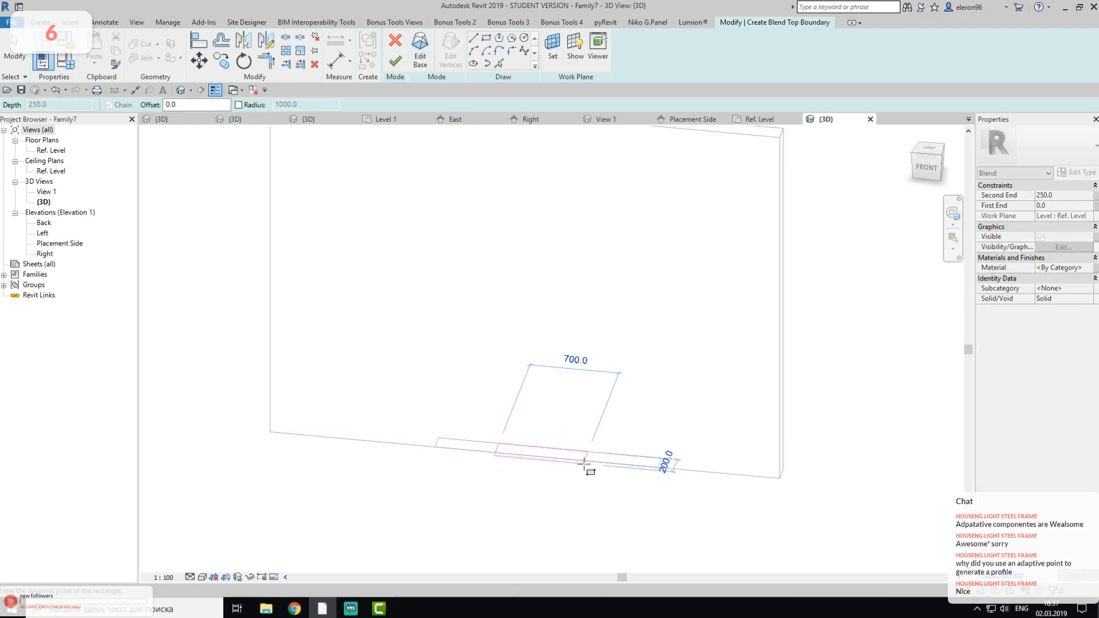
middle_click_drag(630, 477, 457, 186, "shift")
left_click(395, 61)
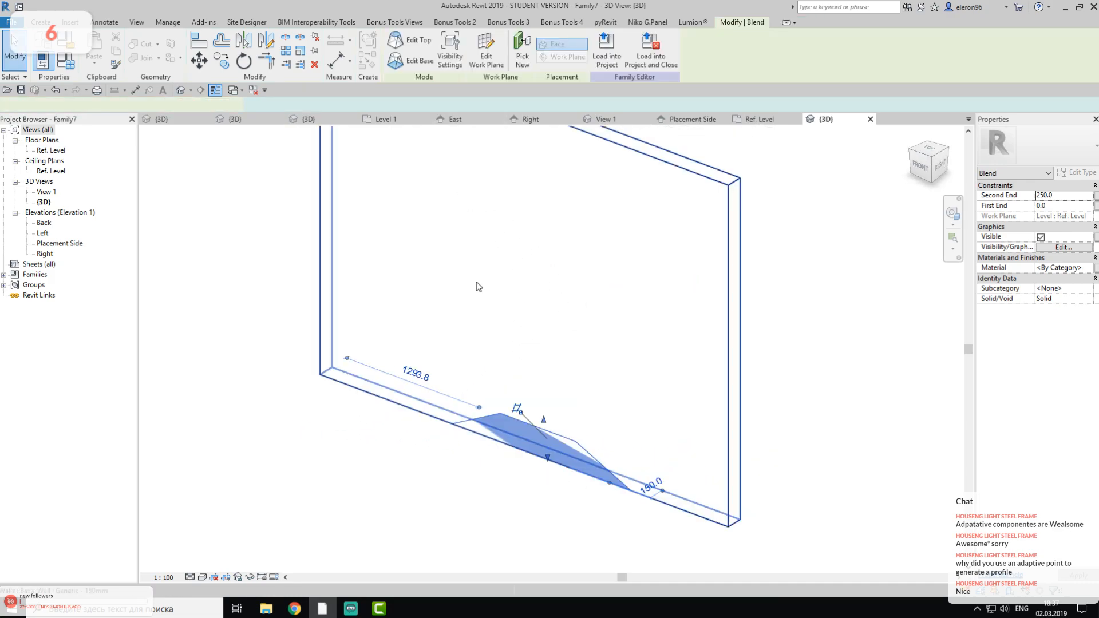
Step: Stretch the blend upwards to a height of about 1769 mm and change it from solid to void
middle_click_drag(544, 344, 513, 403, "shift")
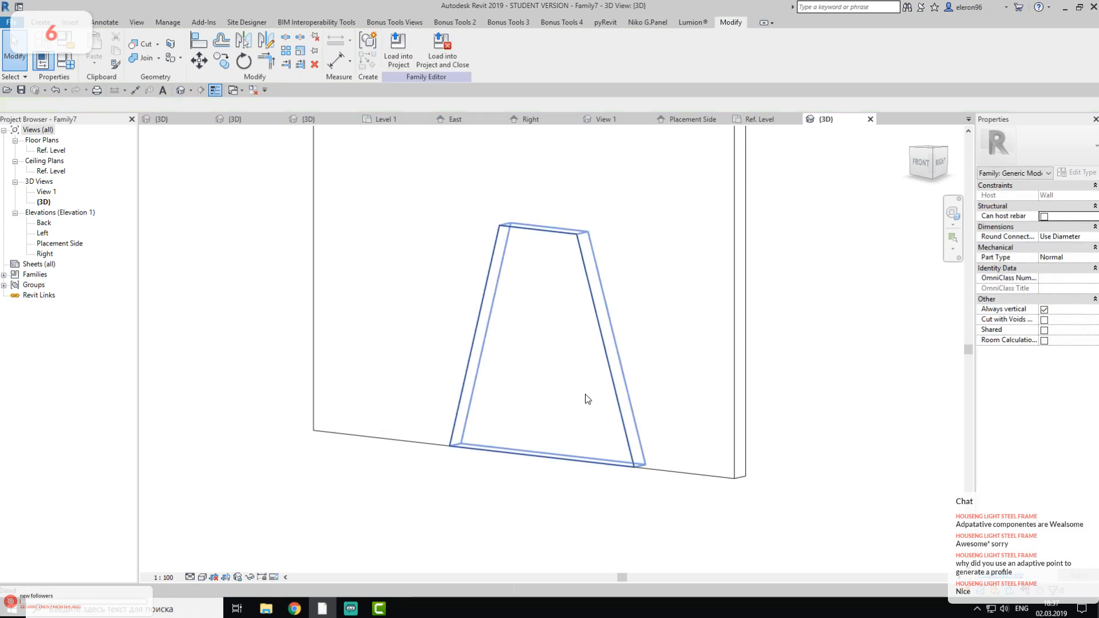
left_click(1085, 301)
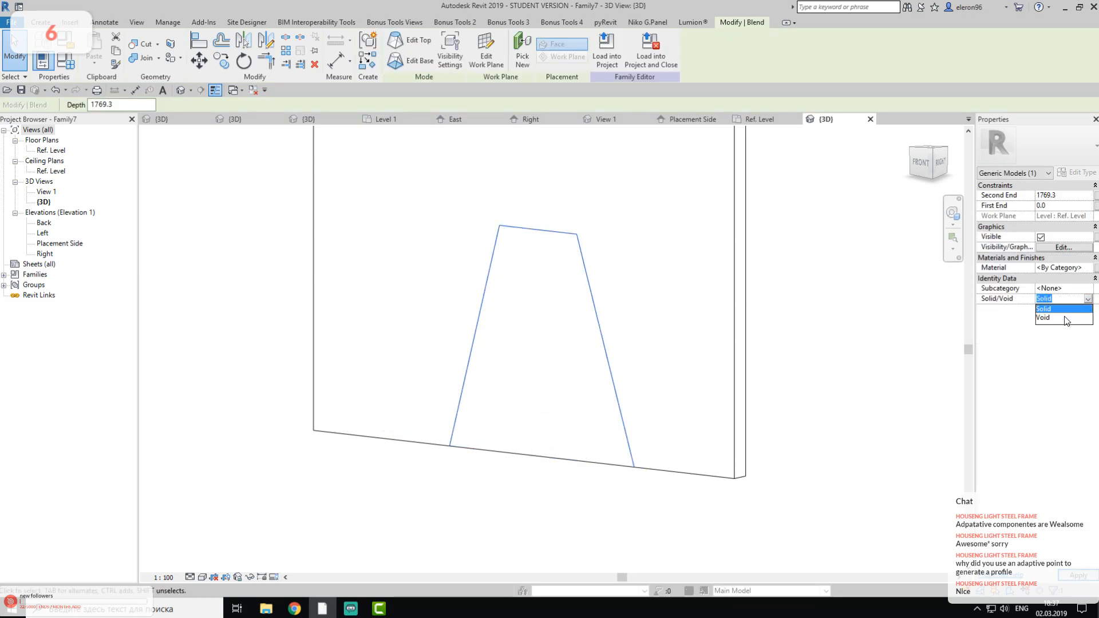
left_click(1066, 318)
Step: Cut the wall with the void blend to form a trapezoidal opening, and inspect it from the back
left_click(578, 522)
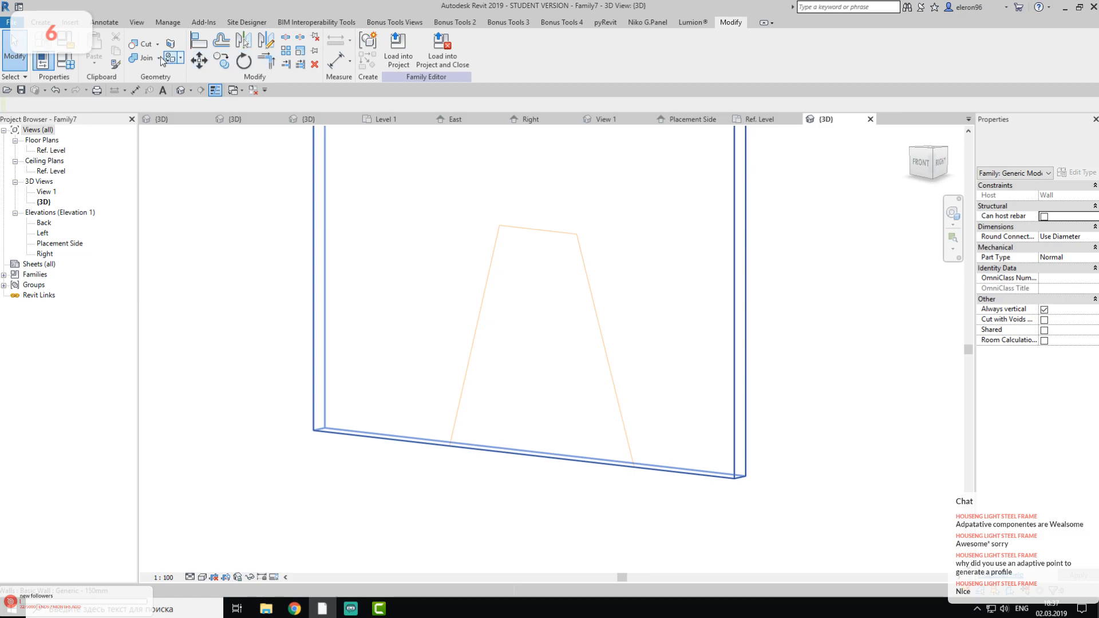
left_click(146, 44)
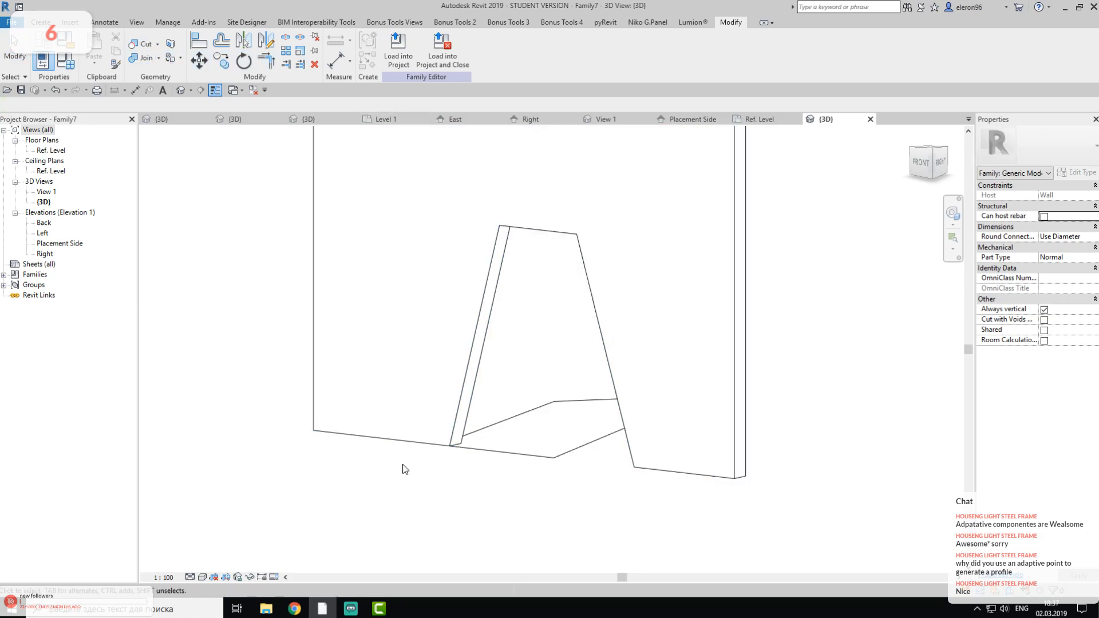
middle_click_drag(354, 528, 565, 507, "shift")
middle_click_drag(632, 420, 556, 461, "shift")
middle_click_drag(584, 344, 524, 319, "shift")
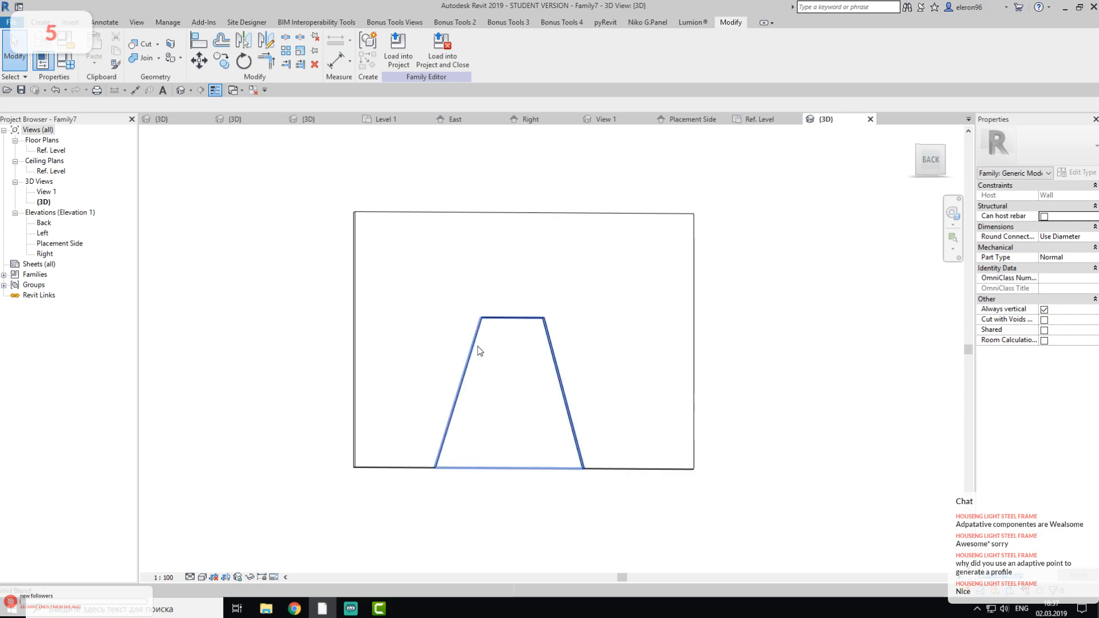
Step: Stretch the void blend through the top of the wall to a height of about 3478 mm, and undo the change
left_click(502, 351)
left_click_drag(515, 303, 532, 184)
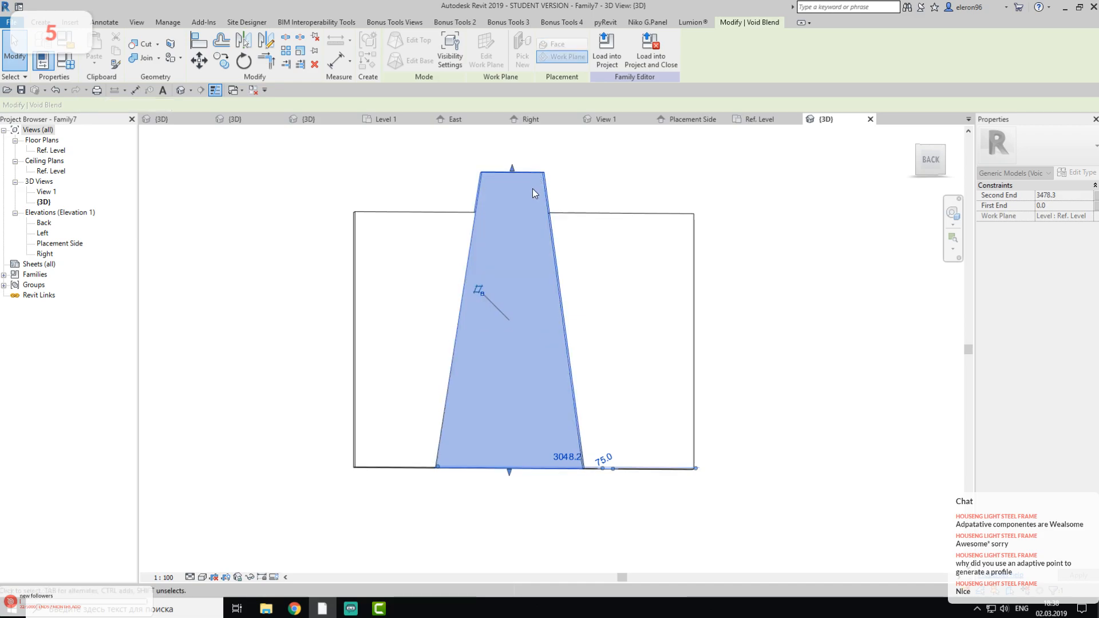
left_click(722, 185)
middle_click_drag(718, 187, 678, 301, "shift")
left_click(513, 327)
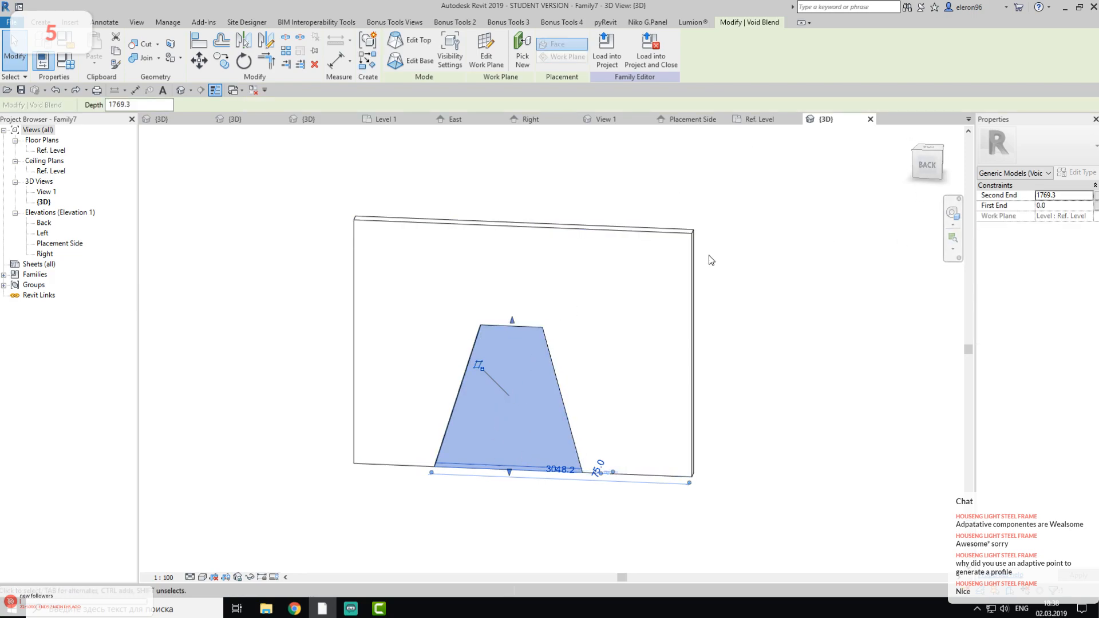
left_click(769, 216)
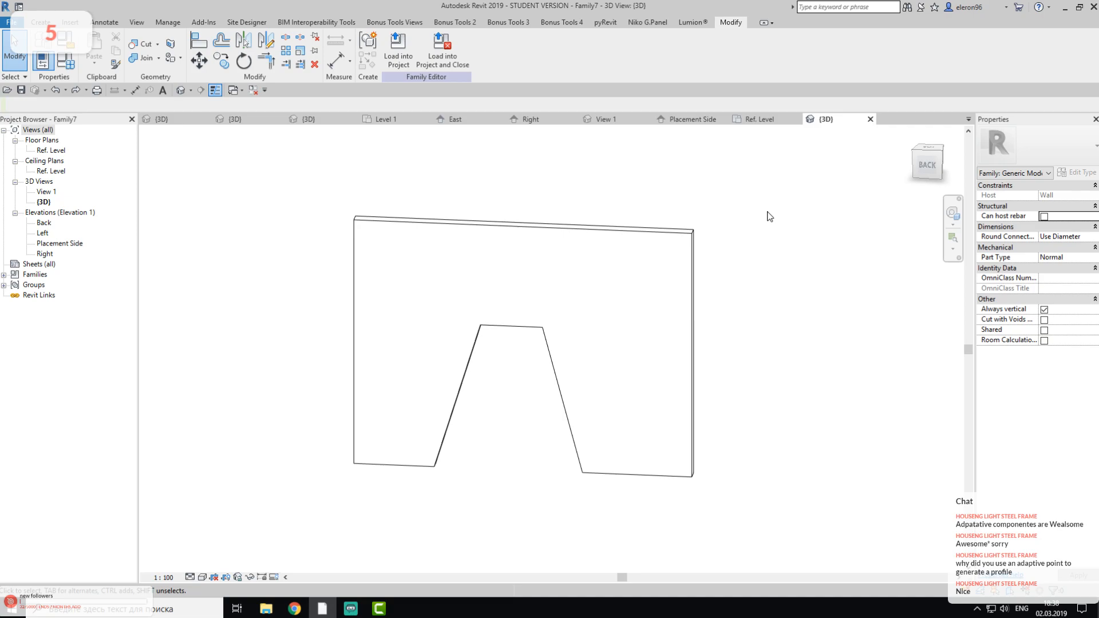
Step: Try to create a void swept blend with the three edges of the trapezoidal opening as its path
left_click(40, 22)
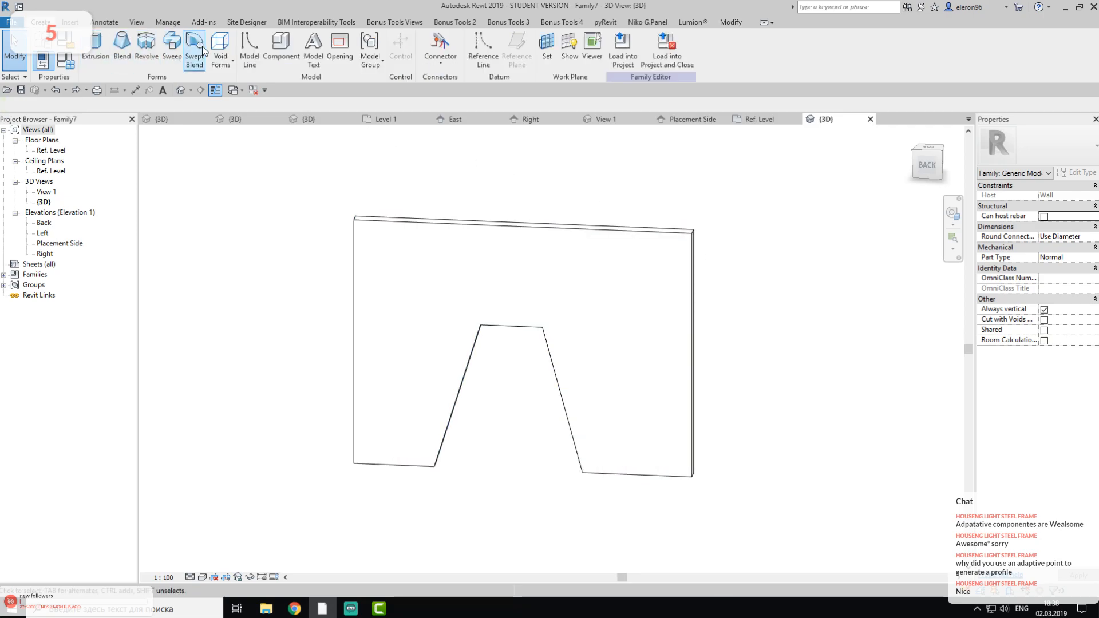
left_click(219, 65)
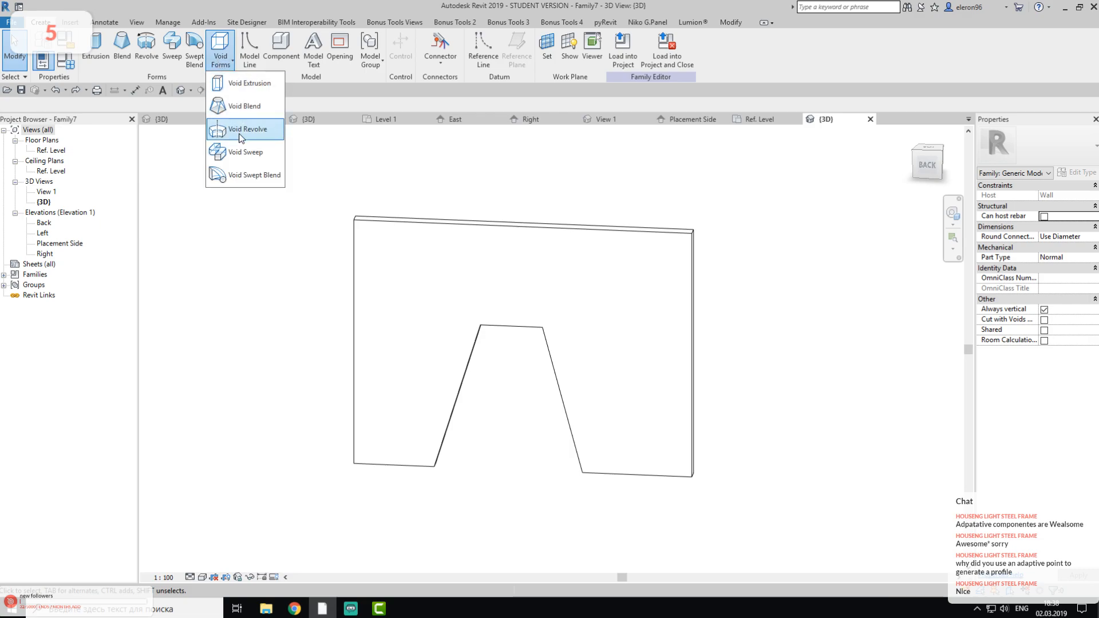
left_click(246, 176)
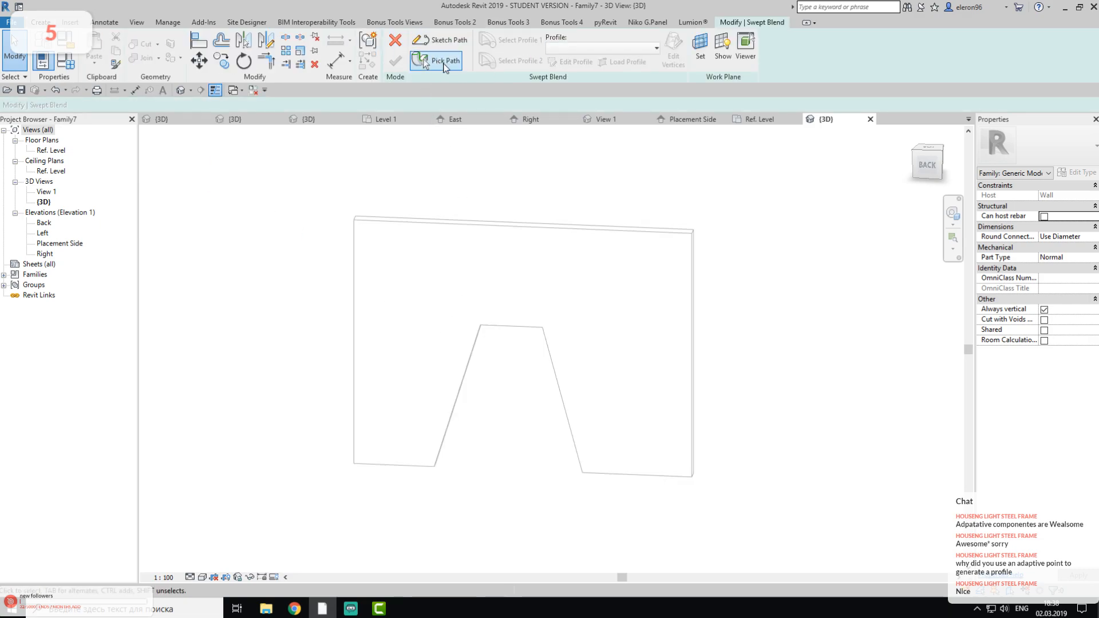
left_click(445, 61)
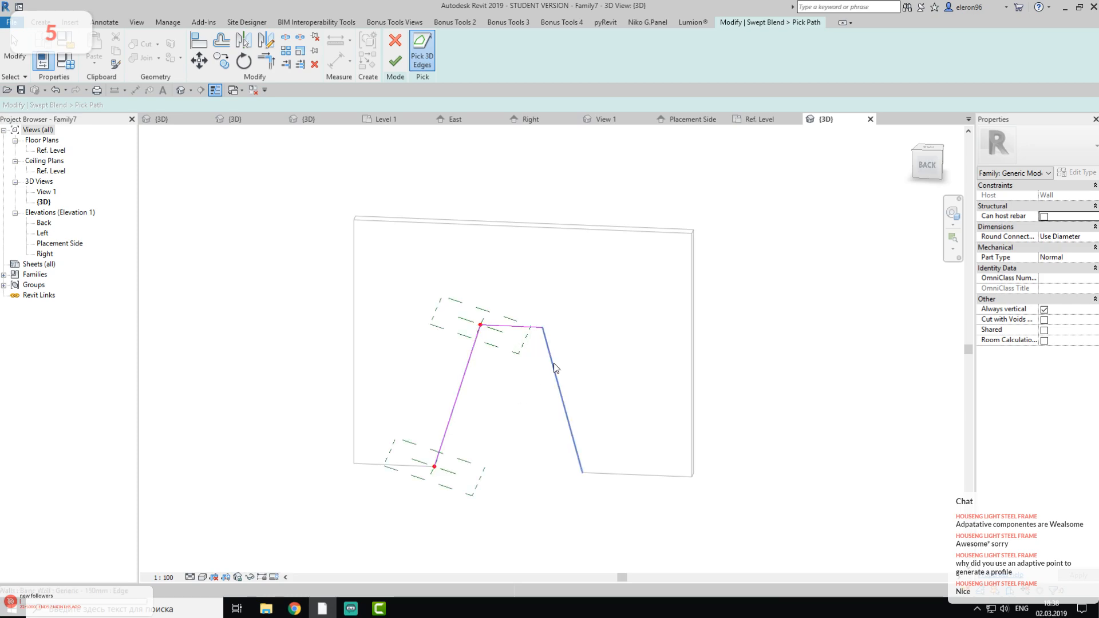
middle_click_drag(517, 428, 433, 312, "shift")
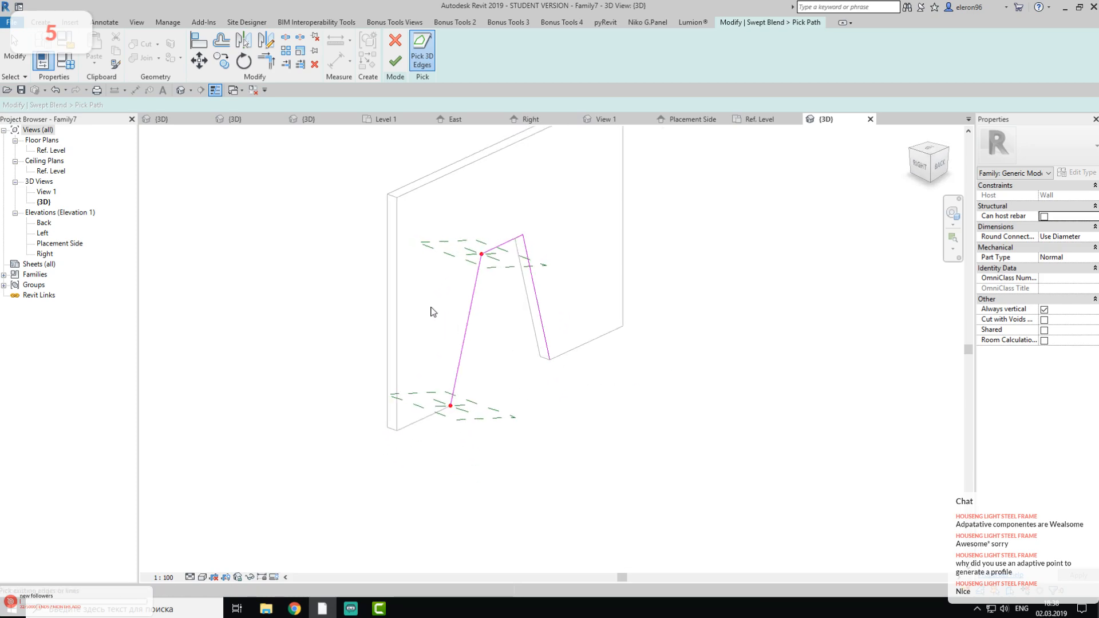
left_click(392, 62)
left_click(1013, 585)
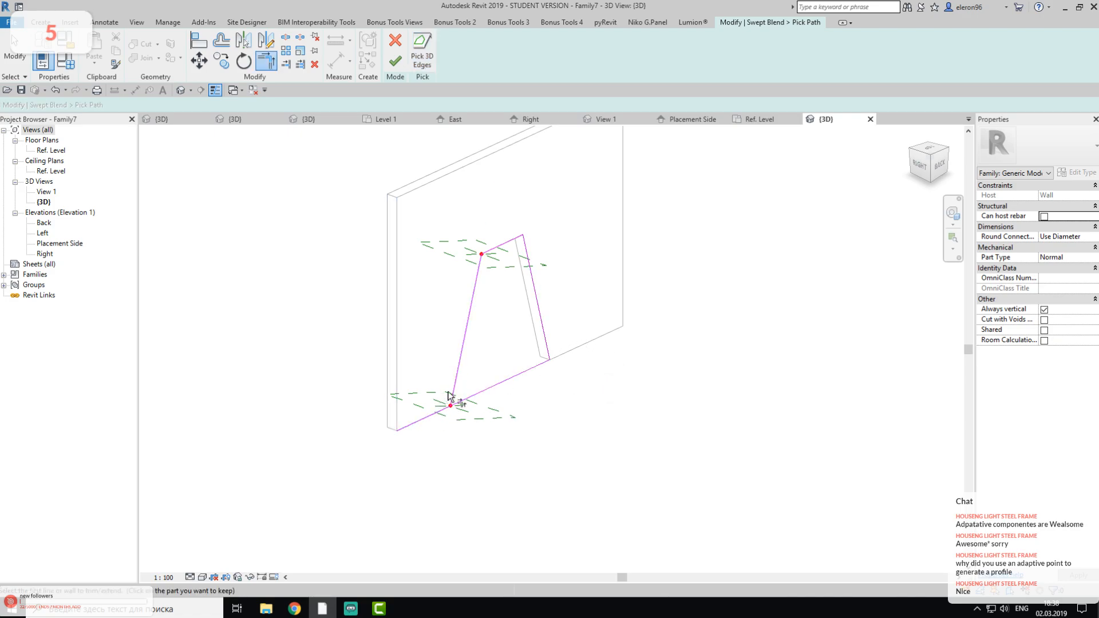
Step: Trim the wall's bottom edge line to close the swept blend path, try to finish it, and cancel the swept blend
left_click(483, 395)
left_click(395, 59)
key("Escape")
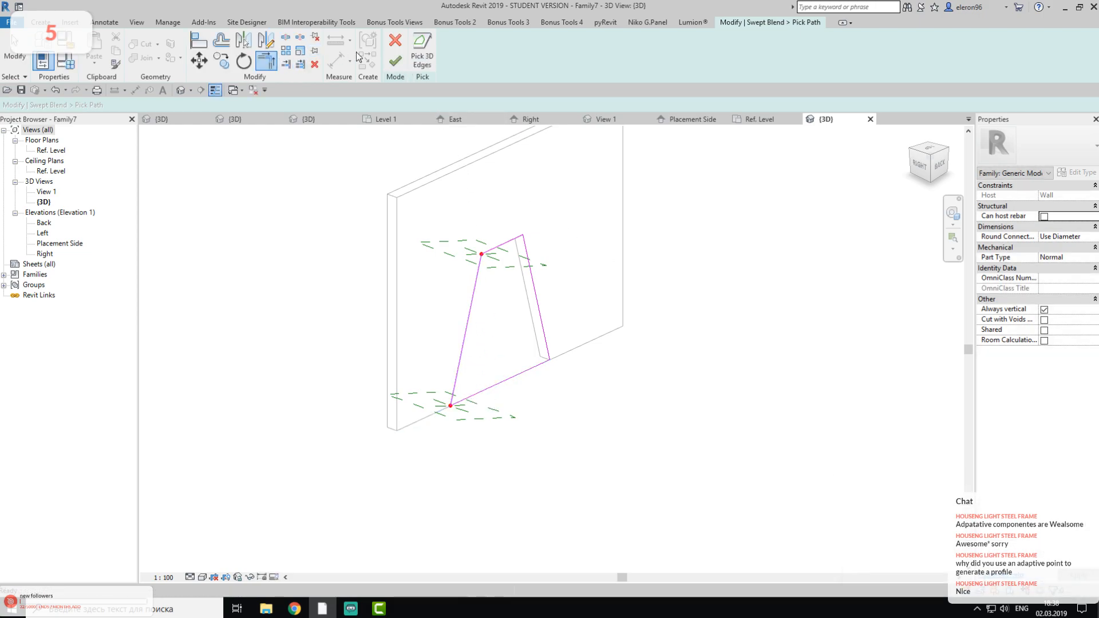
left_click(395, 42)
left_click(578, 311)
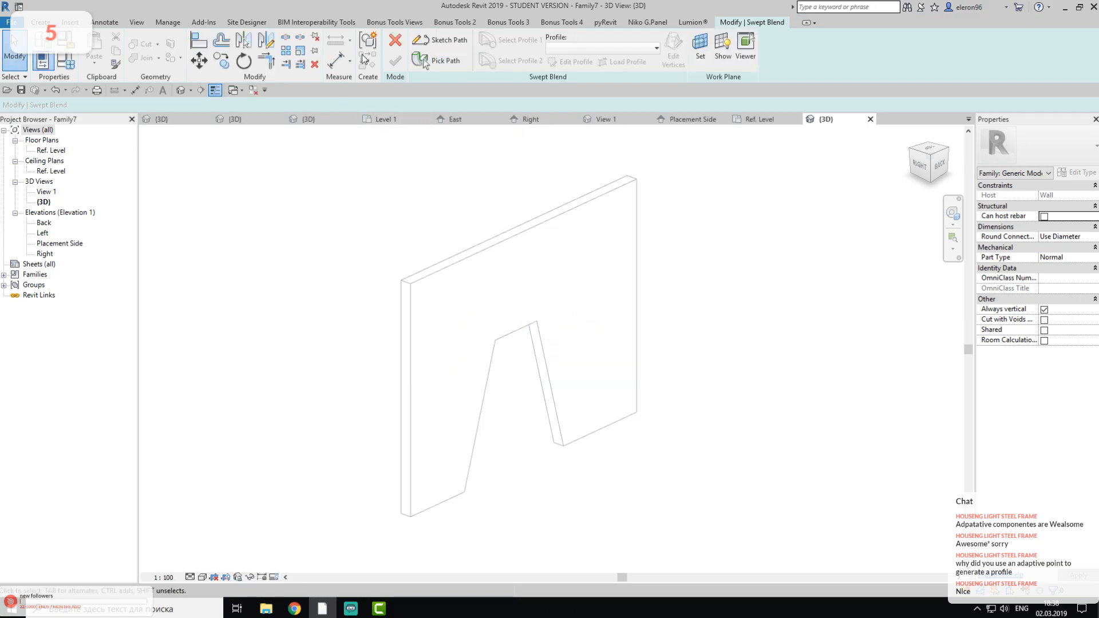
left_click(394, 41)
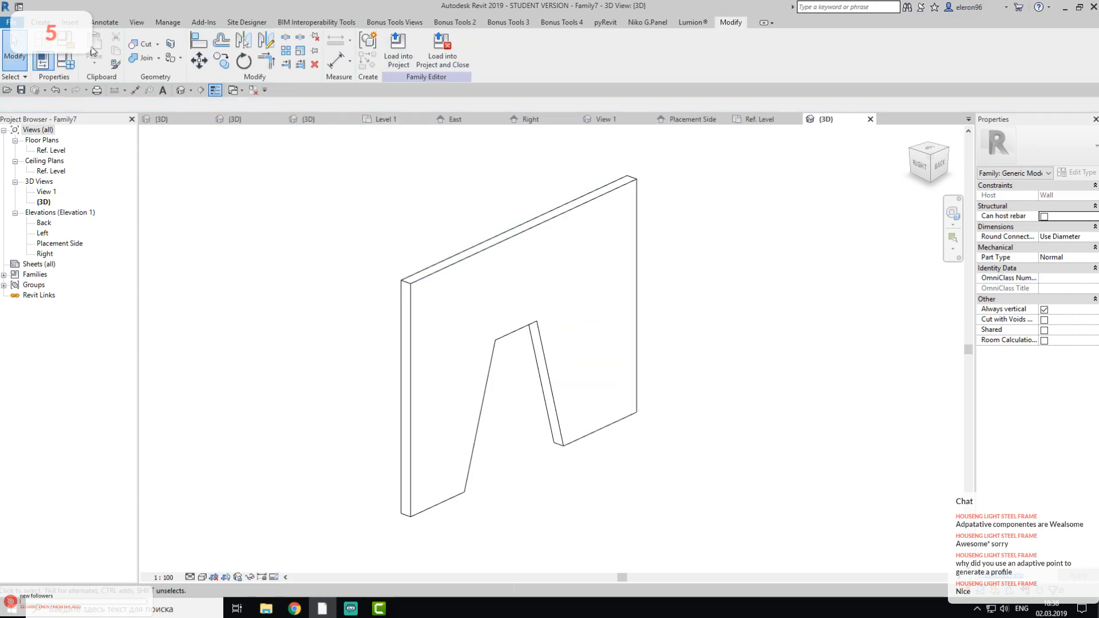
Step: Start a void sweep and pick the three edges of the trapezoidal opening as its path
left_click(39, 24)
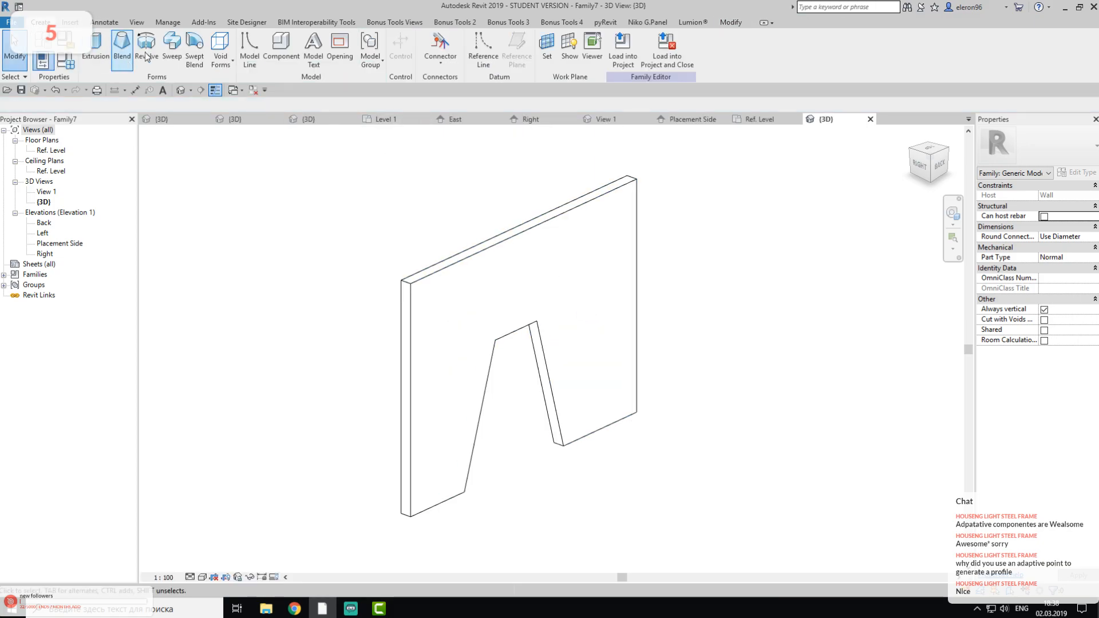
left_click(233, 65)
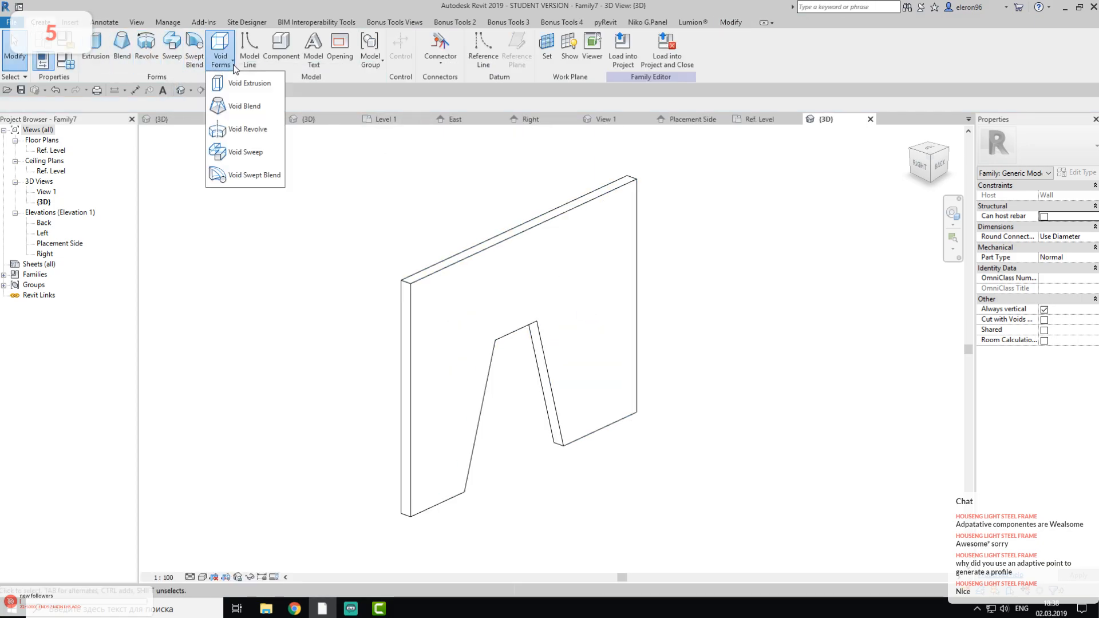
left_click(246, 152)
left_click(496, 62)
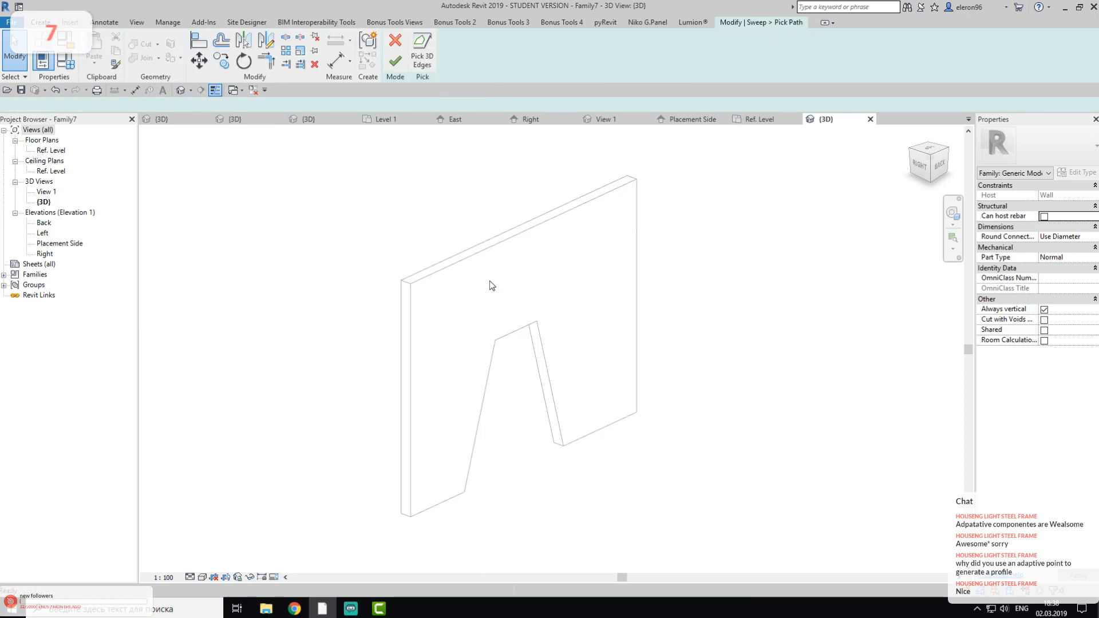
left_click(486, 387)
left_click(518, 330)
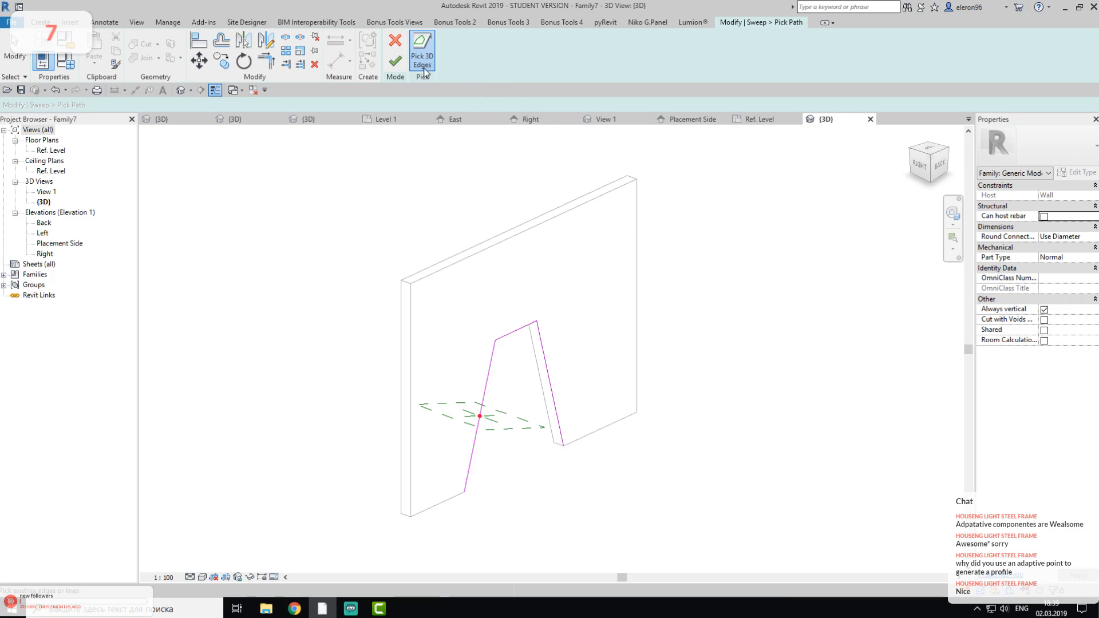
left_click(387, 61)
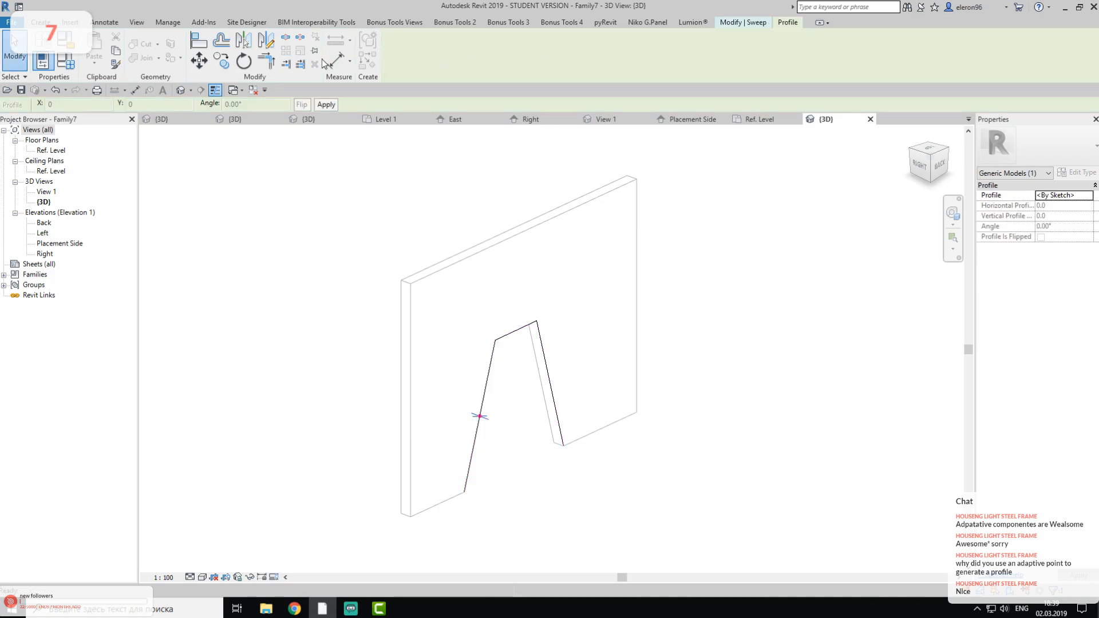
Step: Sketch a rectangular sweep profile of about 60 by 40 mm from the path's work plane origin
left_click(479, 416)
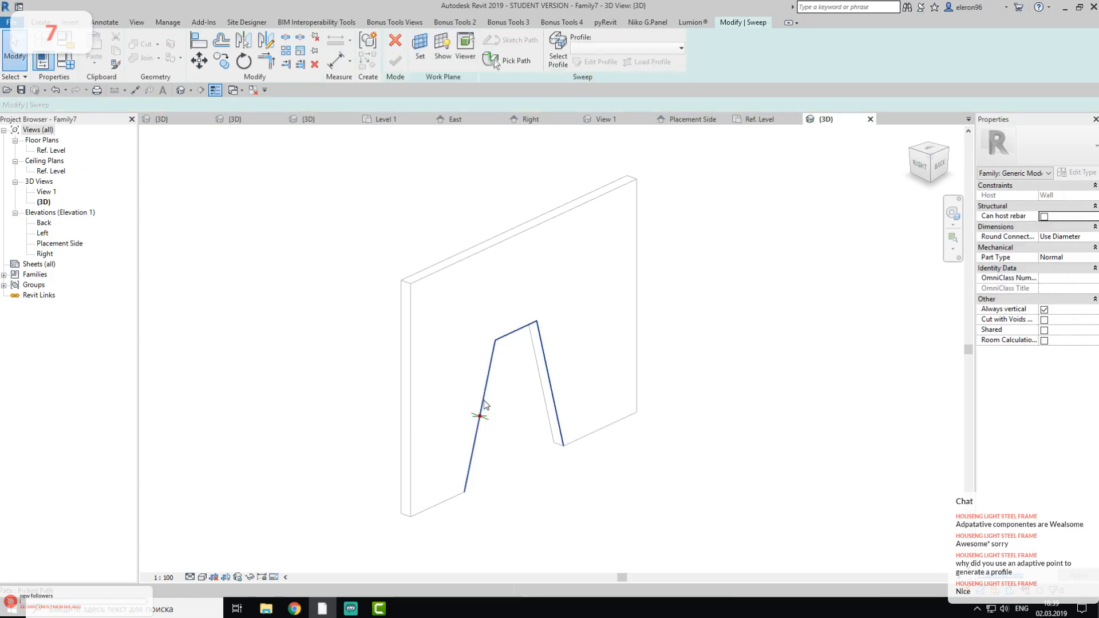
left_click(734, 21)
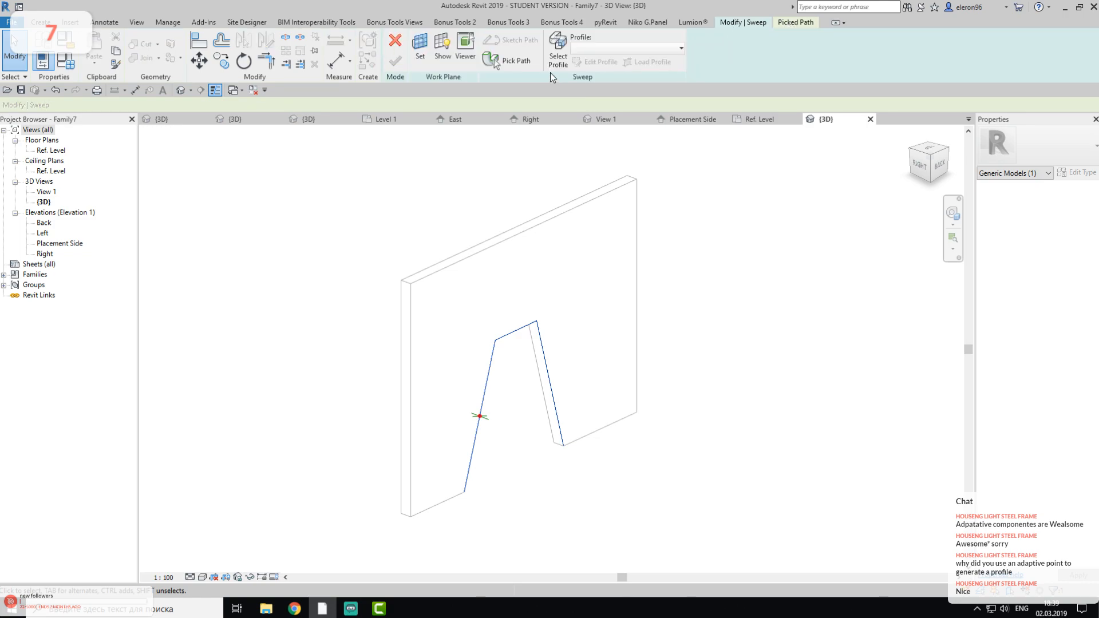
left_click(558, 57)
scroll(484, 346, "up", 5)
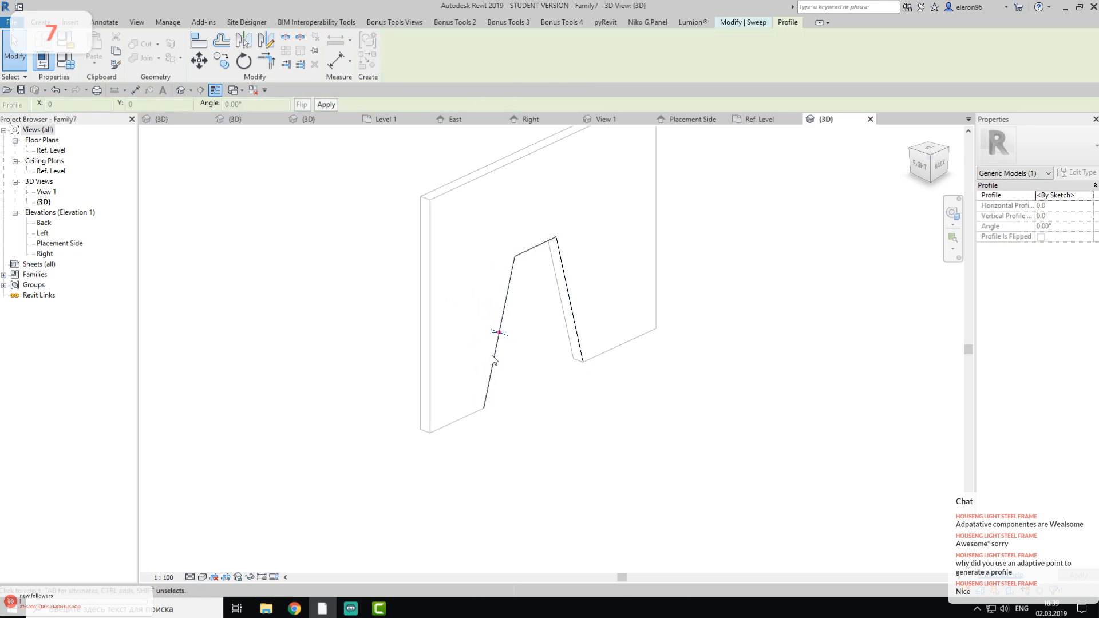
left_click(767, 24)
left_click(585, 62)
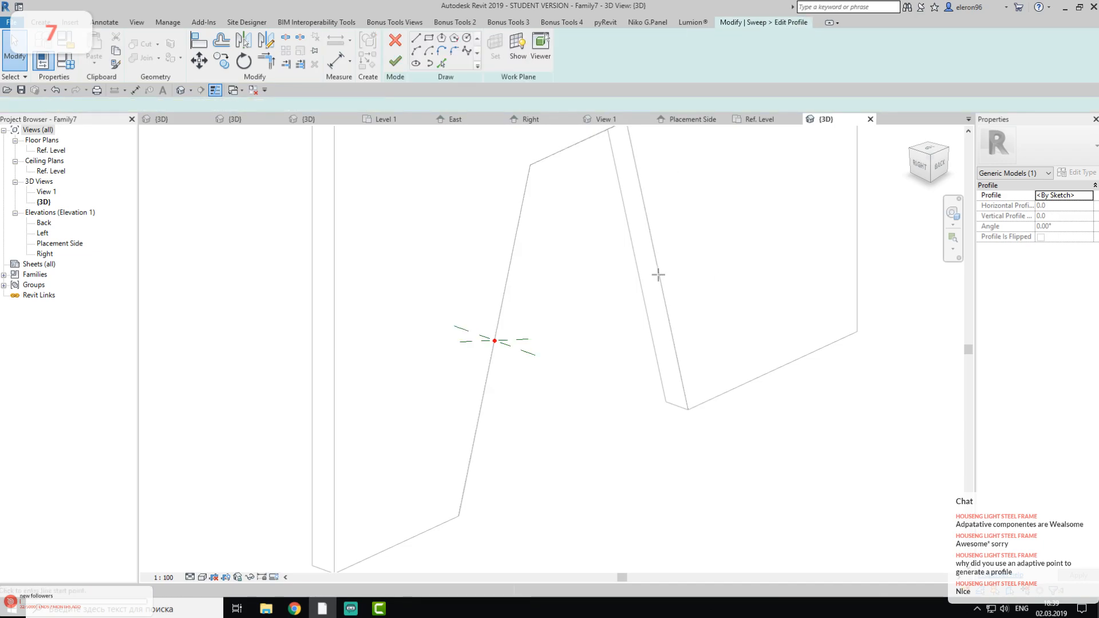
left_click(428, 37)
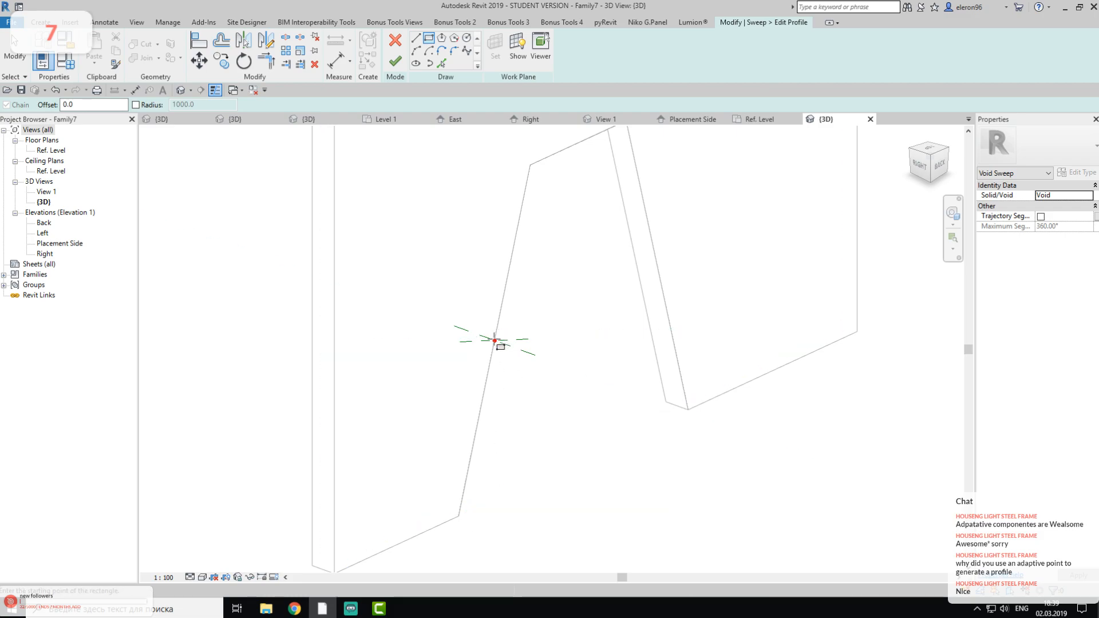
middle_click_drag(495, 341, 439, 283, "shift")
left_click(439, 283)
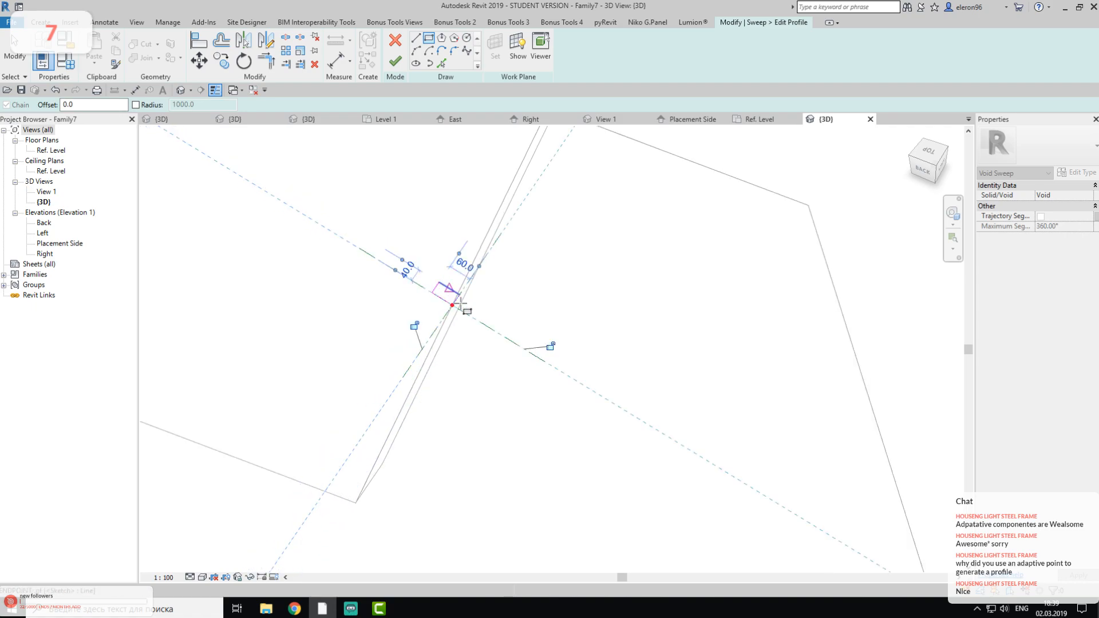
key("Escape")
key("Escape")
Step: Stretch the profile rectangle to span both sides of the path and finish the void sweep
scroll(455, 300, "up", 3)
left_click(451, 303)
left_click_drag(450, 303, 499, 333)
left_click(594, 316)
left_click(392, 64)
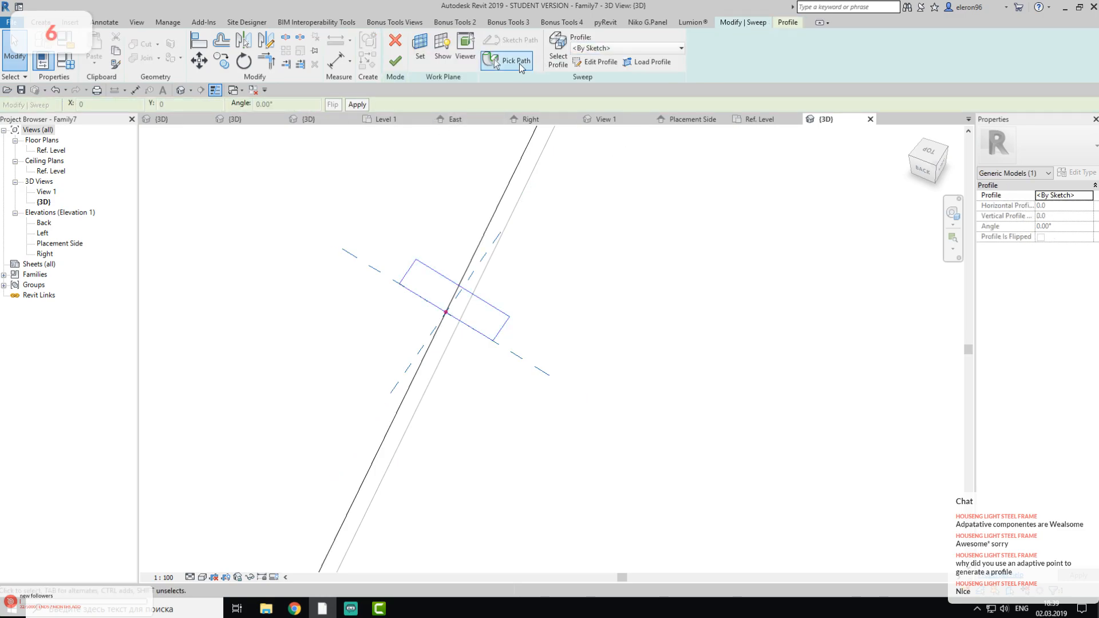
left_click(394, 60)
Step: Cut the wall with the void sweep to form a rebate around the trapezoidal opening, and inspect it from the back
scroll(652, 303, "down", 5)
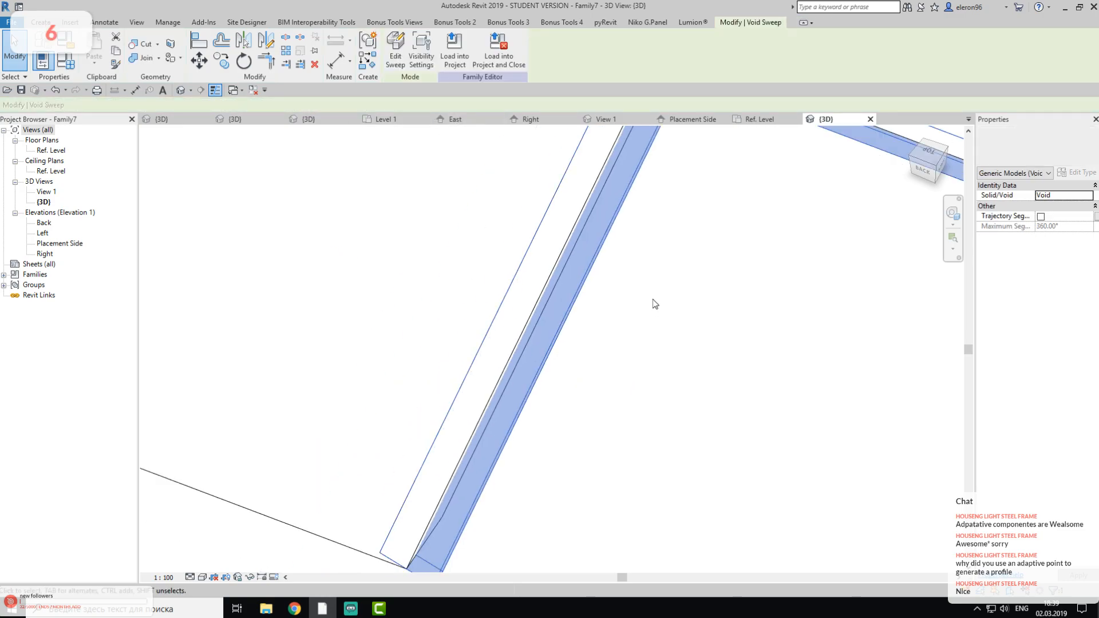
middle_click_drag(689, 362, 258, 143, "shift")
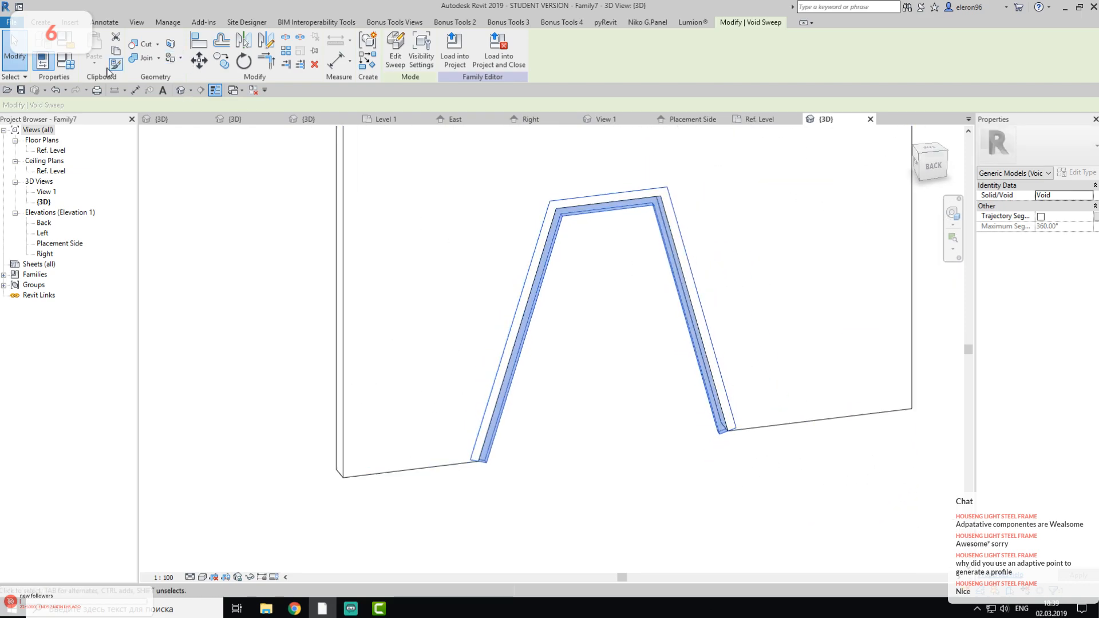
left_click(143, 44)
left_click(422, 235)
left_click(559, 245)
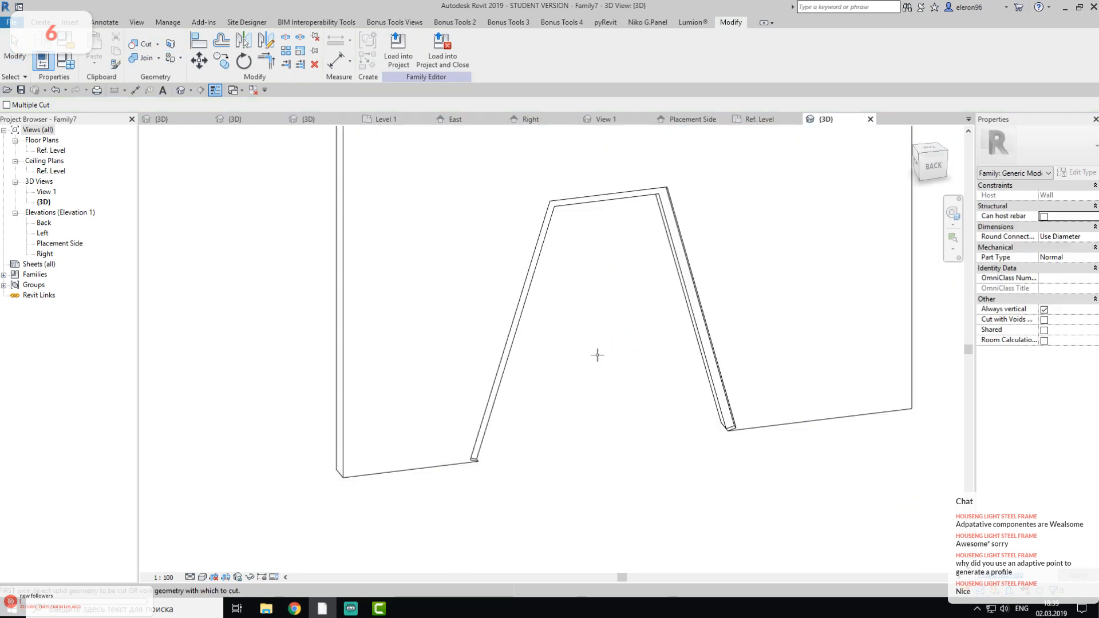
key("Escape")
middle_click_drag(635, 476, 479, 391, "shift")
scroll(476, 387, "up", 1)
middle_click_drag(507, 293, 510, 344)
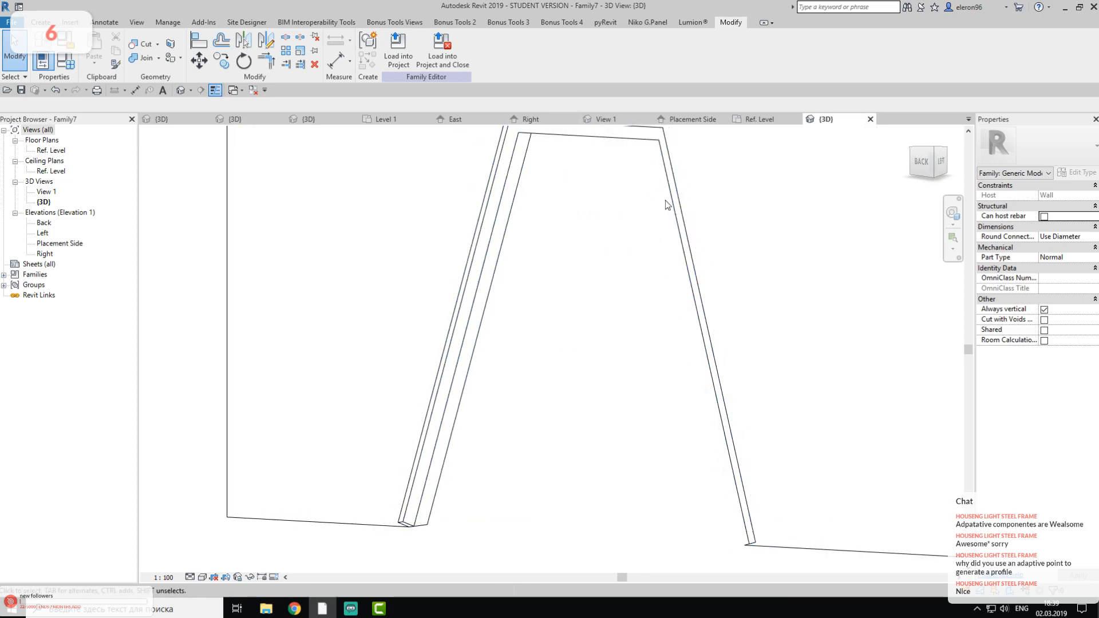
Step: Load the opening family into Project1 and try to start a wall in its 3D view
left_click(397, 47)
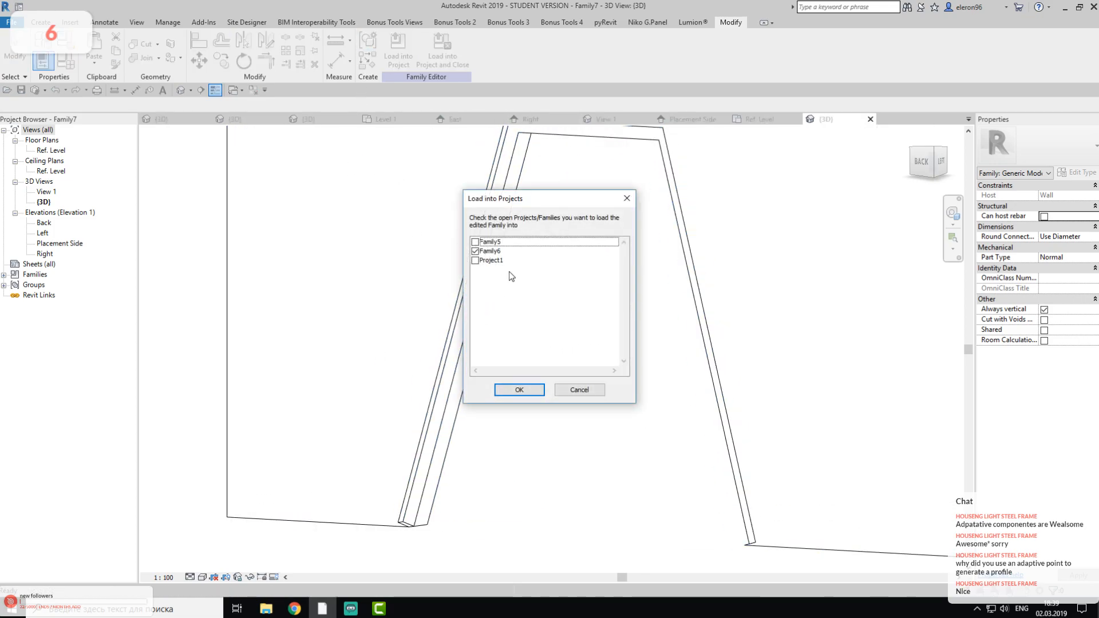
left_click(475, 260)
left_click(500, 389)
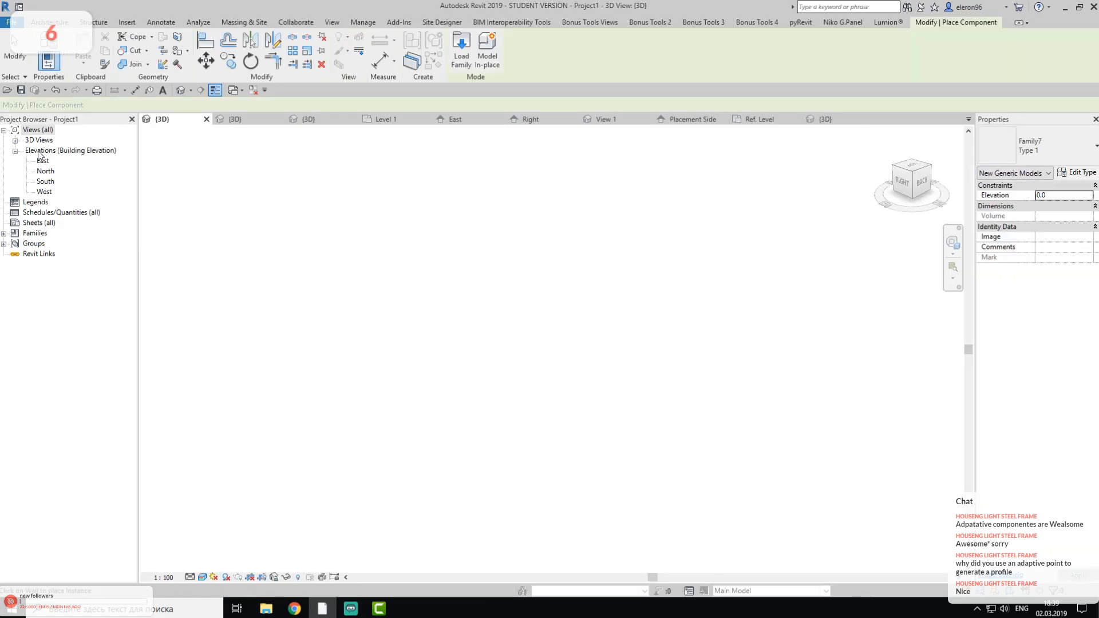
key("Escape")
left_click(15, 140)
left_click(43, 149)
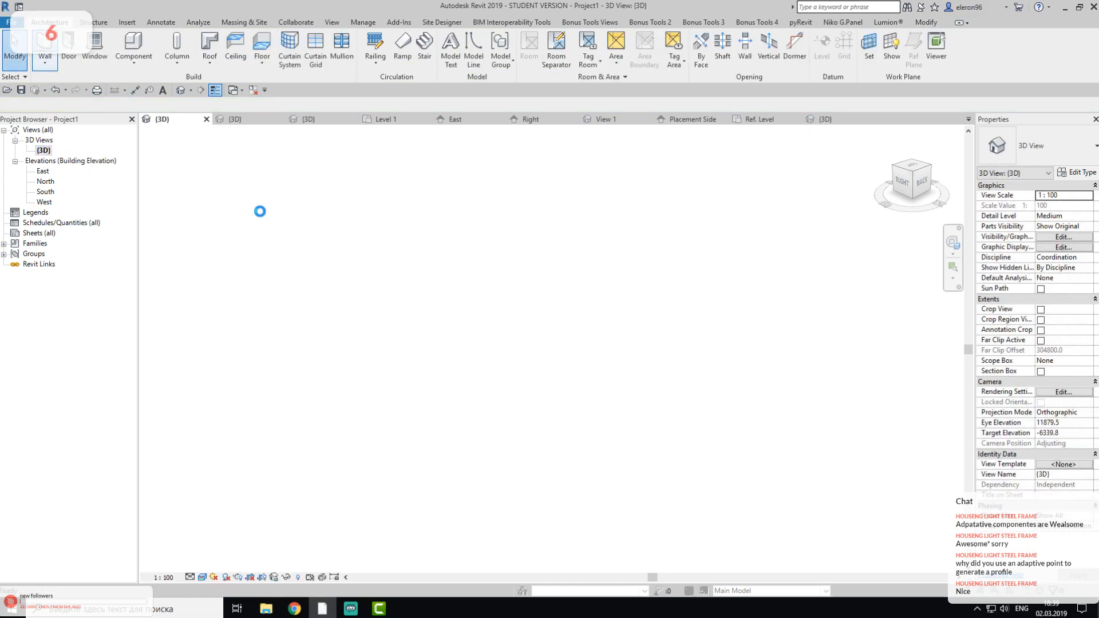
left_click(631, 207)
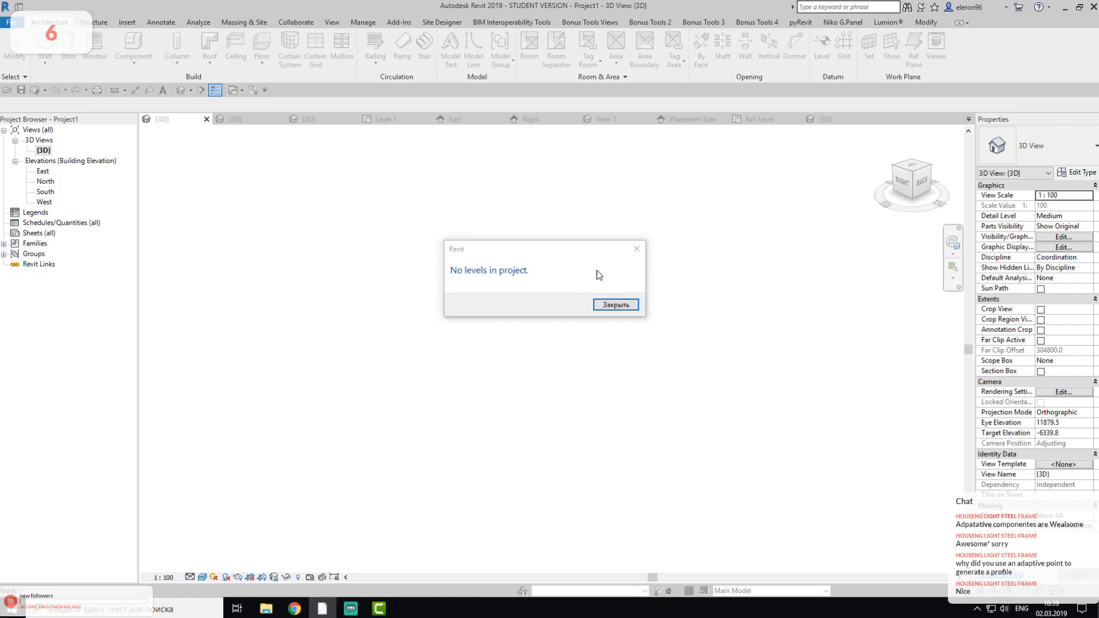
left_click(636, 249)
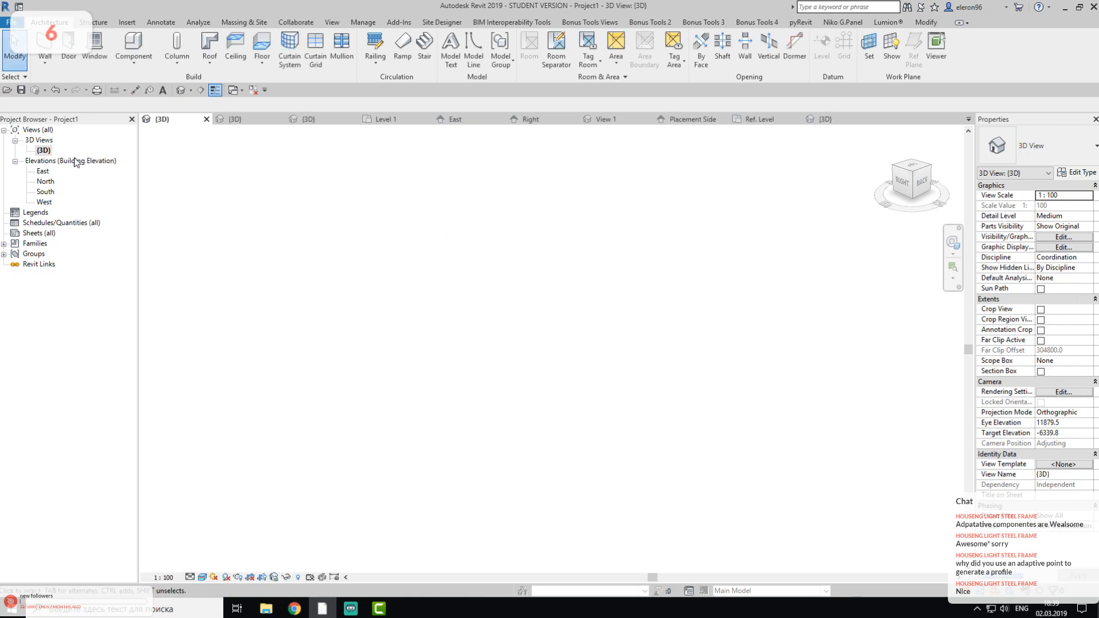
Step: Create a new project from the Construction Template and load the Family7 opening family into it
left_click(12, 22)
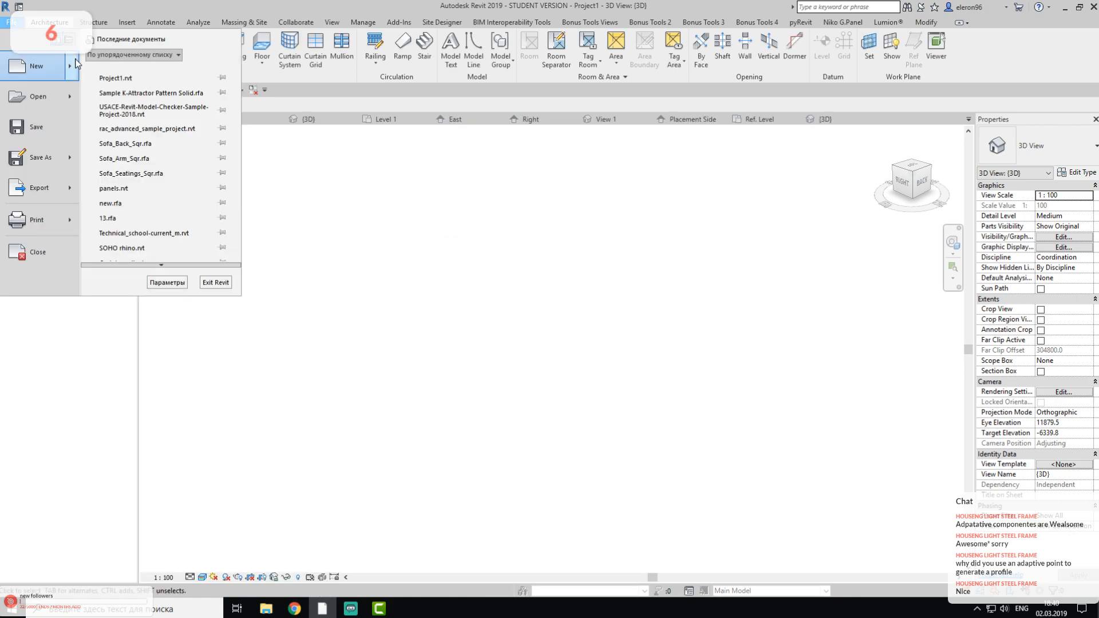
mouse_move(75, 62)
left_click(166, 77)
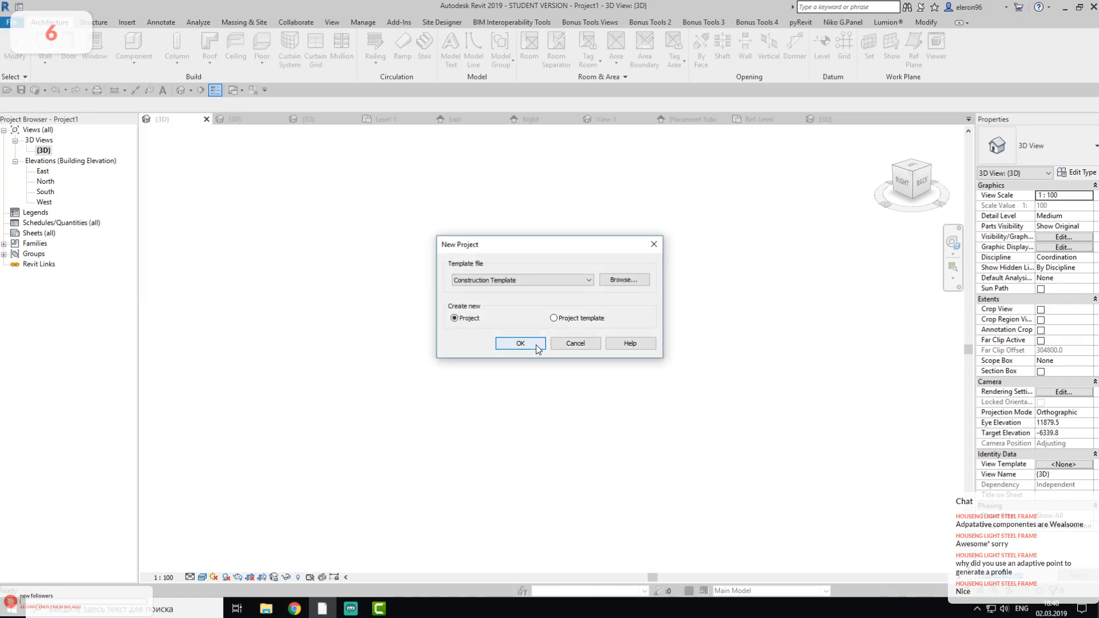
left_click(536, 346)
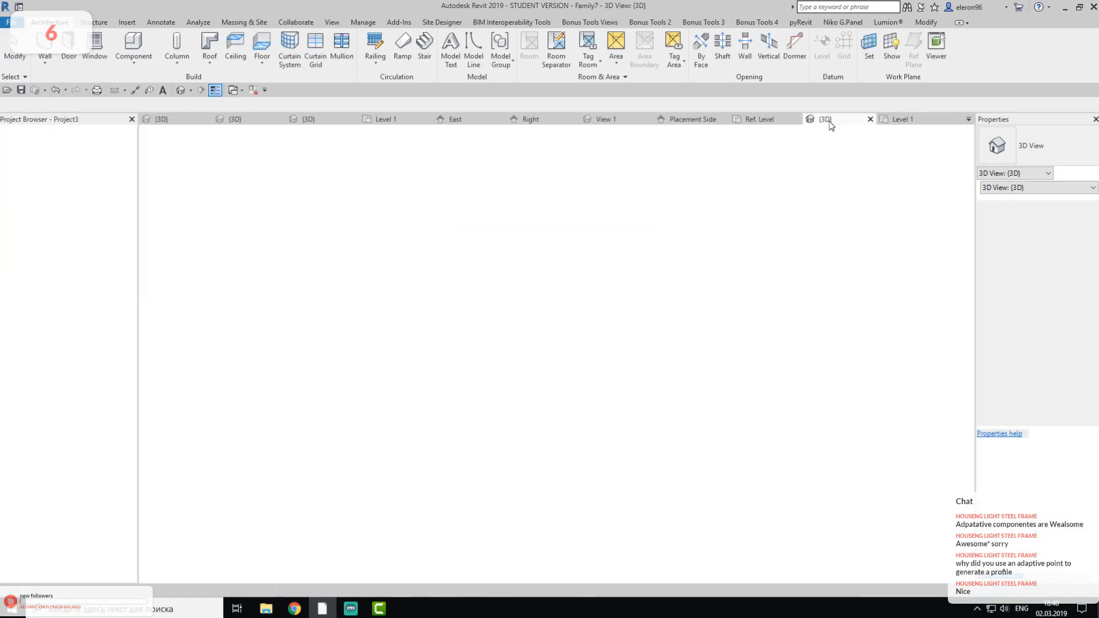
left_click(397, 54)
left_click(475, 270)
left_click(518, 389)
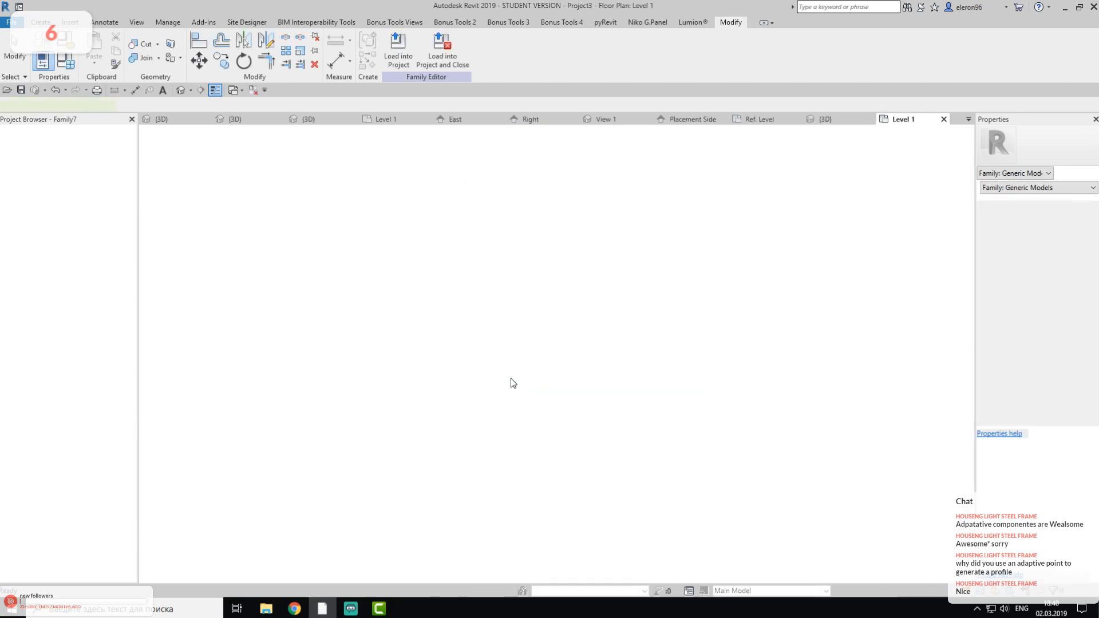
Step: Draw a diagonal wall about 9000 mm long on the Level 1 floor plan
left_click(50, 21)
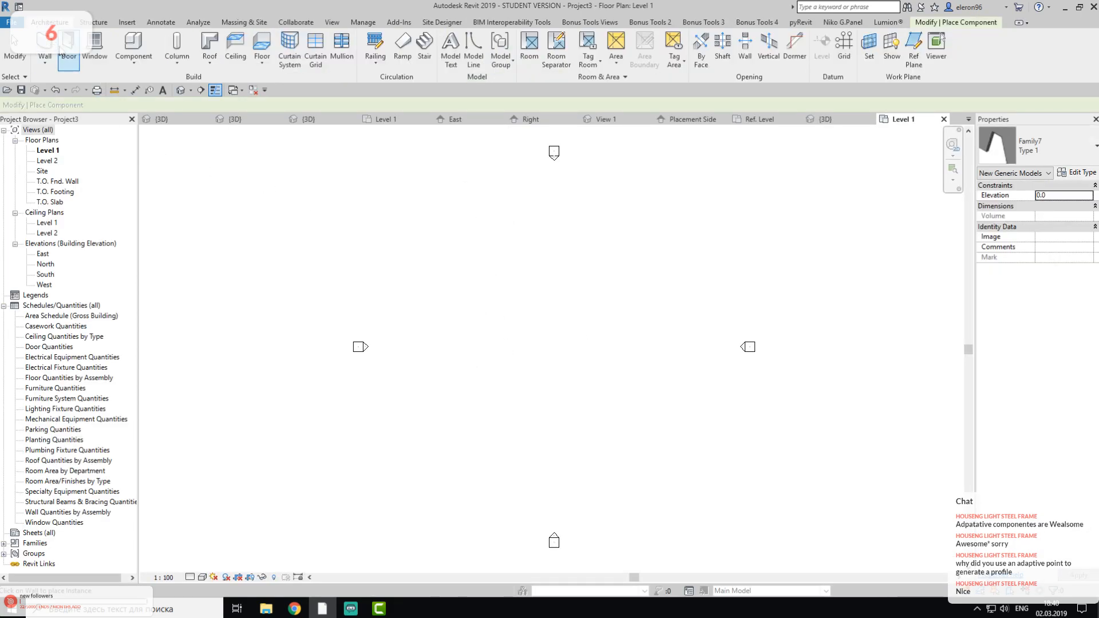
left_click(433, 311)
left_click(495, 282)
key("Escape")
key("Escape")
Step: Place two Family7 openings in the wall in the default 3D view
key("d")
key("r")
left_click(52, 23)
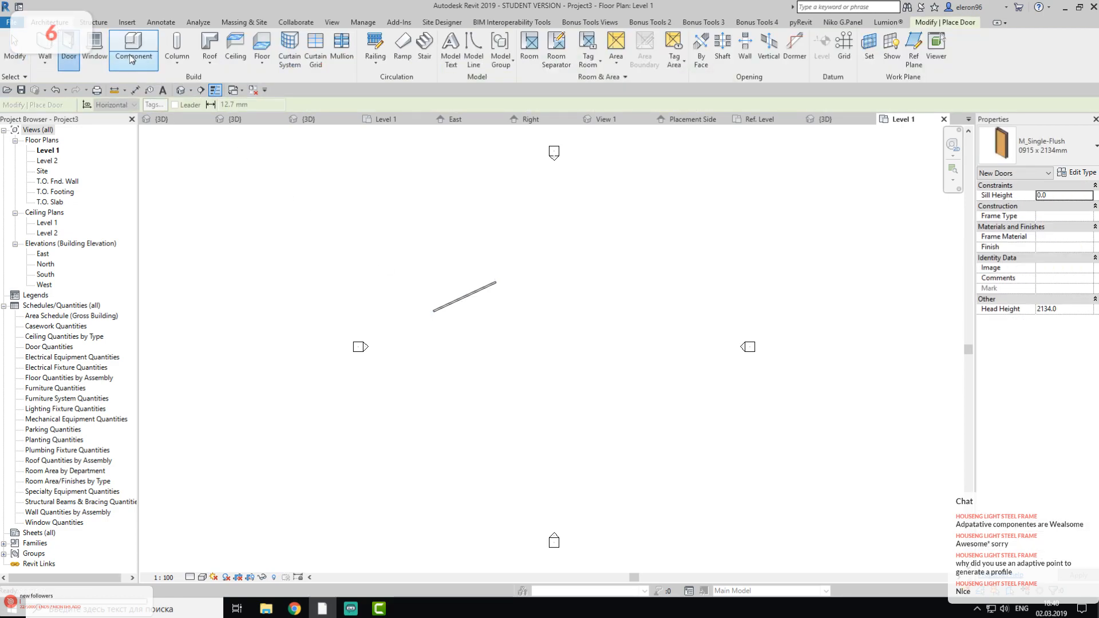
left_click(135, 48)
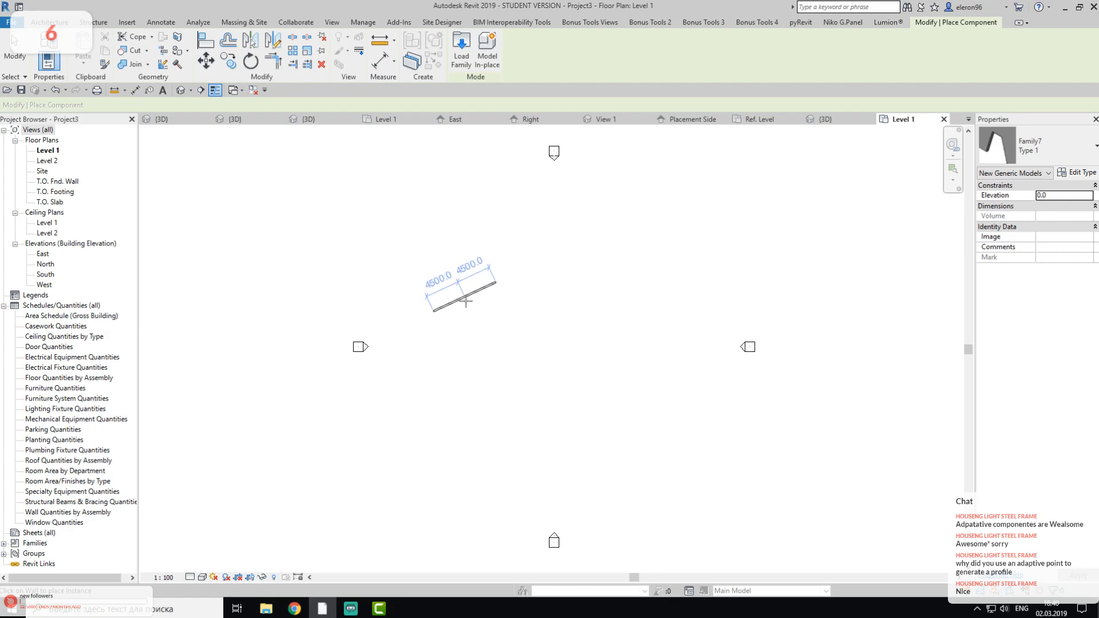
scroll(465, 301, "up", 4)
left_click(180, 91)
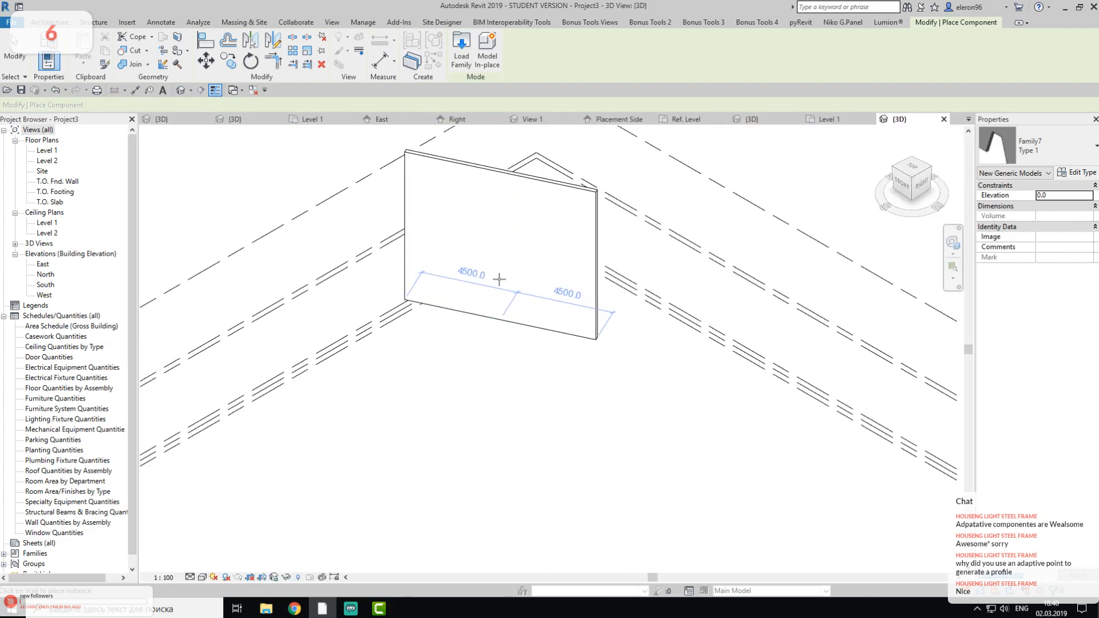
middle_click_drag(499, 280, 560, 314, "shift")
left_click(557, 290)
key("Escape")
middle_click(543, 317)
middle_click(543, 317)
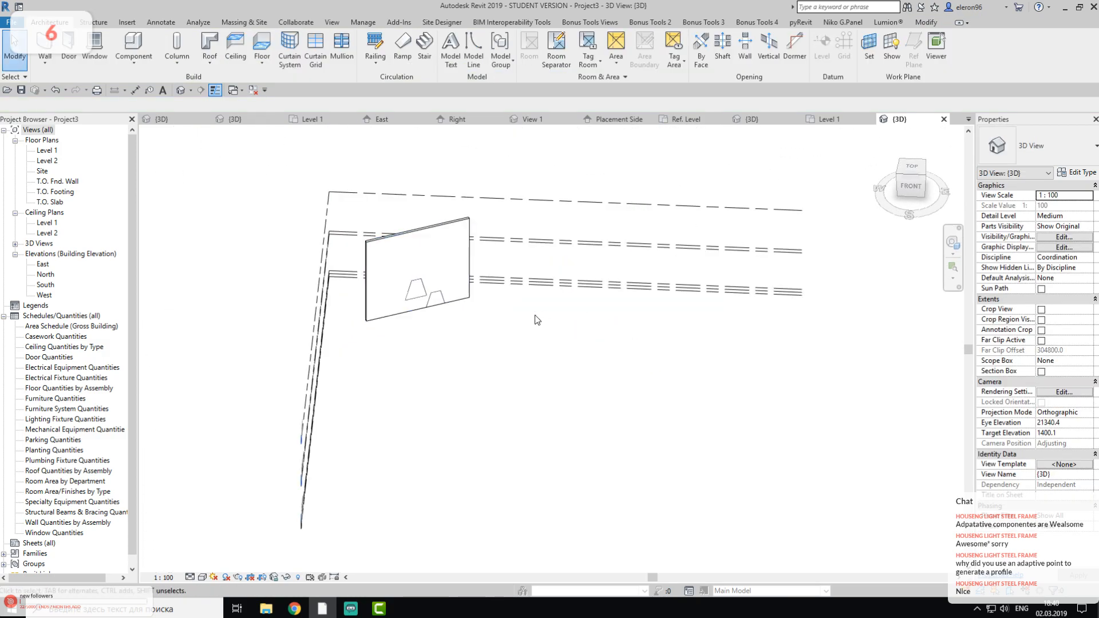
Step: Move the openings along the wall so the lower one joins the base of the upper one
scroll(412, 293, "up", 4)
scroll(497, 317, "up", 3)
middle_click_drag(496, 316, 283, 446, "shift")
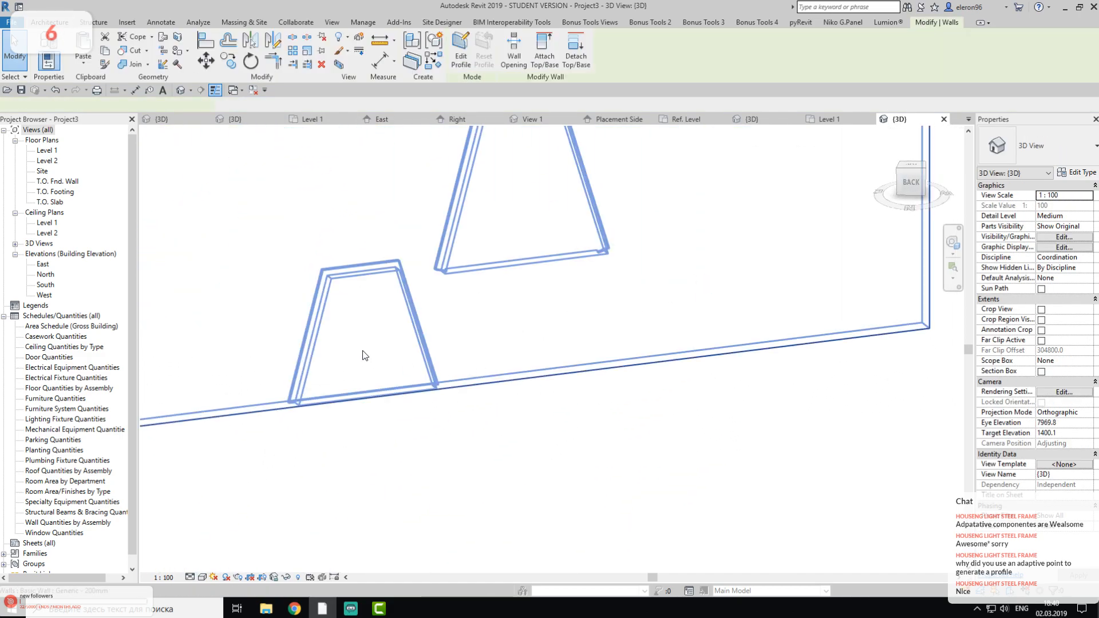
left_click(366, 349)
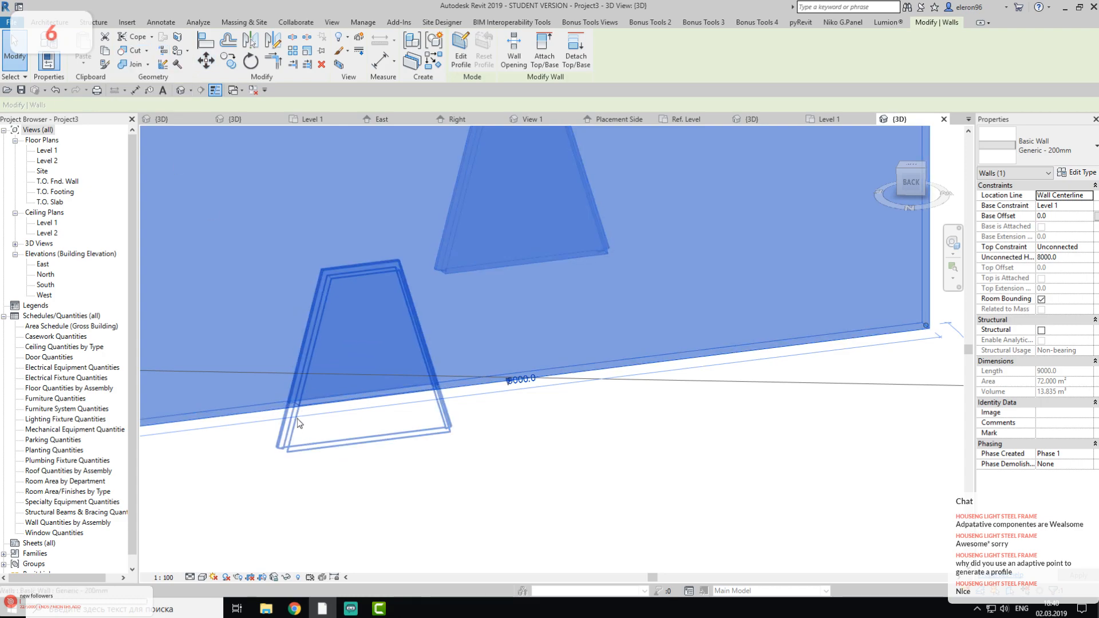
left_click(290, 447)
left_click_drag(290, 447, 406, 493)
middle_click_drag(520, 476, 512, 392, "shift")
left_click_drag(511, 392, 459, 369)
left_click(456, 325)
left_click_drag(457, 325, 314, 435)
left_click(351, 460)
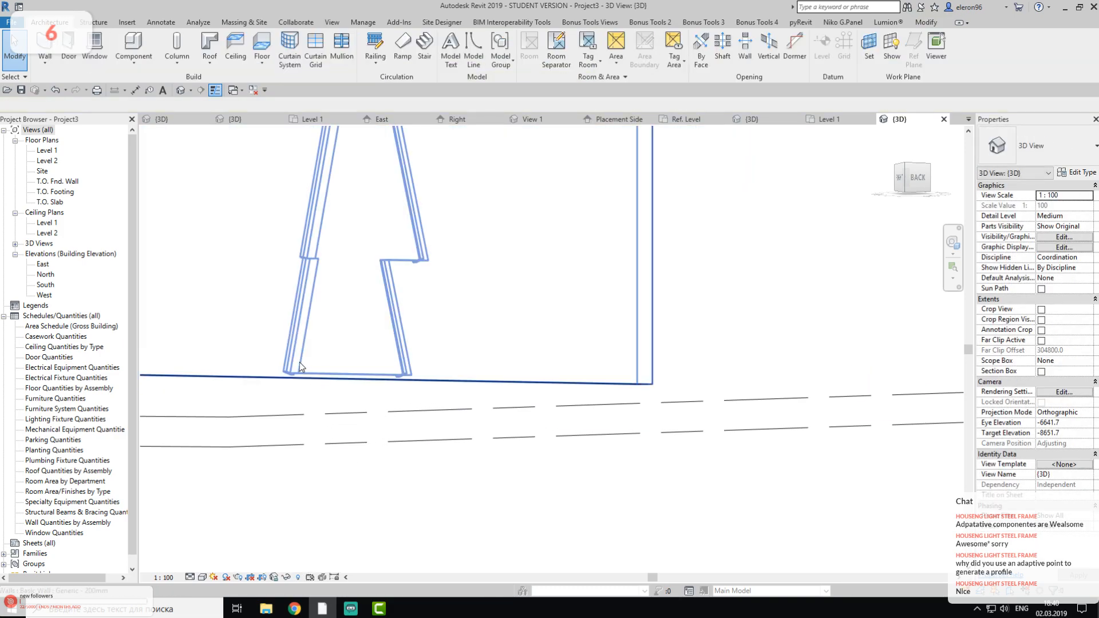
left_click(297, 355)
left_click(376, 478)
key("Escape")
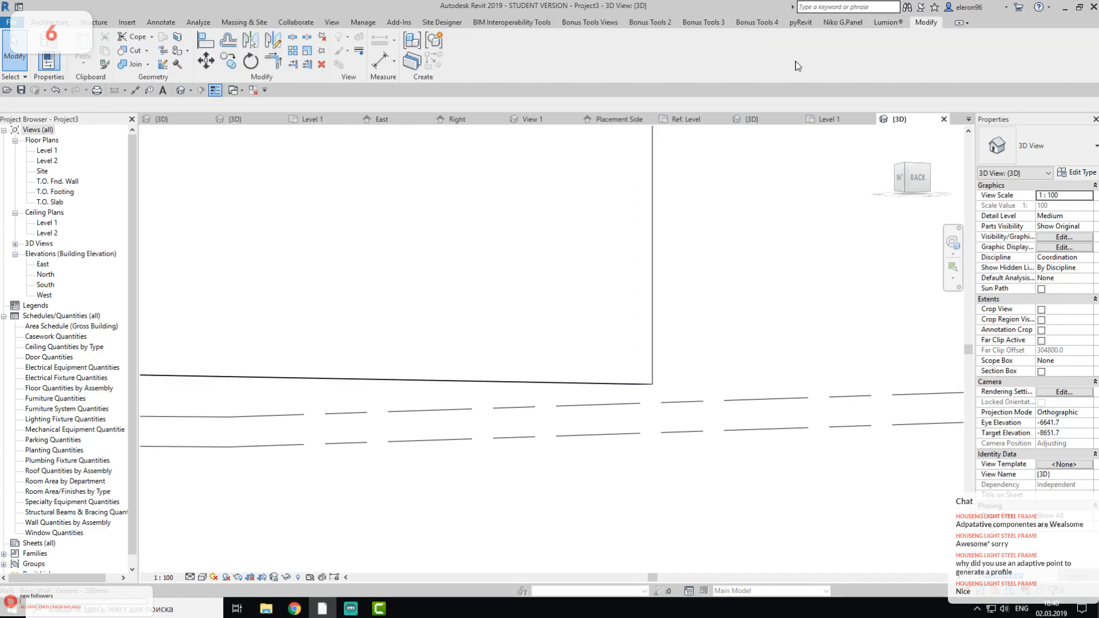
left_click(124, 52)
left_click(375, 333)
key("Escape")
key("Escape")
Step: Change the wall's type to Interior - 126mm Partition (2-hr)
middle_click_drag(454, 429, 503, 435, "shift")
left_click(553, 338)
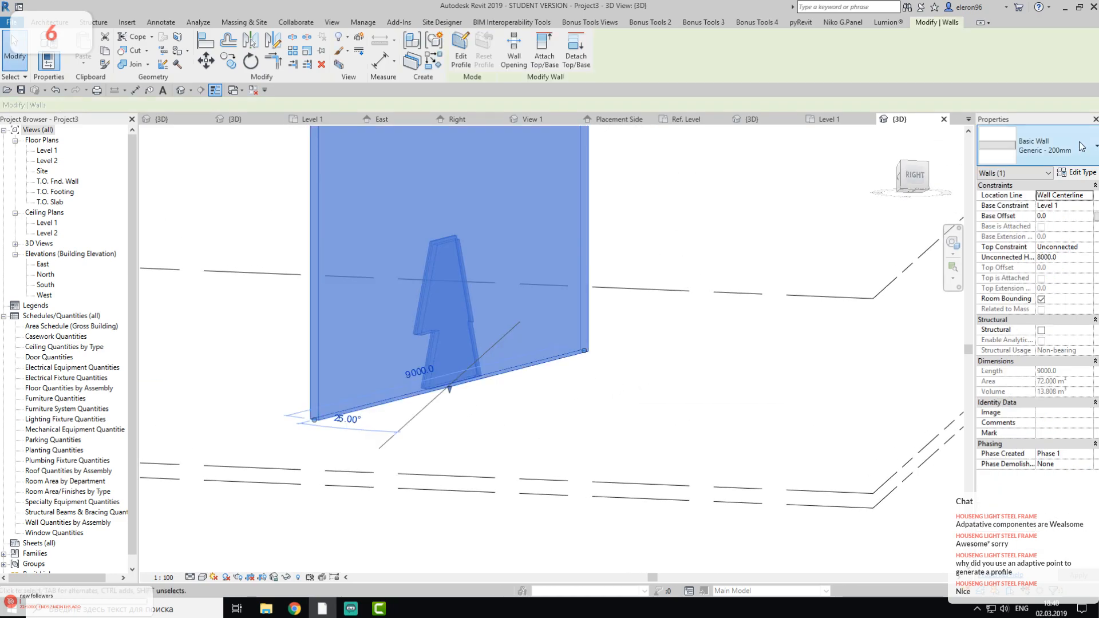
left_click(1036, 148)
scroll(1022, 250, "up", 2)
scroll(1052, 295, "up", 3)
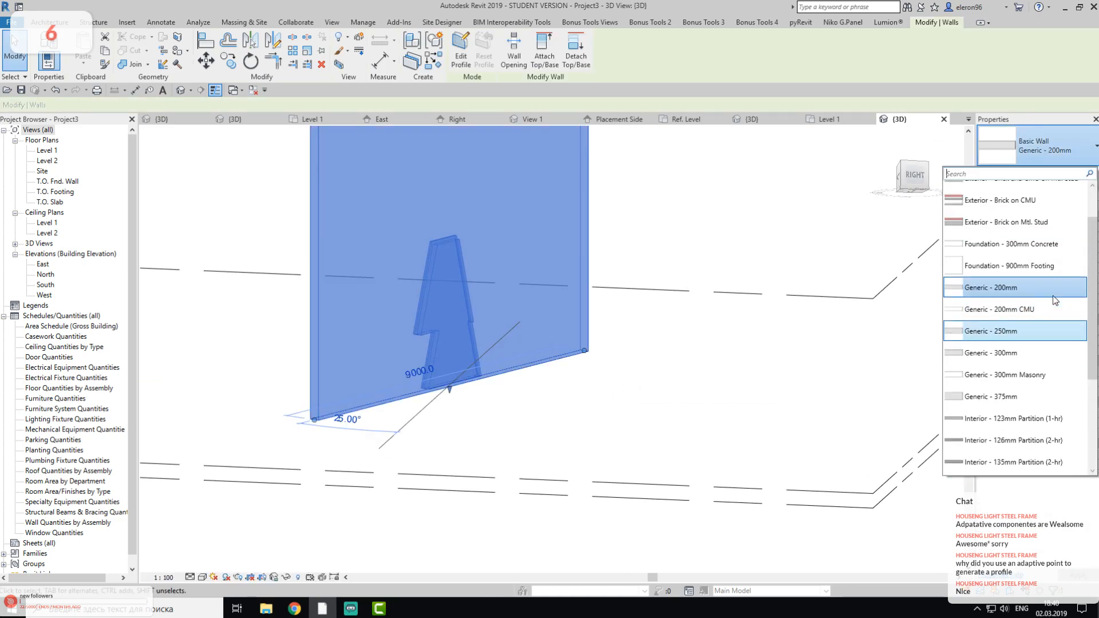
scroll(1052, 285, "down", 5)
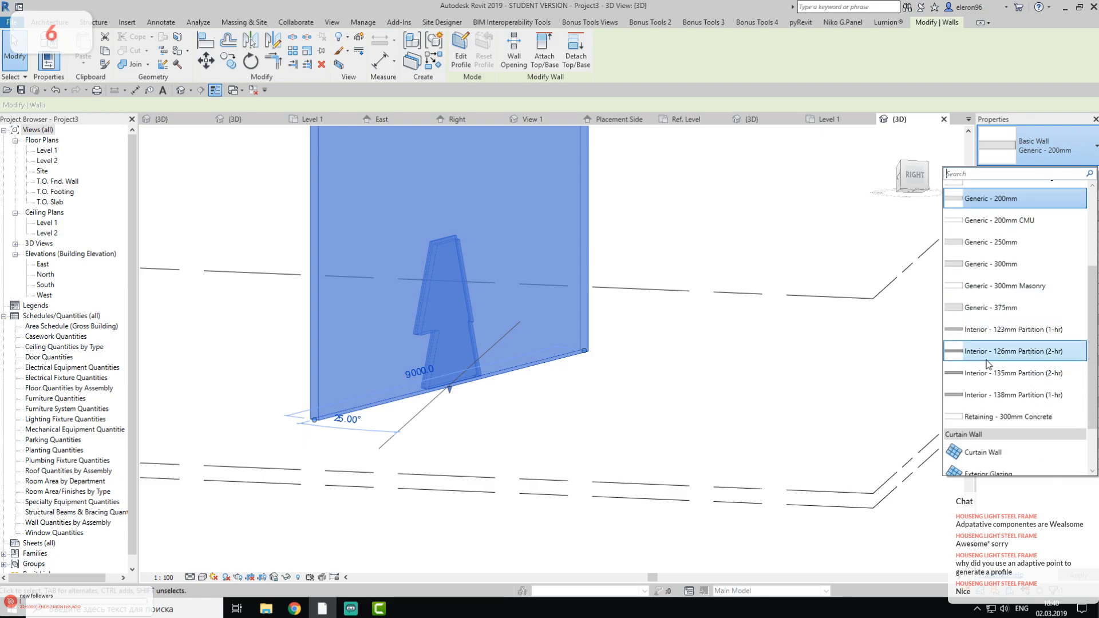
left_click(1007, 351)
left_click(703, 391)
scroll(703, 392, "down", 2)
middle_click_drag(605, 404, 589, 429, "shift")
scroll(588, 405, "up", 3)
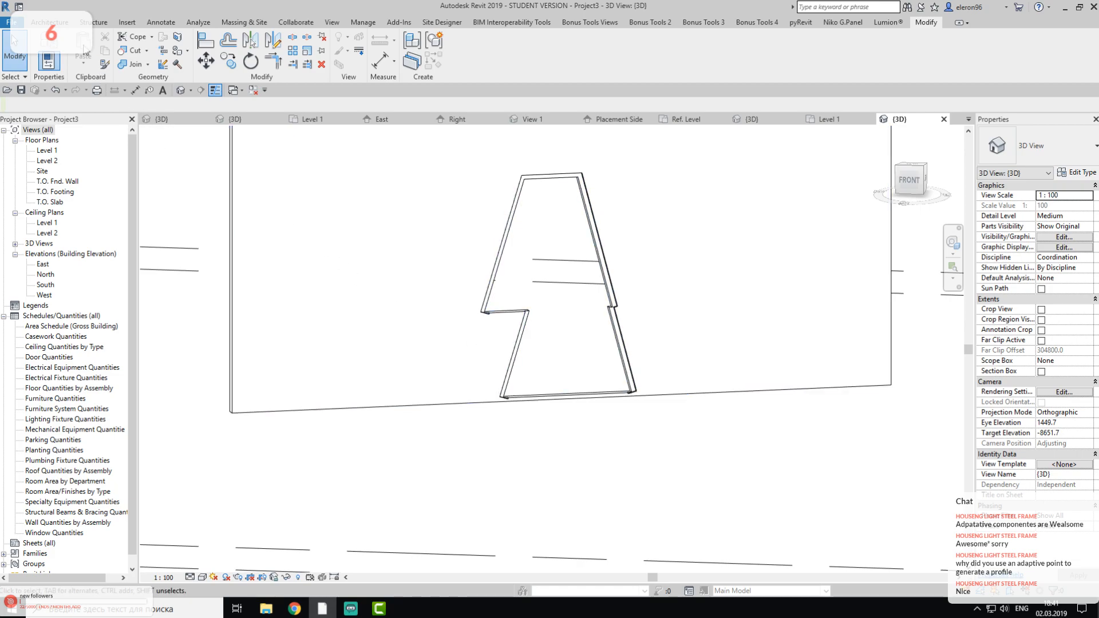
Step: Place four more Family7 openings in the wall, two near its base and two higher up on either side of the joined pair
left_click(50, 21)
left_click(119, 43)
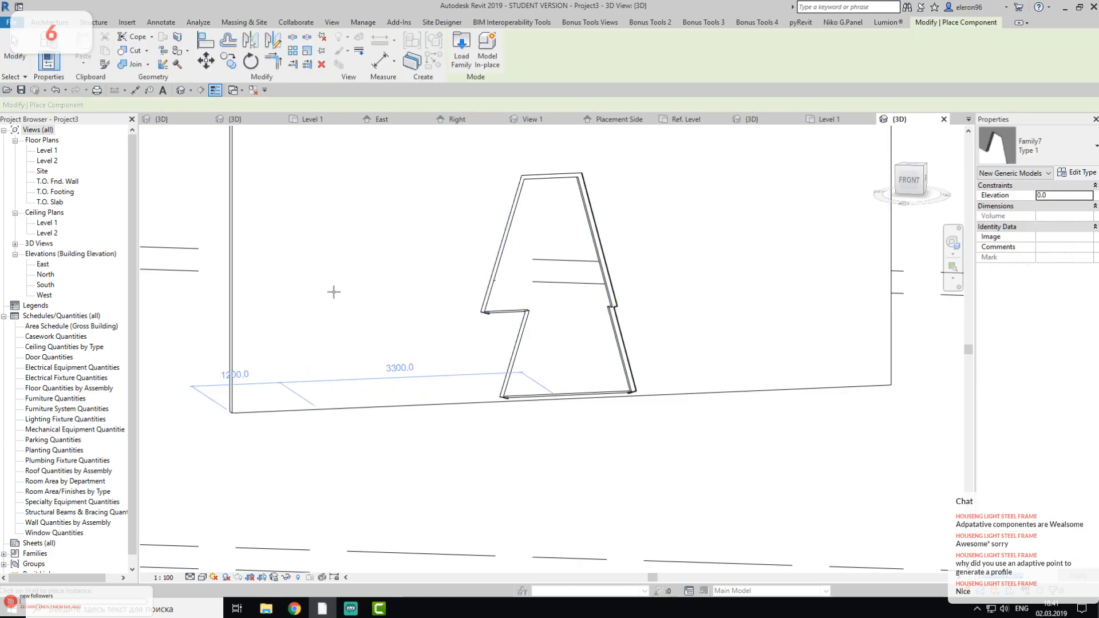
left_click(350, 455)
left_click(773, 361)
middle_click_drag(605, 242, 605, 249)
left_click(423, 277)
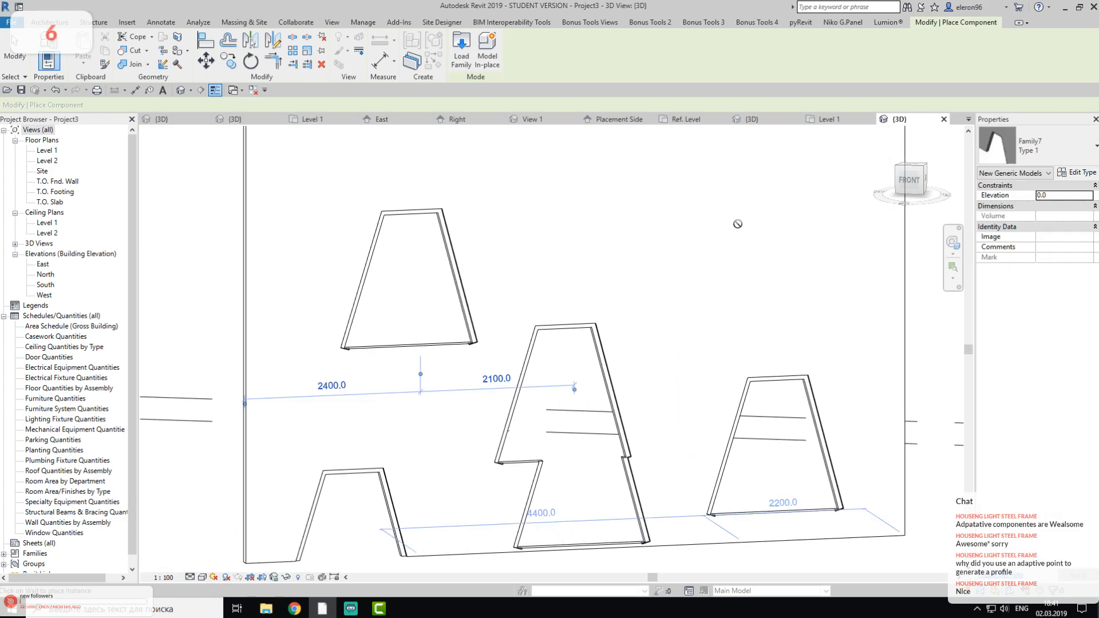
left_click(738, 223)
key("Escape")
key("Escape")
Step: Examine the frame edges of the placed openings up close, and view the whole wall from an angle
scroll(452, 279, "up", 2)
scroll(456, 278, "up", 3)
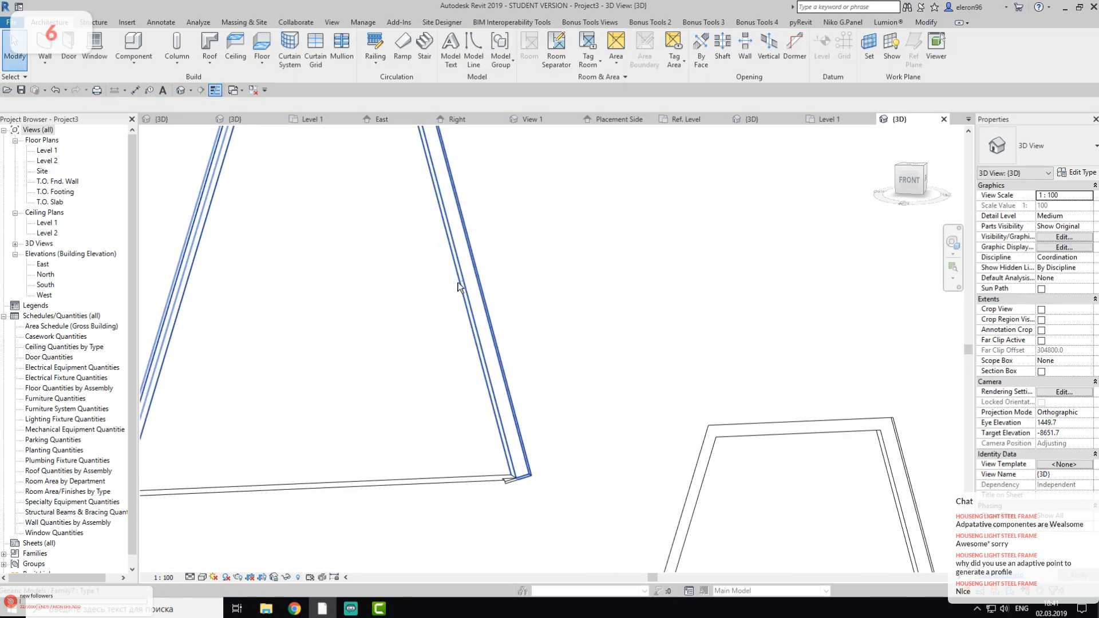
middle_click_drag(459, 284, 559, 341, "shift")
scroll(499, 451, "down", 5)
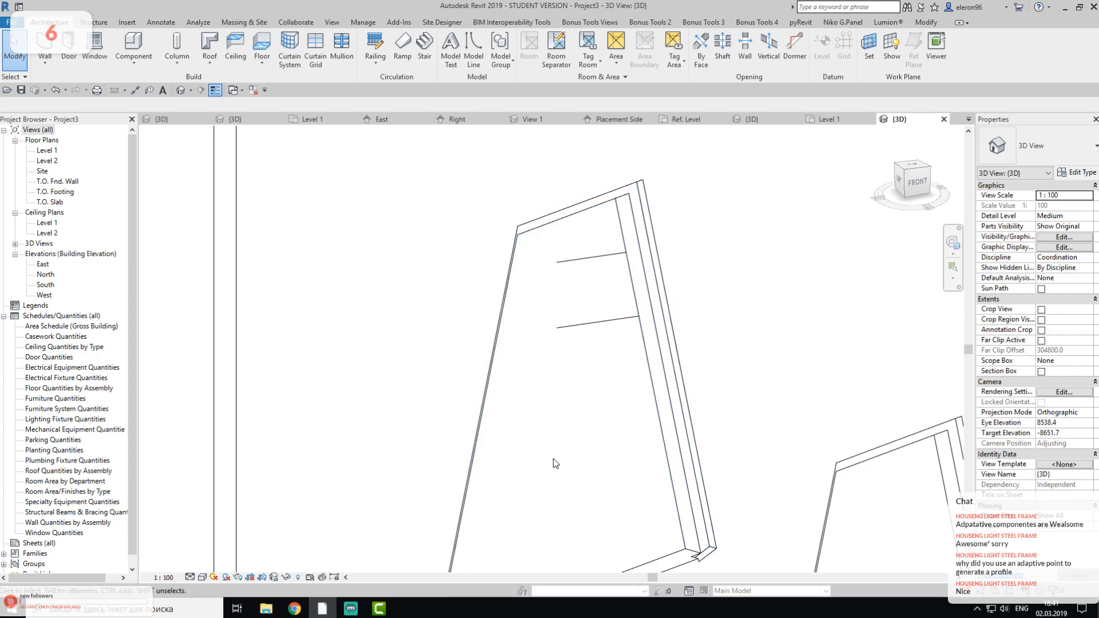
middle_click_drag(507, 431, 536, 371, "shift")
scroll(476, 329, "up", 3)
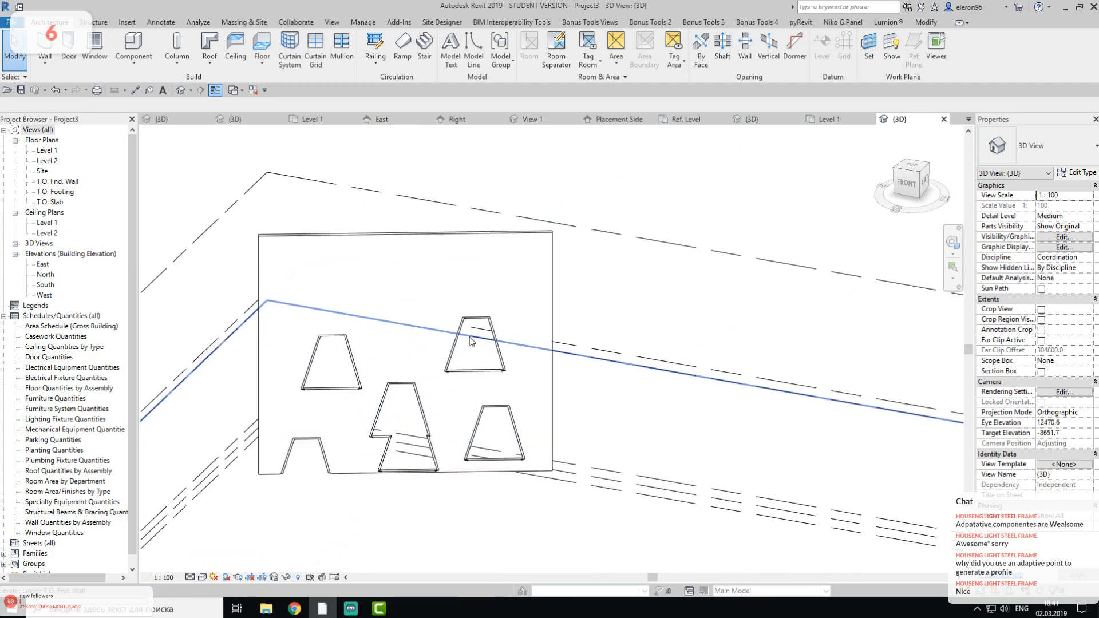
Step: Inspect the opening's frame and void blend in the 3D view of the Family7 family
left_click(840, 120)
left_click(750, 119)
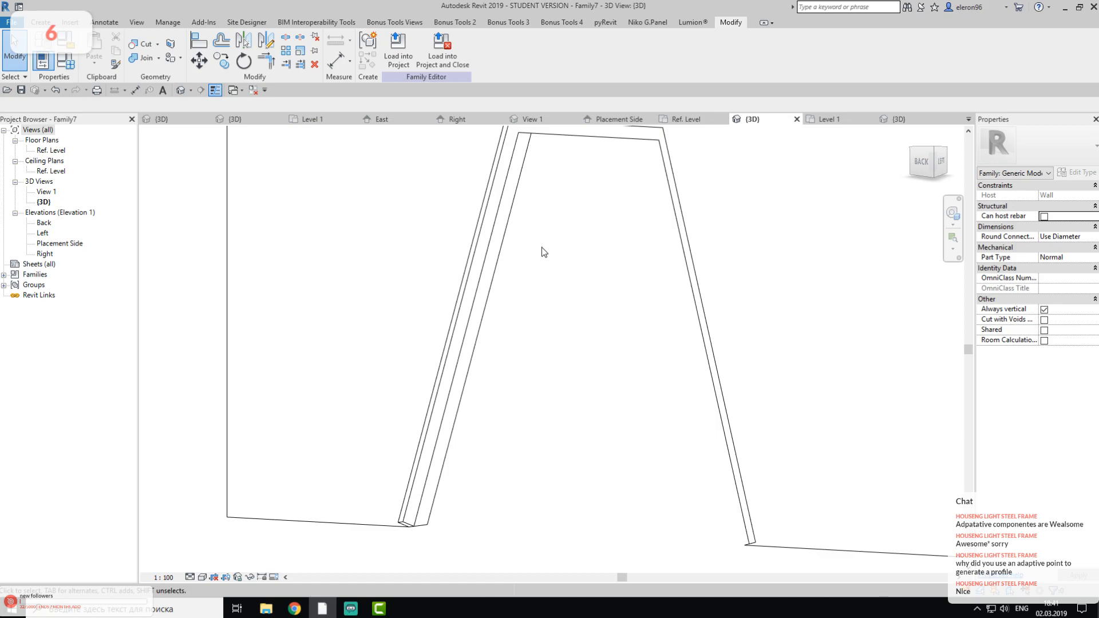
scroll(543, 252, "down", 5)
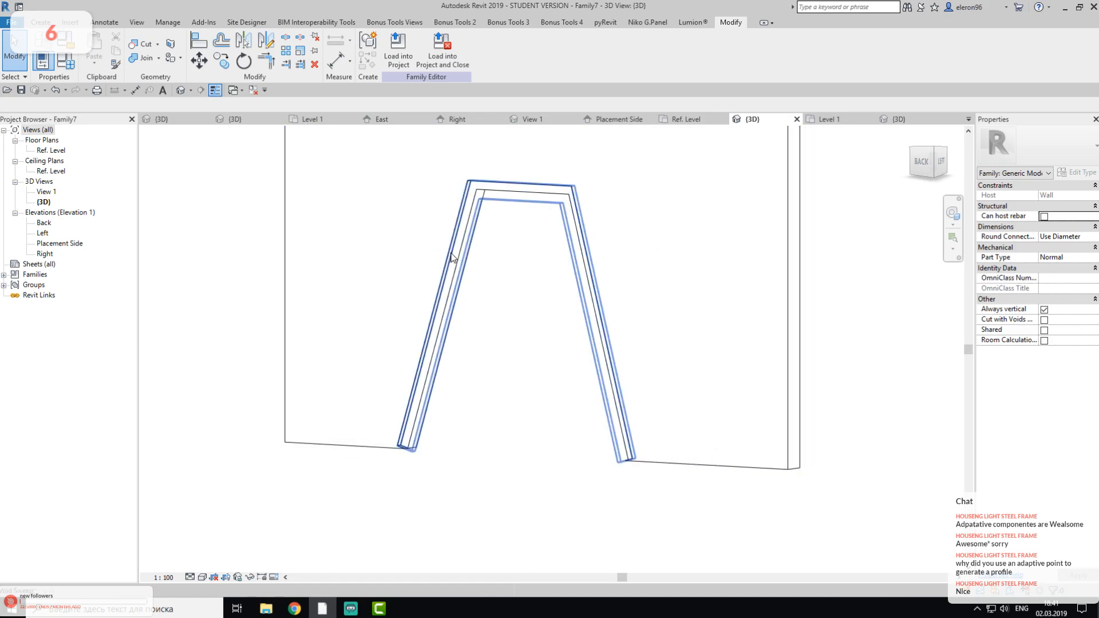
left_click(451, 253)
left_click(495, 237)
left_click(475, 228)
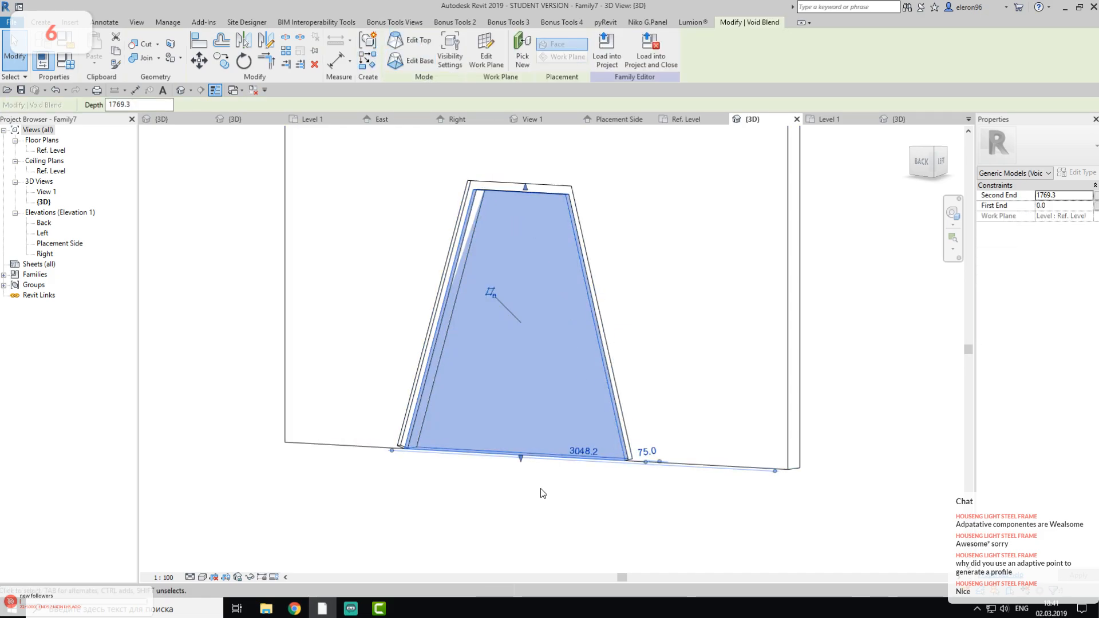
left_click(531, 526)
middle_click_drag(509, 422, 456, 411)
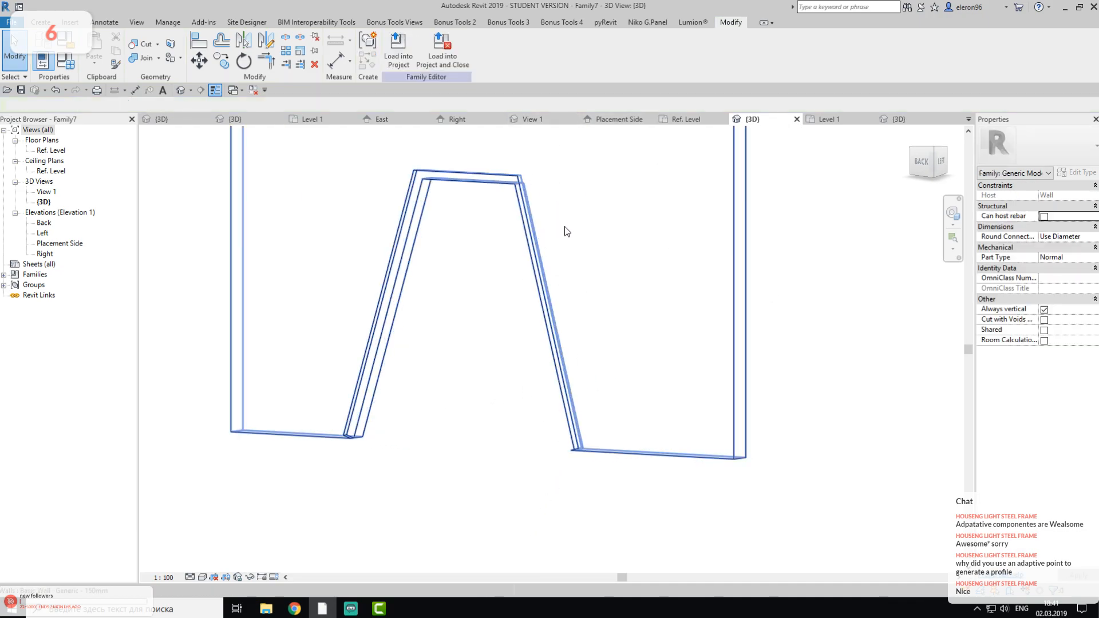
middle_click_drag(595, 240, 574, 349)
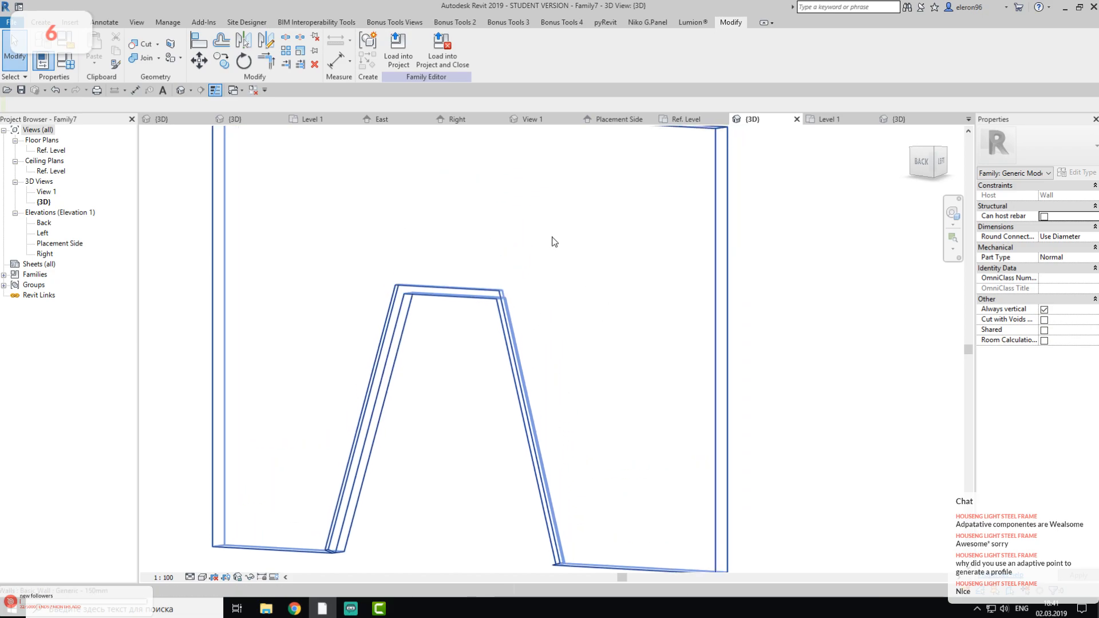
middle_click_drag(553, 240, 532, 257)
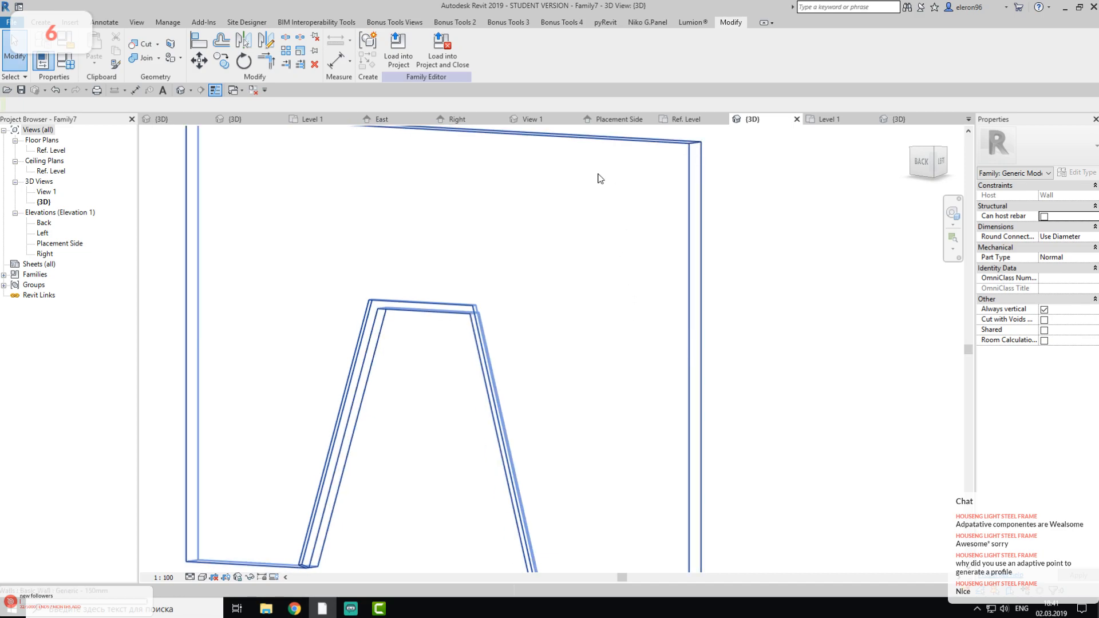
Step: Delete the wall with all its openings from the project's 3D view
left_click(934, 120)
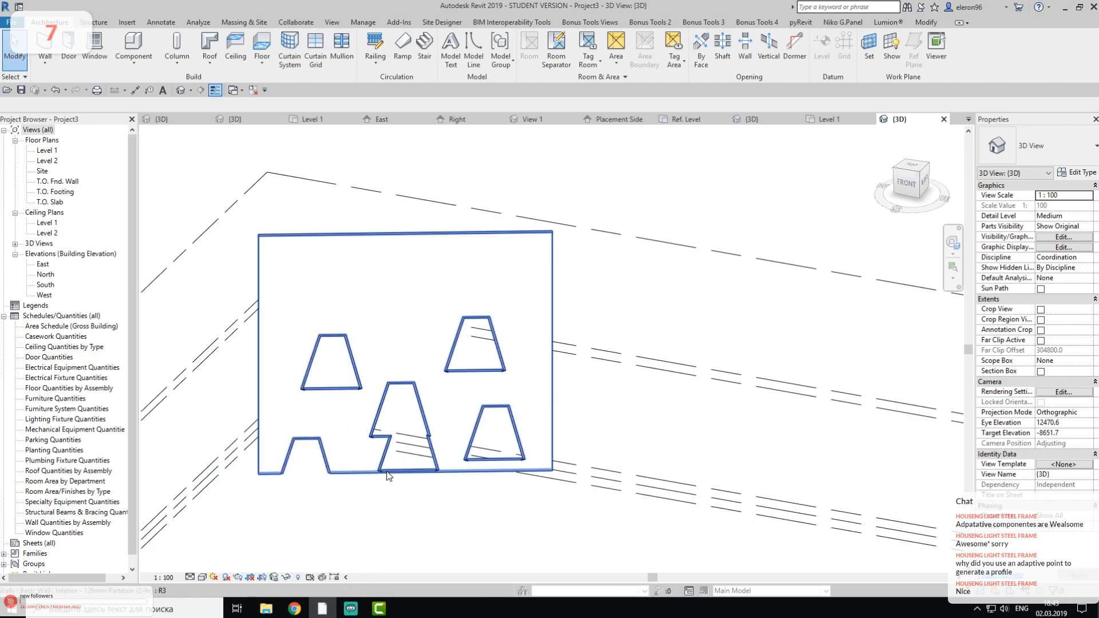
left_click(300, 271)
scroll(300, 270, "down", 3)
left_click_drag(235, 186, 494, 440)
key("Delete")
scroll(400, 378, "down", 3)
middle_click_drag(409, 388, 467, 411)
scroll(444, 394, "up", 3)
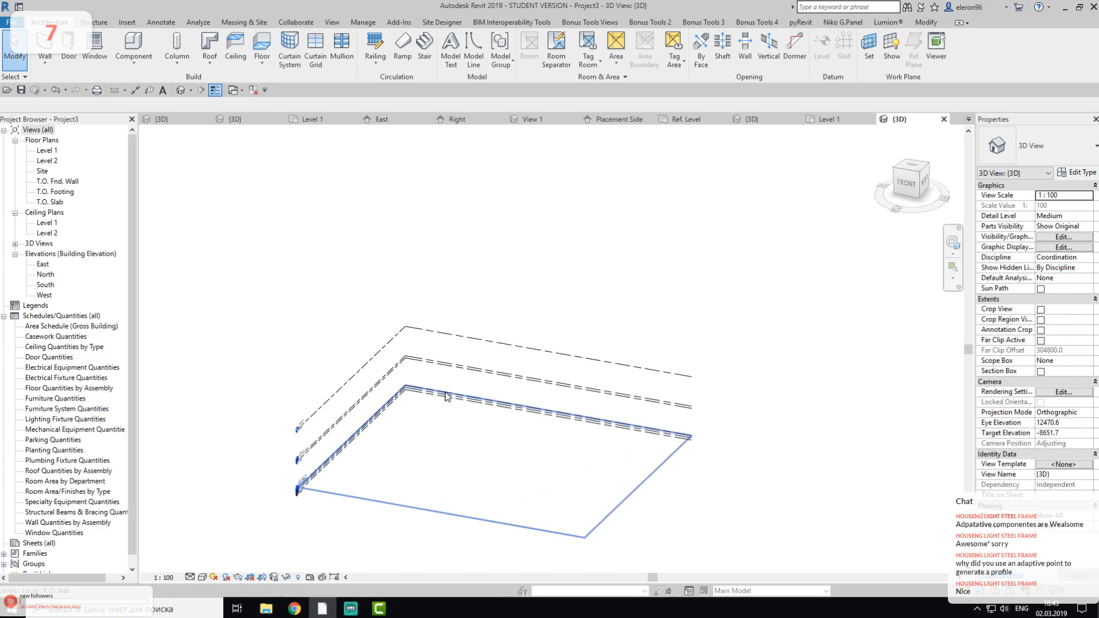
middle_click_drag(375, 453, 451, 462)
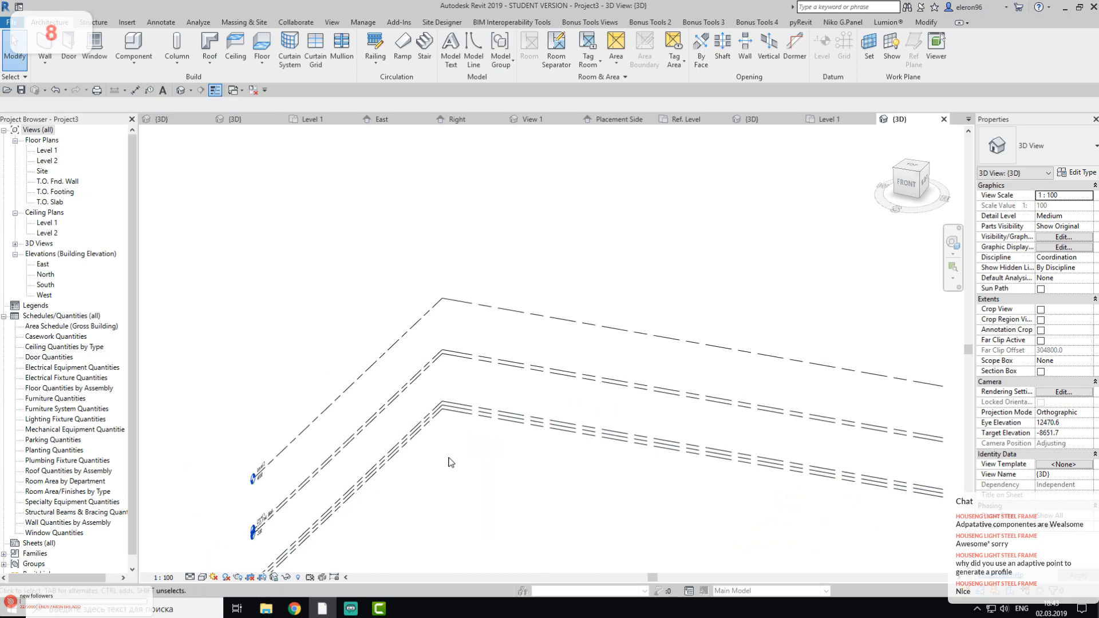